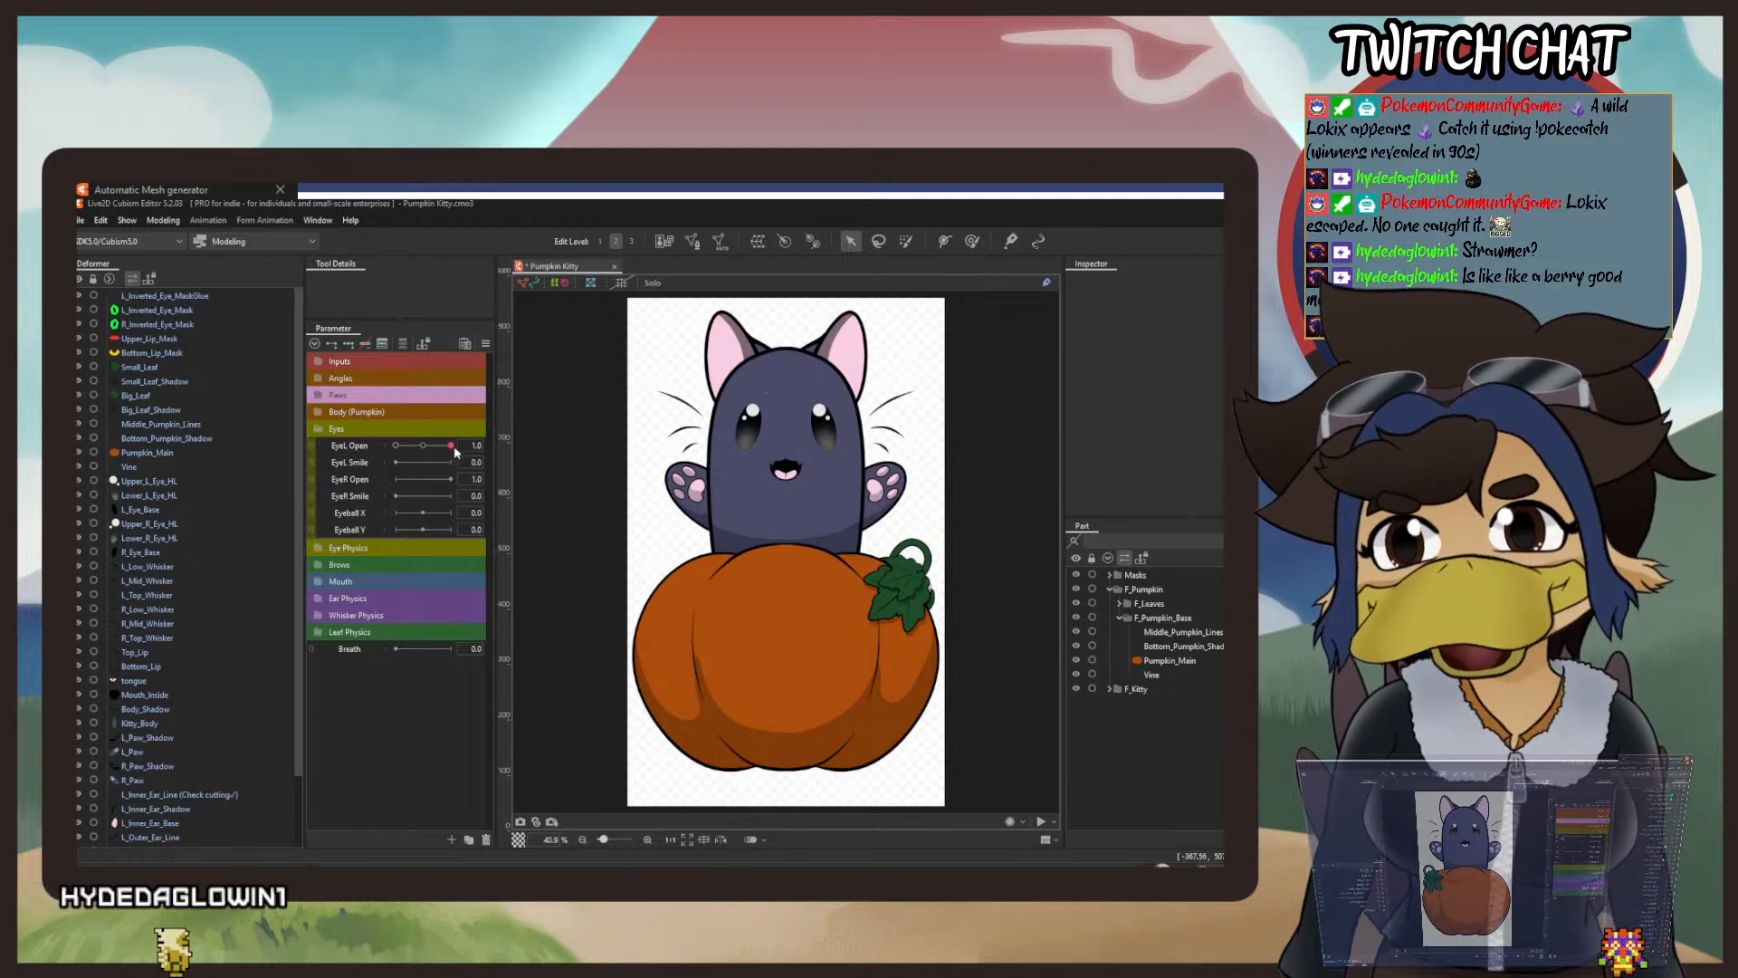
drag(452, 446, 480, 467)
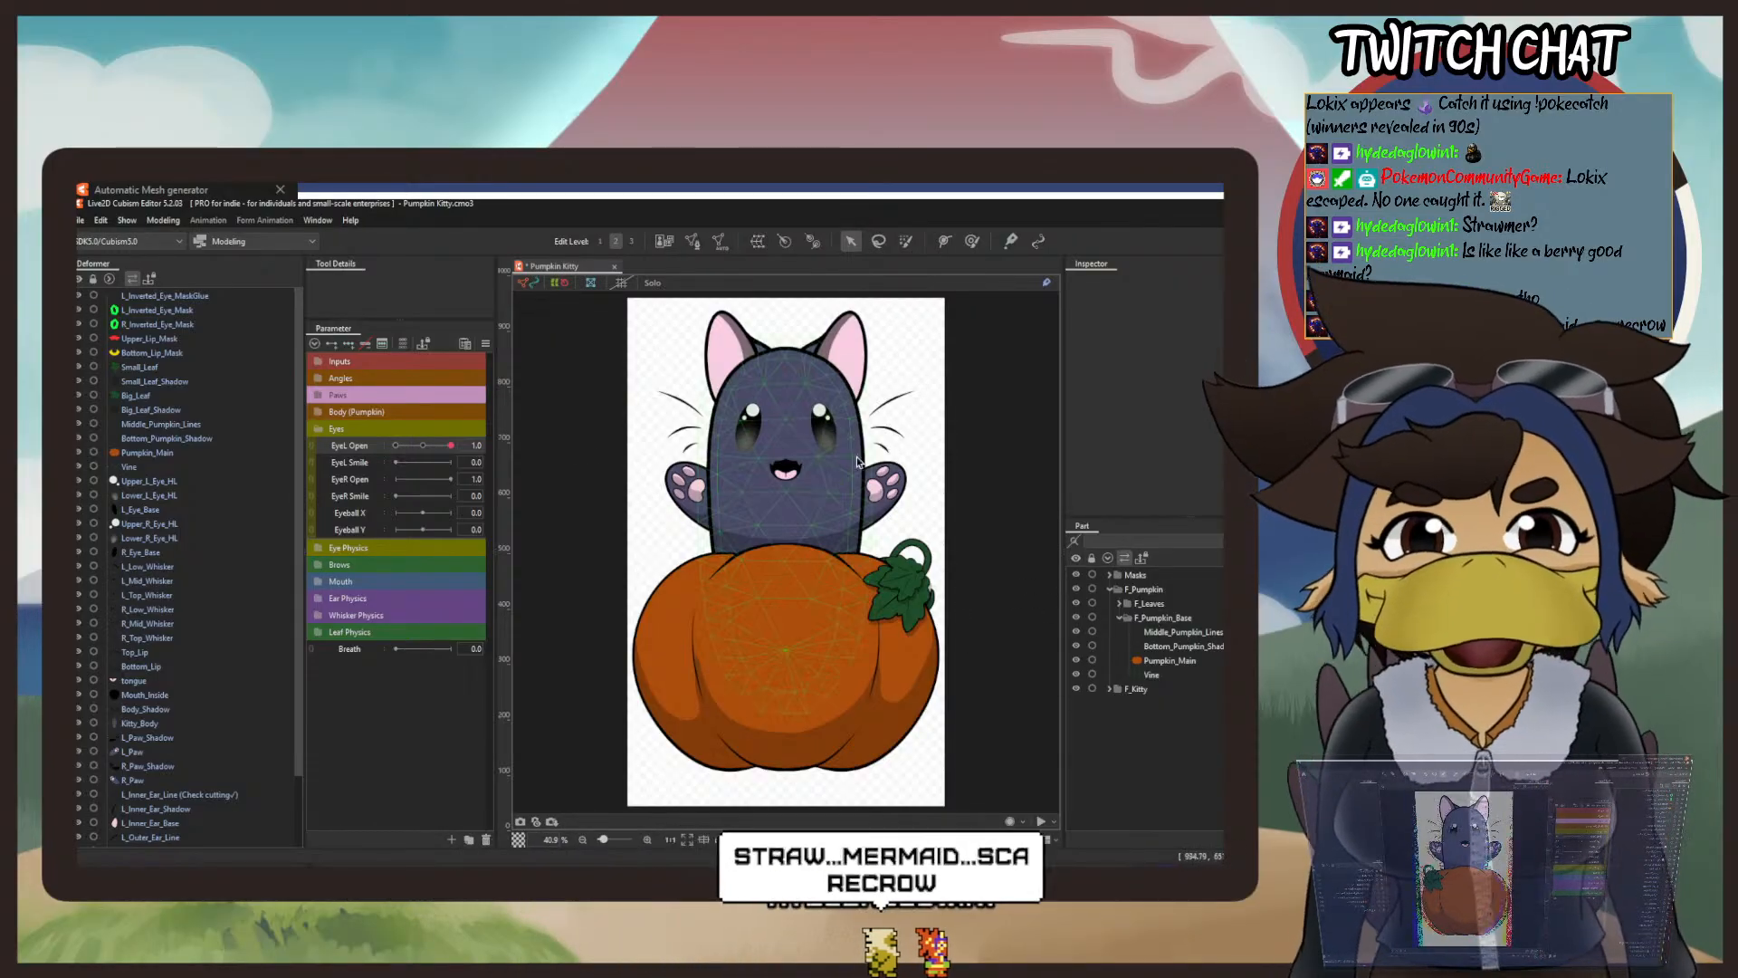
scroll(815, 448, up, 3)
scroll(794, 441, down, 2)
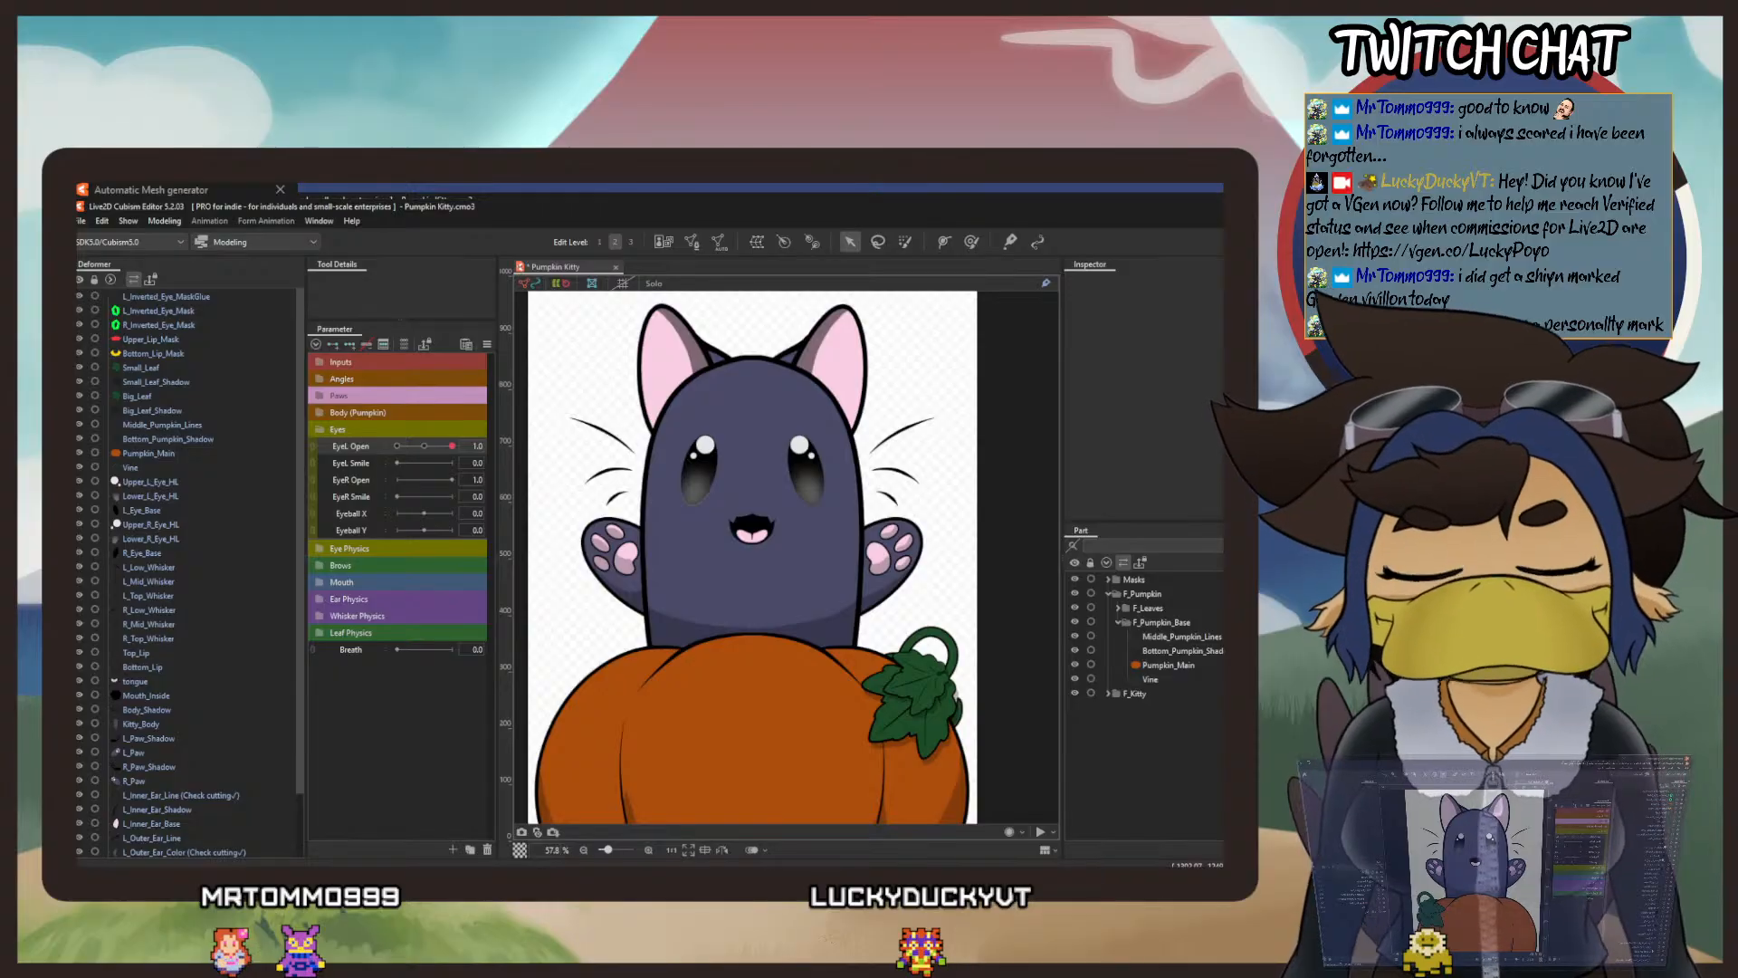
key(alt+Tab)
key(alt+Tab)
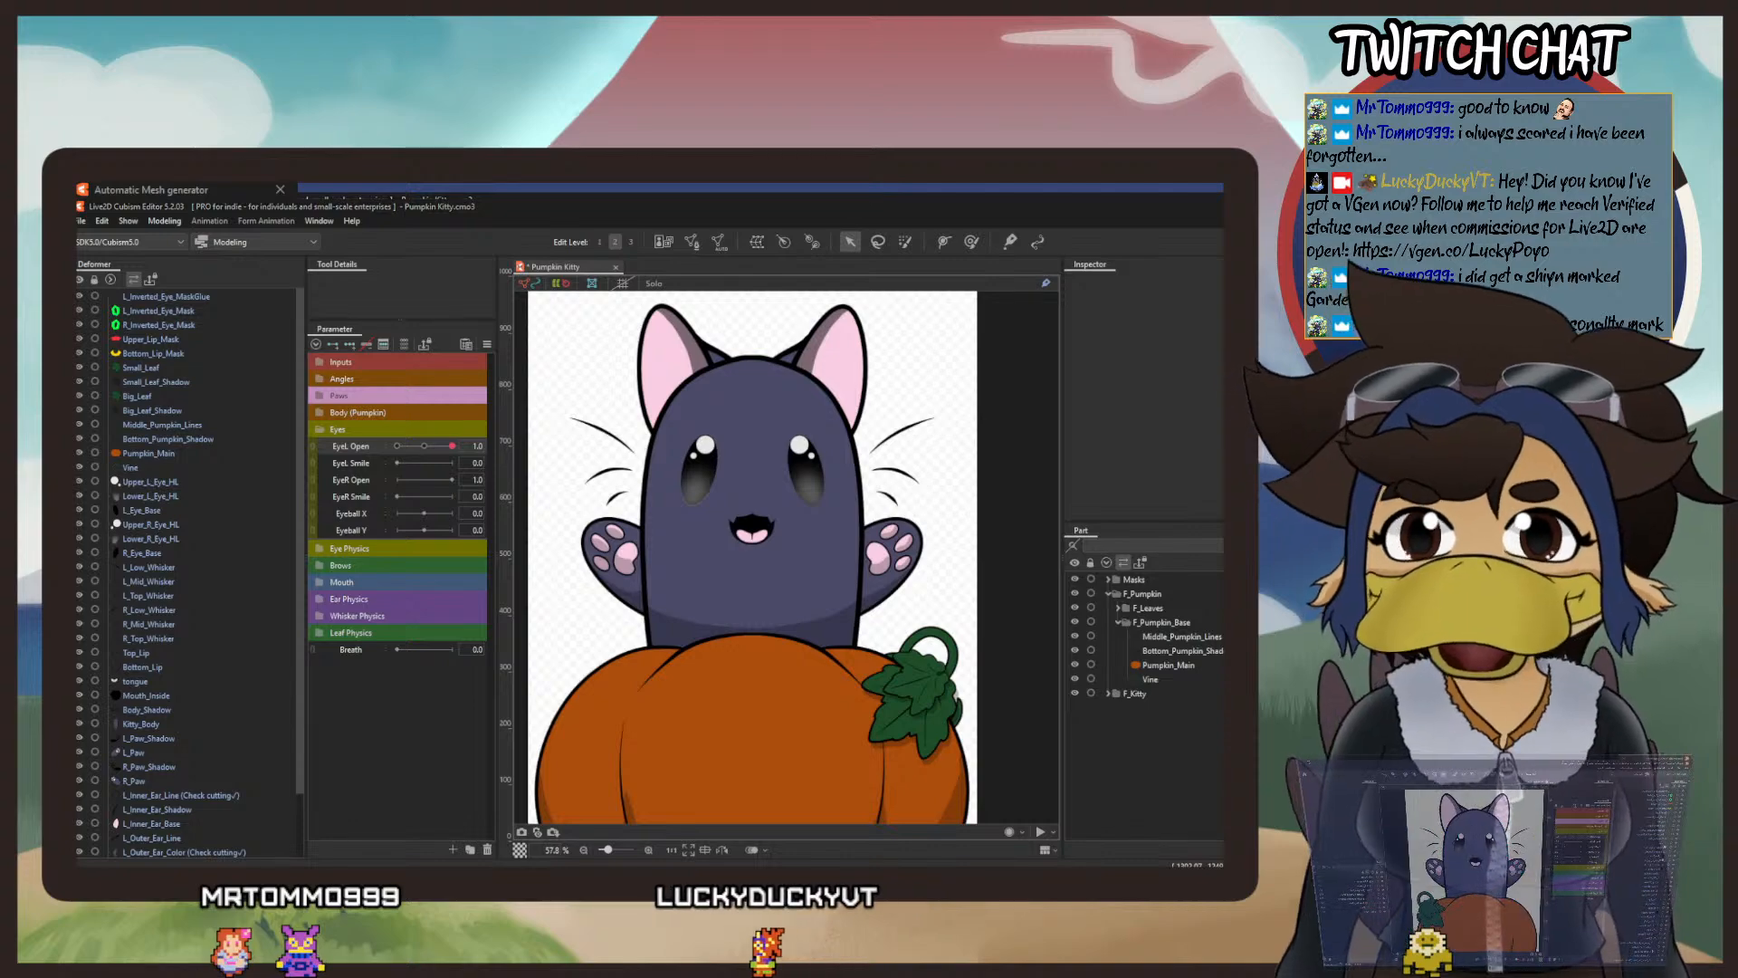
key(alt+Tab)
key(alt+Tab)
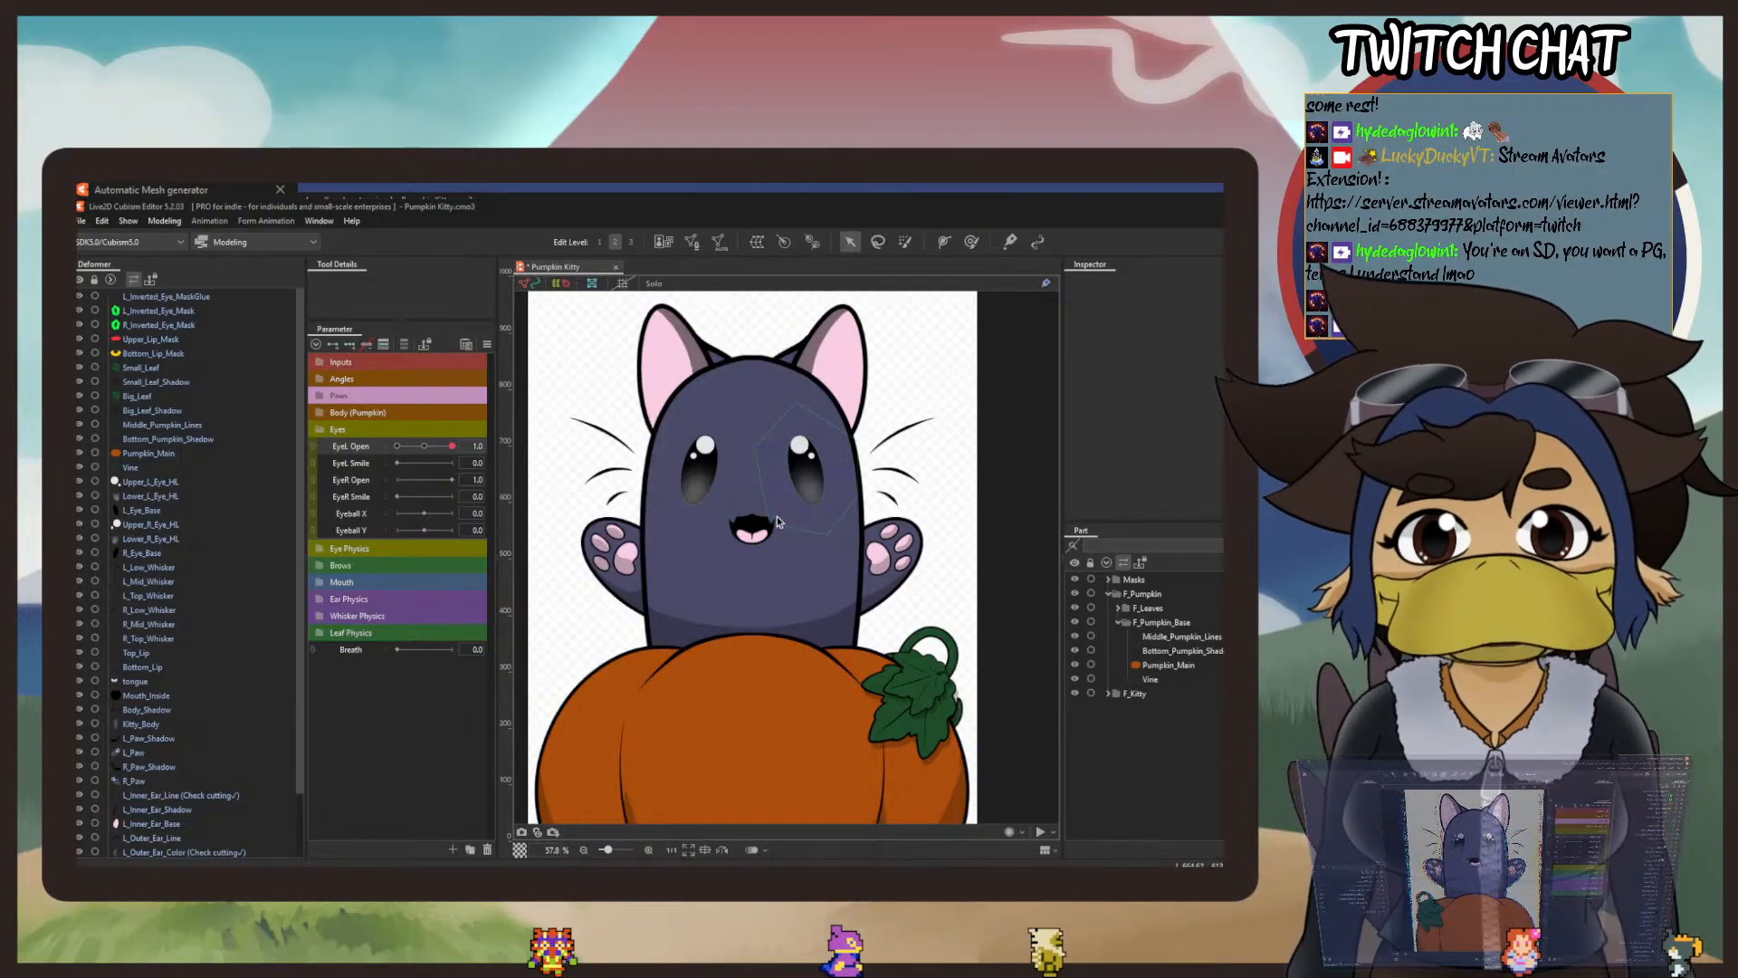
Select every art mesh of the character and create a parent warp deformer named [CHARACTER] around them.
scroll(787, 521, down, 3)
drag(951, 364, 855, 844)
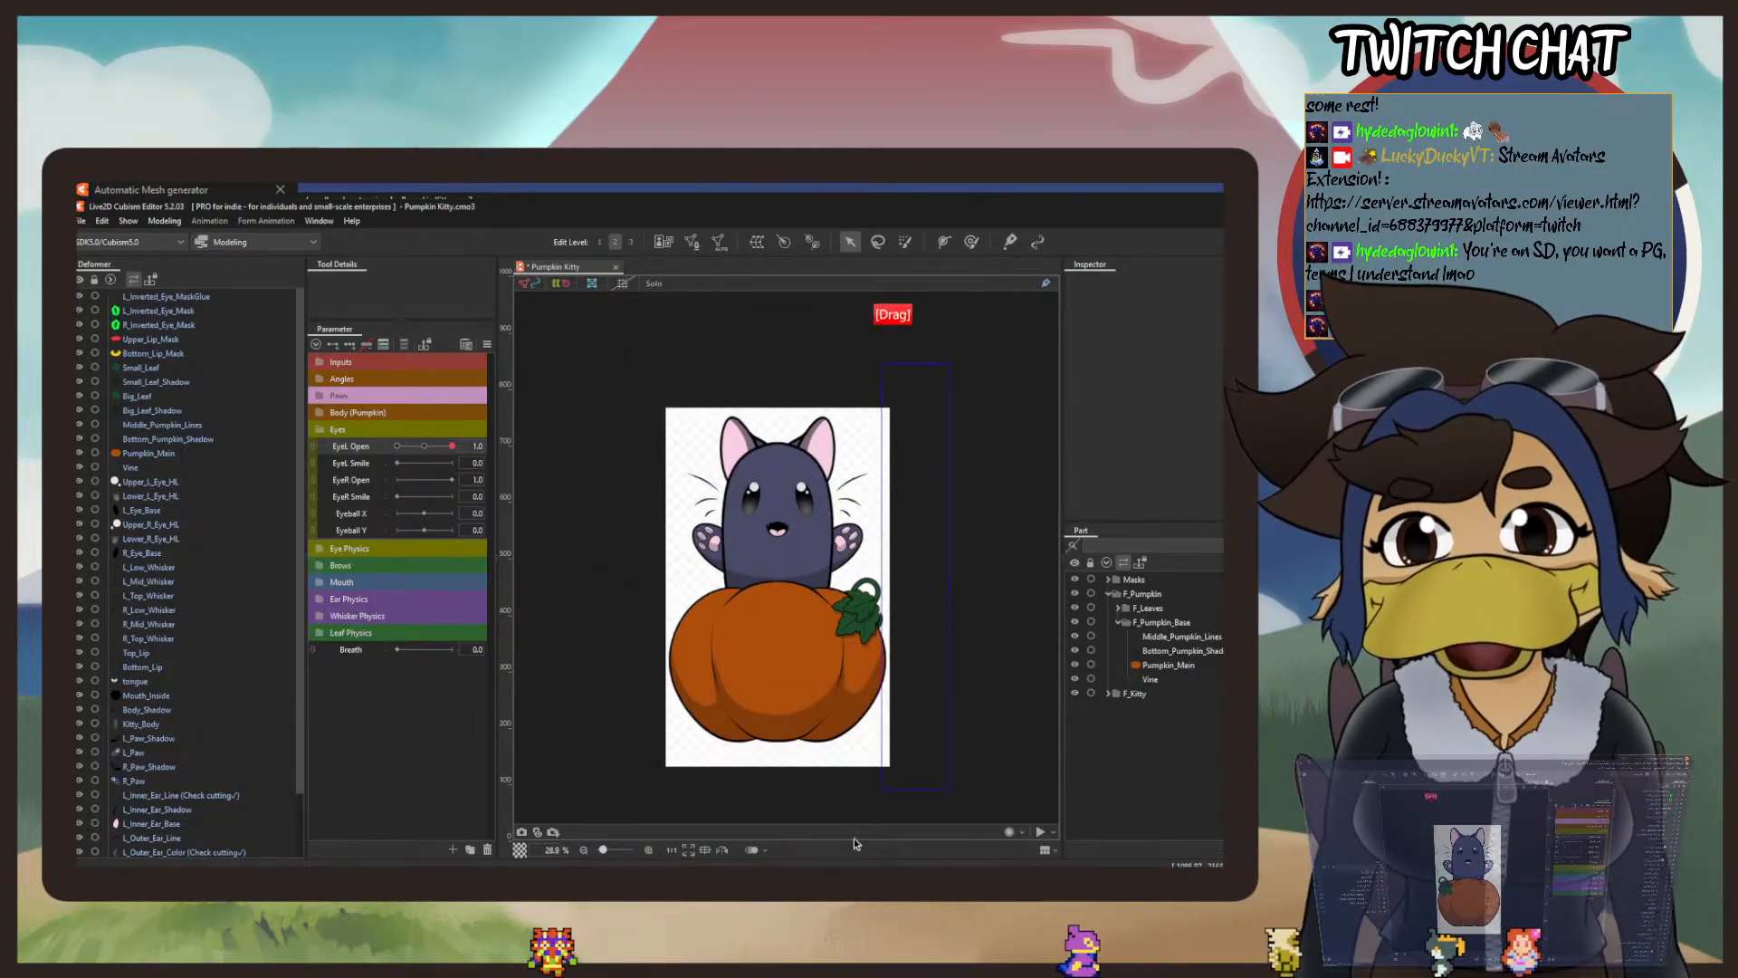
drag(618, 779, 618, 778)
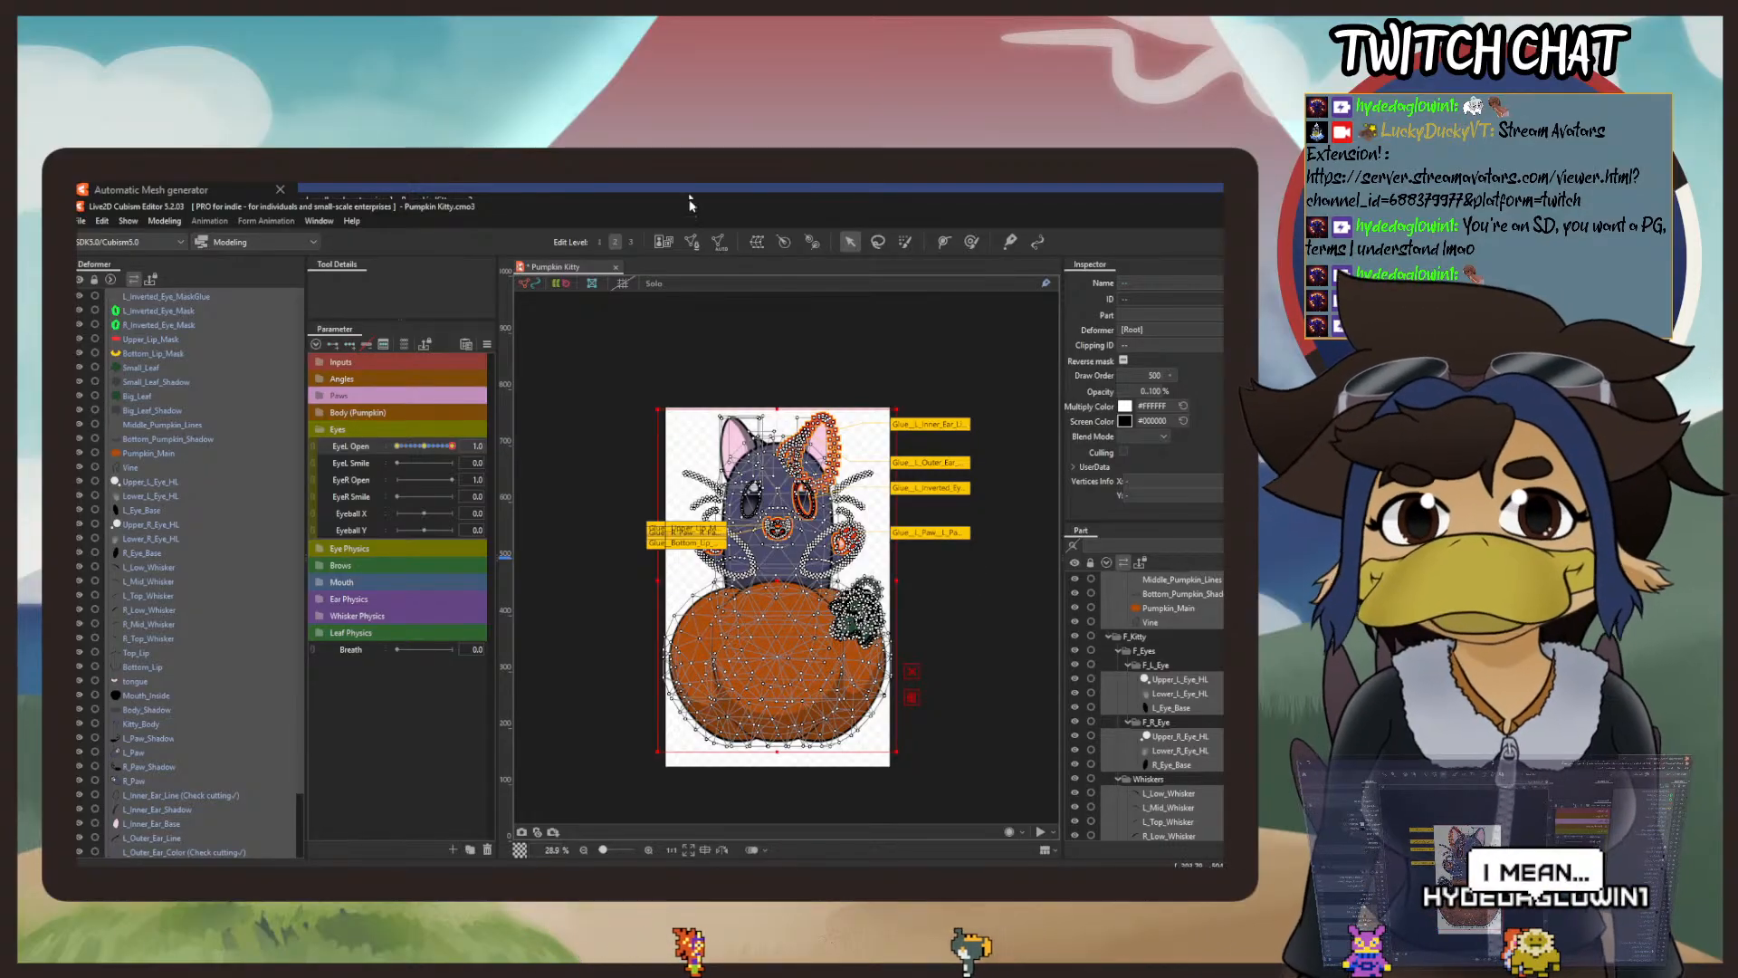
click(755, 242)
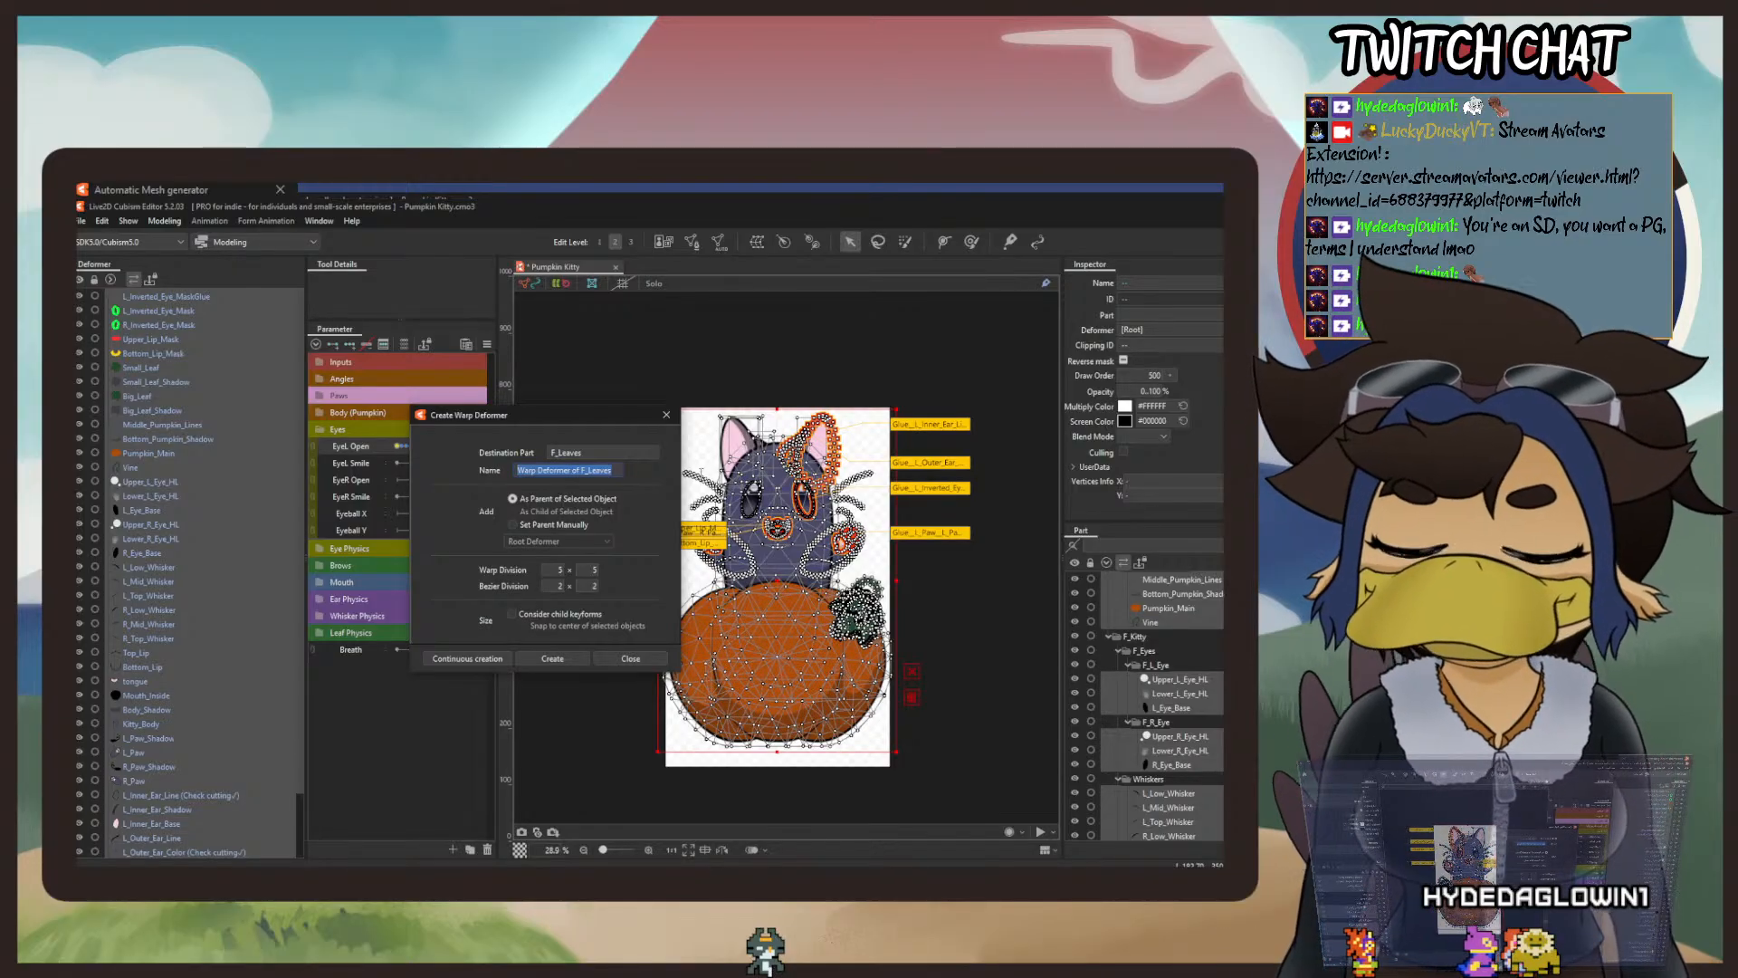
text(C)
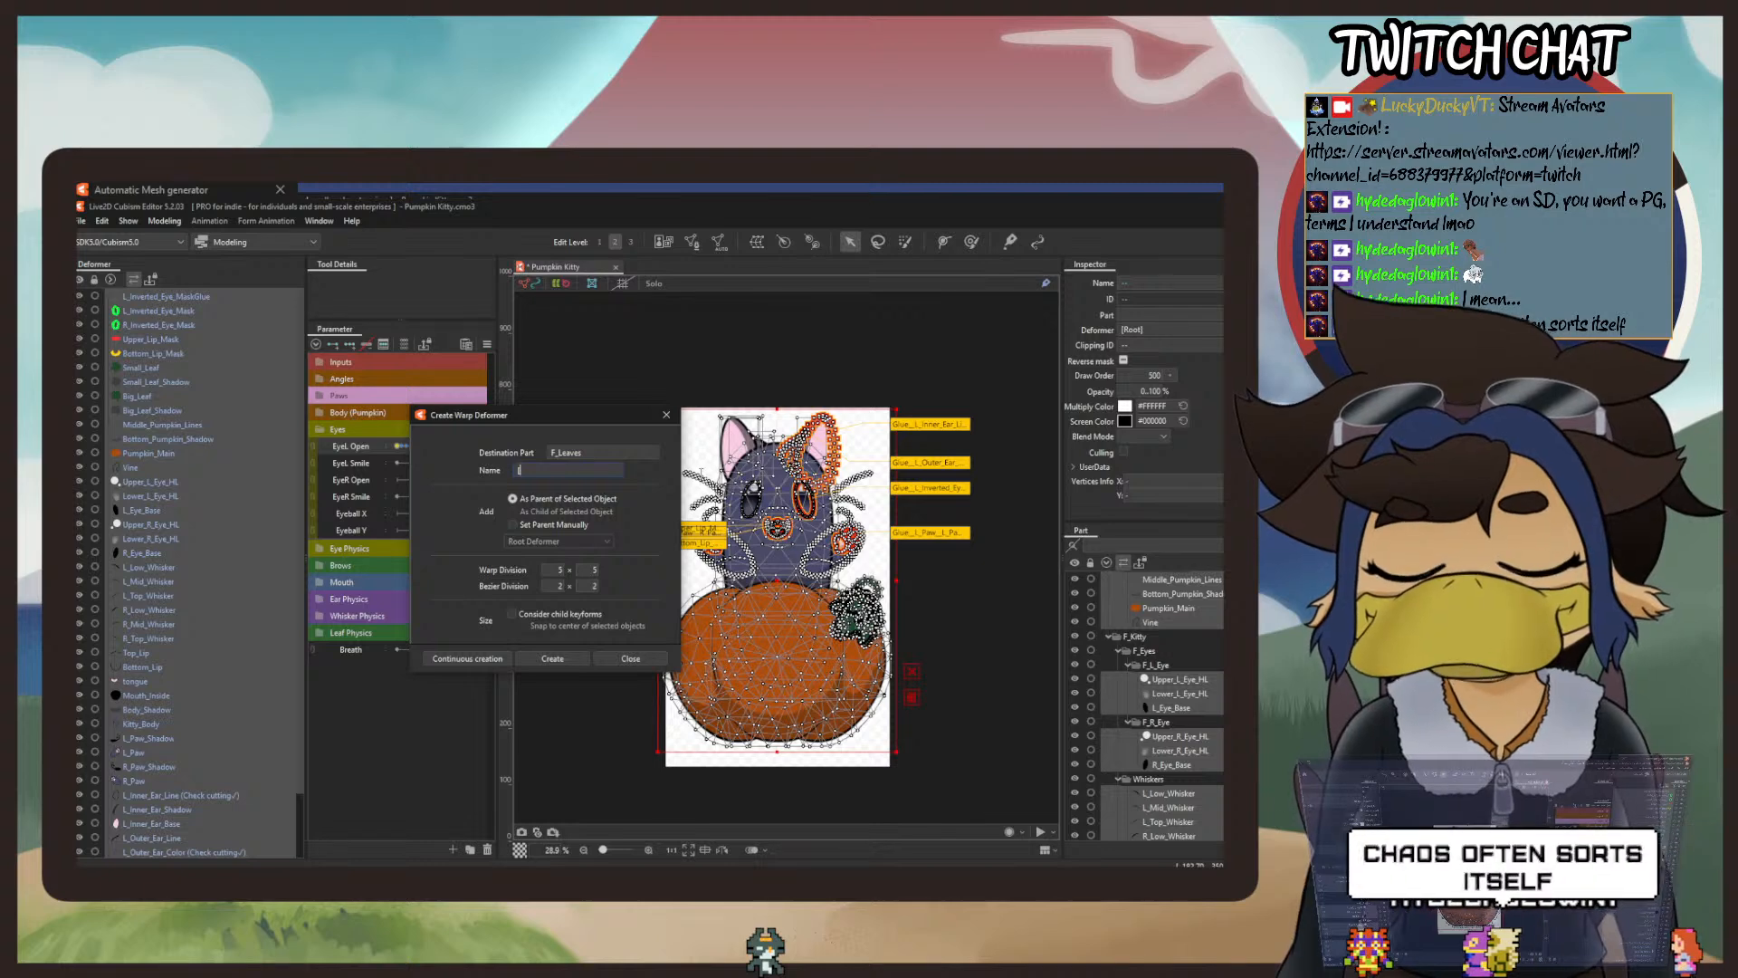
text(HARACTER)
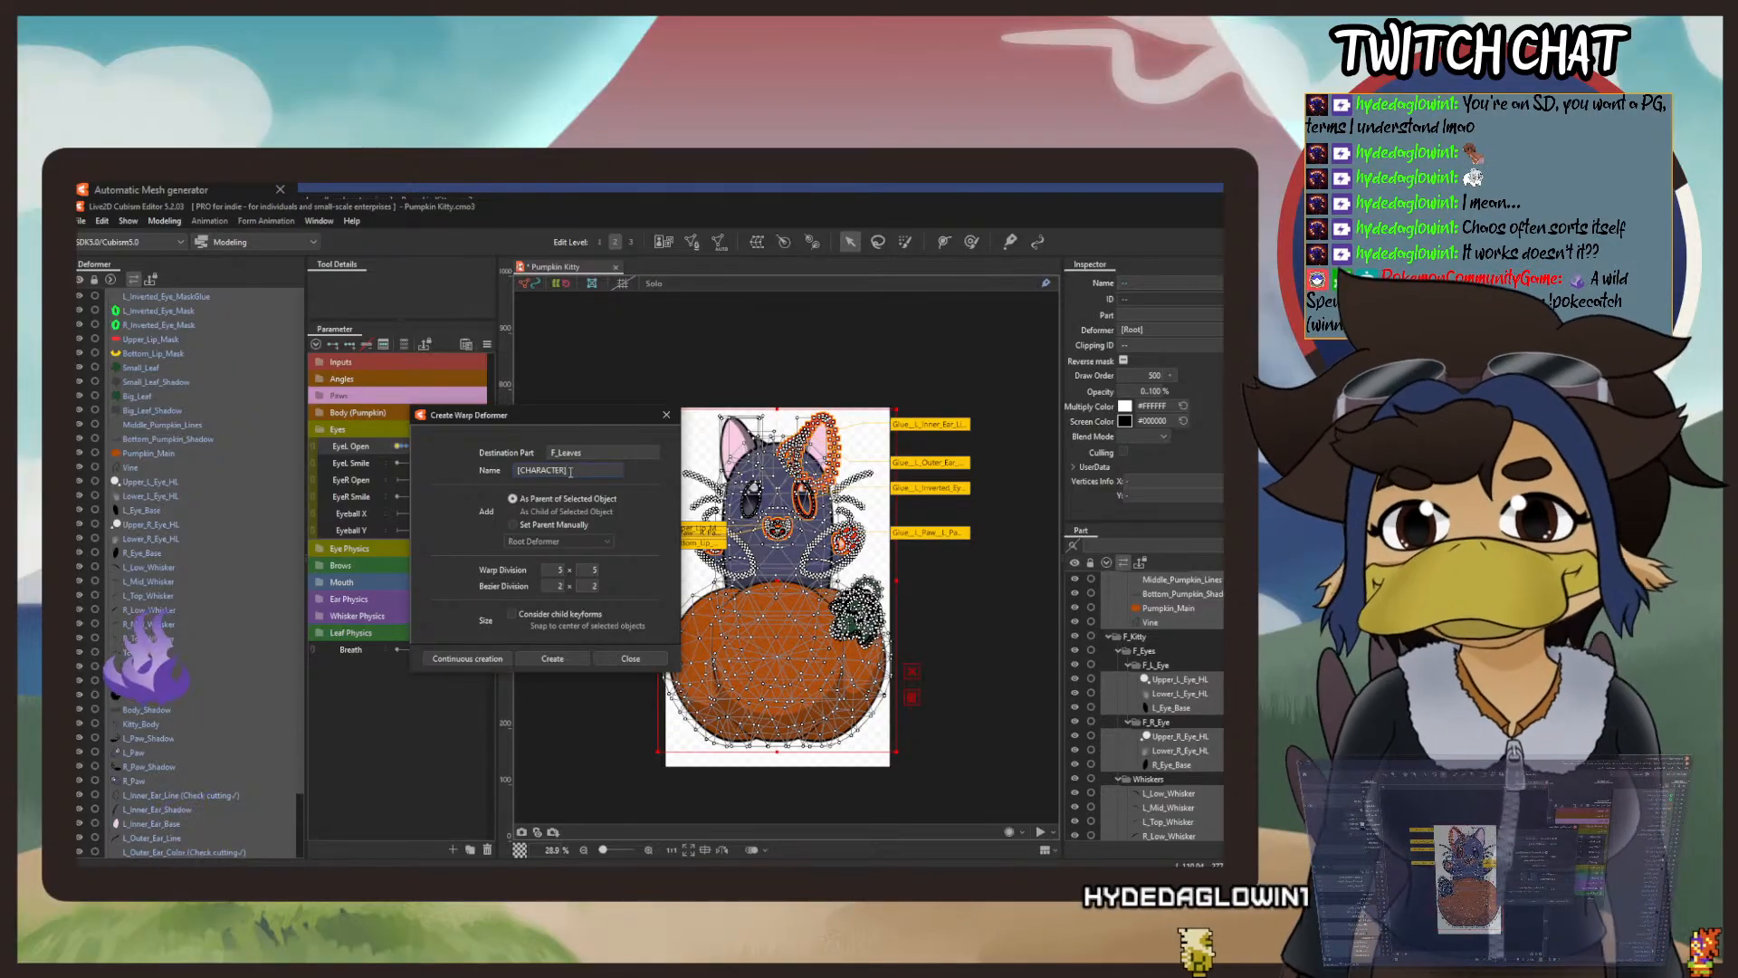
click(552, 659)
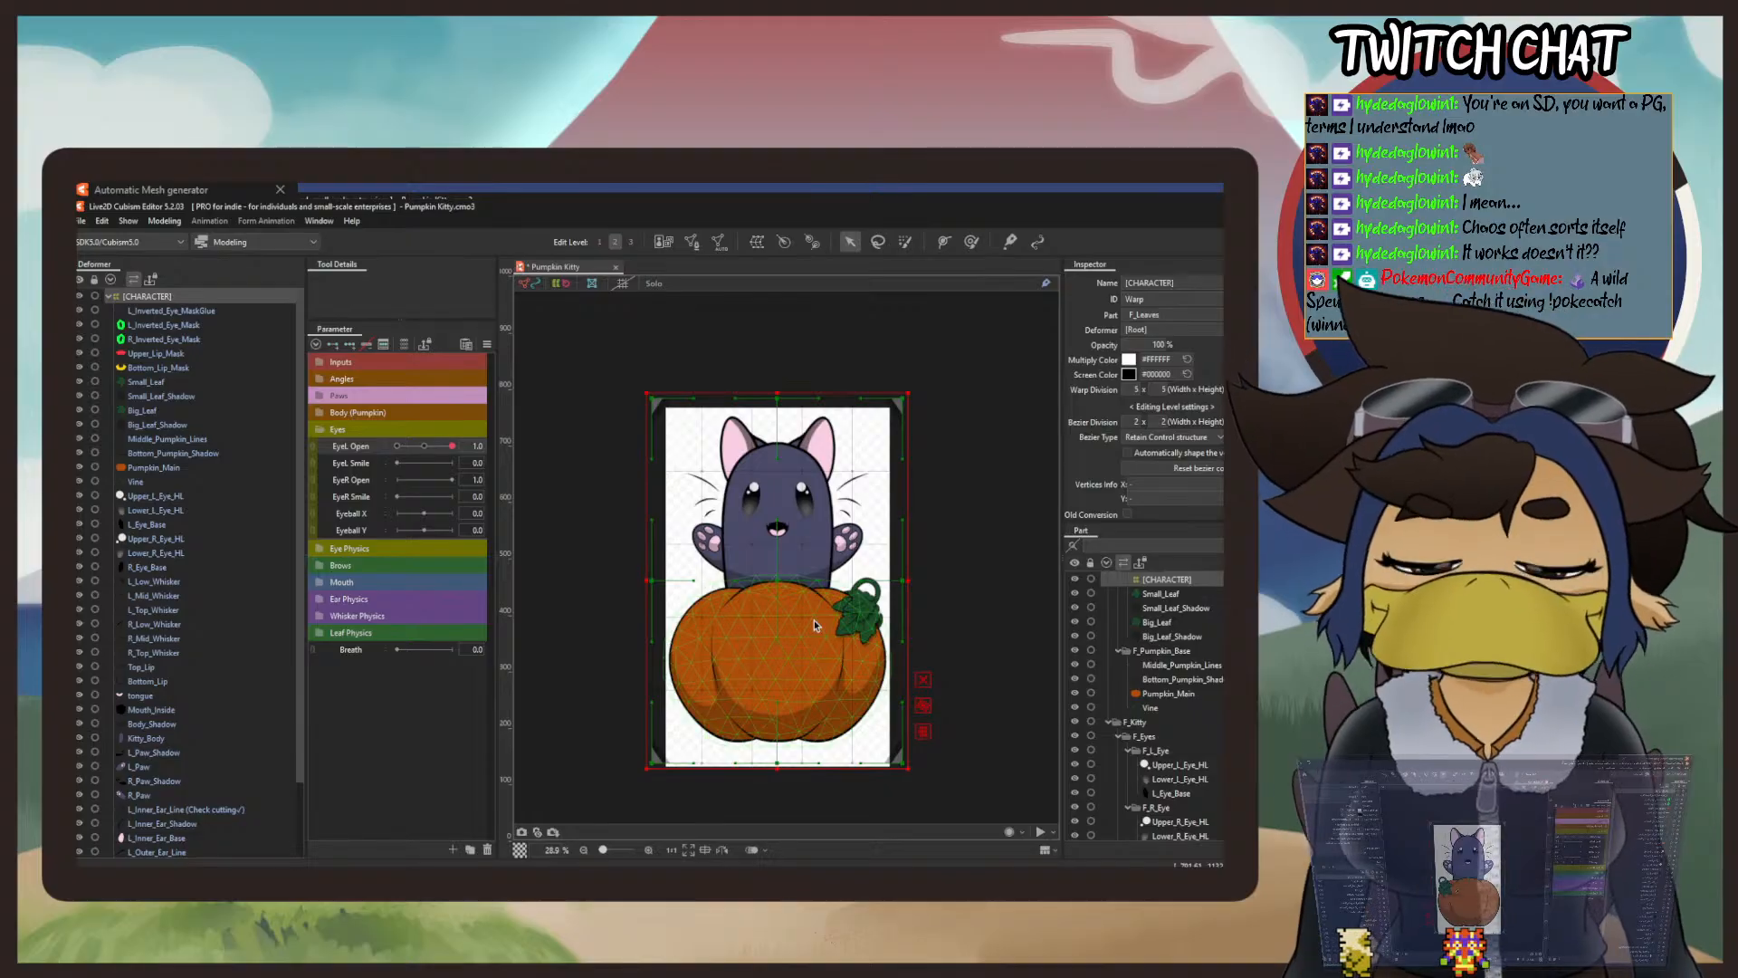
Try shifting the centre point of the [CHARACTER] warp deformer and undo that deformation.
key(ctrl)
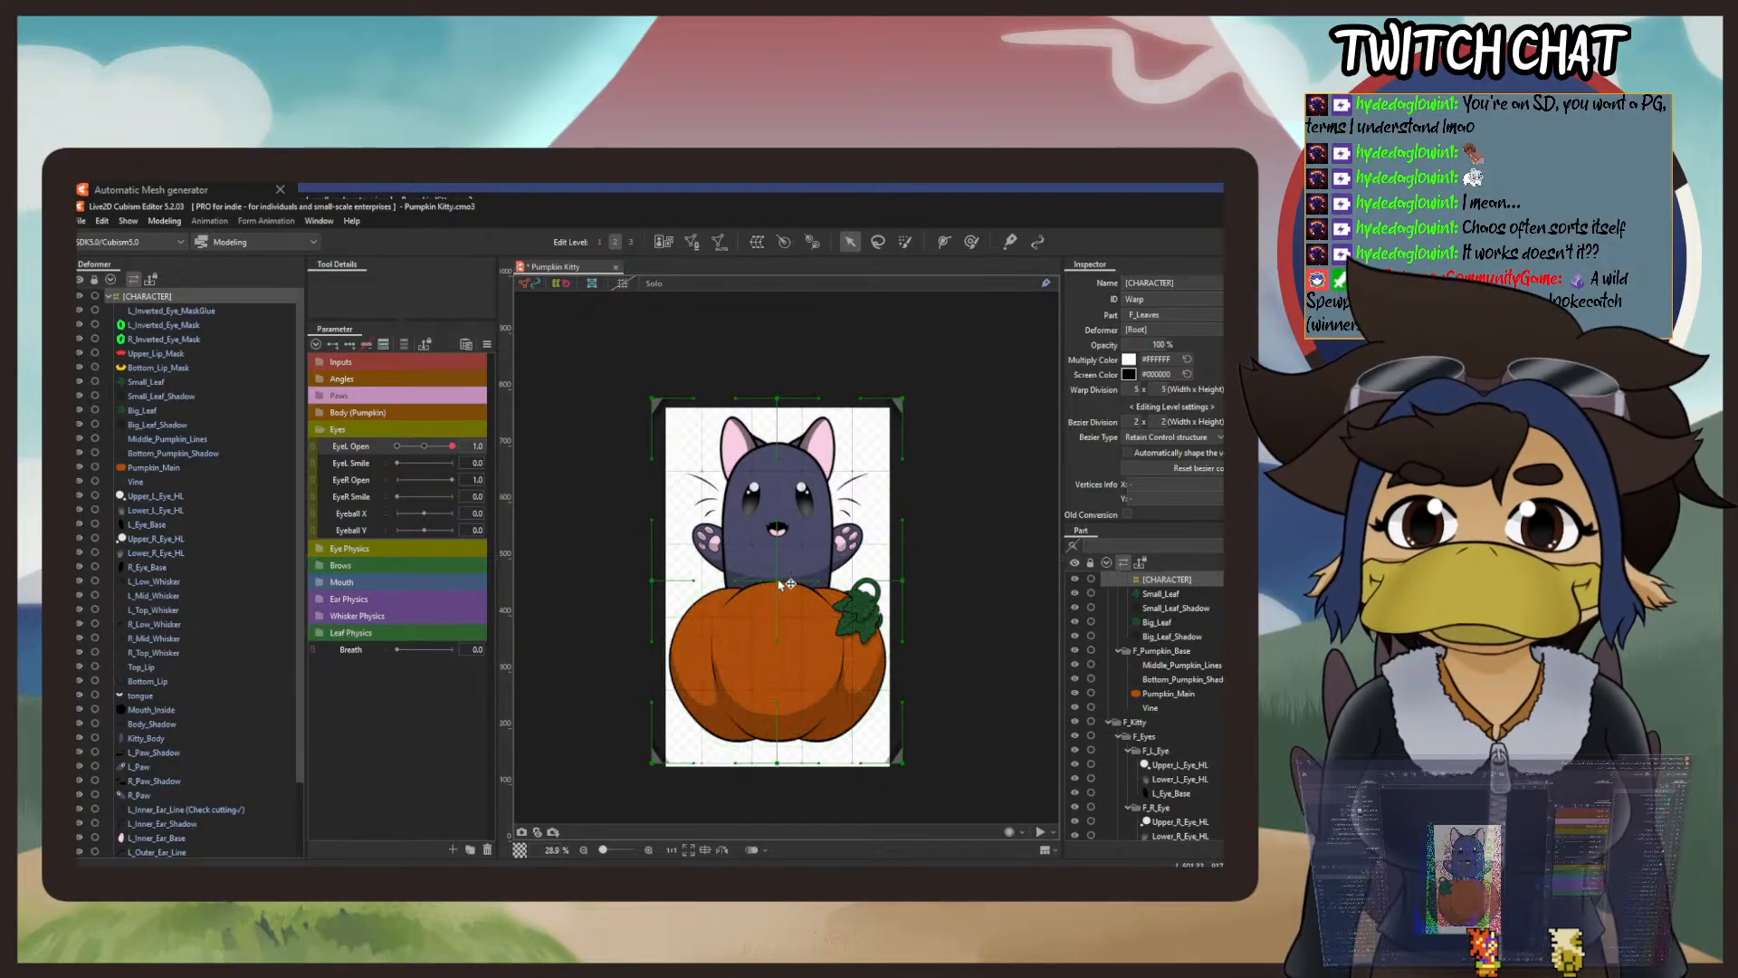
drag(779, 584, 987, 587)
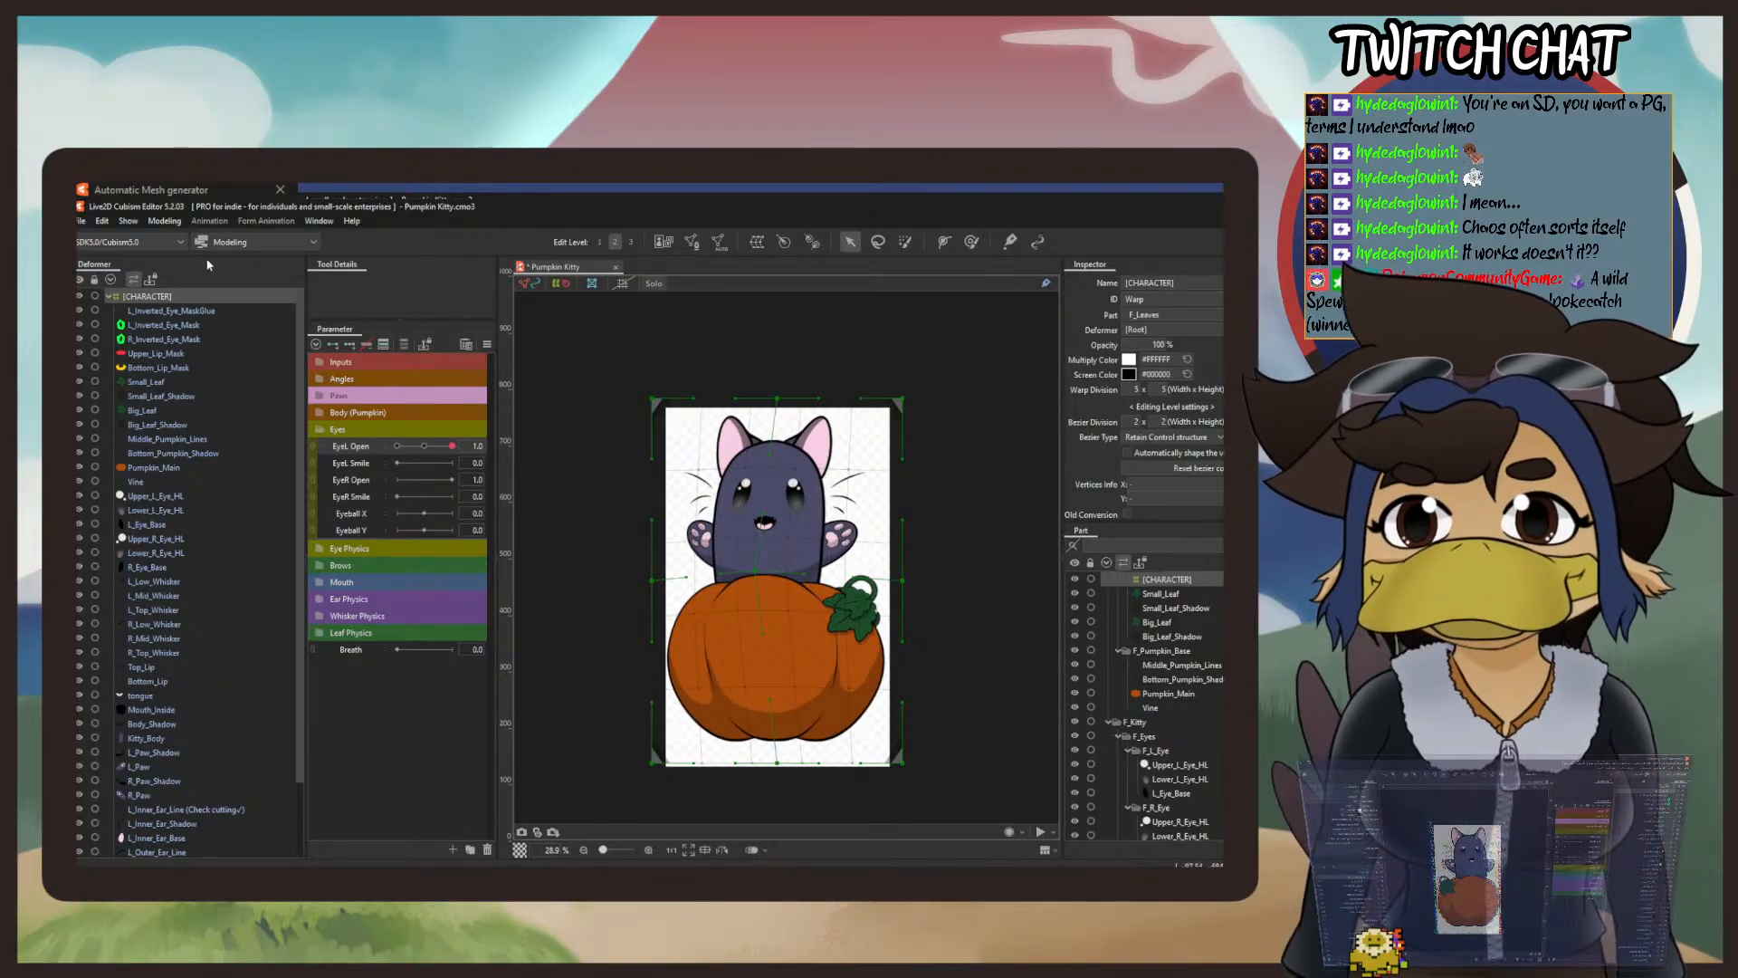
click(102, 221)
click(141, 245)
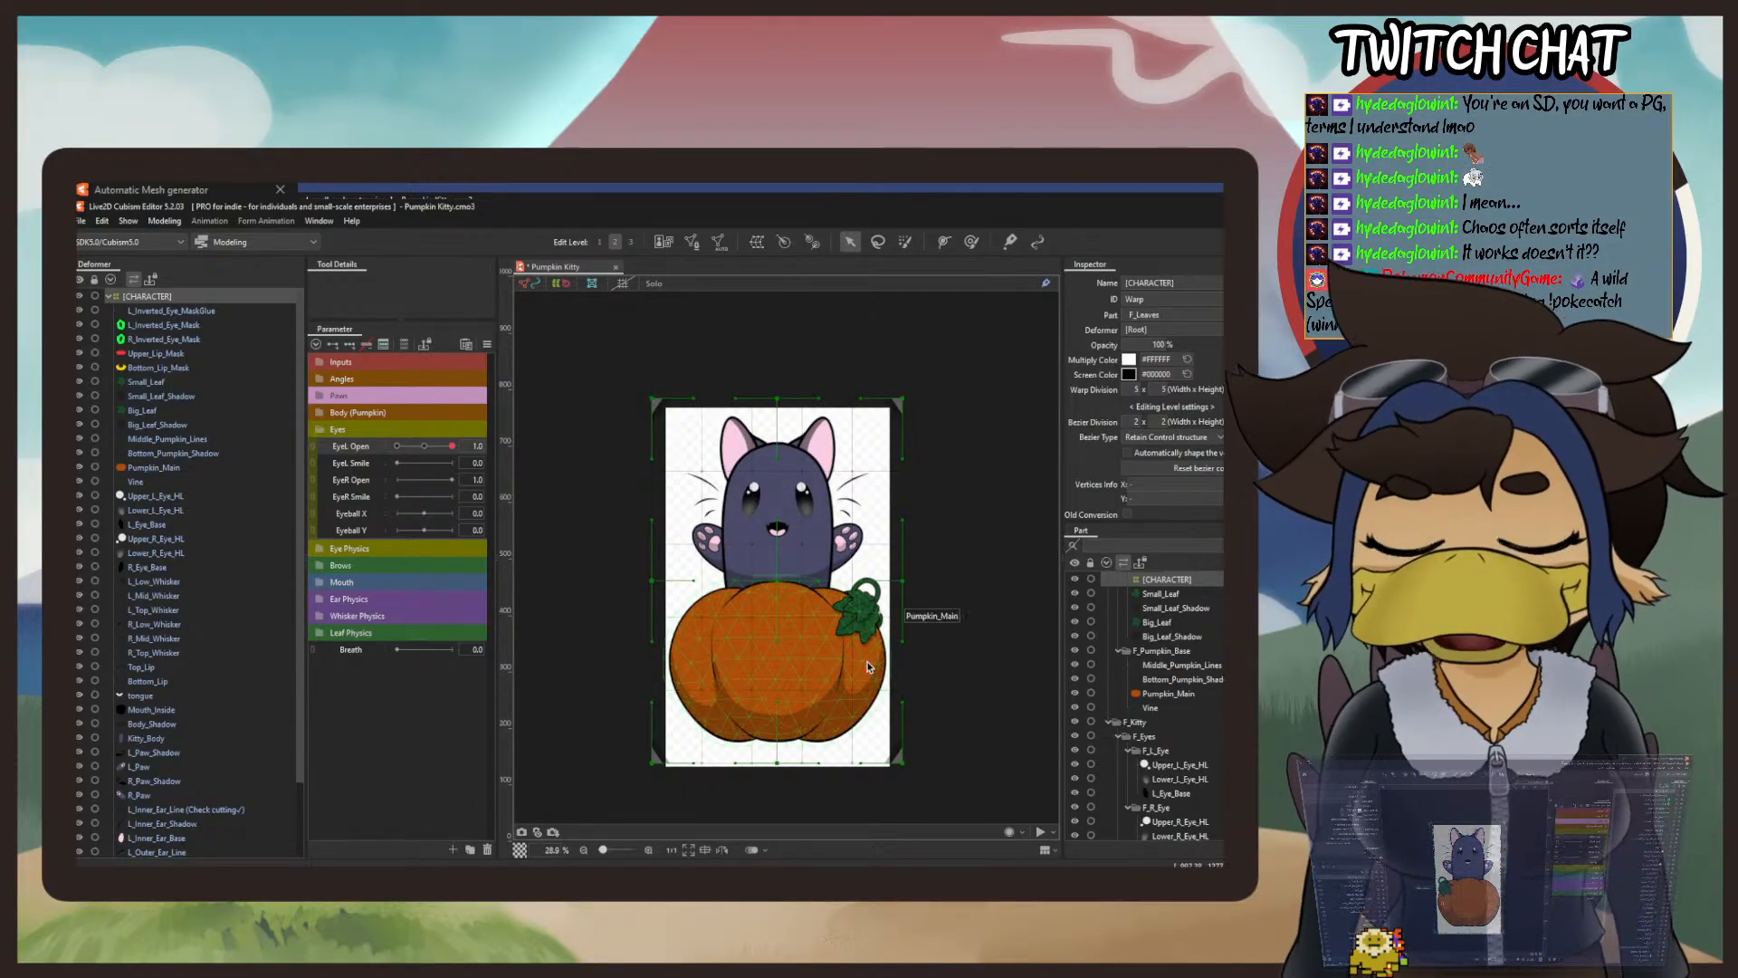
Create a parent warp deformer named [PUMPKIN] around the pumpkin base, its lines and shadow, the vine, and both leaves with their shadows.
scroll(1190, 674, up, 3)
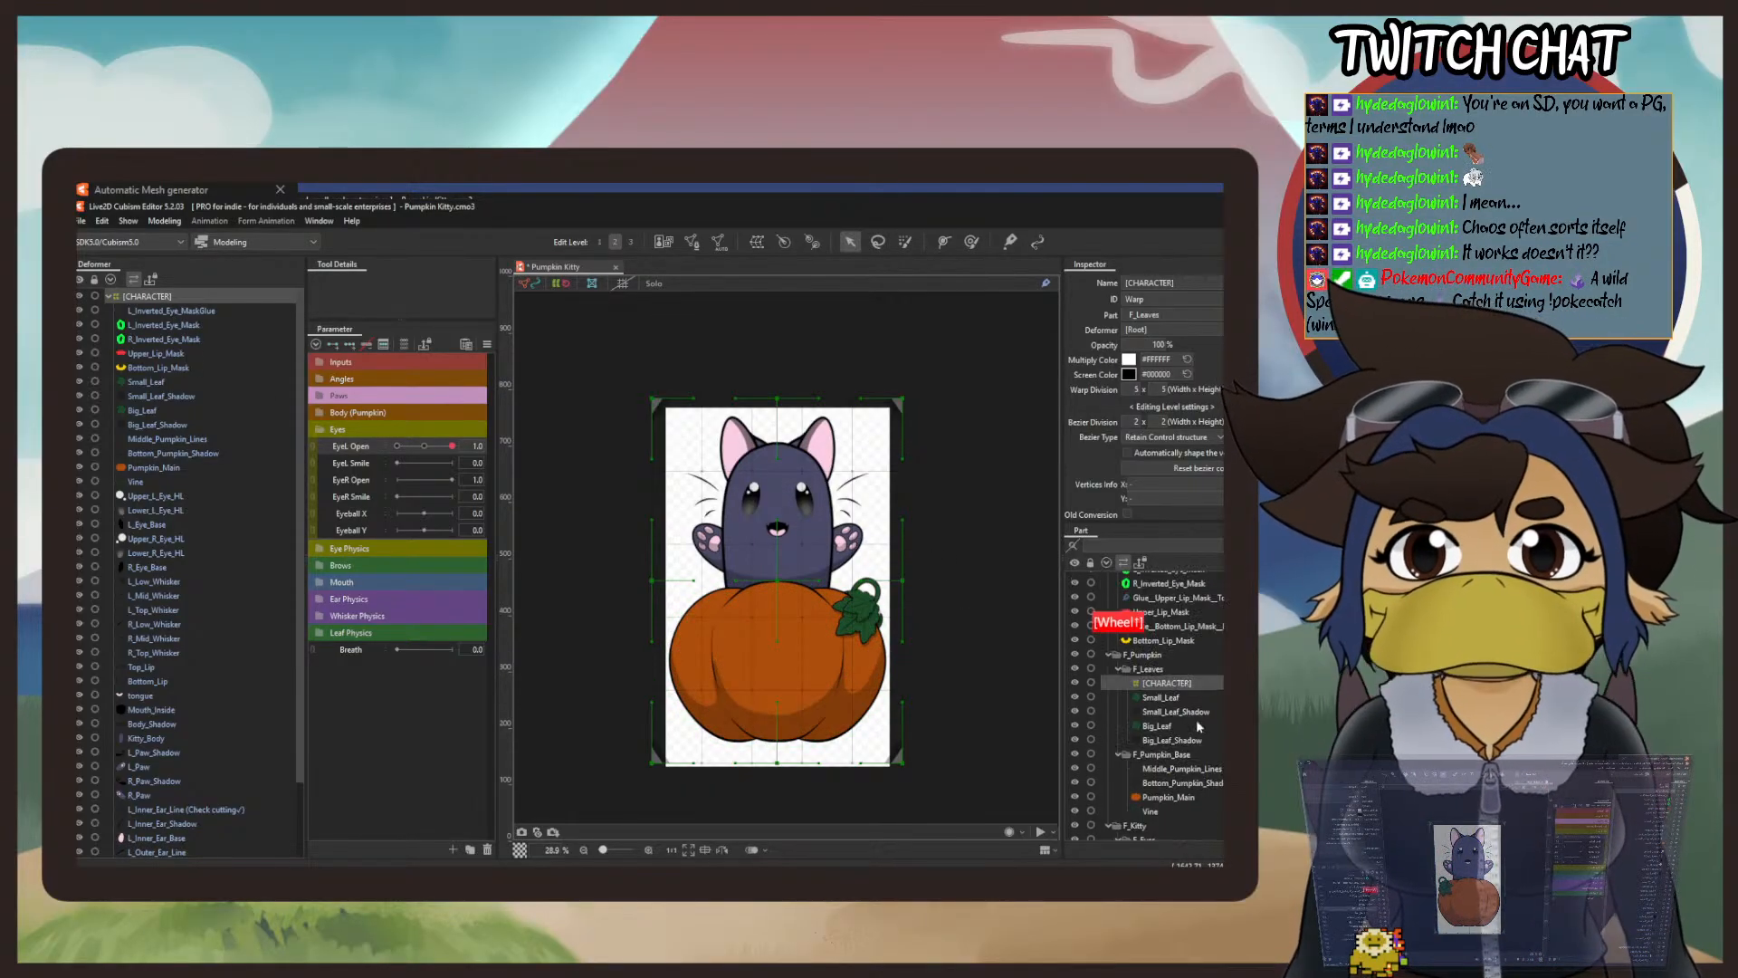
click(1166, 798)
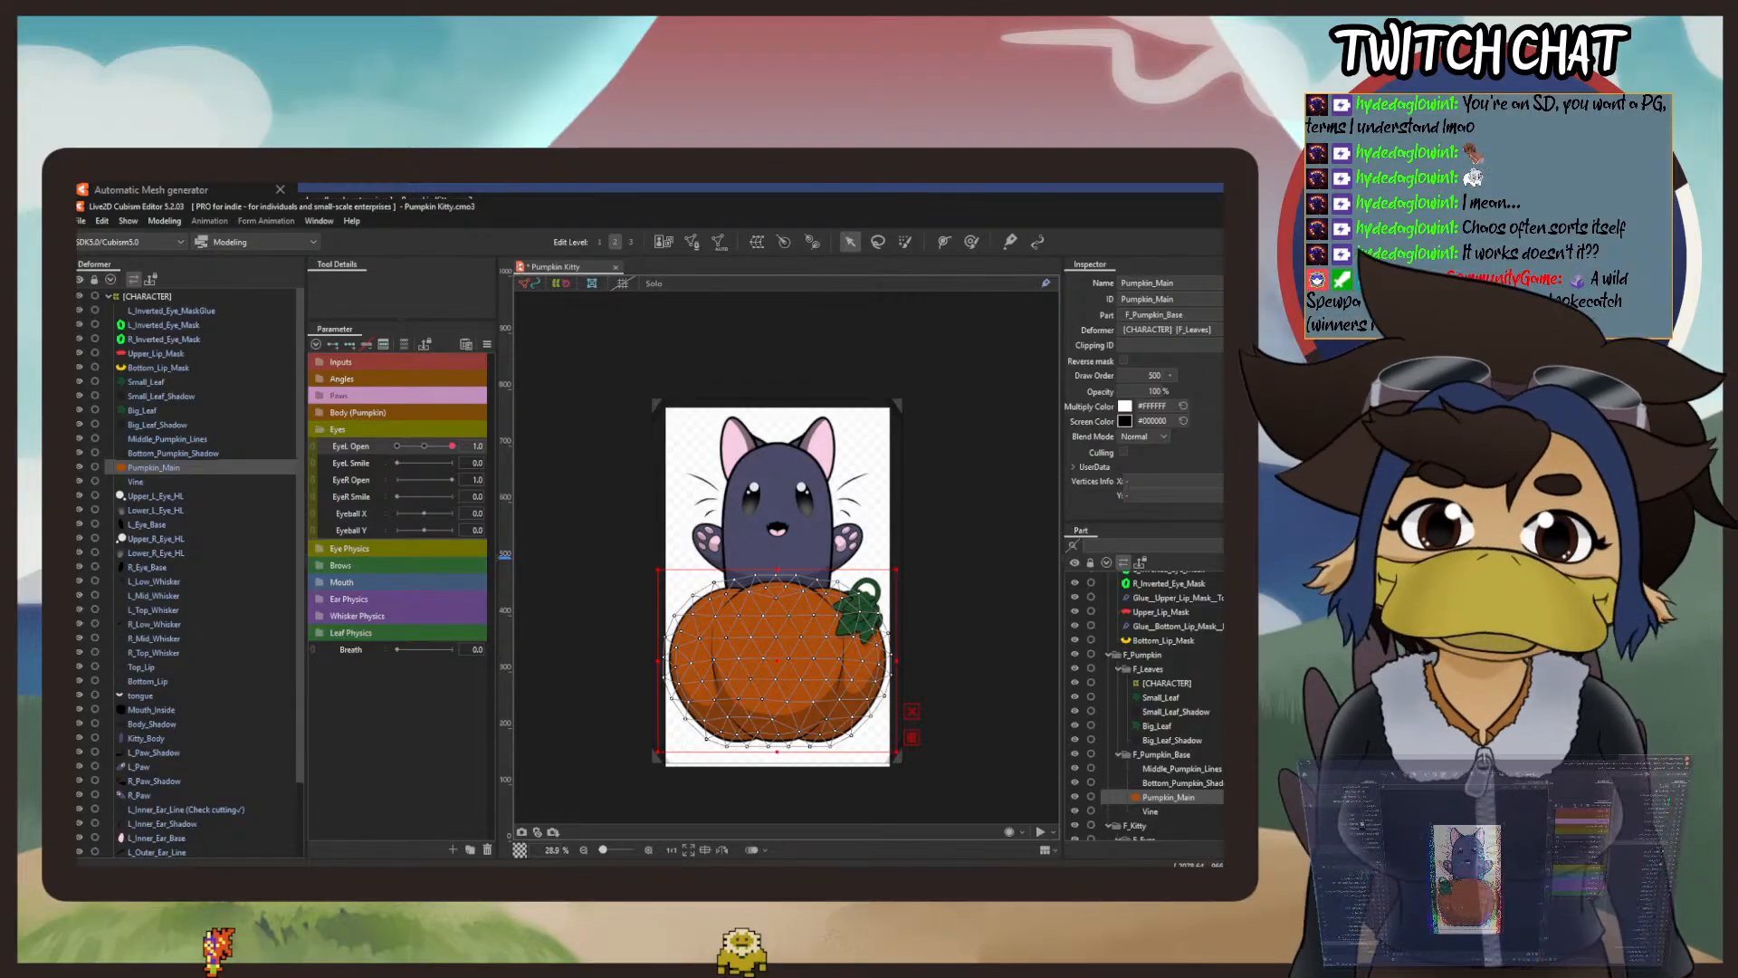
click(1150, 811)
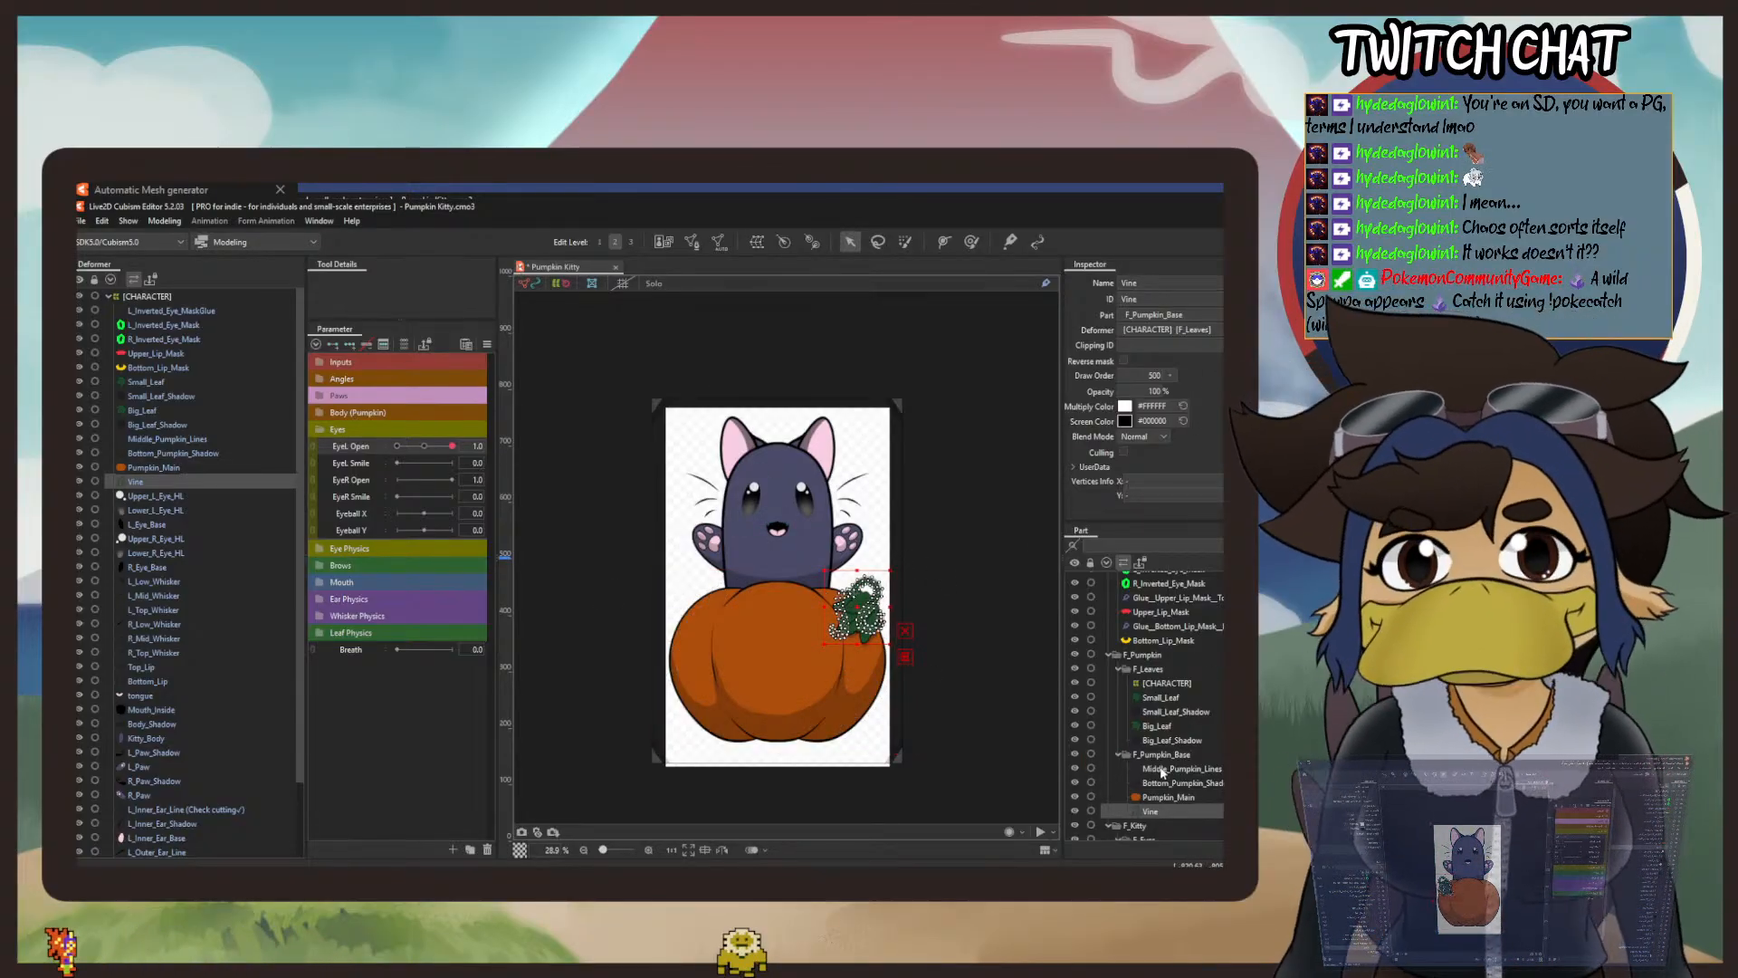
shift+click(1162, 769)
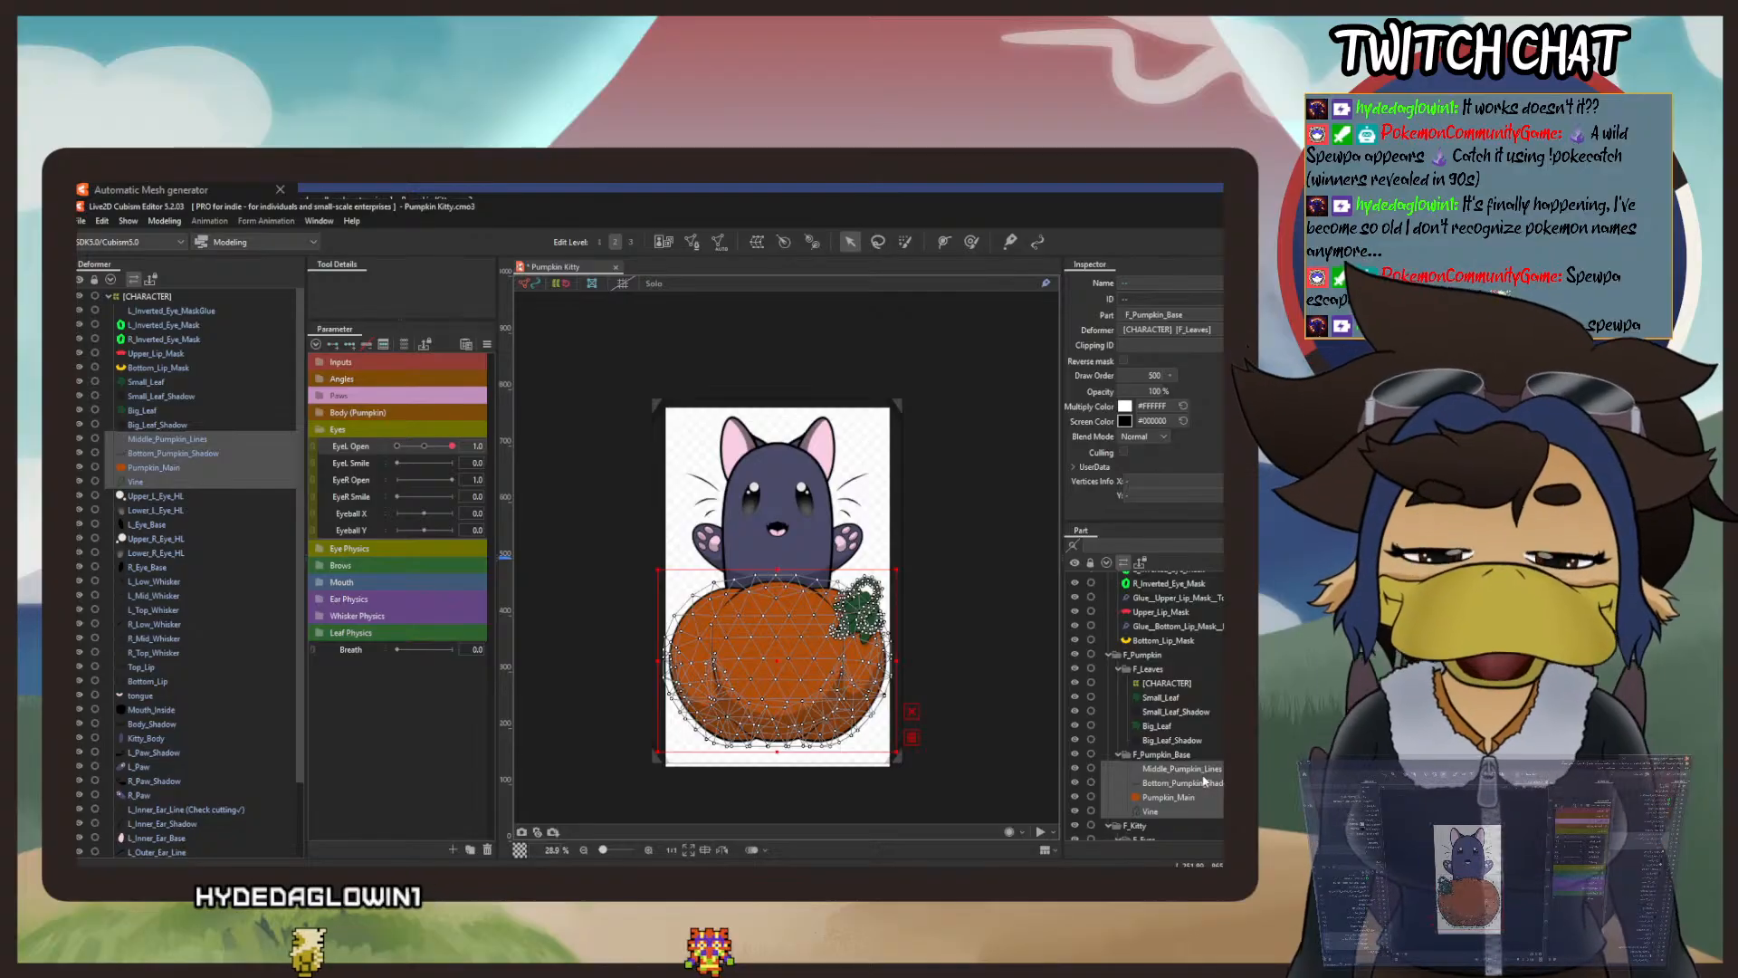
ctrl+click(1172, 735)
ctrl+click(1166, 726)
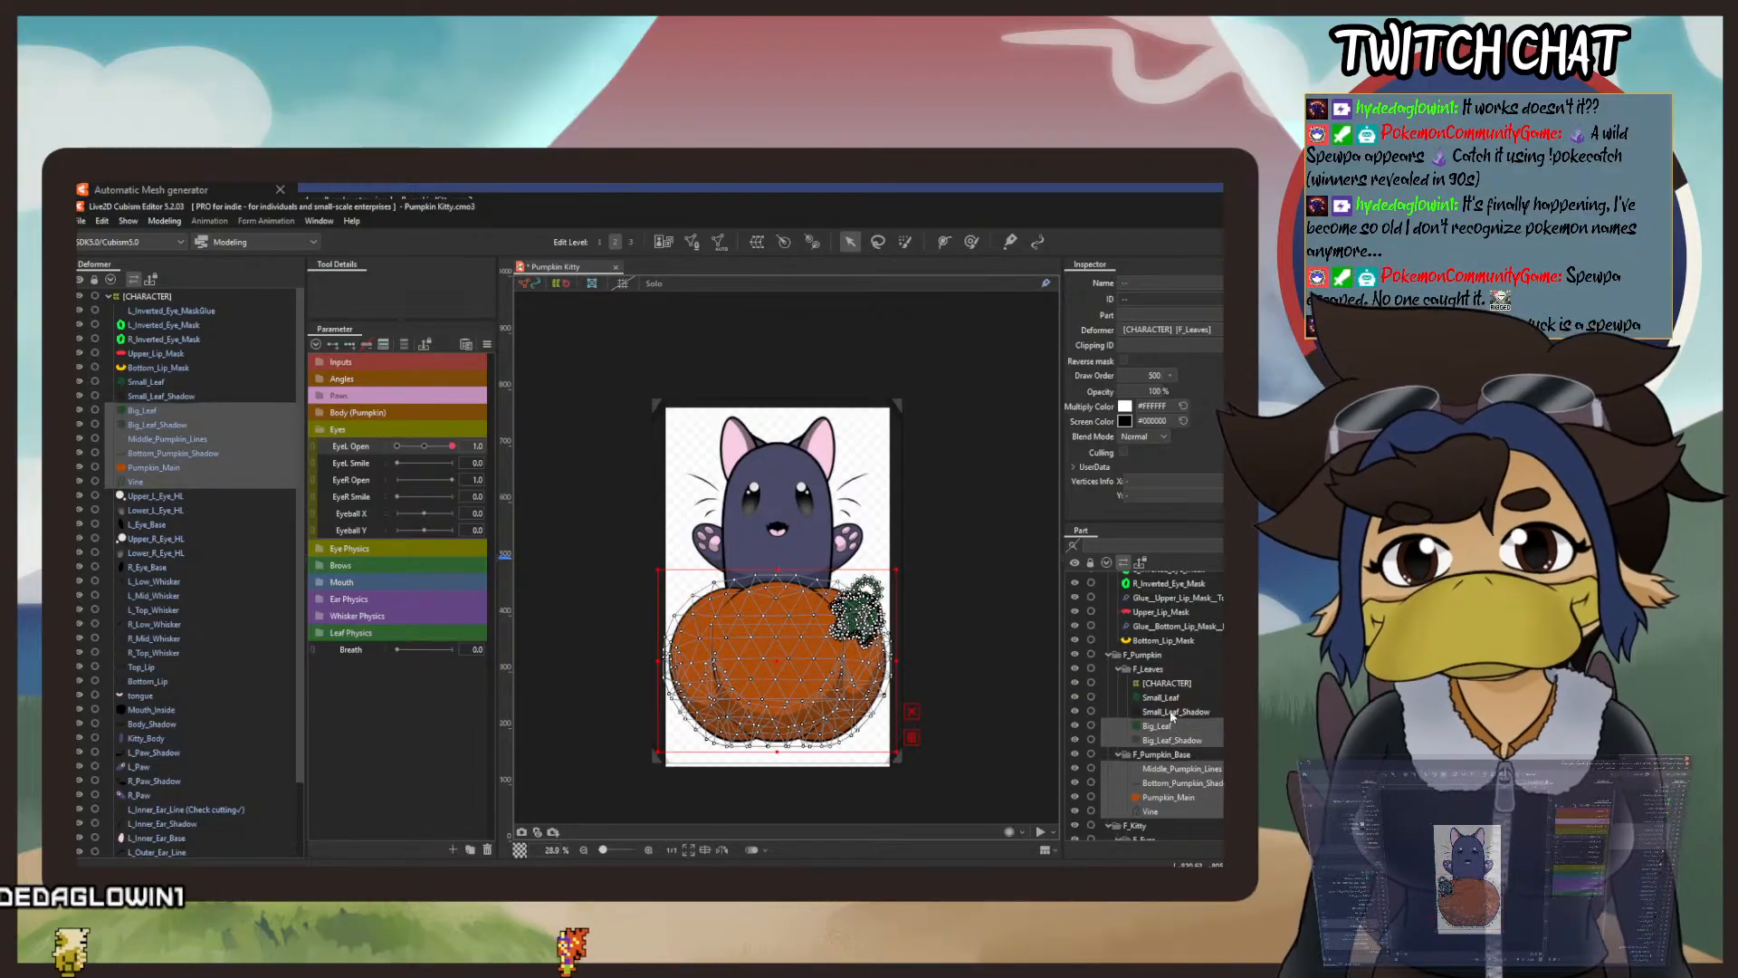
ctrl+click(1168, 711)
ctrl+click(1163, 697)
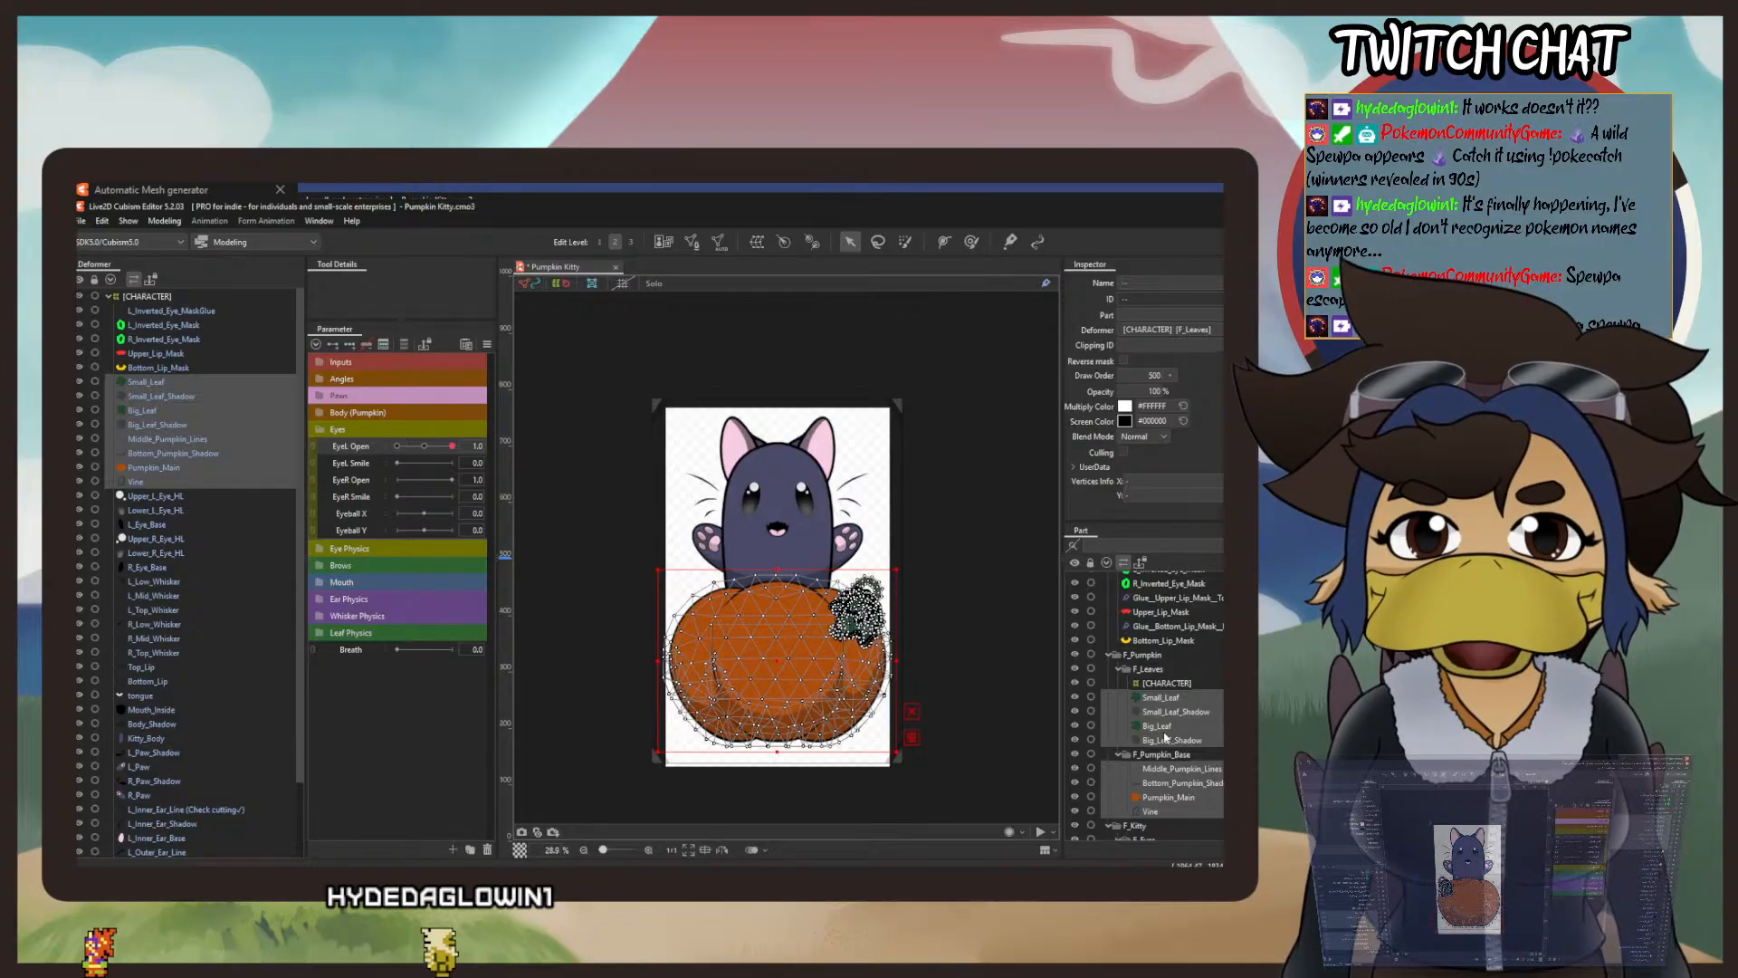
click(758, 245)
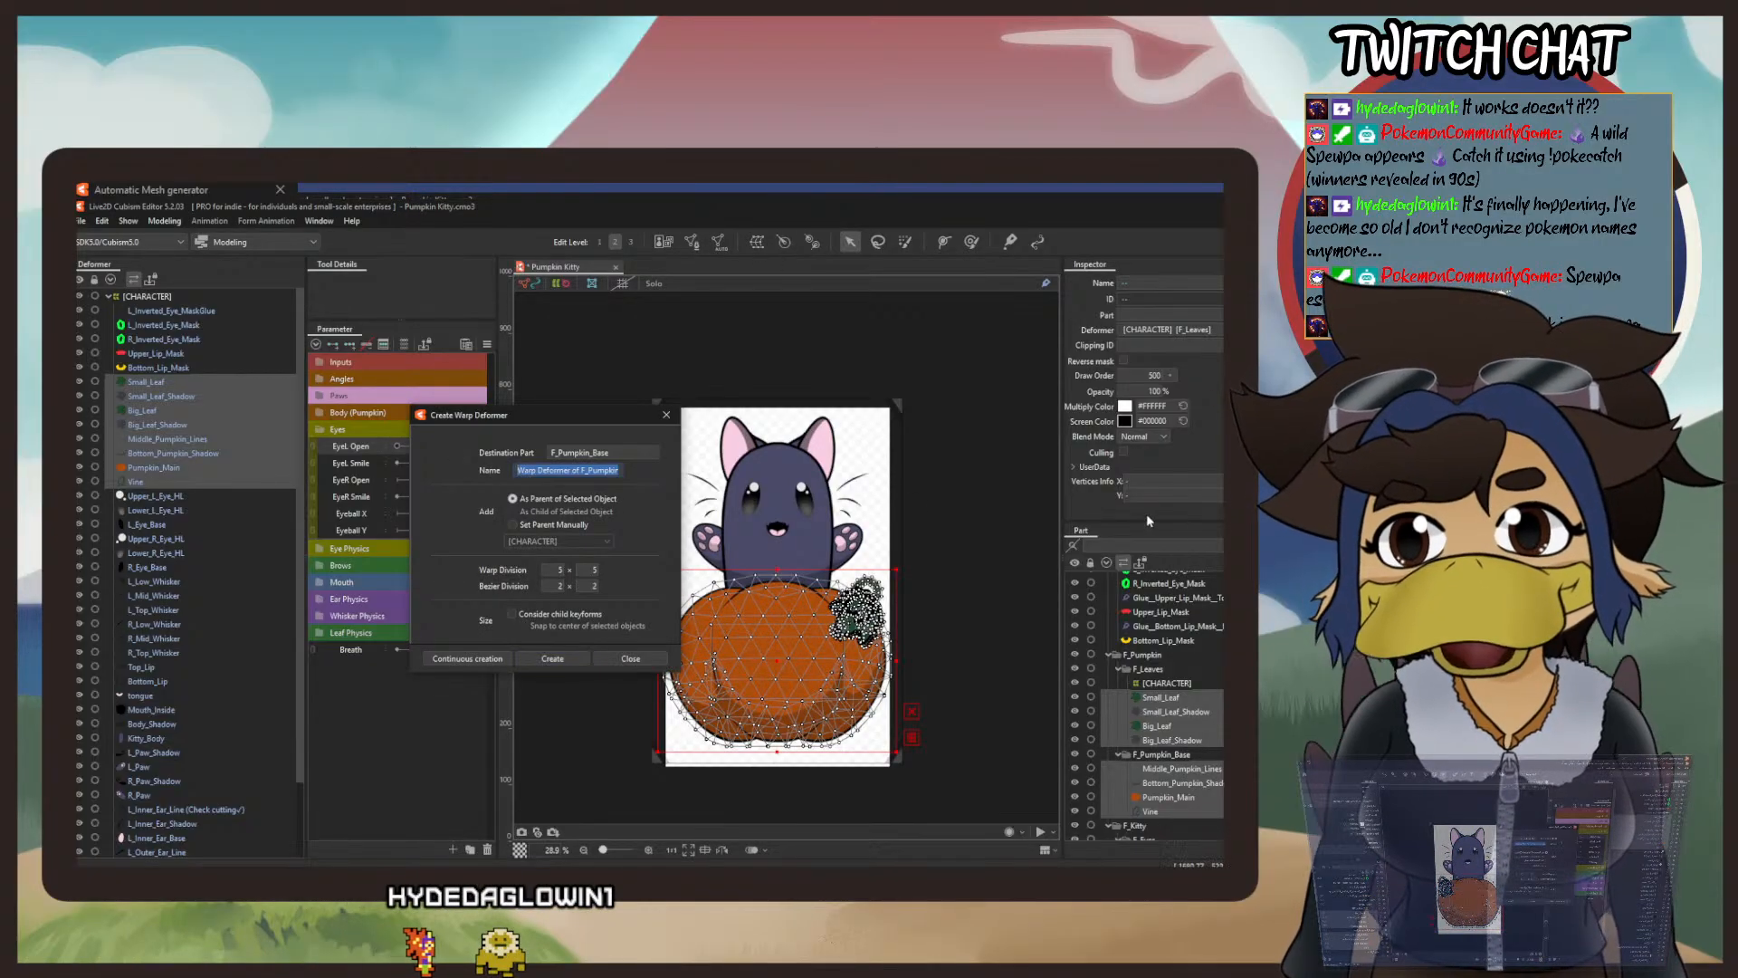
text(PUMP)
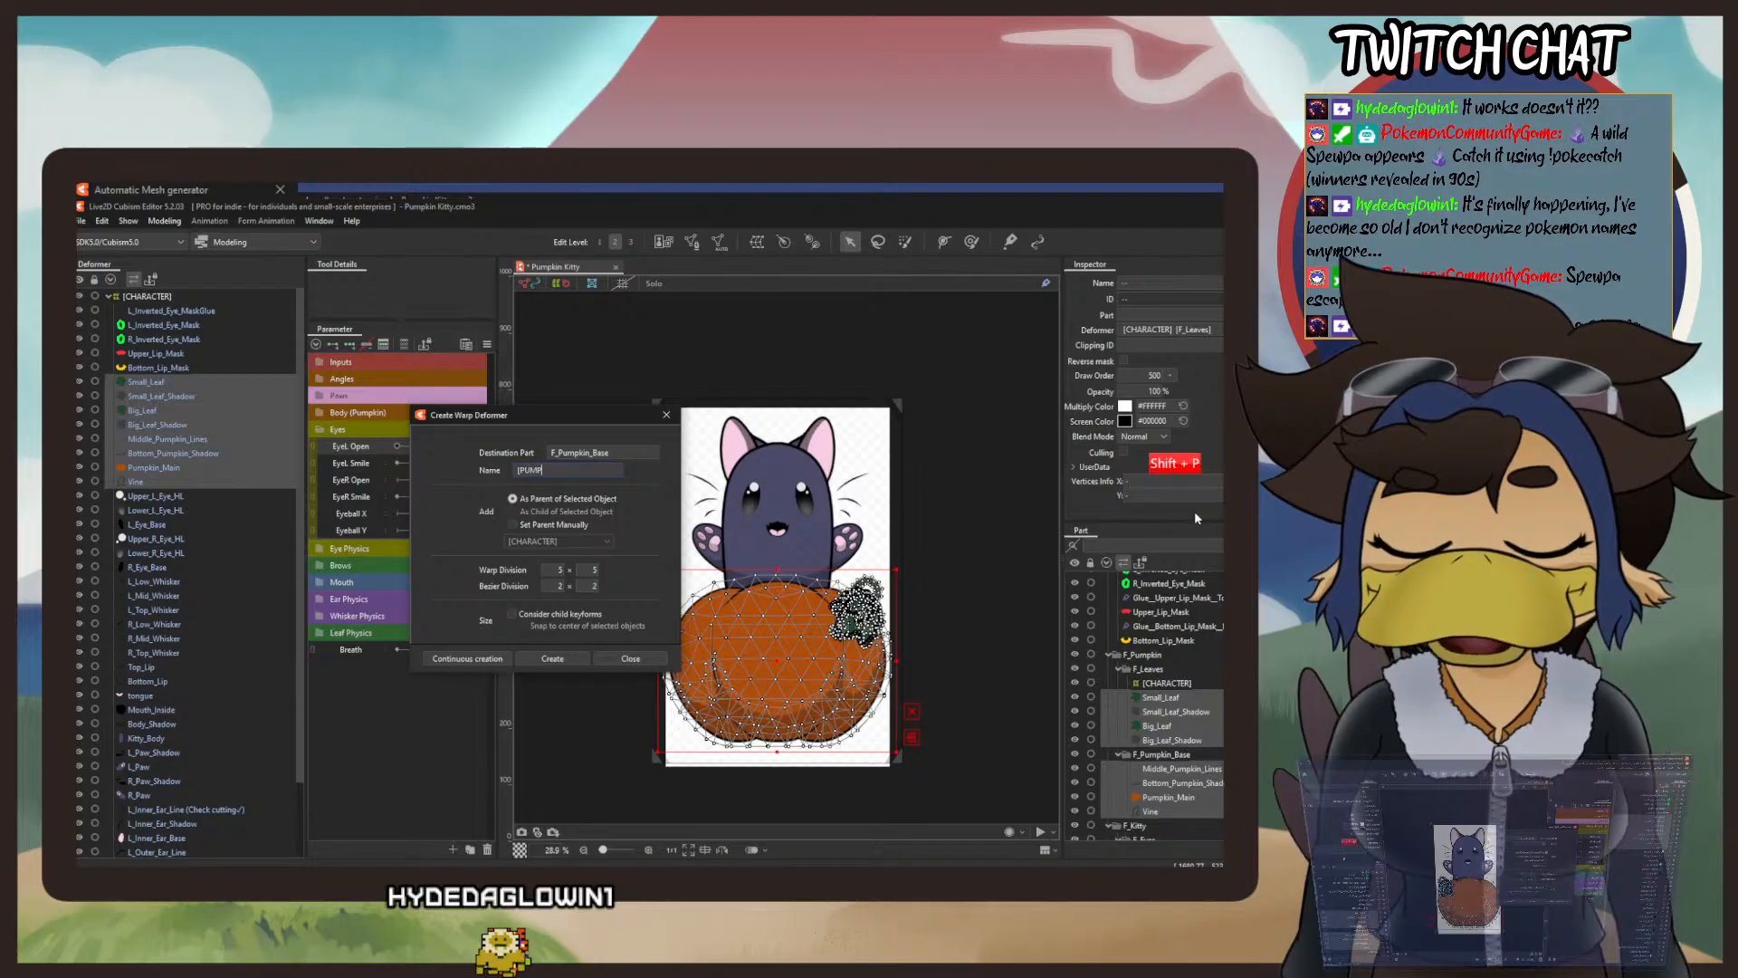
text(KIN])
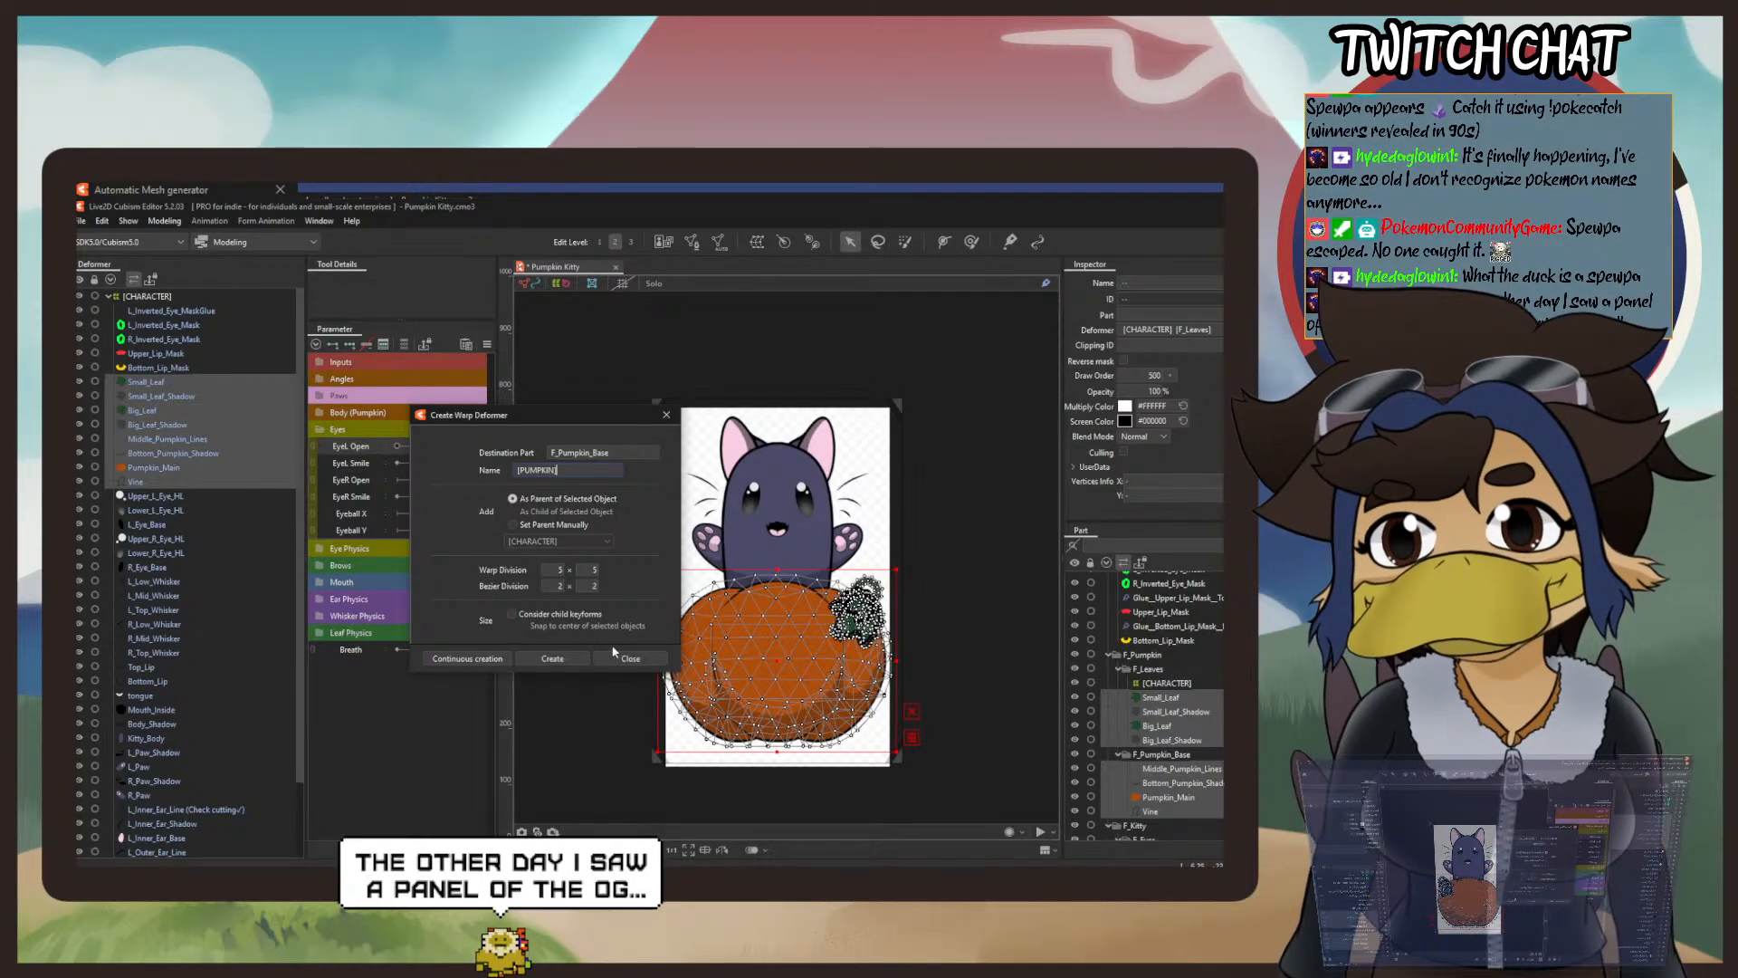
click(552, 658)
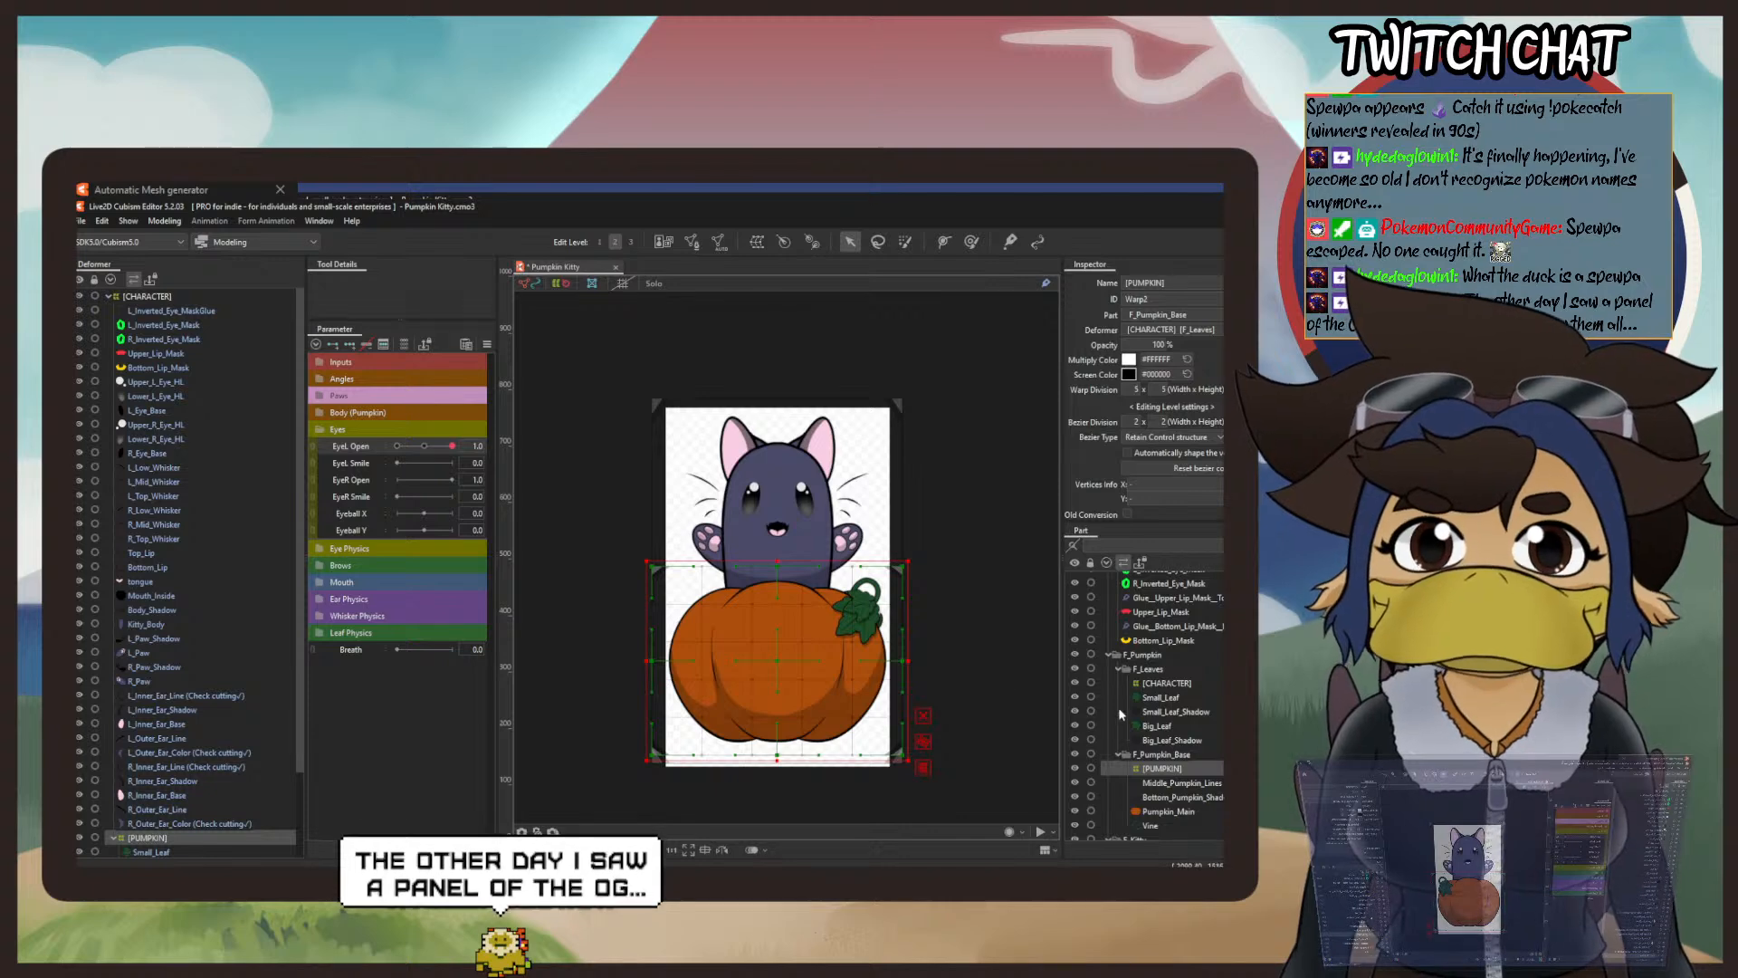
Reassign the [CHARACTER] warp deformer to the Root Part.
click(1159, 685)
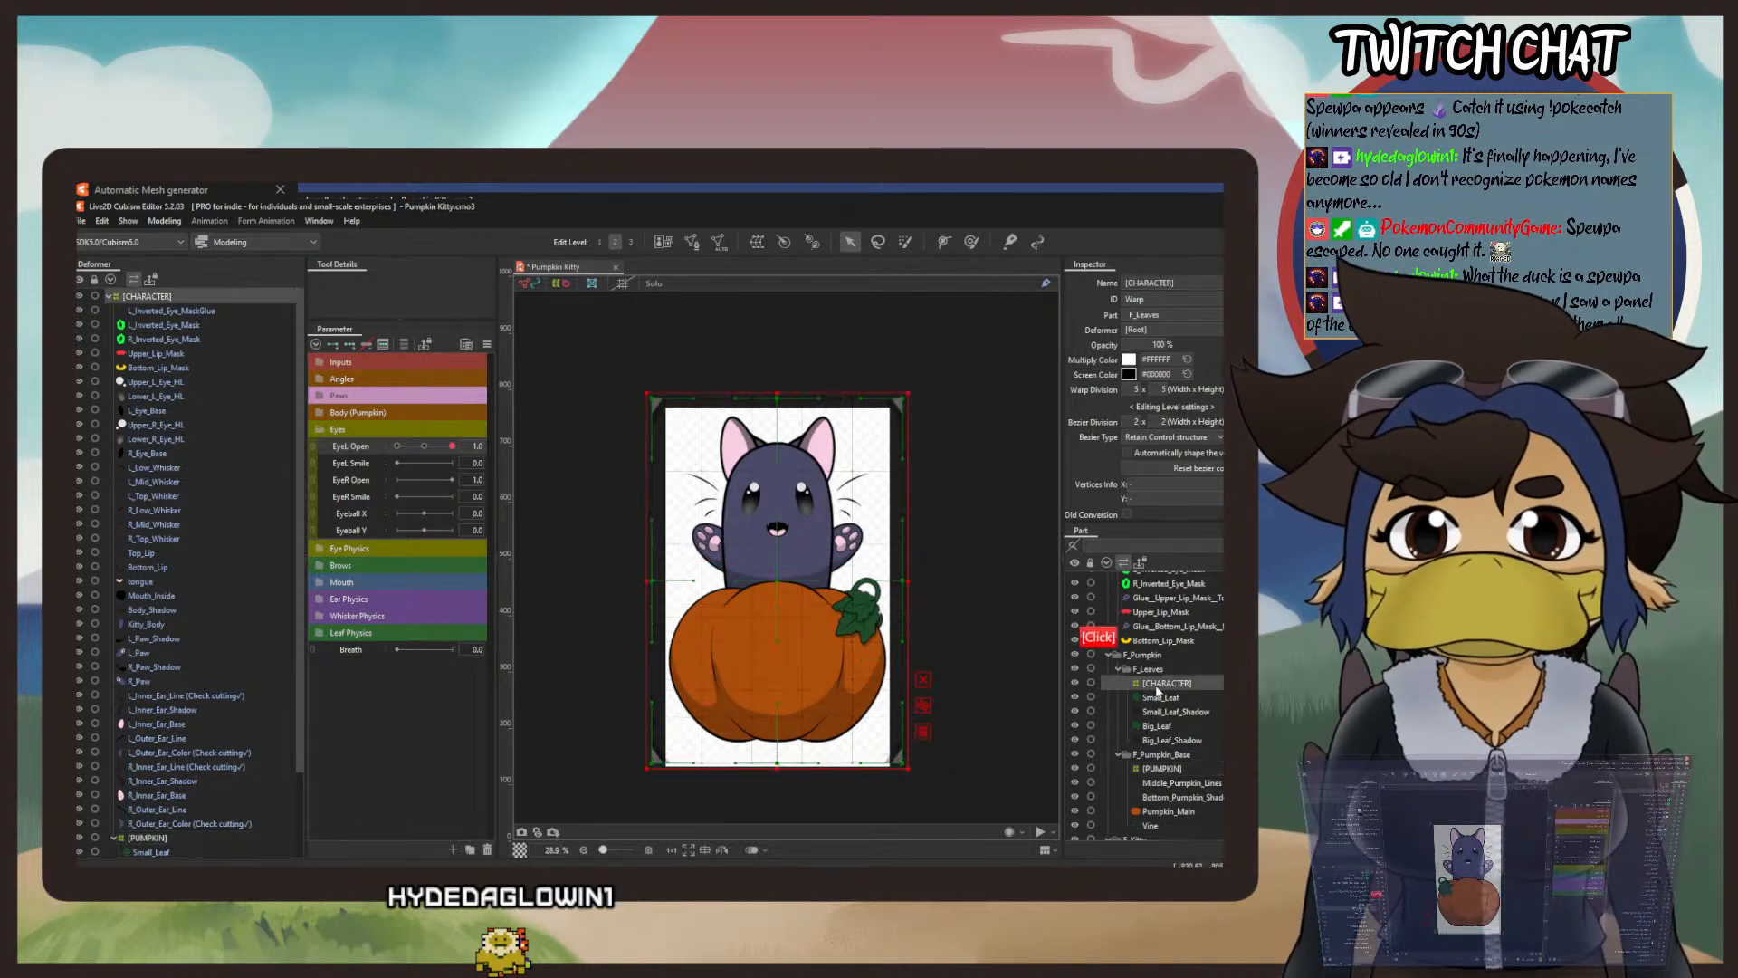
click(1169, 314)
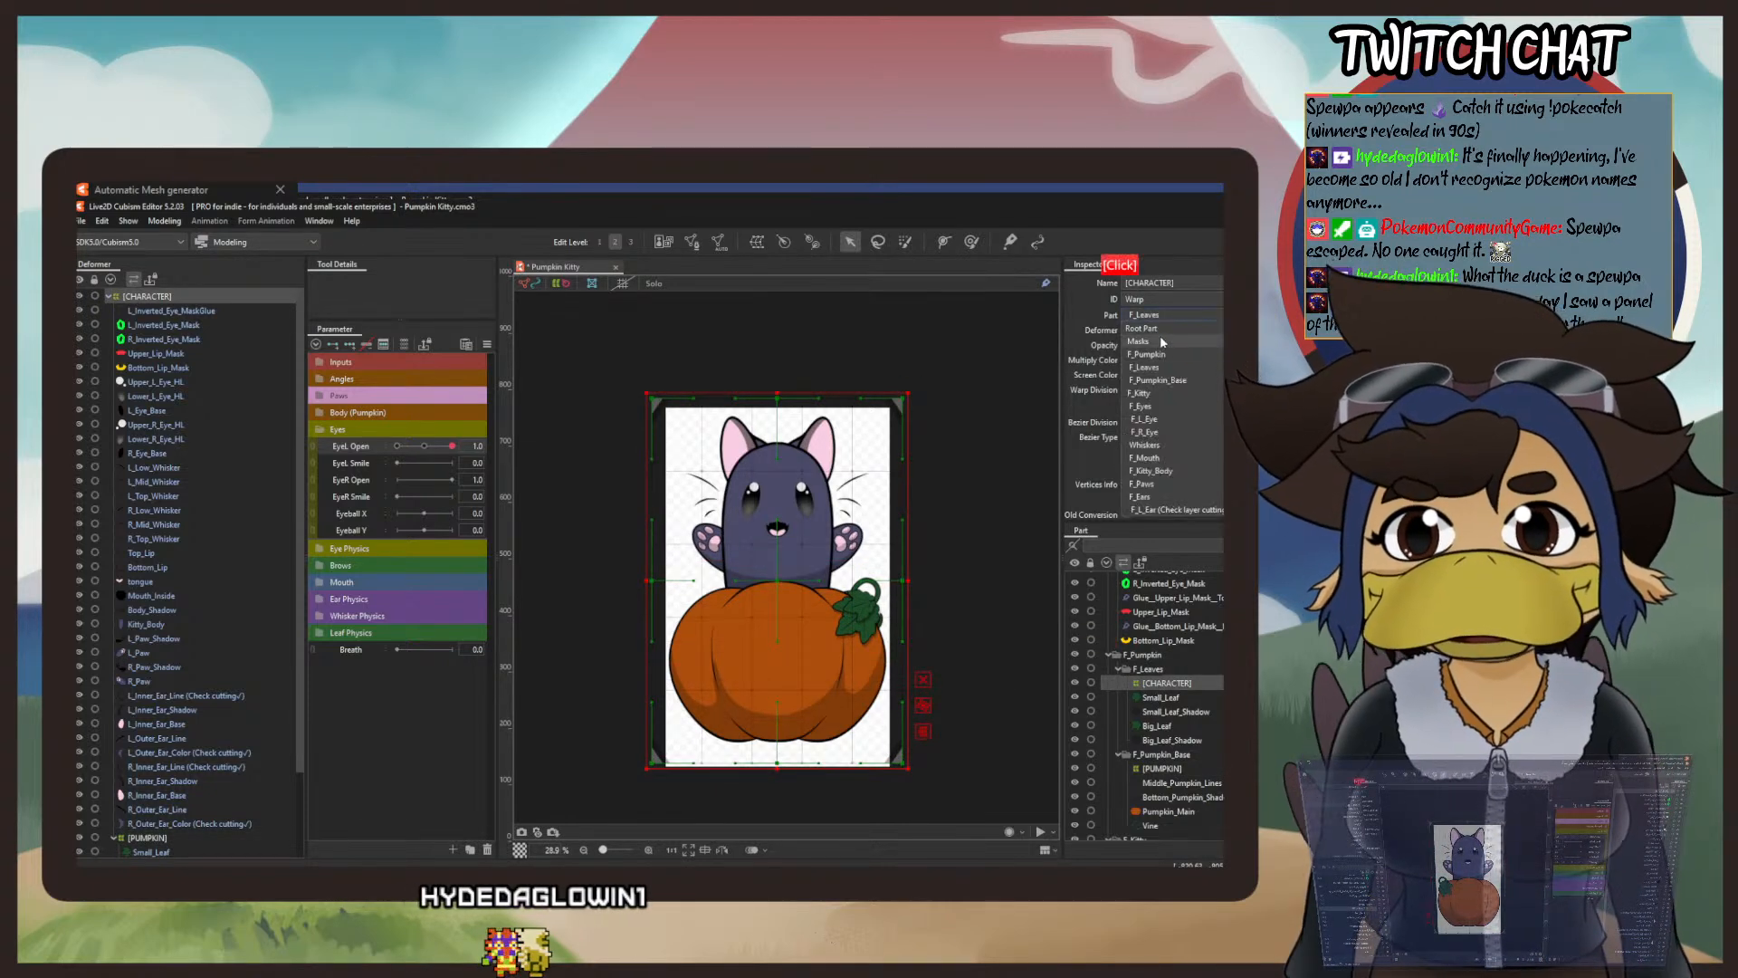
click(1160, 345)
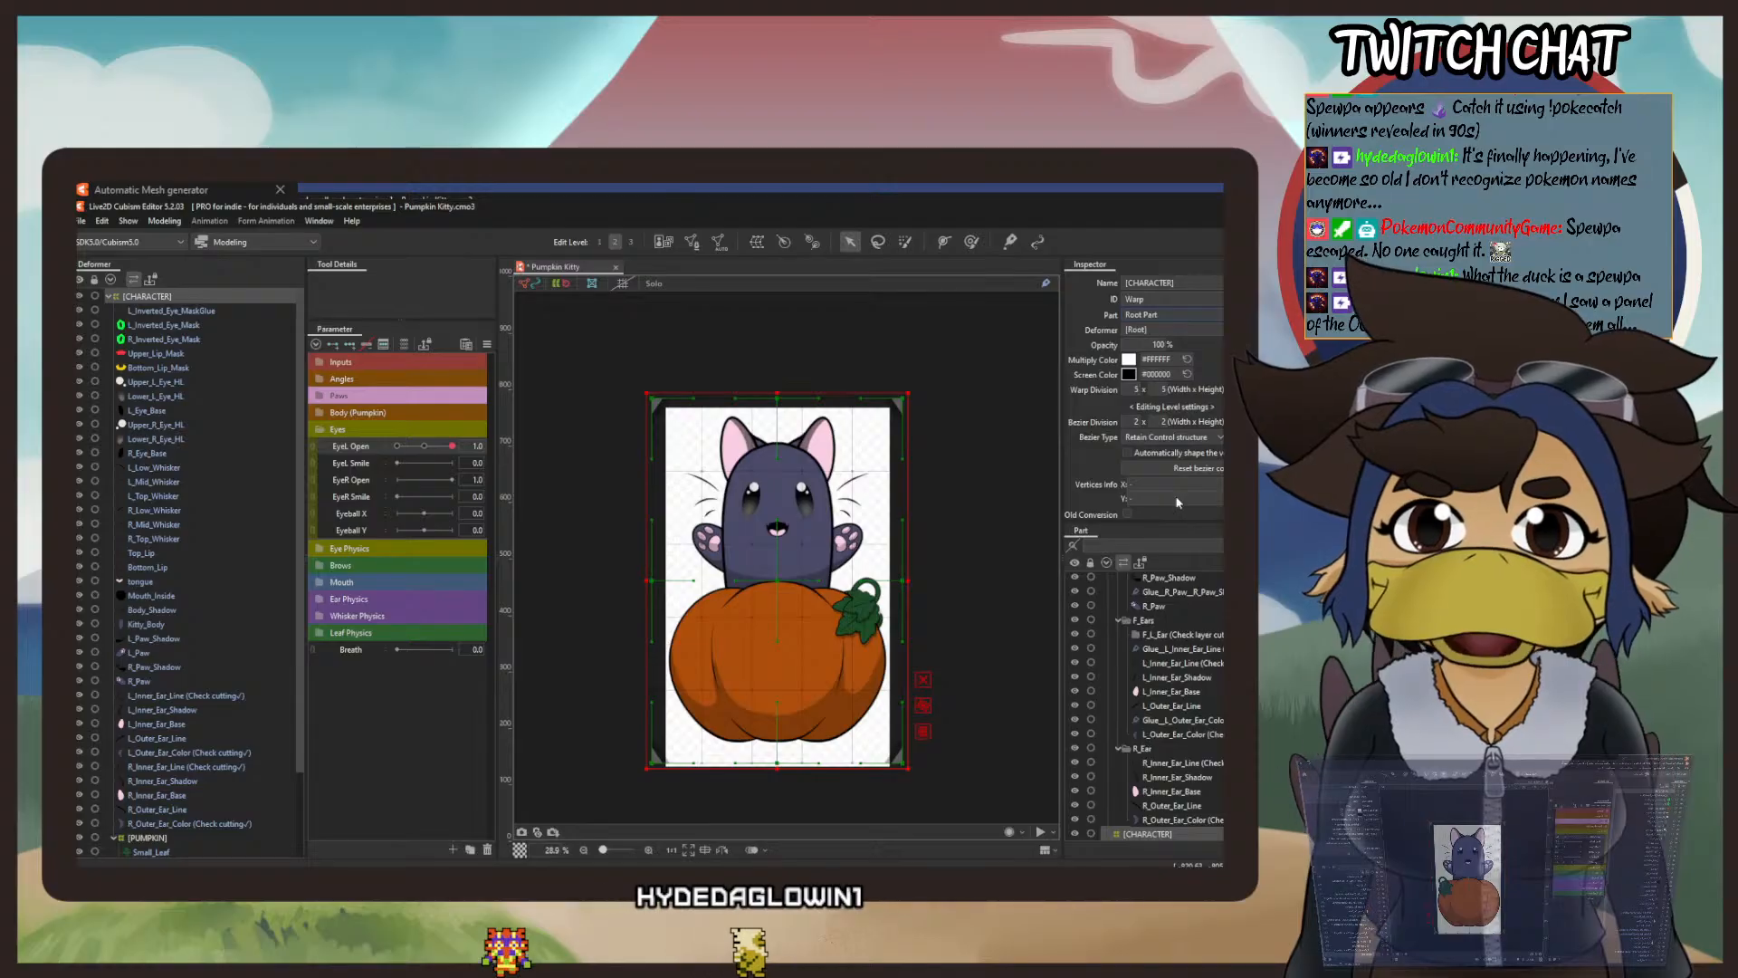
Create a parent warp deformer named [EARS] around the inner and outer lines, colors, bases and shadows of both ears.
click(1173, 805)
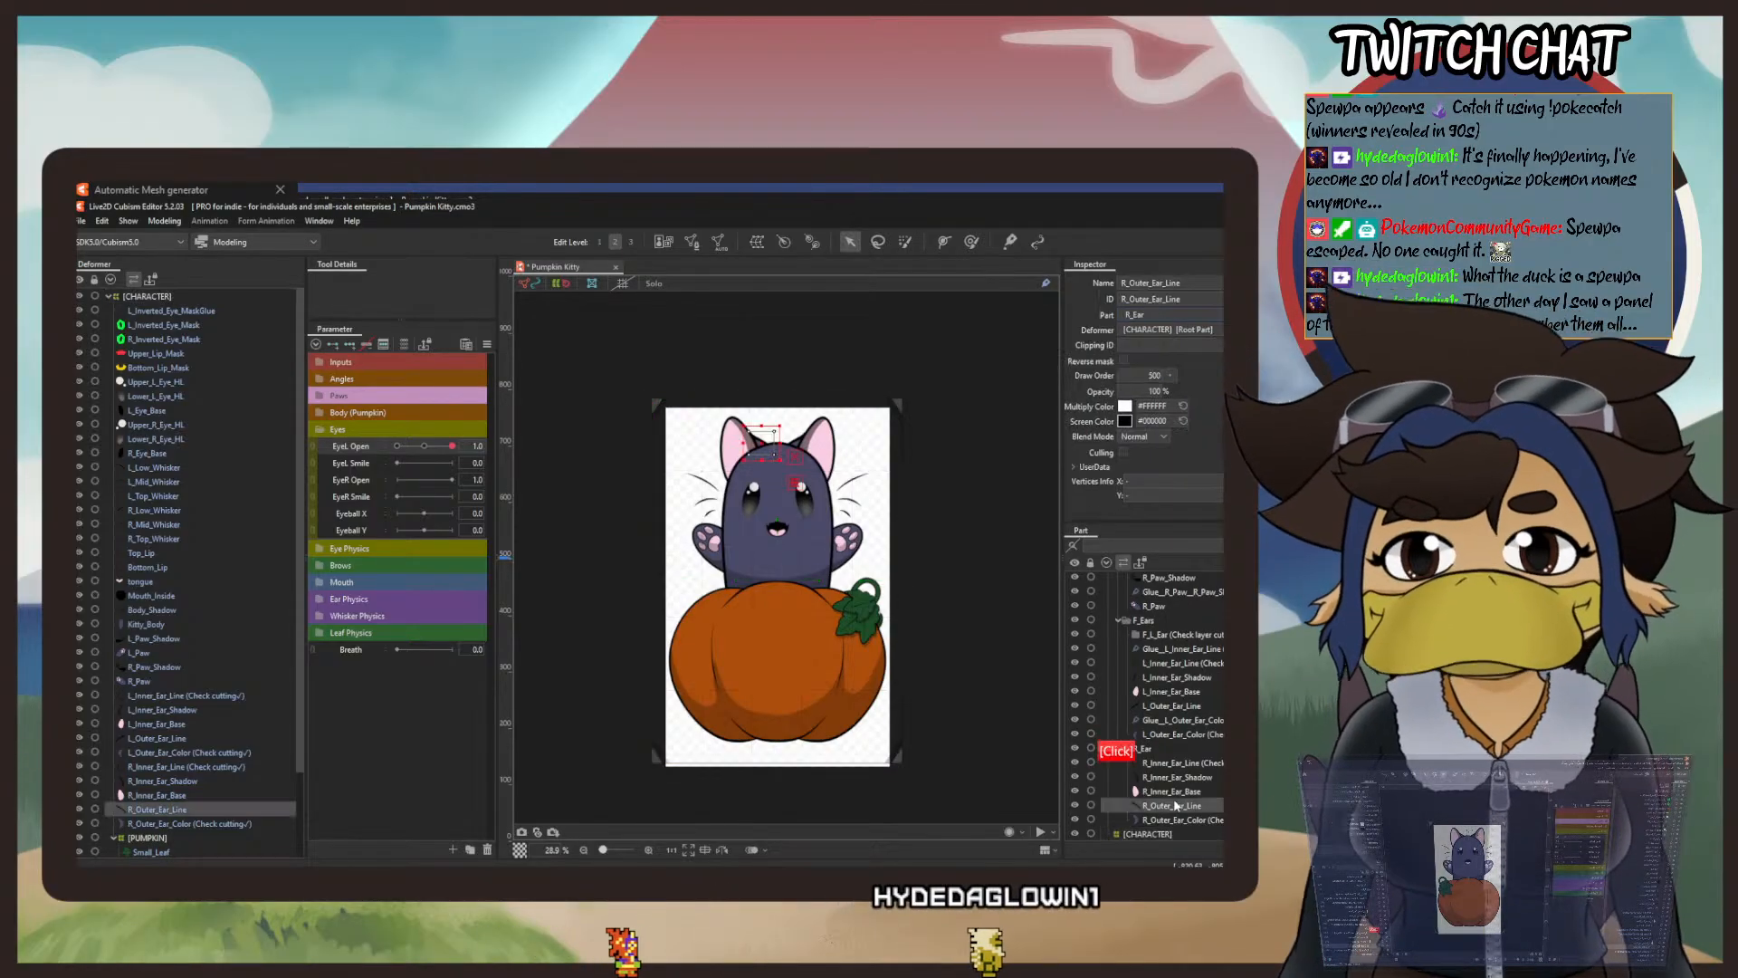
click(1175, 820)
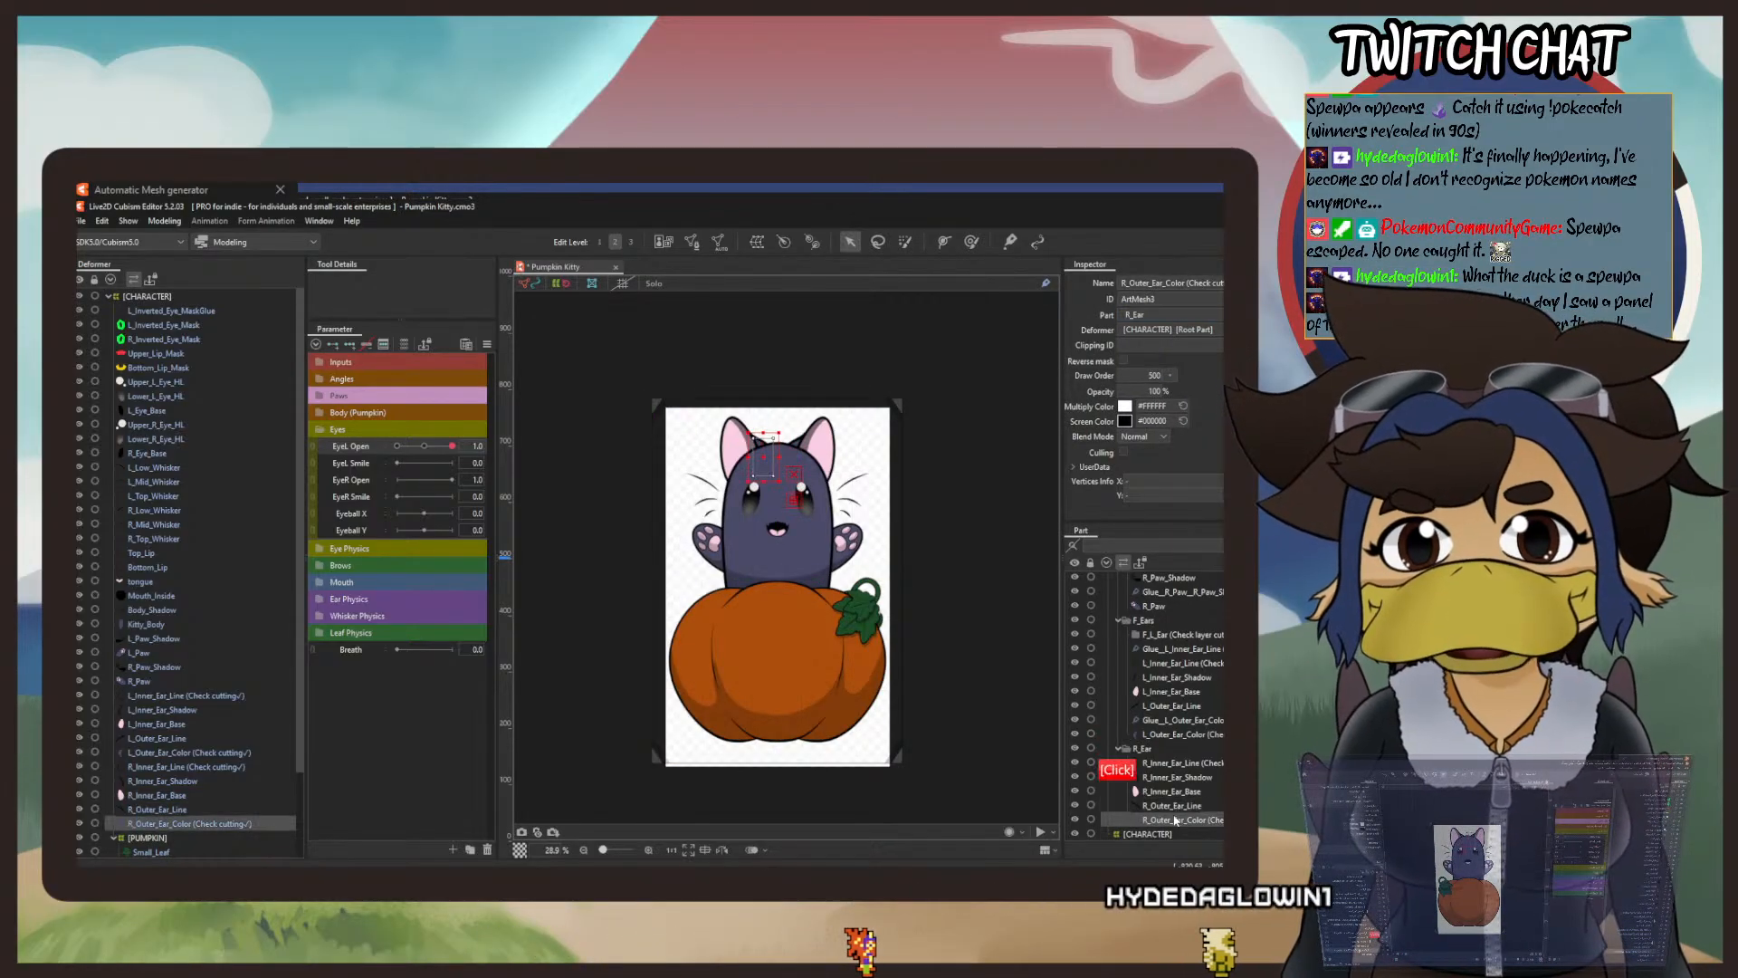
shift+click(1175, 763)
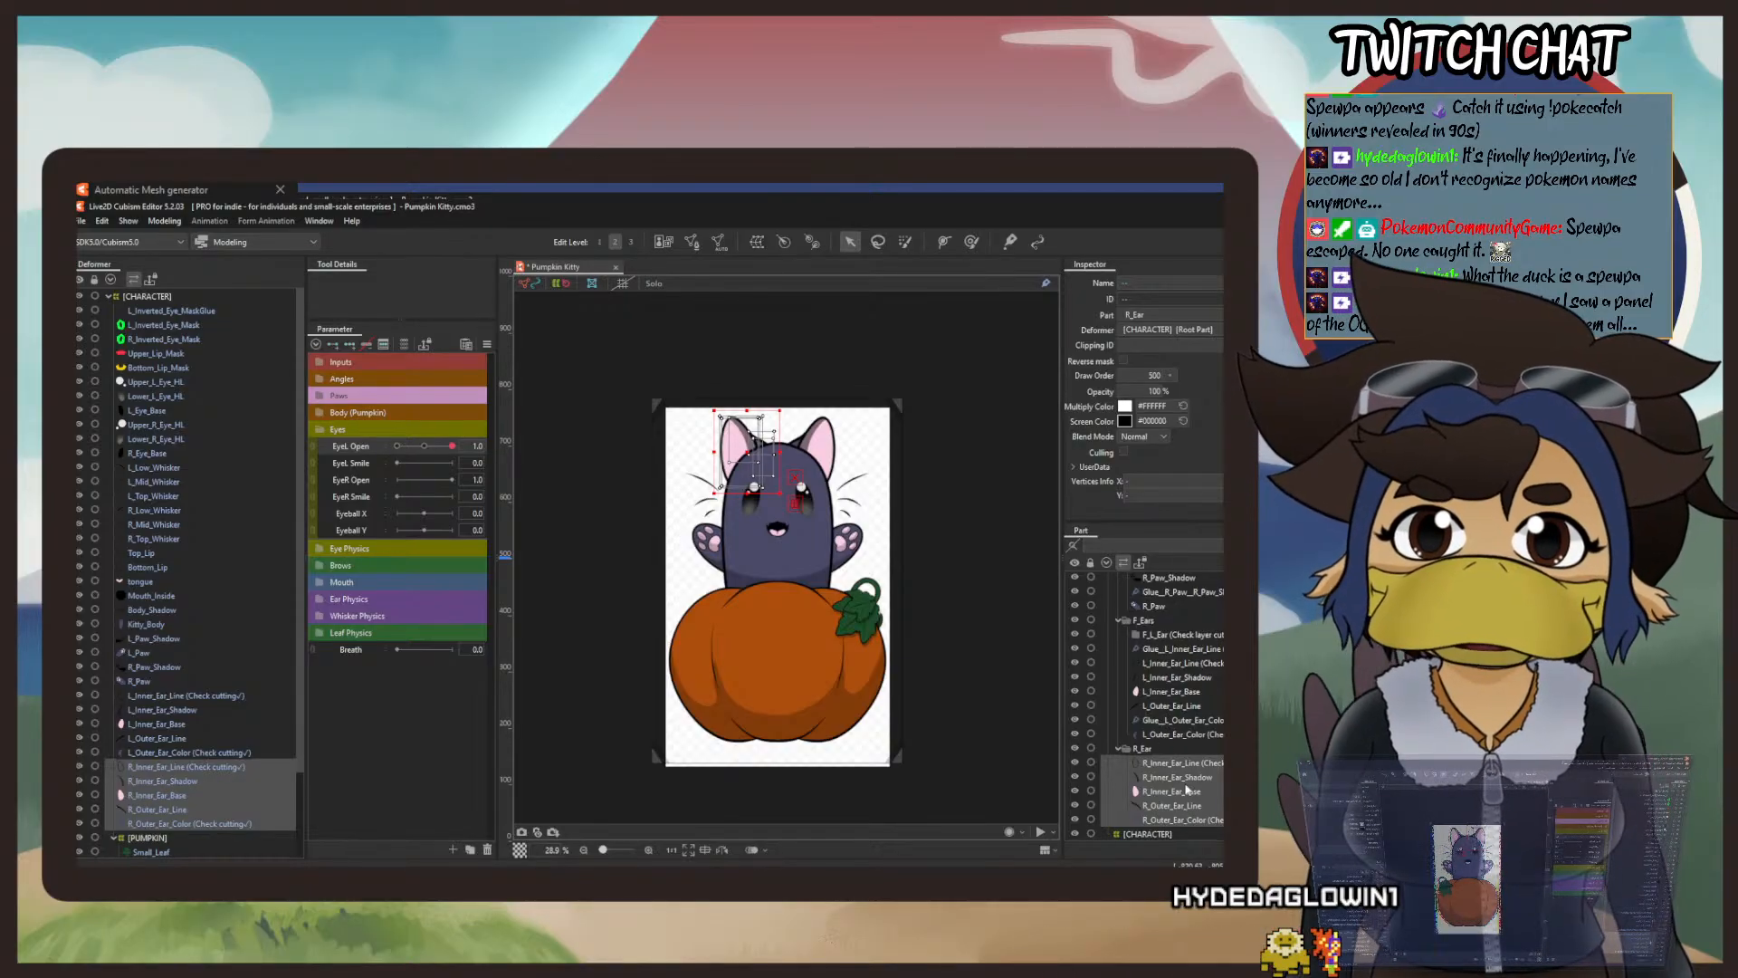
ctrl+click(1171, 709)
ctrl+click(1174, 733)
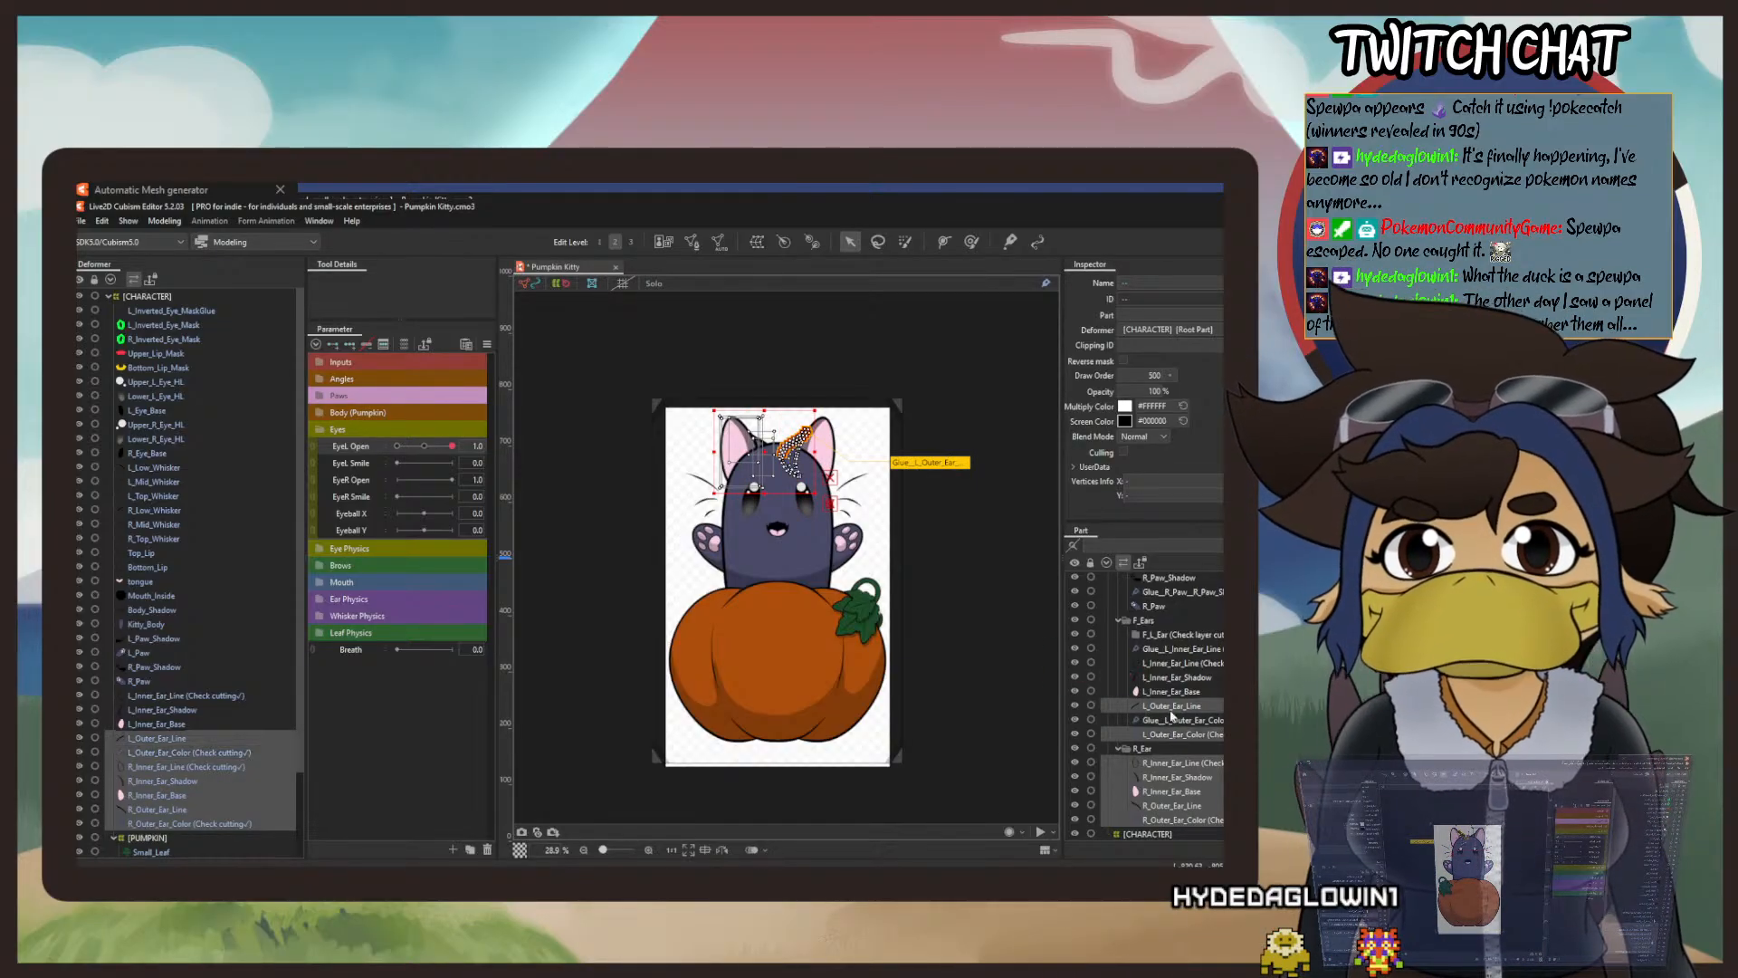
ctrl+click(1167, 692)
ctrl+click(1168, 678)
ctrl+click(1166, 664)
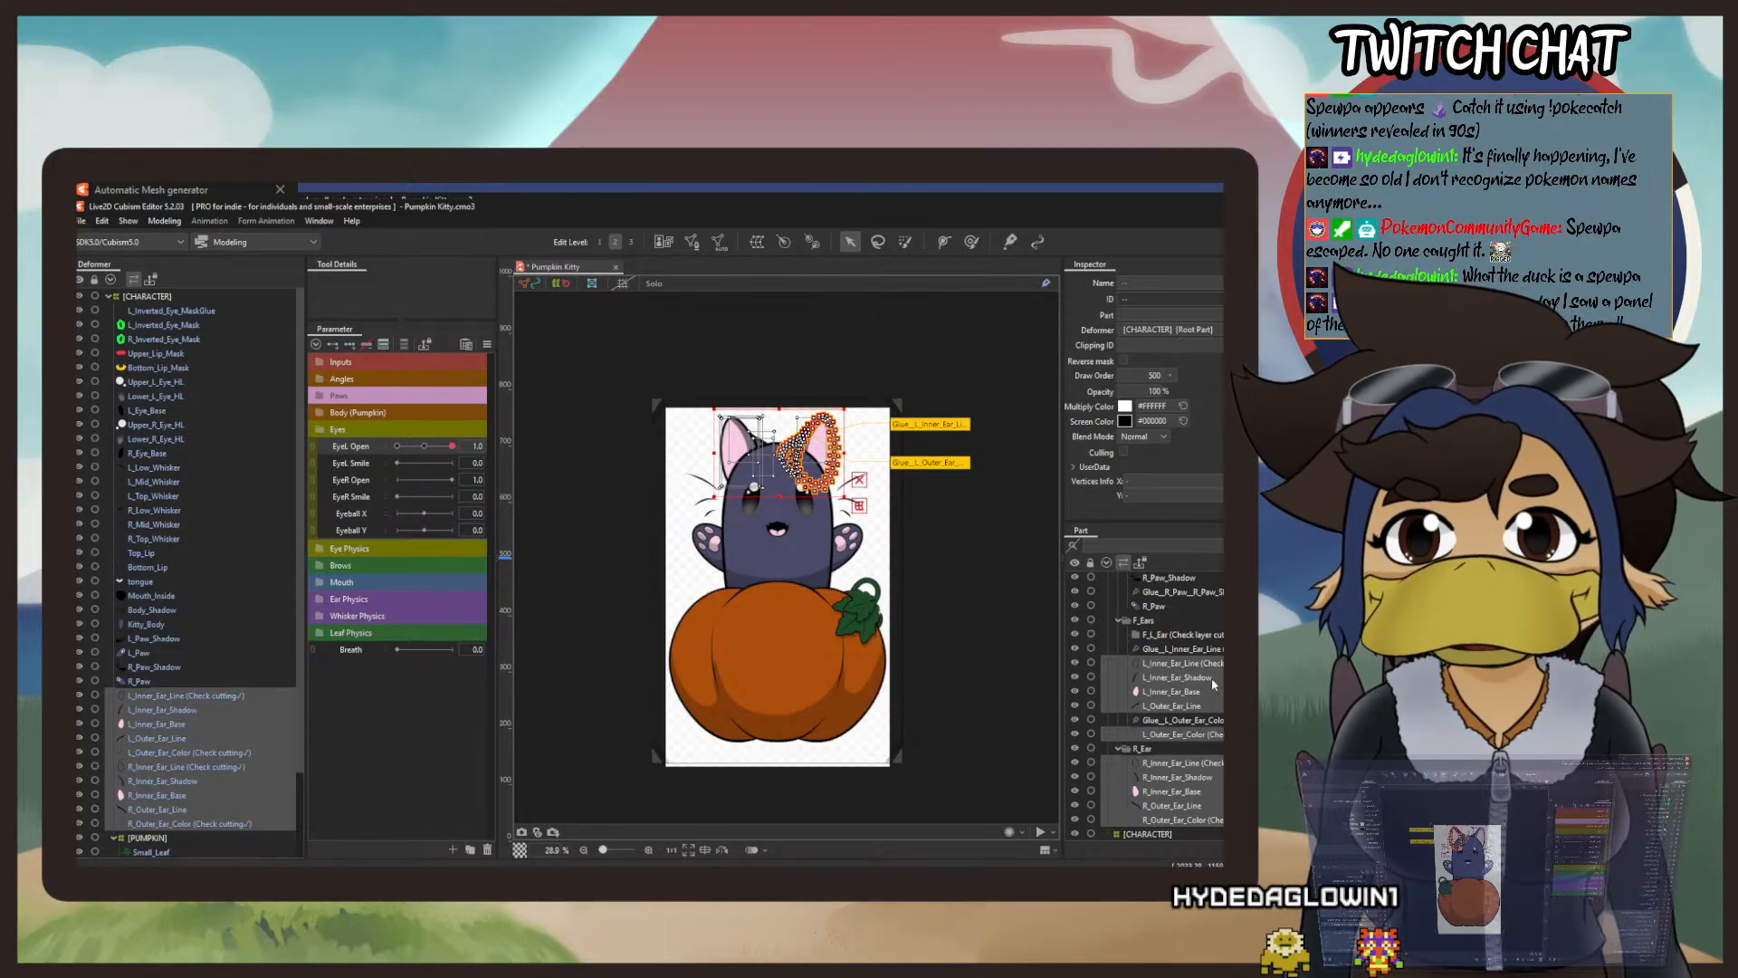
scroll(1145, 650, up, 2)
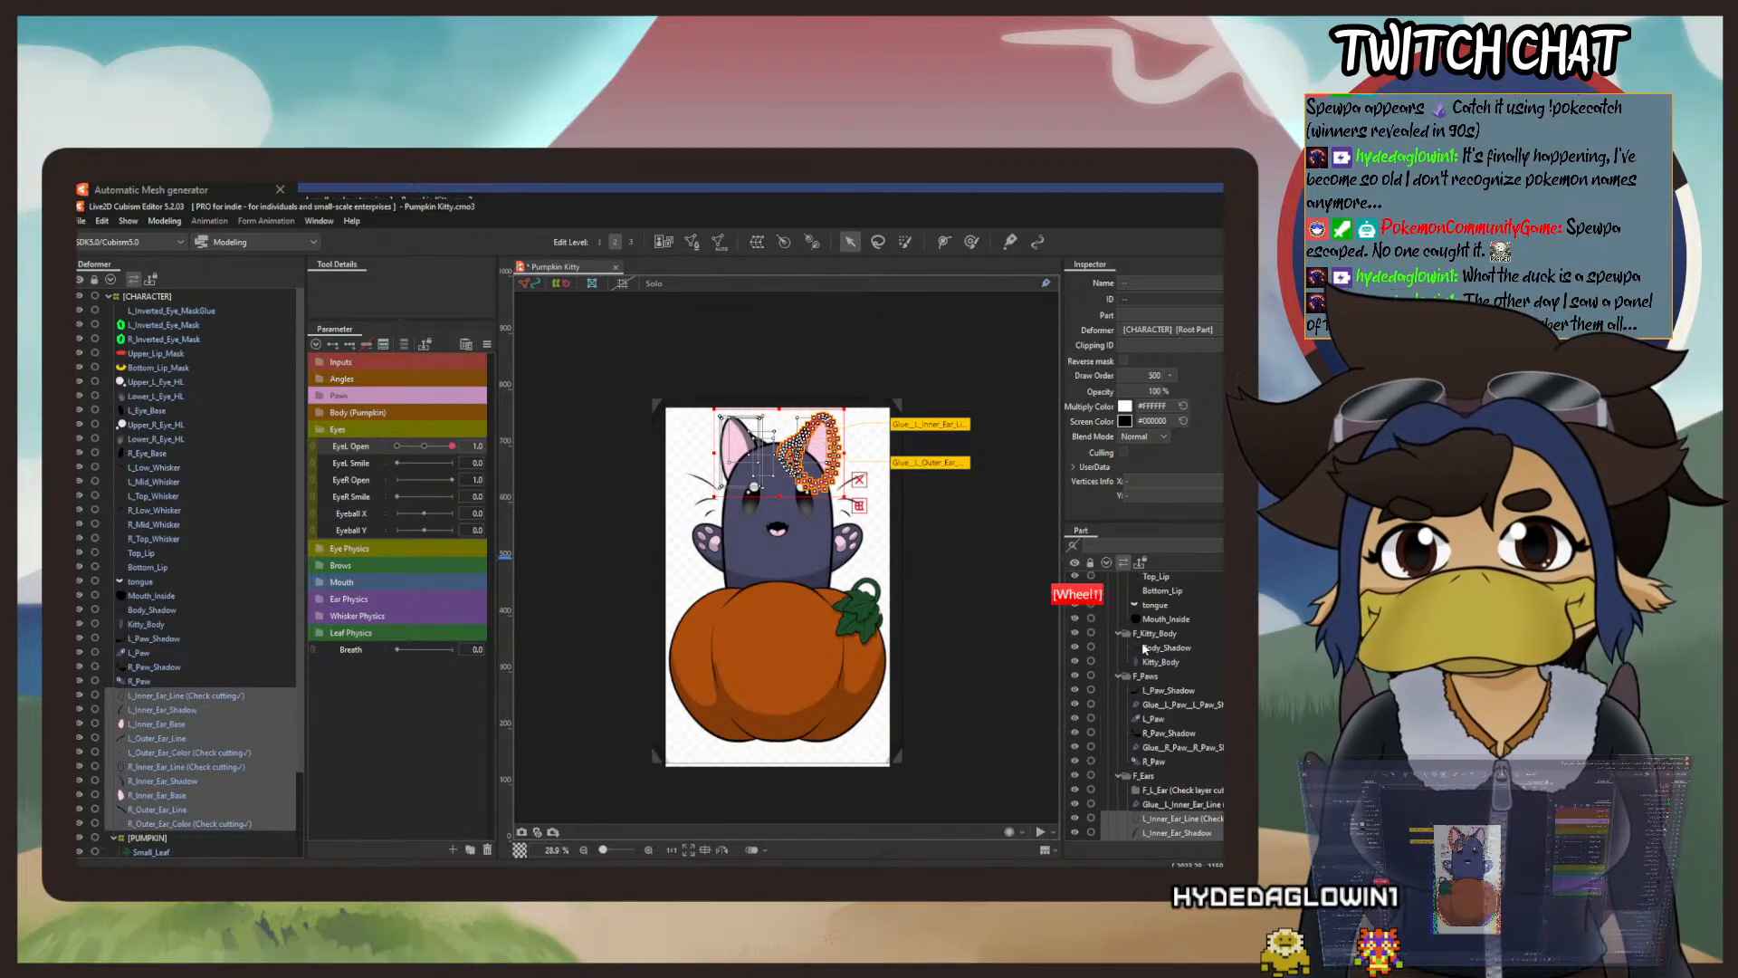
scroll(1145, 650, down, 2)
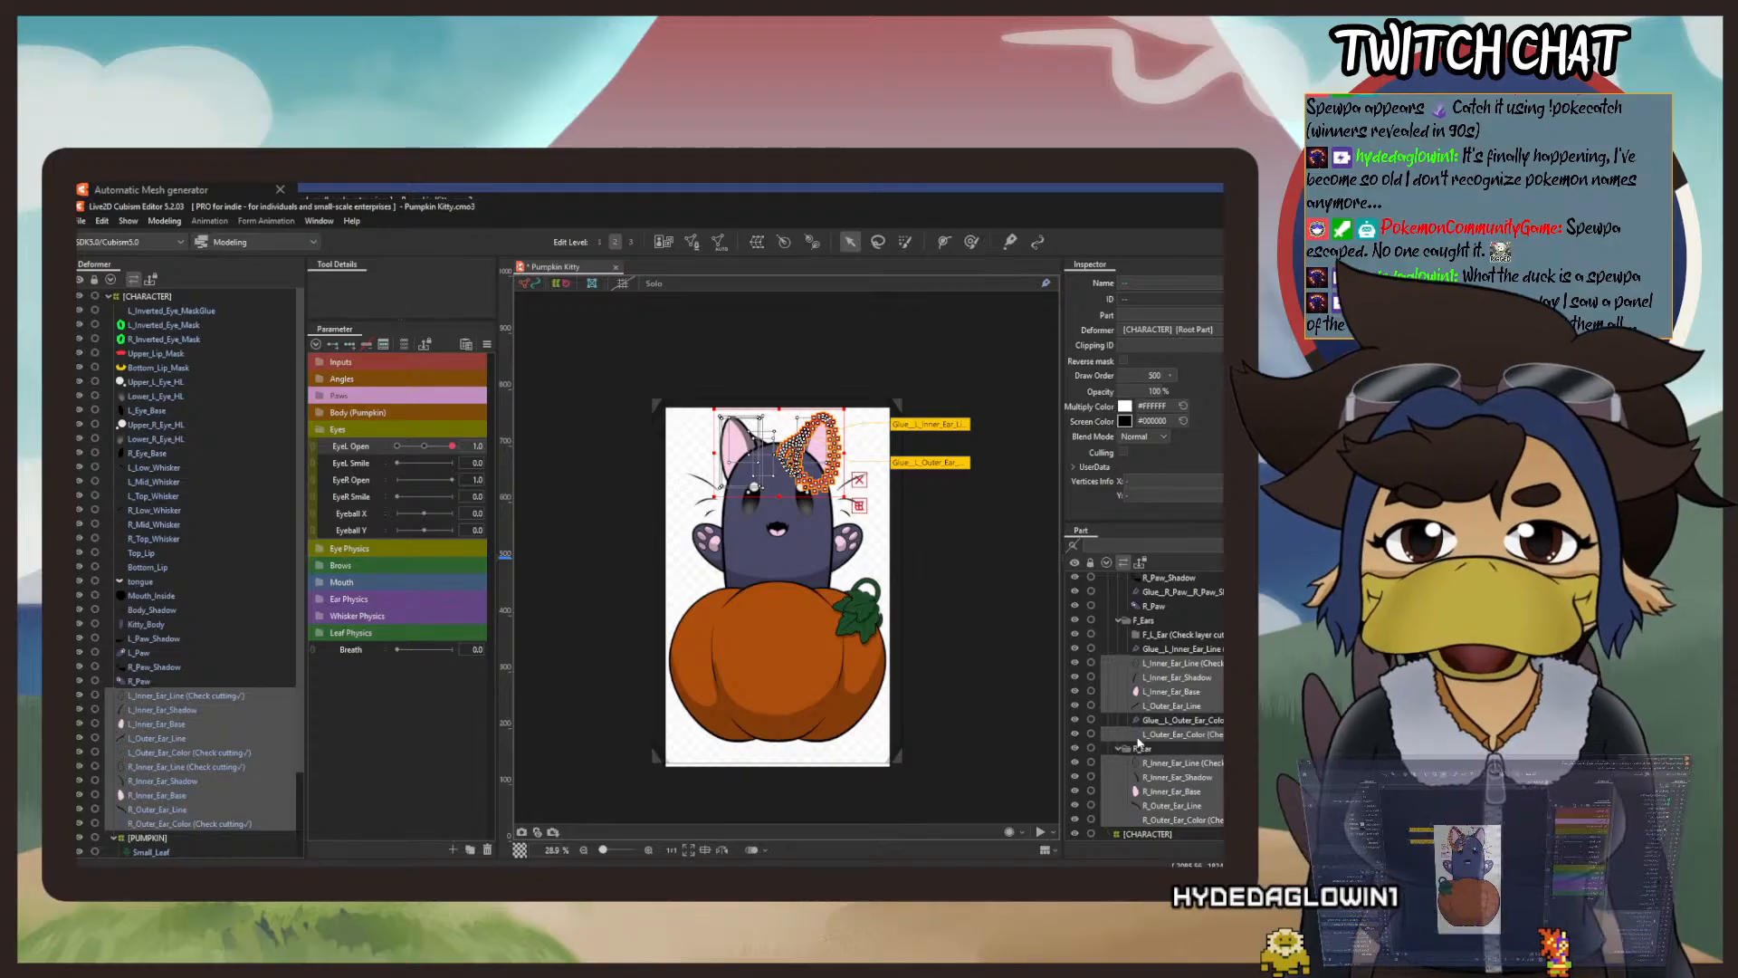
scroll(1139, 664, up, 2)
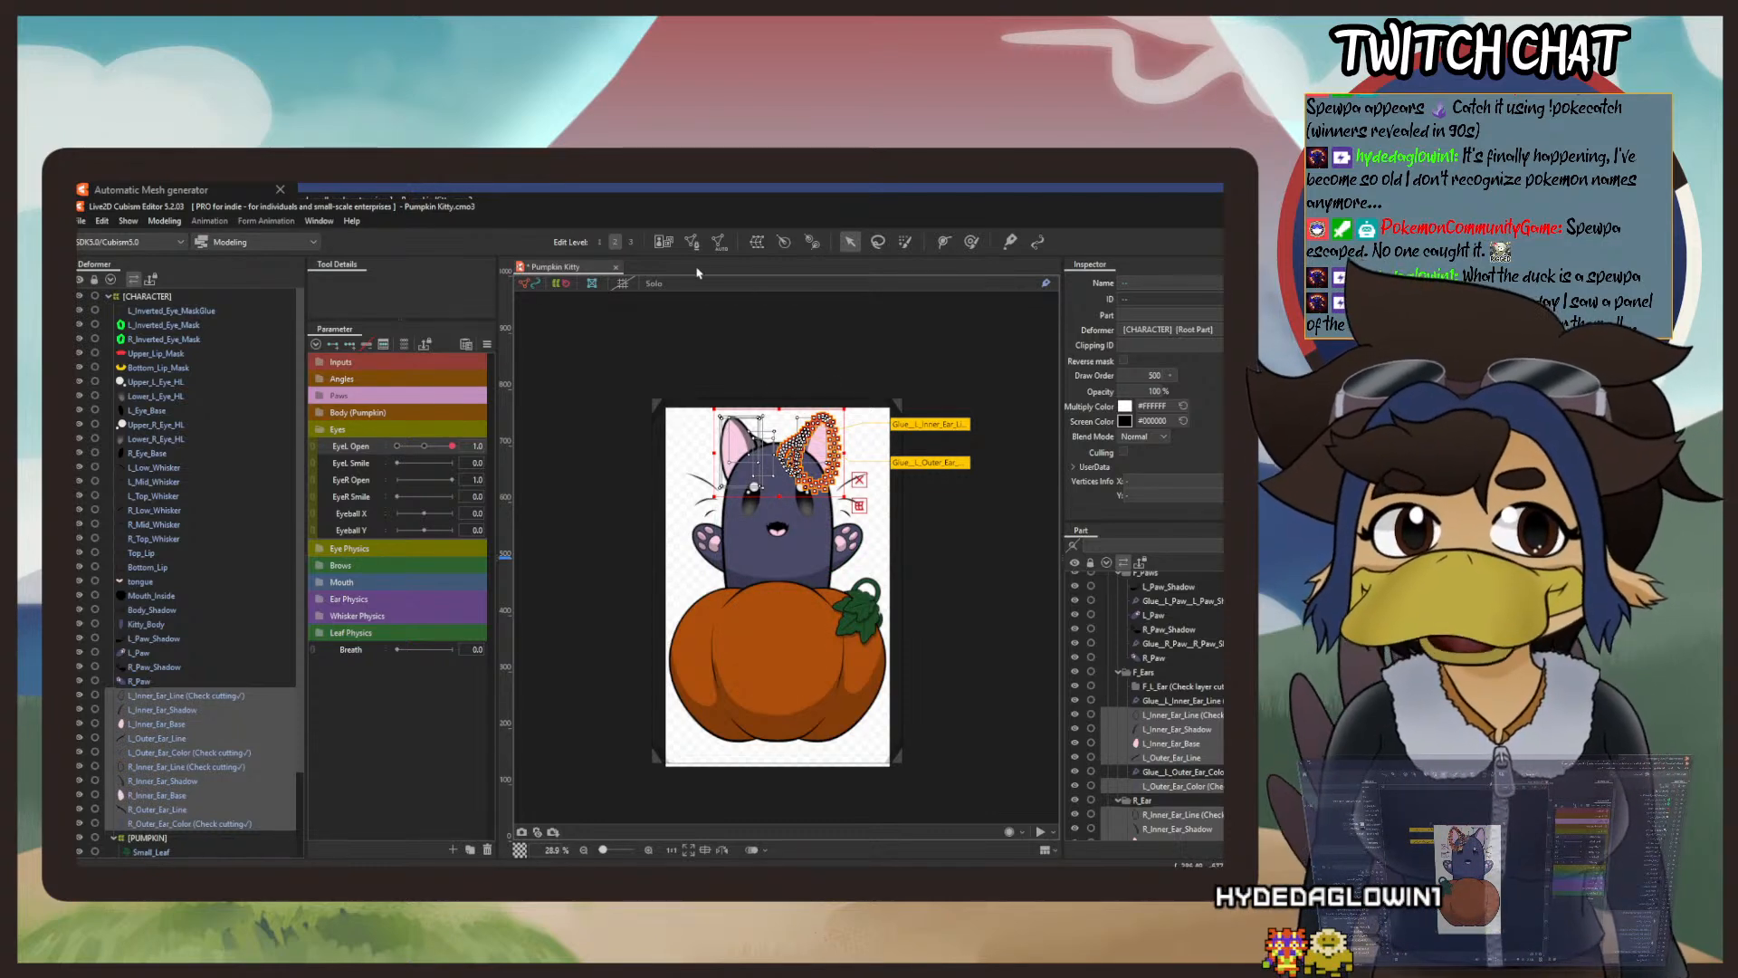
click(669, 242)
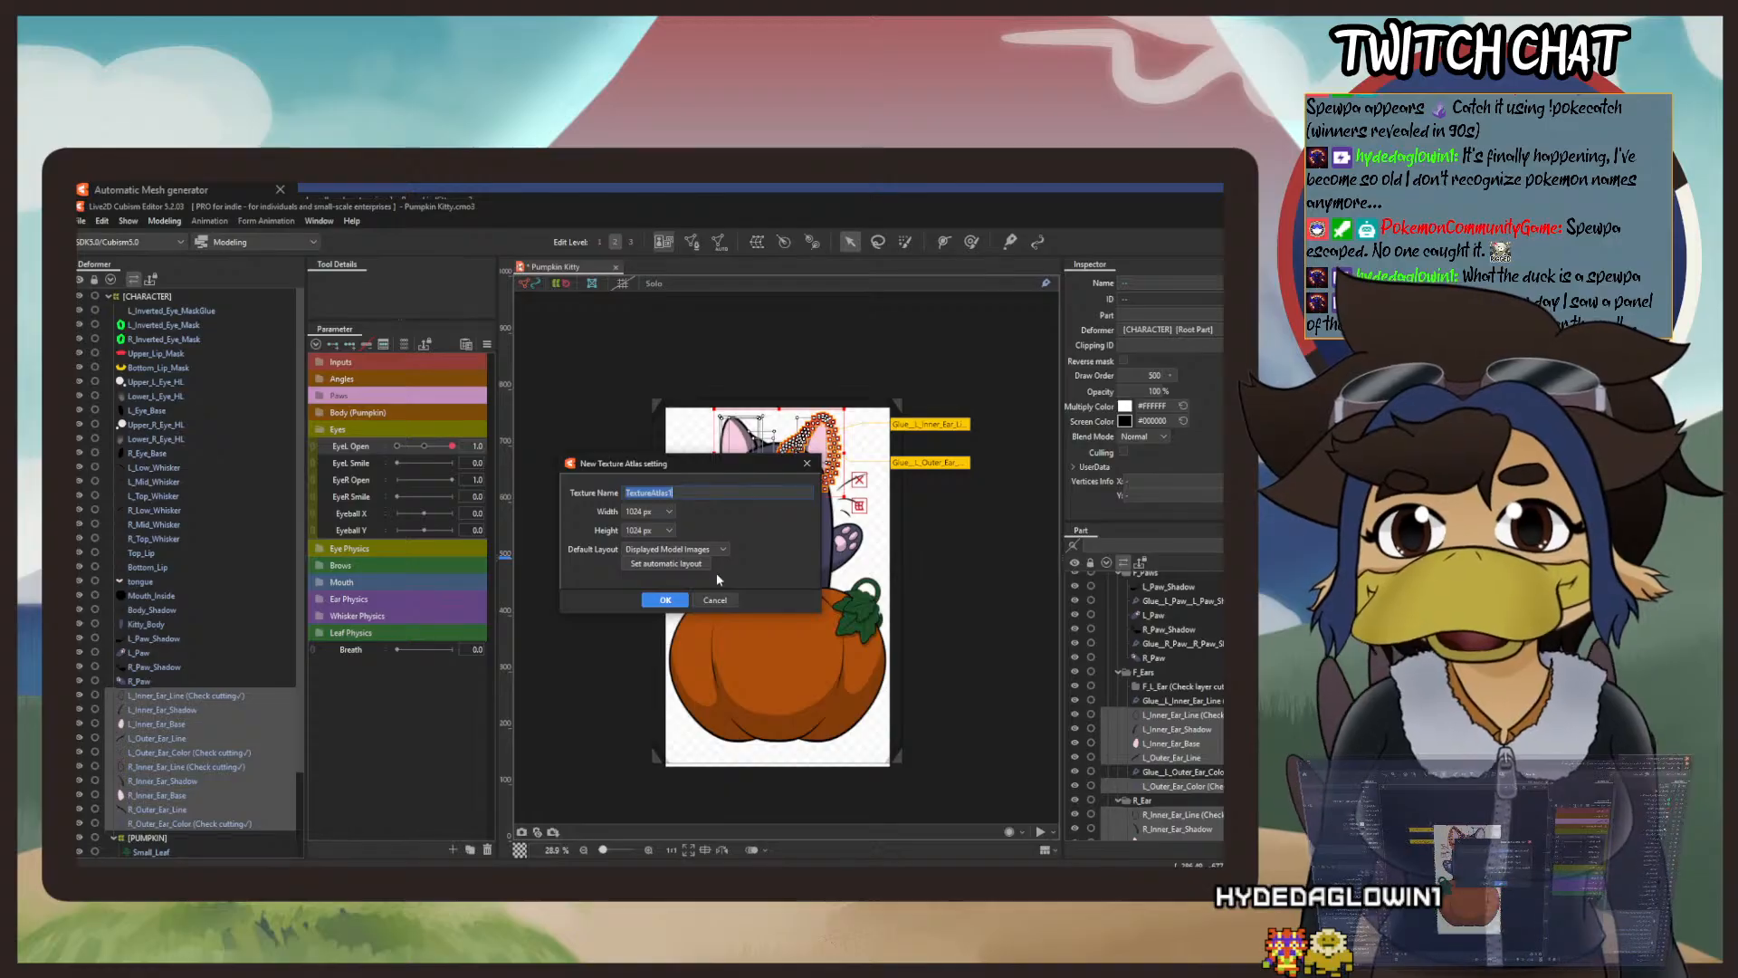
click(715, 601)
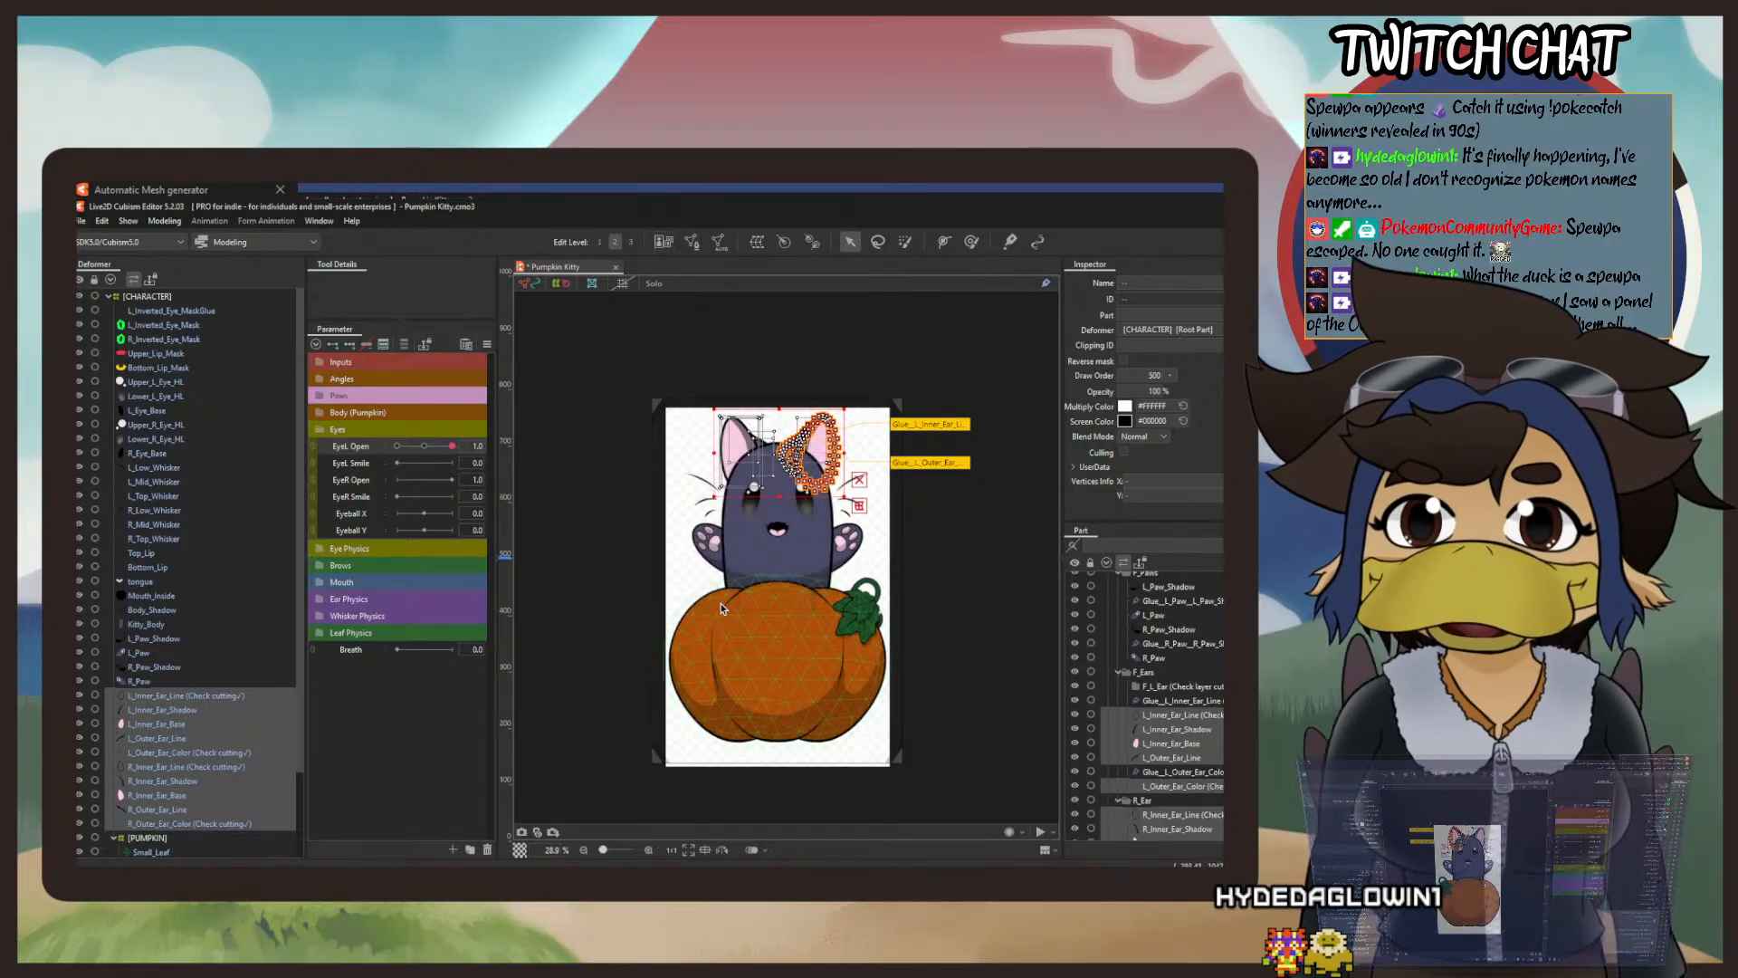
click(763, 244)
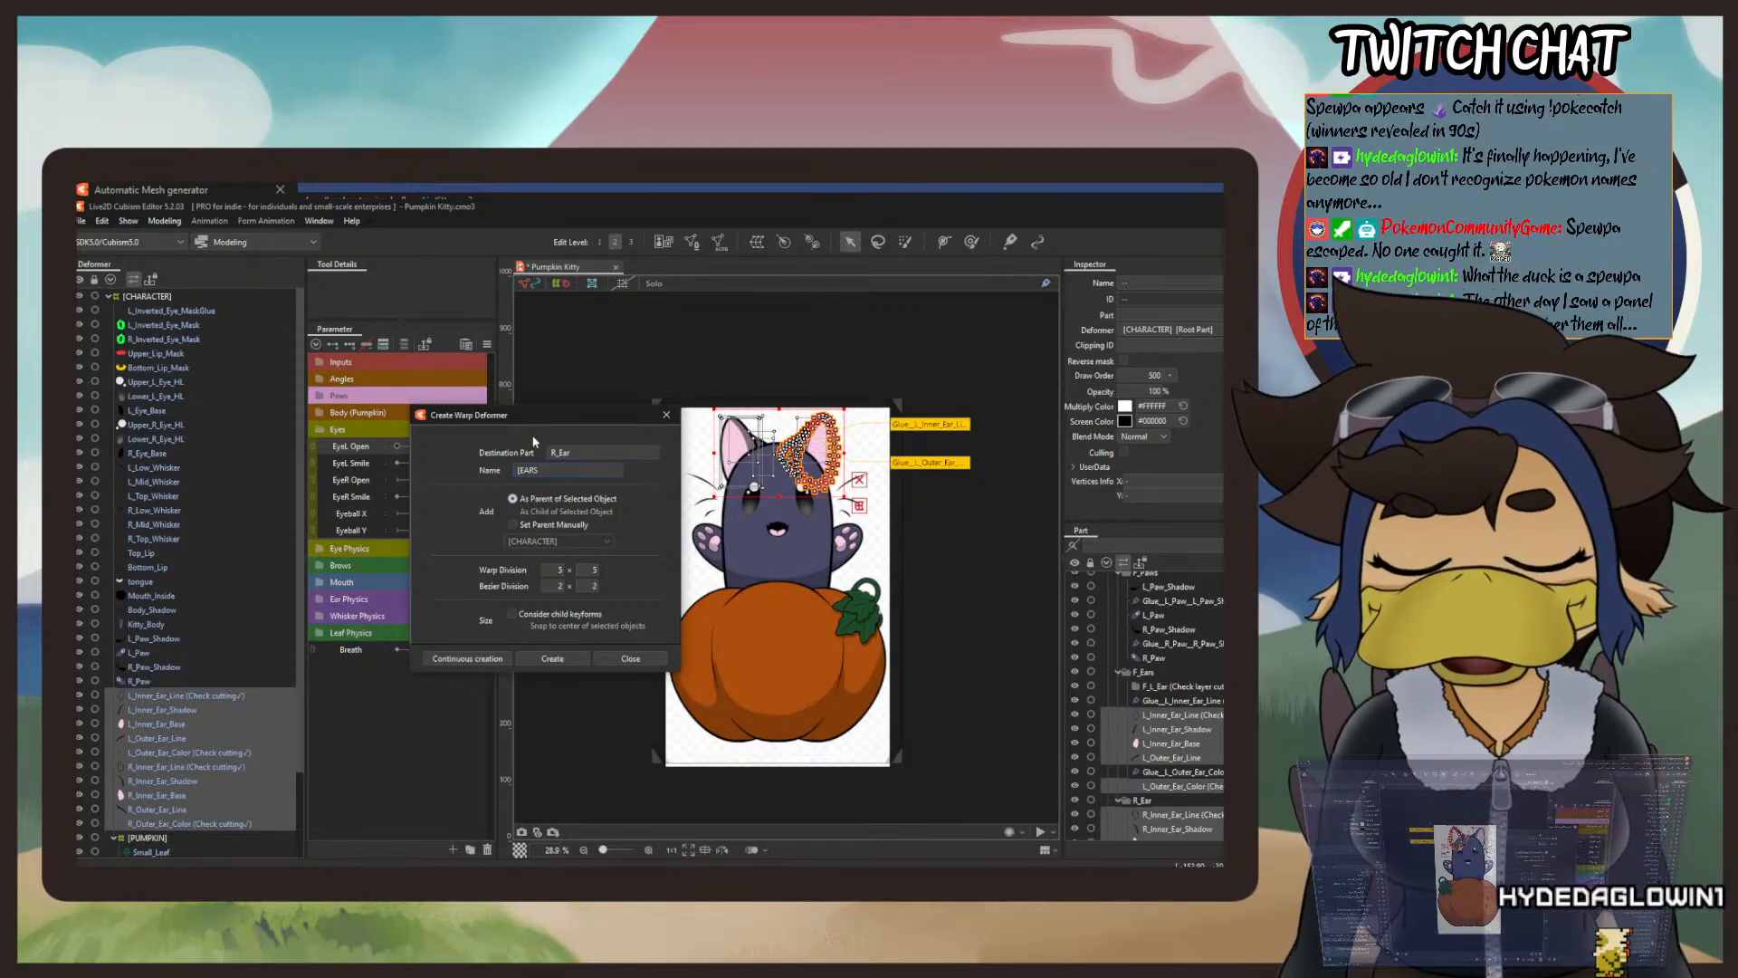
click(556, 666)
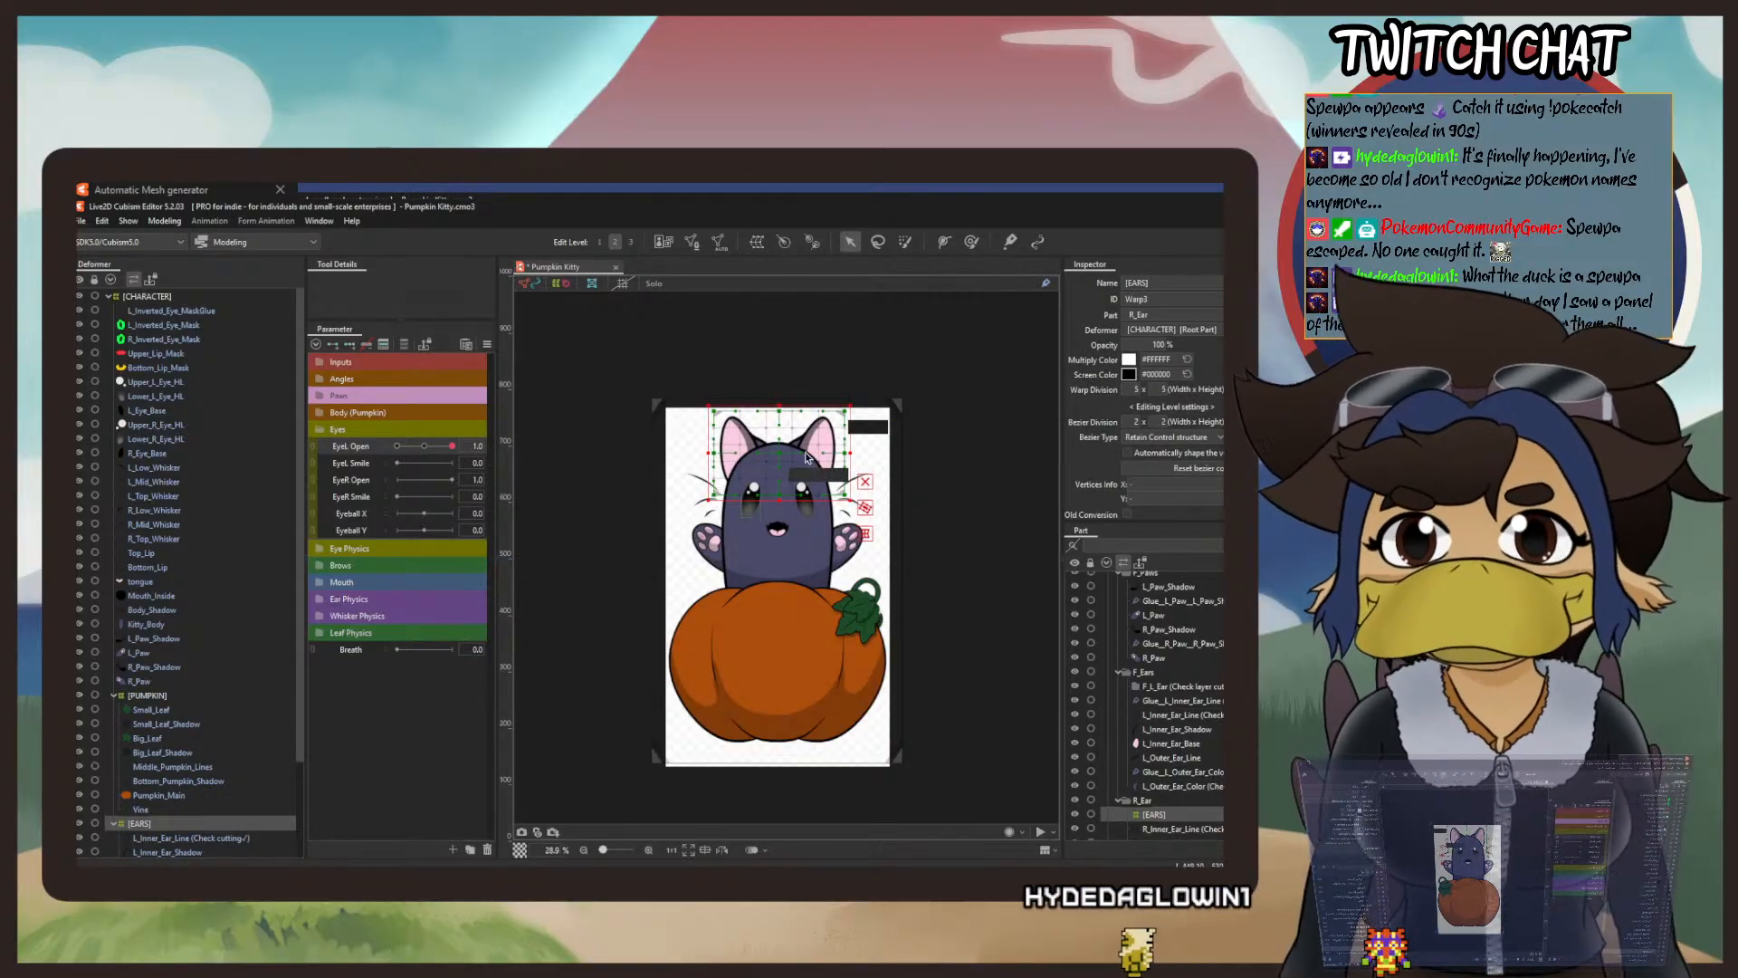
Try shifting the centre of the [EARS] warp deformer and undo that deformation.
mouse_move(782, 452)
mouse_down()
mouse_move(896, 489)
mouse_move(815, 389)
mouse_move(796, 403)
mouse_move(837, 433)
mouse_move(764, 430)
mouse_up()
click(102, 220)
click(110, 240)
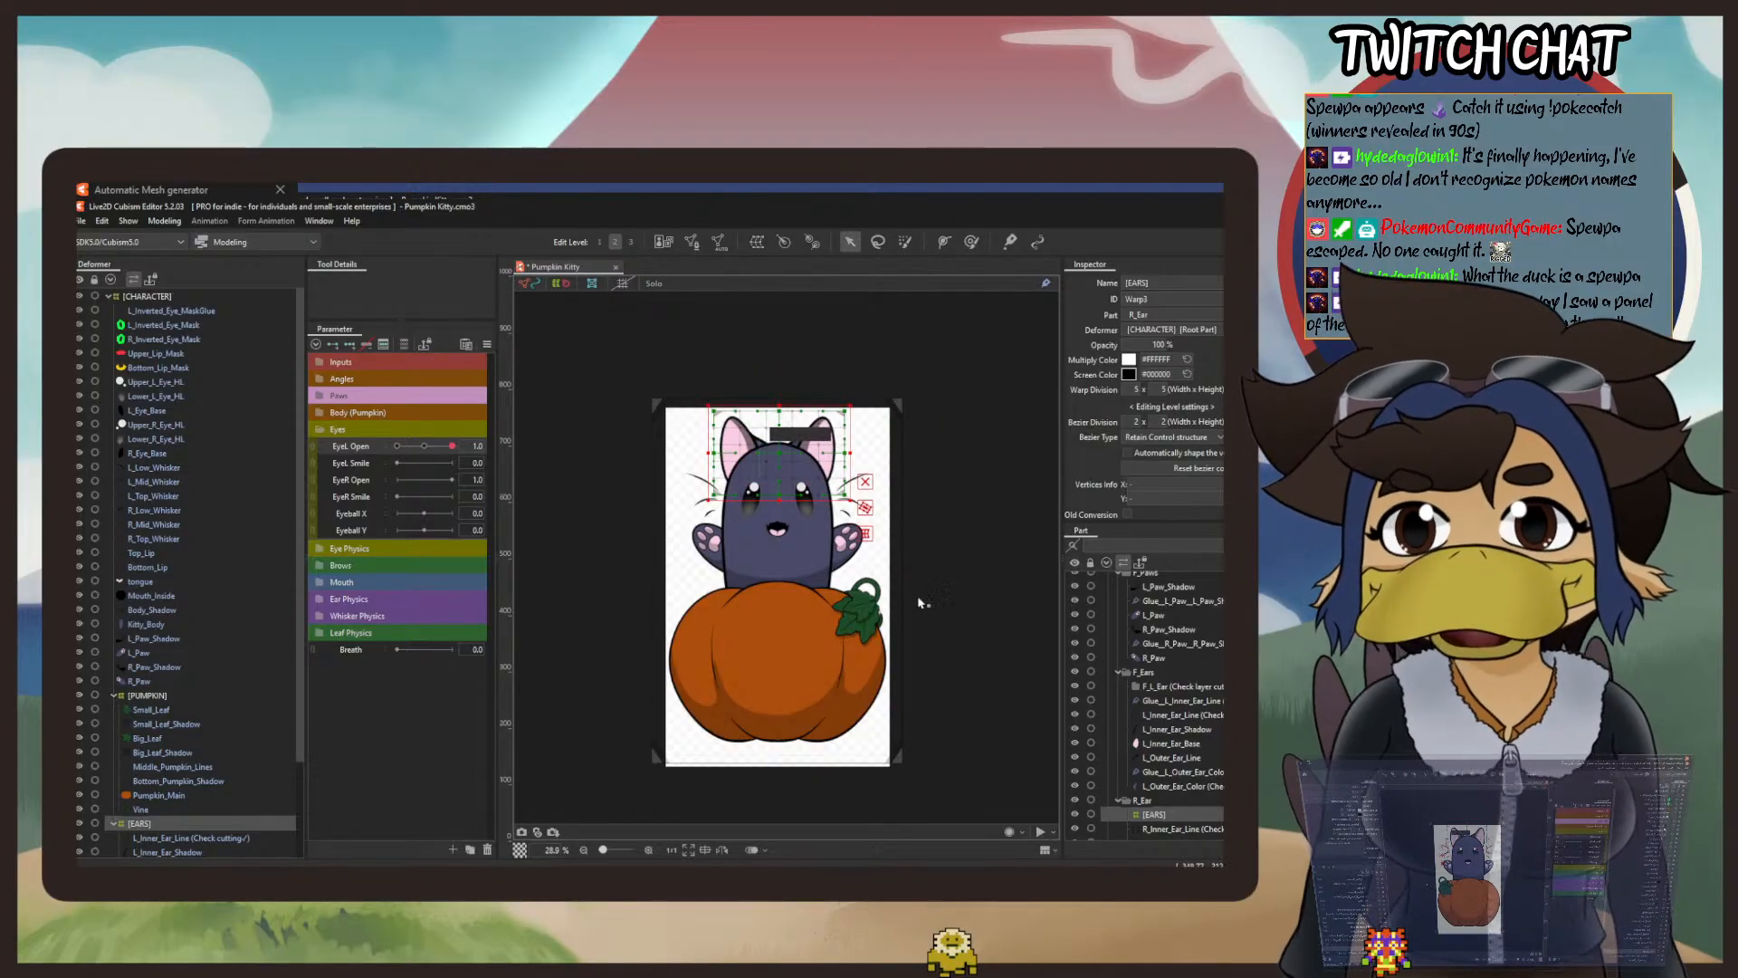
Create a parent warp deformer named [PAWS] around the left and right paws and their shadows.
scroll(832, 523, up, 3)
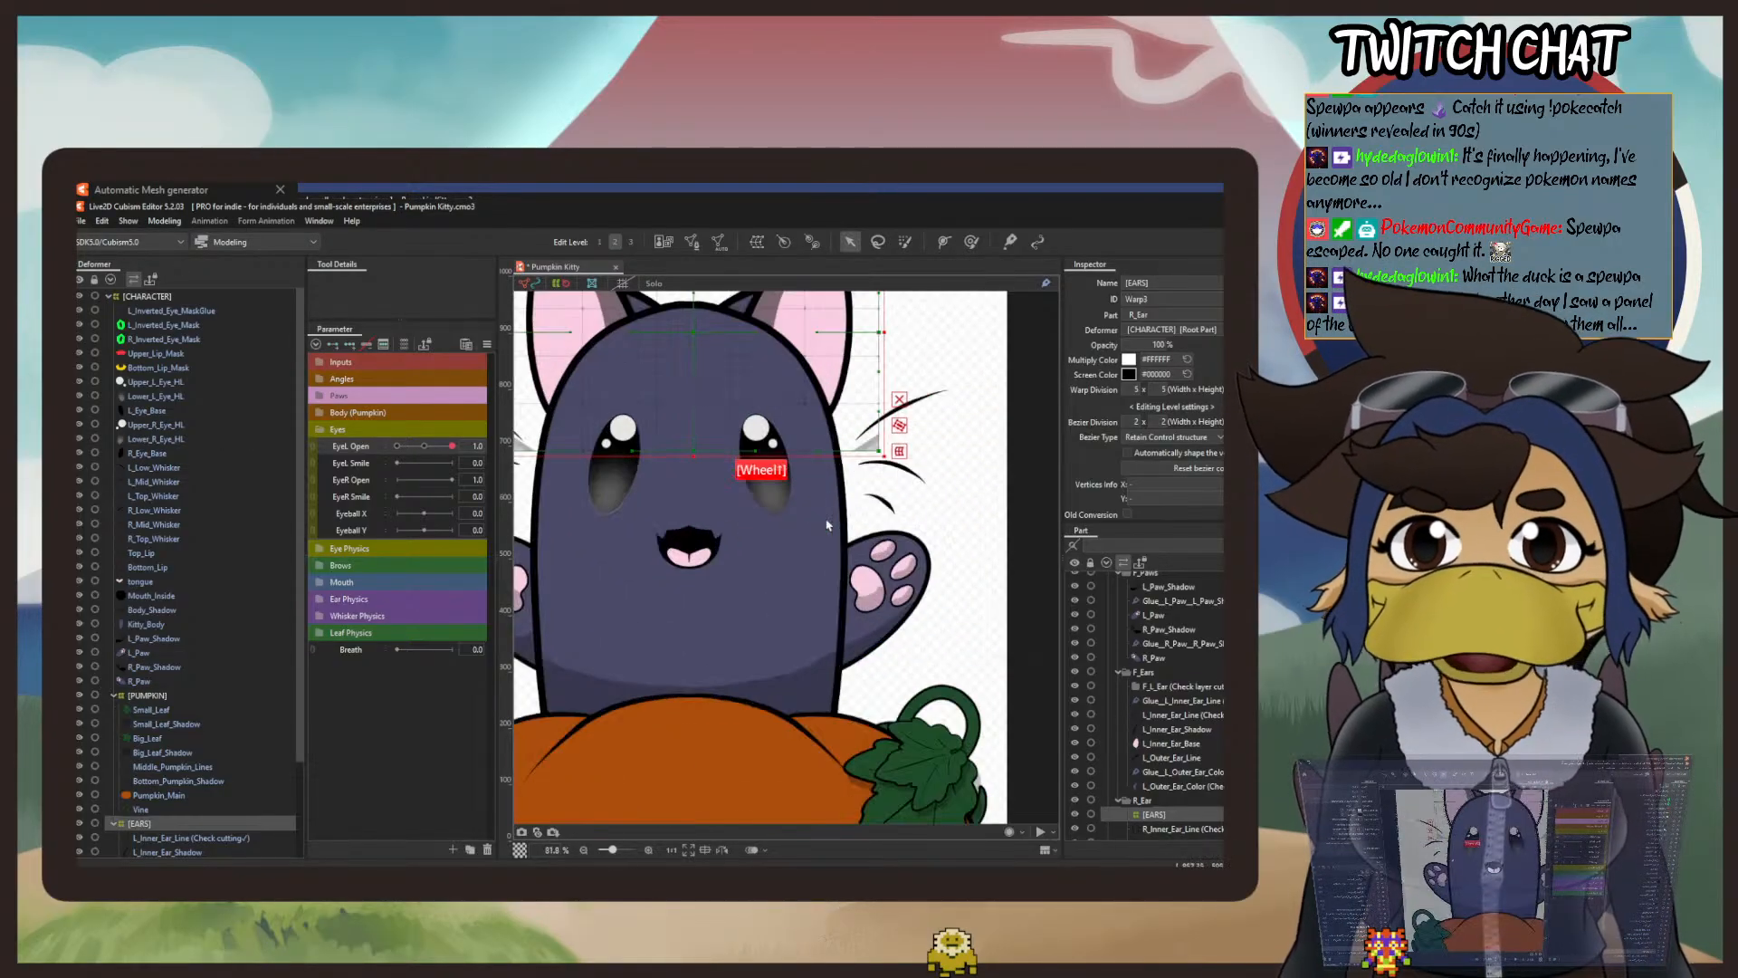
scroll(814, 534, down, 1)
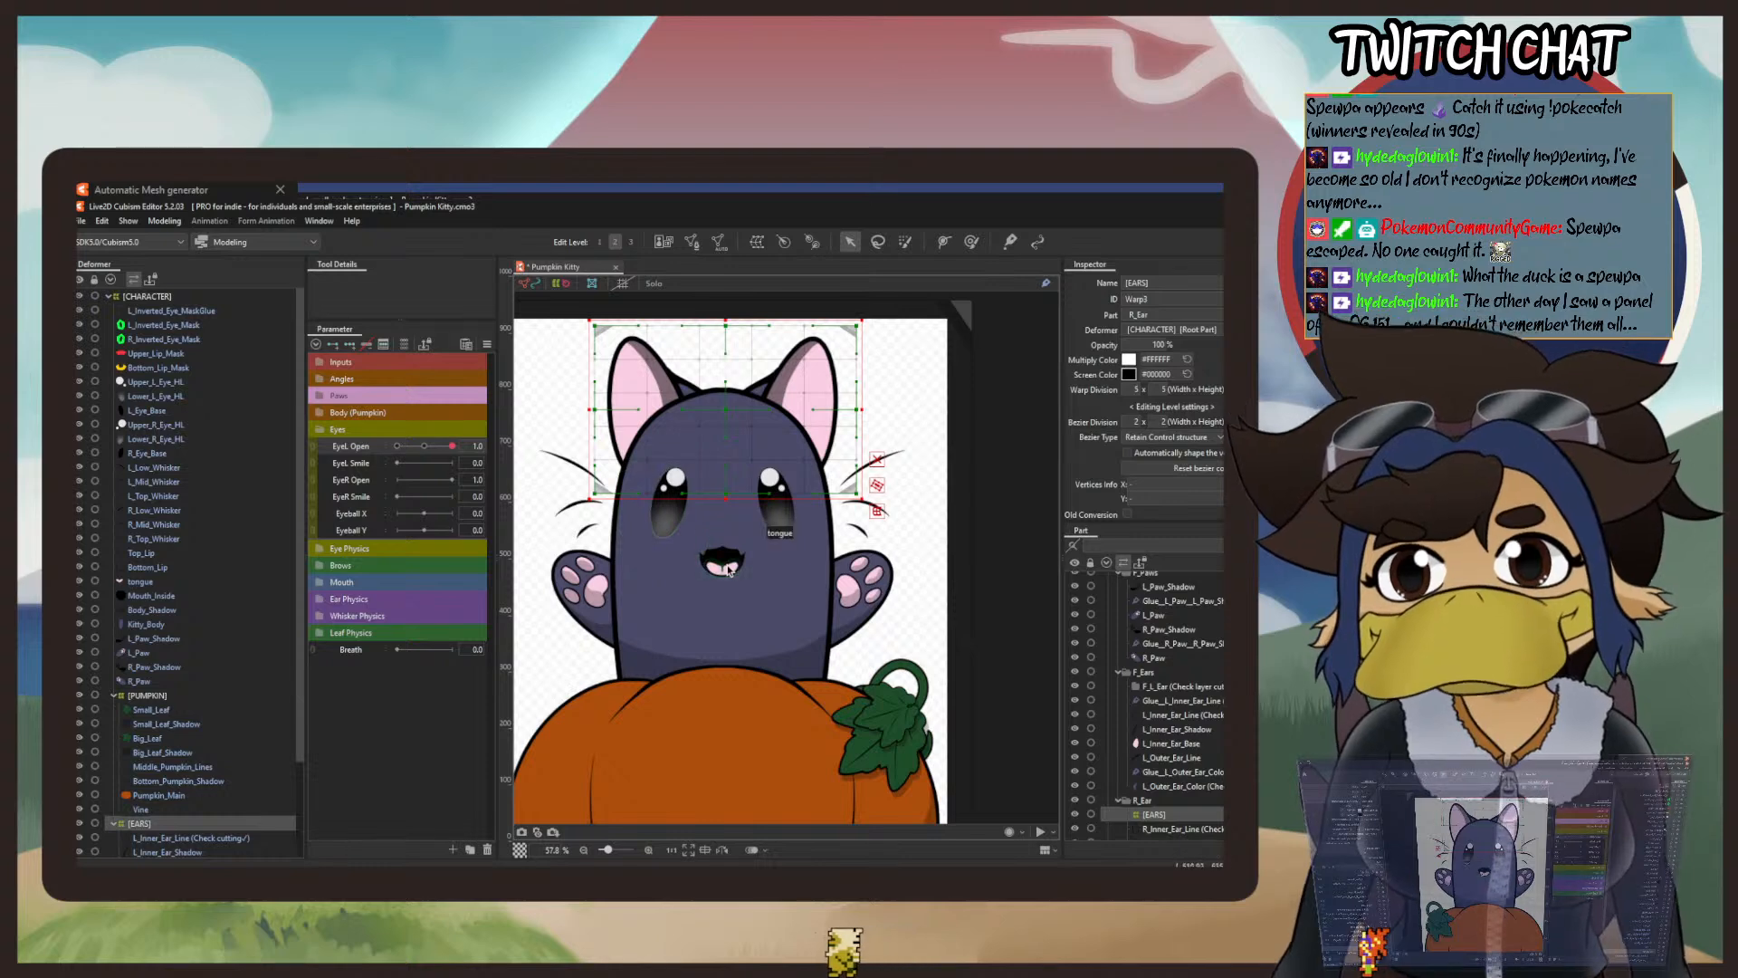
click(851, 587)
scroll(1152, 712, up, 1)
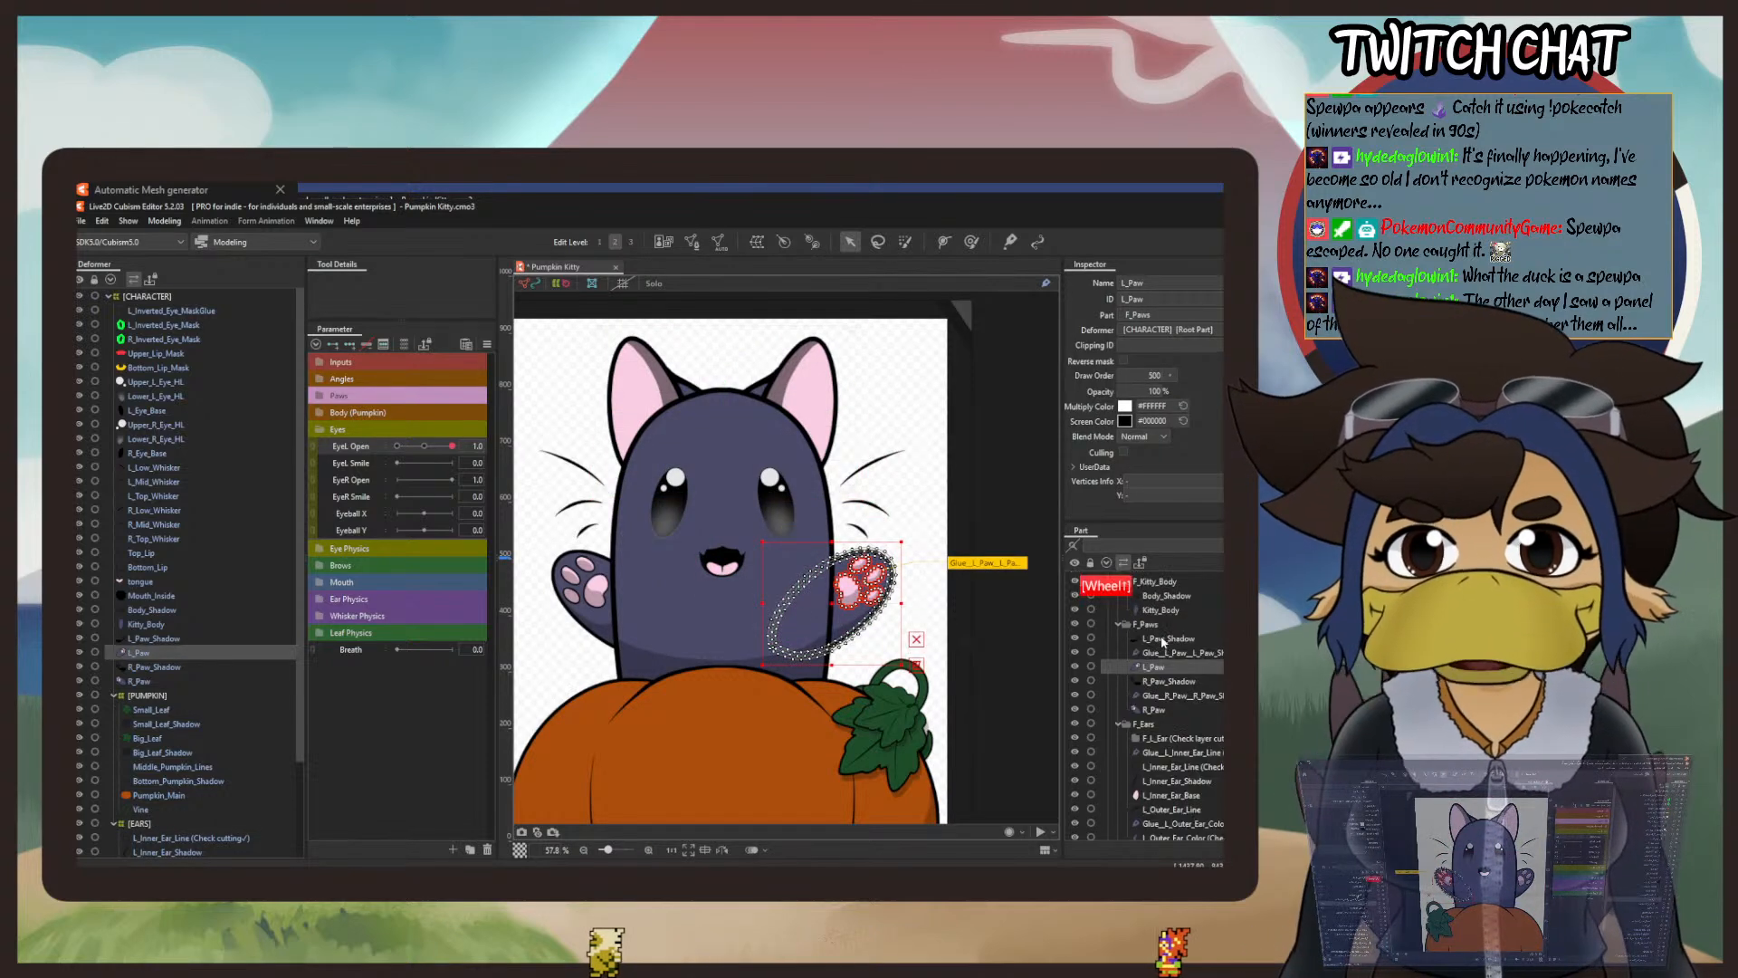
ctrl+click(1152, 710)
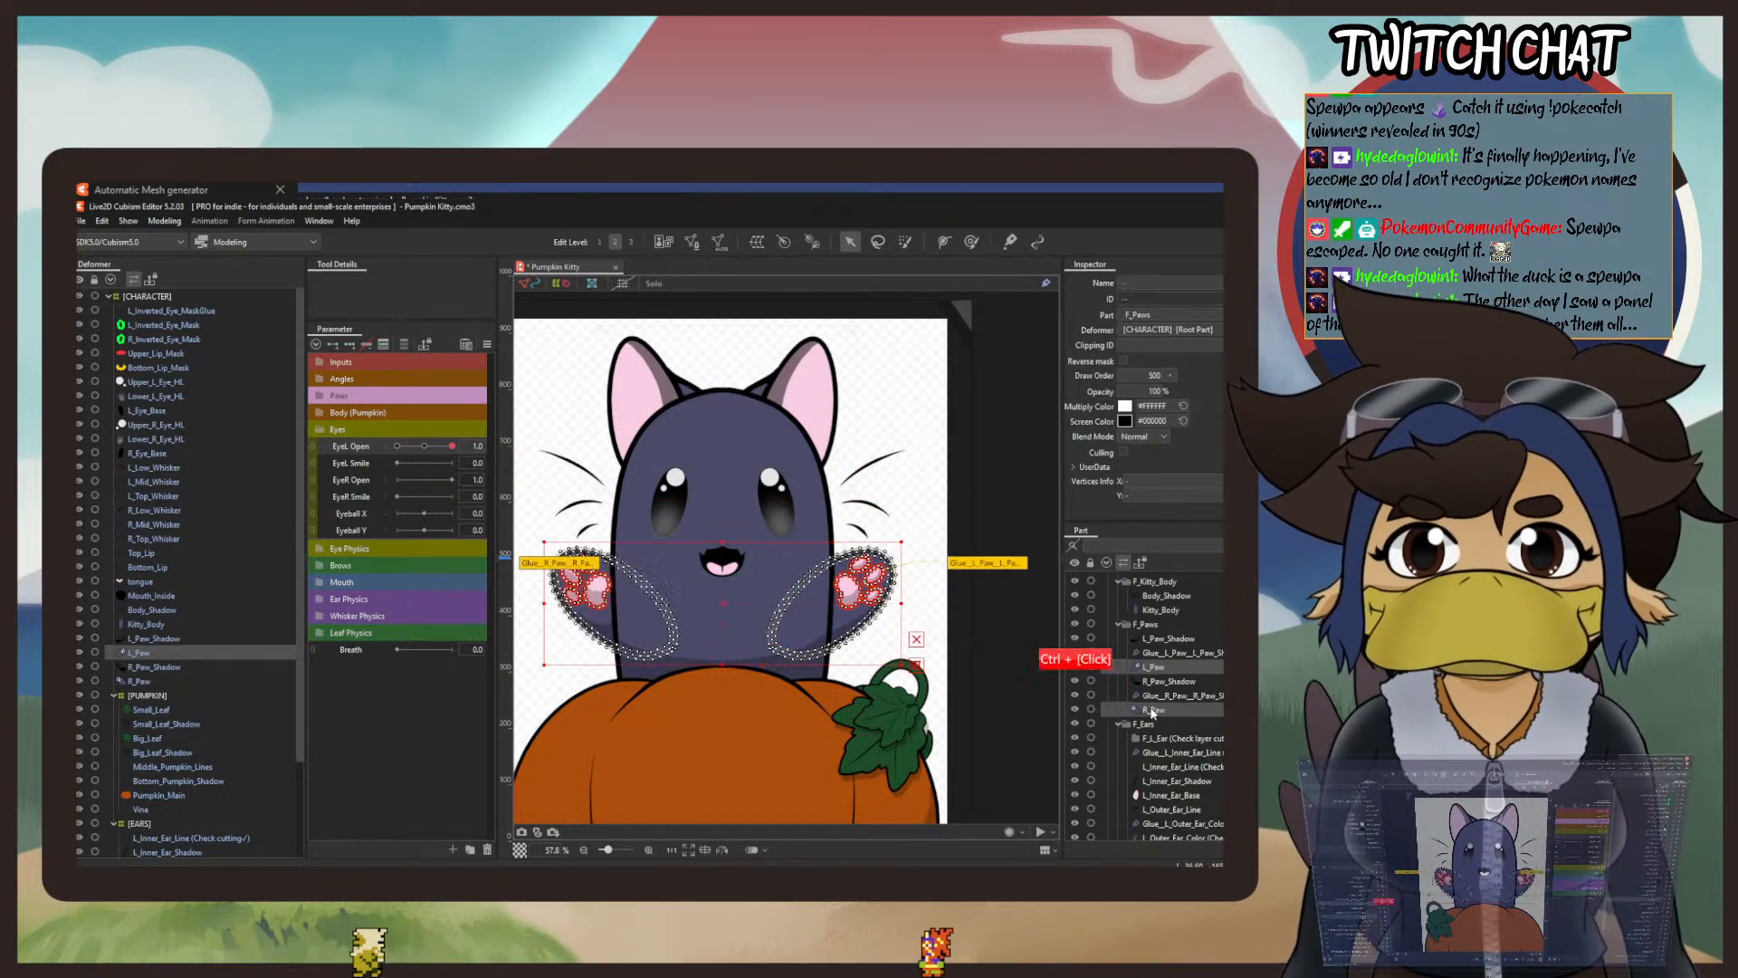
ctrl+click(1163, 681)
ctrl+click(1164, 638)
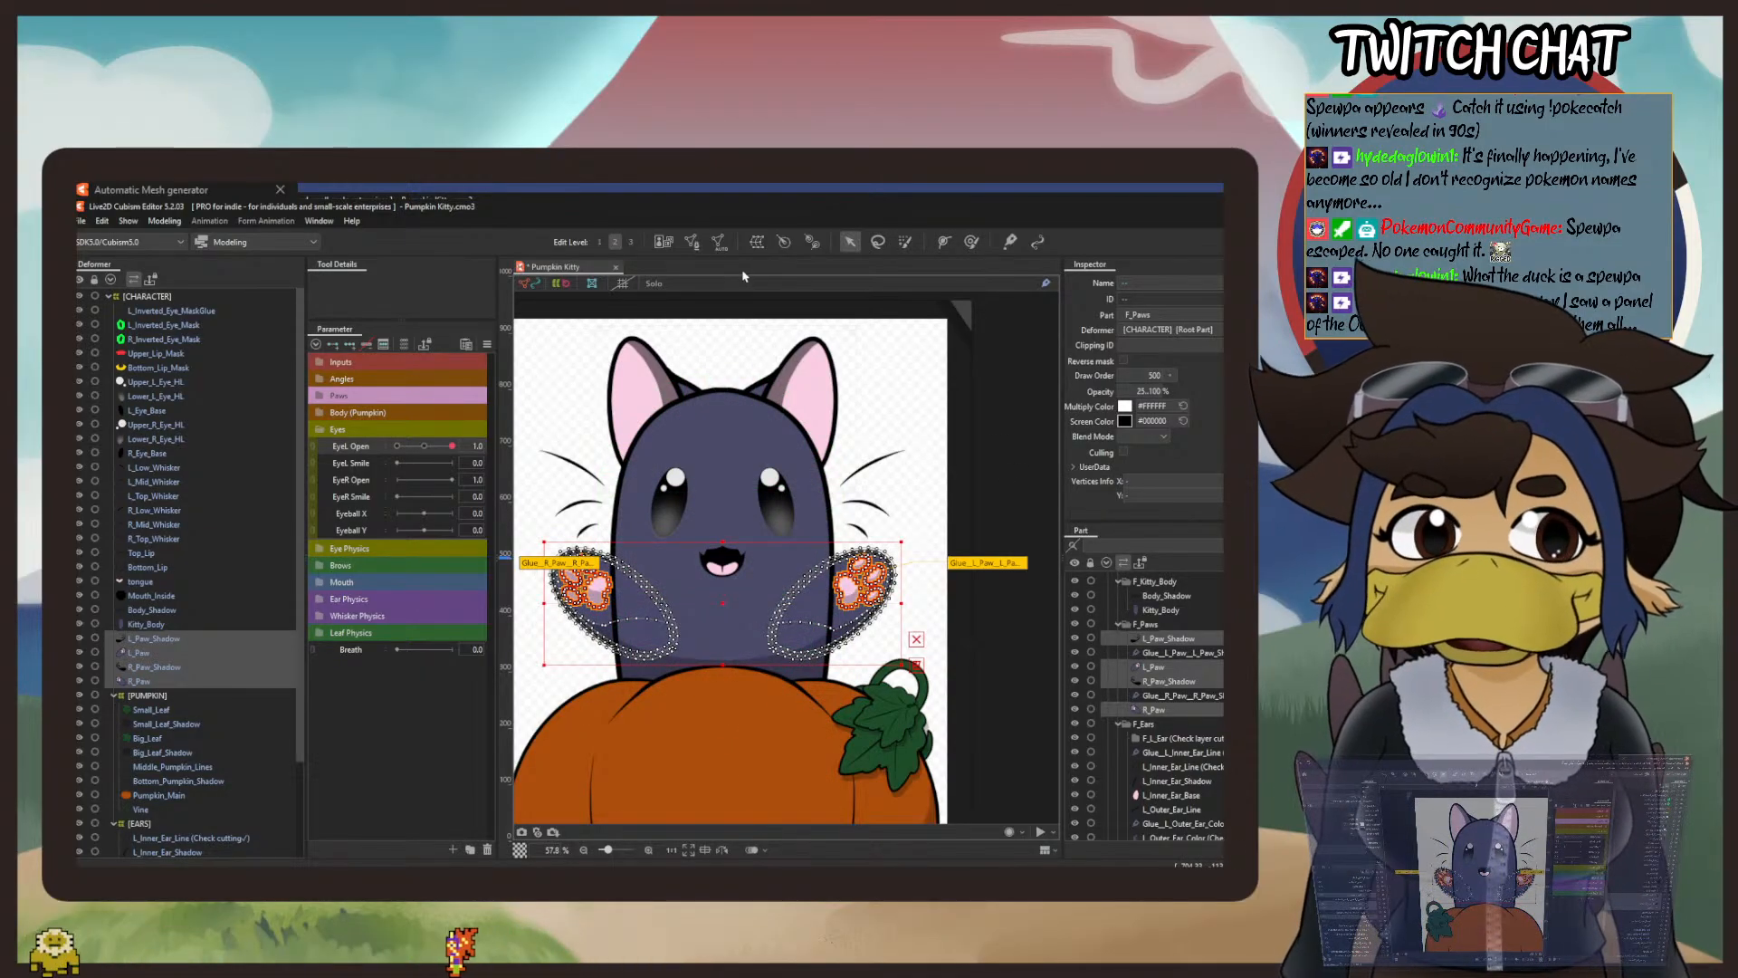
click(757, 241)
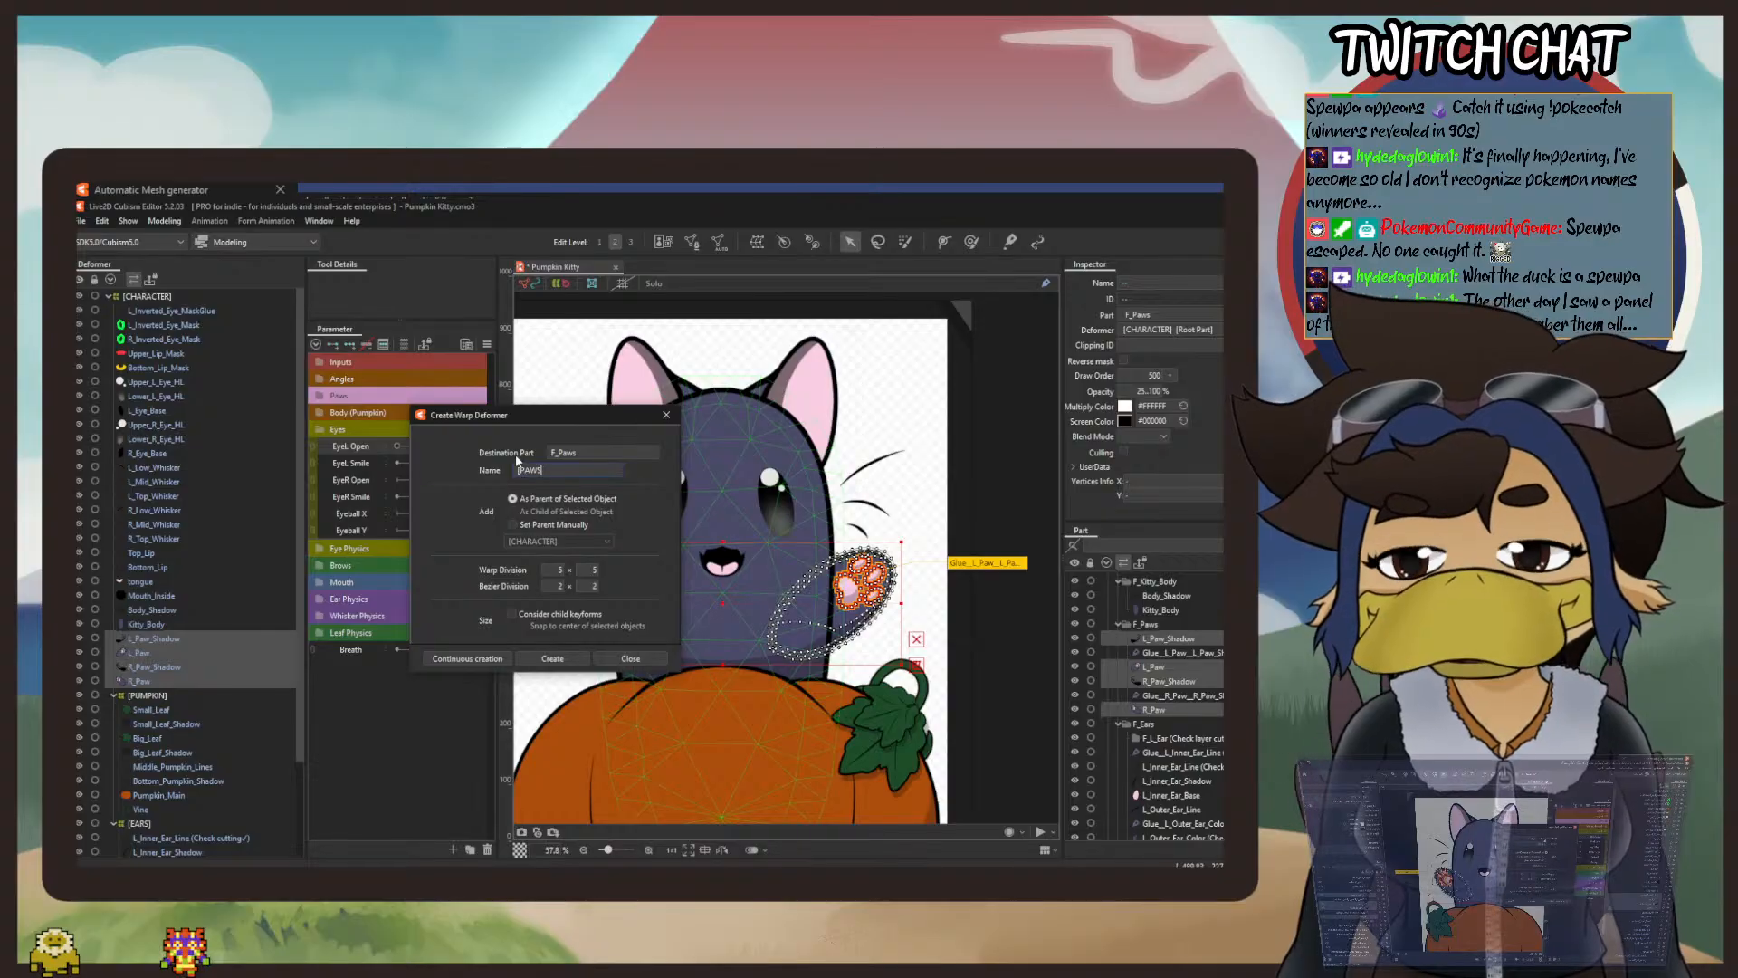
click(553, 658)
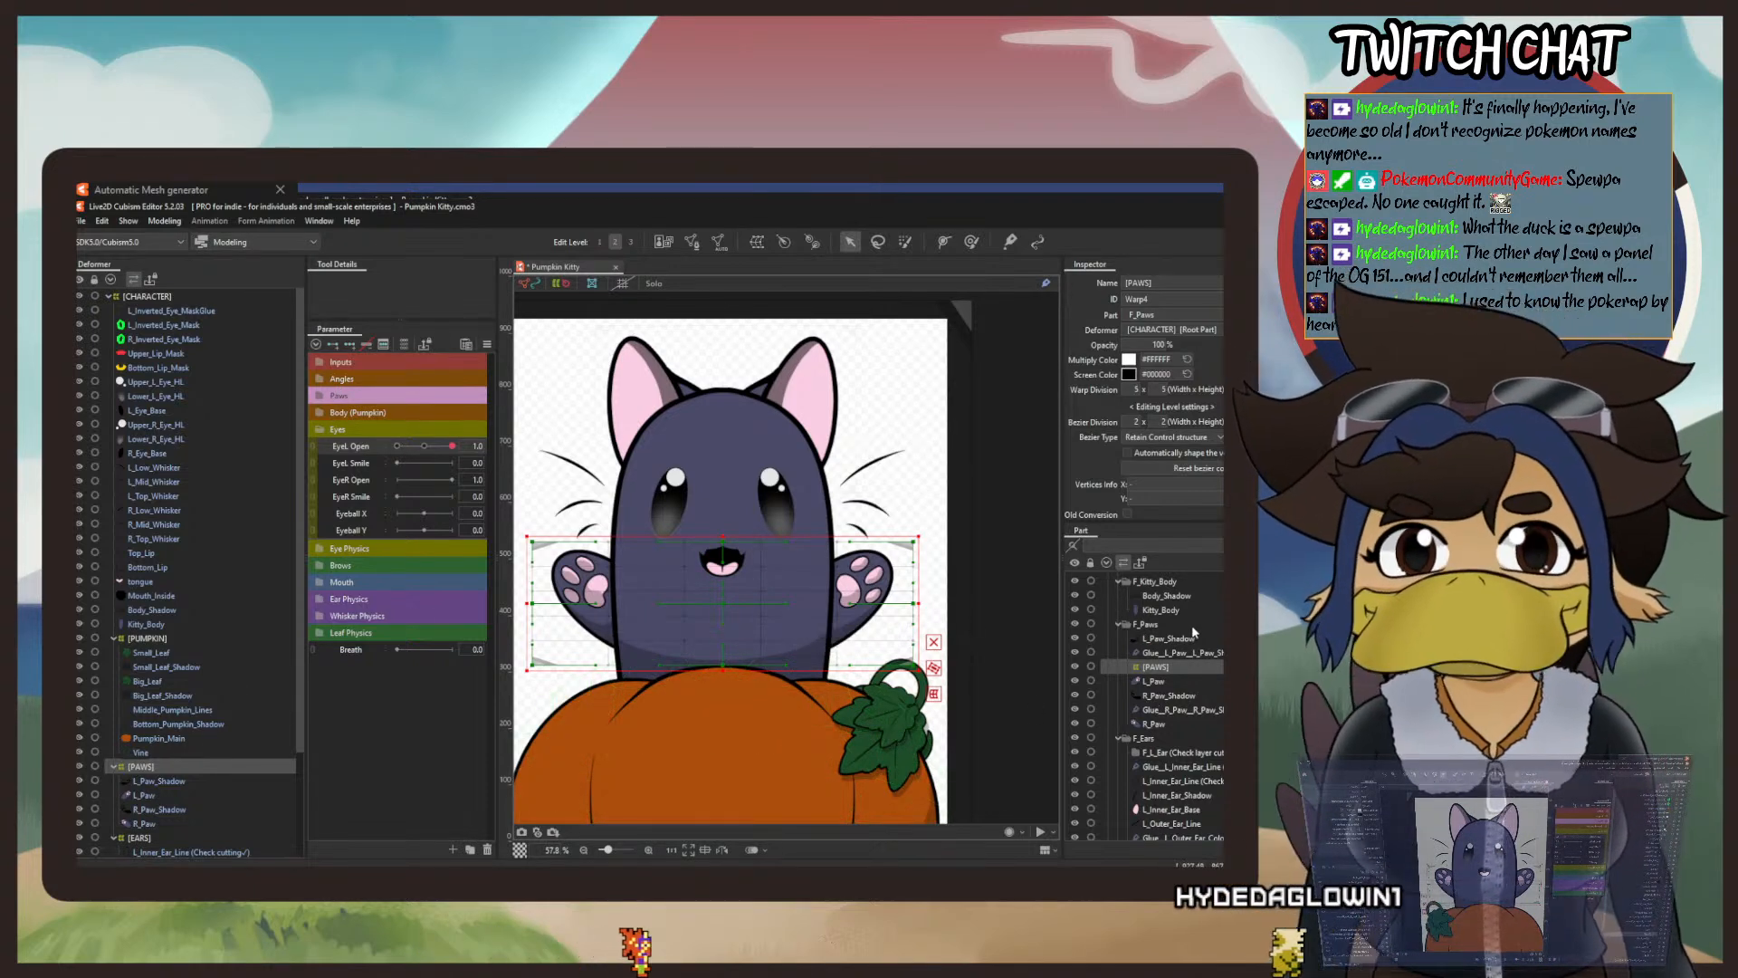
Create a parent warp deformer named [MOUTH] around the top and bottom lips, tongue, mouth inside and both lip masks.
scroll(1175, 659, up, 4)
click(1169, 767)
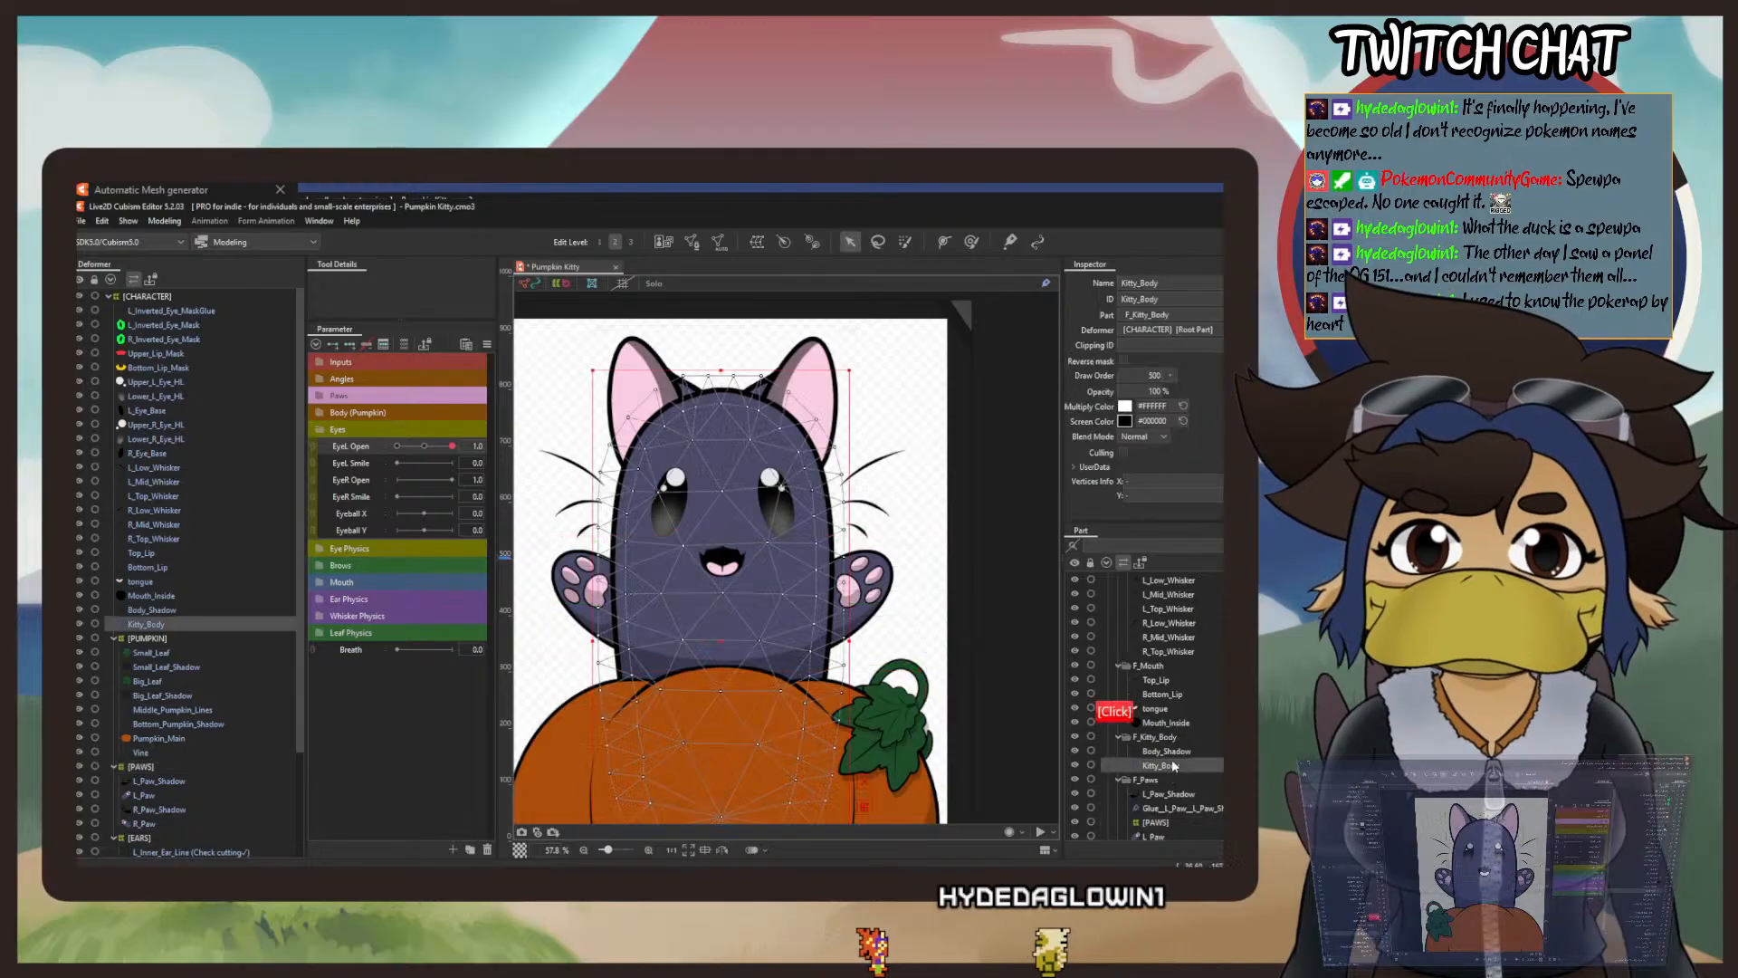
click(1163, 722)
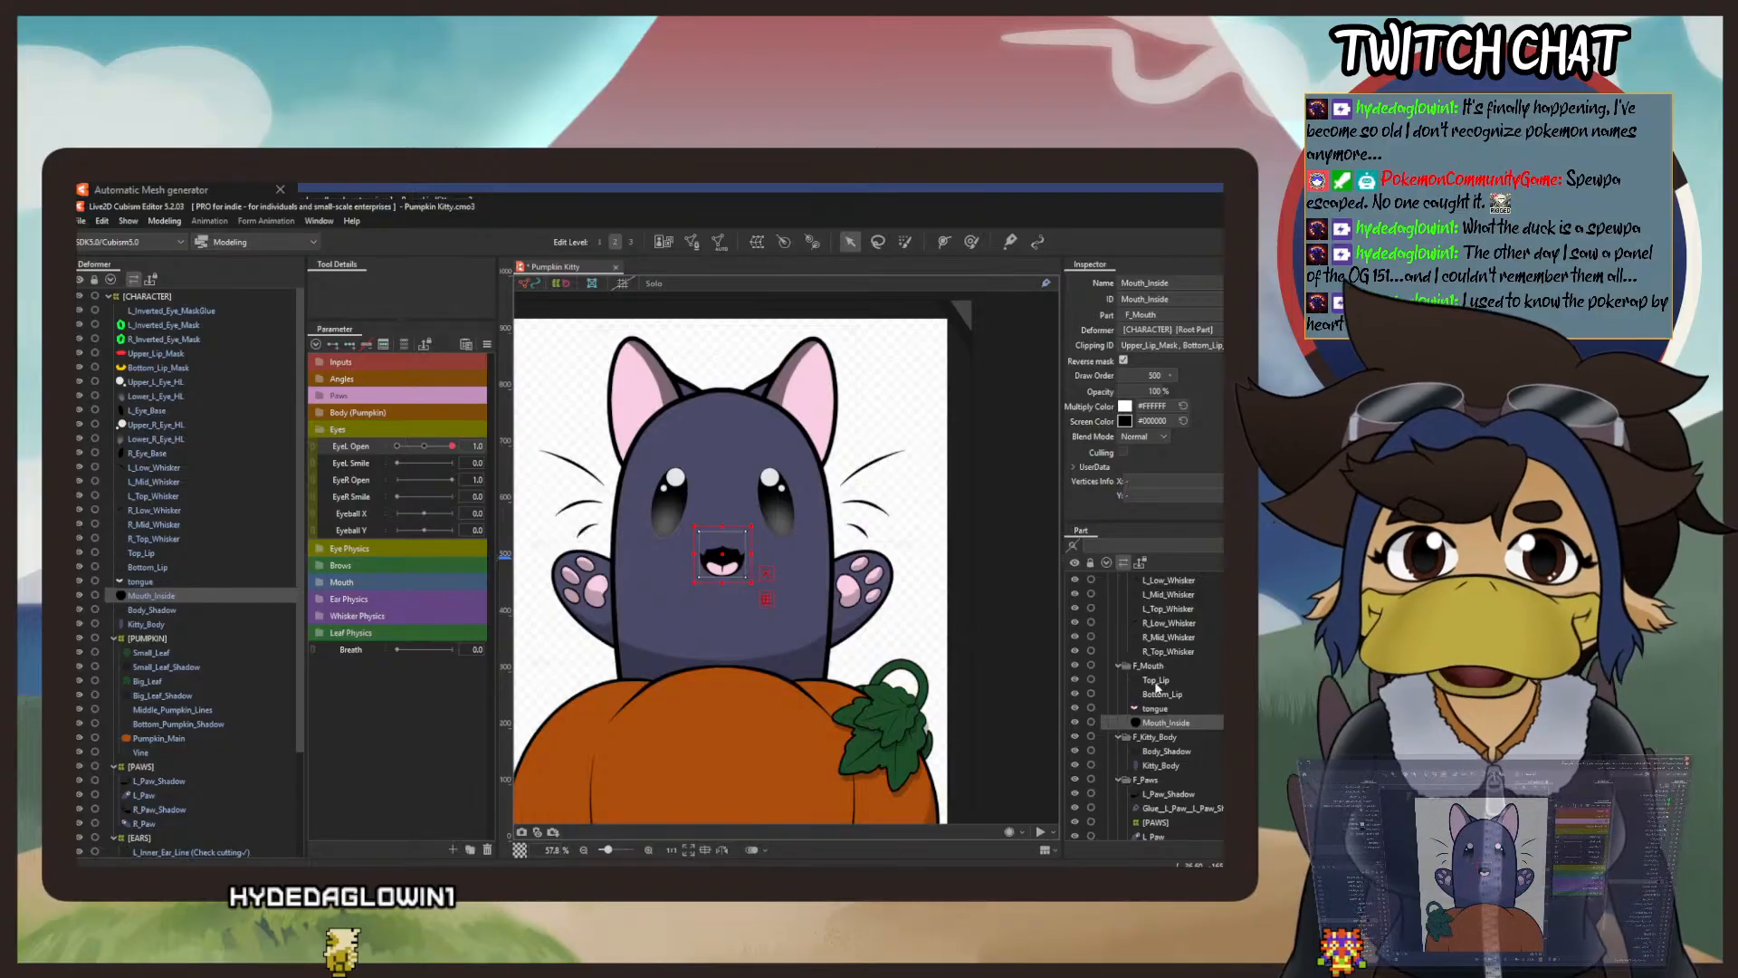
shift+click(1158, 682)
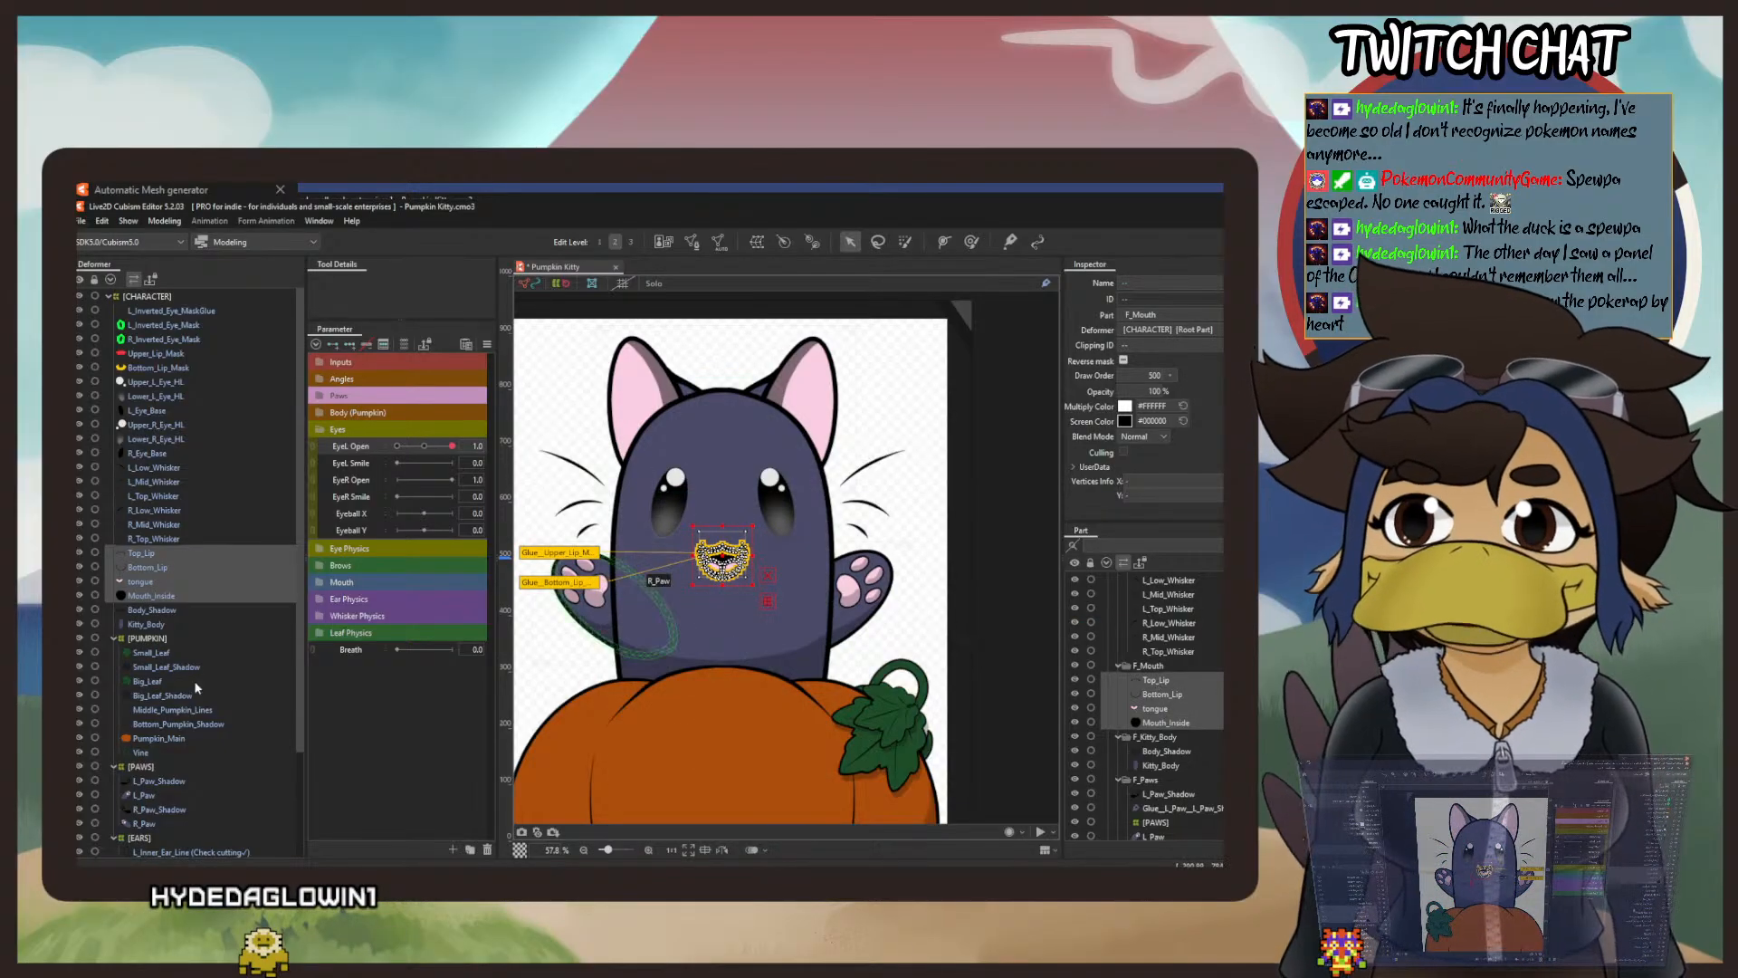
ctrl+click(157, 354)
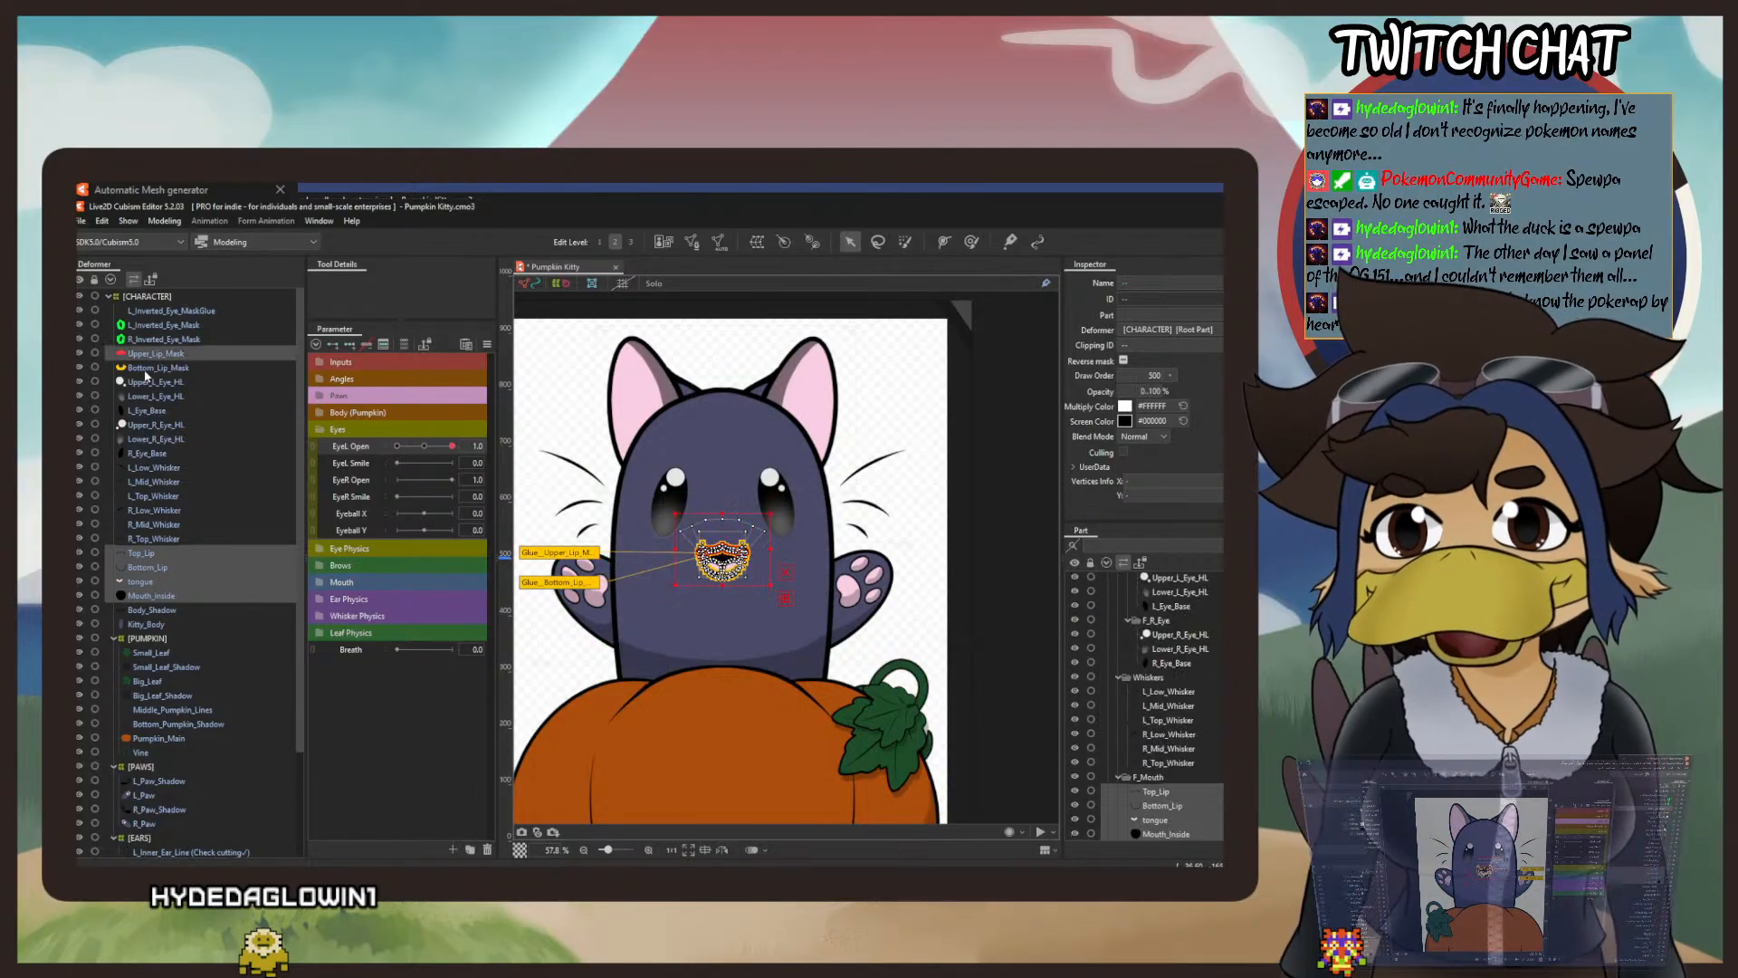
ctrl+click(148, 369)
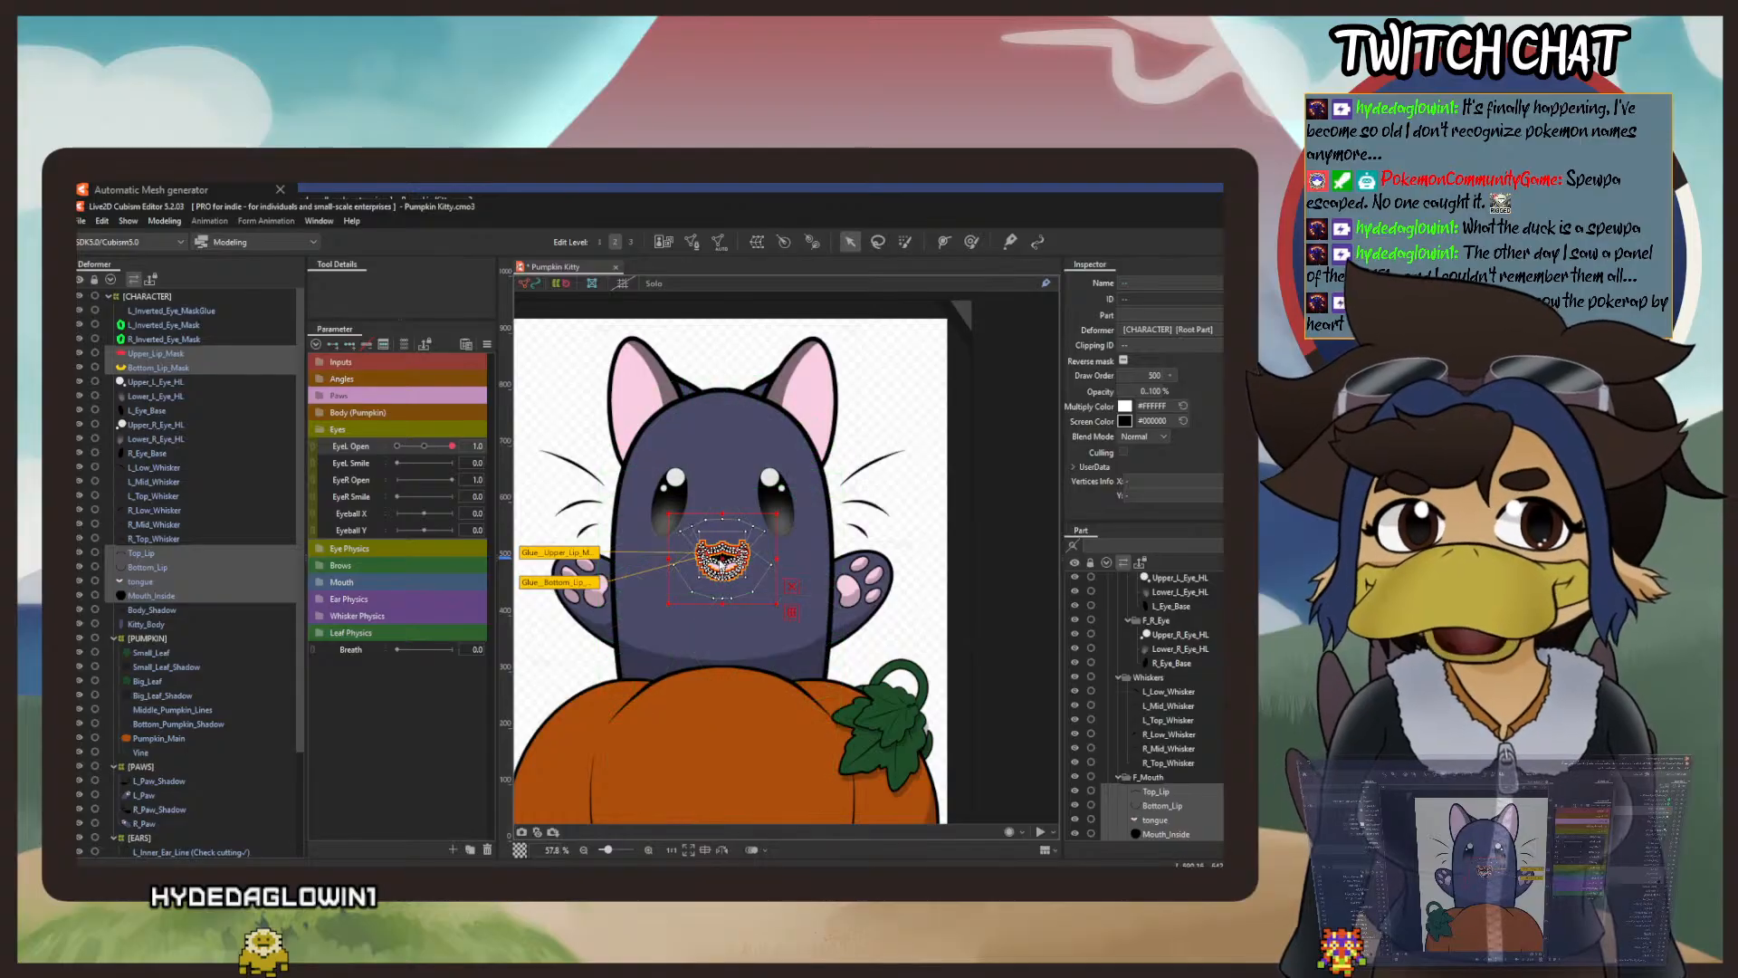
scroll(724, 582, up, 5)
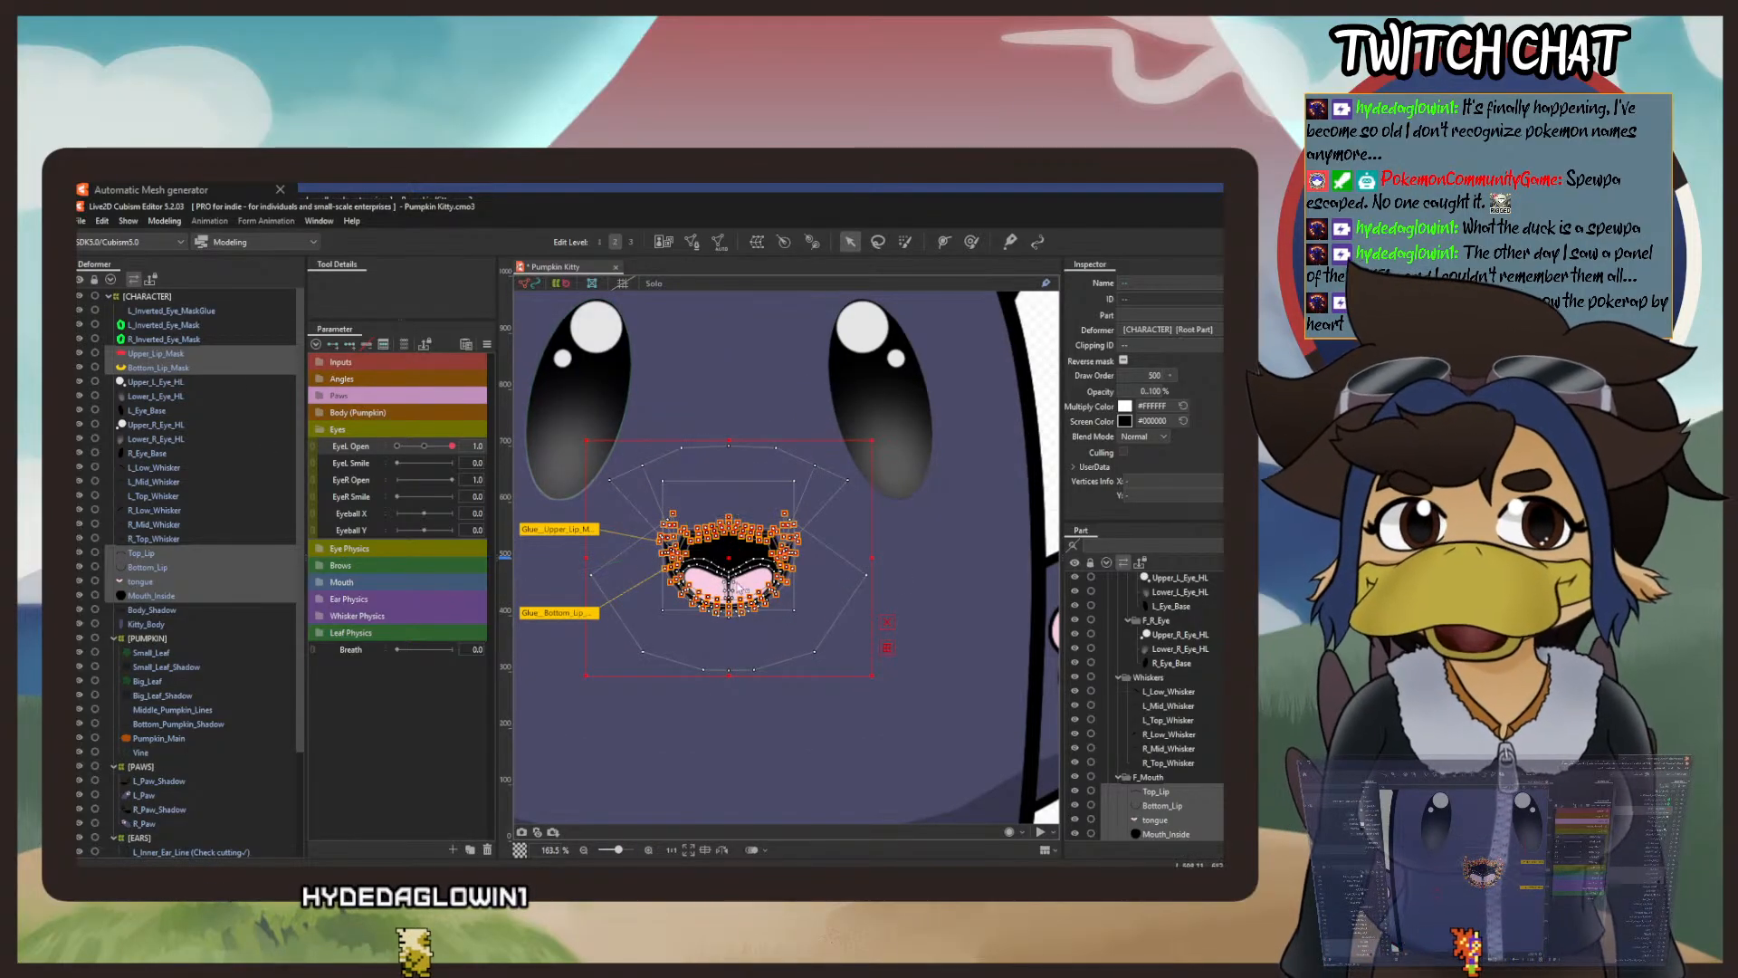
click(757, 242)
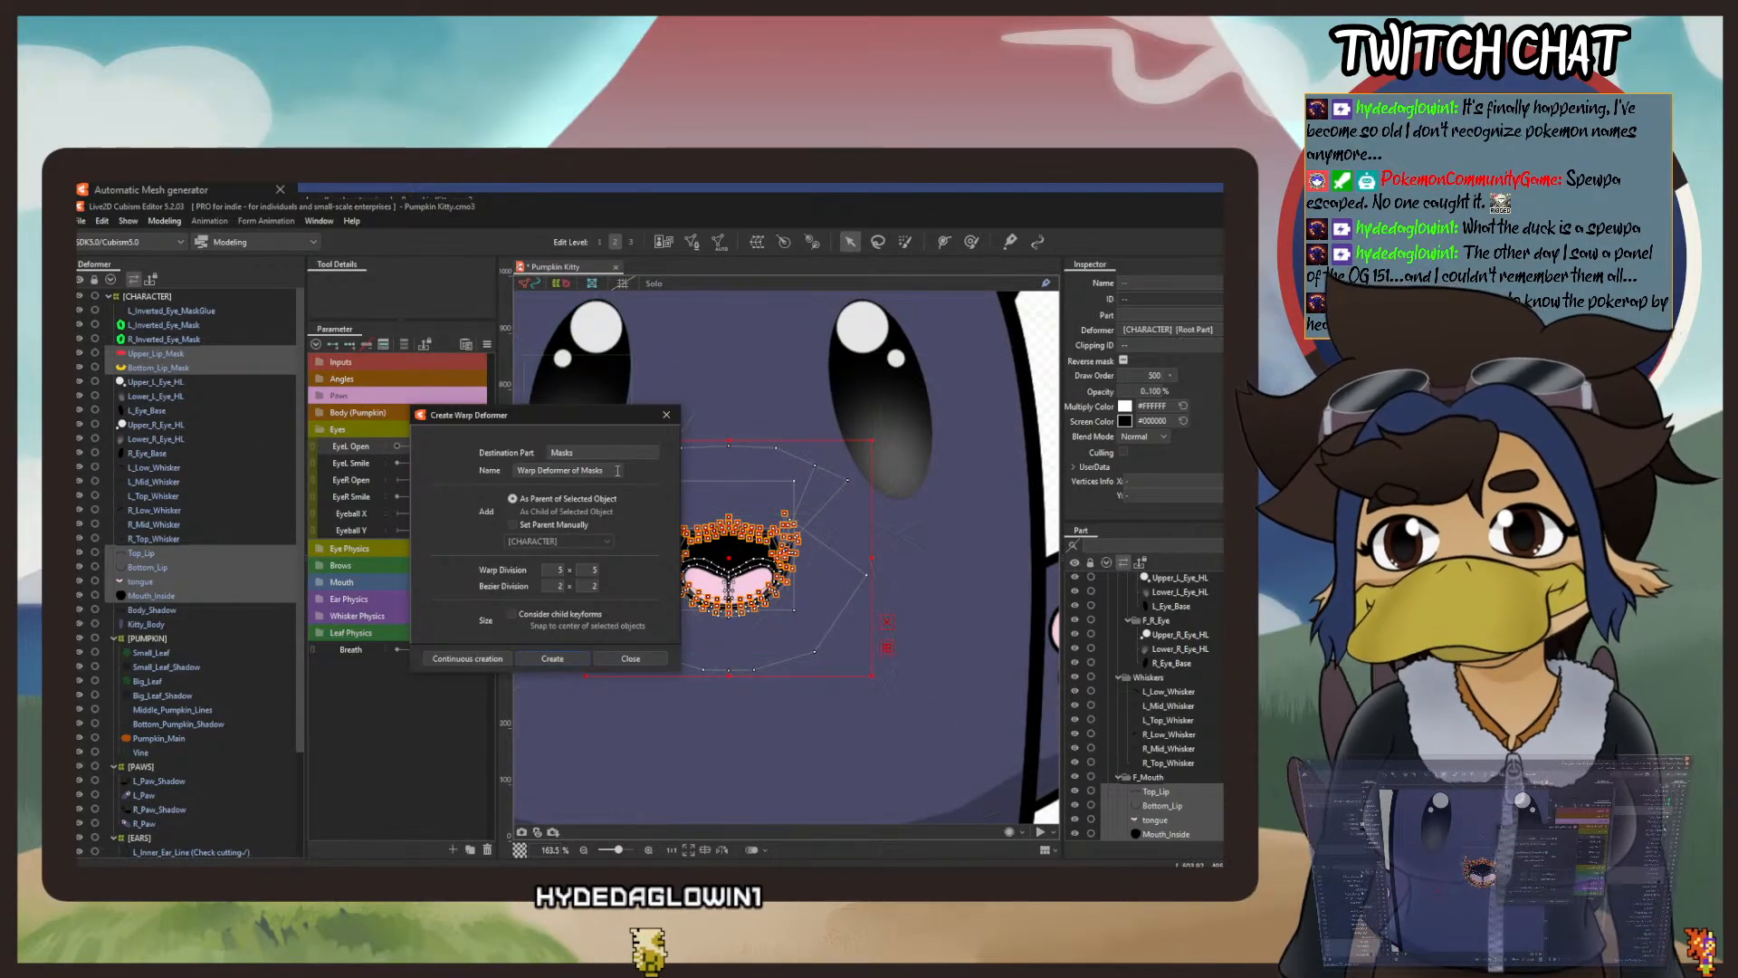
drag(617, 471, 479, 467)
text([)
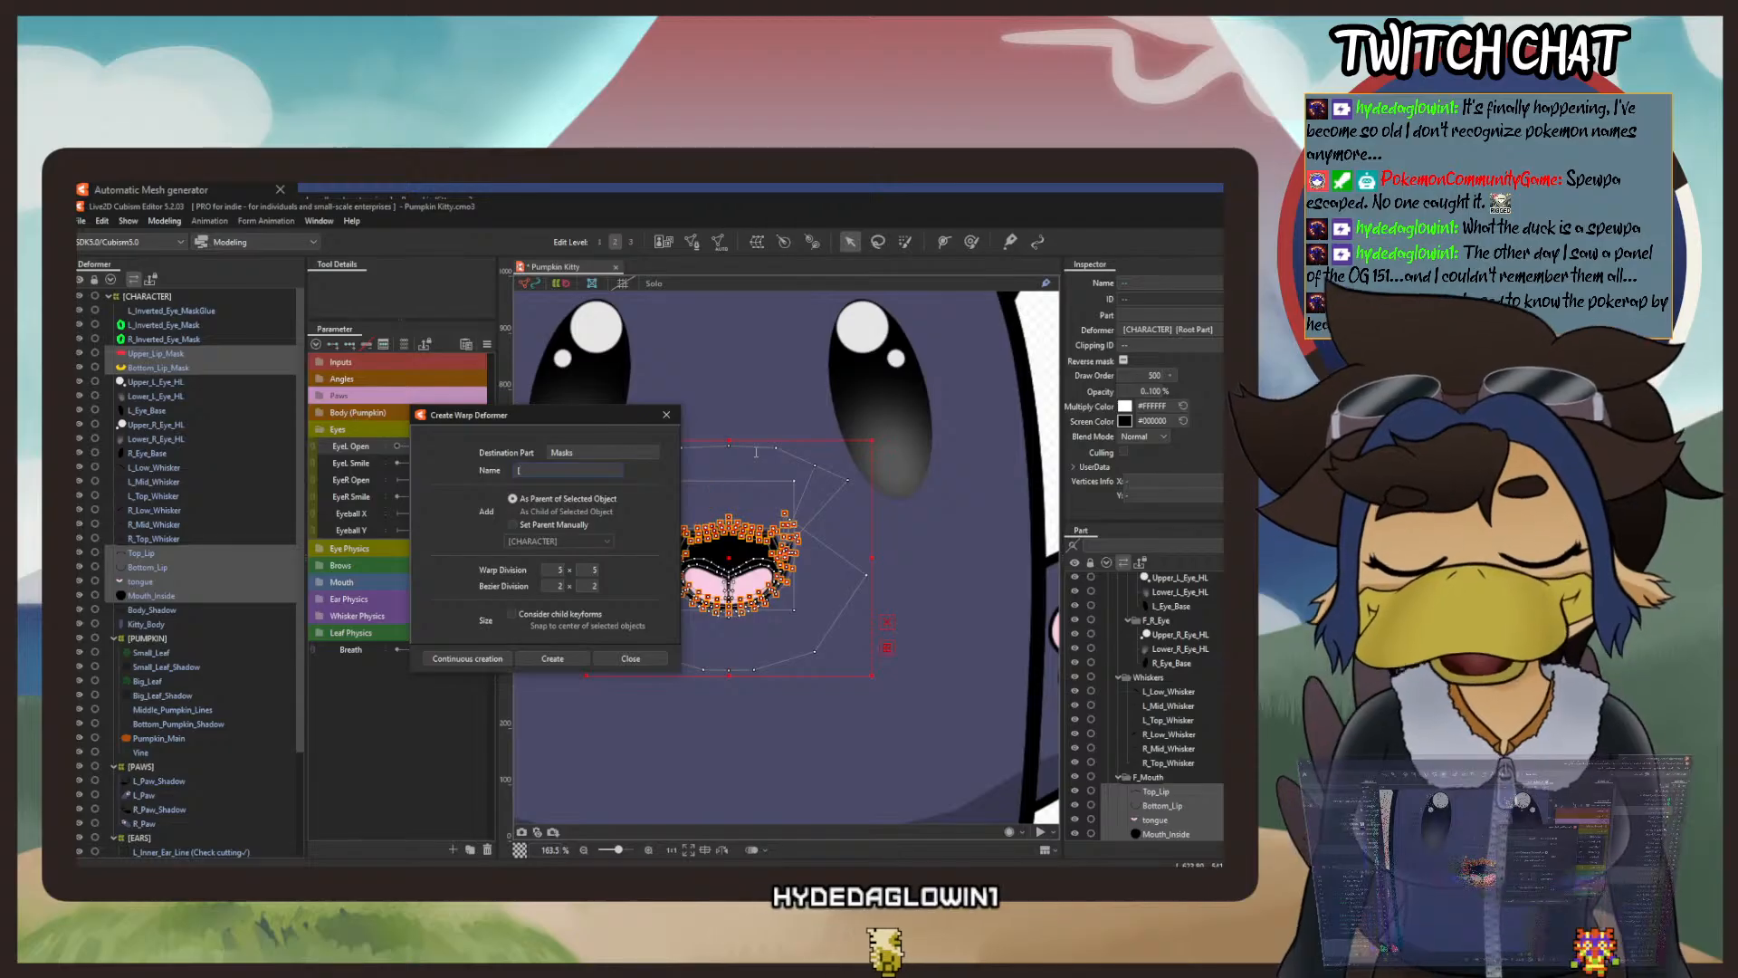
text(MOUTH])
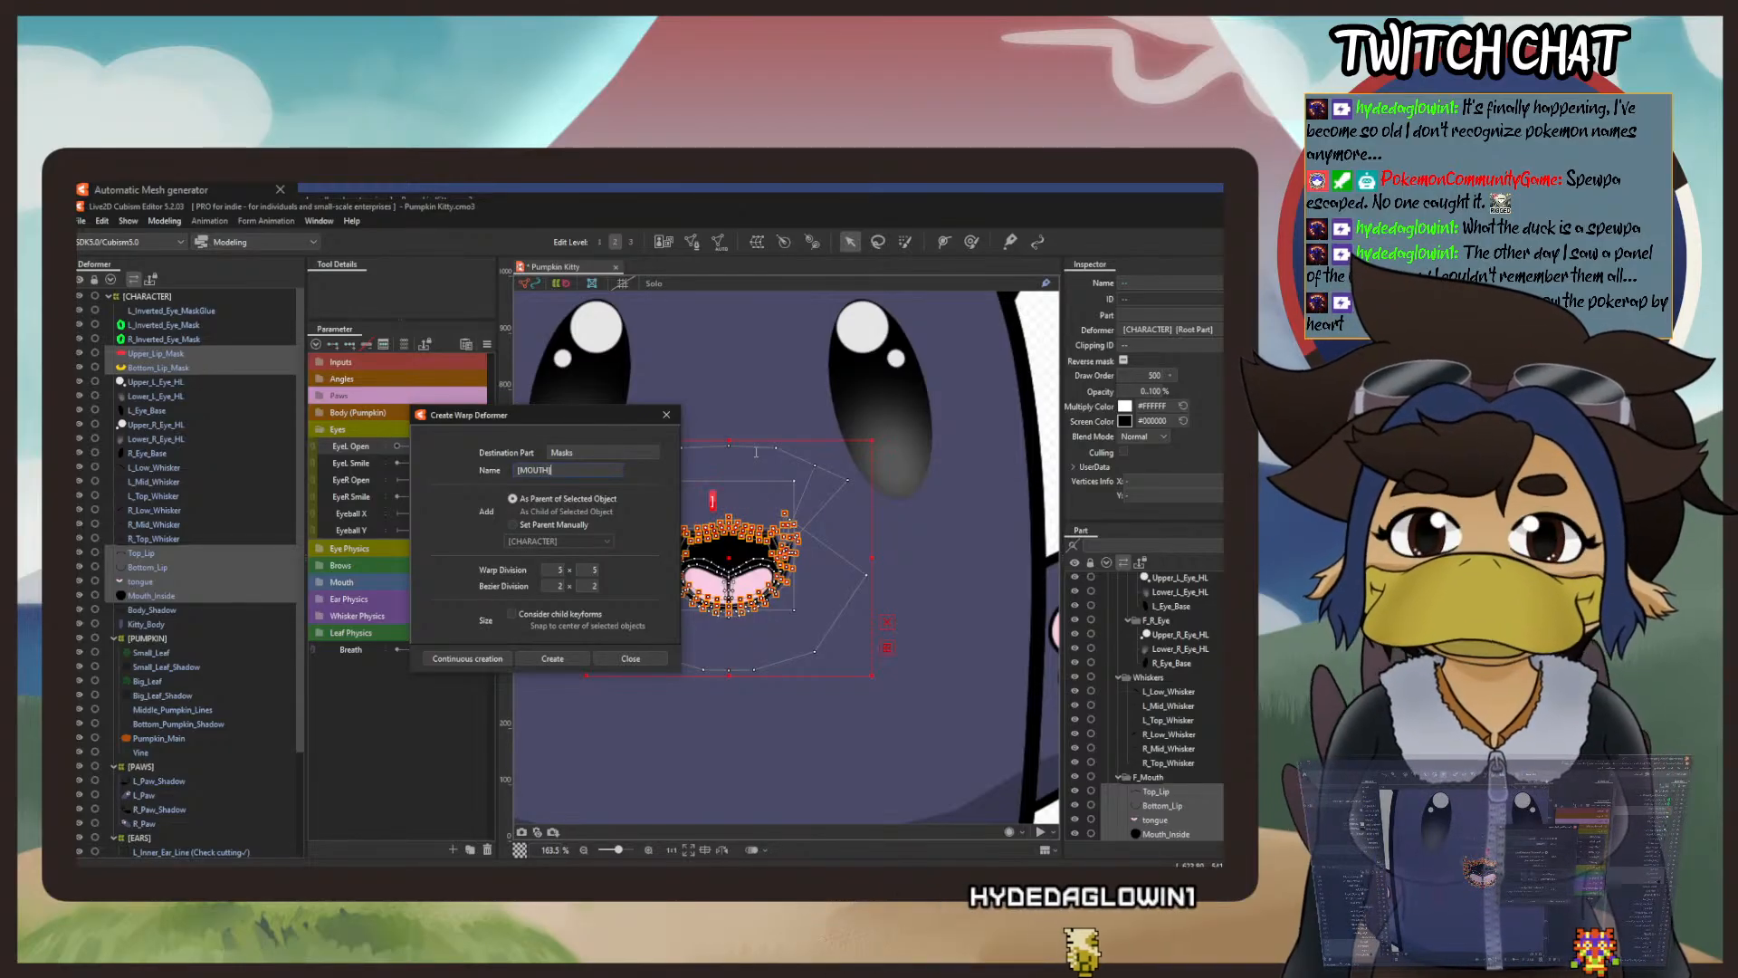
click(563, 659)
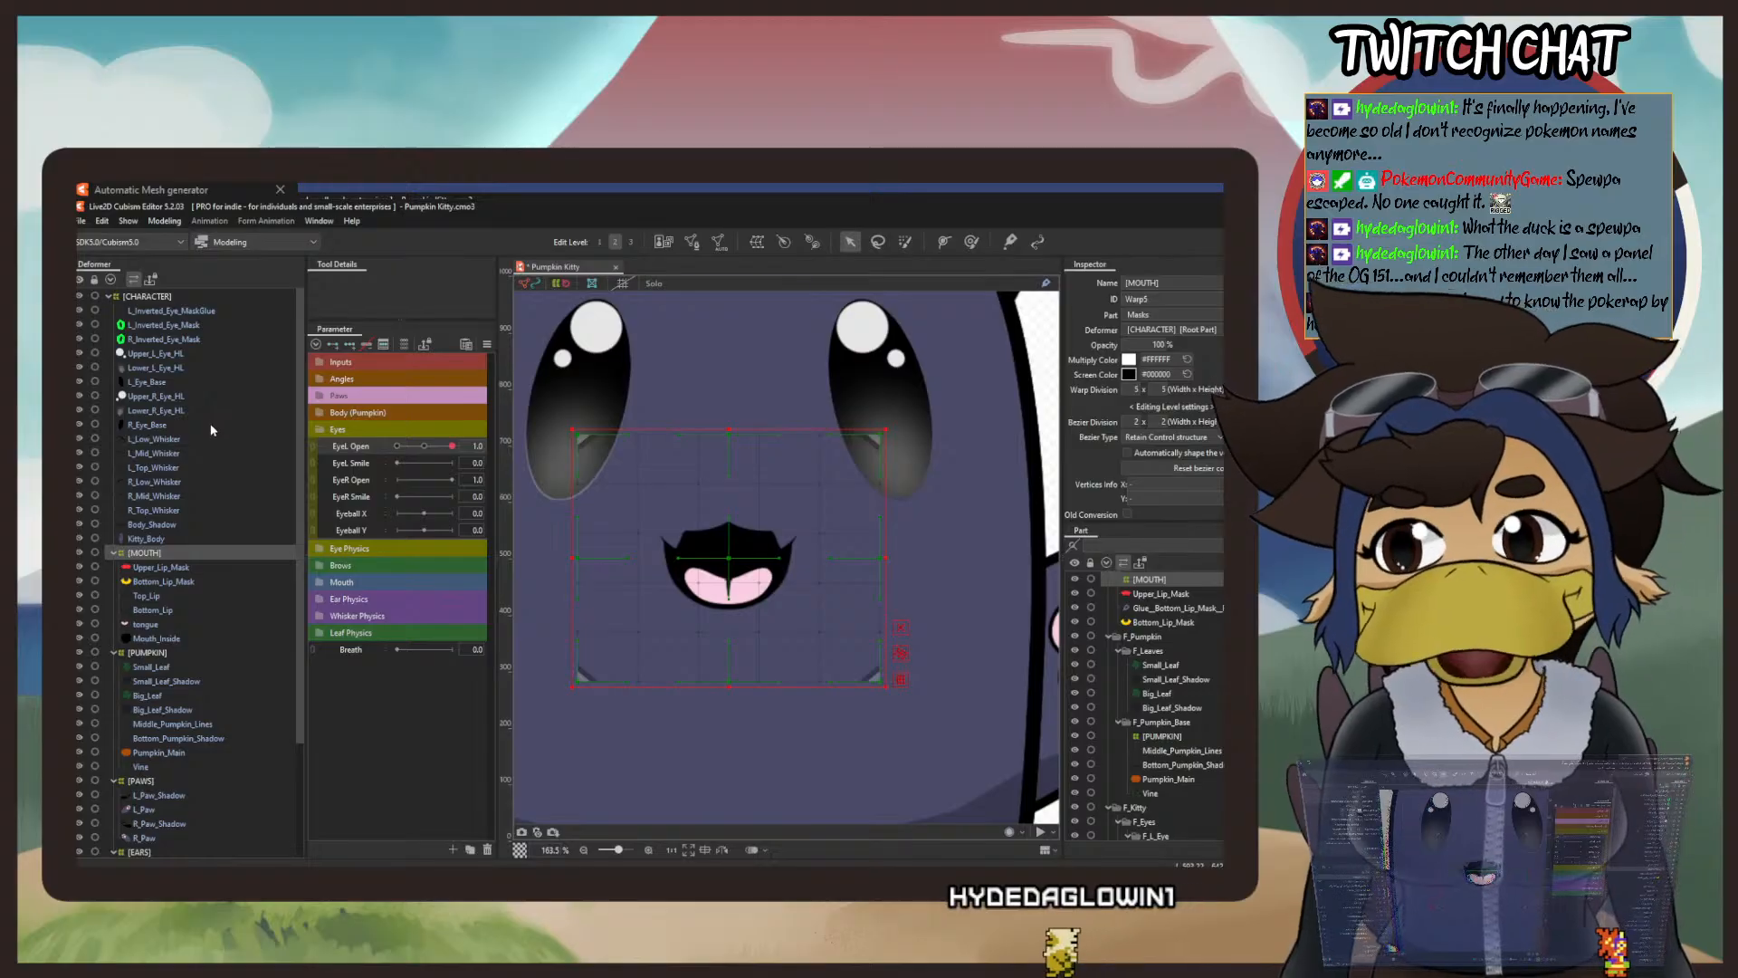
Collapse the [MOUTH], [PUMPKIN], [PAWS] and [EARS] groups in the deformer hierarchy.
drag(273, 529, 315, 478)
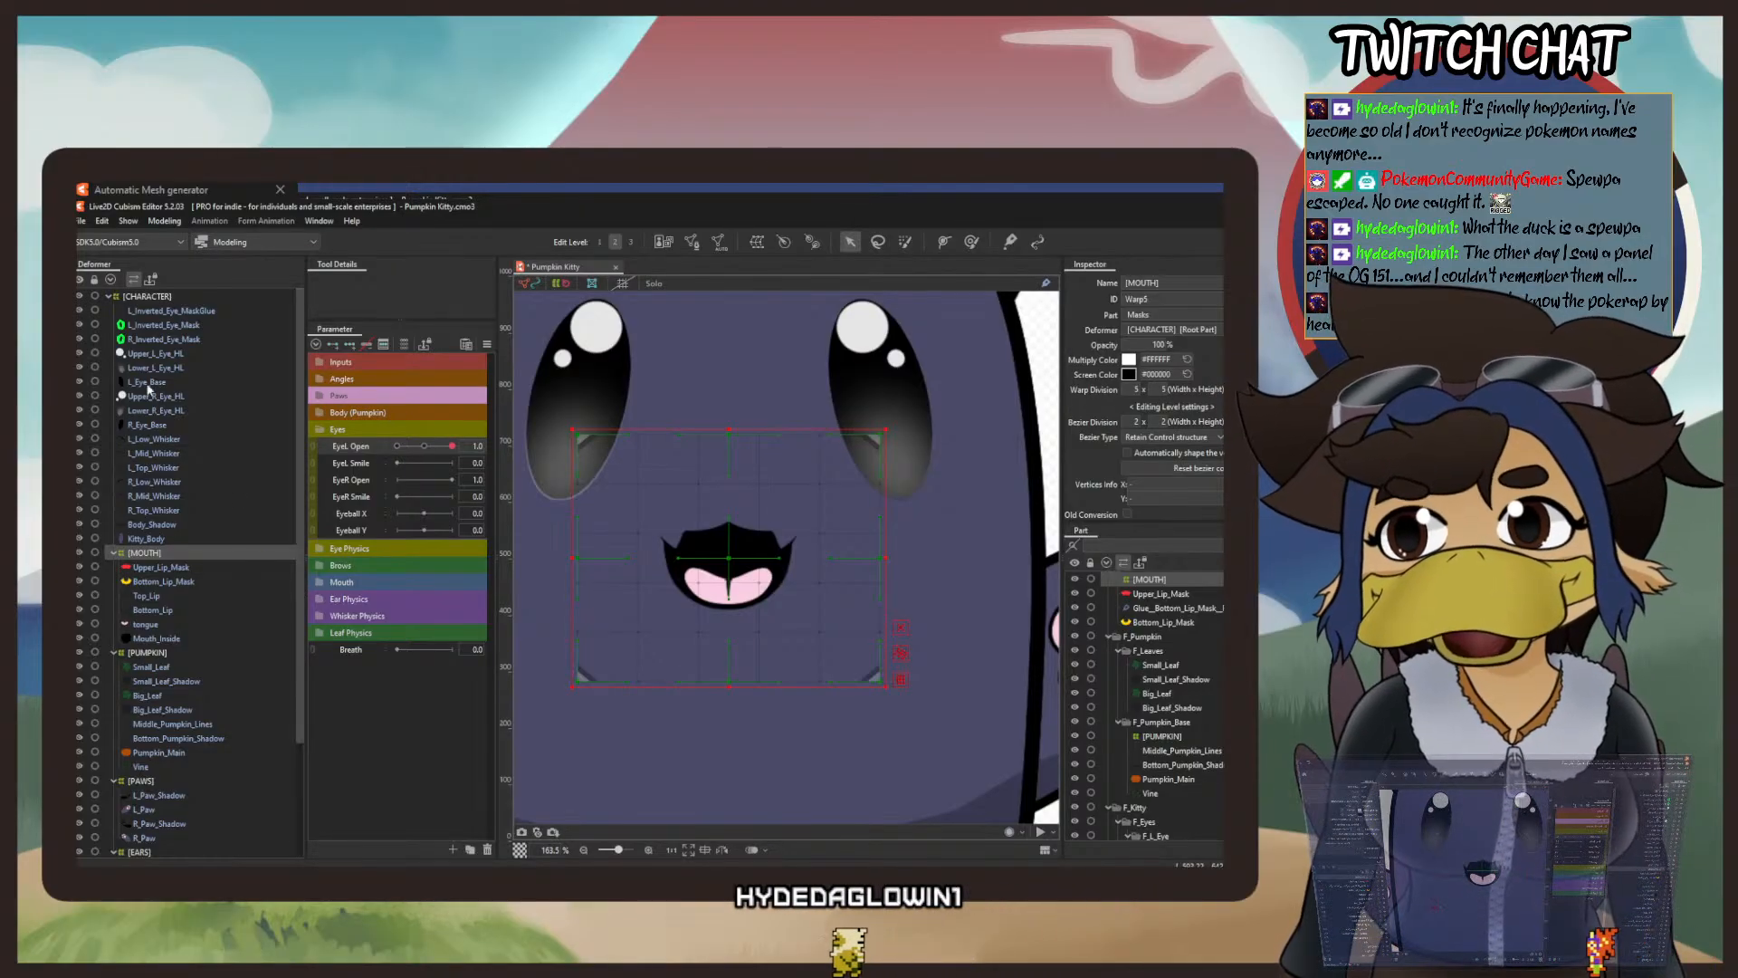
click(113, 552)
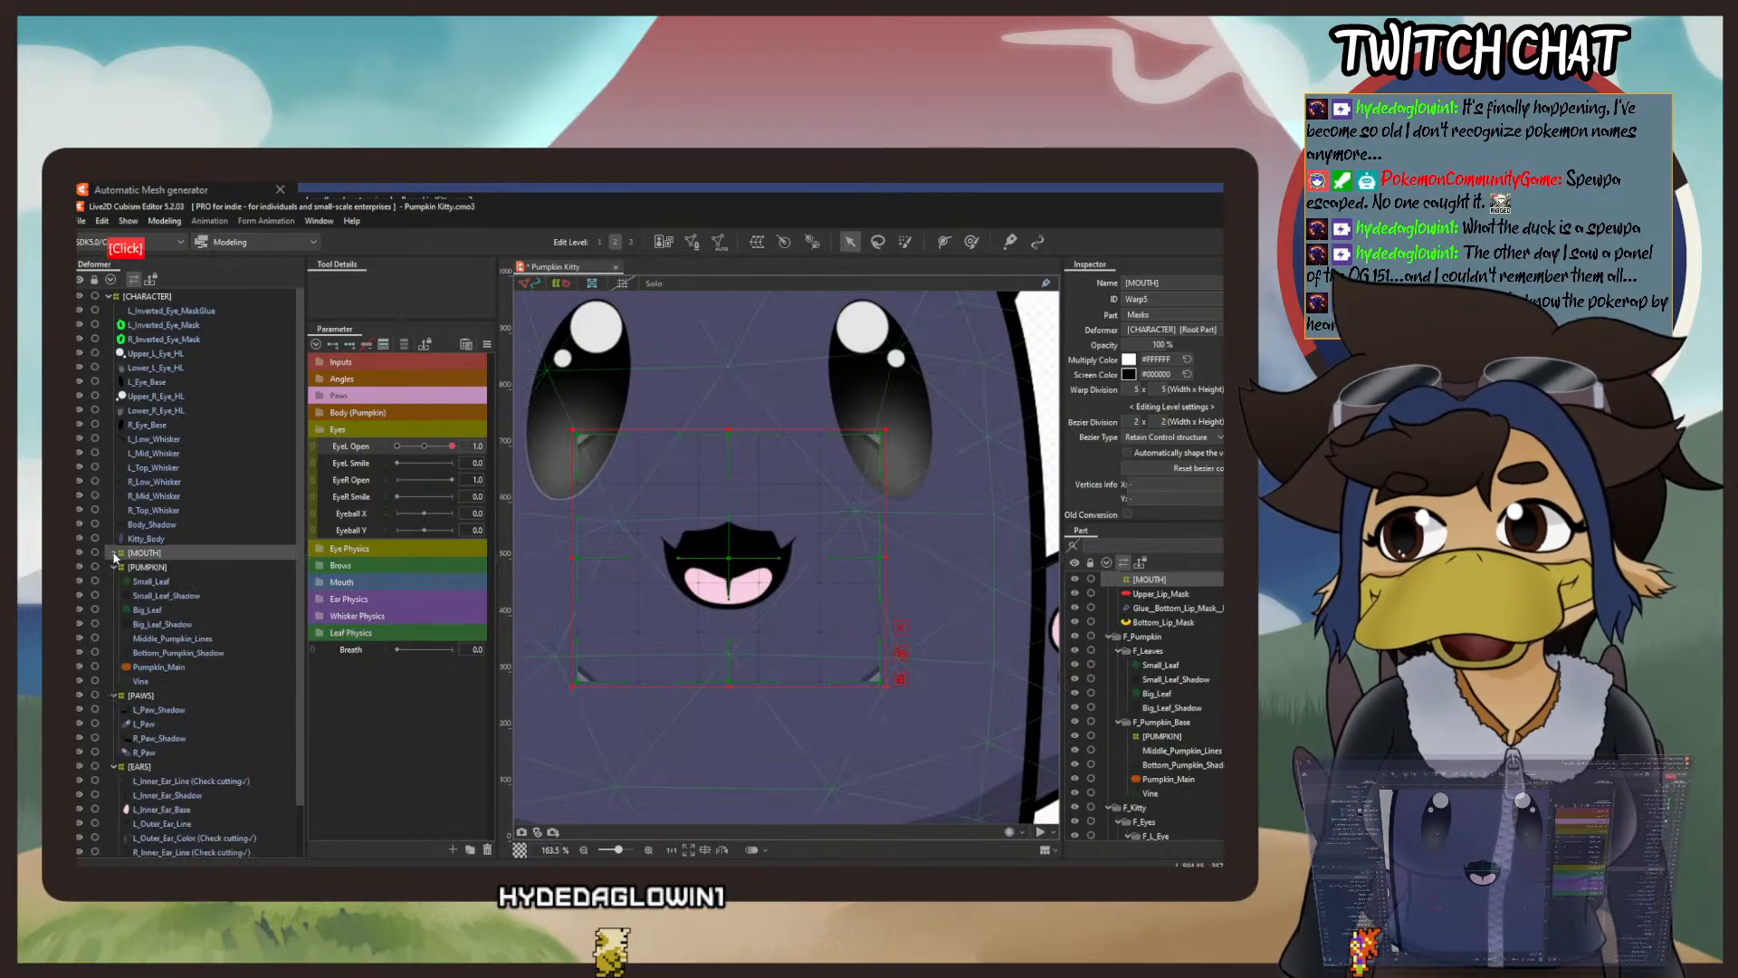
click(113, 566)
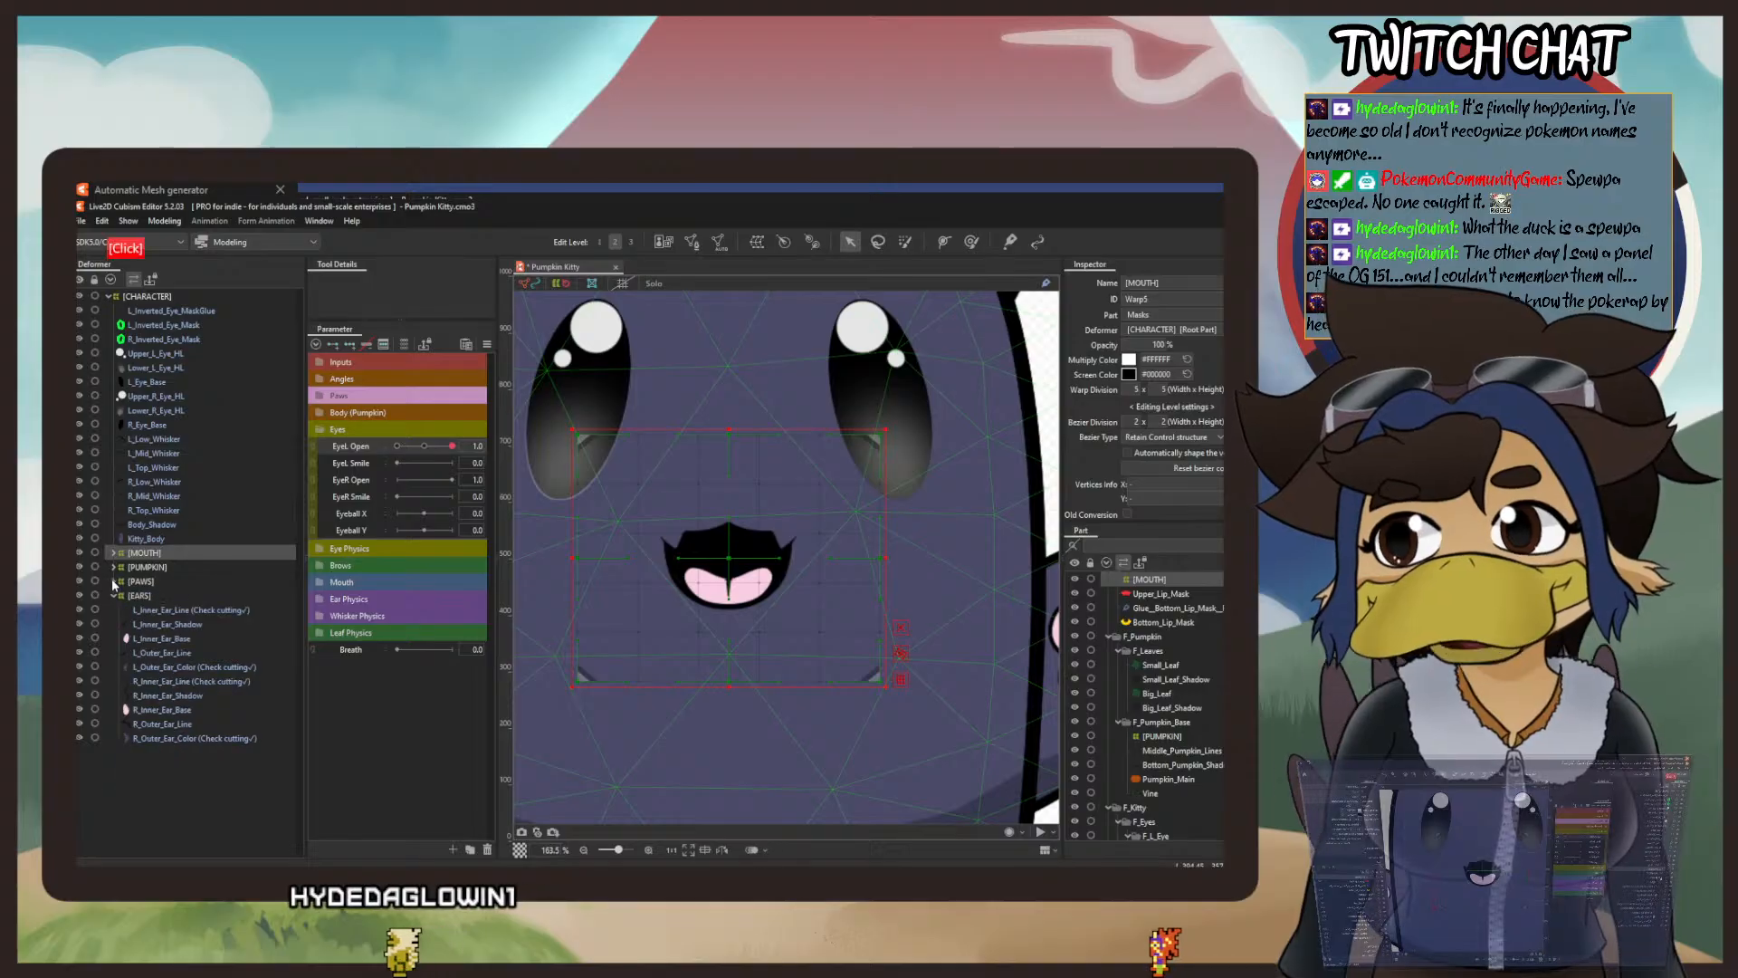
click(113, 581)
click(114, 595)
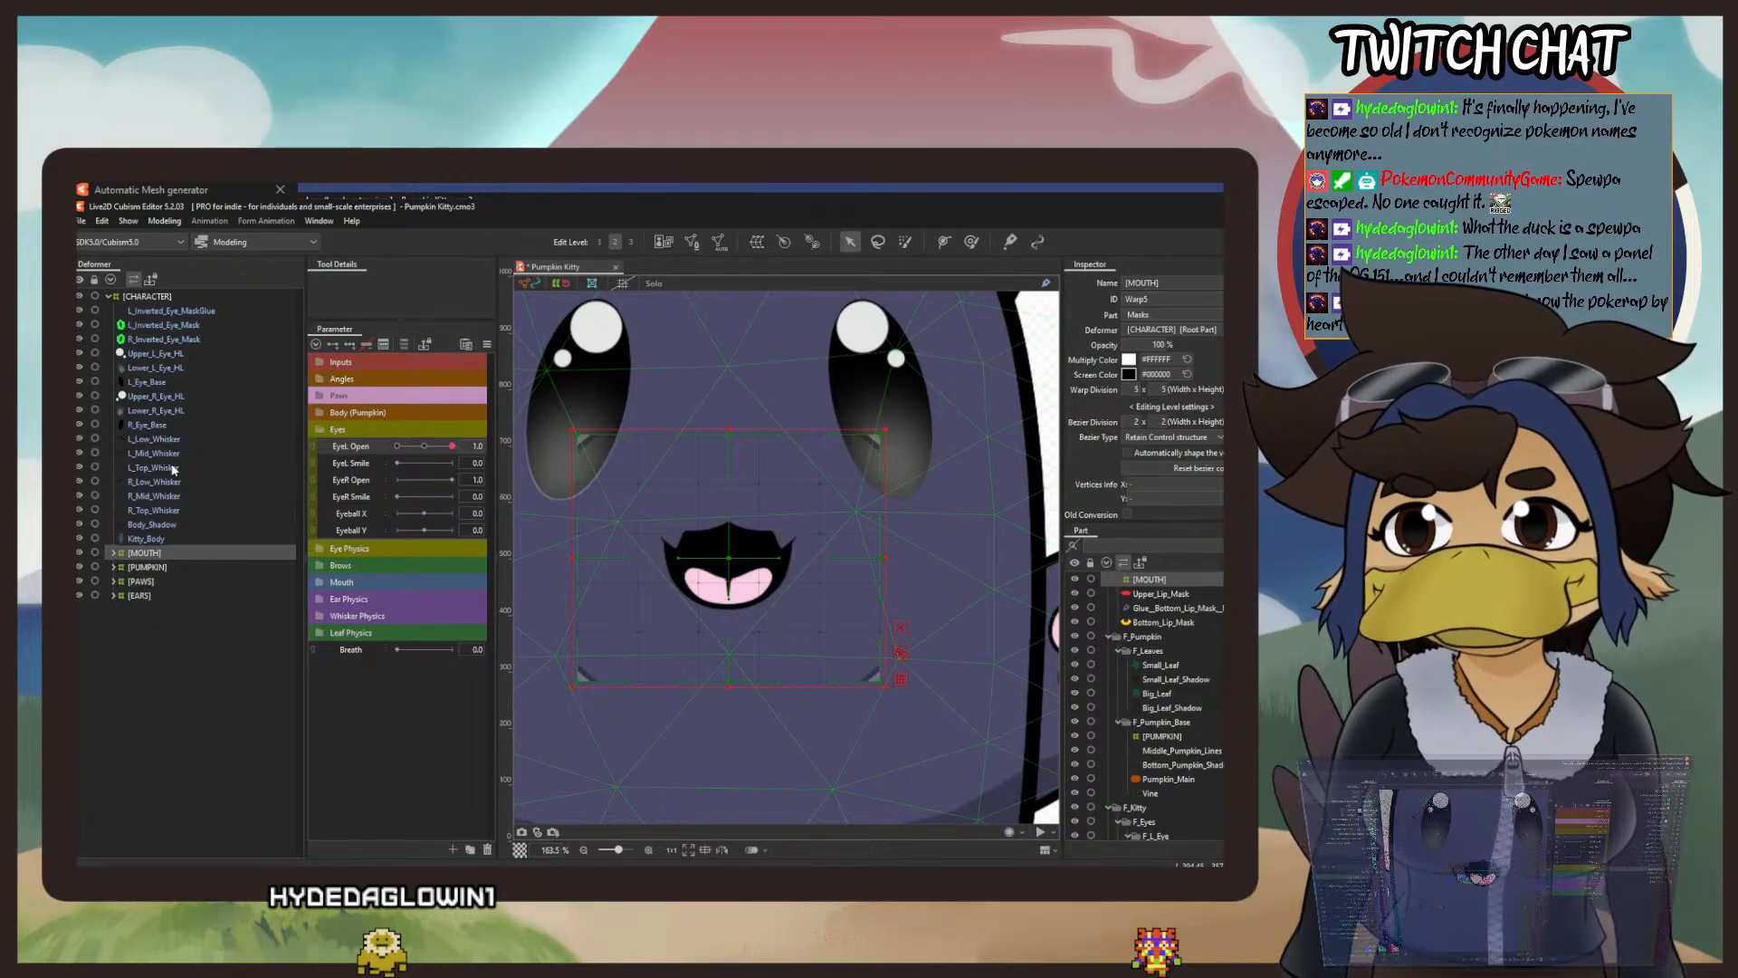
Create a parent warp deformer named [EYES] around the eye bases, highlights, inverted eye masks and mask glue.
click(154, 425)
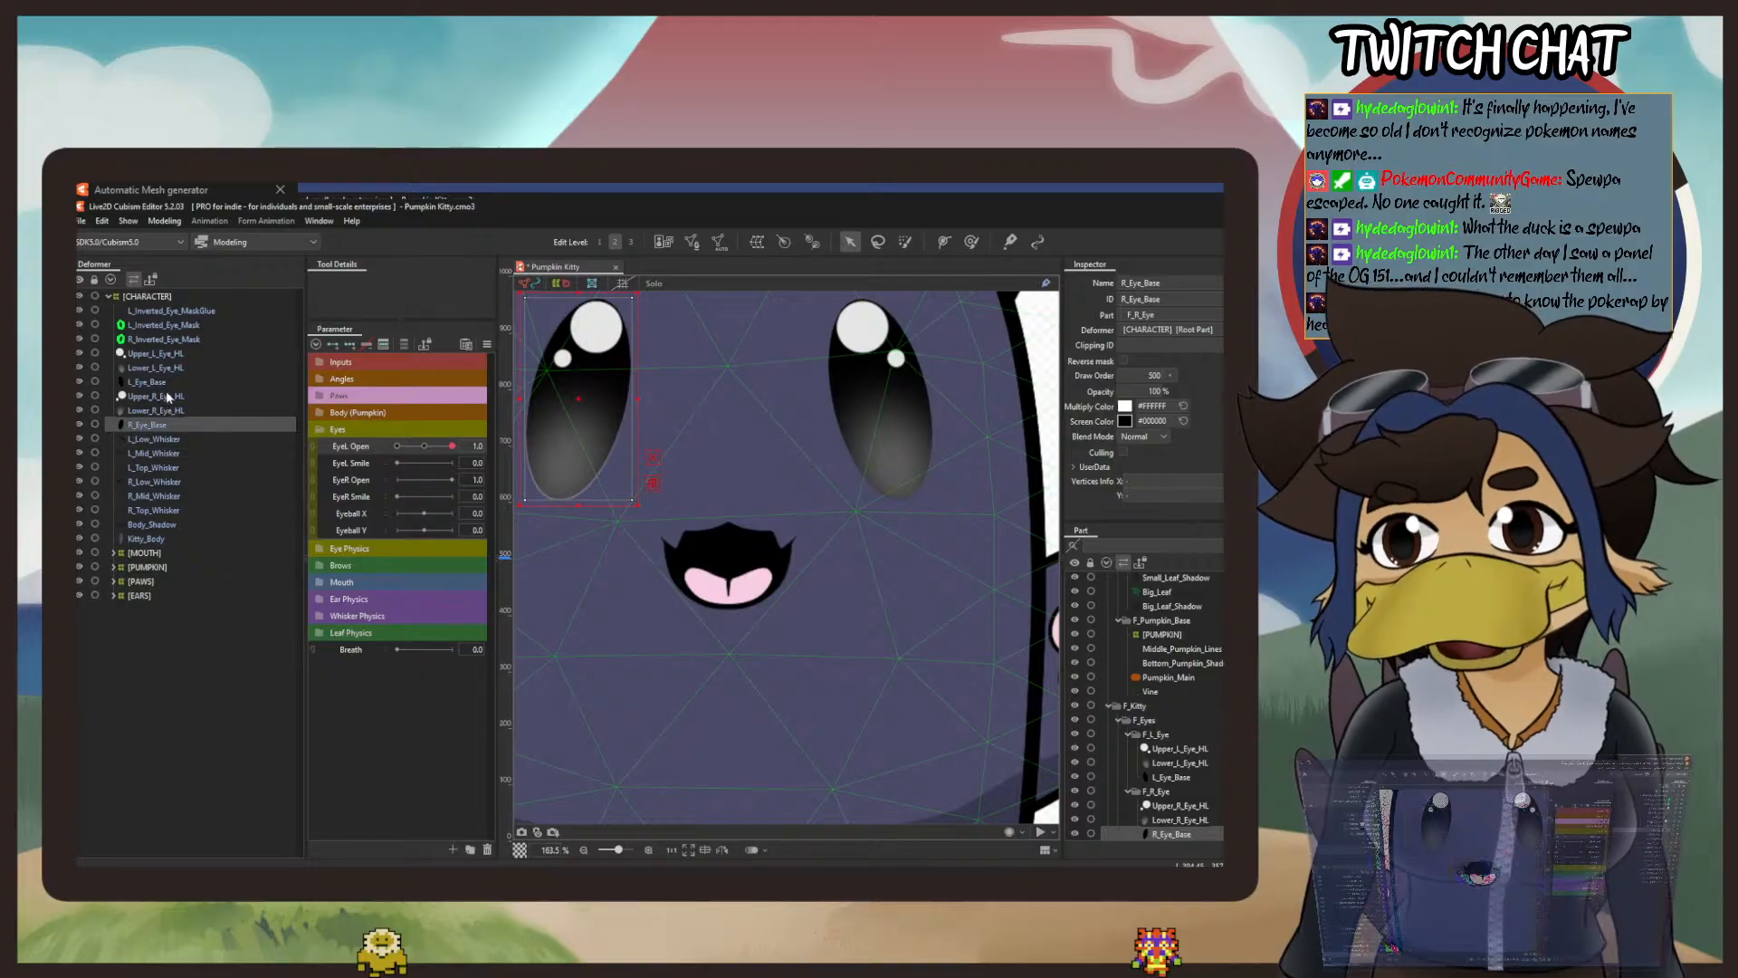
shift+click(163, 313)
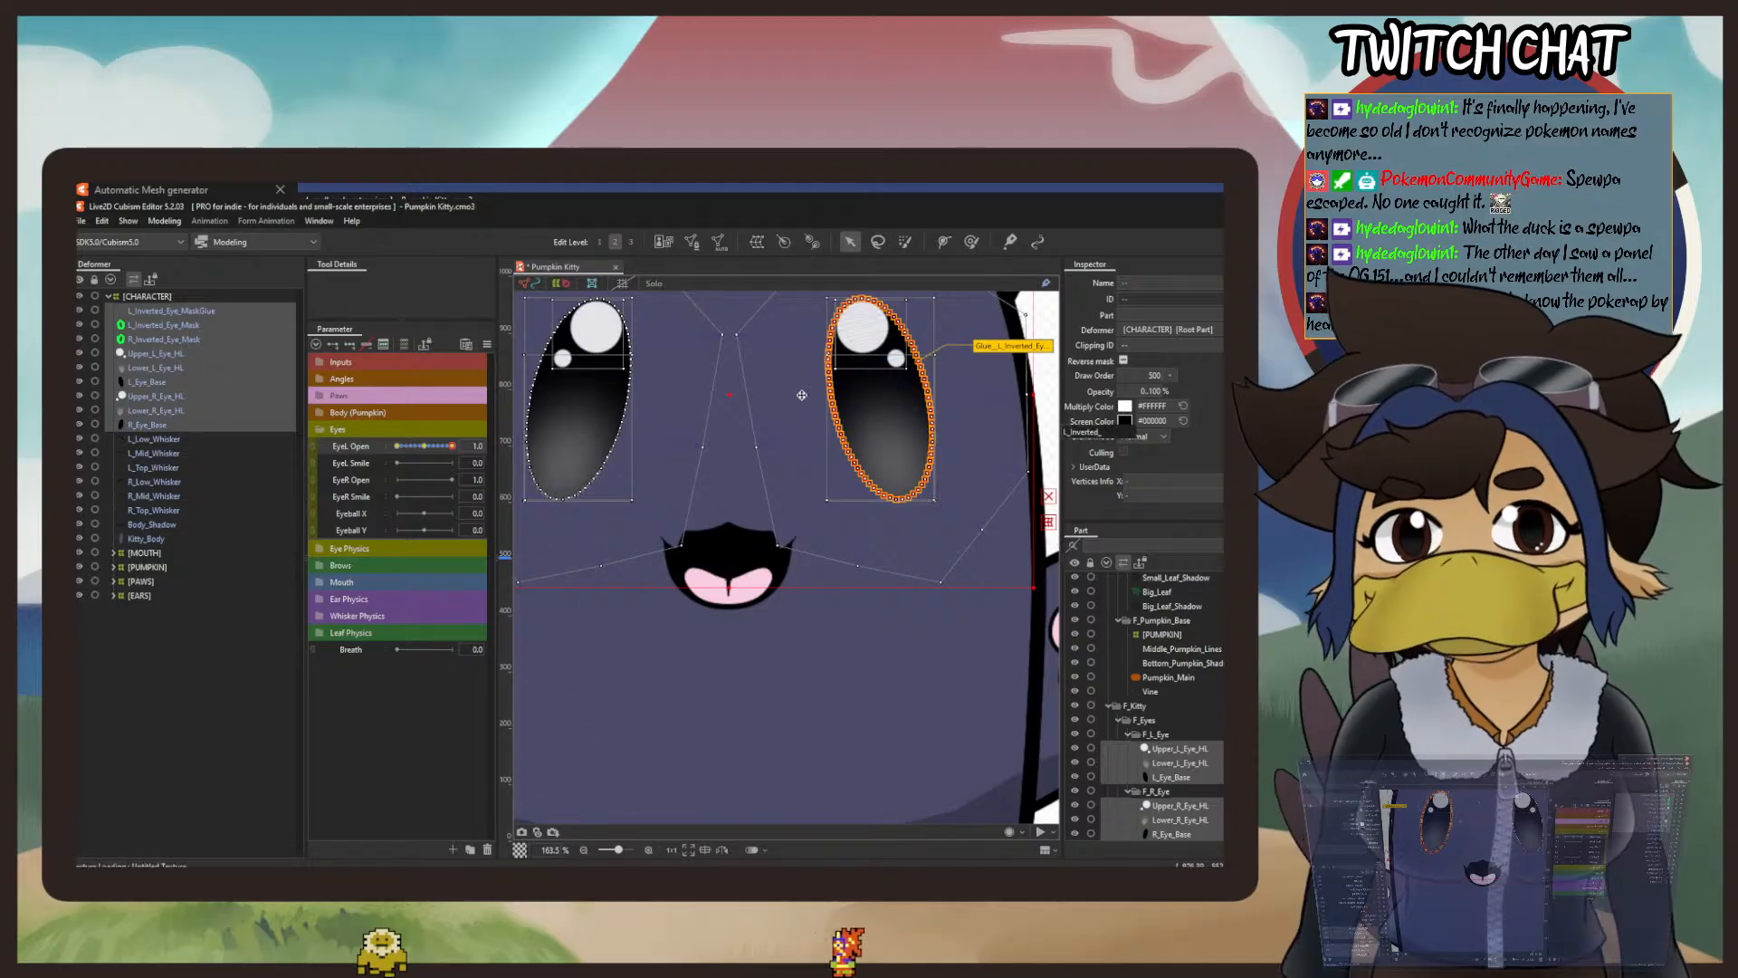
scroll(678, 607, down, 4)
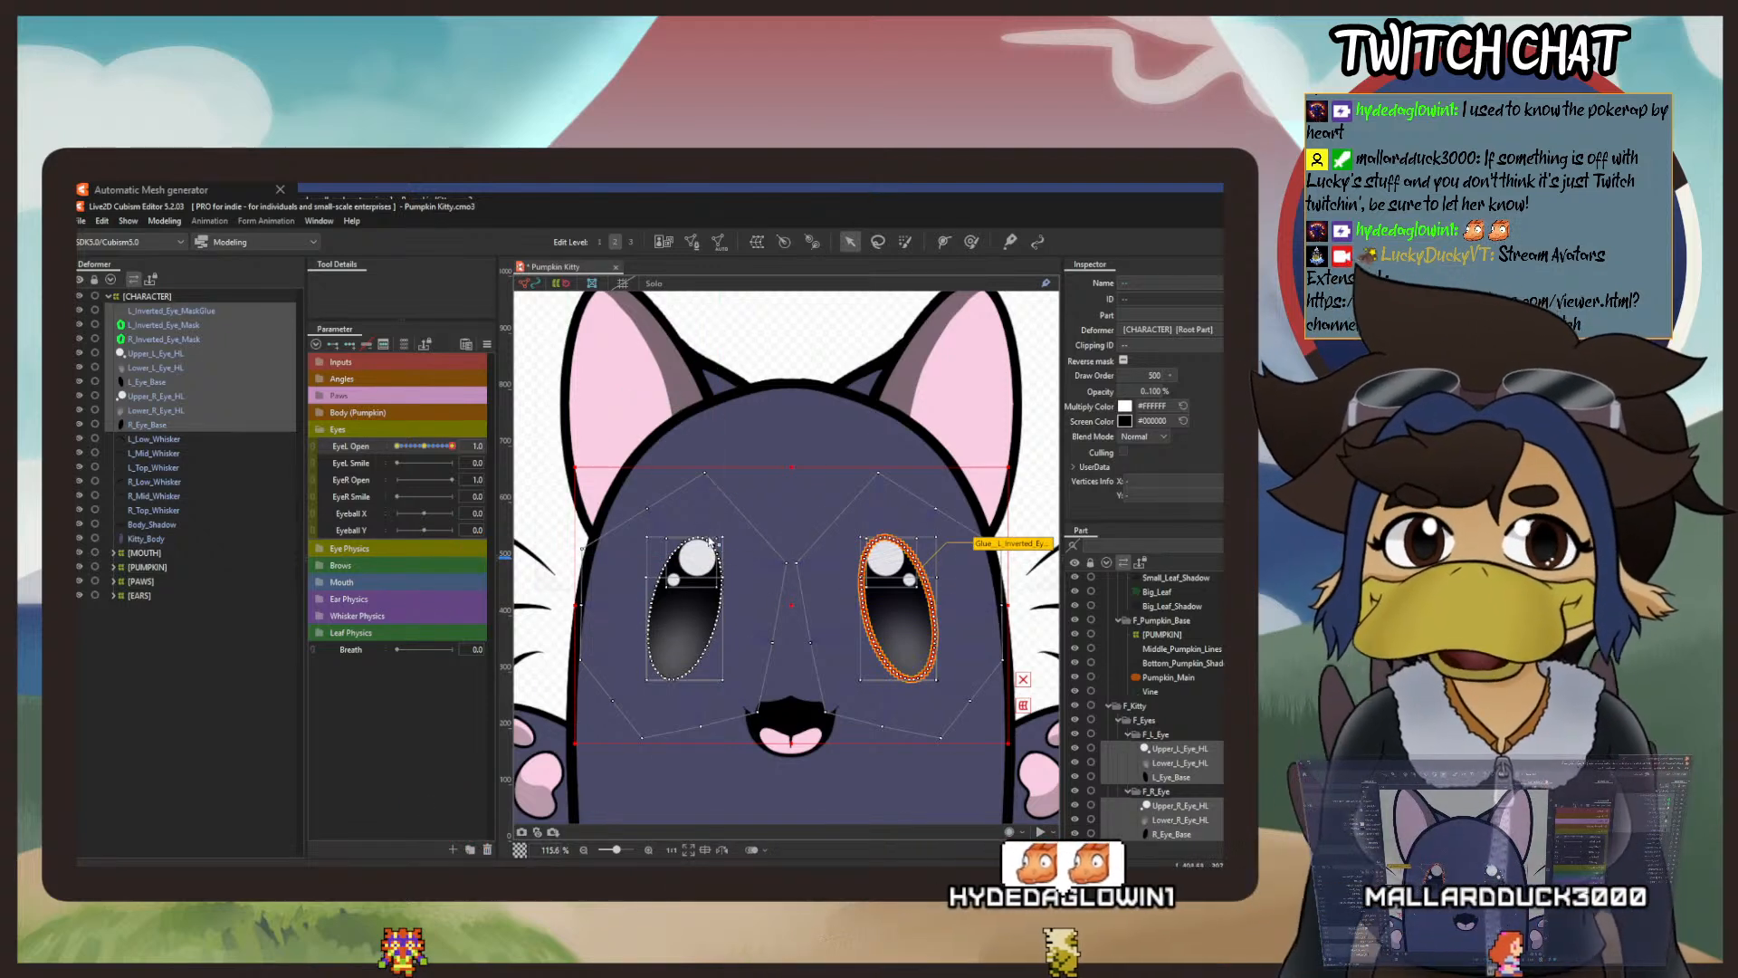
click(757, 245)
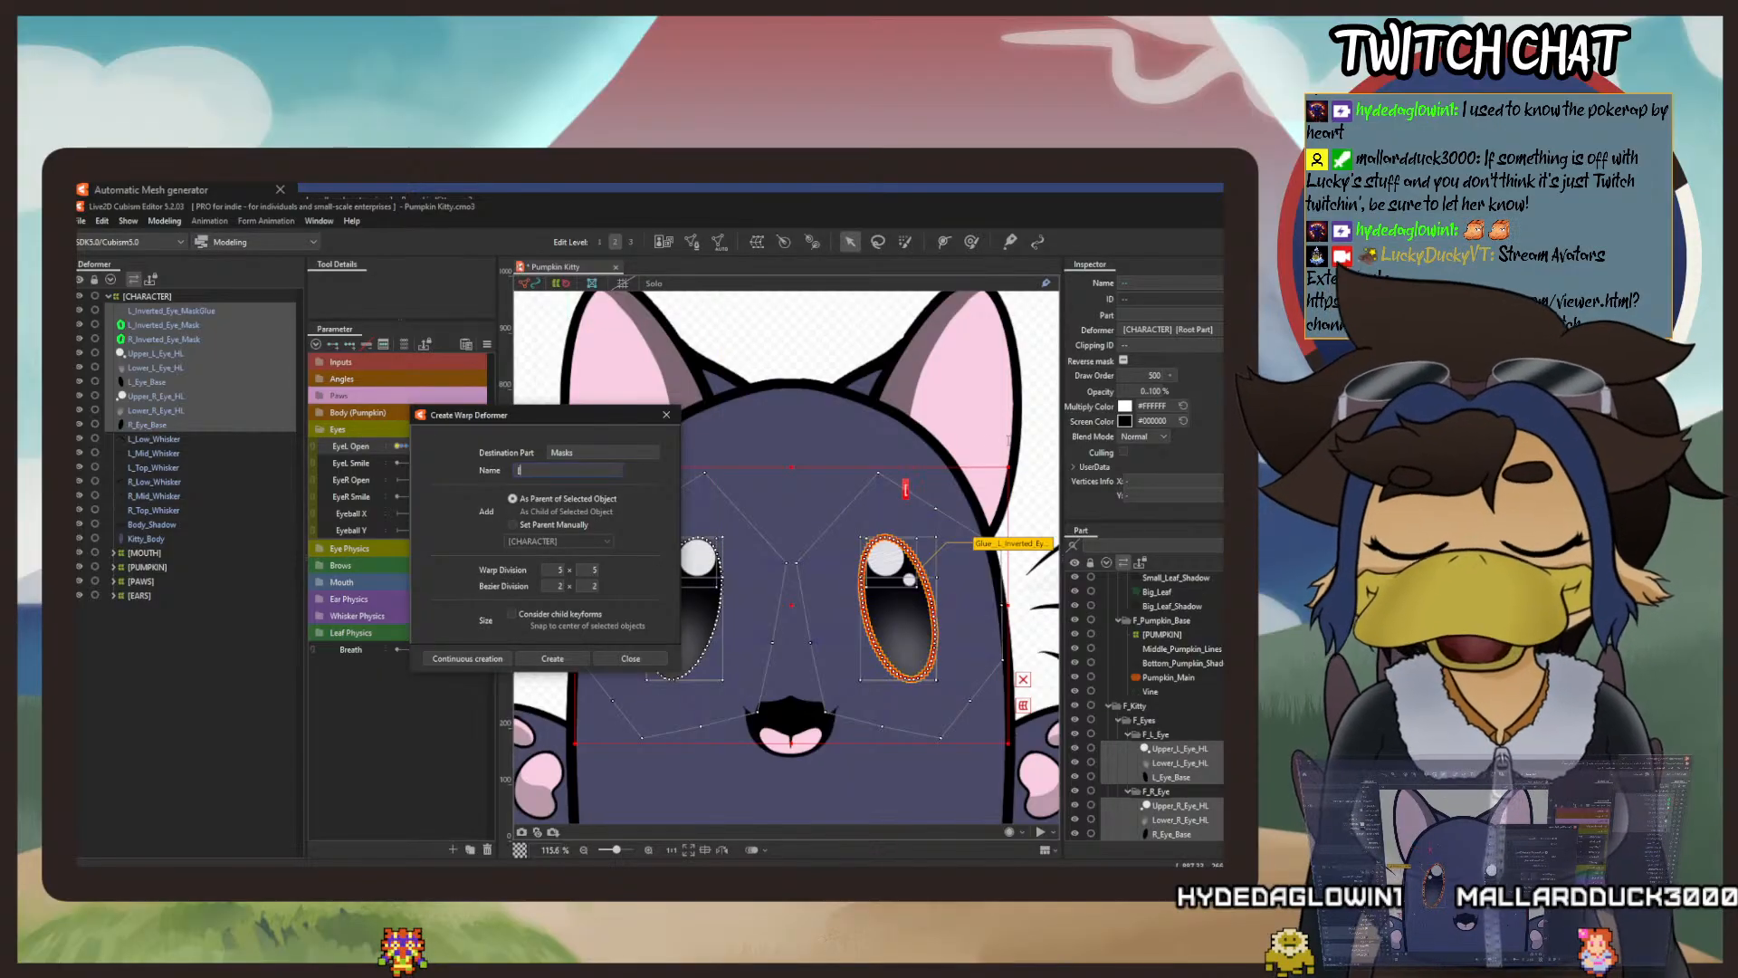
text(E)
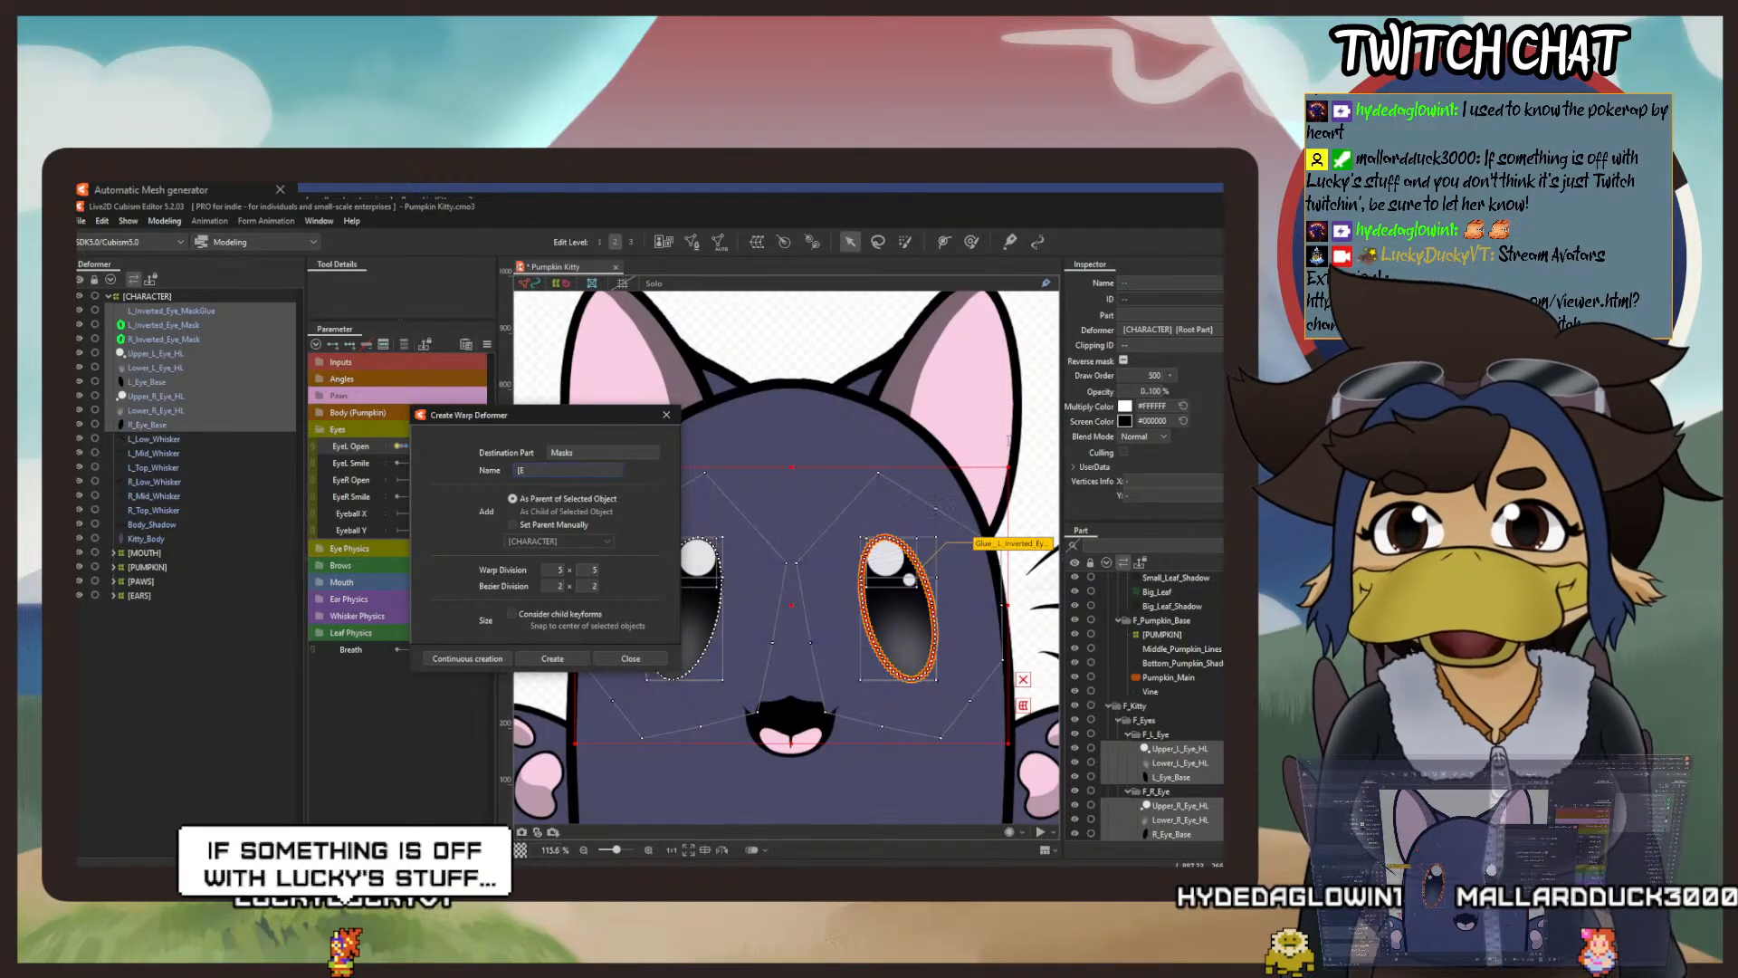
text(YES])
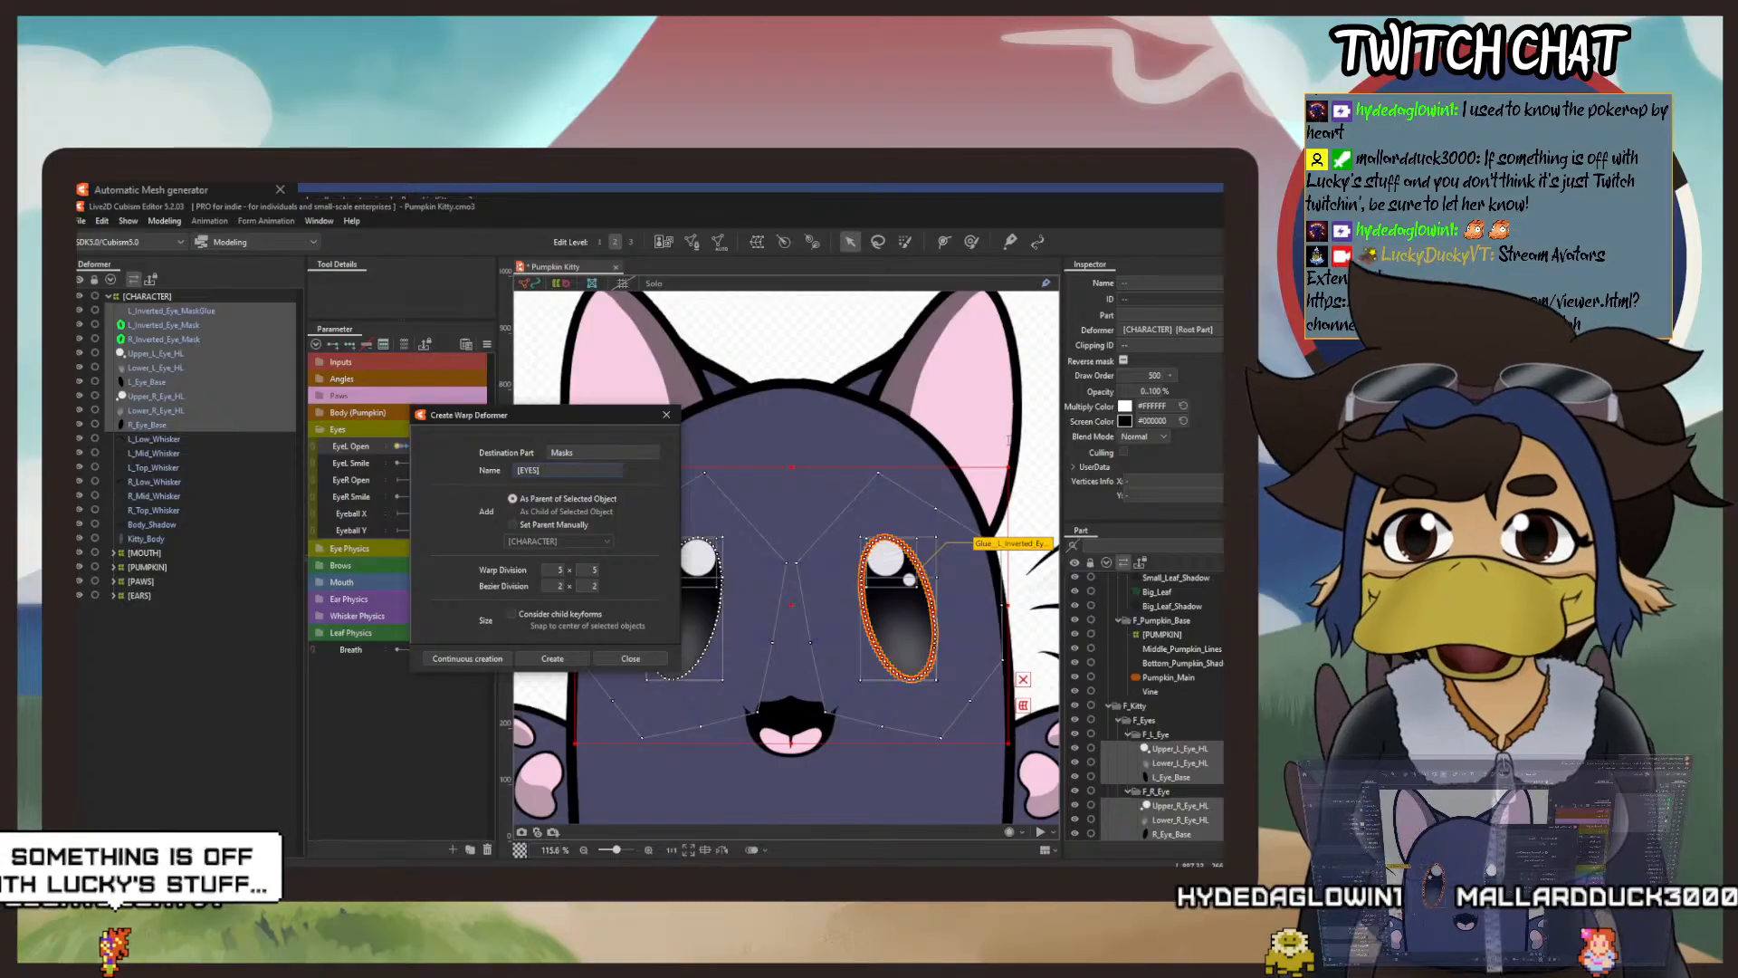
click(552, 658)
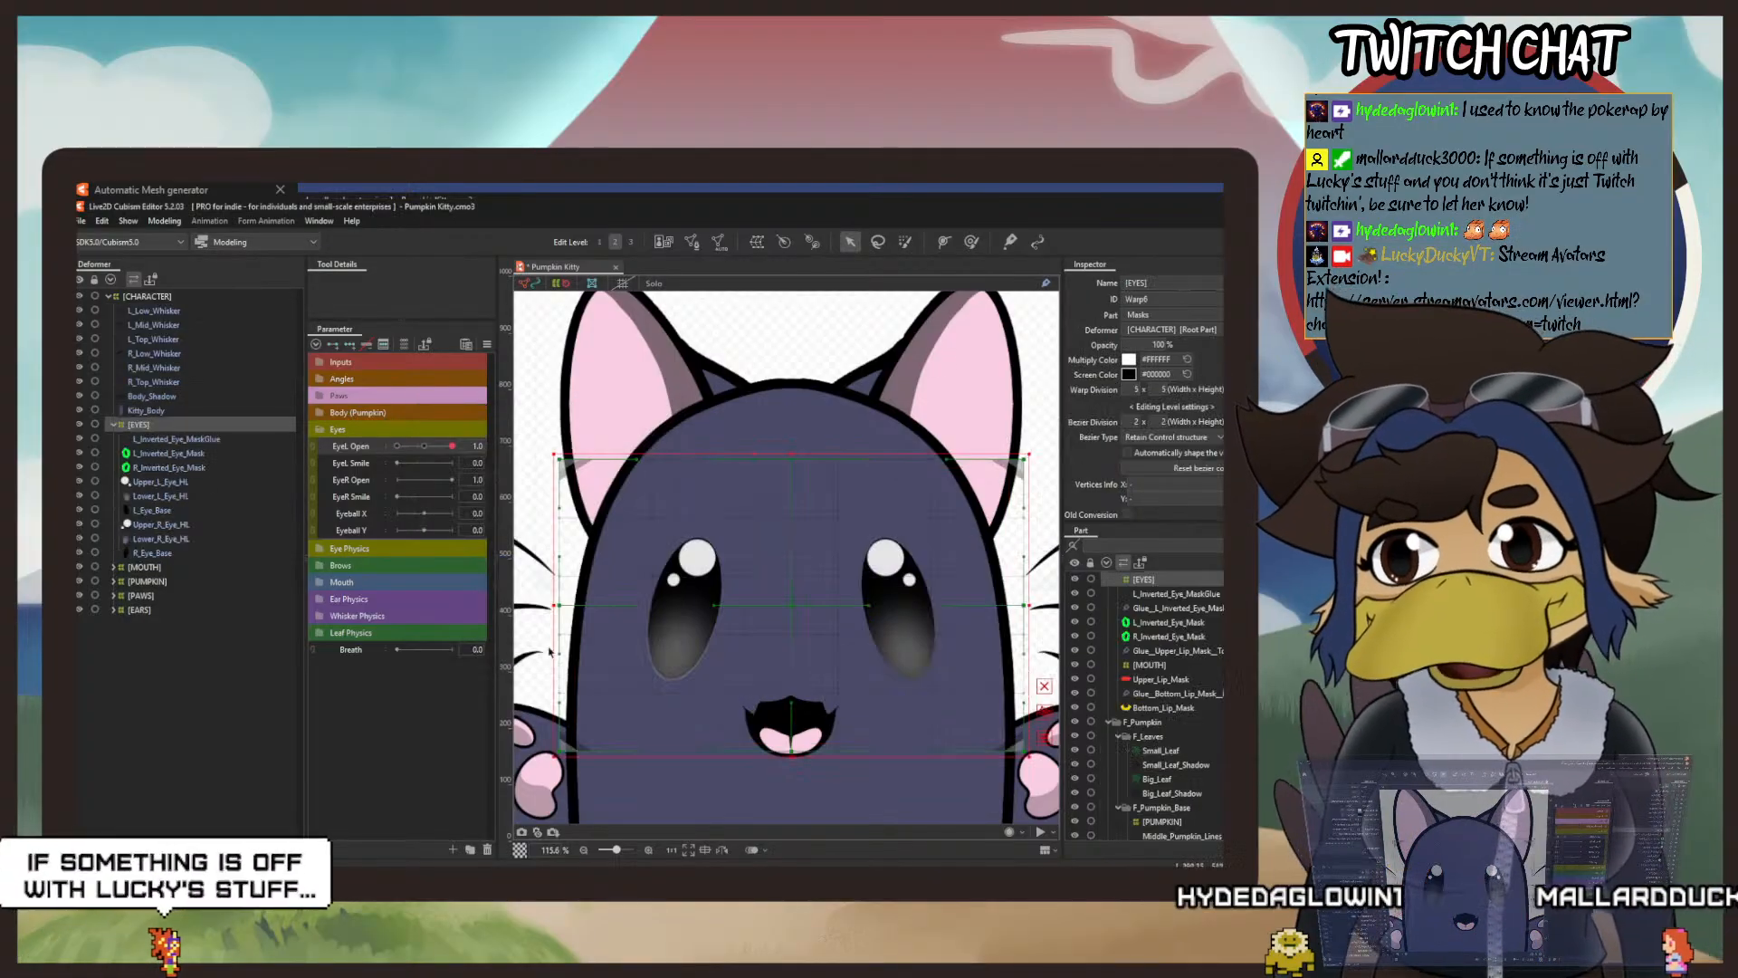
Try shifting the [EYES] warp deformer slightly and undo that movement.
mouse_move(790, 606)
mouse_down()
mouse_move(883, 570)
mouse_move(891, 625)
mouse_move(891, 551)
mouse_move(820, 634)
mouse_move(845, 658)
mouse_move(831, 613)
mouse_move(805, 608)
mouse_up()
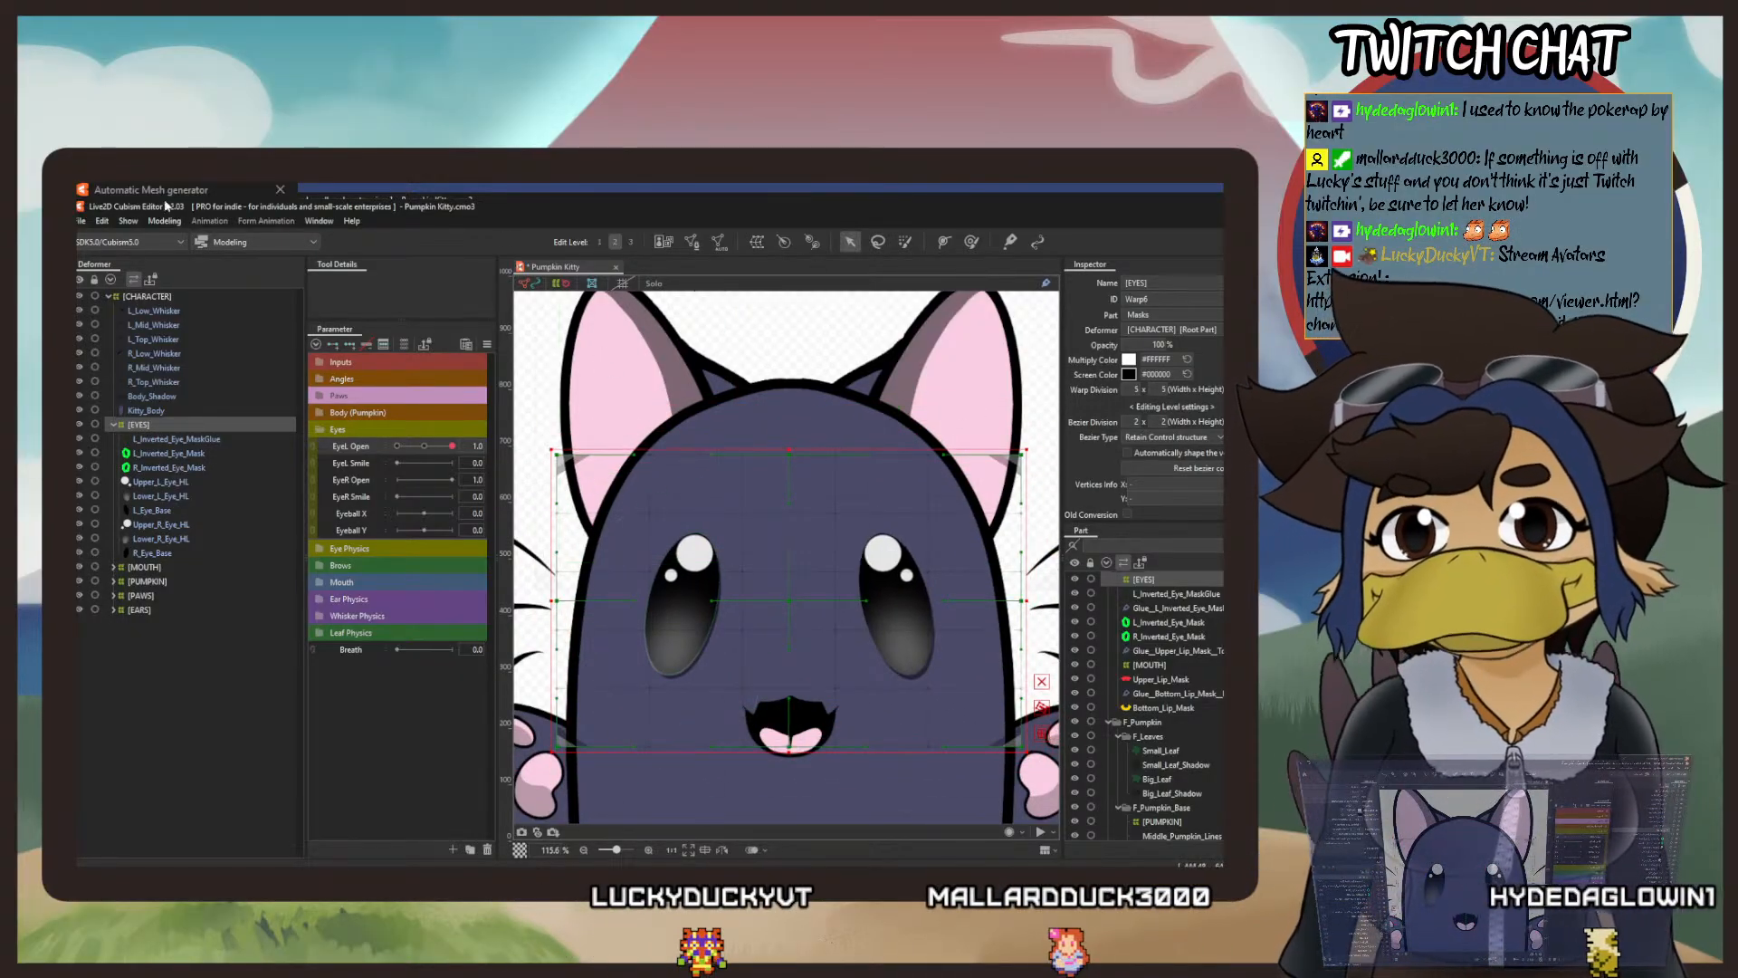
click(102, 221)
click(116, 238)
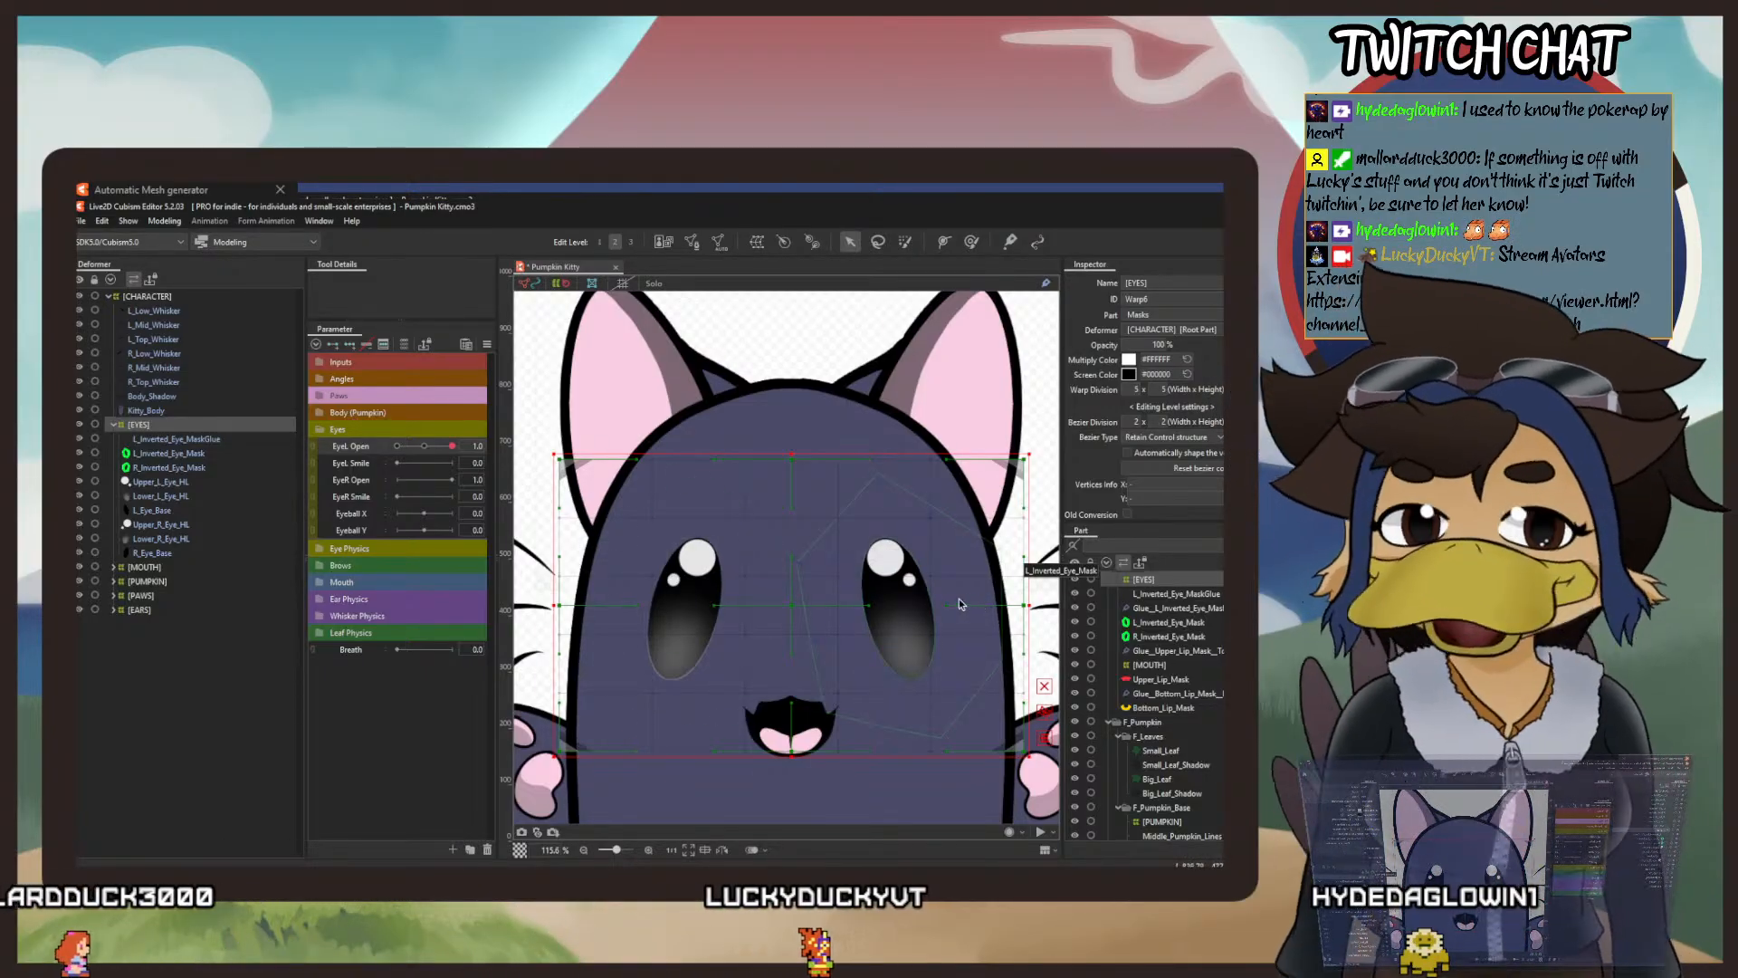
Create a parent warp deformer named [KITTY_BODY_MAIN] around Kitty_Body and Body_Shadow.
click(150, 410)
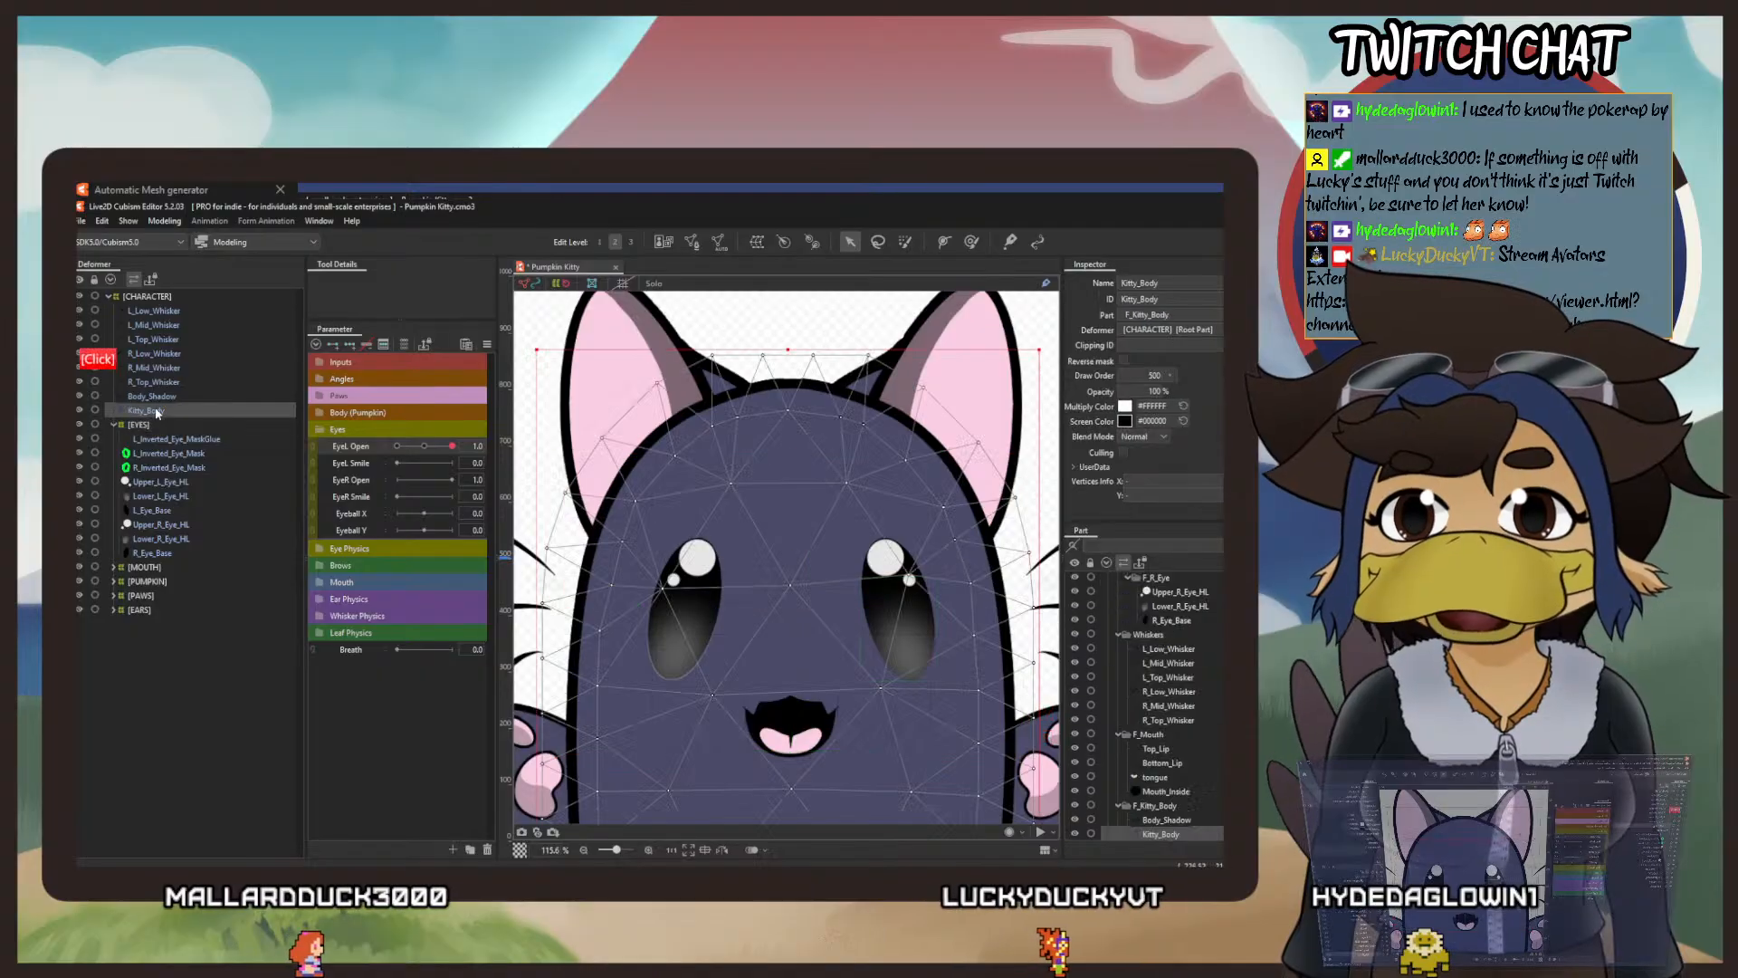
scroll(863, 512, down, 3)
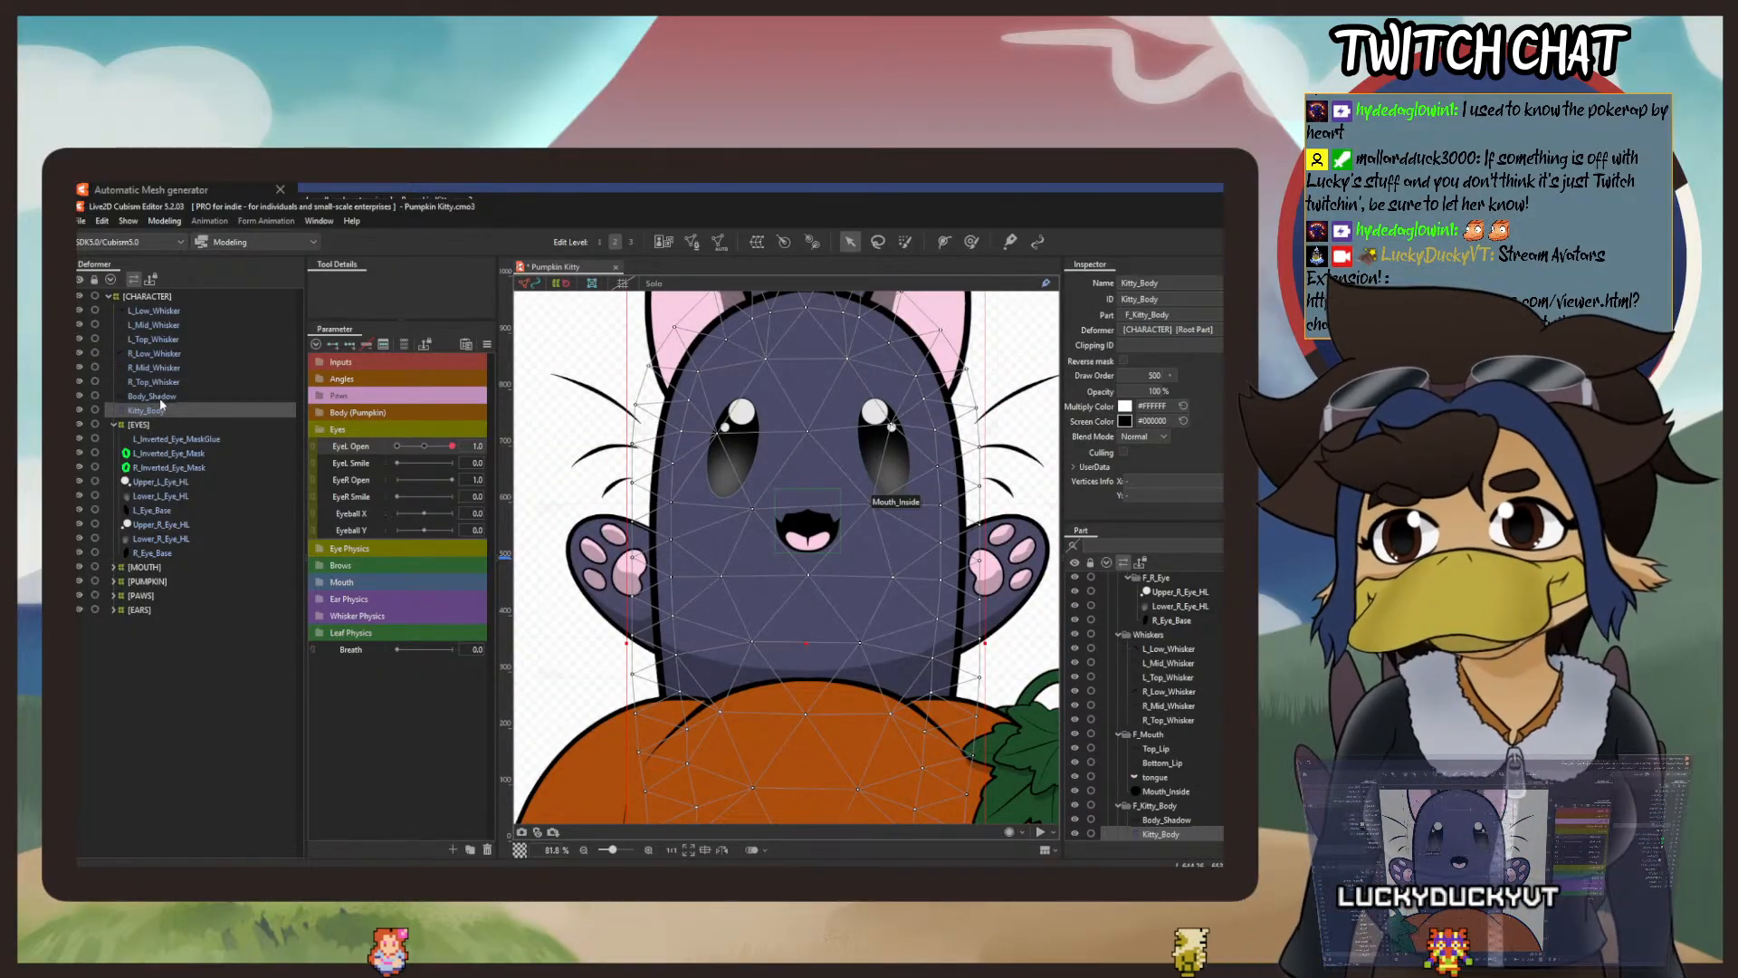
ctrl+click(156, 396)
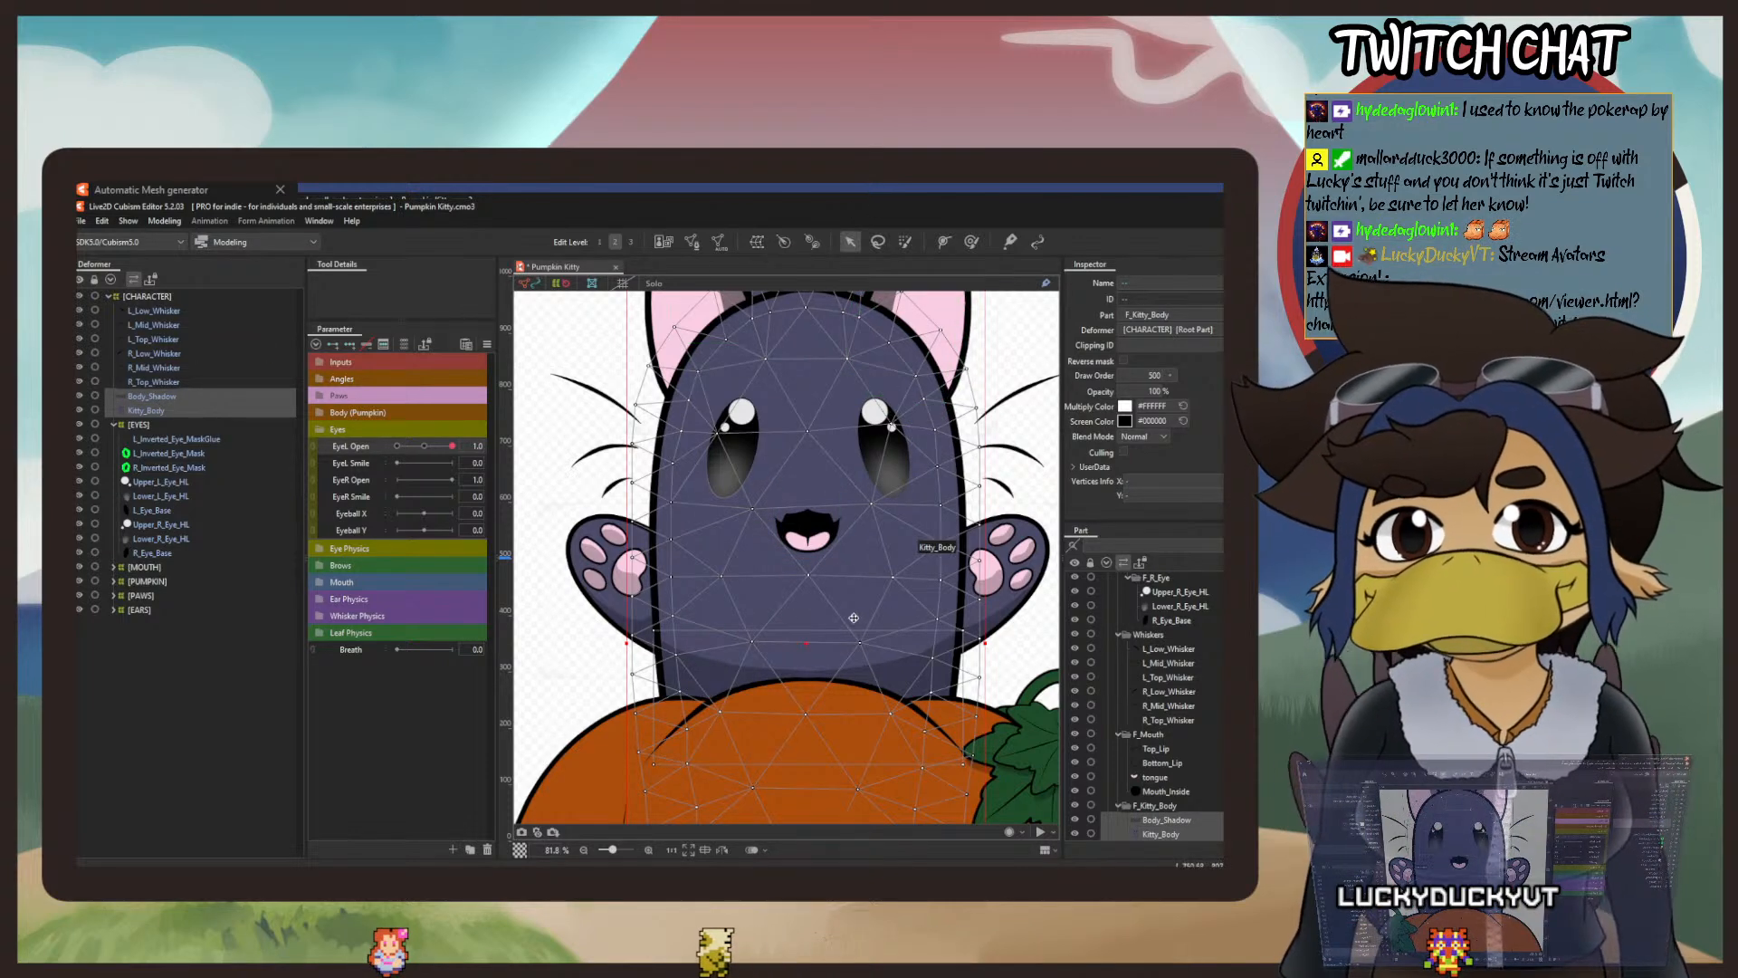
click(757, 241)
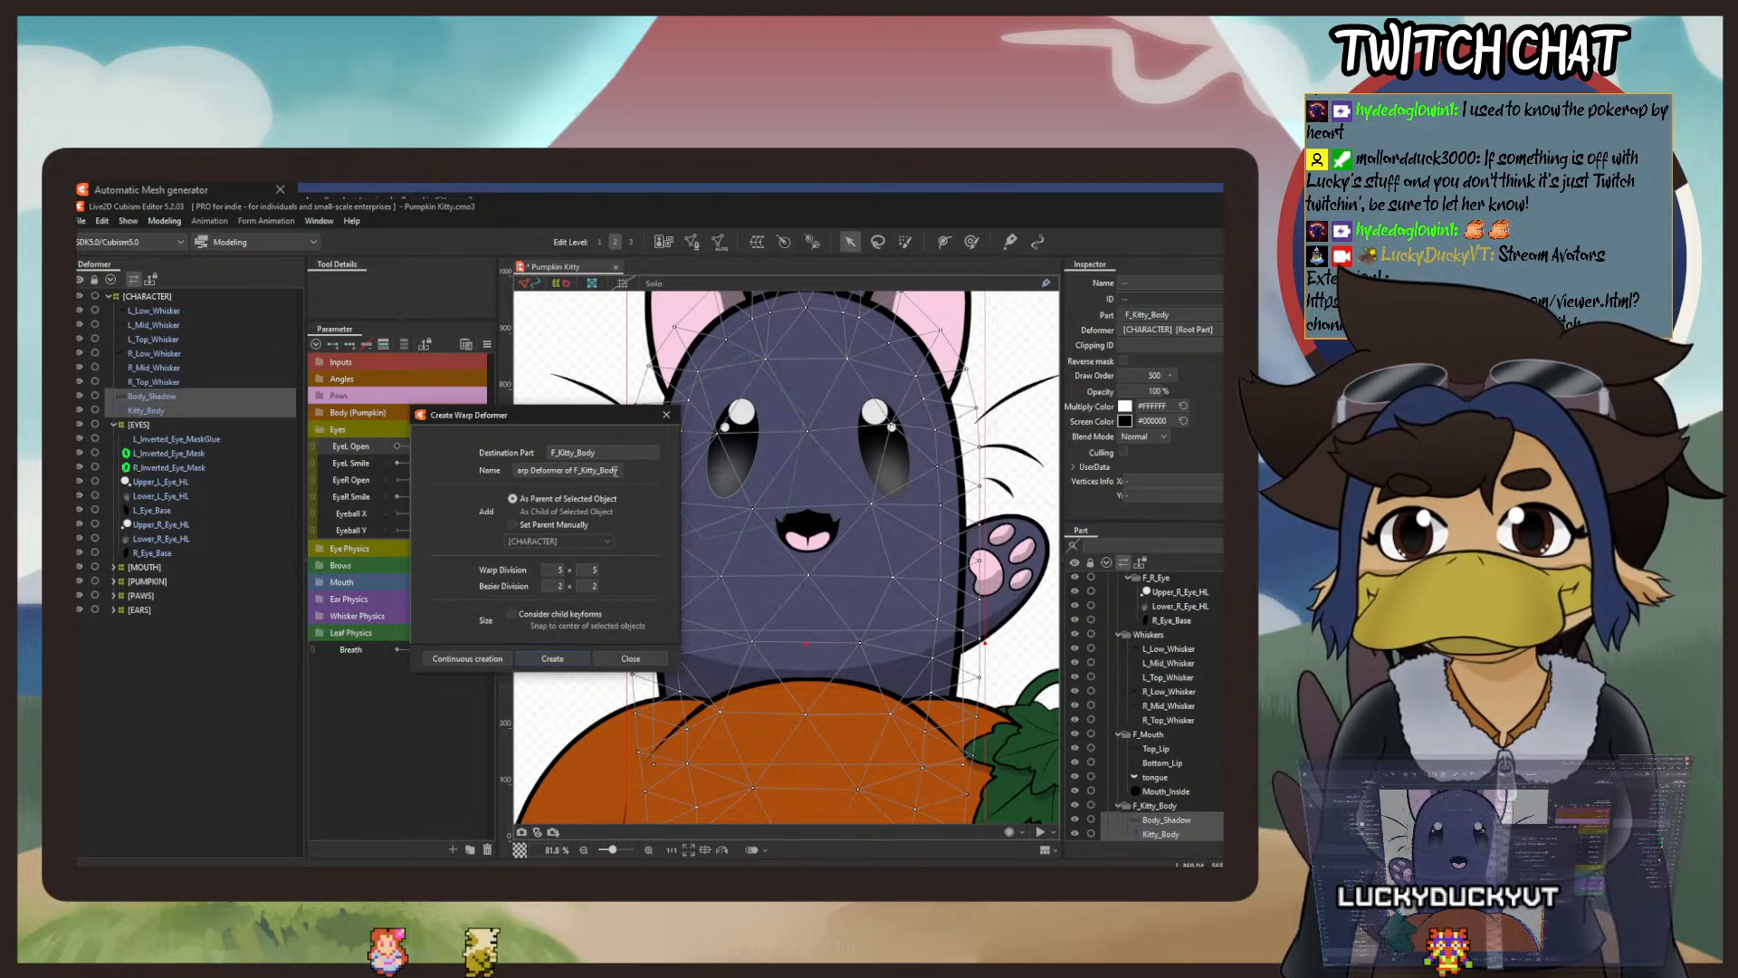
drag(614, 470, 447, 465)
text([)
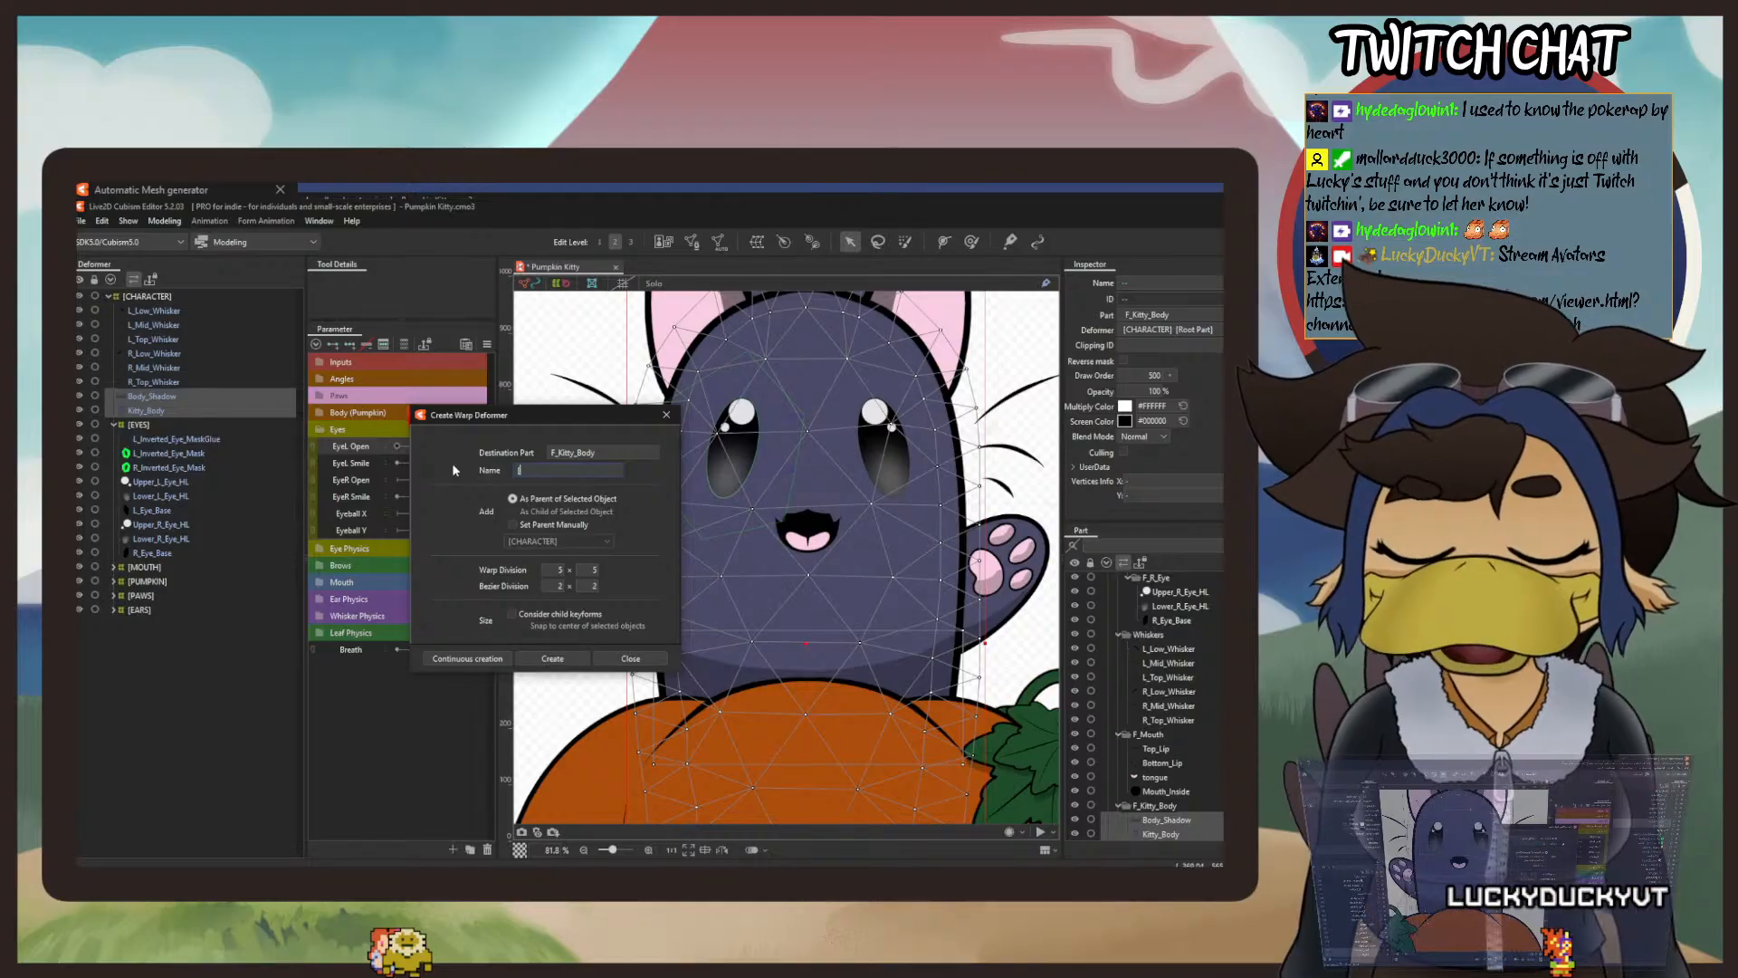
text(KITTY)
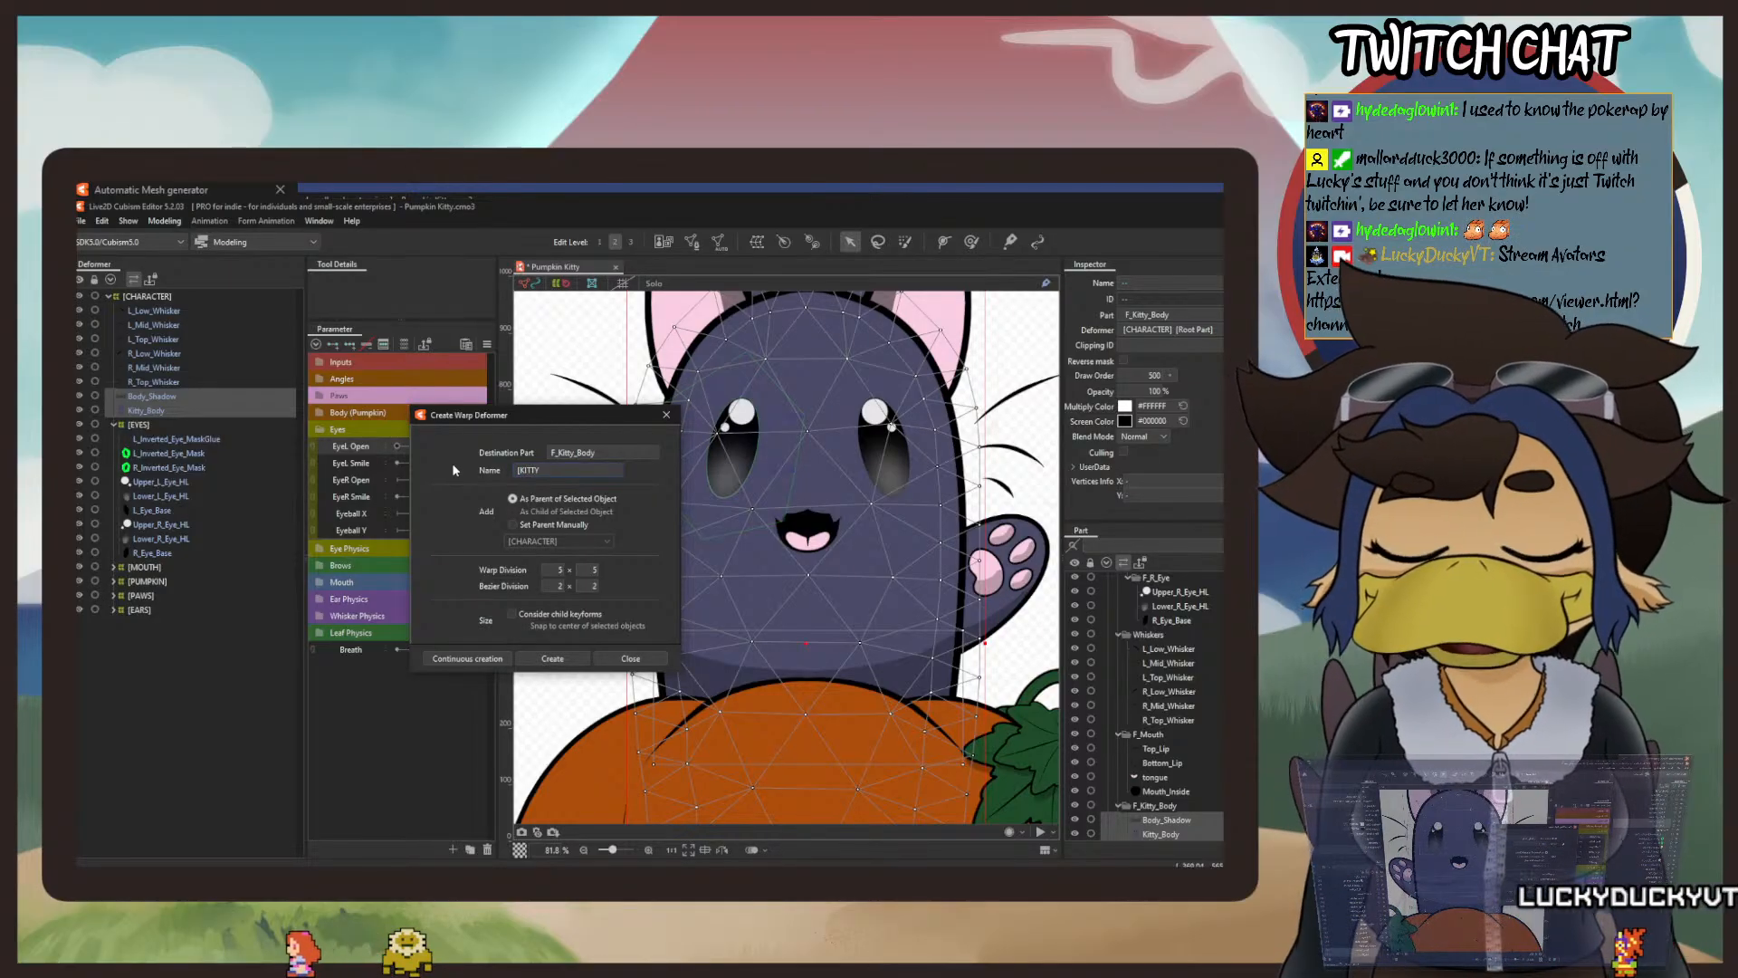
text(_BODY)
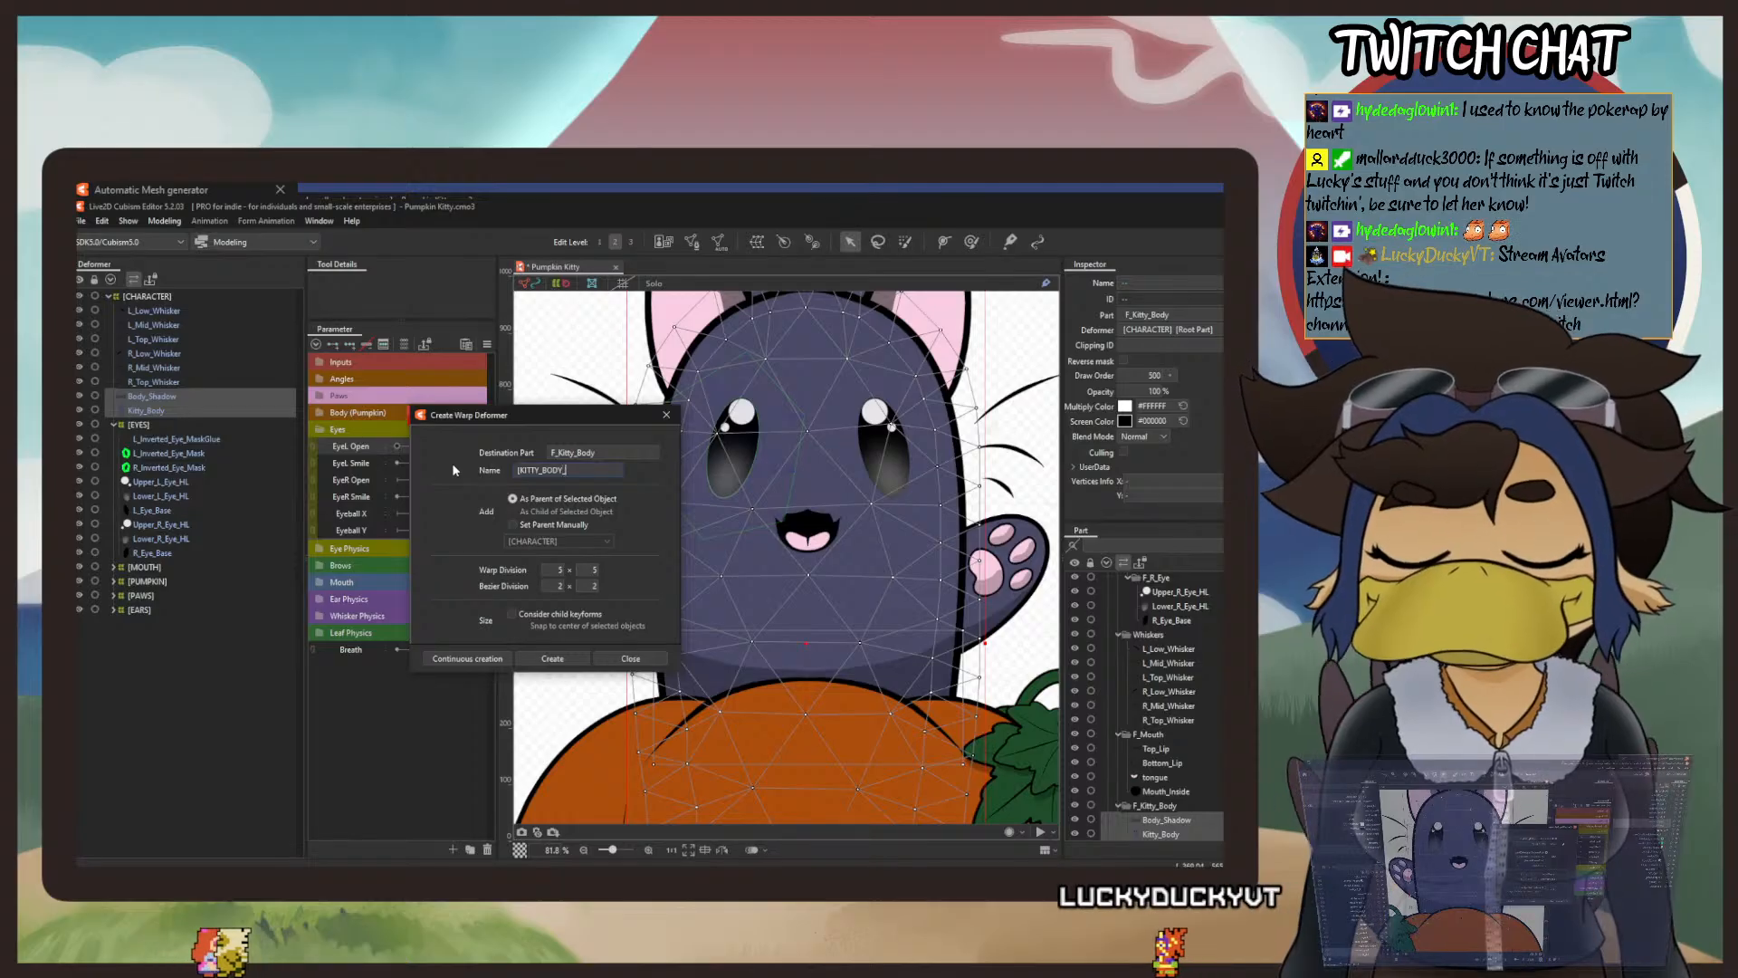
text(_MAIN])
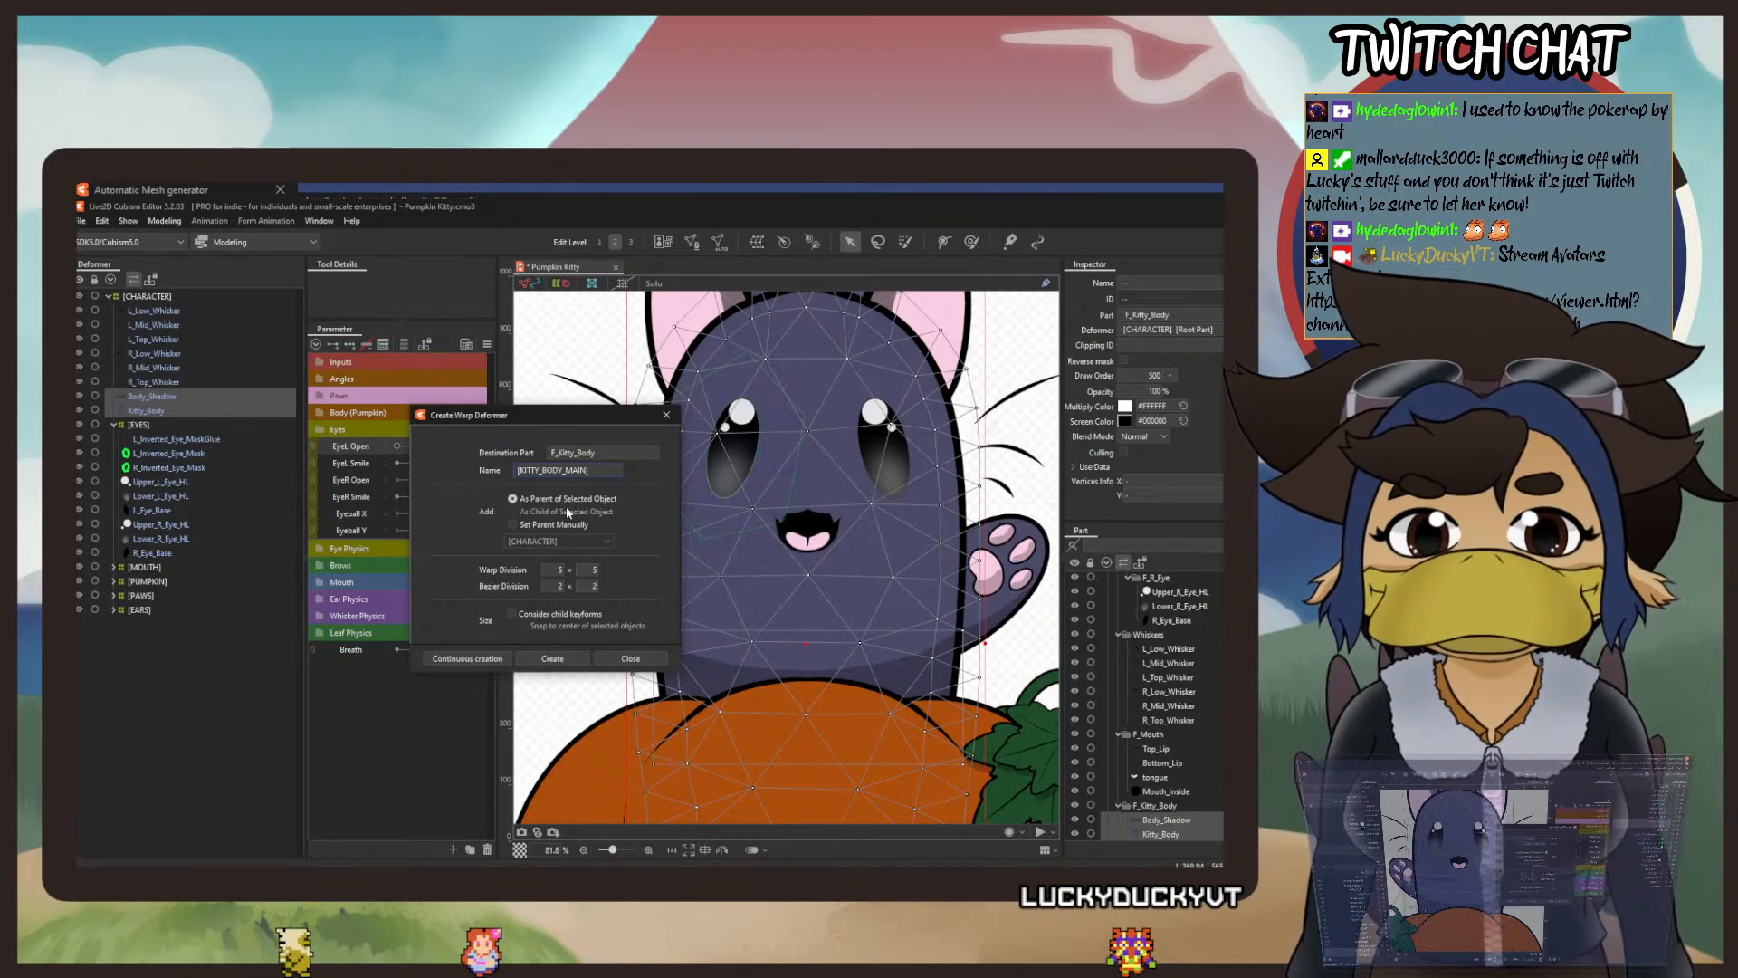
click(558, 662)
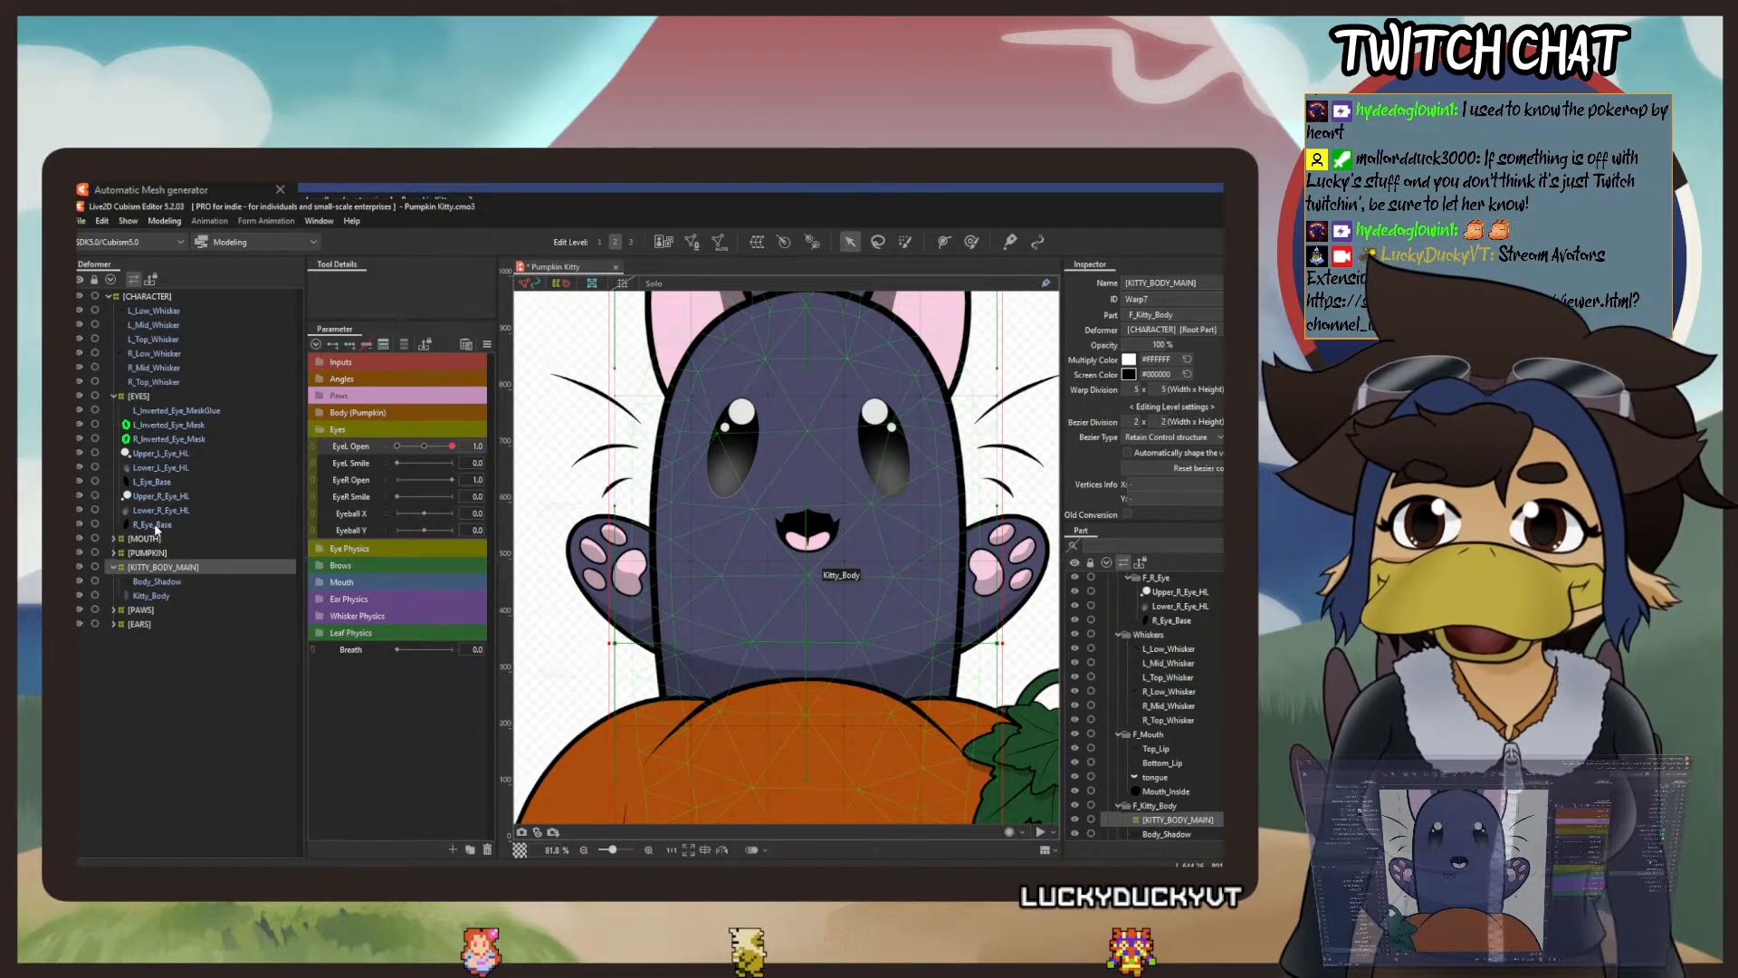
Collapse the [EYES] group and create a parent warp deformer named [WHISKERS] around all six left and right whiskers.
click(113, 397)
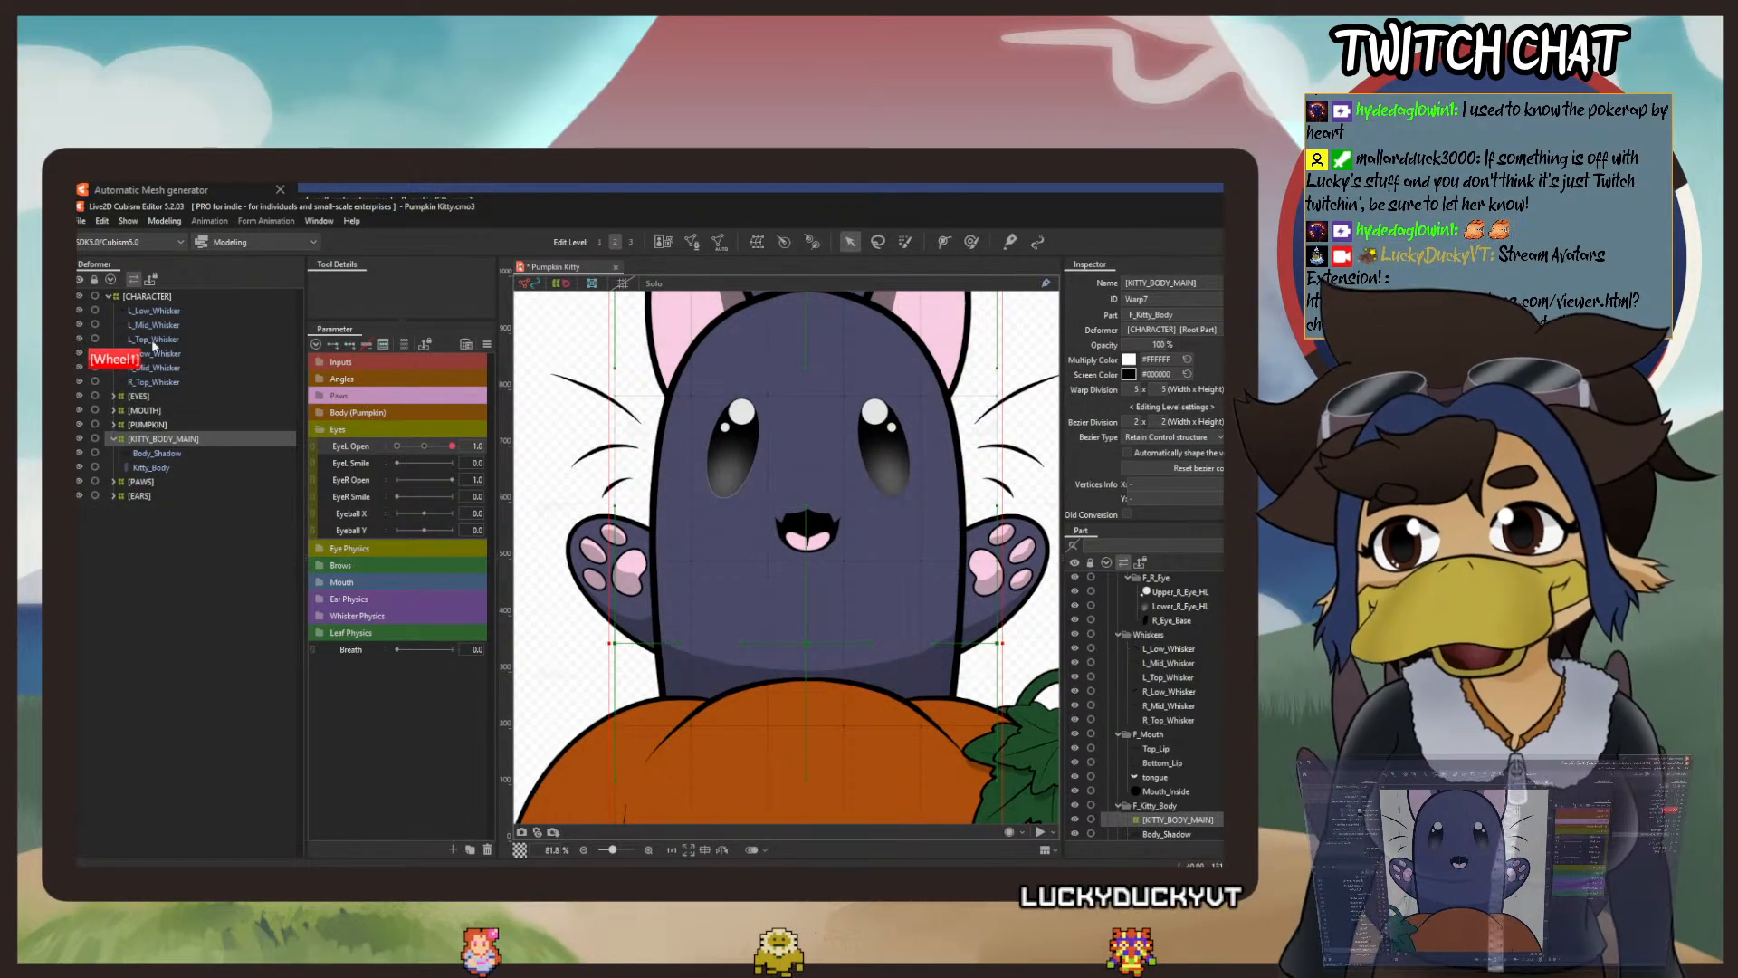
click(145, 312)
shift+click(154, 382)
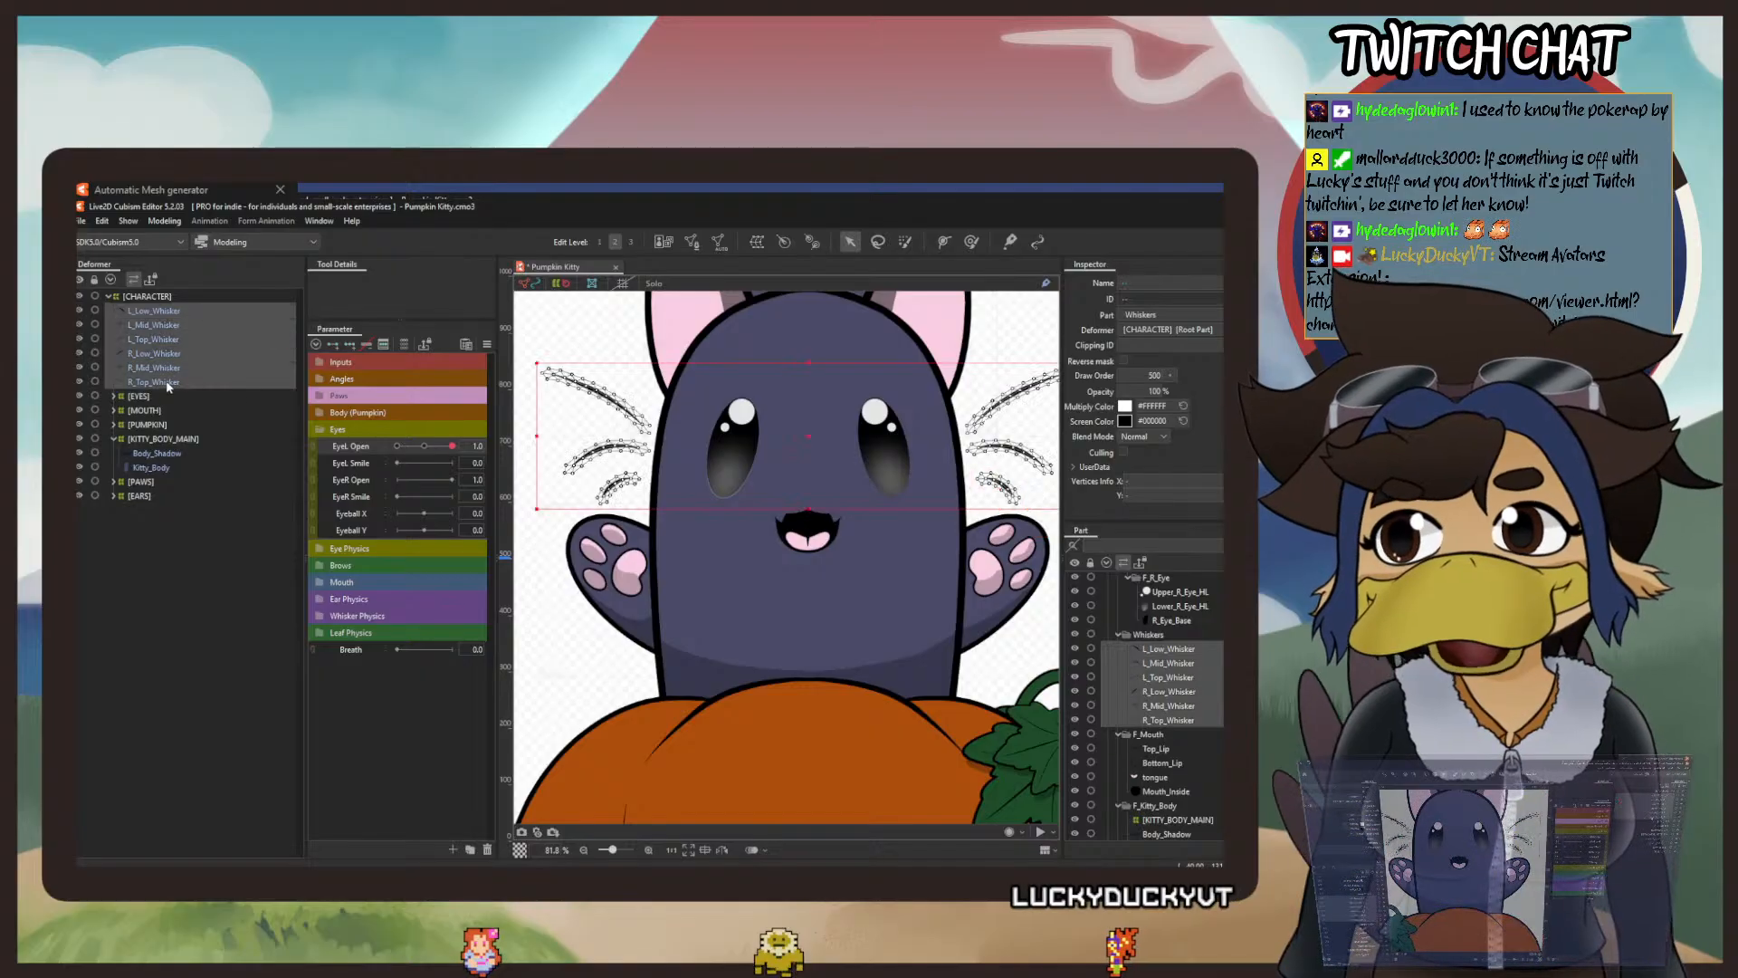
click(756, 243)
drag(622, 474, 408, 453)
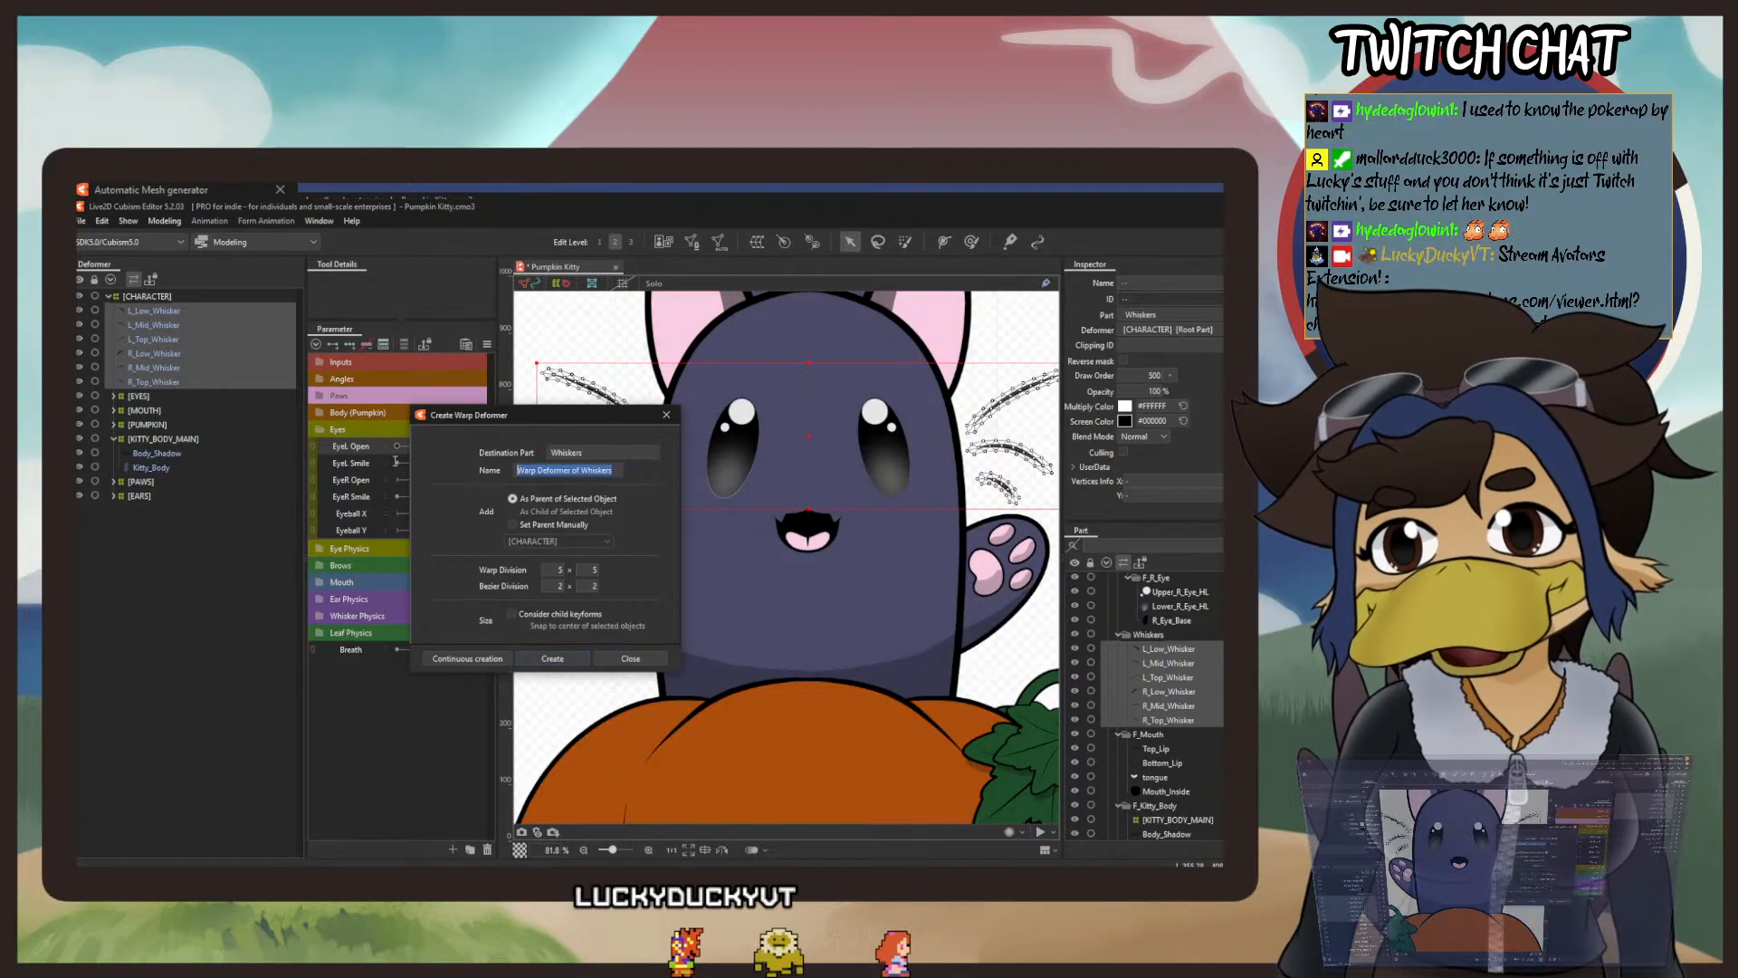
text([W)
text(HIST)
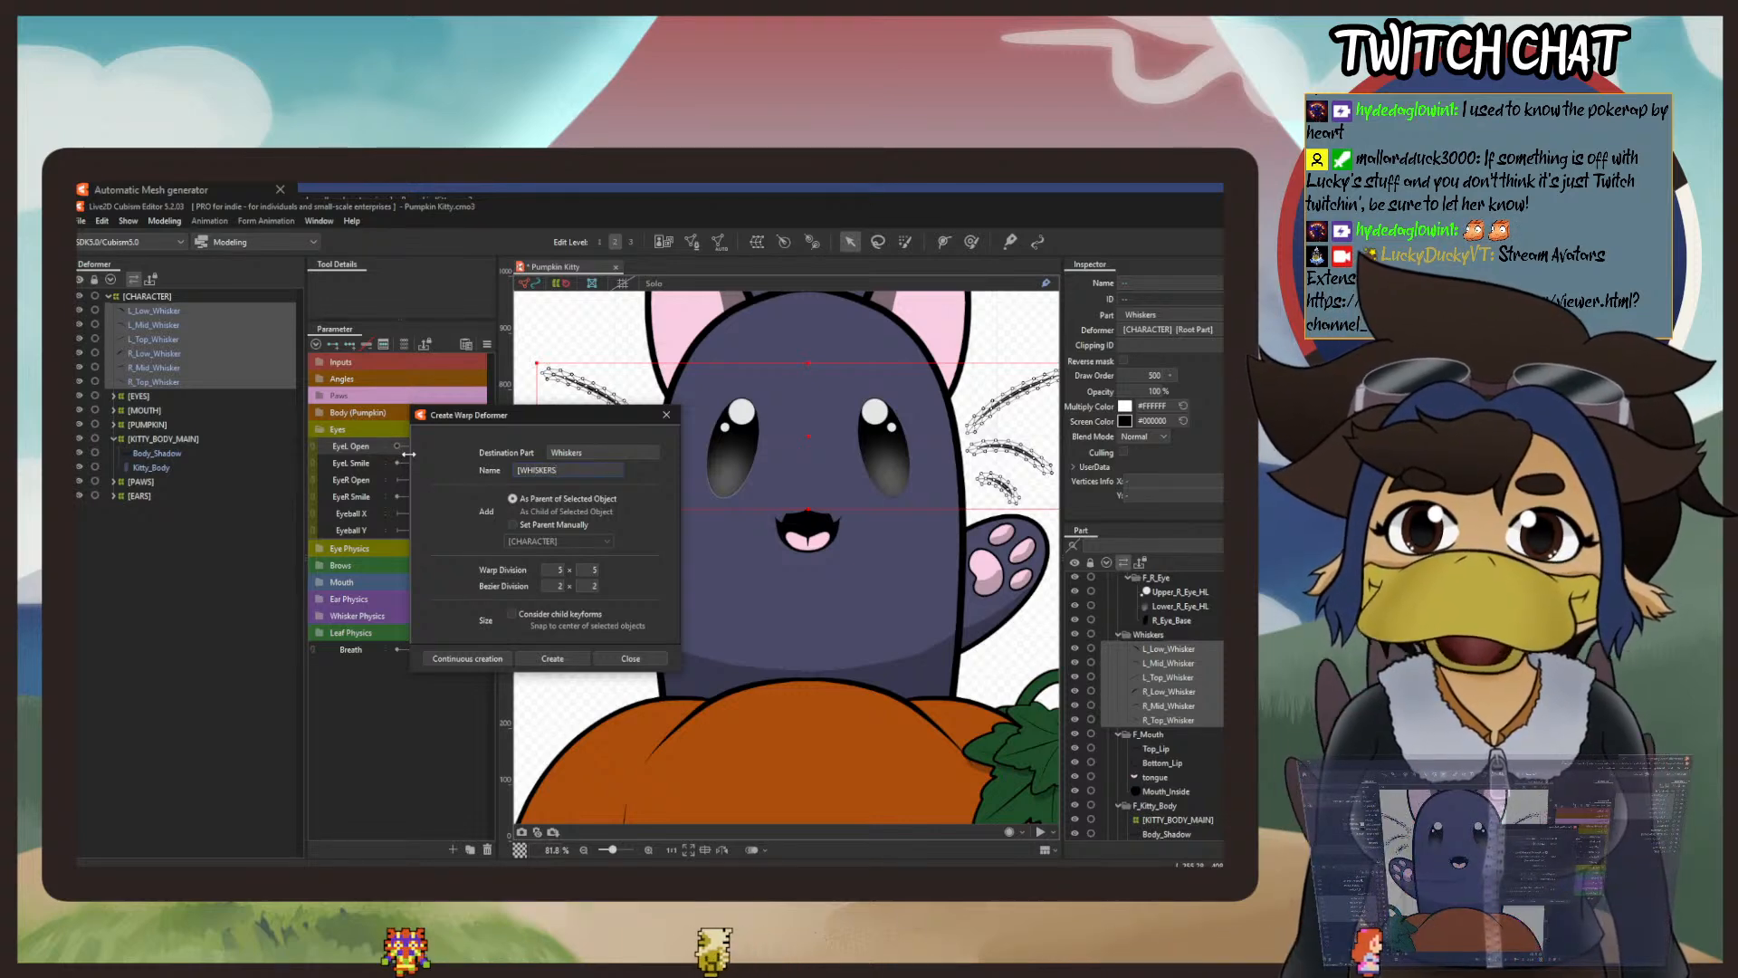
click(573, 662)
Try shifting the centre of the [WHISKERS] warp deformer and undo that deformation.
drag(923, 562, 896, 703)
mouse_move(784, 580)
mouse_down()
mouse_move(891, 674)
mouse_move(780, 471)
mouse_move(800, 594)
mouse_up()
click(105, 221)
click(106, 241)
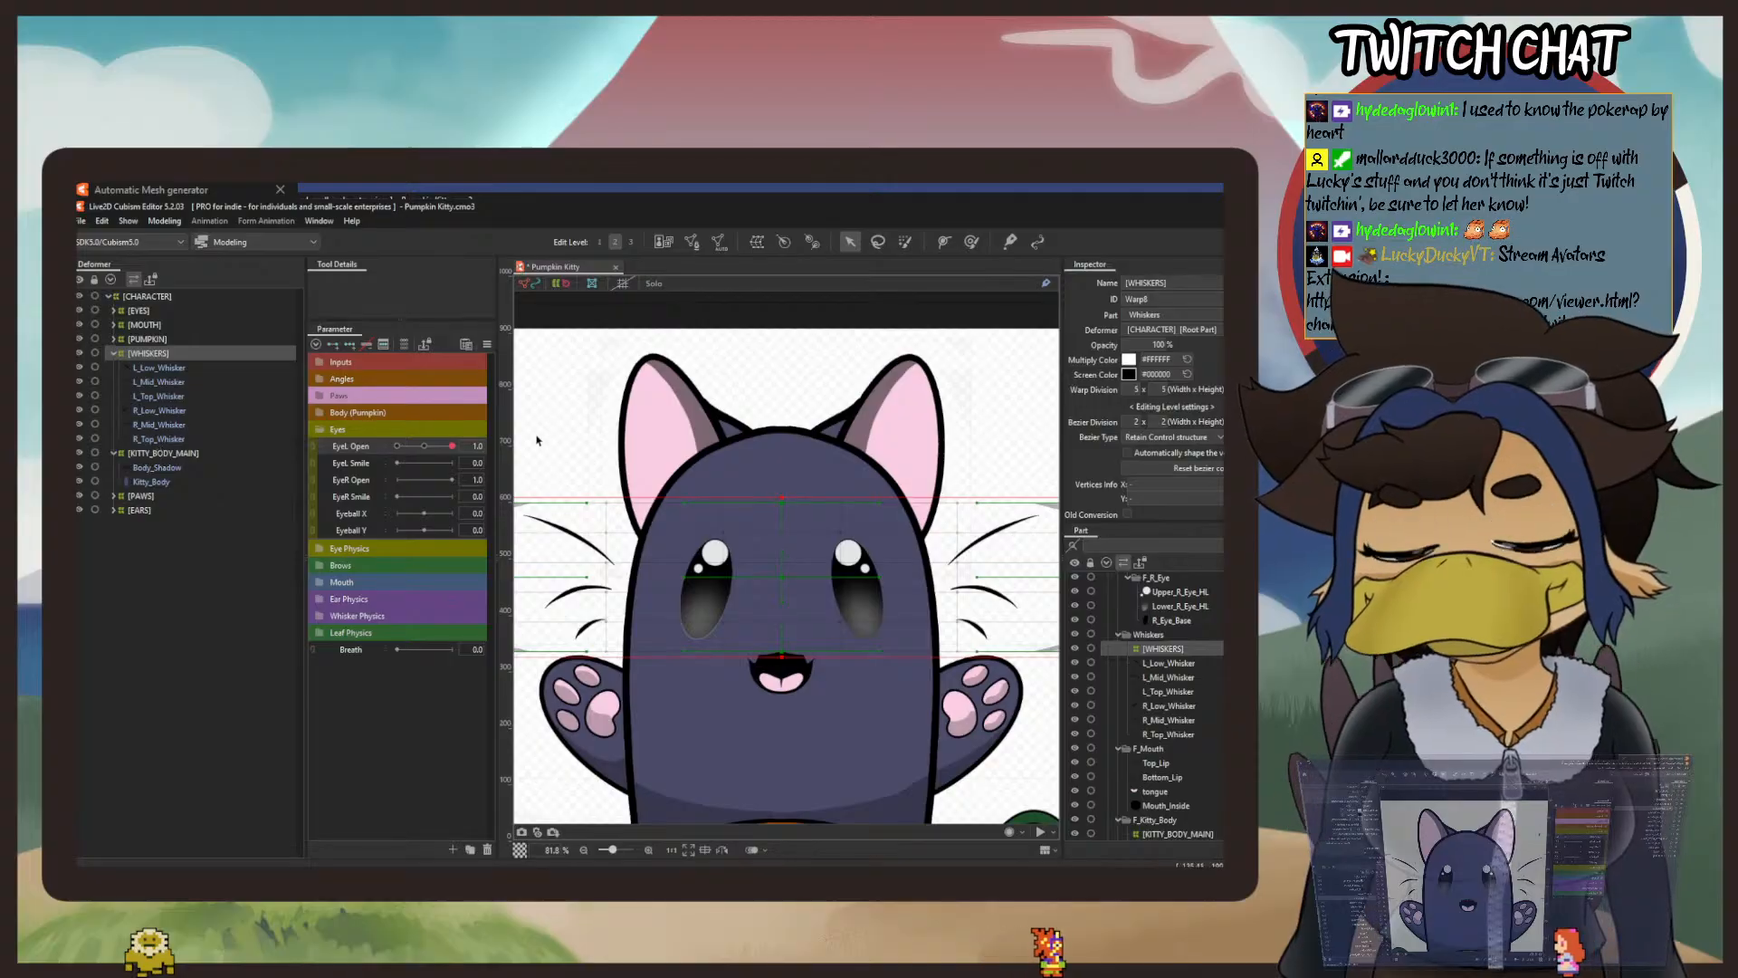
Collapse the [WHISKERS] and [KITTY_BODY_MAIN] groups and rename the body's warp deformer [KITTY_BODY_ONLY].
click(114, 353)
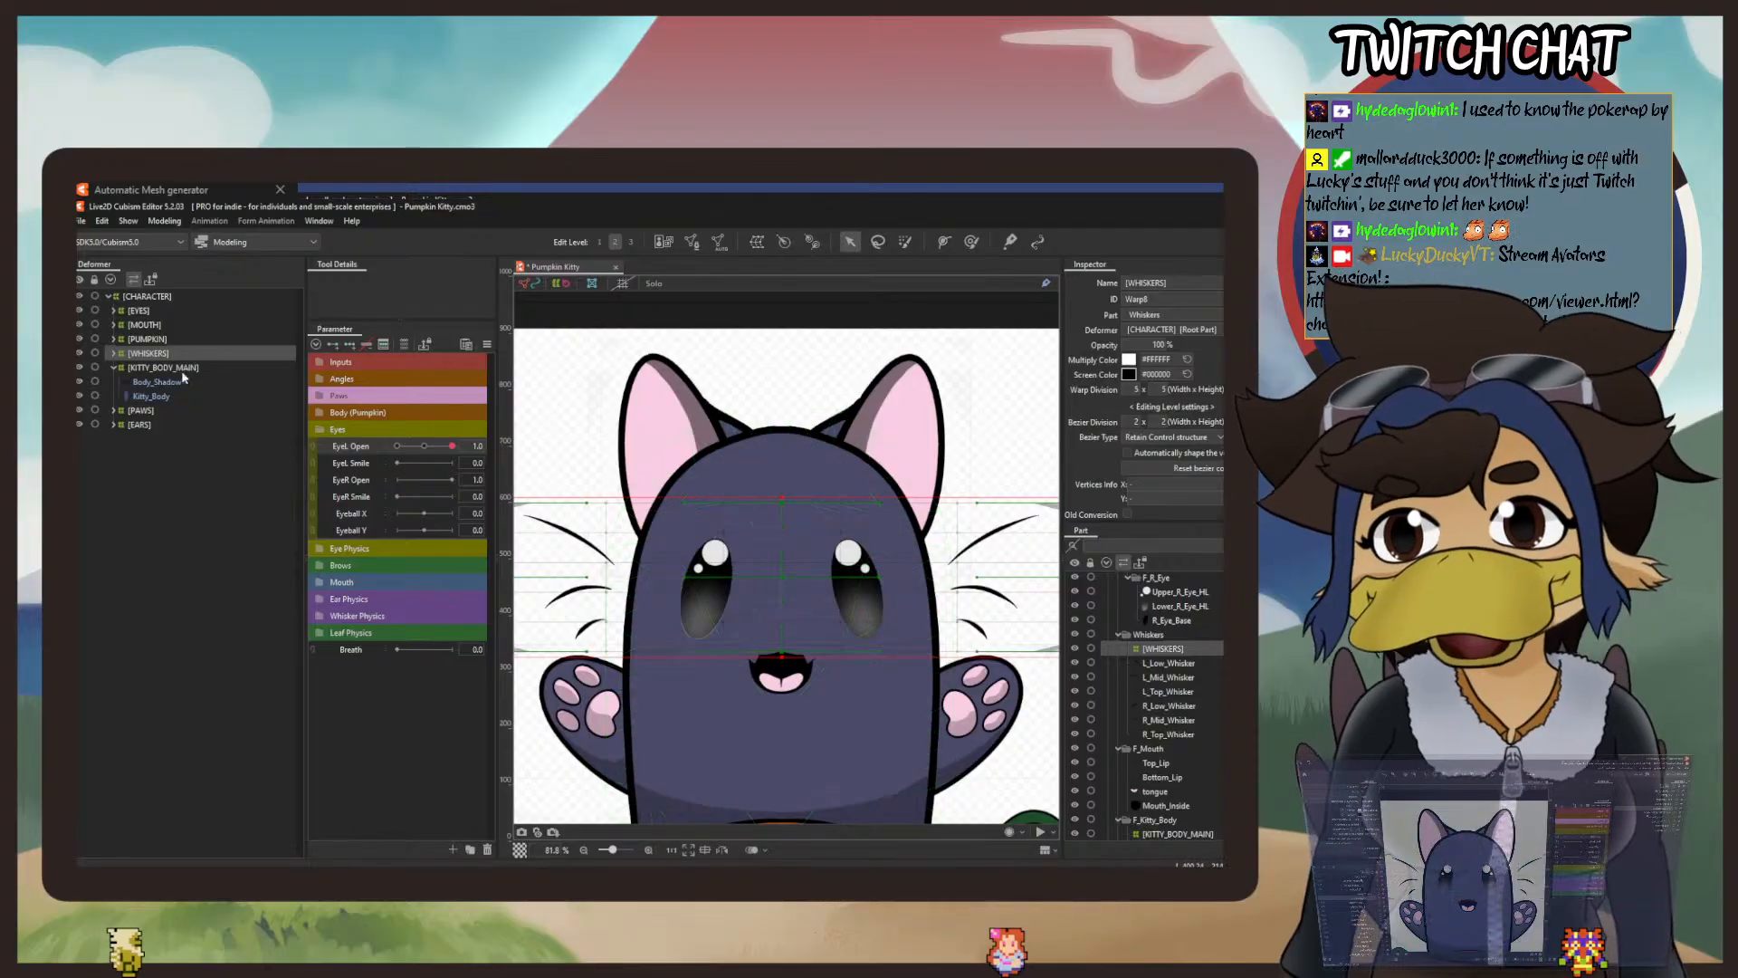
scroll(851, 625, down, 3)
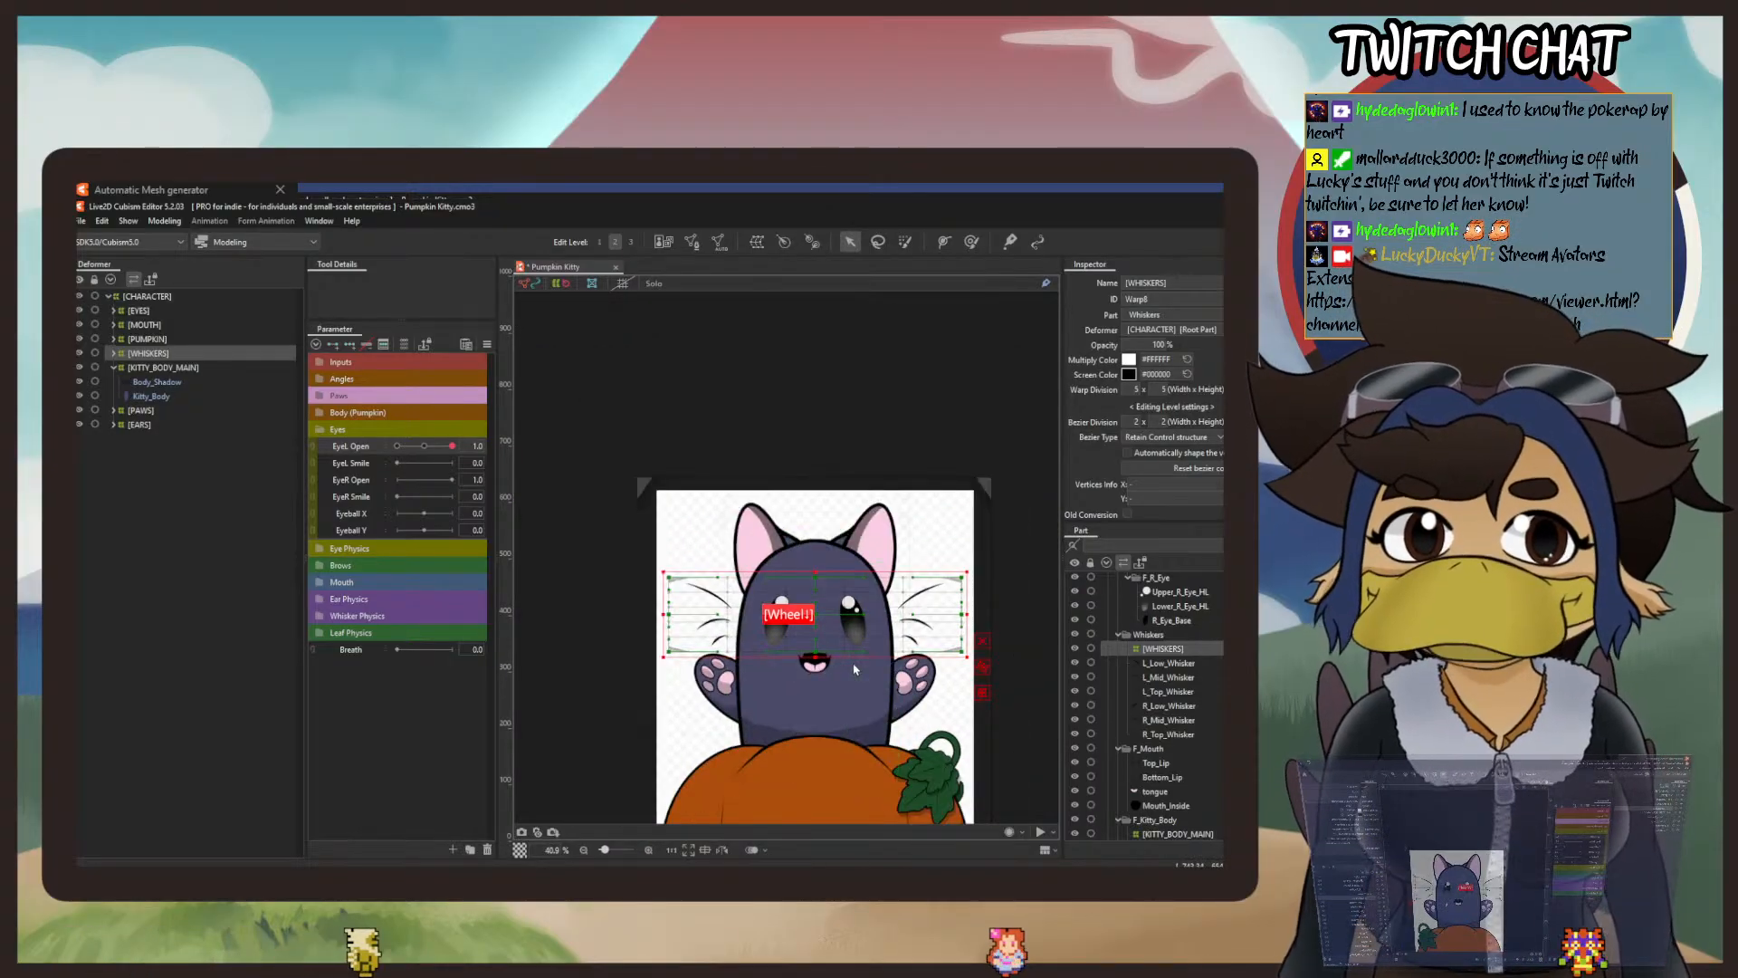
scroll(831, 597, up, 1)
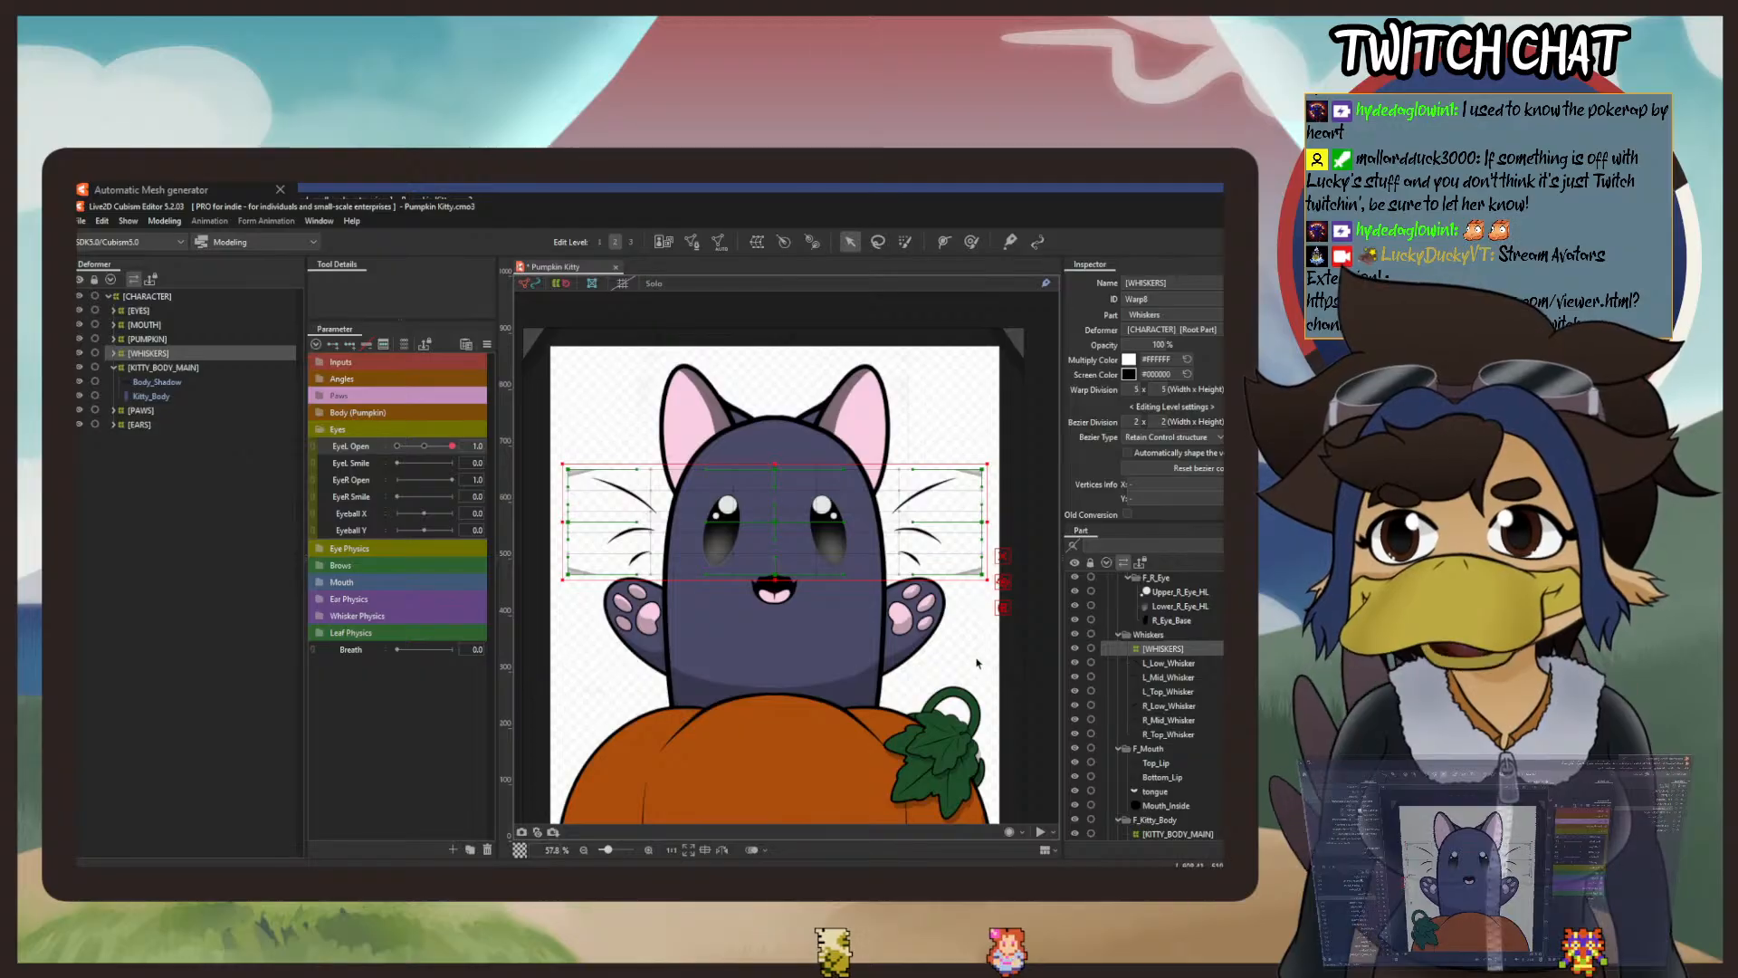
click(114, 361)
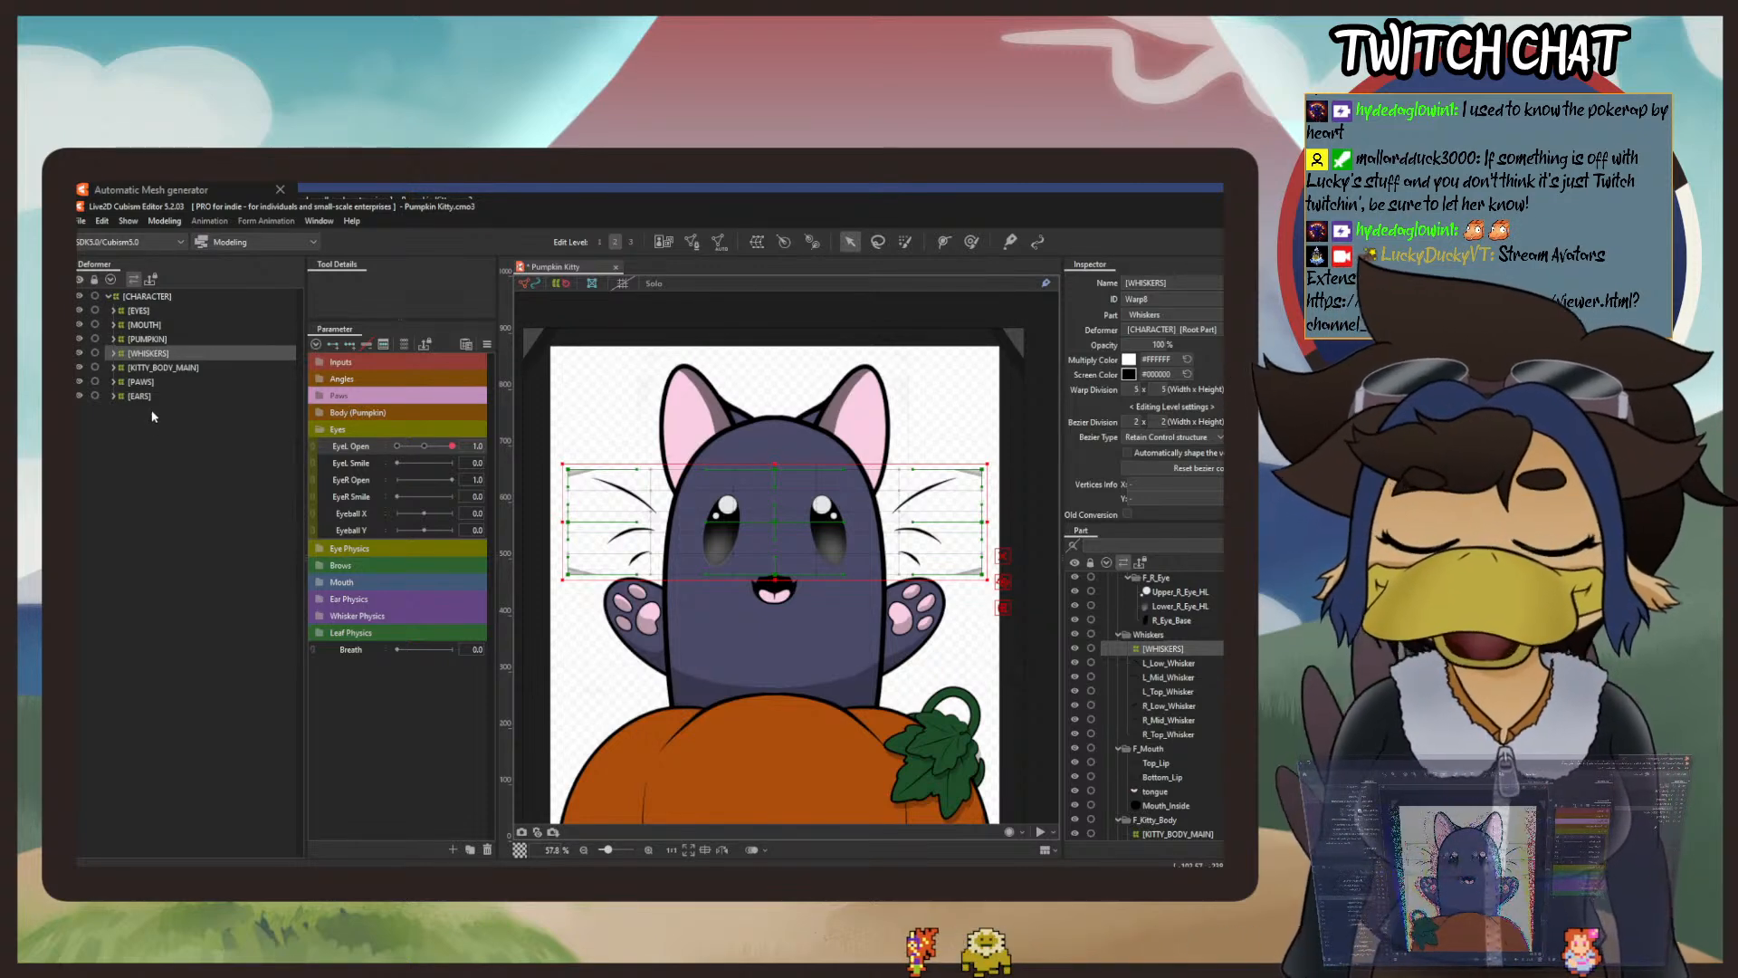
click(172, 367)
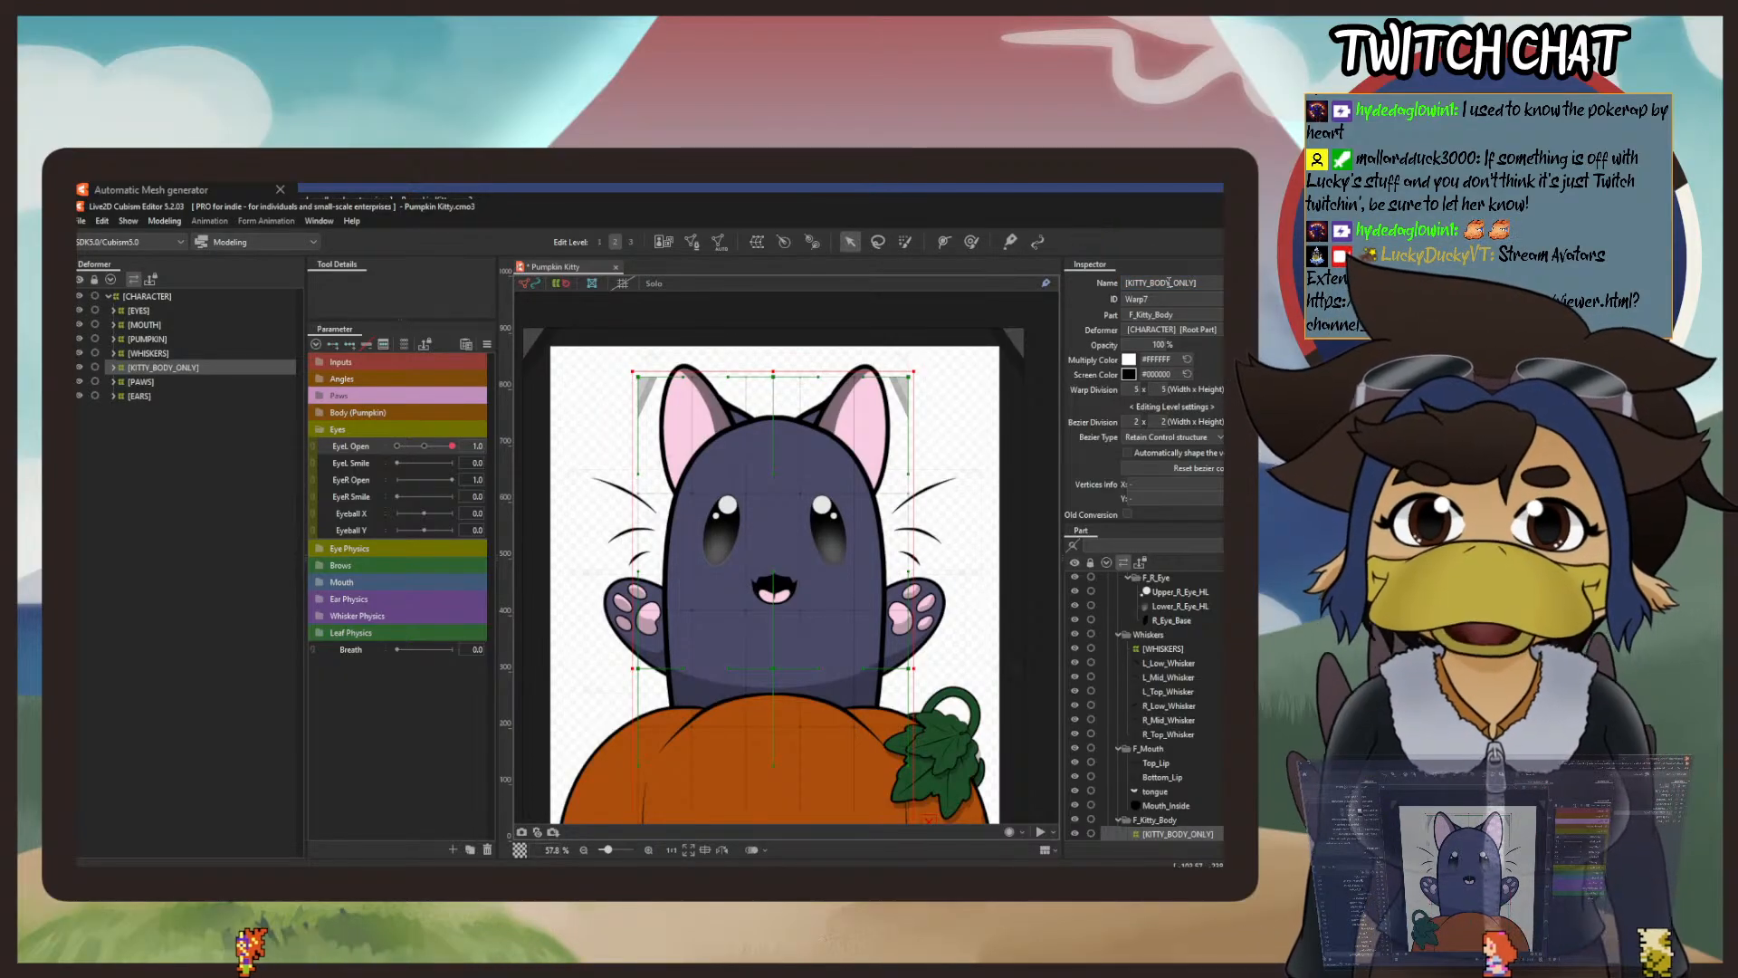
Create a parent warp deformer named [WHOLE_BODY] around the eyes, mouth, whiskers, kitty body, paws and ears deformers, leaving out [PUMPKIN].
ctrl+click(140, 381)
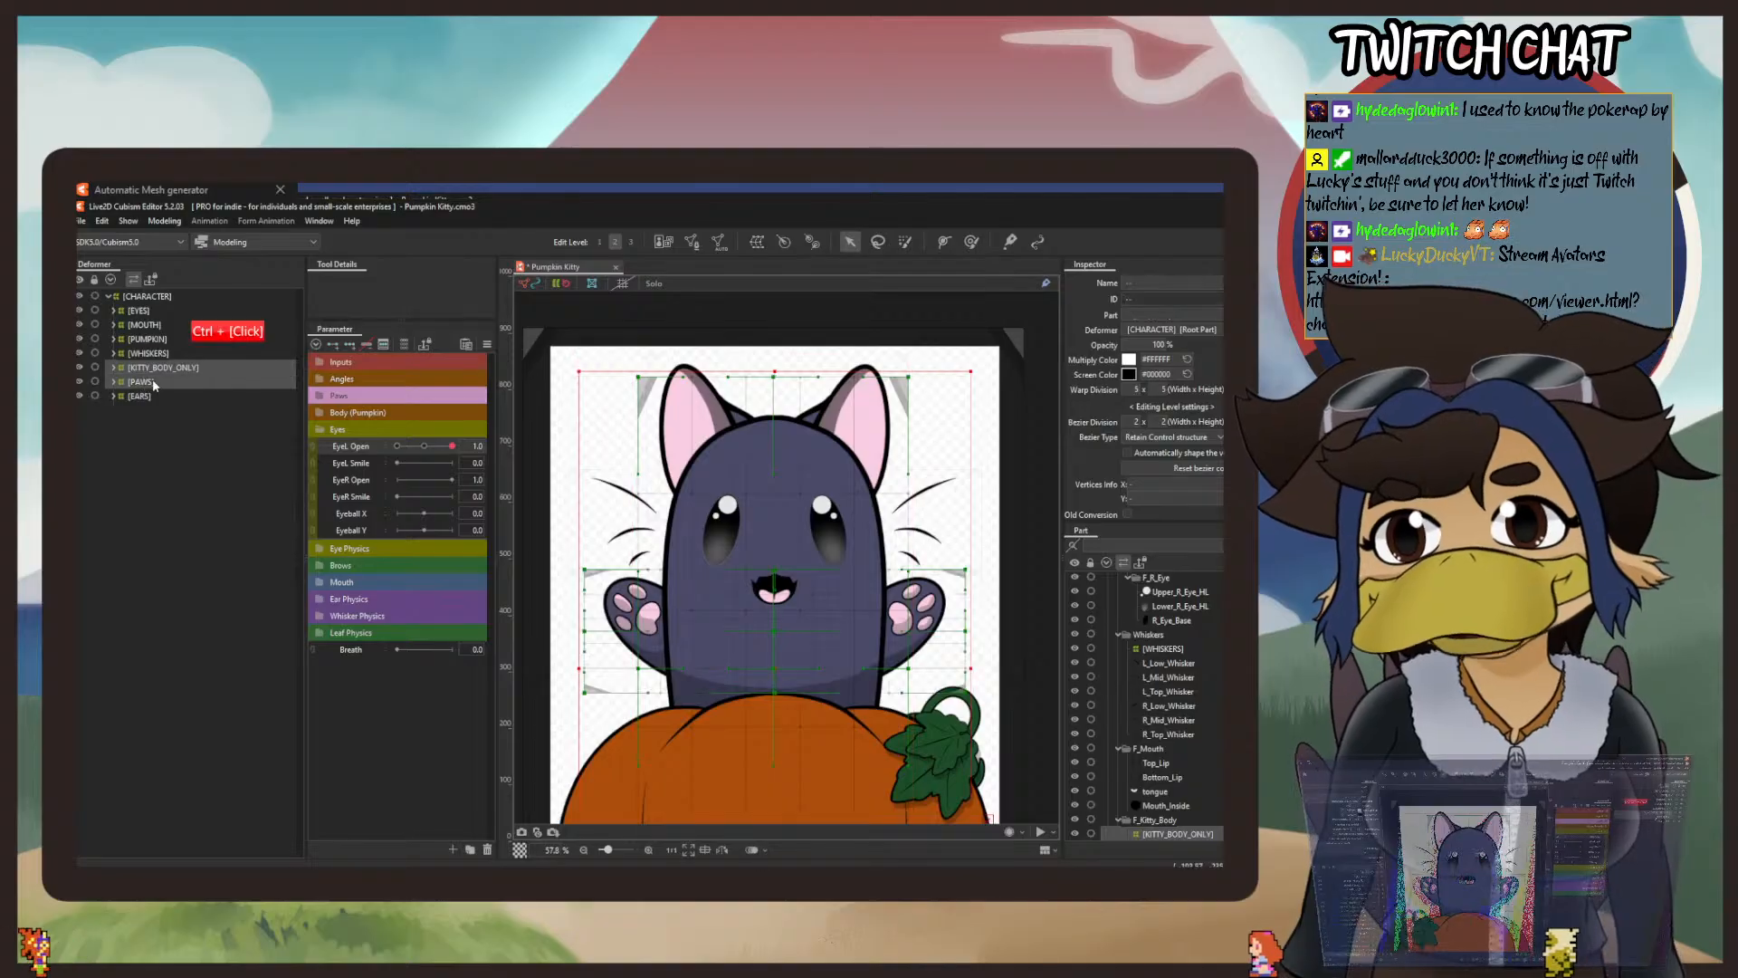
ctrl+click(140, 395)
ctrl+click(147, 353)
ctrl+click(150, 337)
ctrl+click(143, 324)
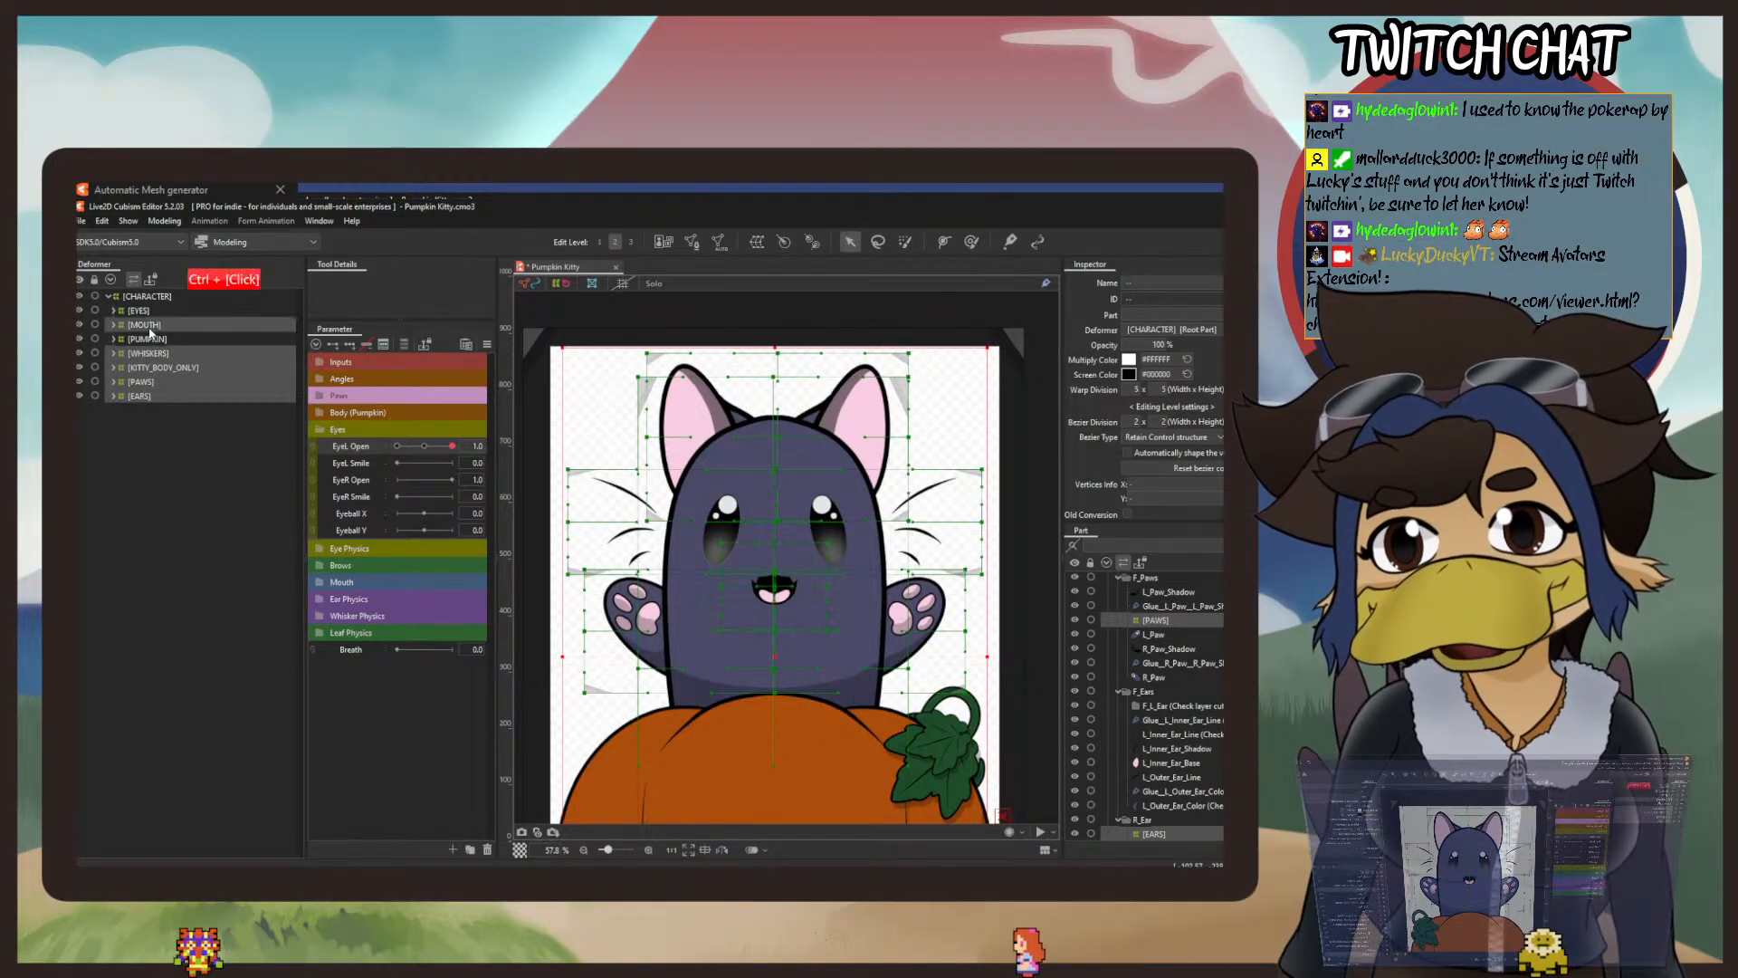
ctrl+click(140, 310)
click(757, 242)
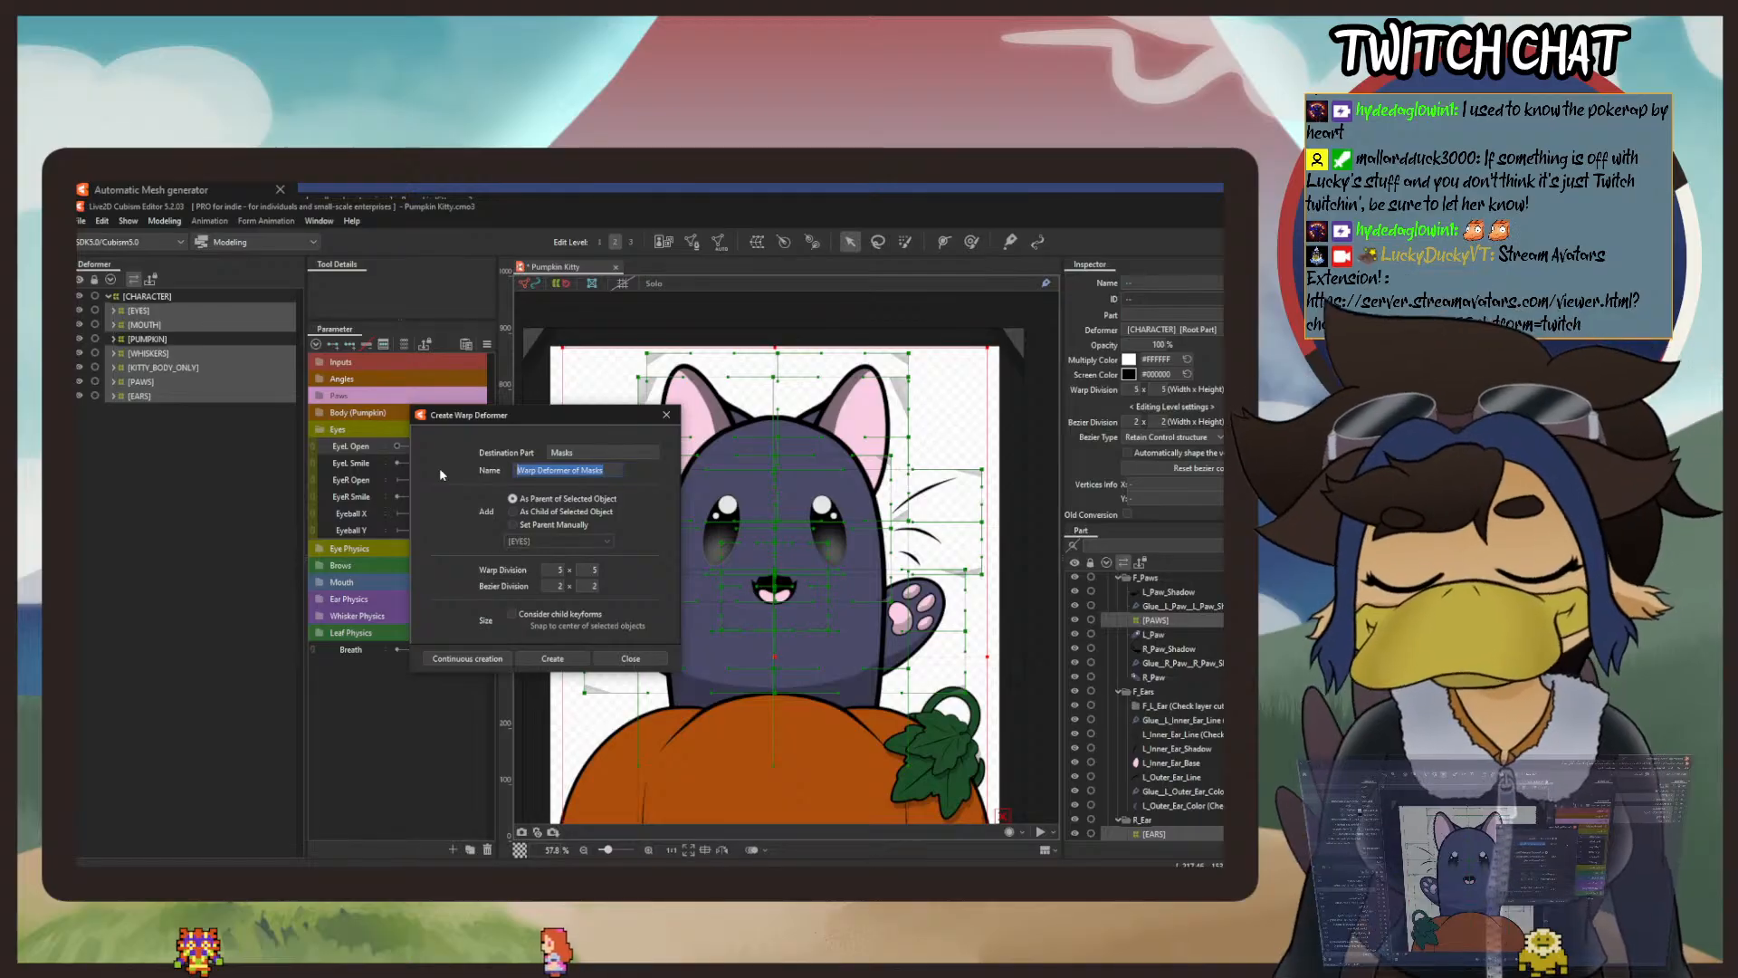
key(BackSpace)
text([WHOLE)
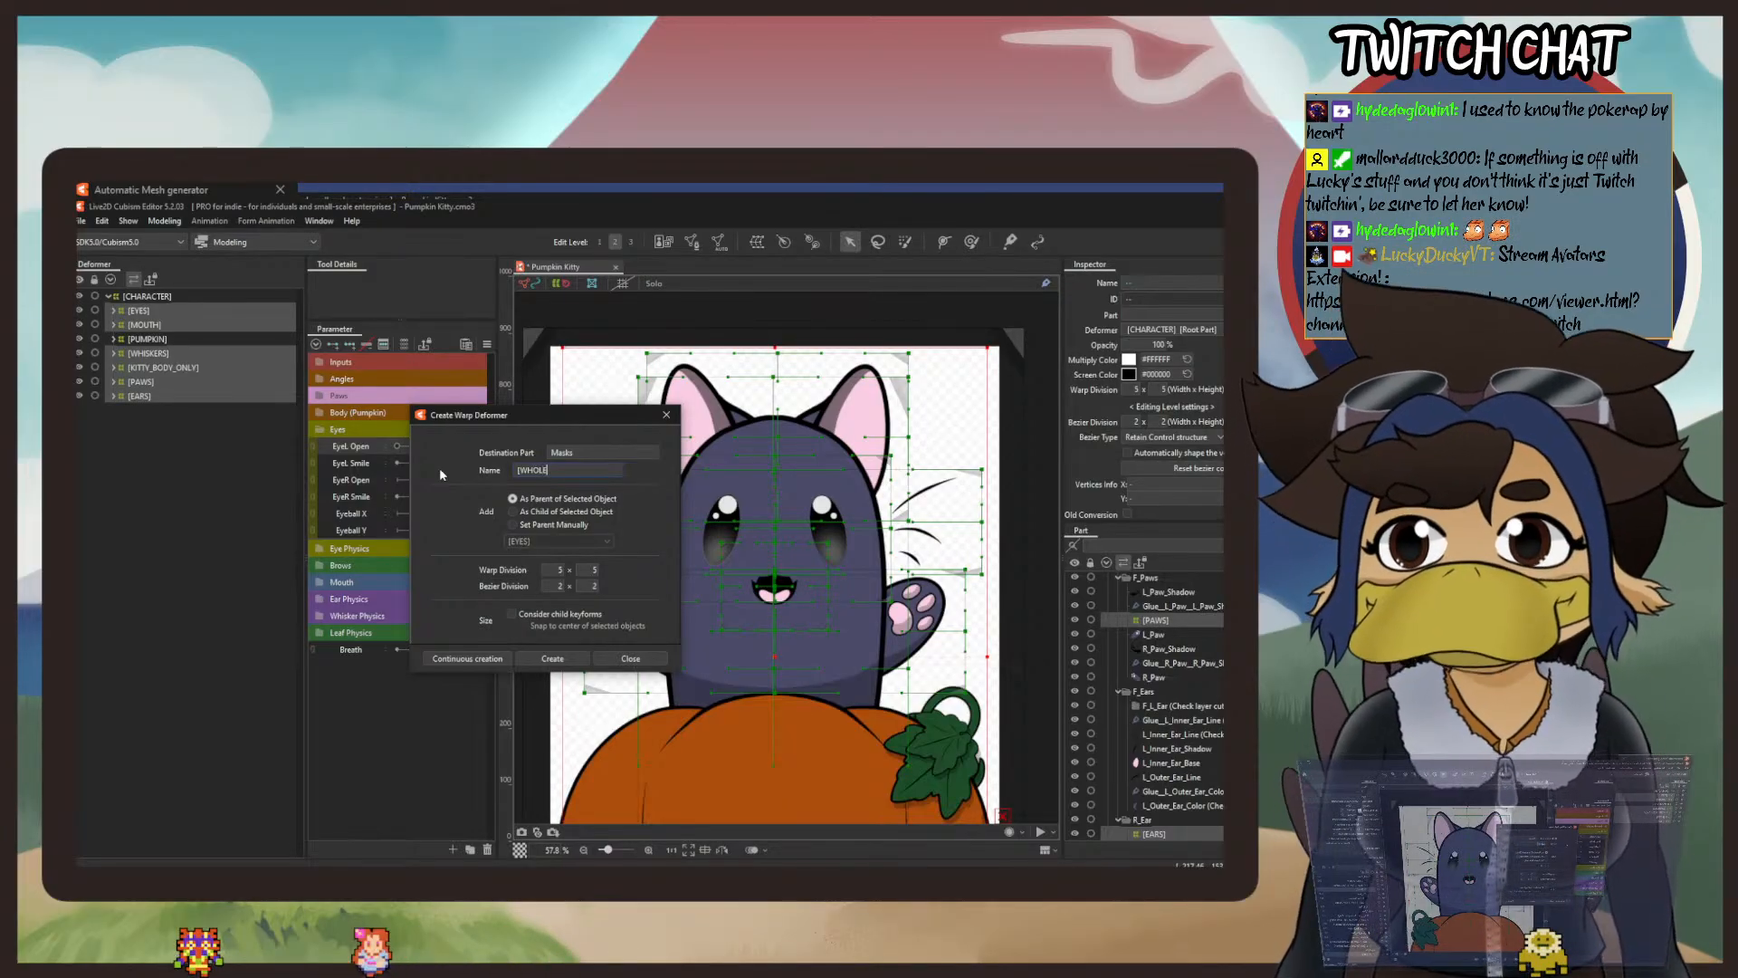
text(_BODY)
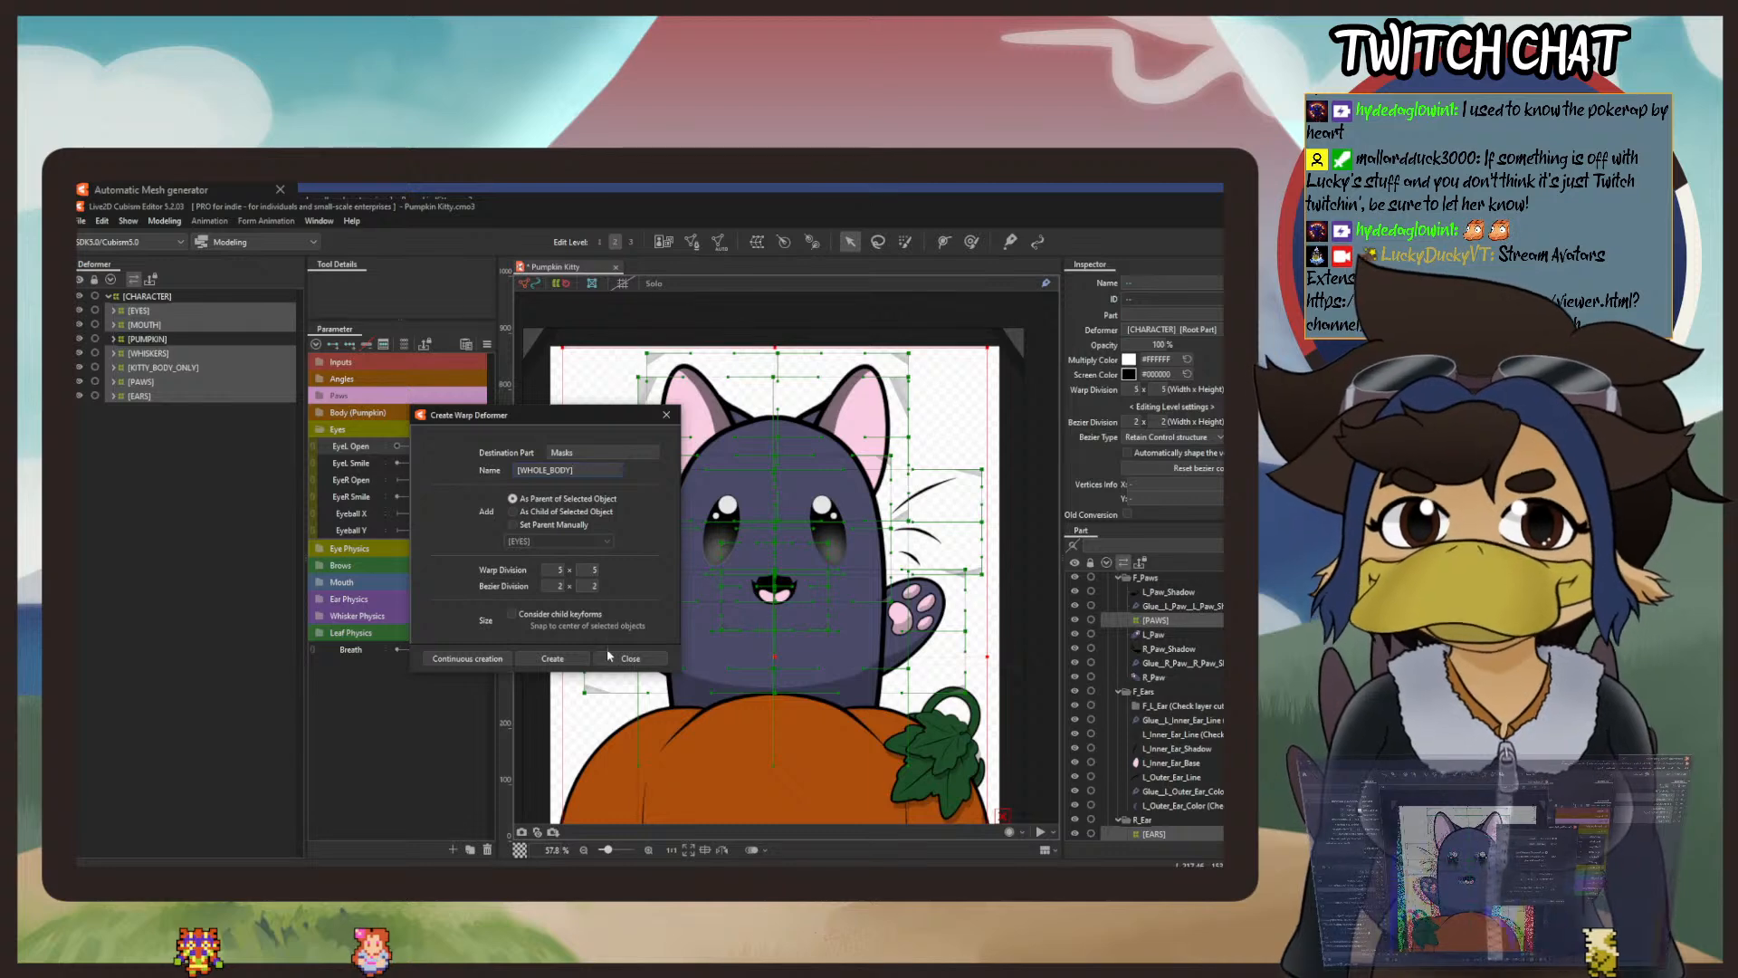
click(575, 659)
Try stretching the [WHOLE_BODY] warp deformer upward from its centre and undo that deformation.
drag(927, 712, 908, 647)
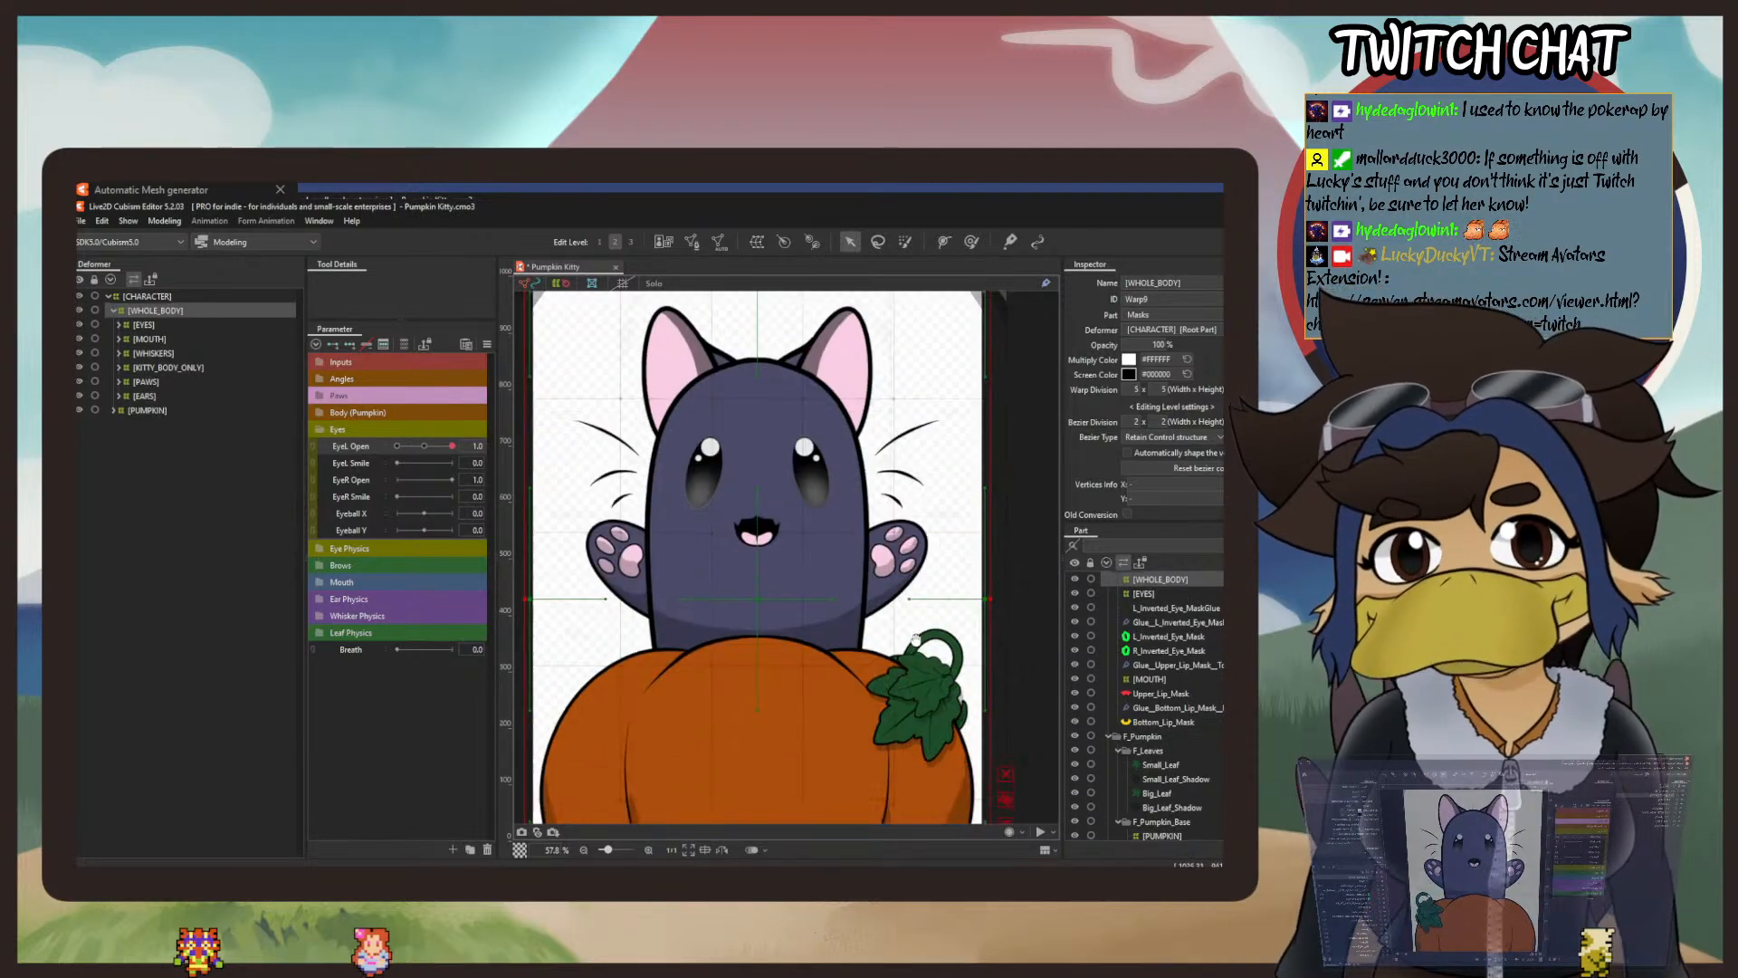
scroll(909, 641, down, 2)
drag(801, 605, 763, 461)
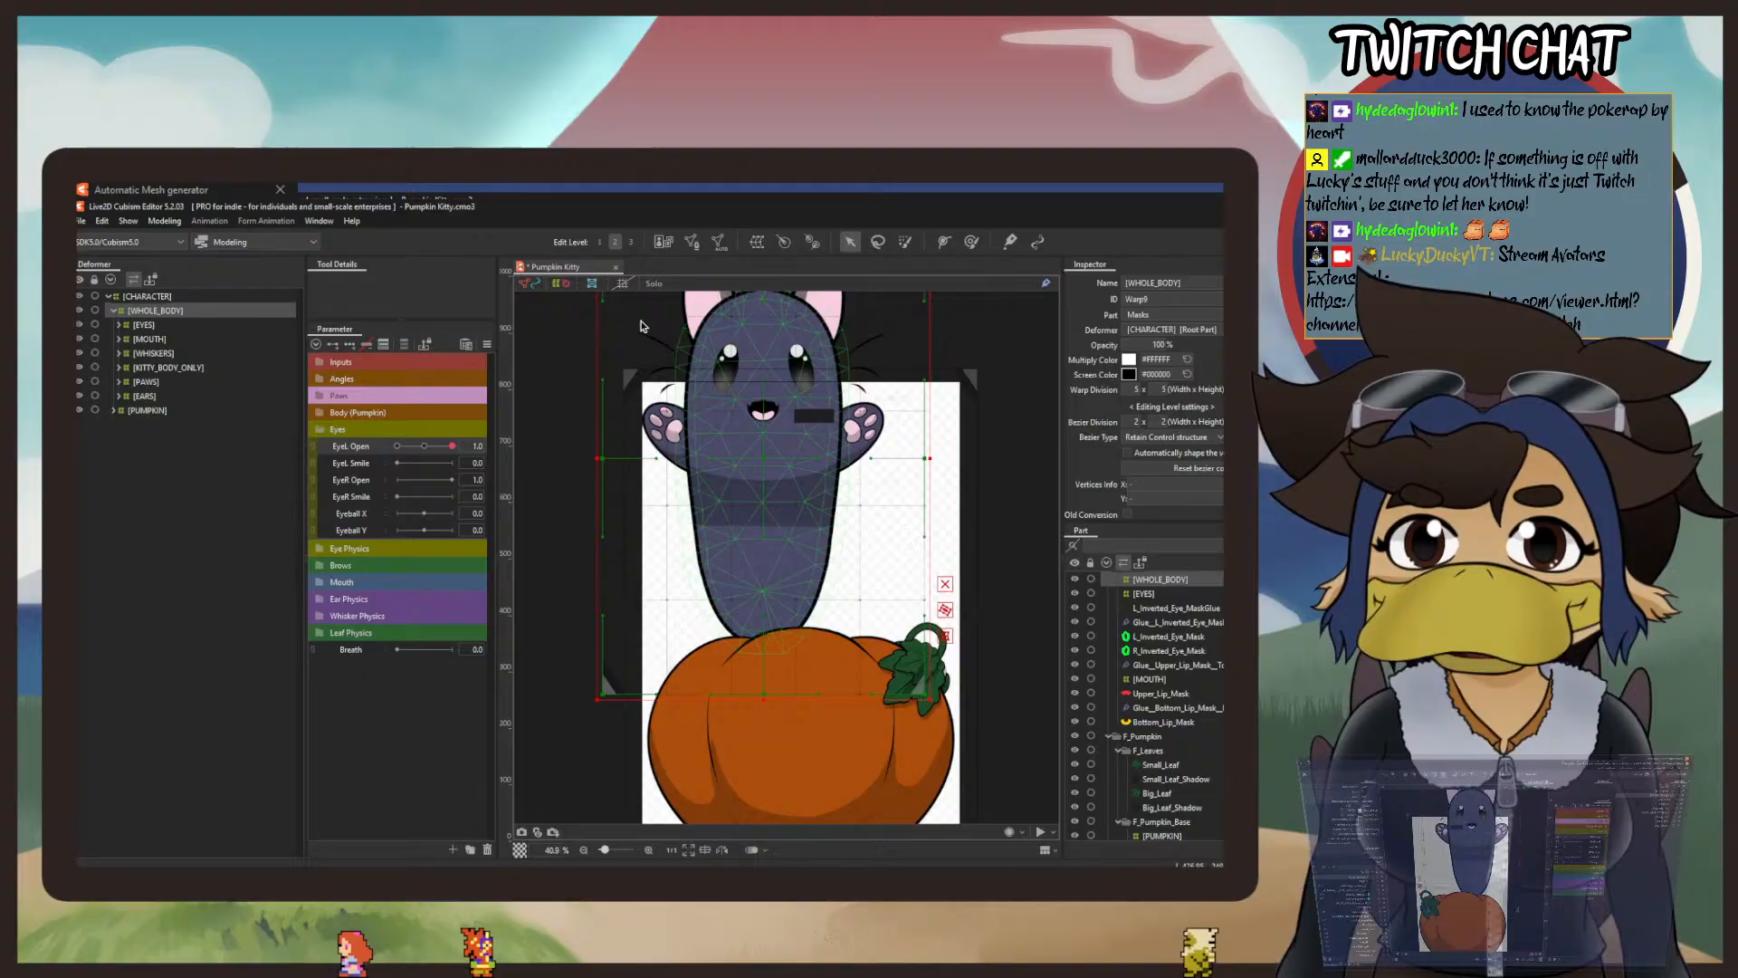
click(101, 221)
click(127, 240)
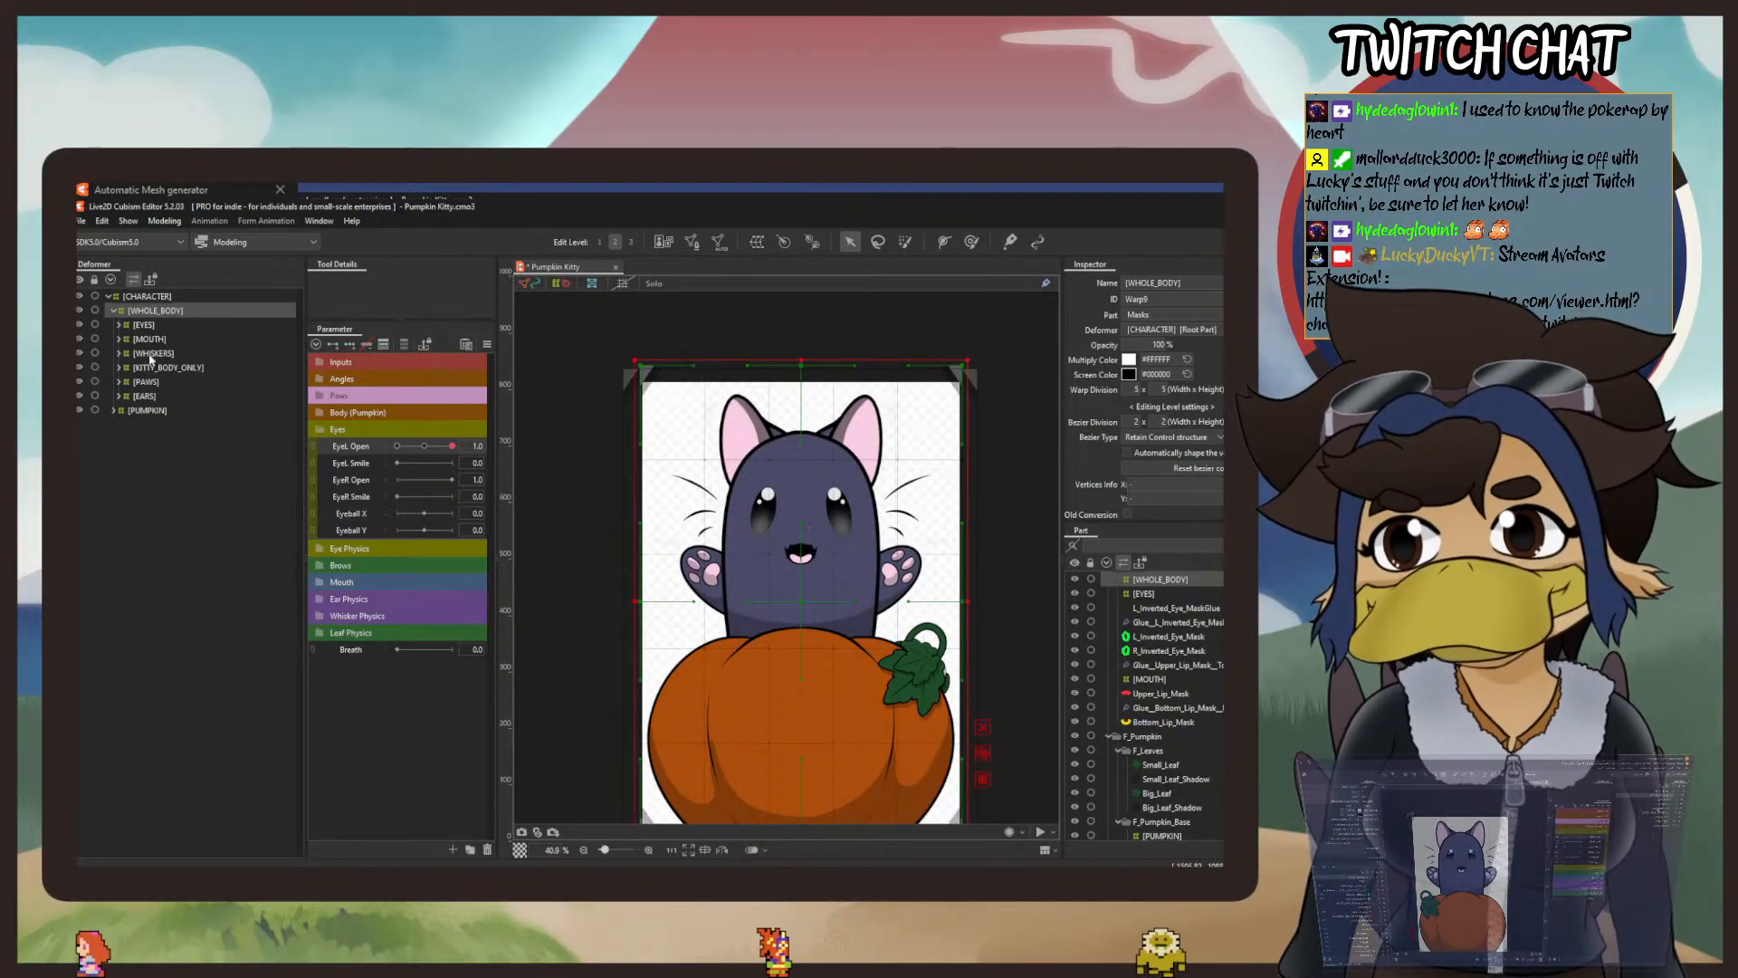
Expand [PUMPKIN] and create a parent warp deformer named [SMALL_LEAF_MAIN] around Small_Leaf and Small_Leaf_Shadow.
click(114, 411)
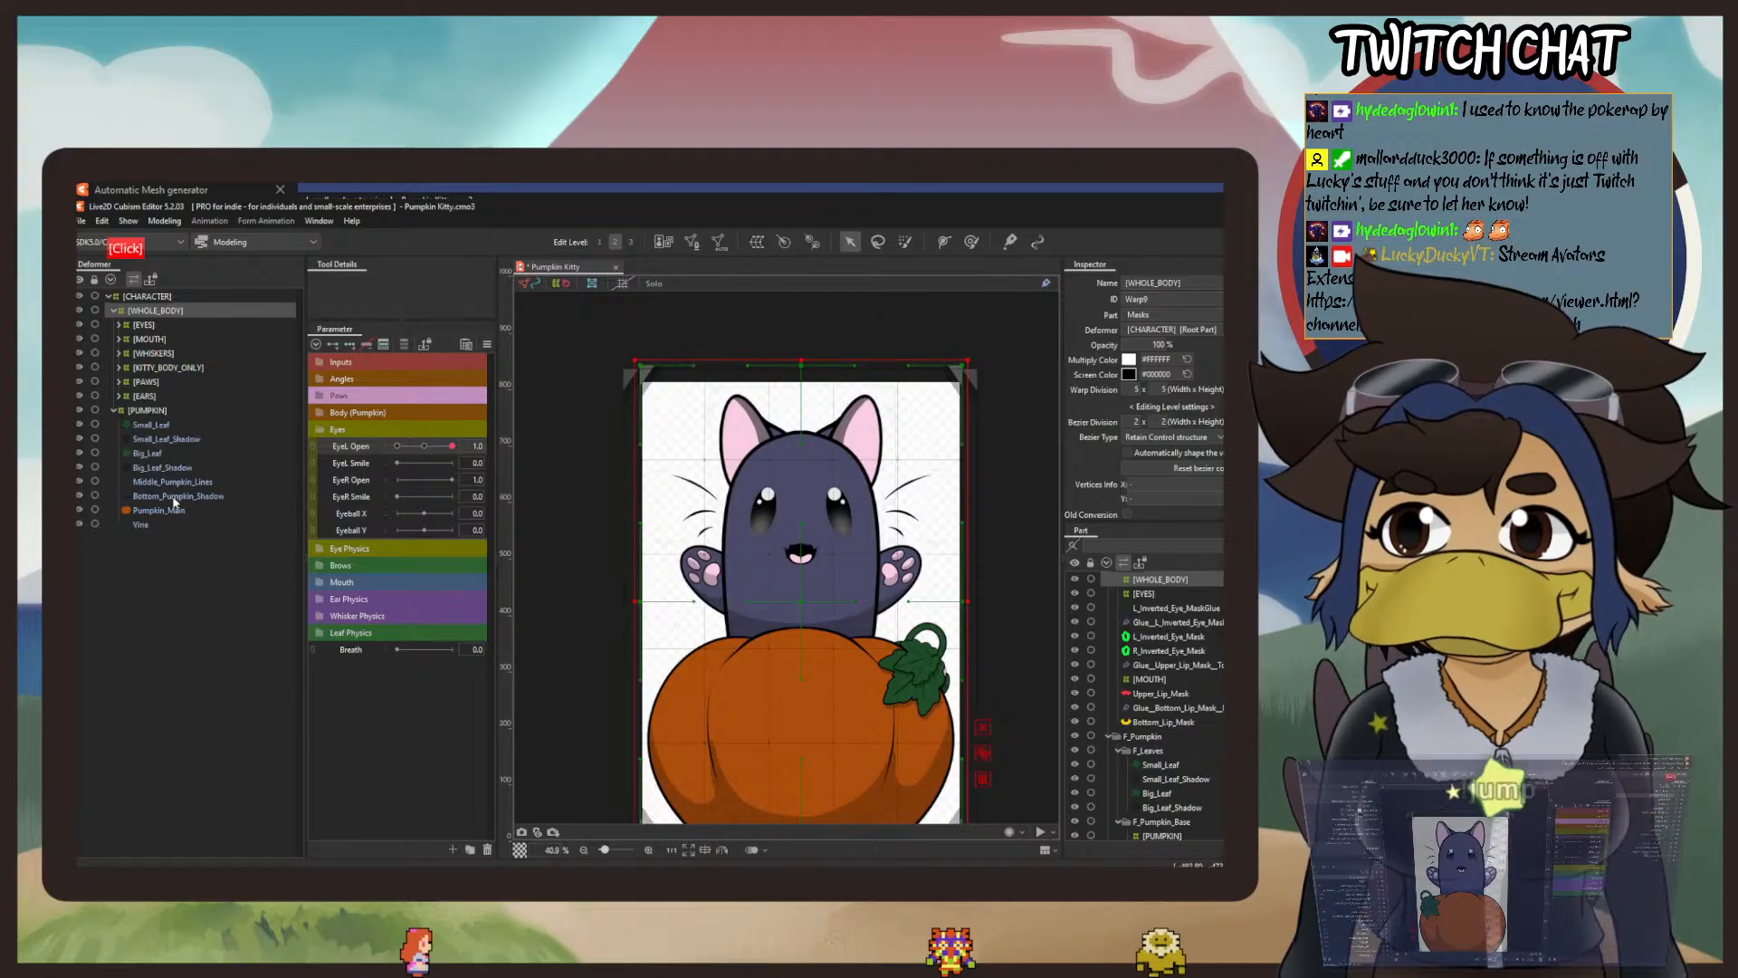
scroll(893, 601, up, 4)
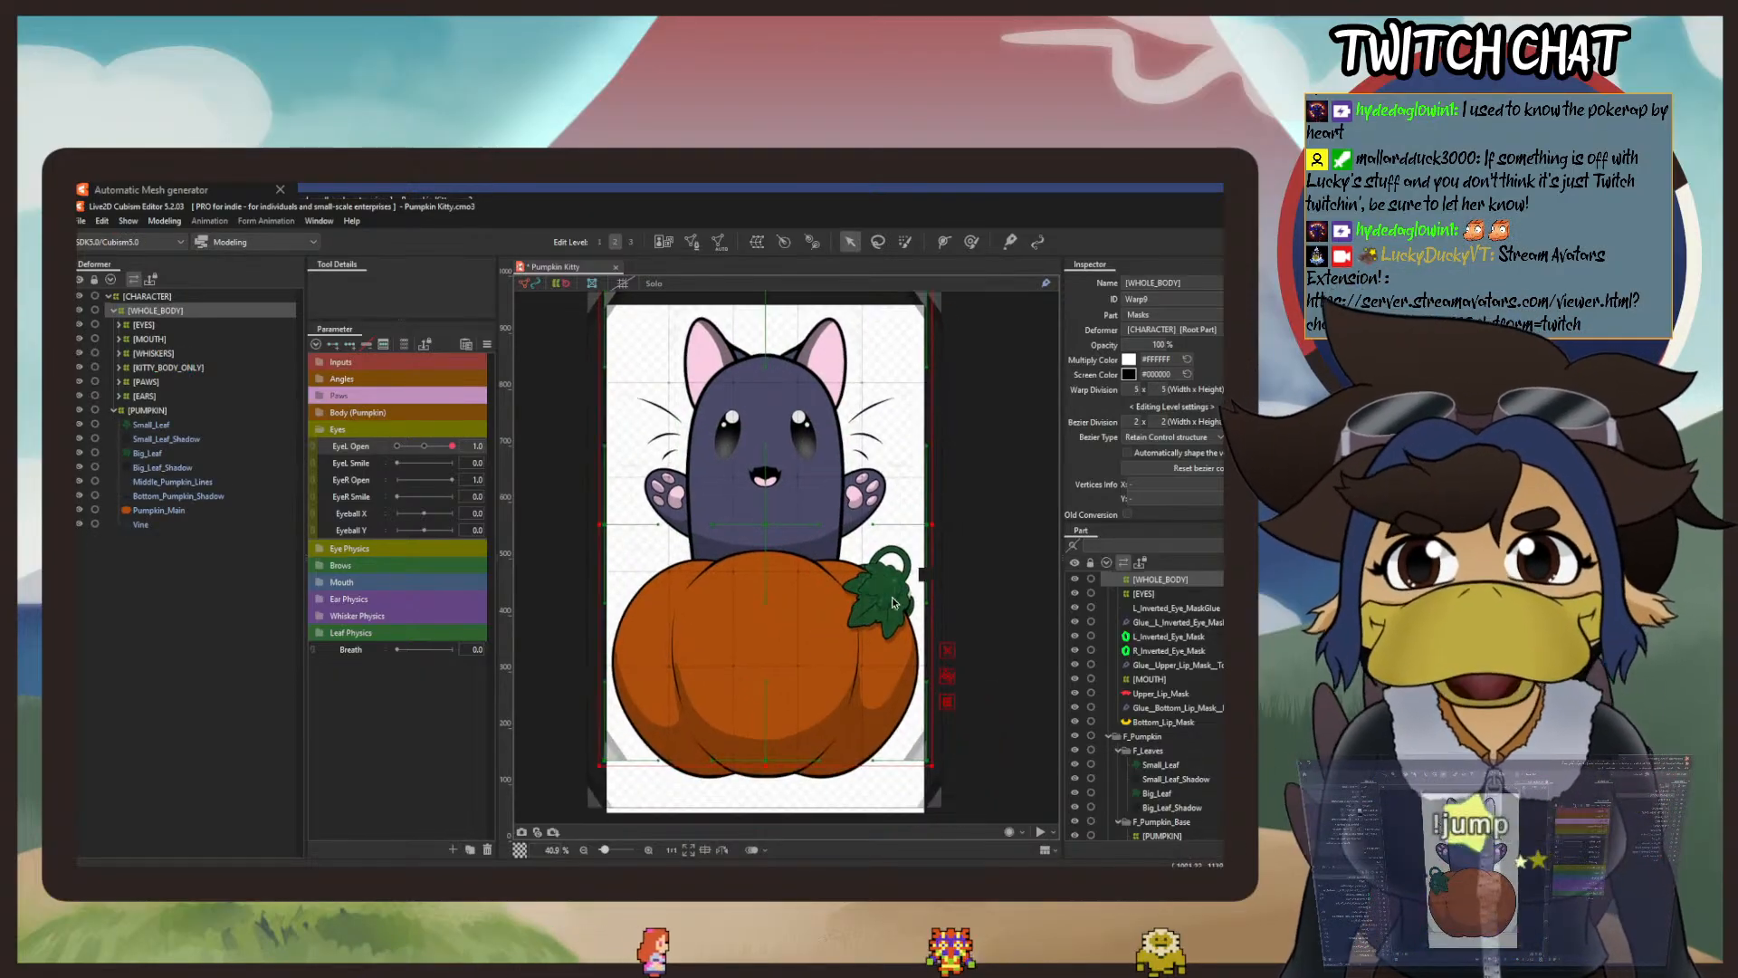
click(152, 425)
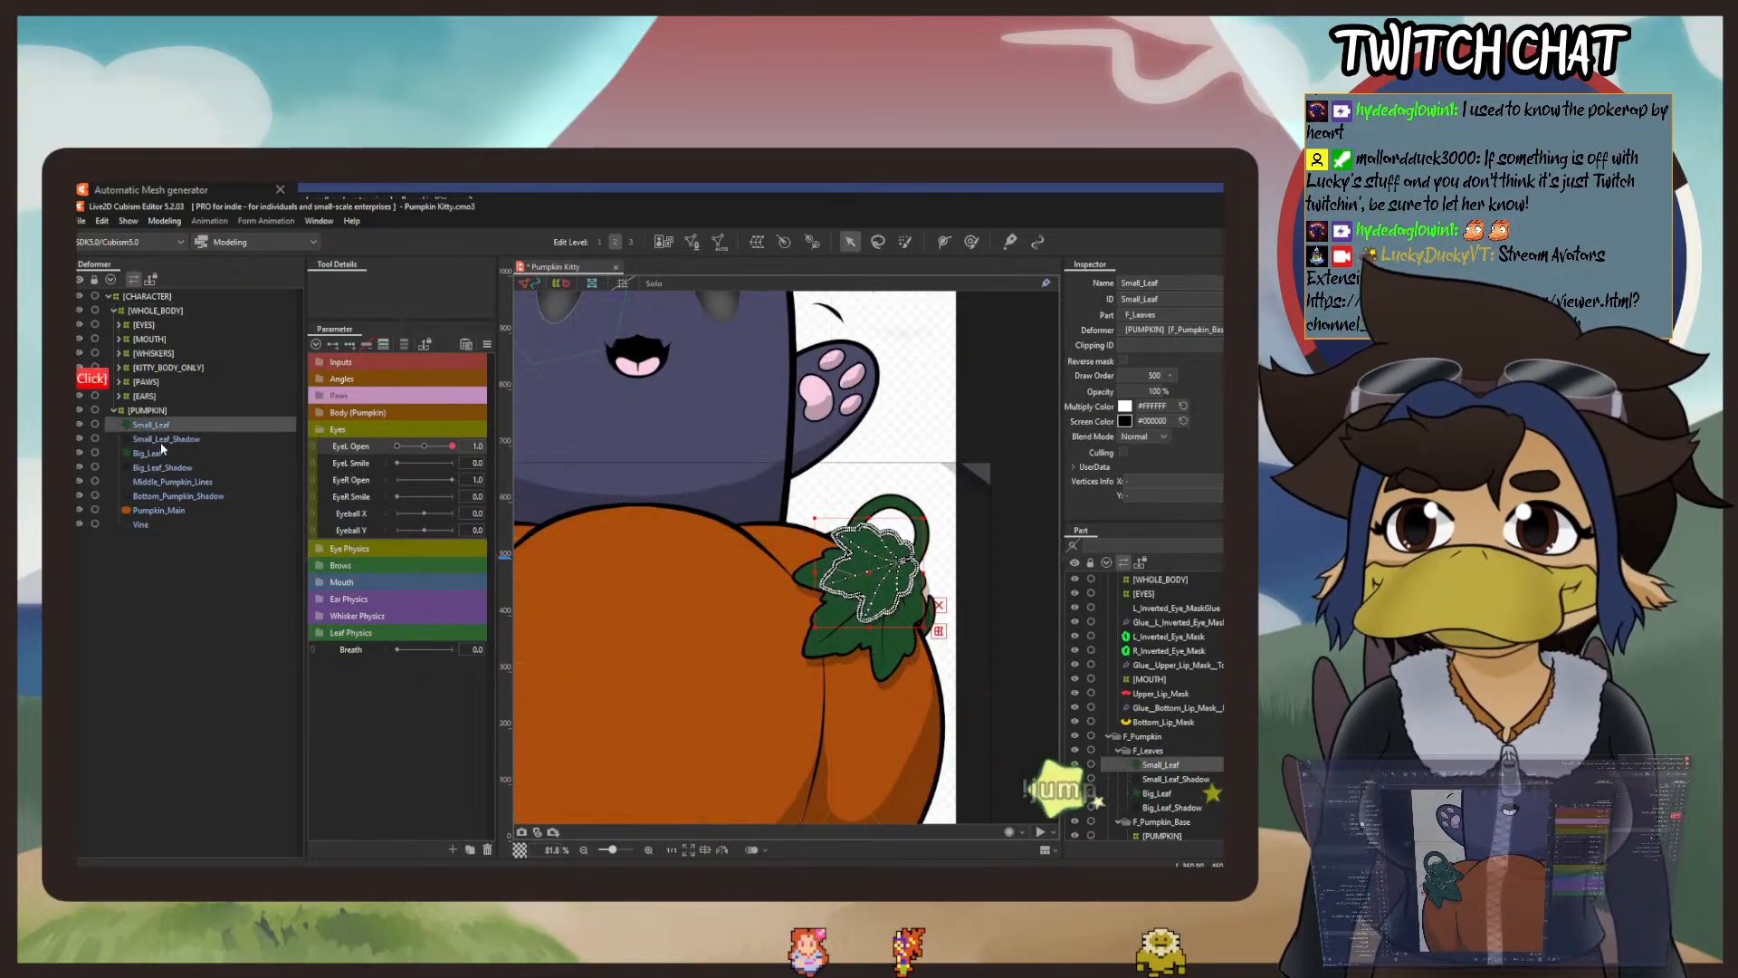
shift+click(164, 440)
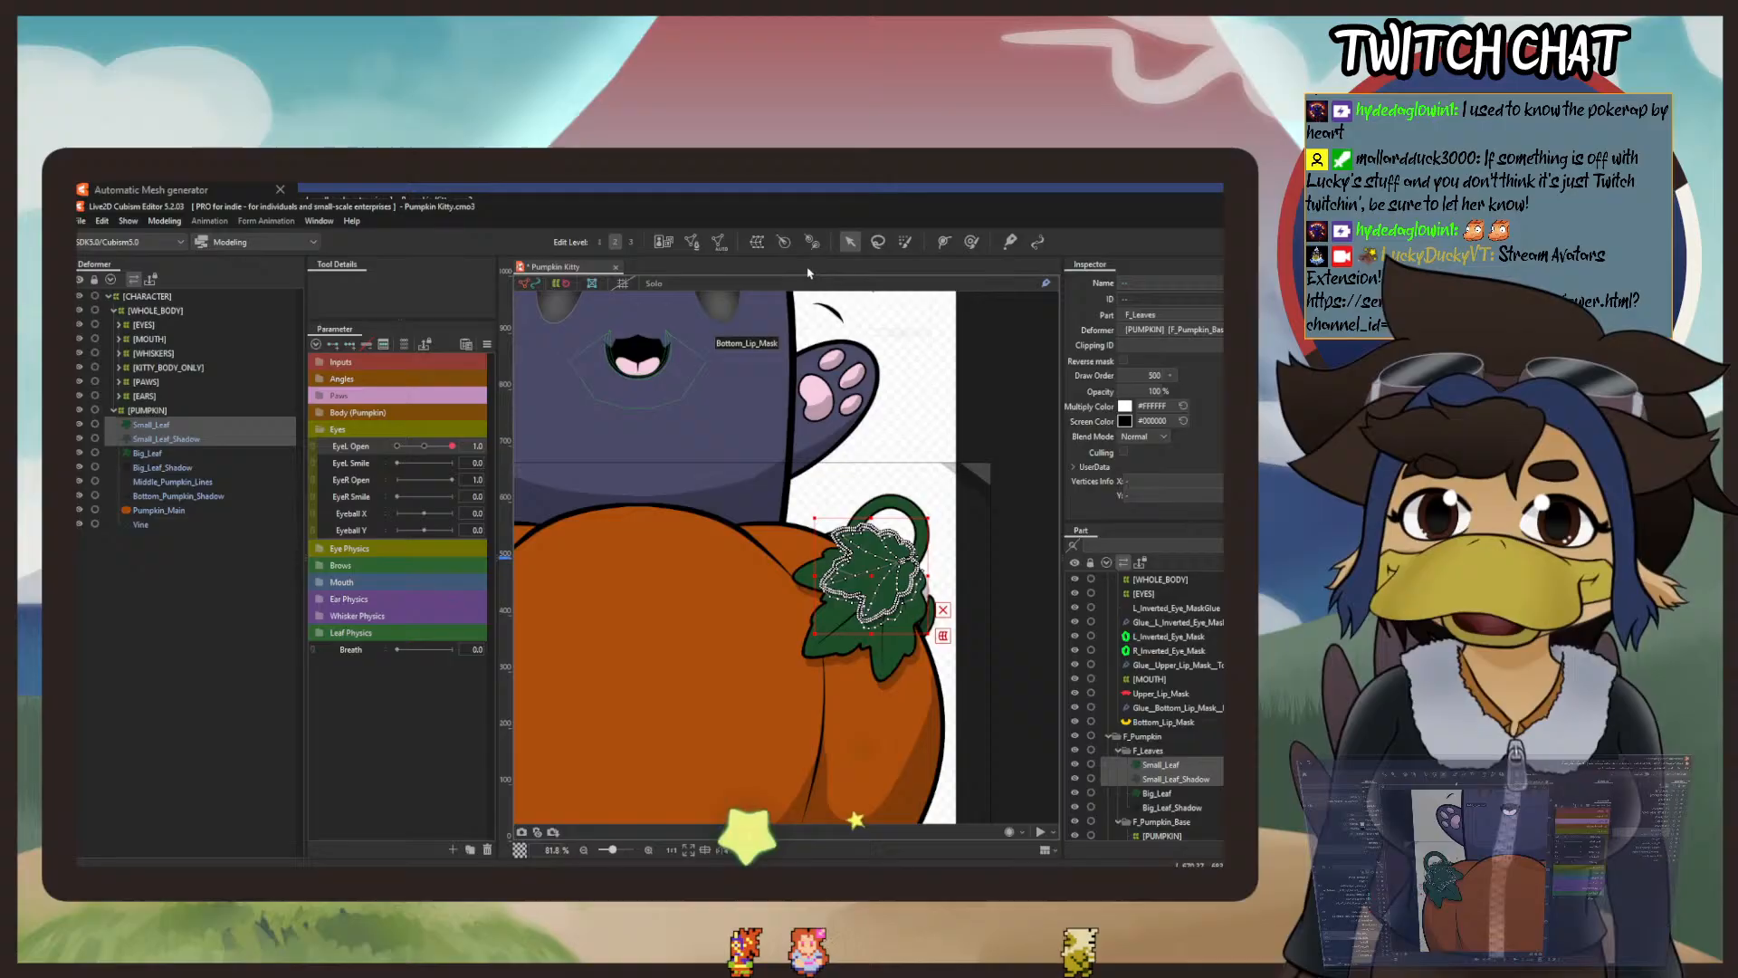
click(758, 242)
triple_click(615, 470)
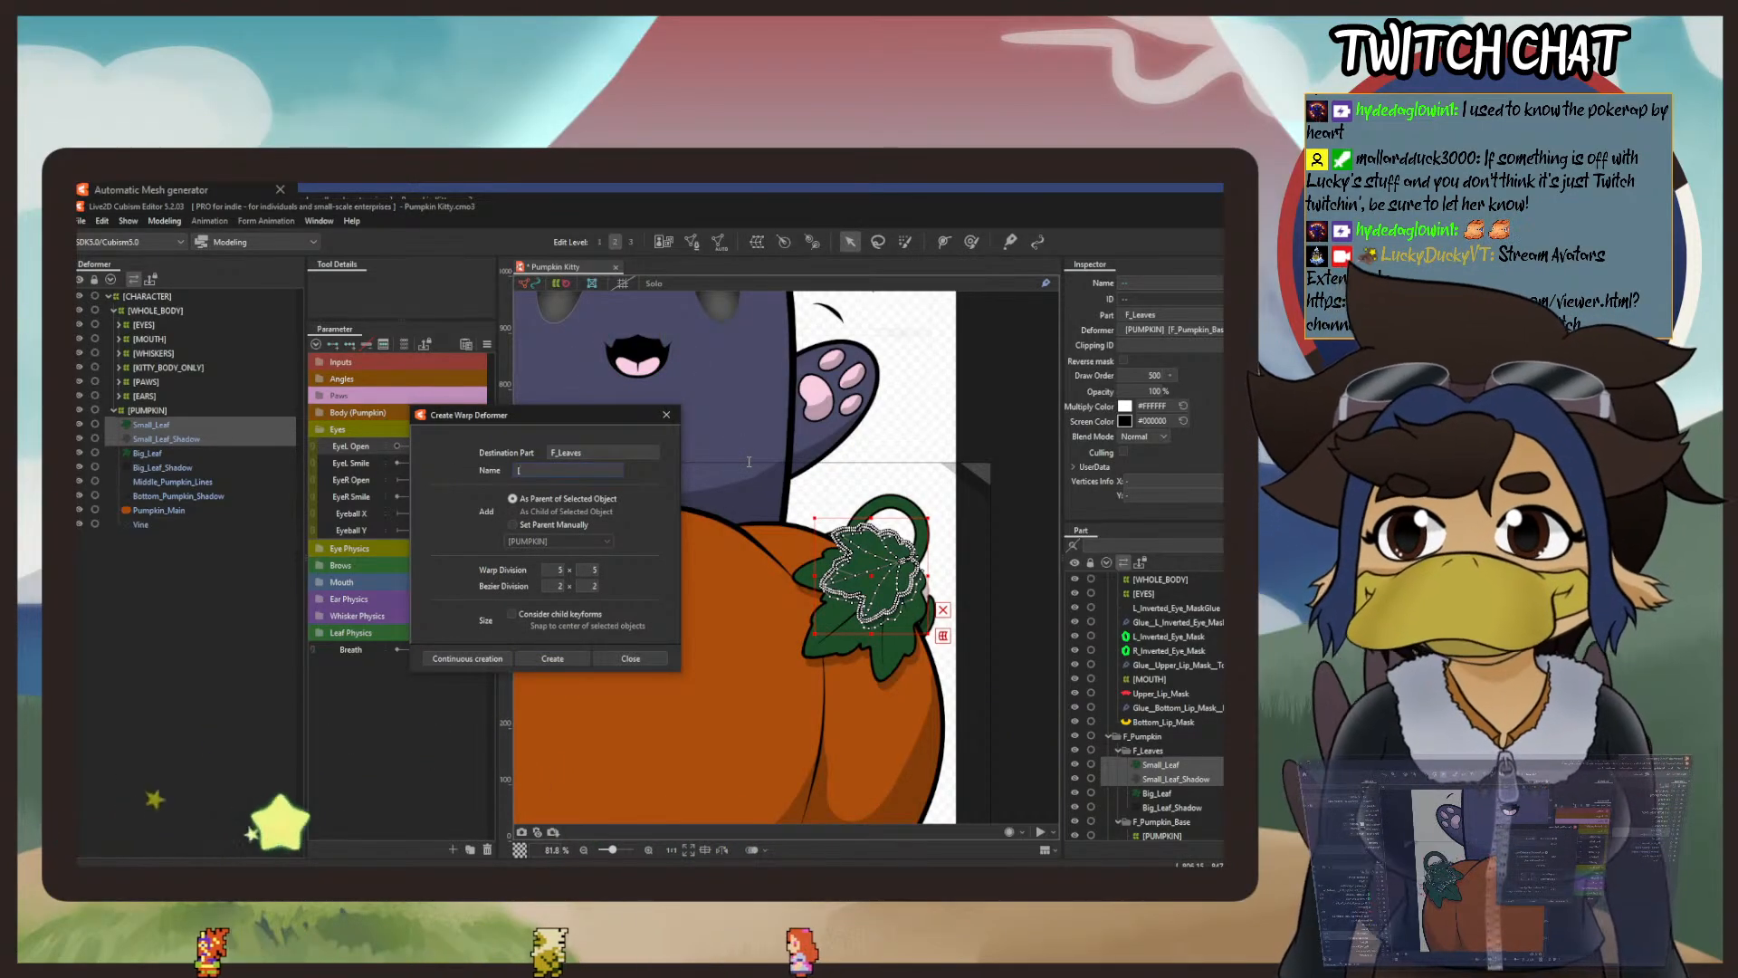
text([SMALL_)
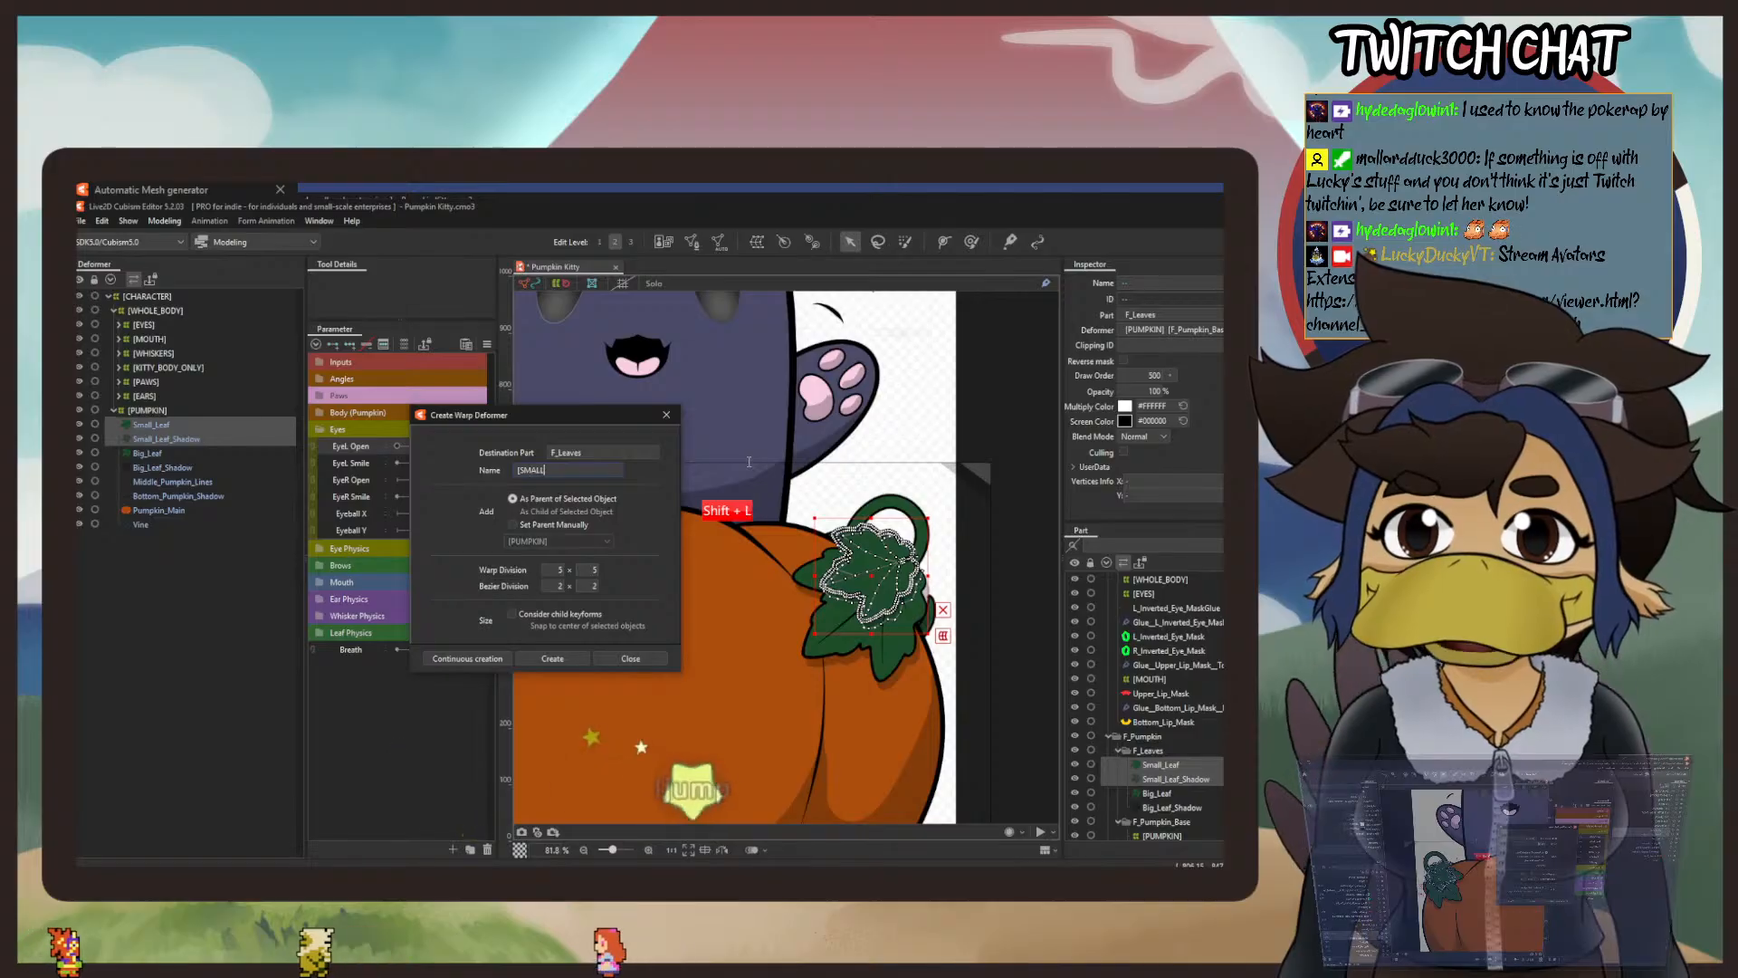
text(LEAF_MAIN)
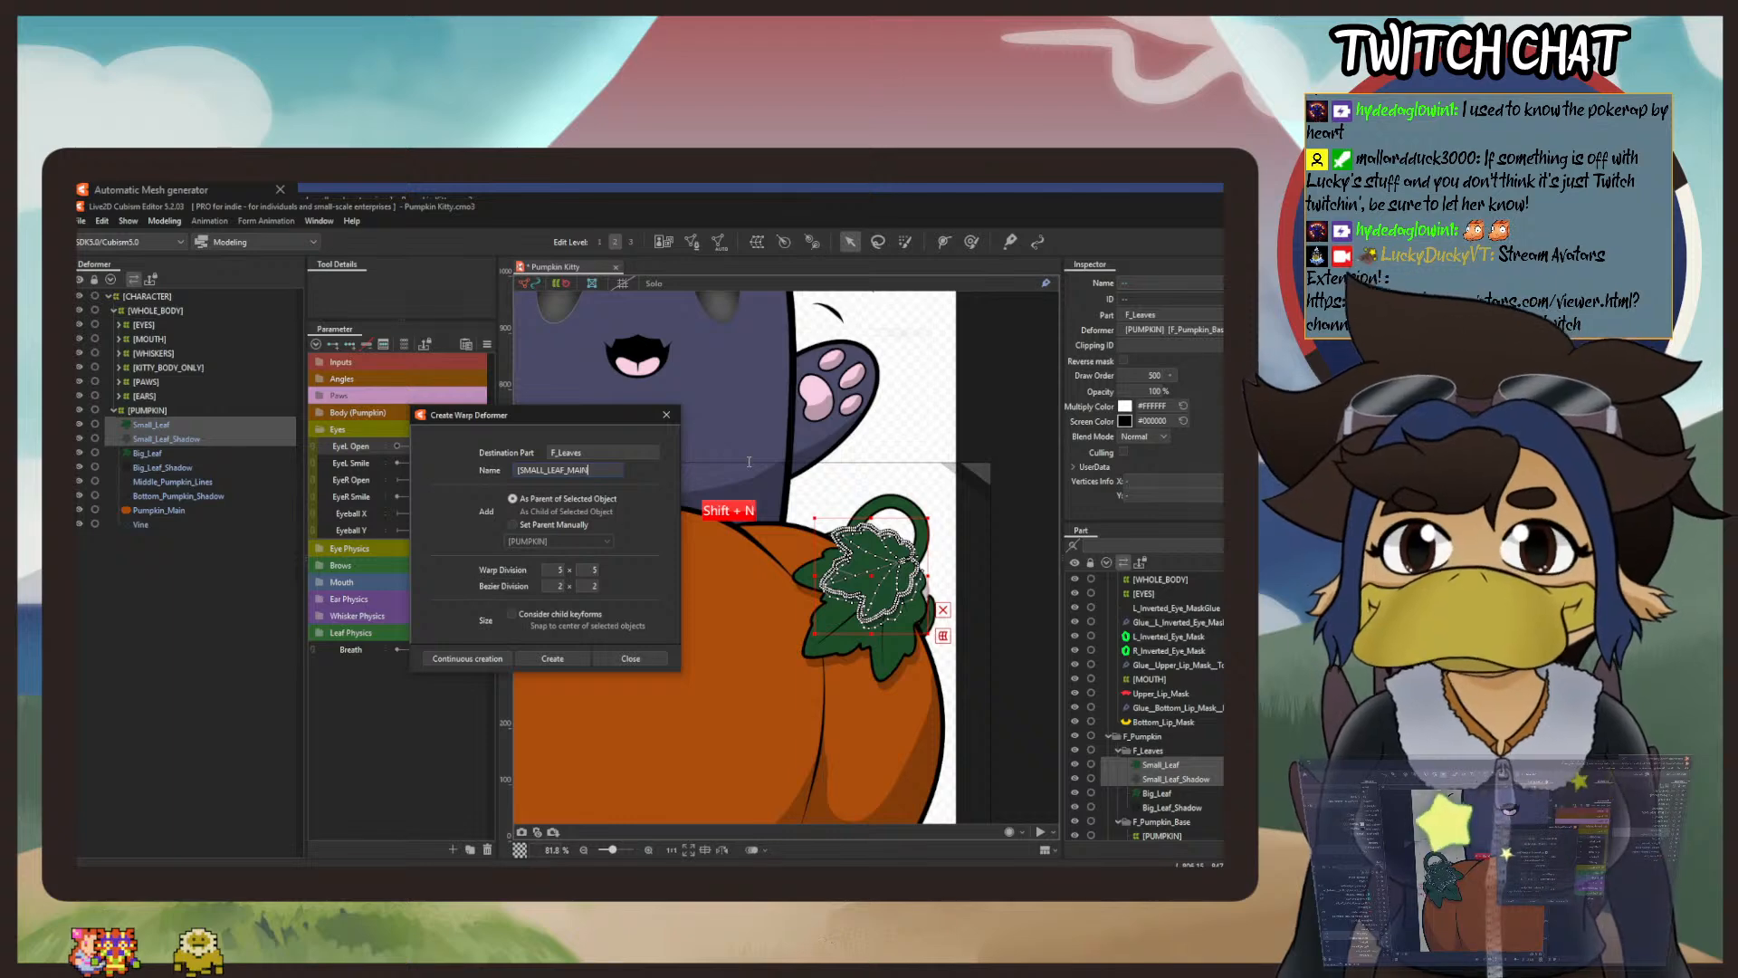
click(567, 659)
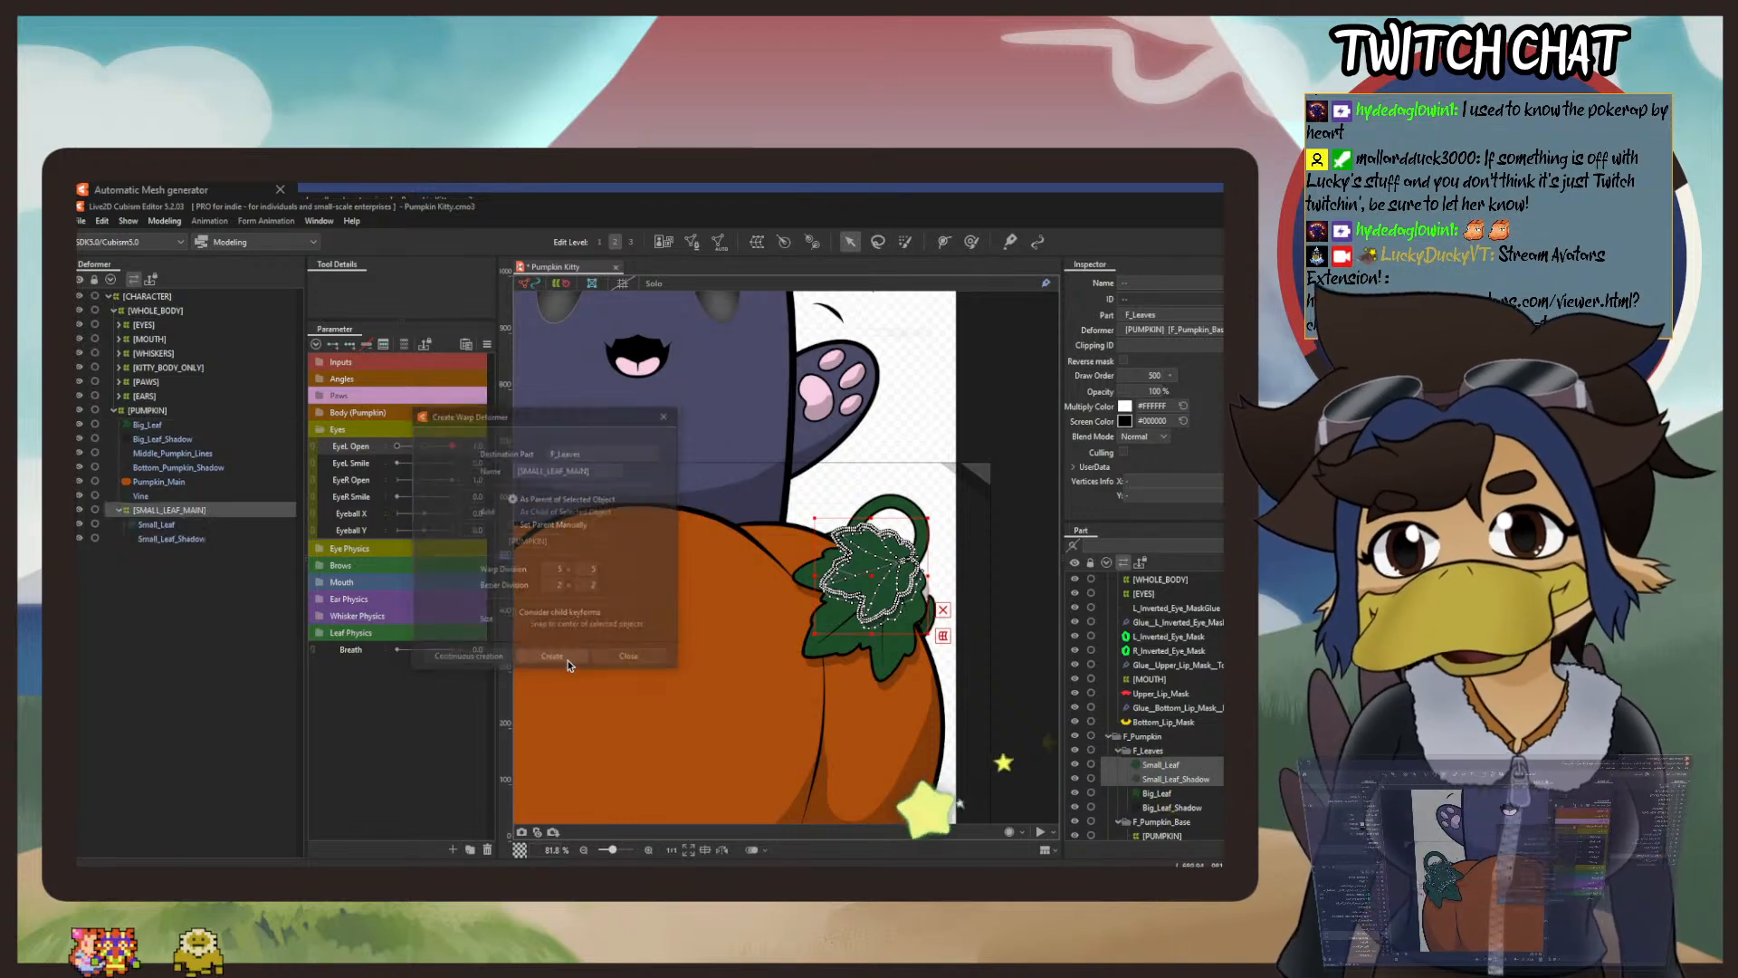
Create a parent warp deformer named [BIG_LEAF_MAIN] around Big_Leaf and Big_Leaf_Shadow.
click(161, 439)
ctrl+click(150, 426)
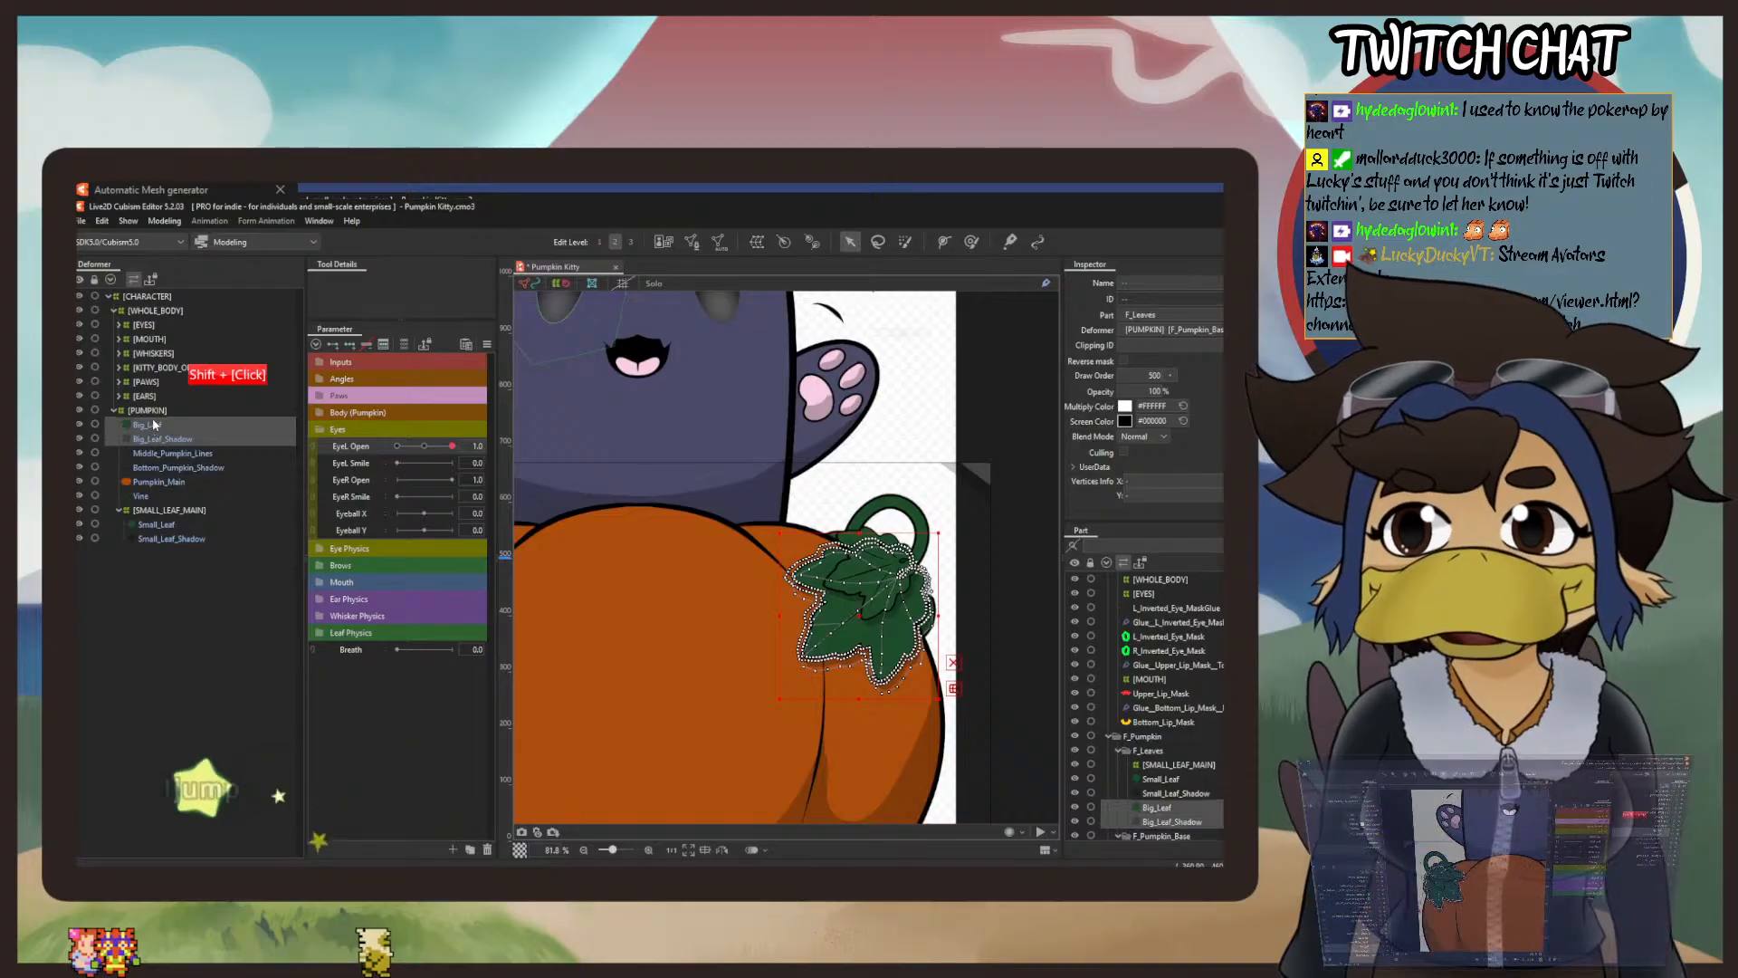
click(754, 245)
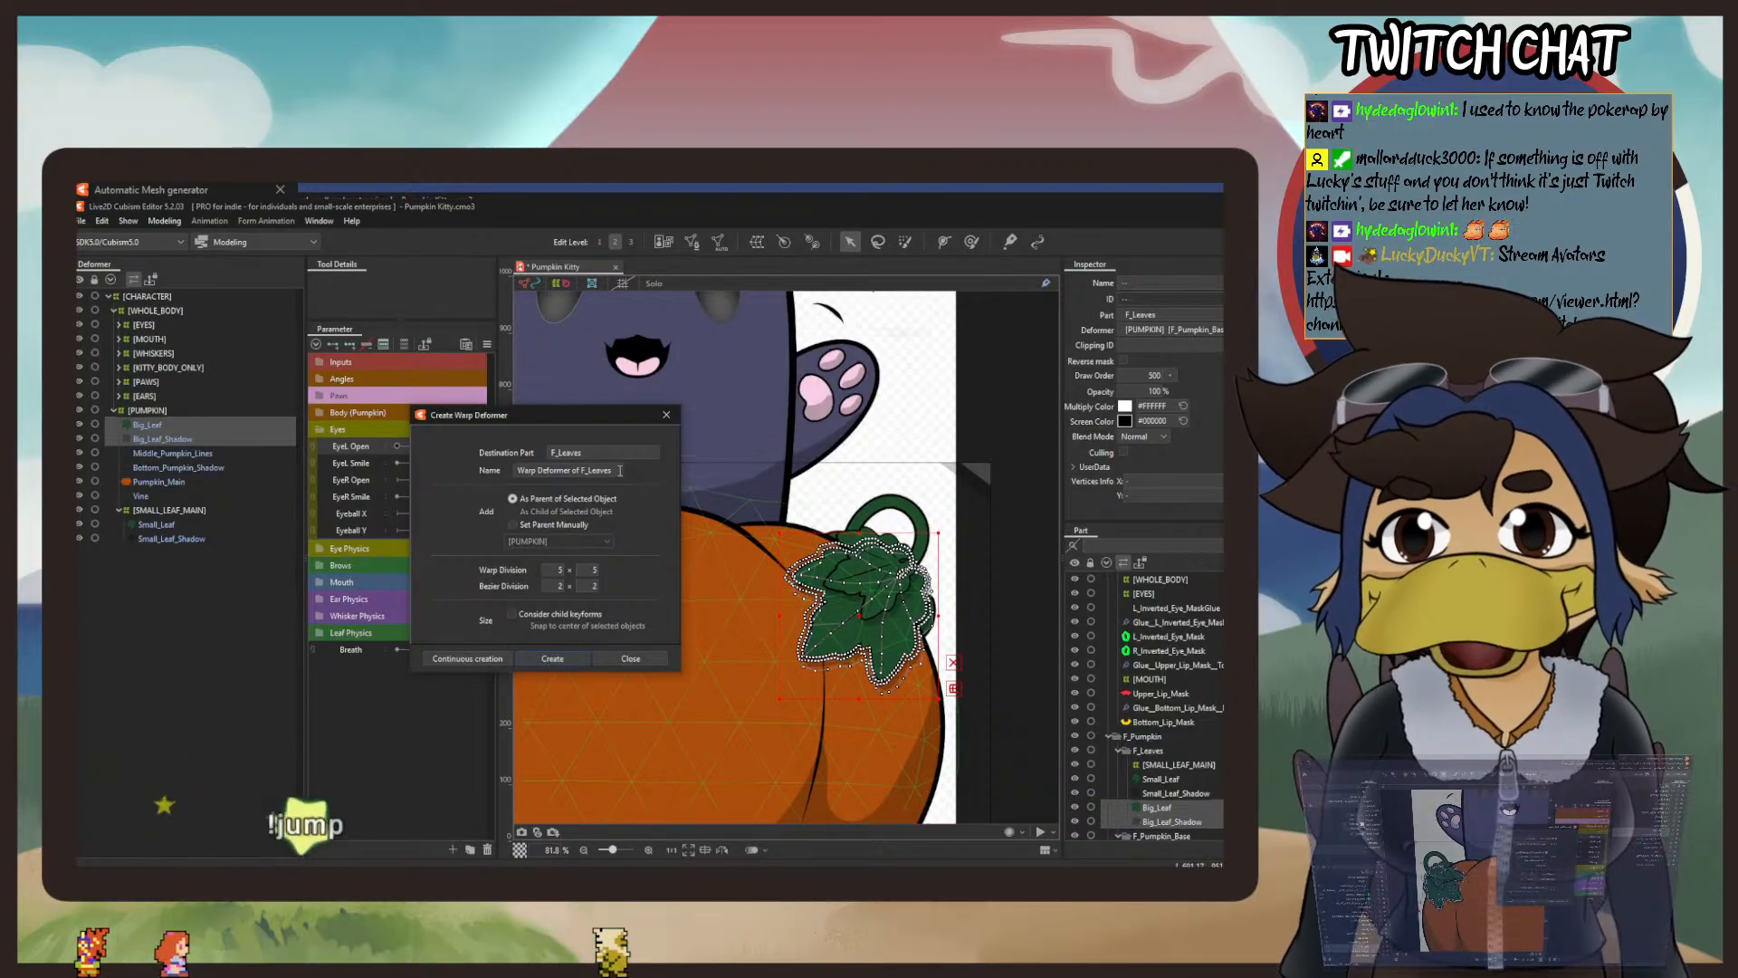
text([)
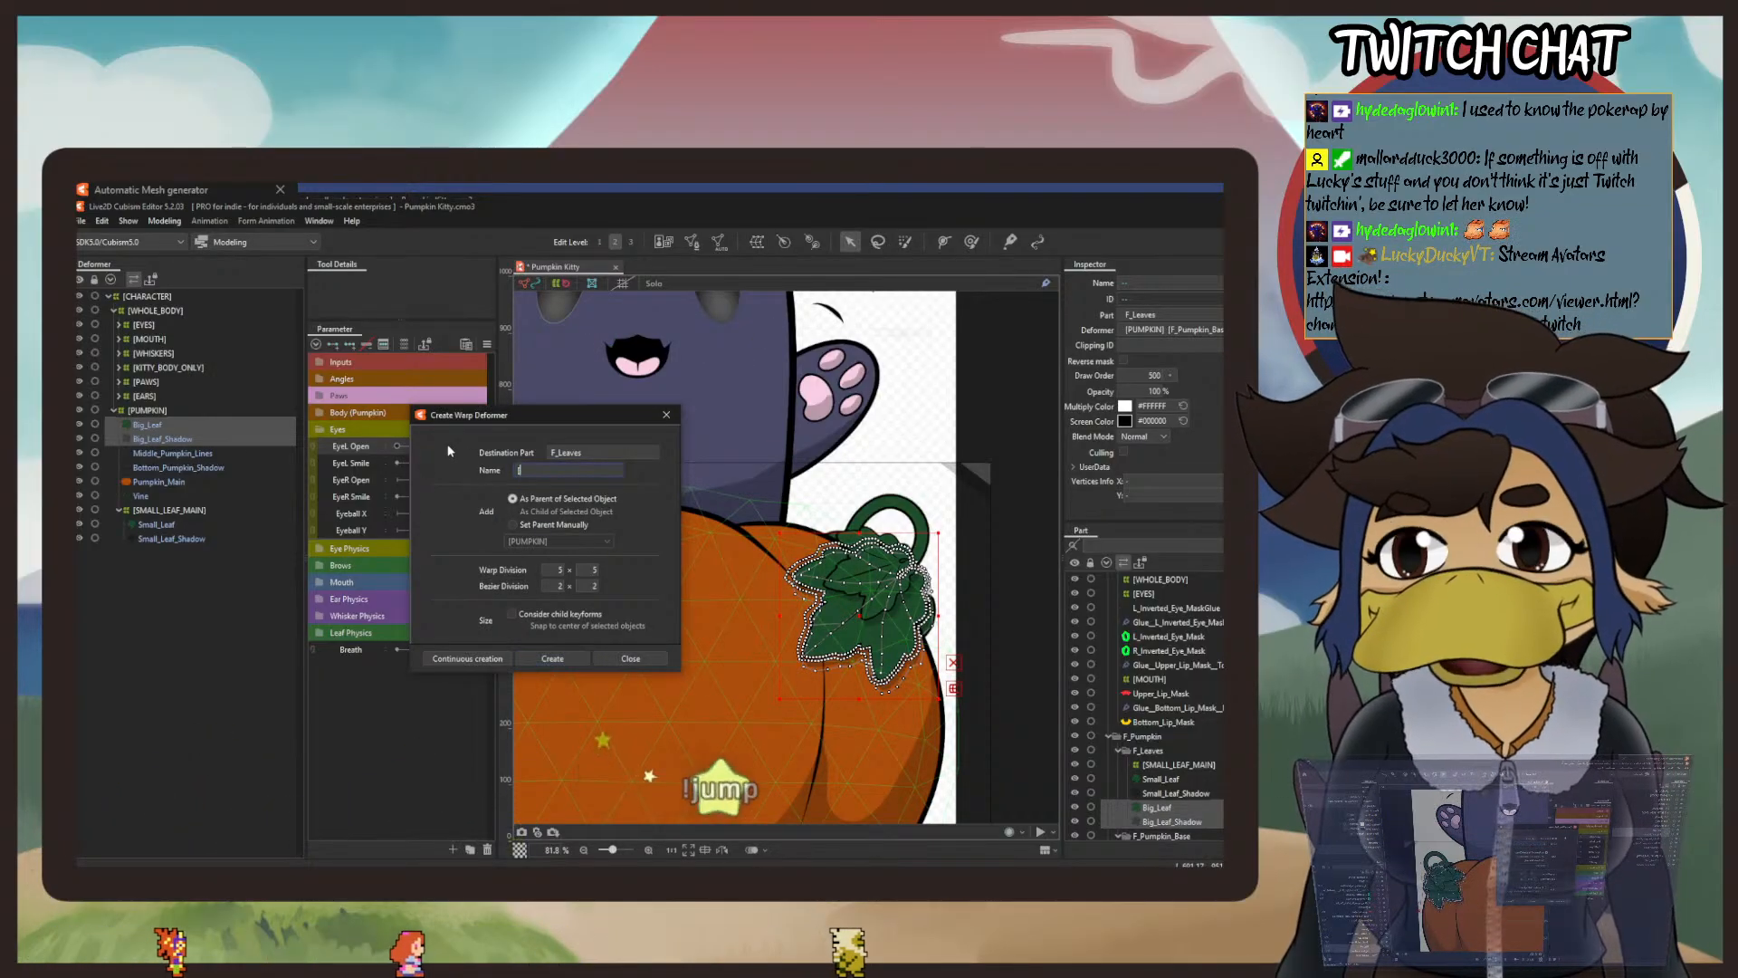
text(BIG_LEA)
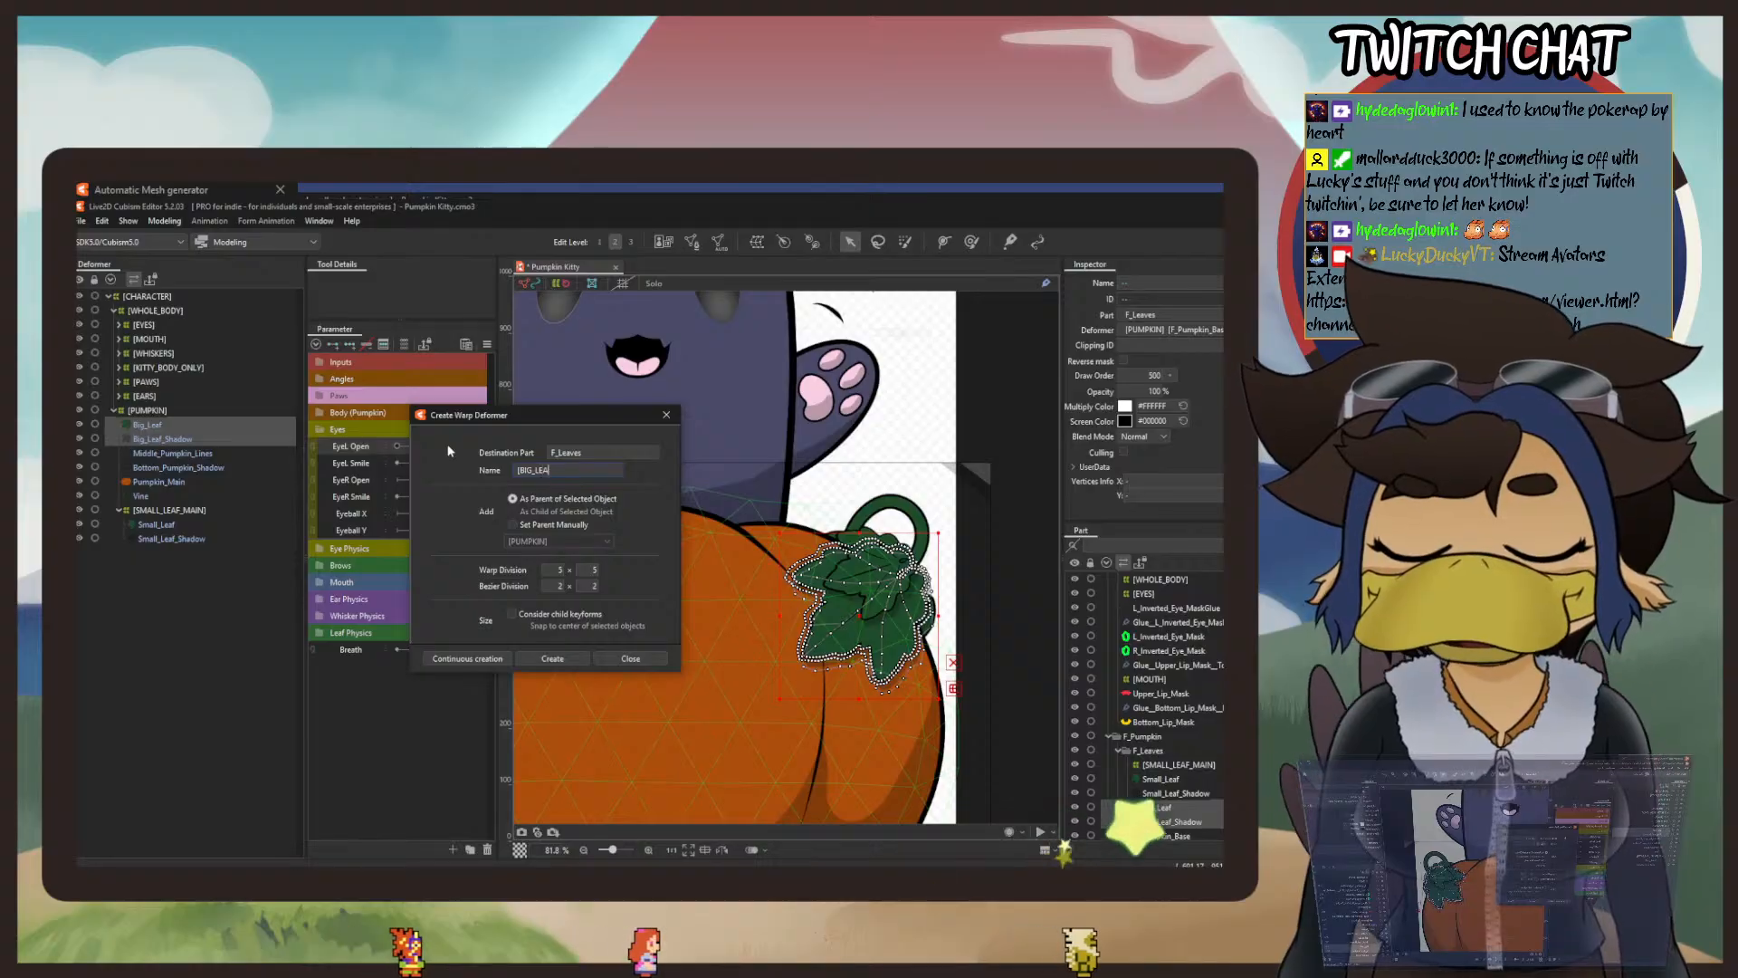
text(F_MAIN)
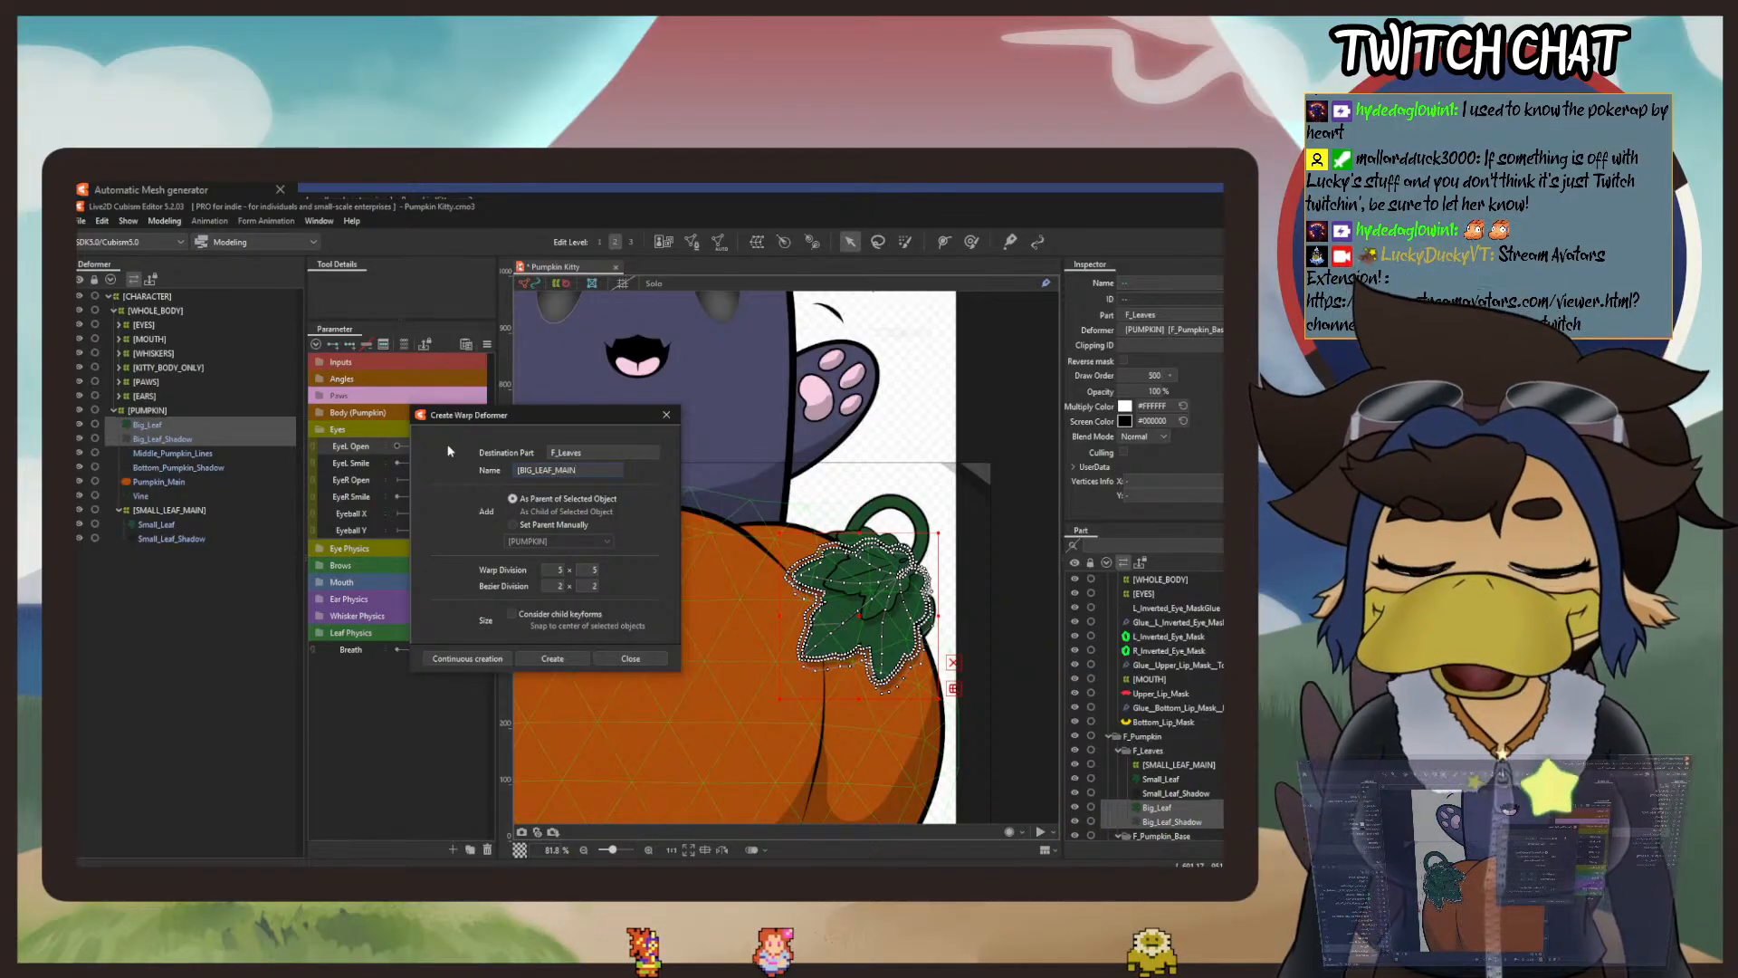
click(552, 658)
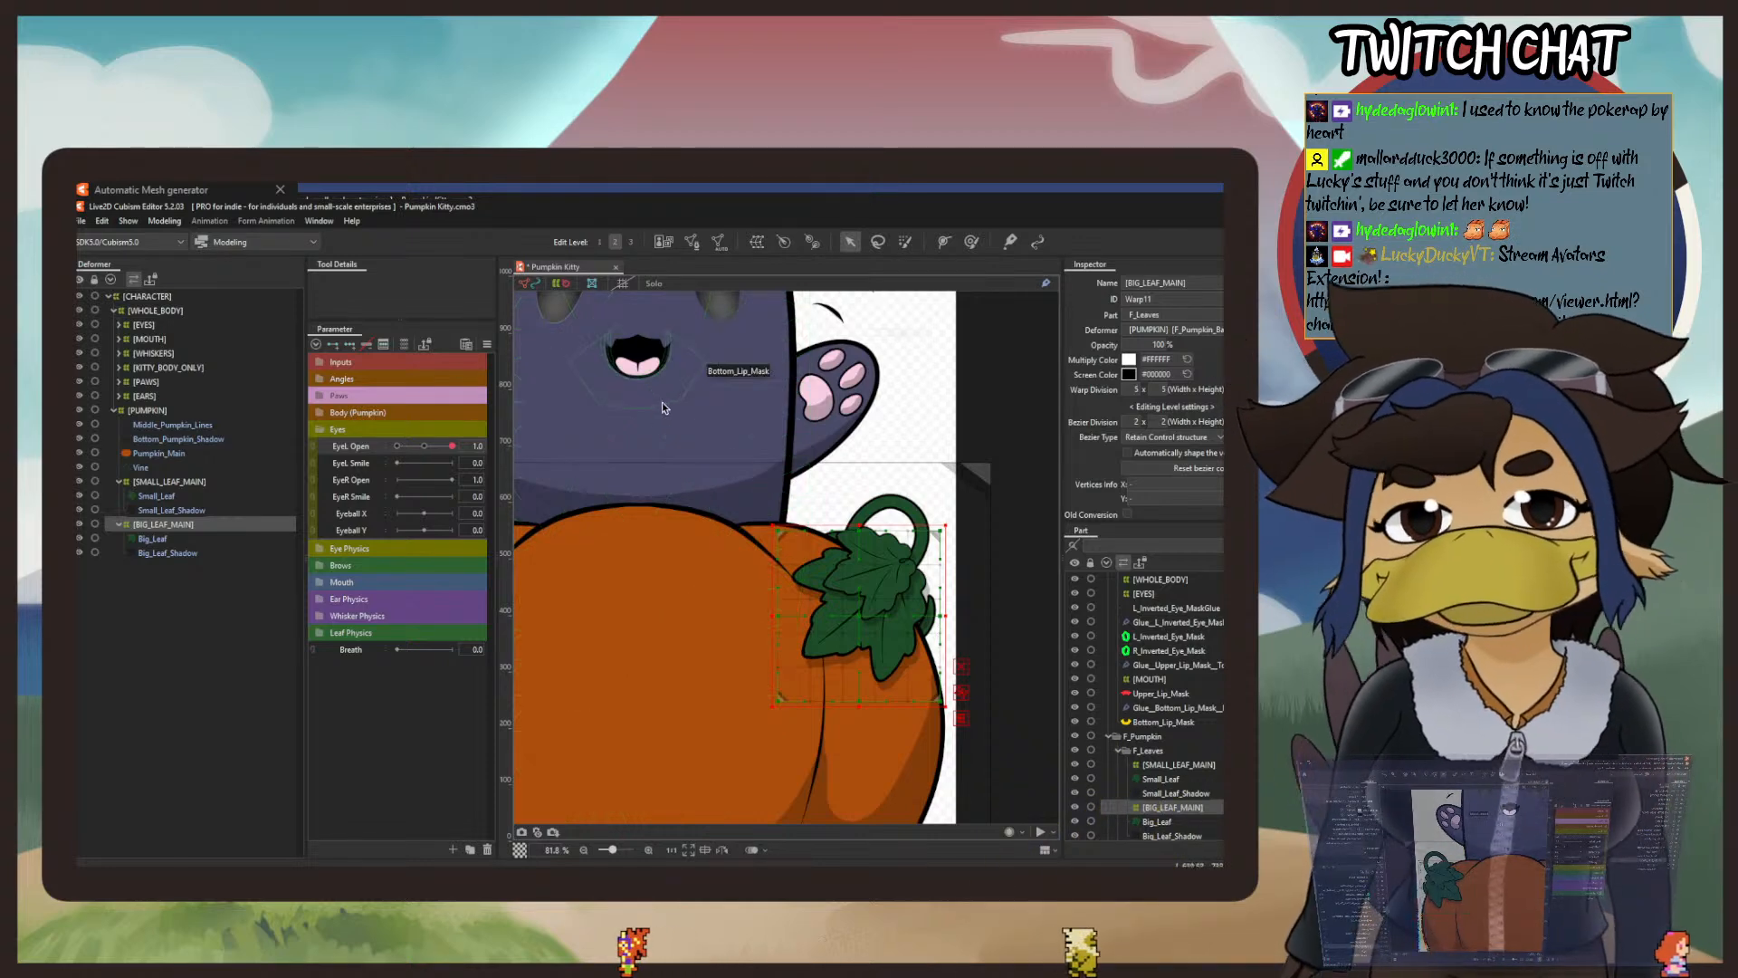
Save the Pumpkin Kitty model with its new leaf deformers.
drag(648, 495, 740, 530)
scroll(740, 530, down, 3)
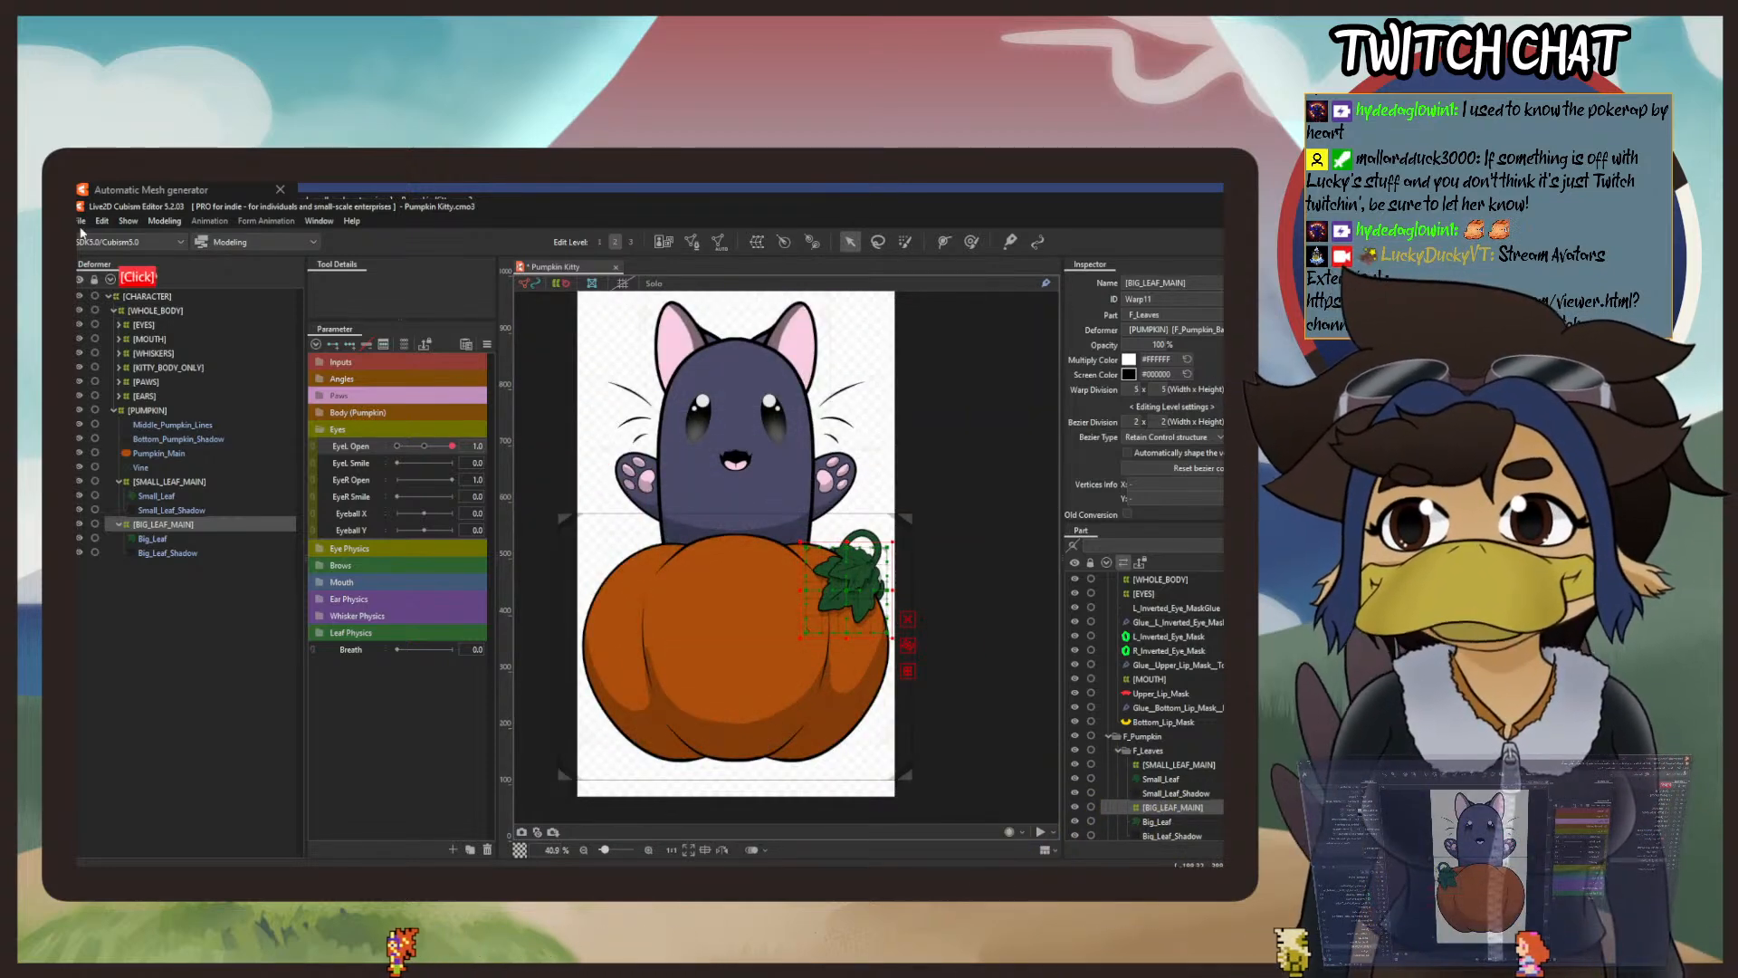
click(80, 222)
click(107, 333)
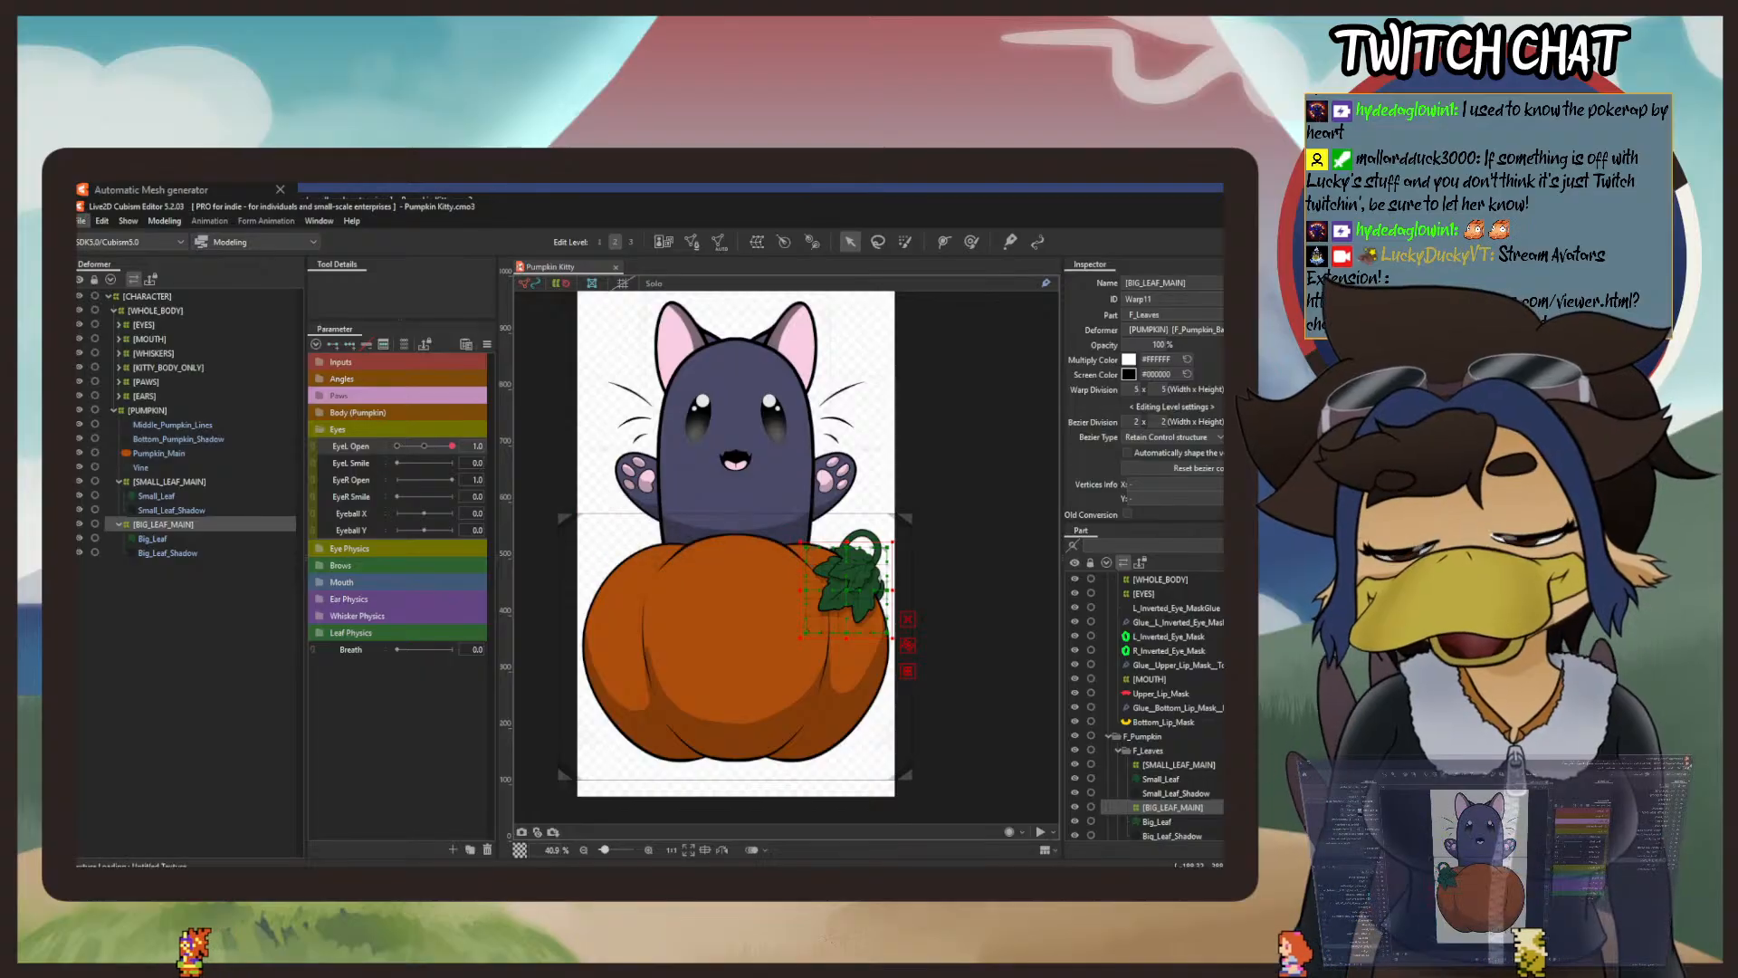
Open the recent model Chibi Lucky.cmo3 and expand its Character Warp Deformer down through Upper Body Y Physics.
click(80, 222)
mouse_move(136, 280)
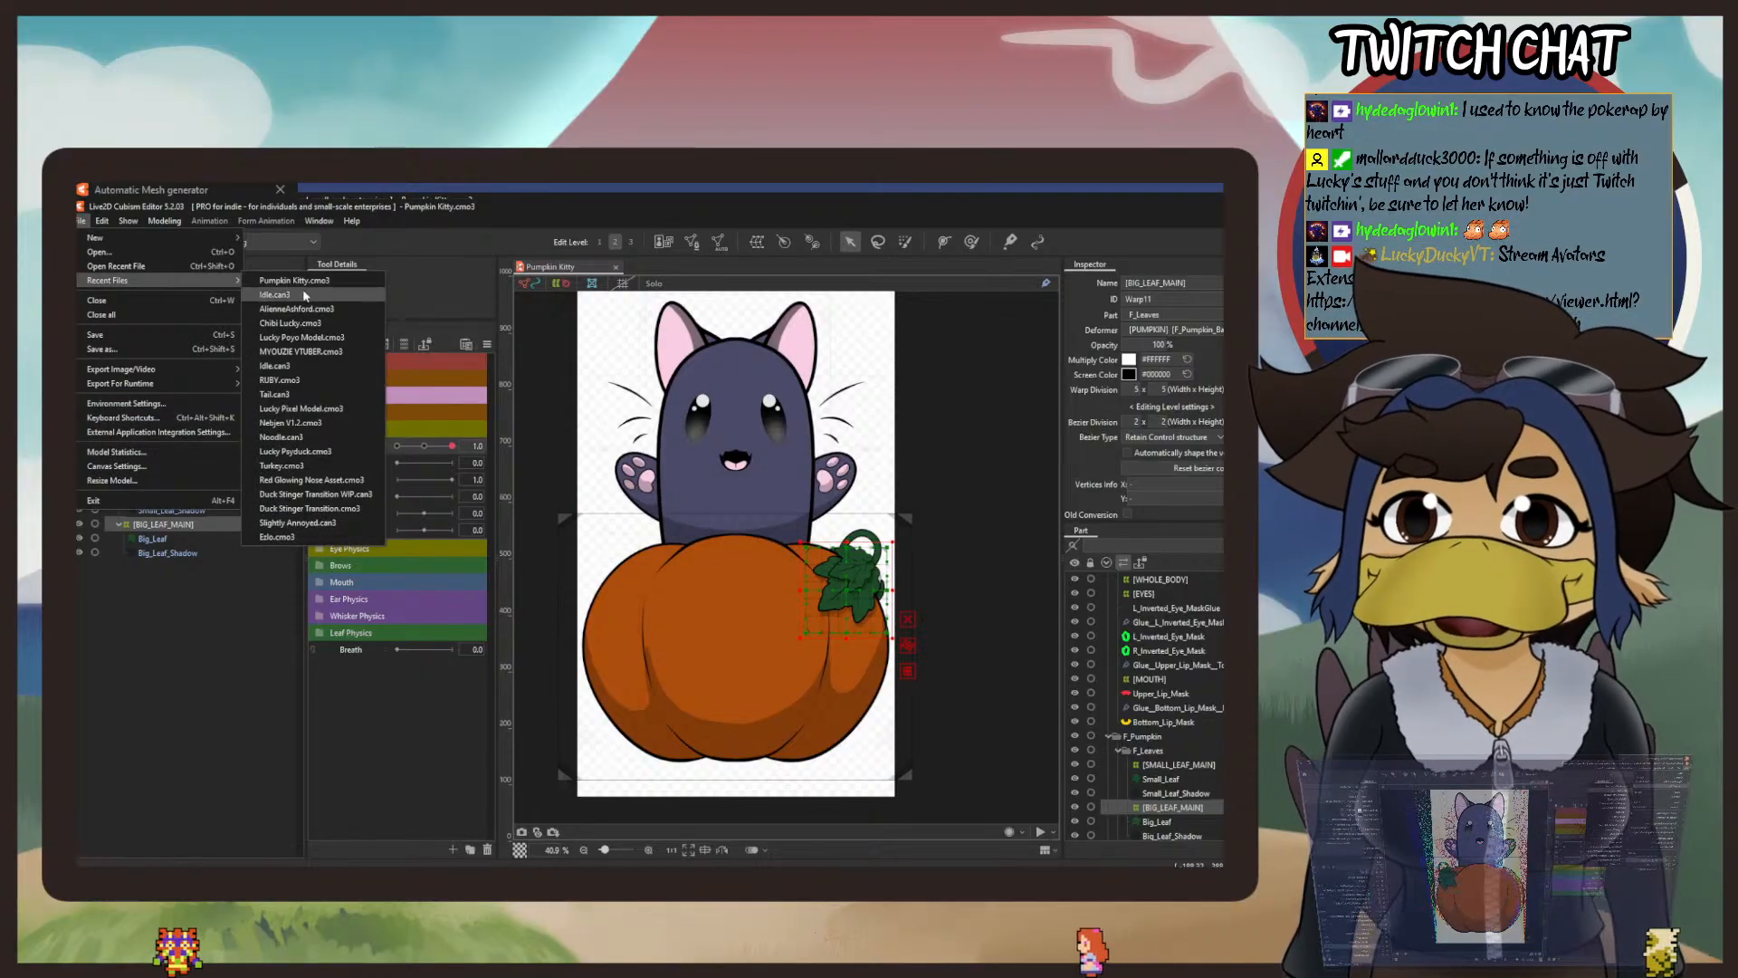
click(313, 326)
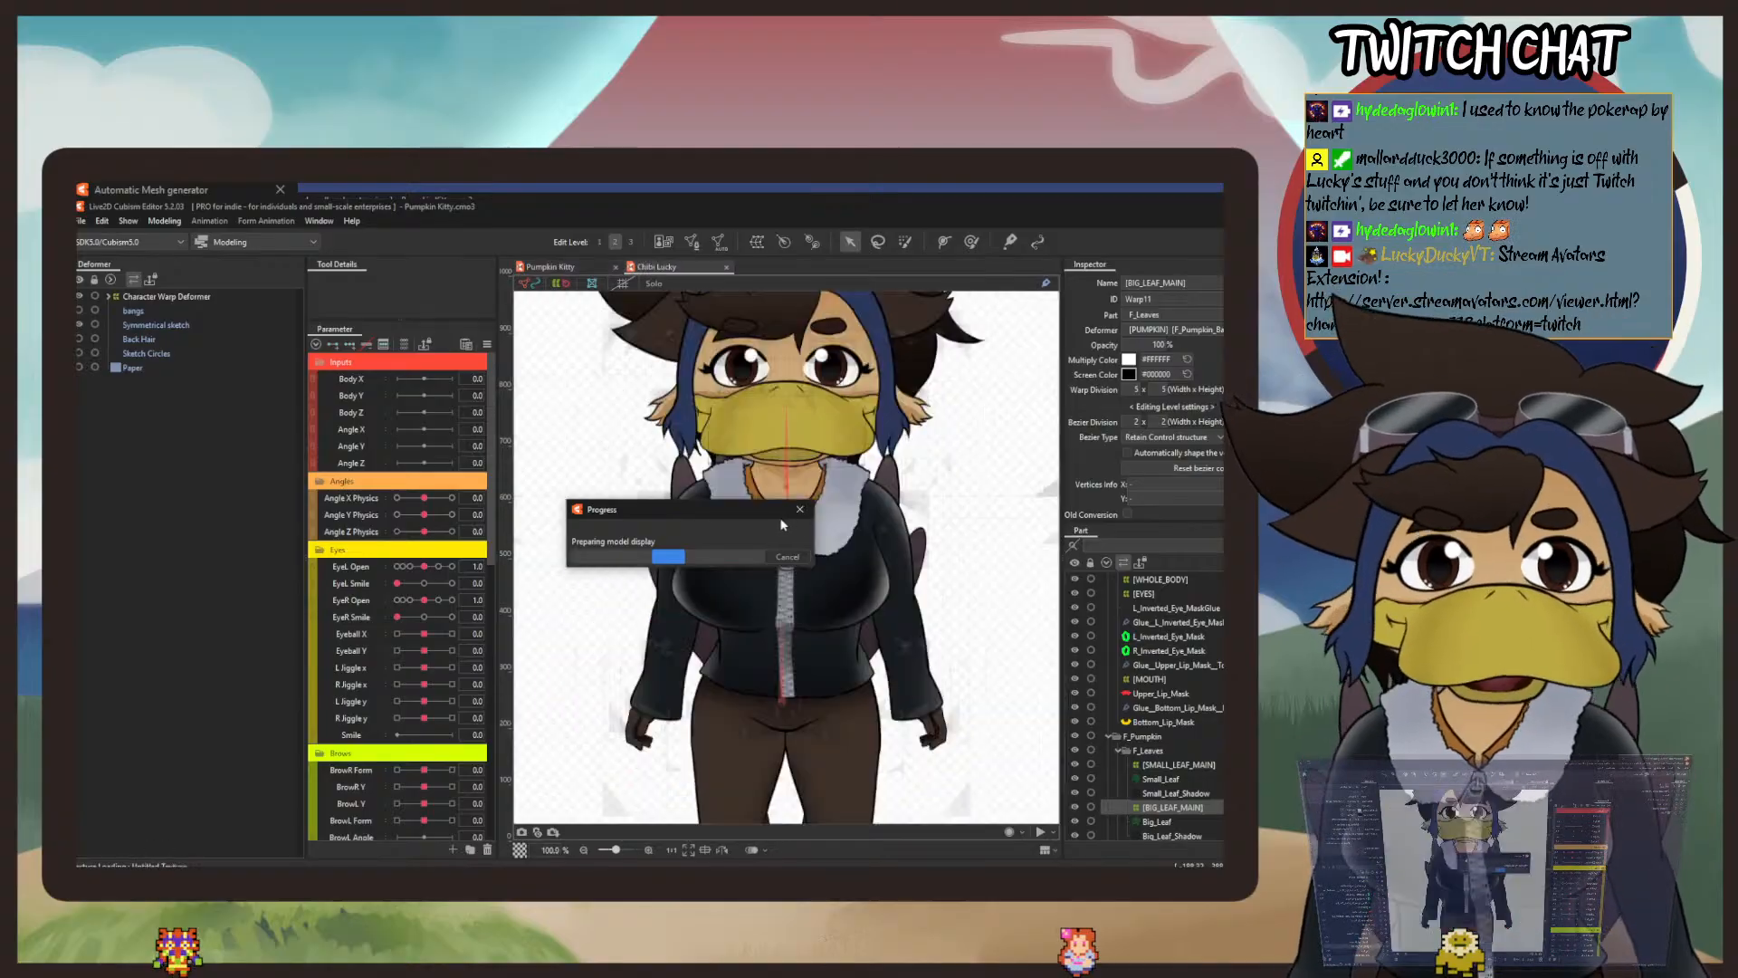
click(111, 297)
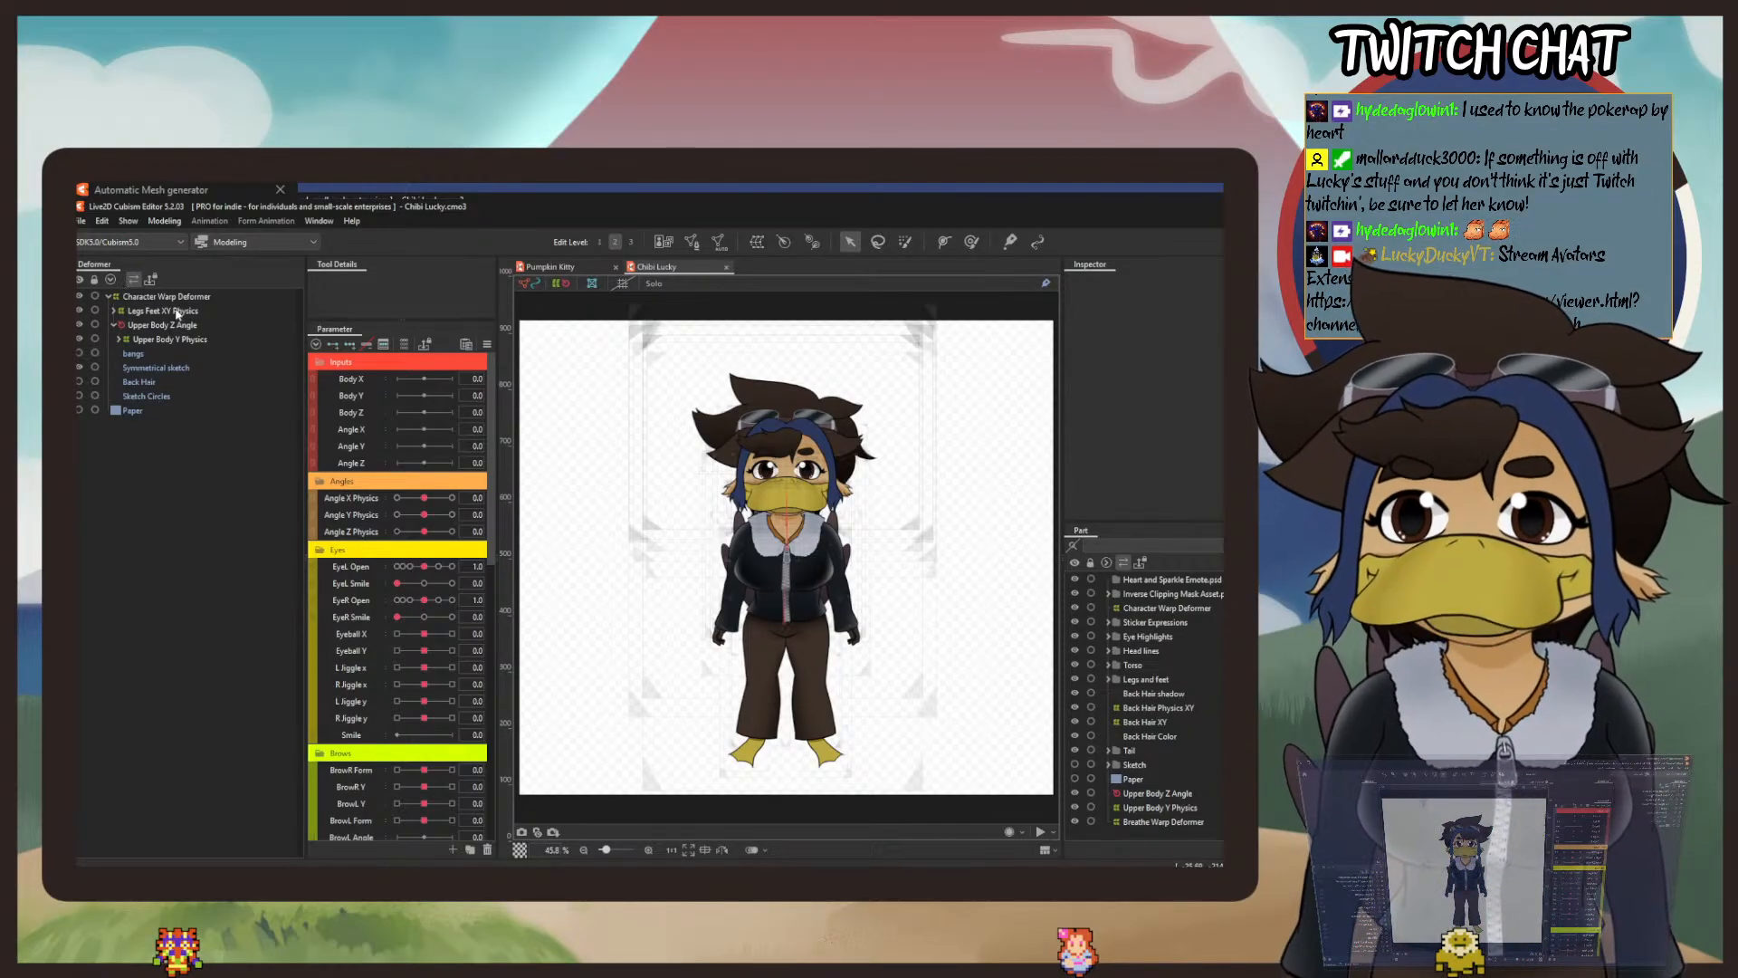
click(120, 341)
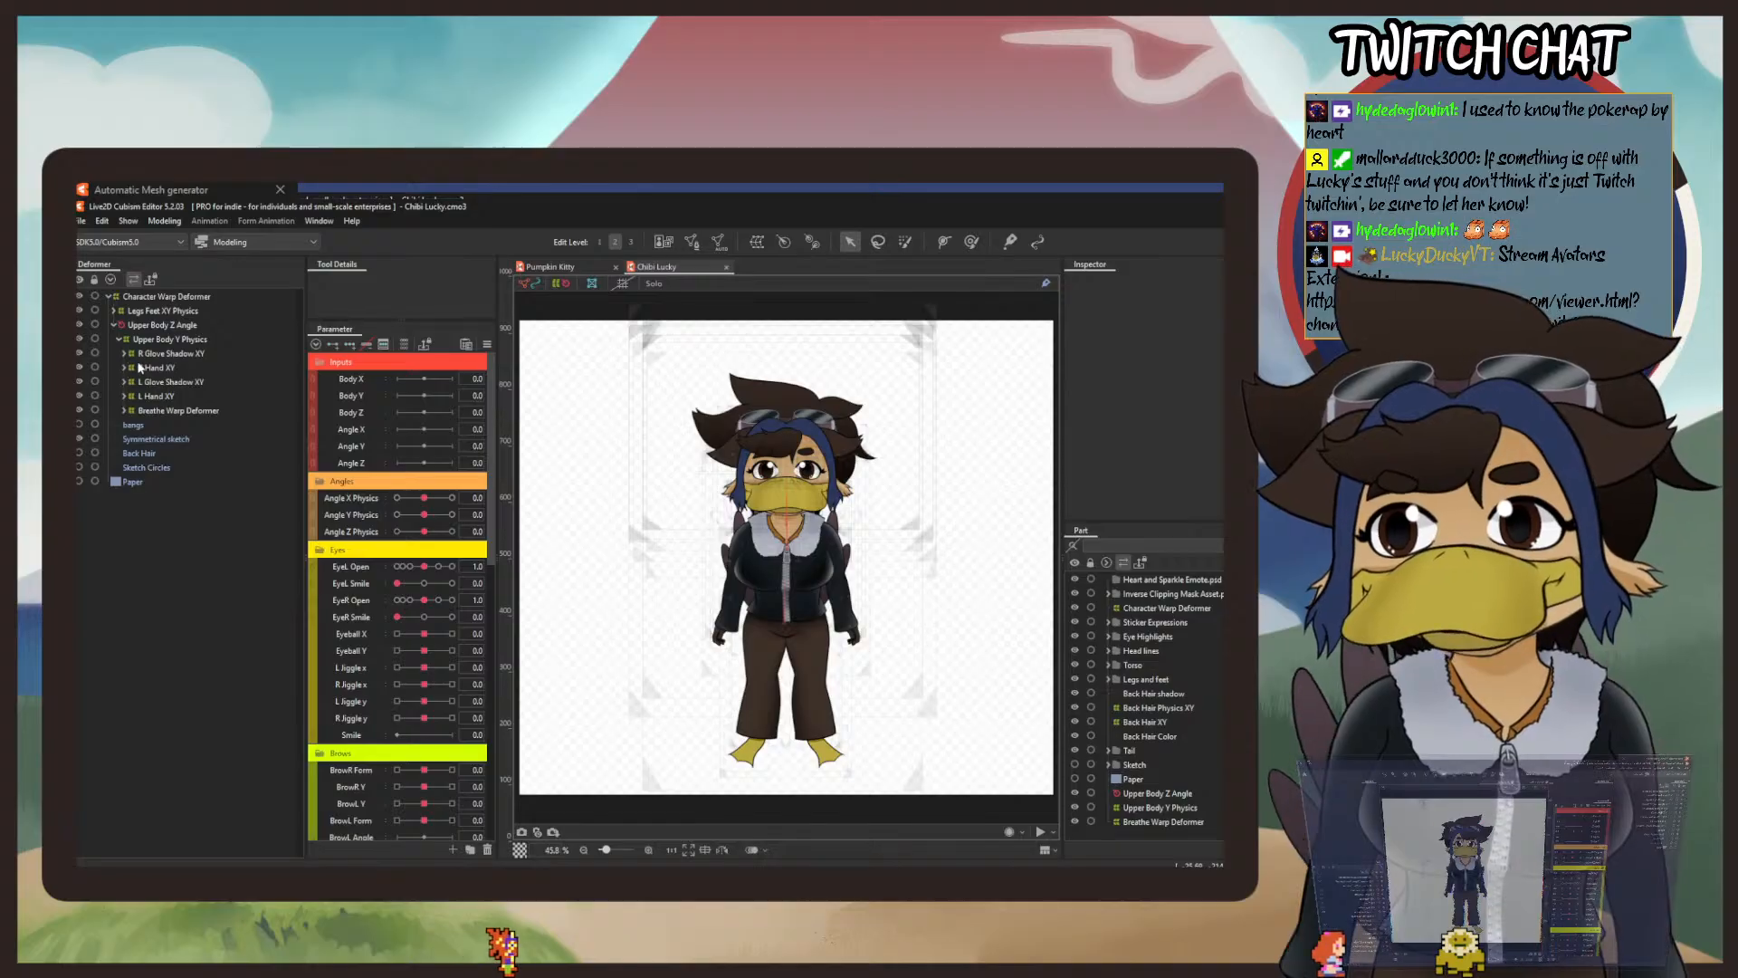
Examine which angle and body physics parameters are keyed on the R Hand XY deformer.
click(129, 369)
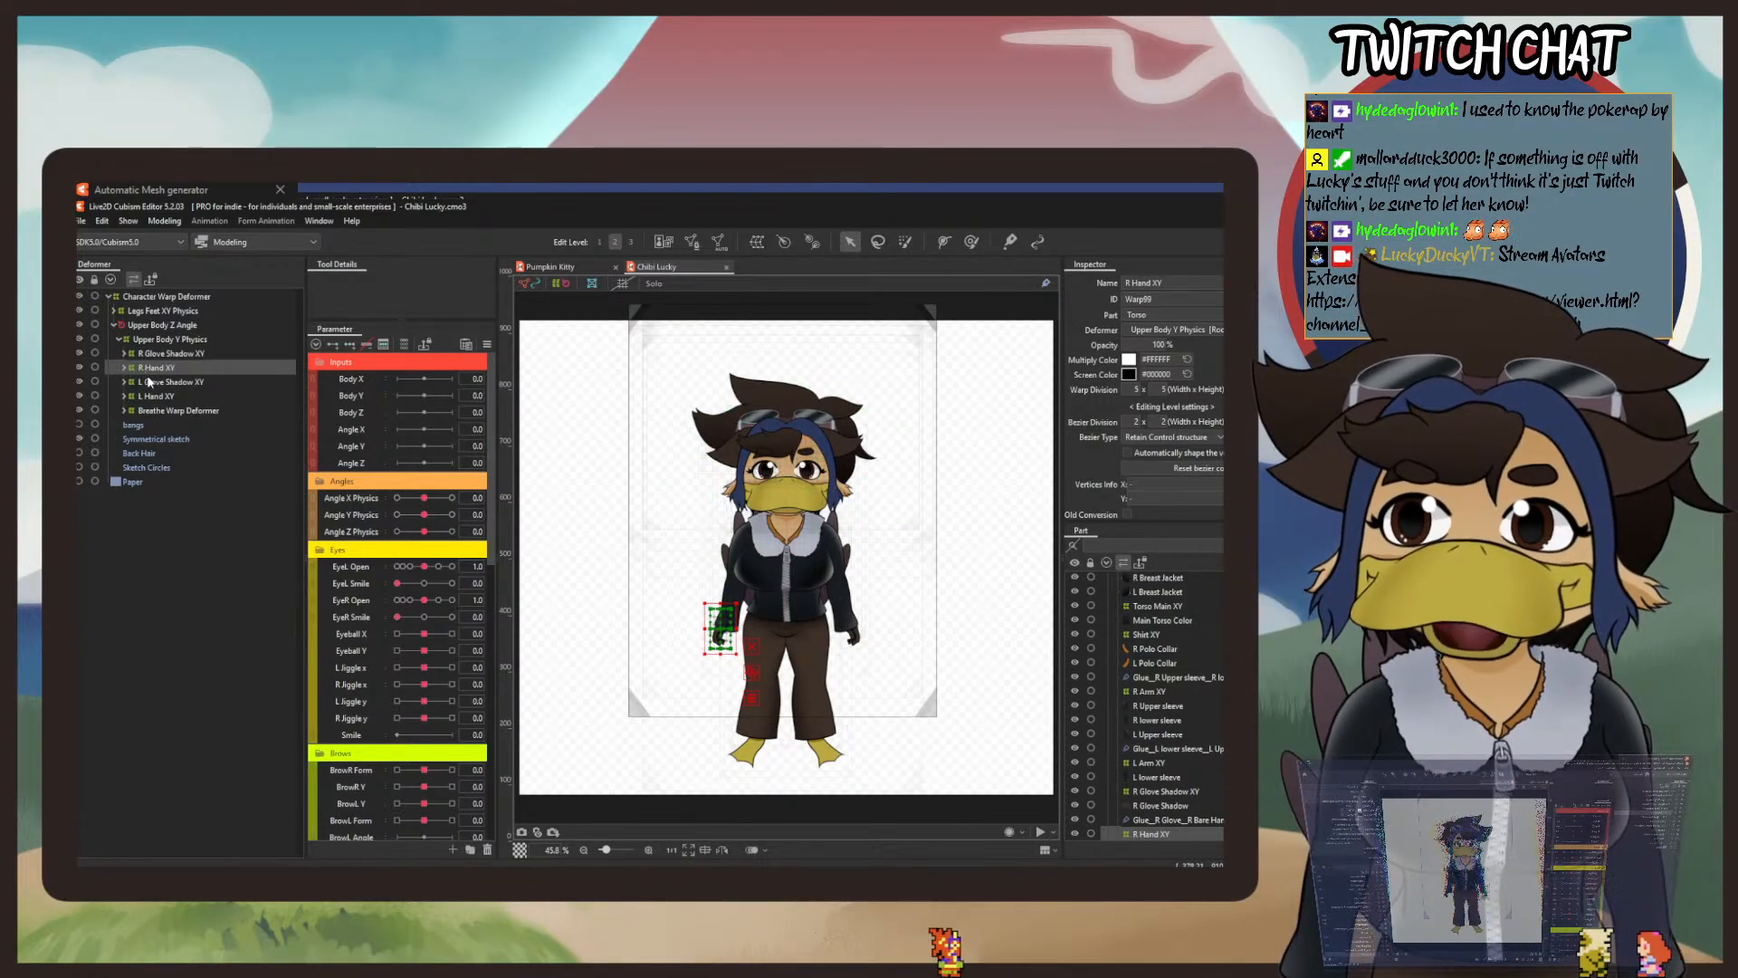
drag(419, 501, 422, 507)
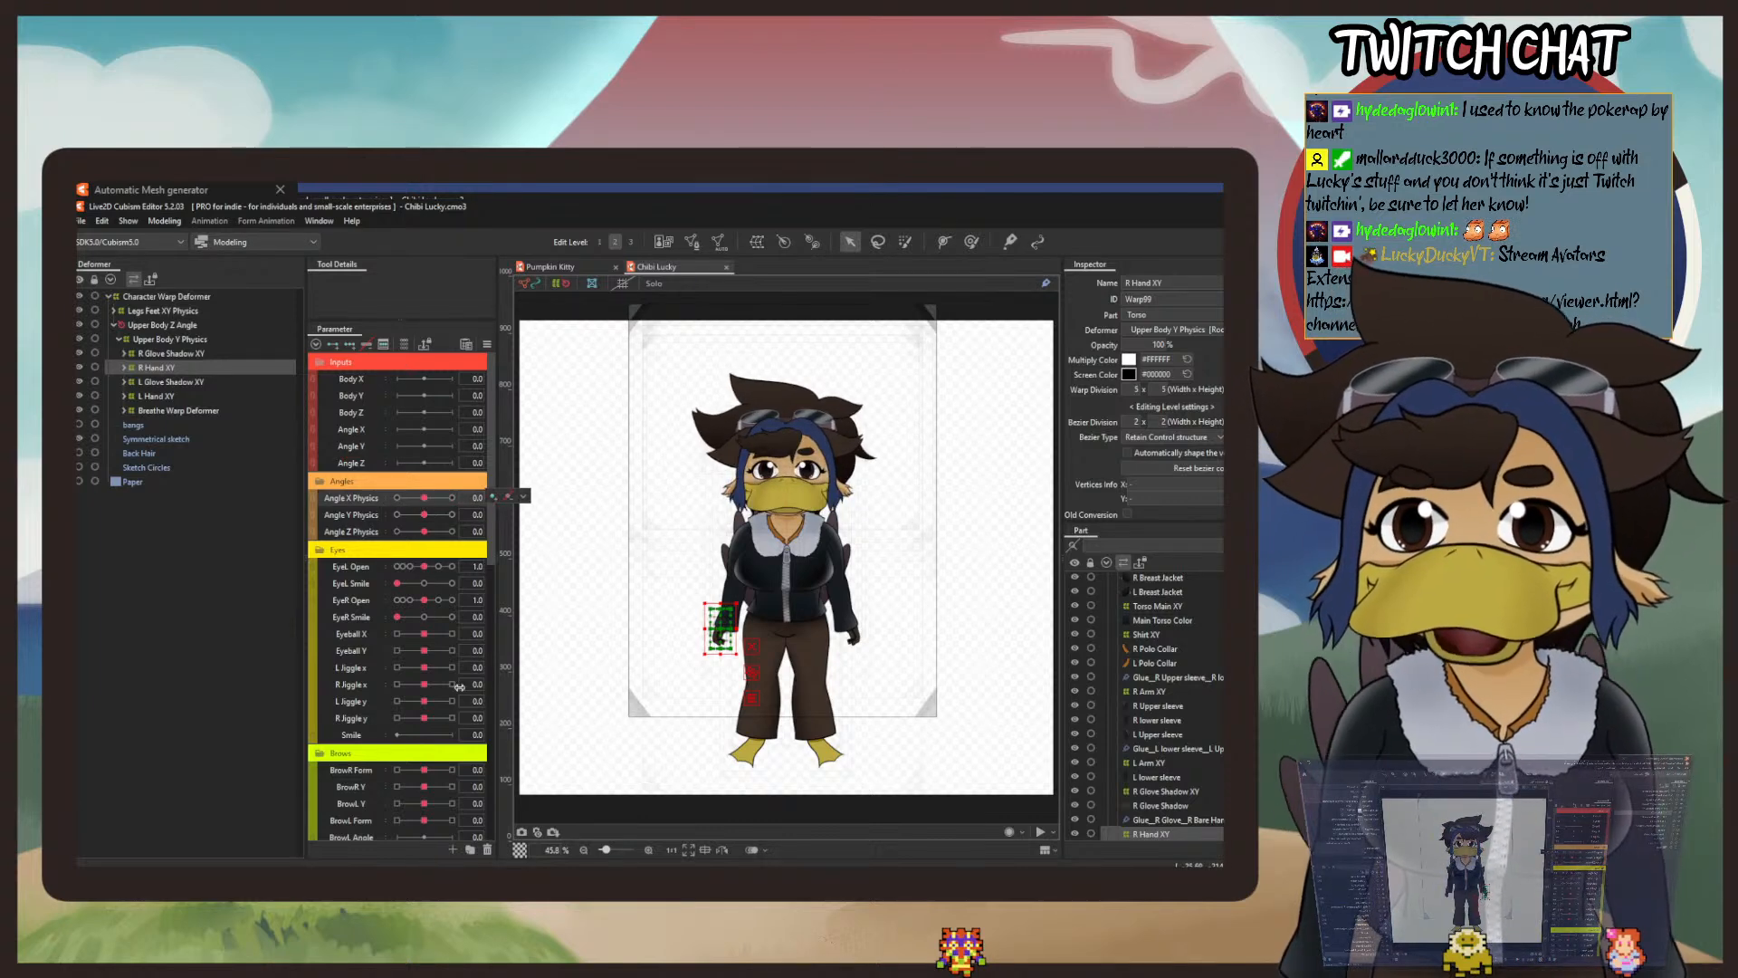
scroll(377, 668, down, 5)
mouse_move(425, 680)
mouse_down()
mouse_move(366, 677)
mouse_move(466, 685)
mouse_move(403, 683)
mouse_move(444, 688)
mouse_move(424, 689)
mouse_up()
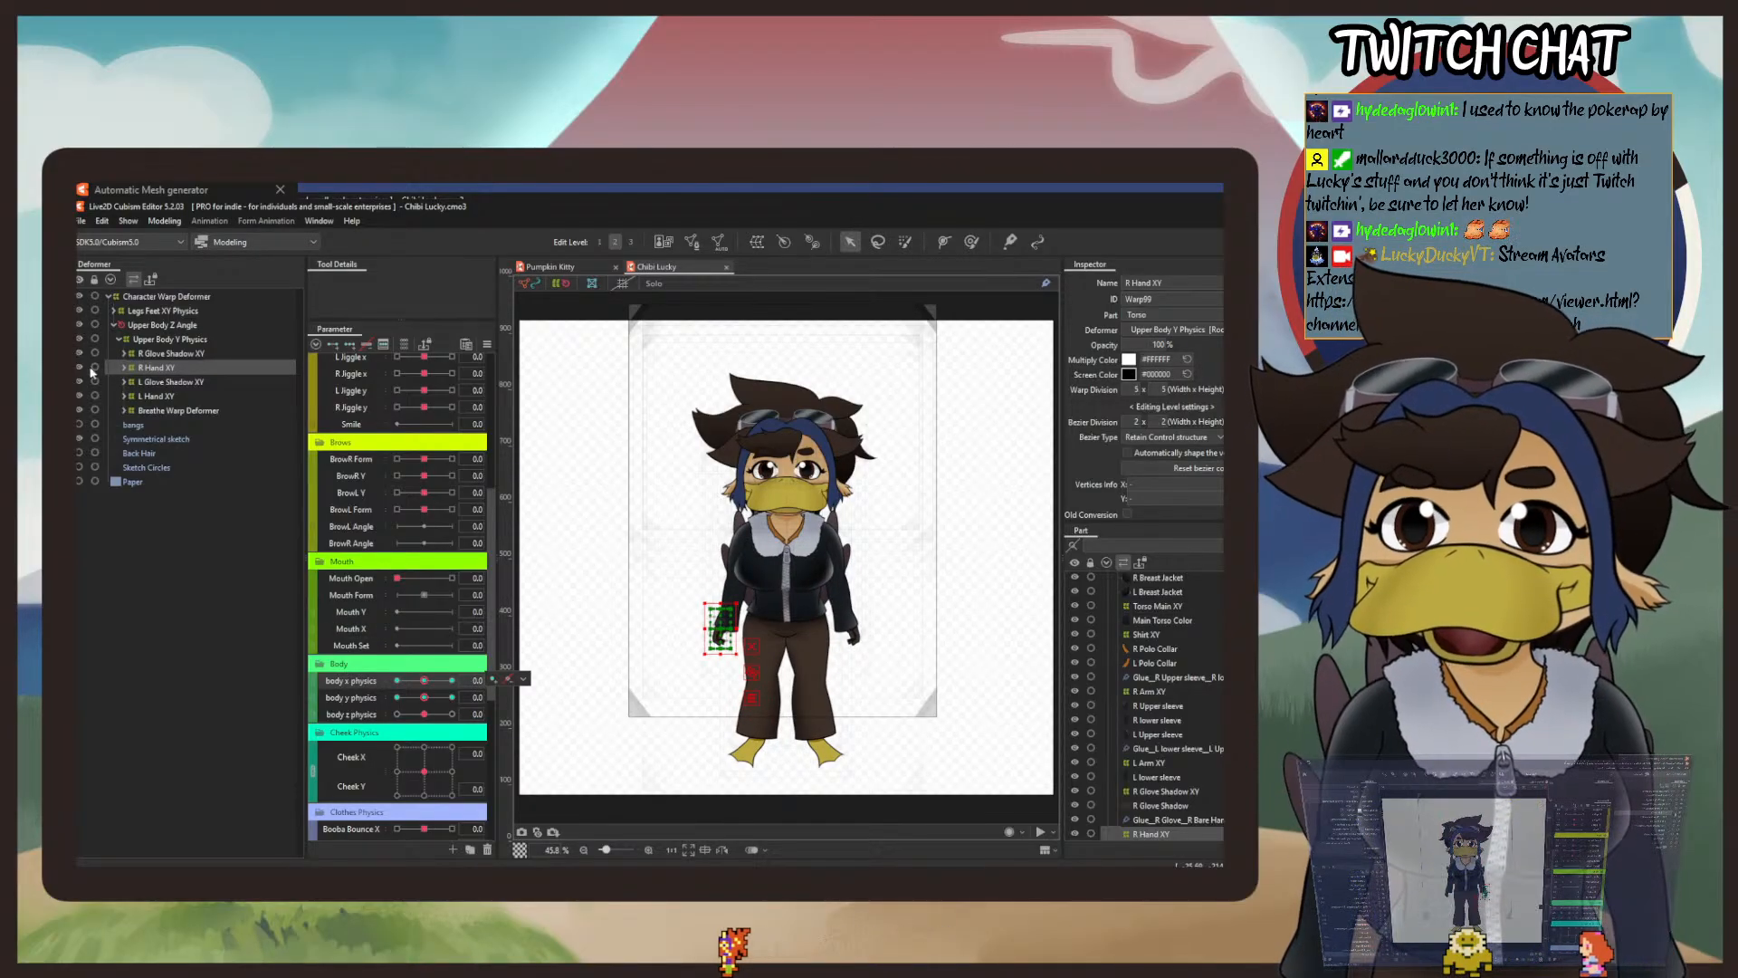
Expand the Breathe Warp Deformer and examine how Back Fuzz XY is keyed to the body x and y physics parameters.
click(164, 397)
click(124, 411)
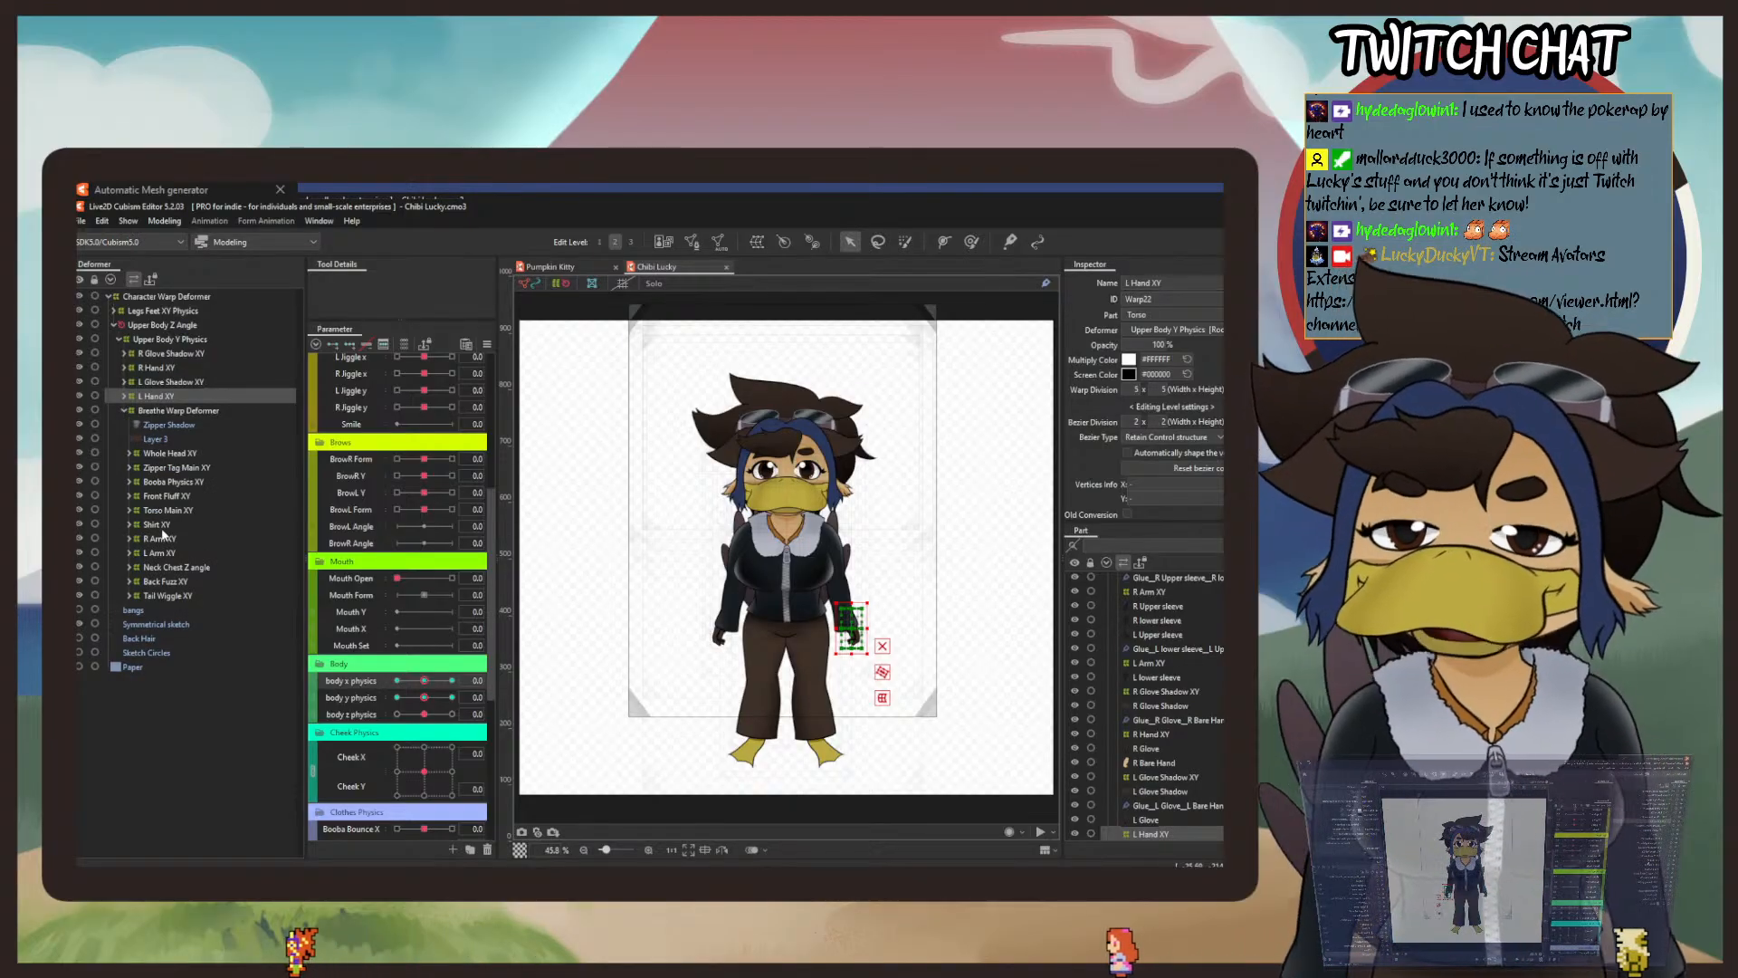
click(168, 581)
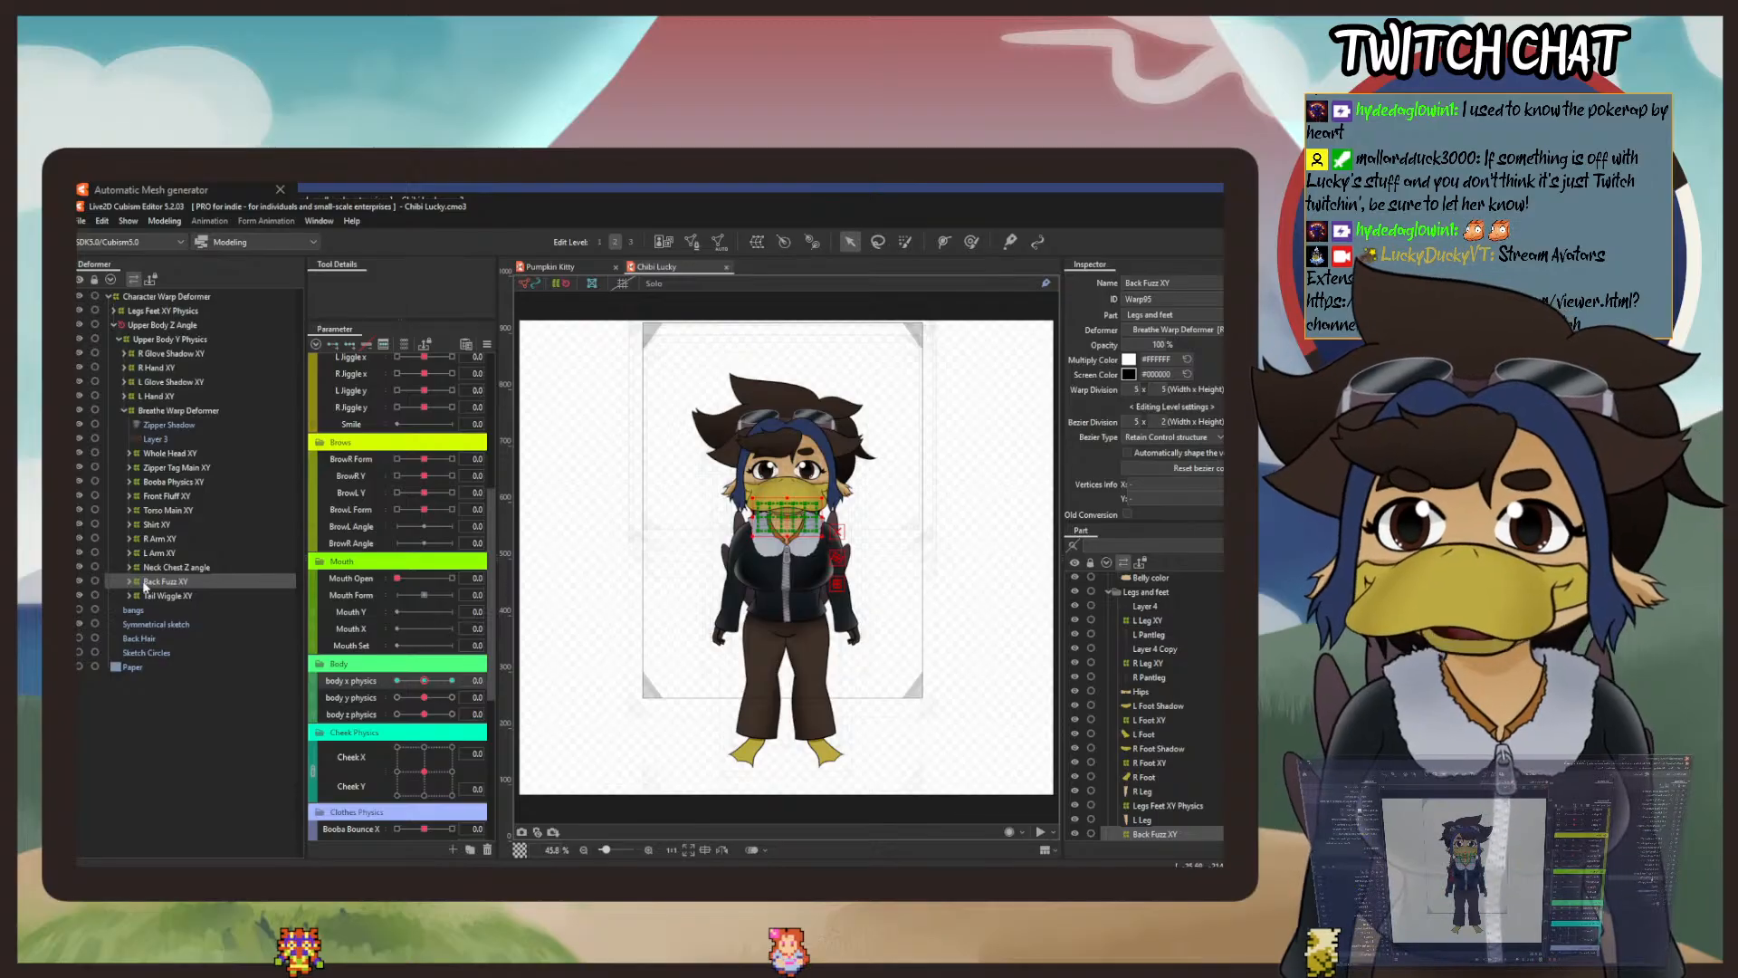
mouse_move(420, 683)
mouse_down()
mouse_move(507, 705)
mouse_move(332, 681)
mouse_move(458, 692)
mouse_move(393, 697)
mouse_up()
right_click(424, 682)
right_click(431, 698)
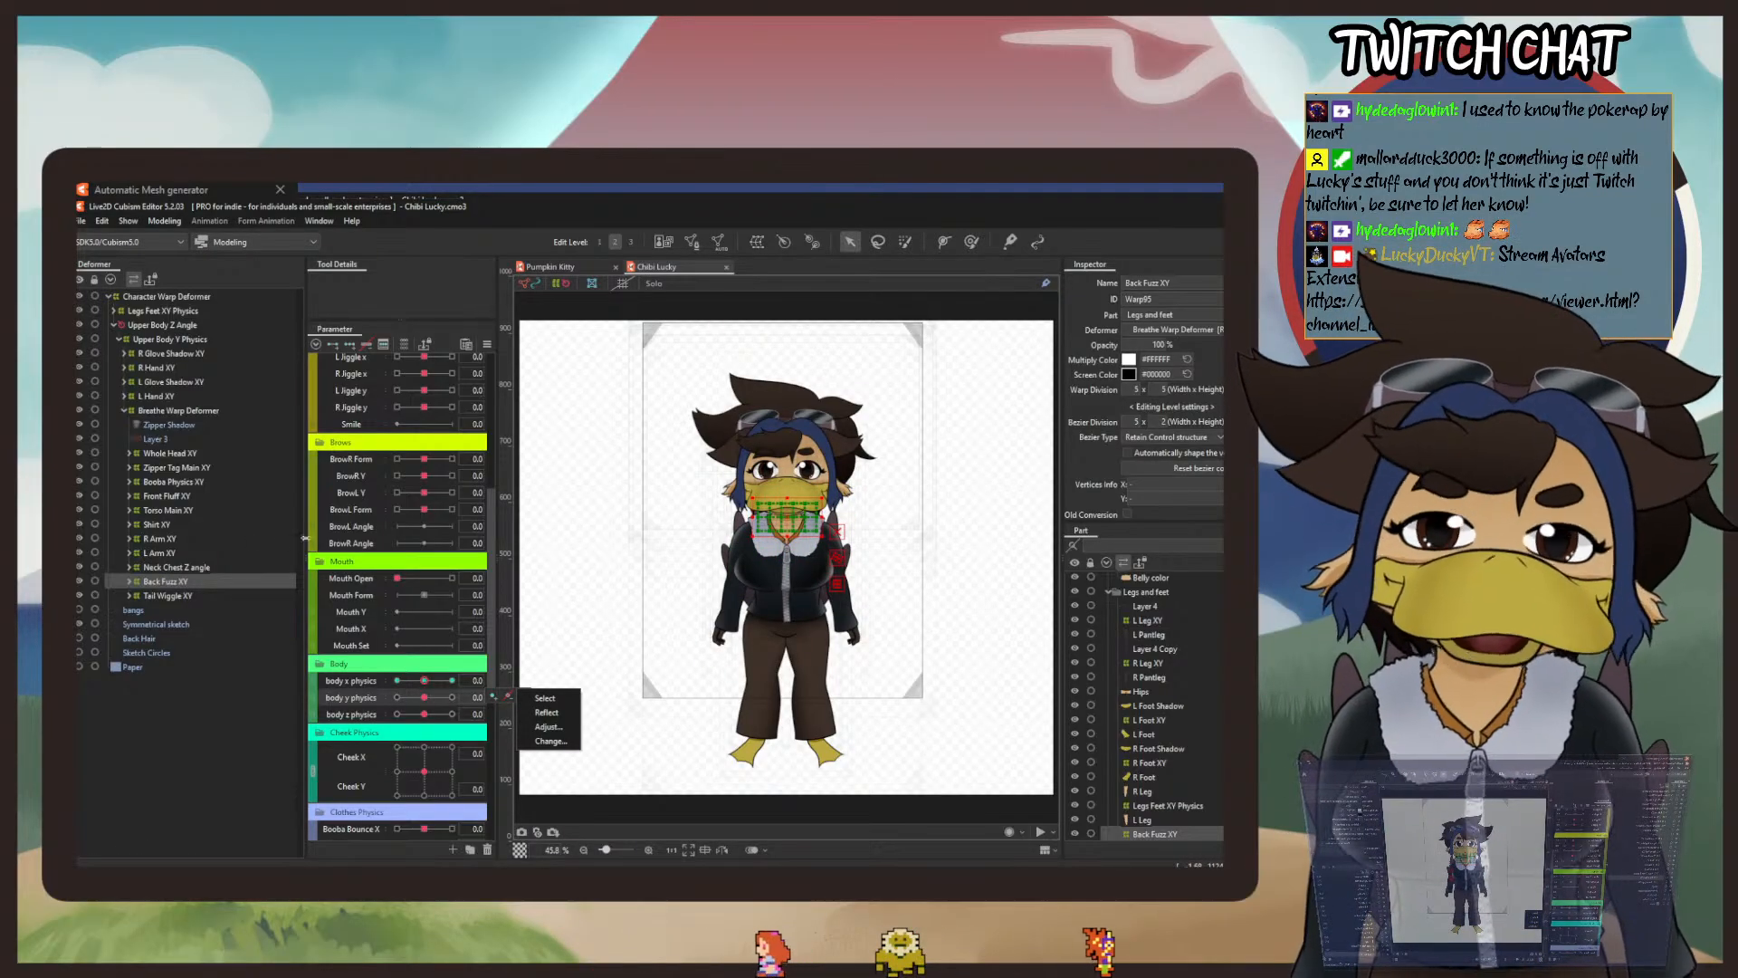
Examine how the Tail Wiggle XY deformer is keyed to the Tail Wiggle X and Tail Wiggle Y parameters.
click(178, 596)
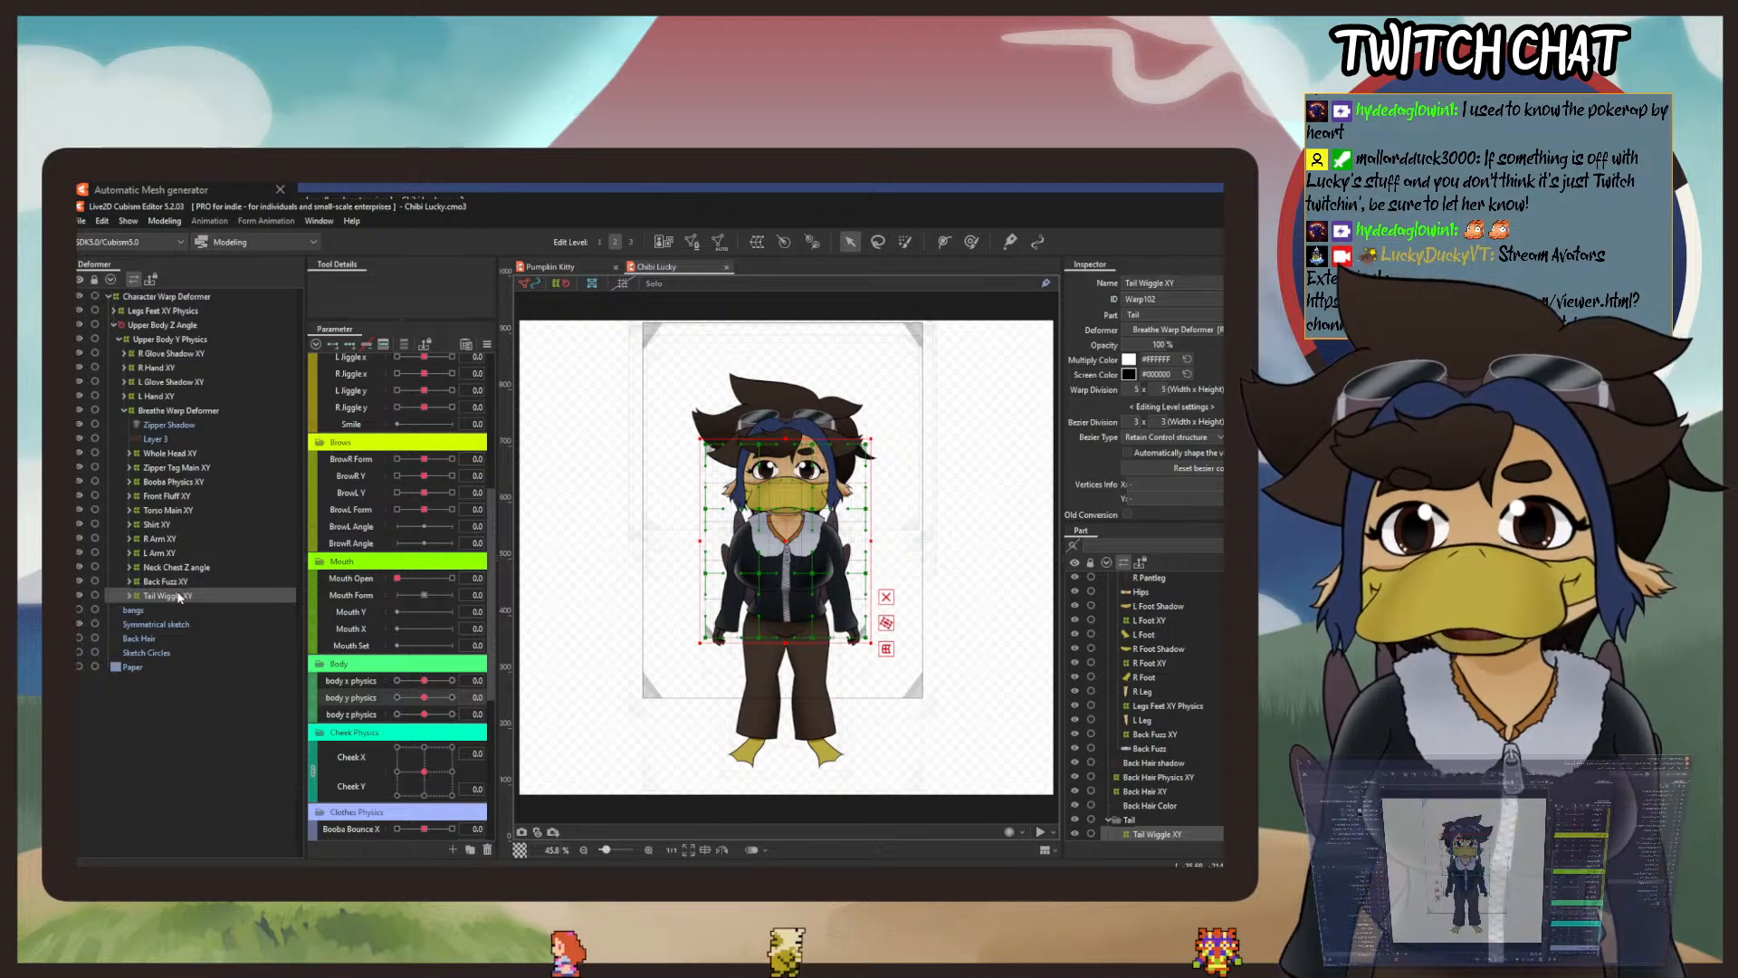
drag(493, 677, 495, 805)
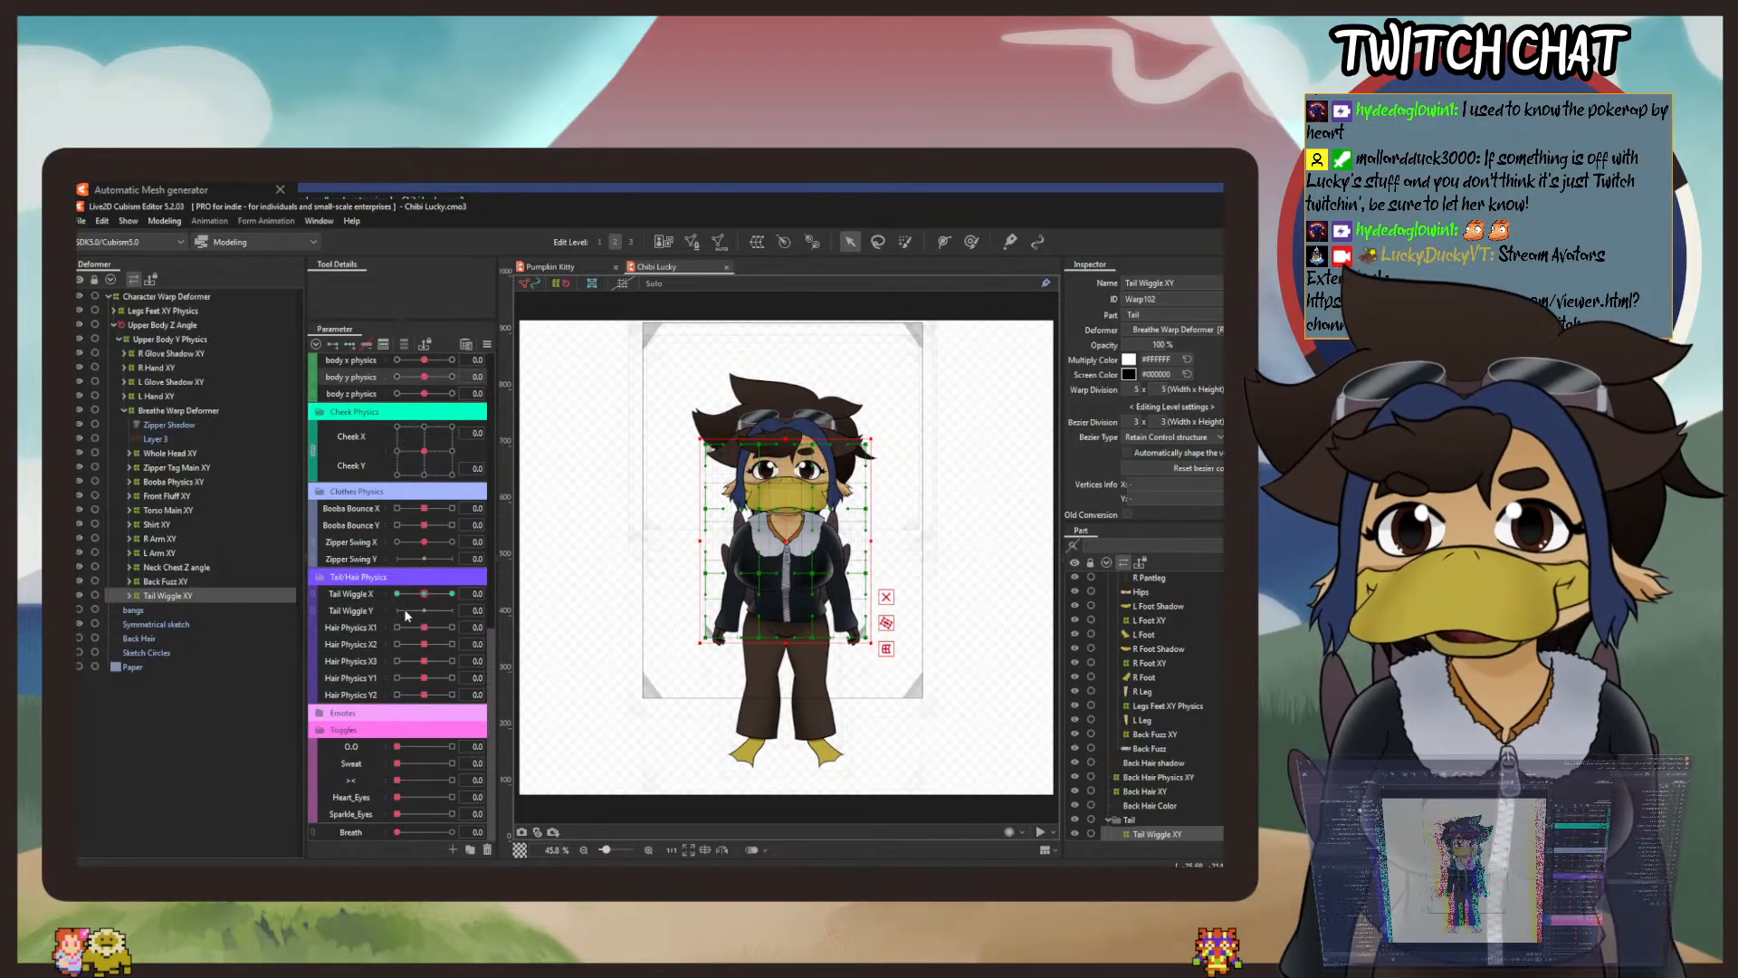
click(371, 611)
drag(424, 618, 424, 611)
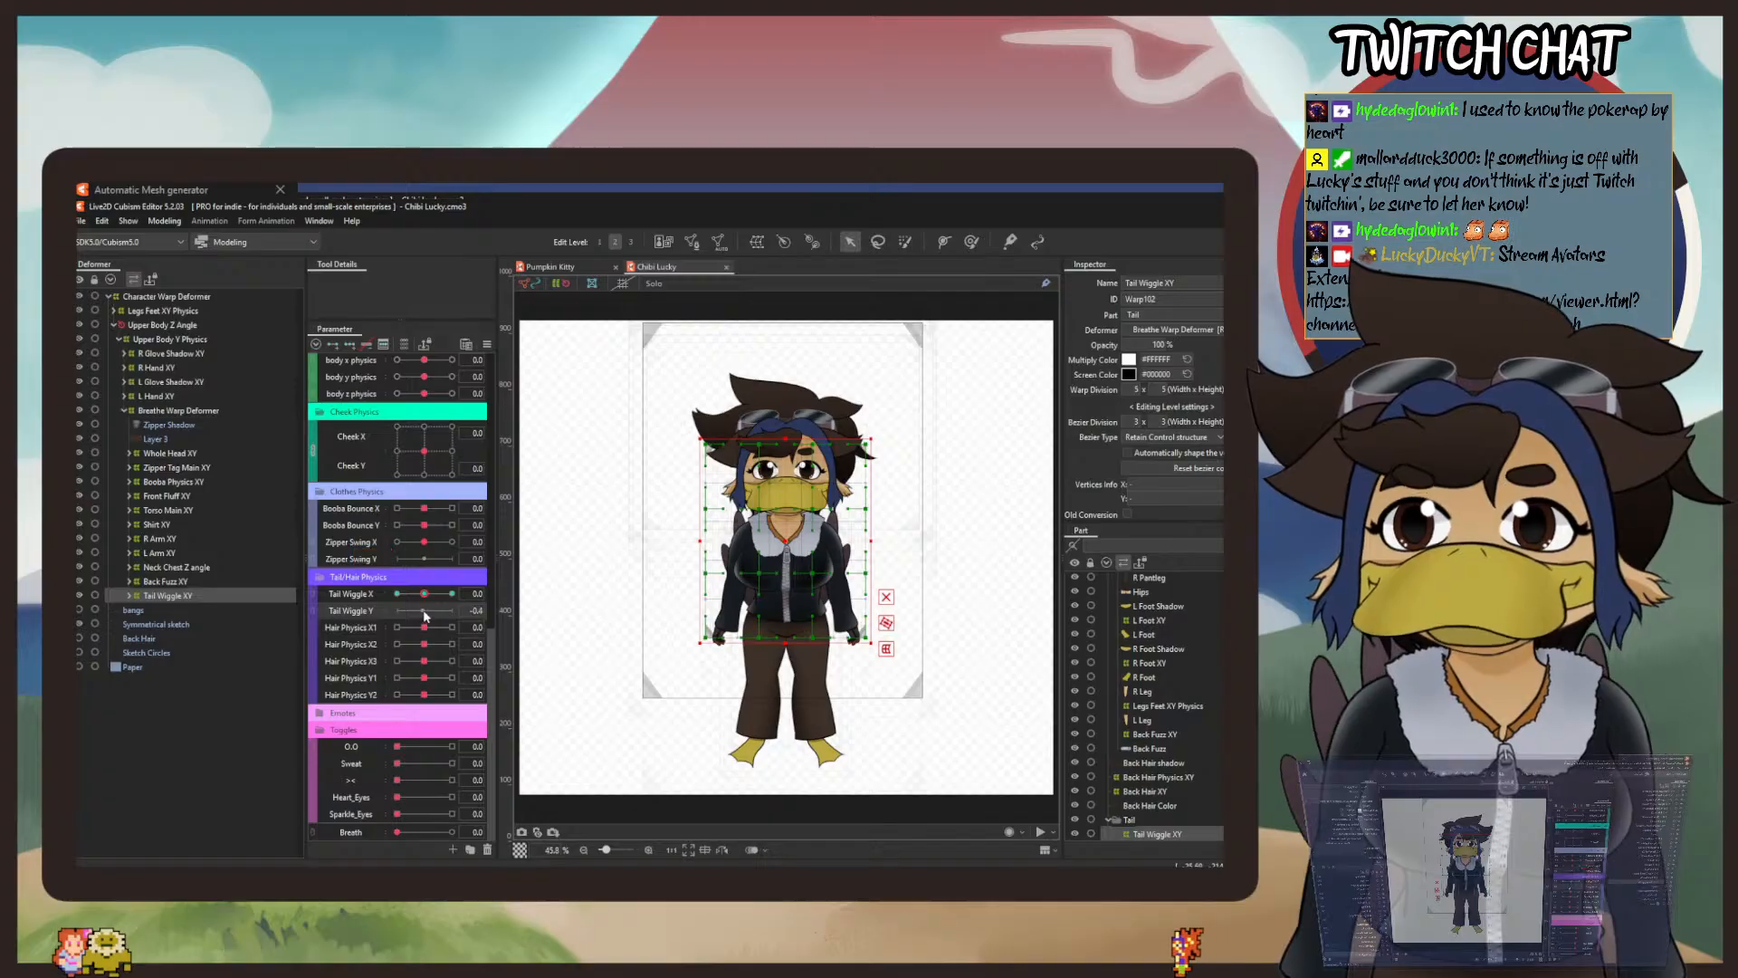
click(207, 598)
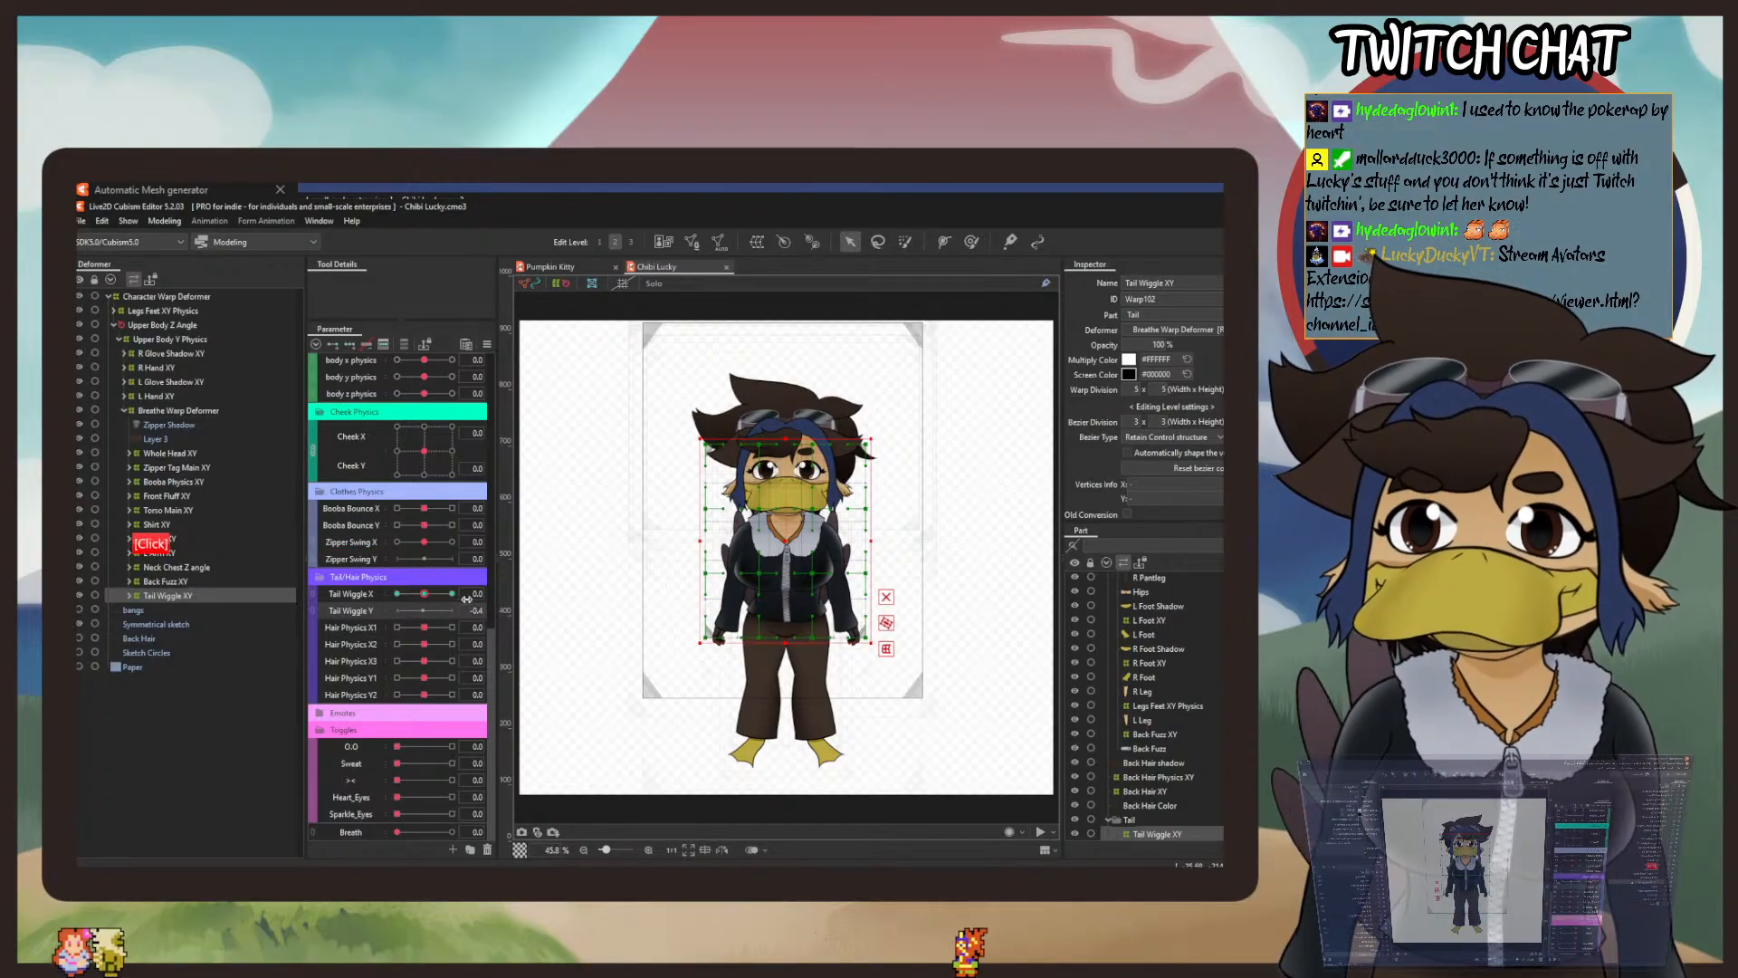
Select Zipper Tag Main XY and expand the chest physics, Breasts XY and Front Fluff XY deformers to examine their nesting.
click(153, 467)
click(129, 482)
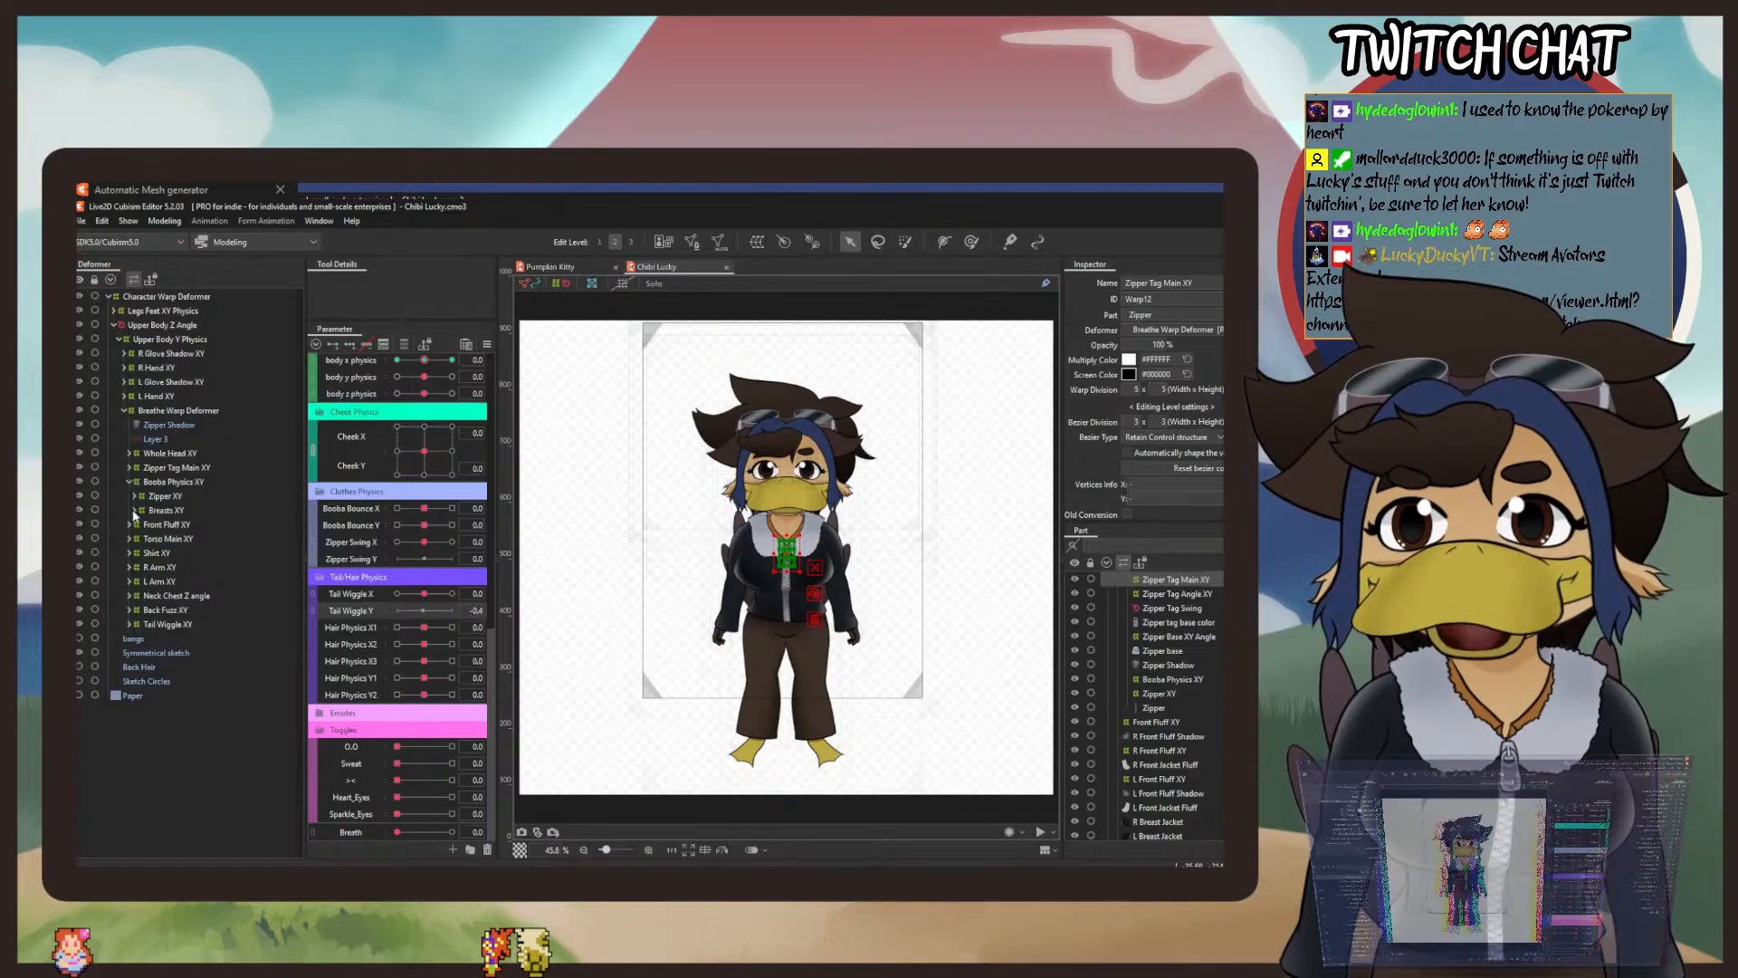
click(134, 509)
click(129, 553)
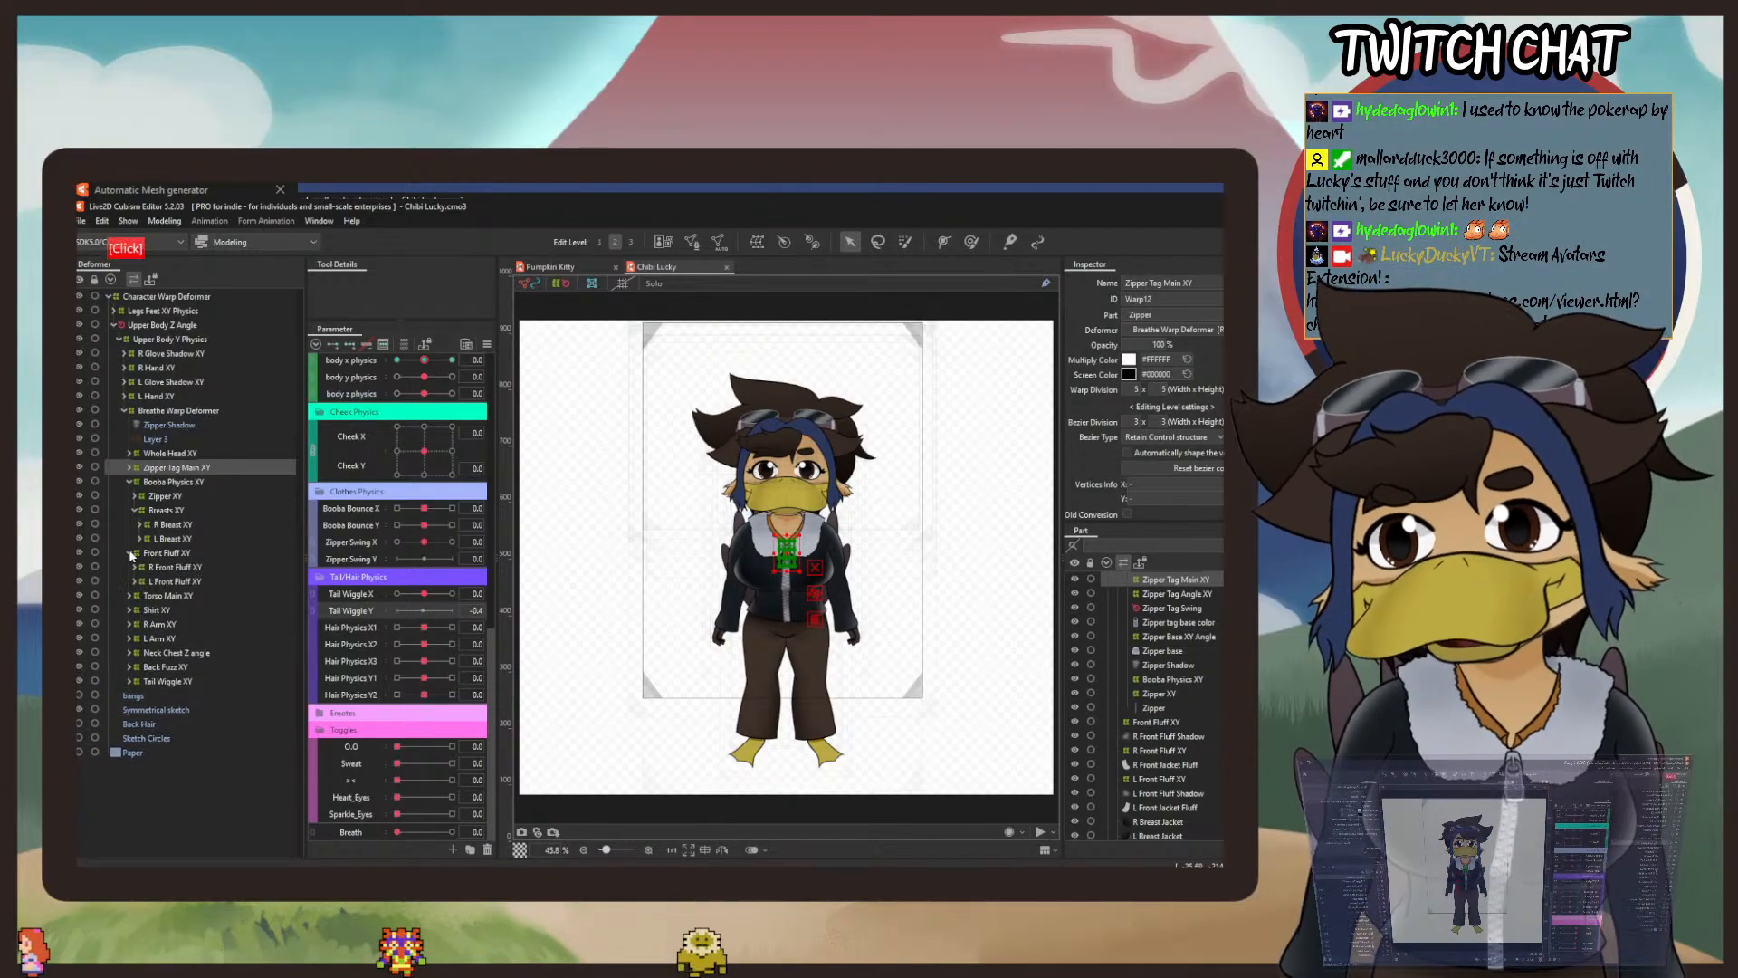
Expand R Front Fluff XY, L Front Fluff XY, Torso Main XY and Shirt XY to examine the art meshes nested in them.
click(134, 568)
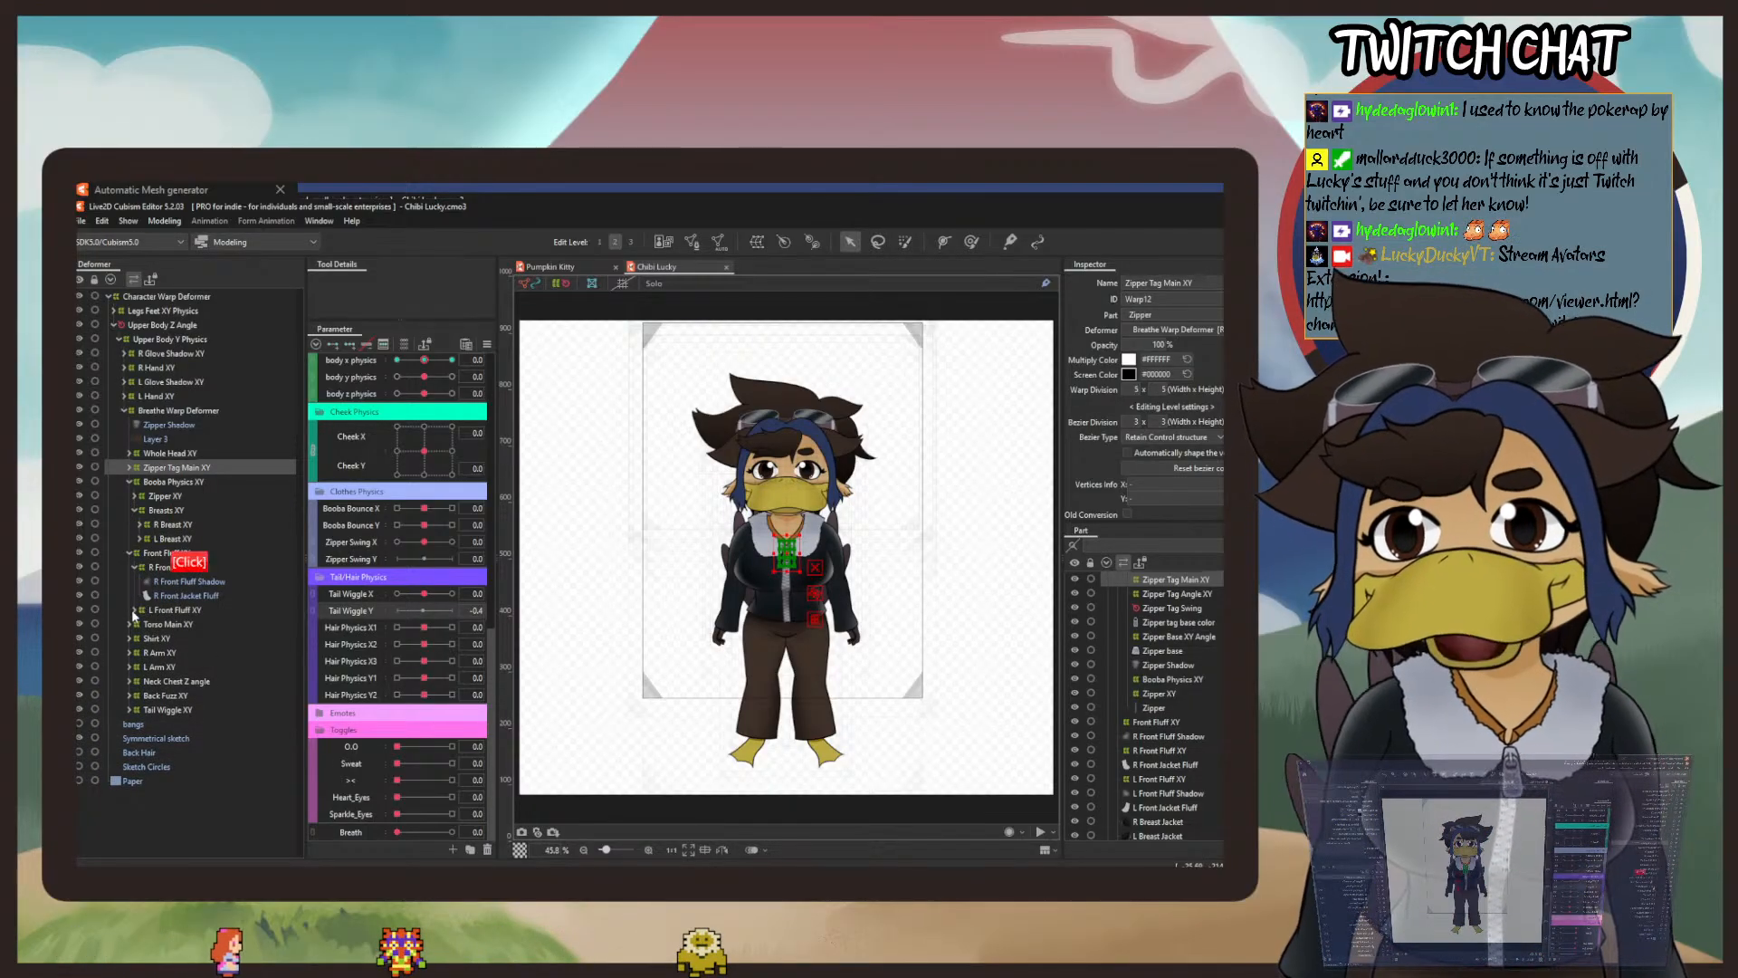
click(140, 609)
click(130, 653)
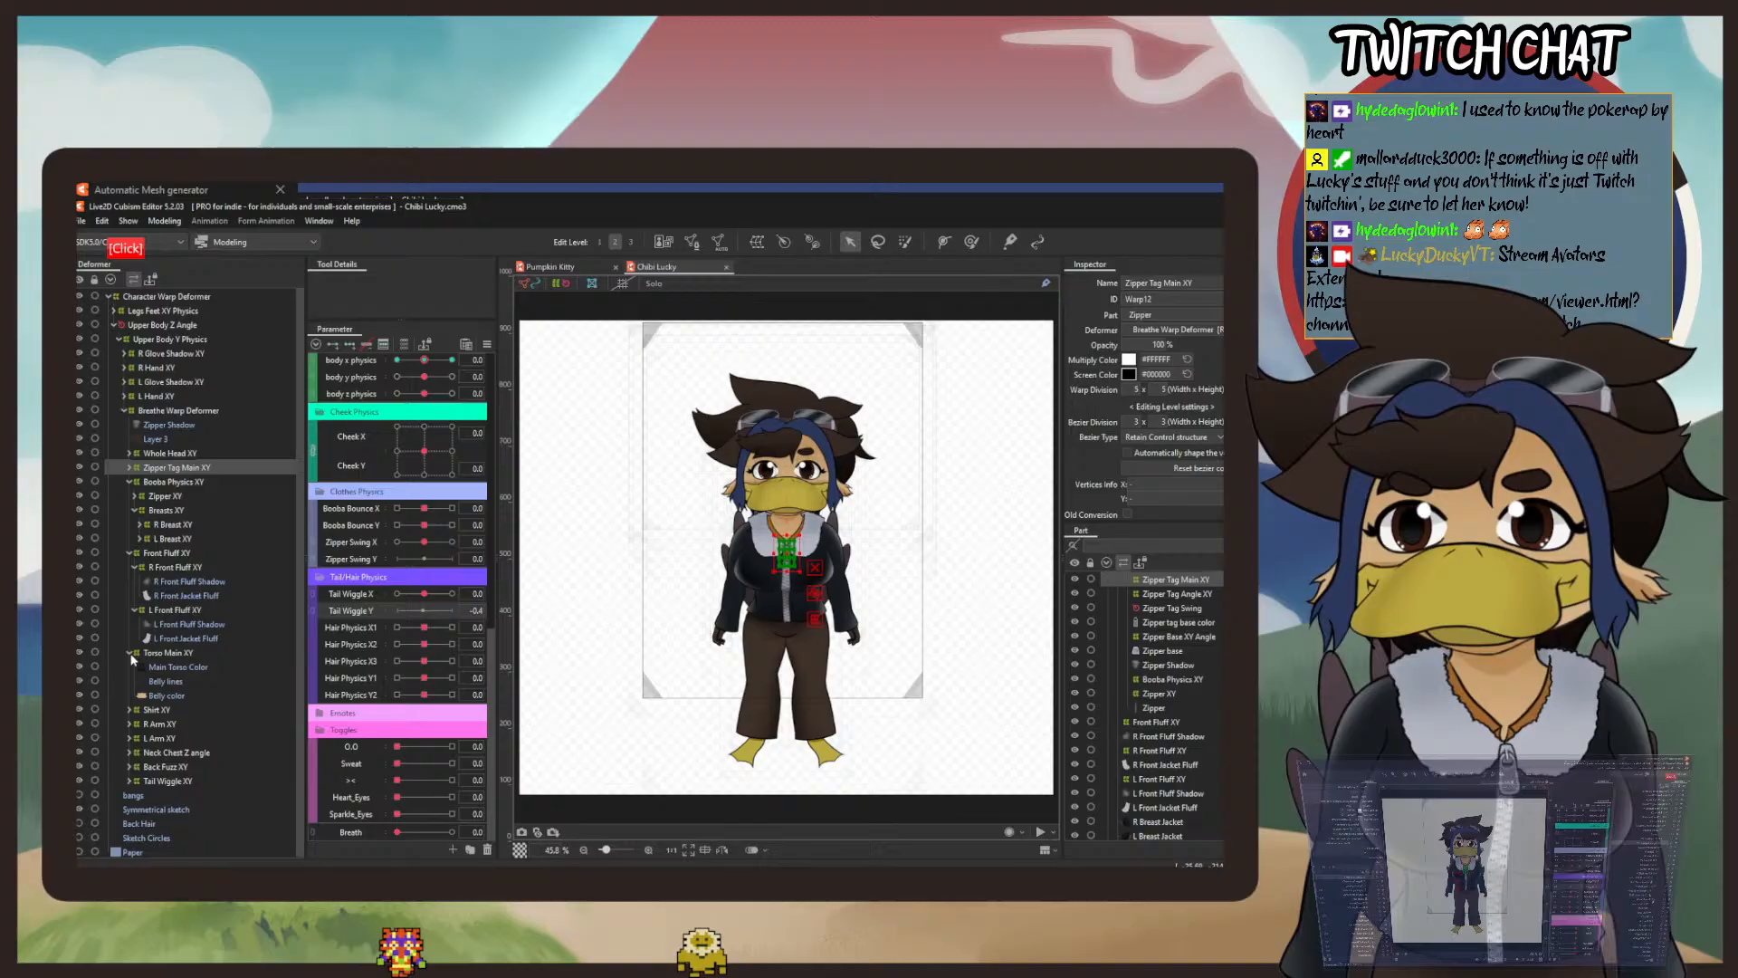
click(129, 710)
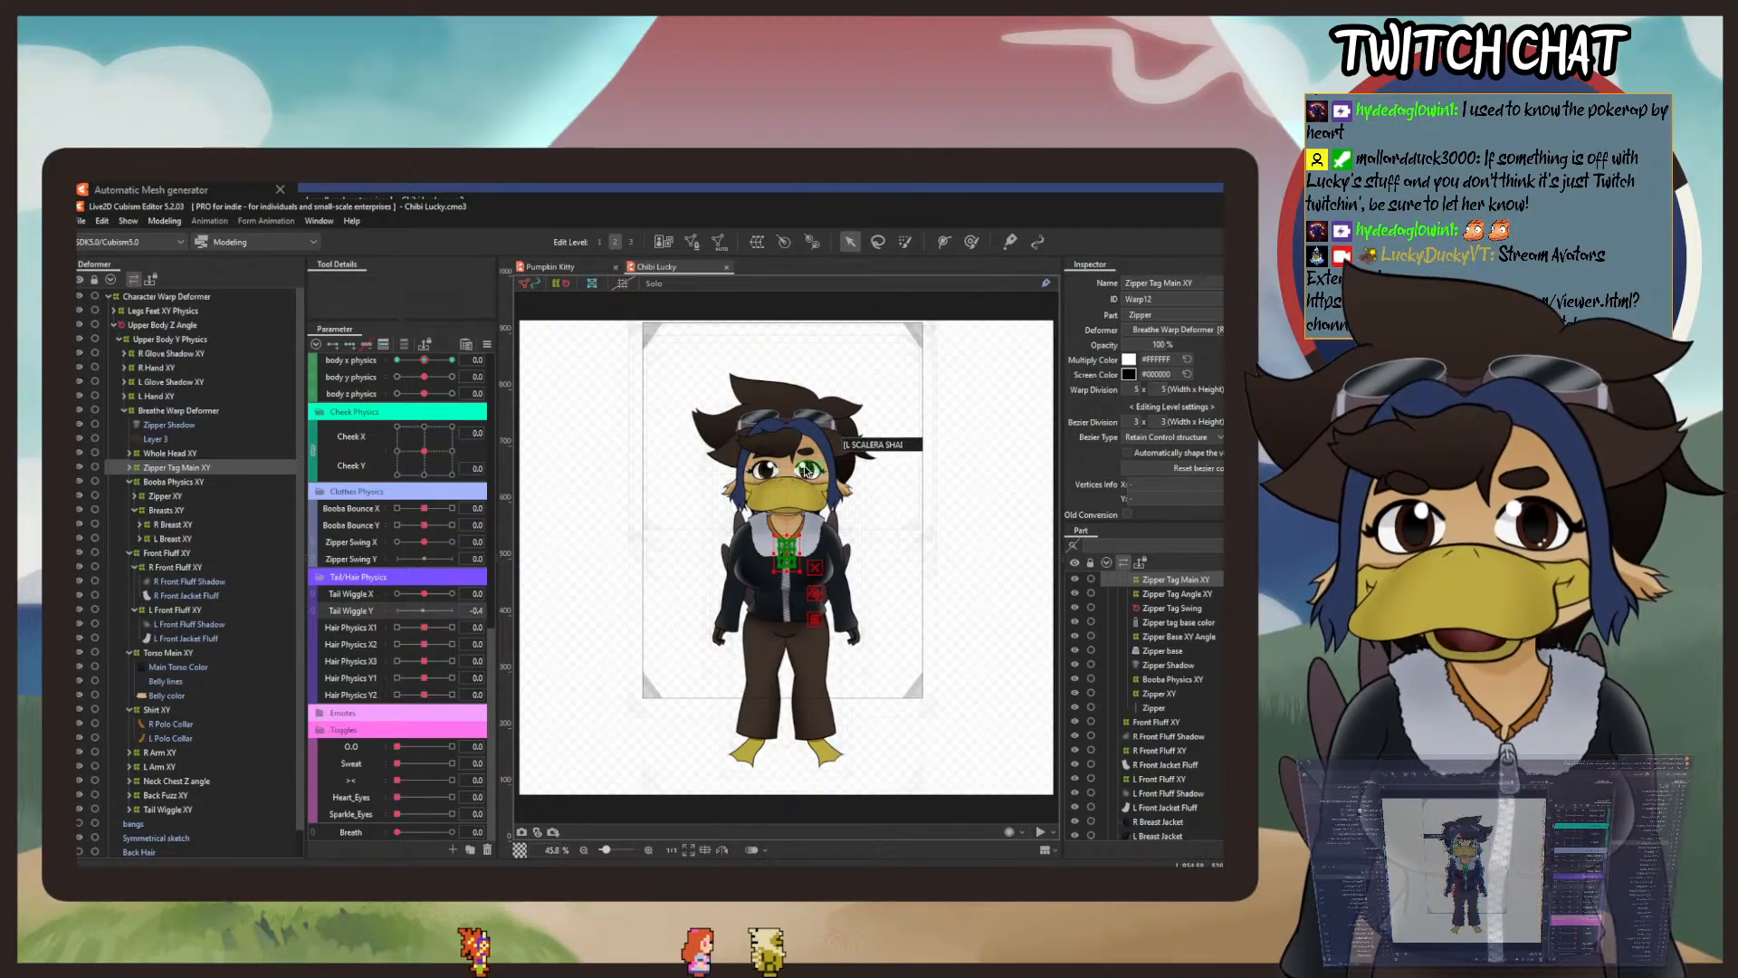
Select the L Shocked Eye mesh from the objects overlapping the character's left eye and examine its place in the hierarchy.
right_click(805, 328)
mouse_move(882, 506)
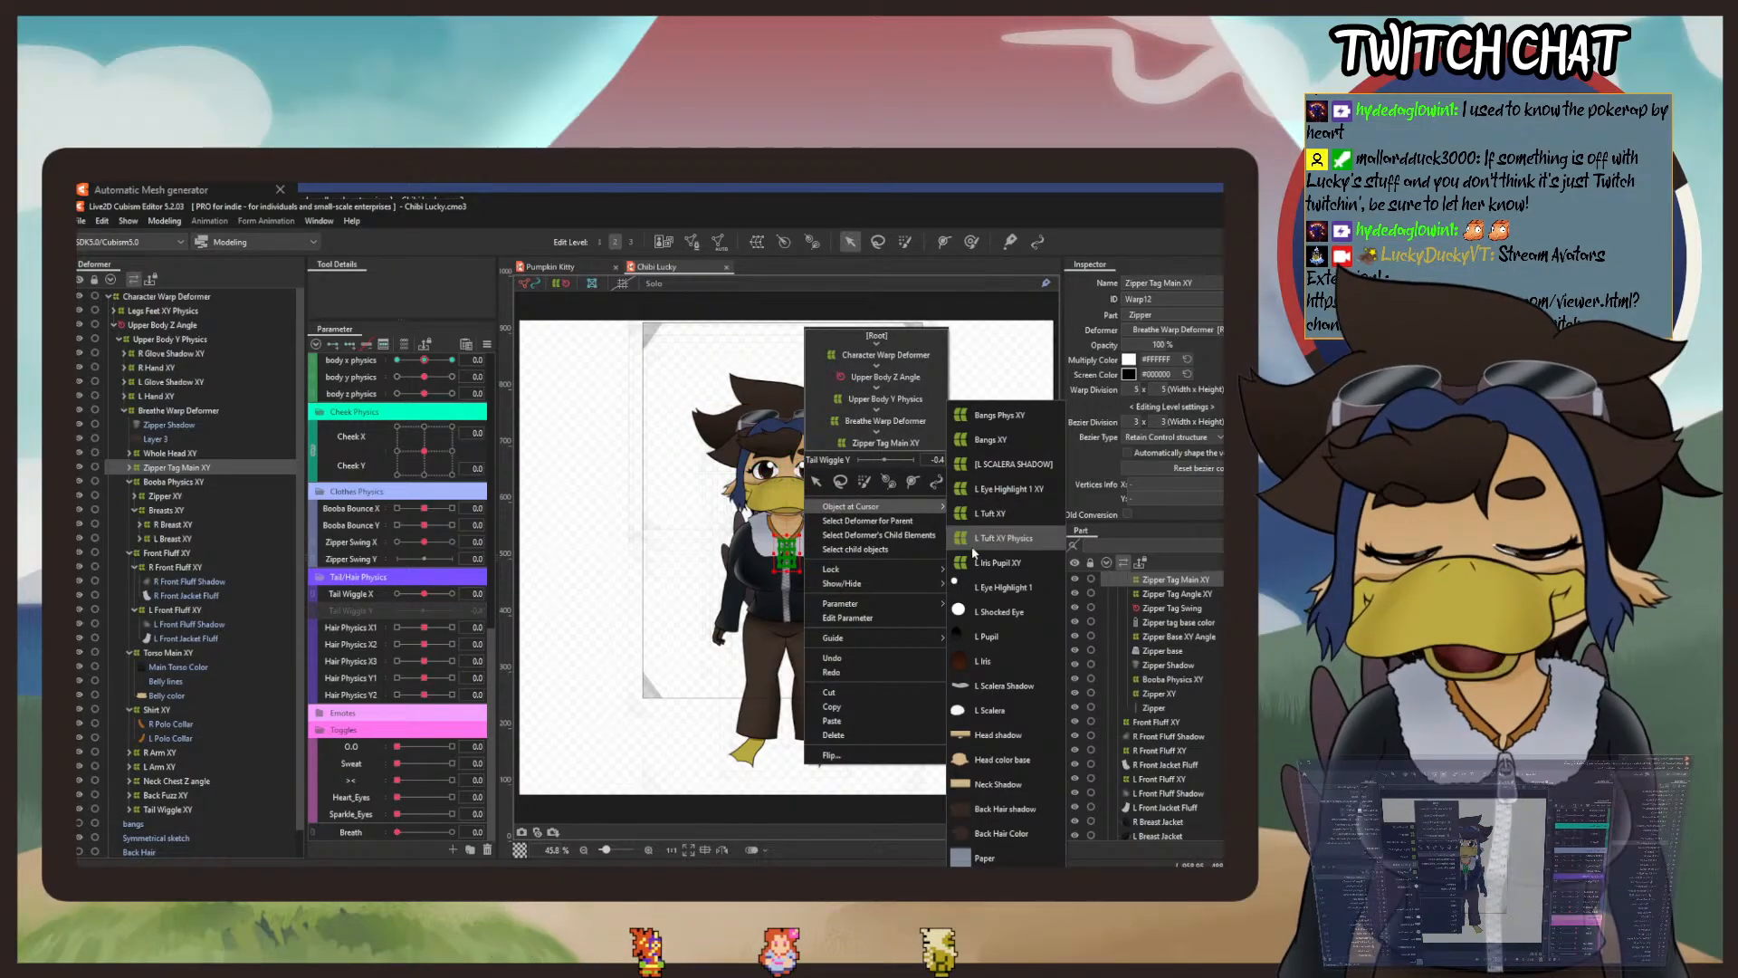
click(998, 612)
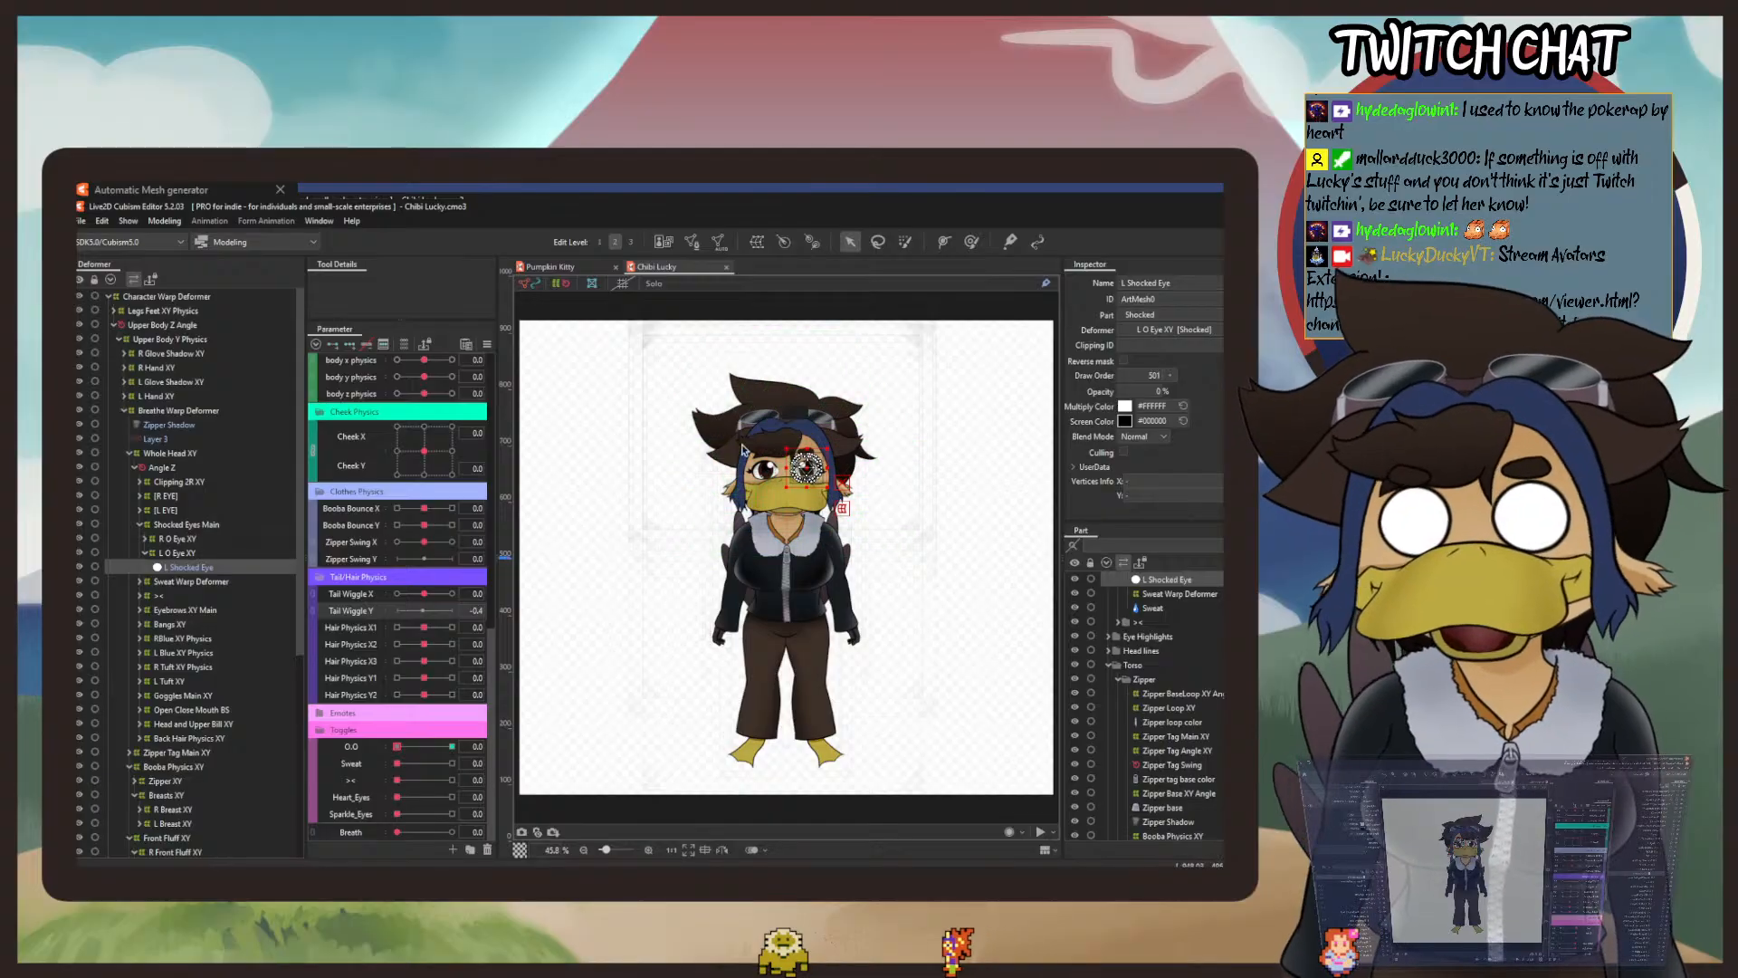
scroll(742, 449, up, 6)
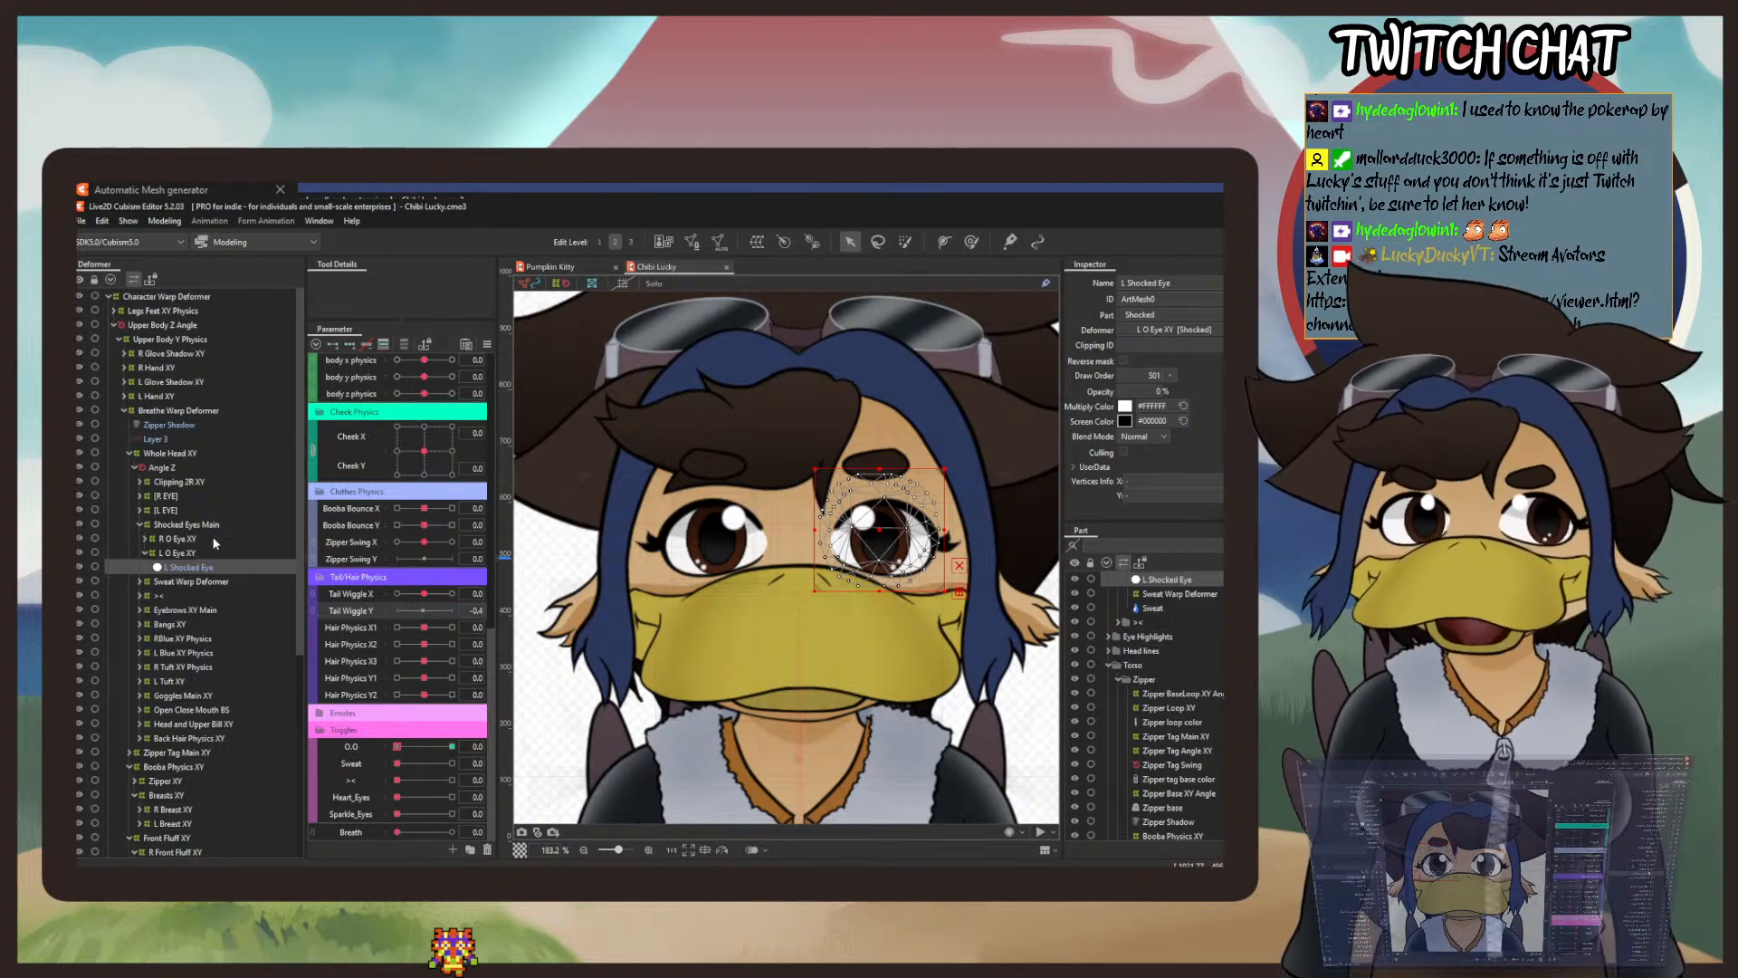
Expand the >< deformer and examine the < Warp and > Warp deformers over the eyes, undoing any accidental shift.
click(140, 595)
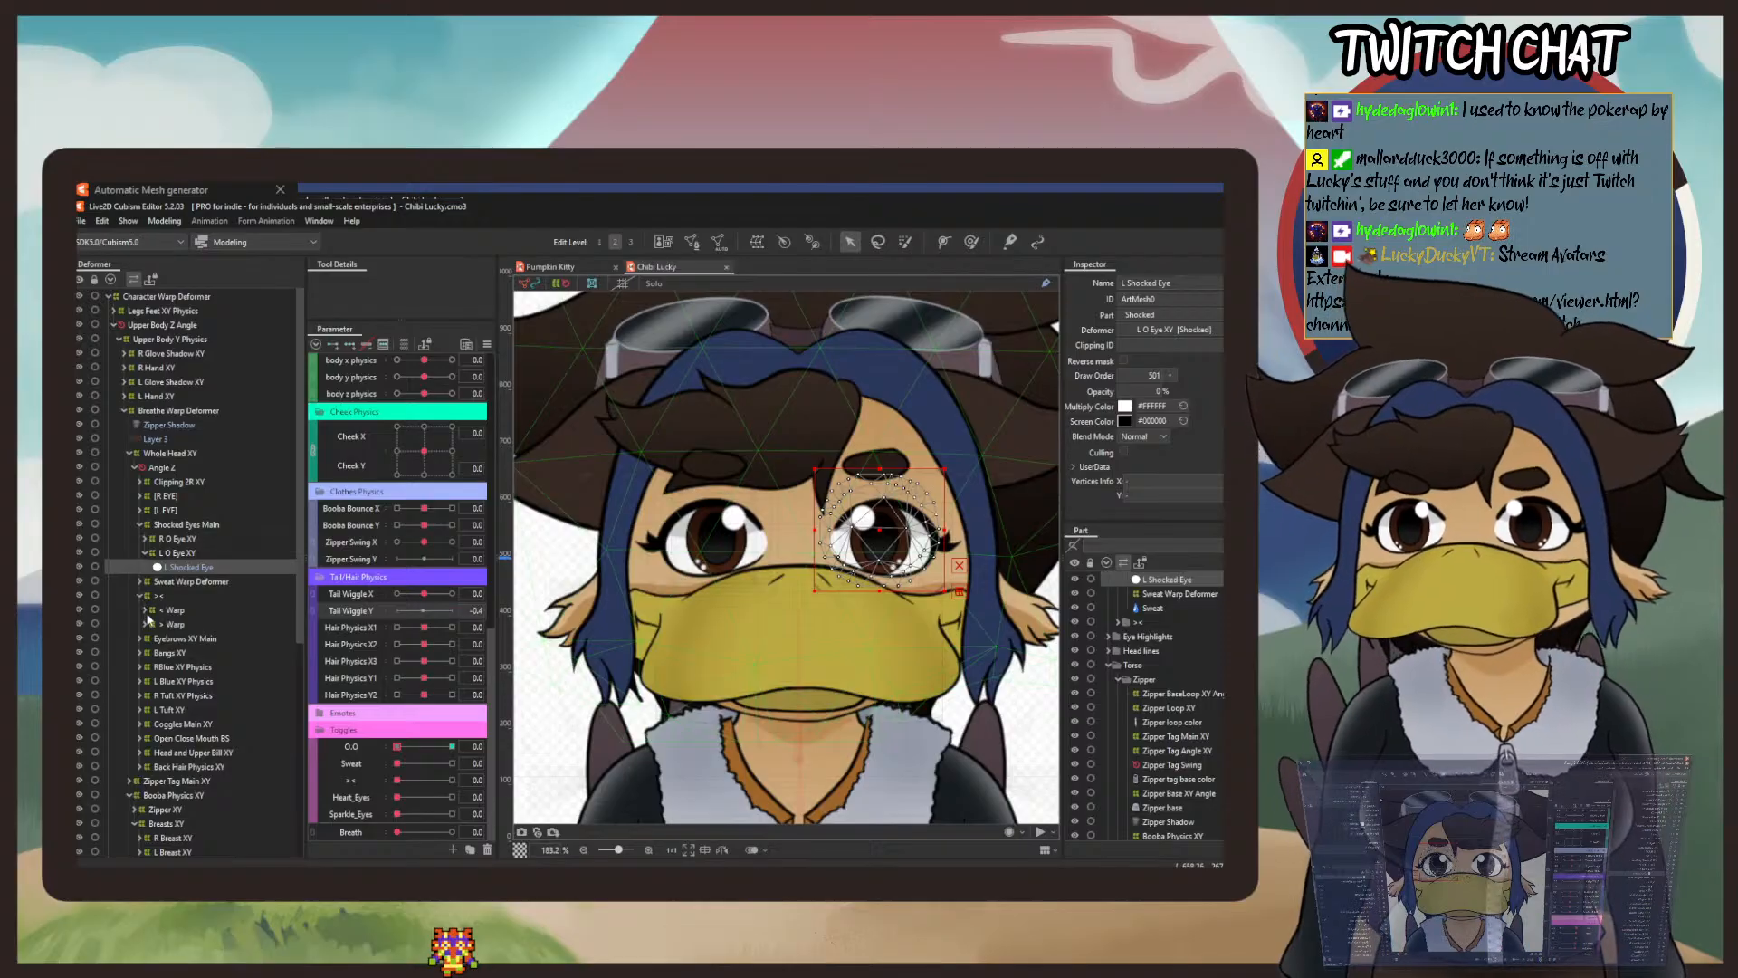
click(174, 610)
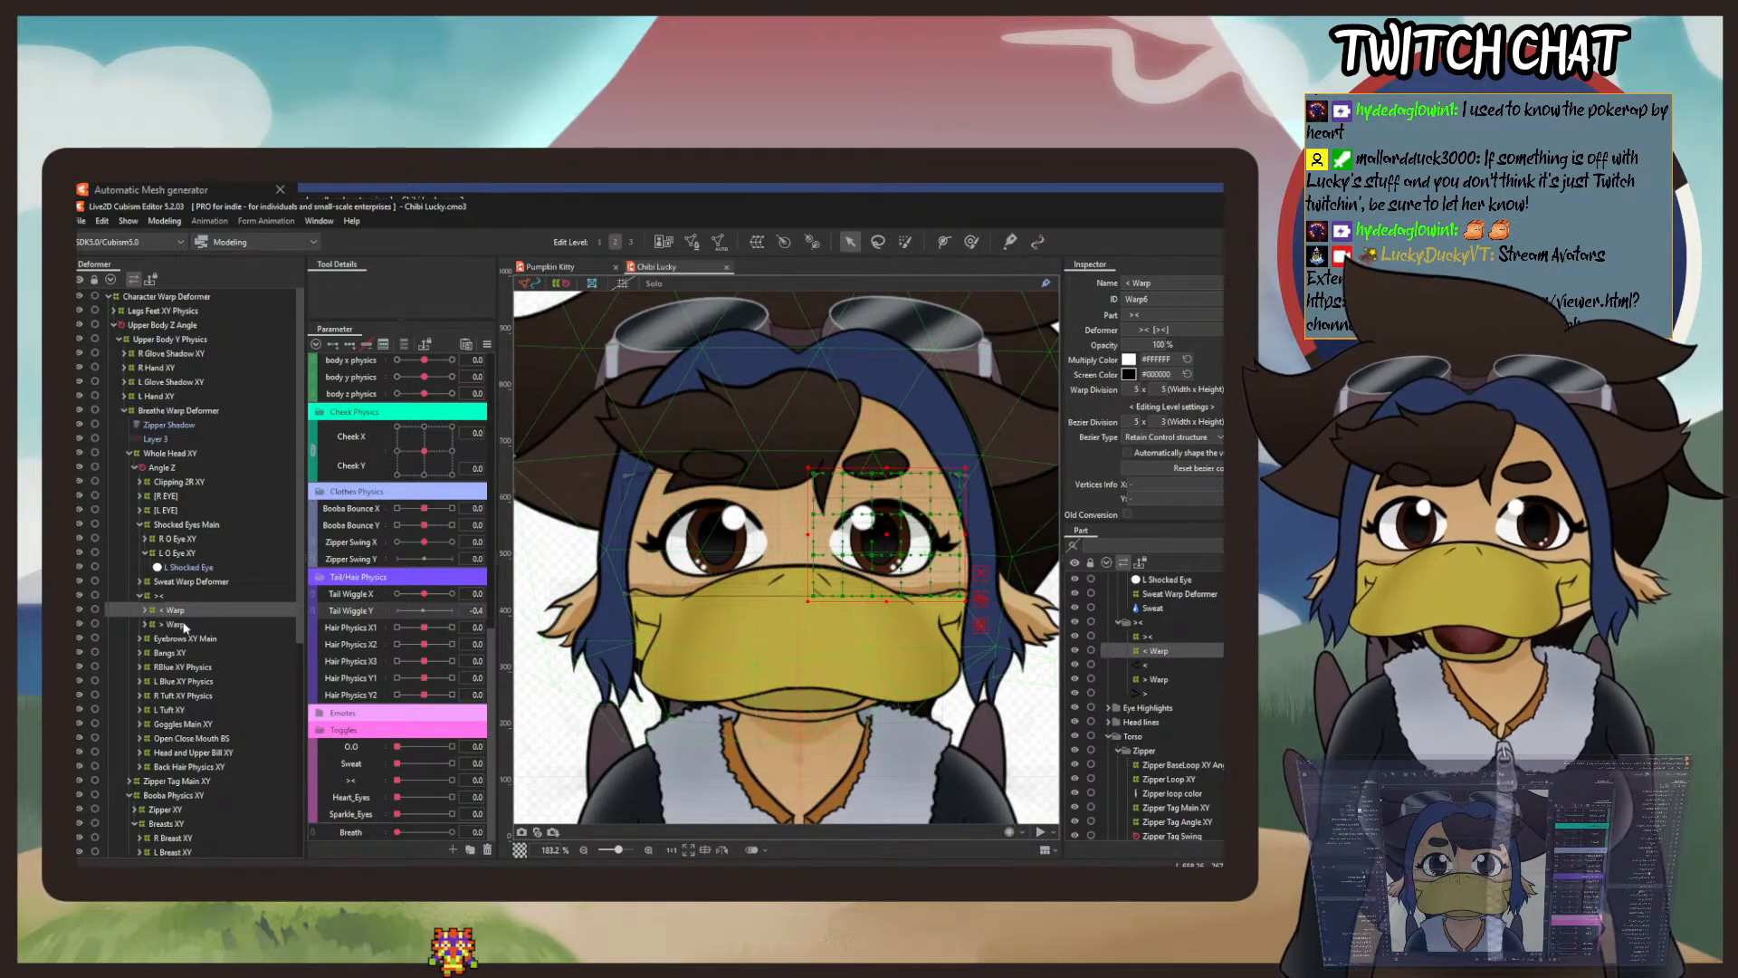
click(185, 624)
click(178, 611)
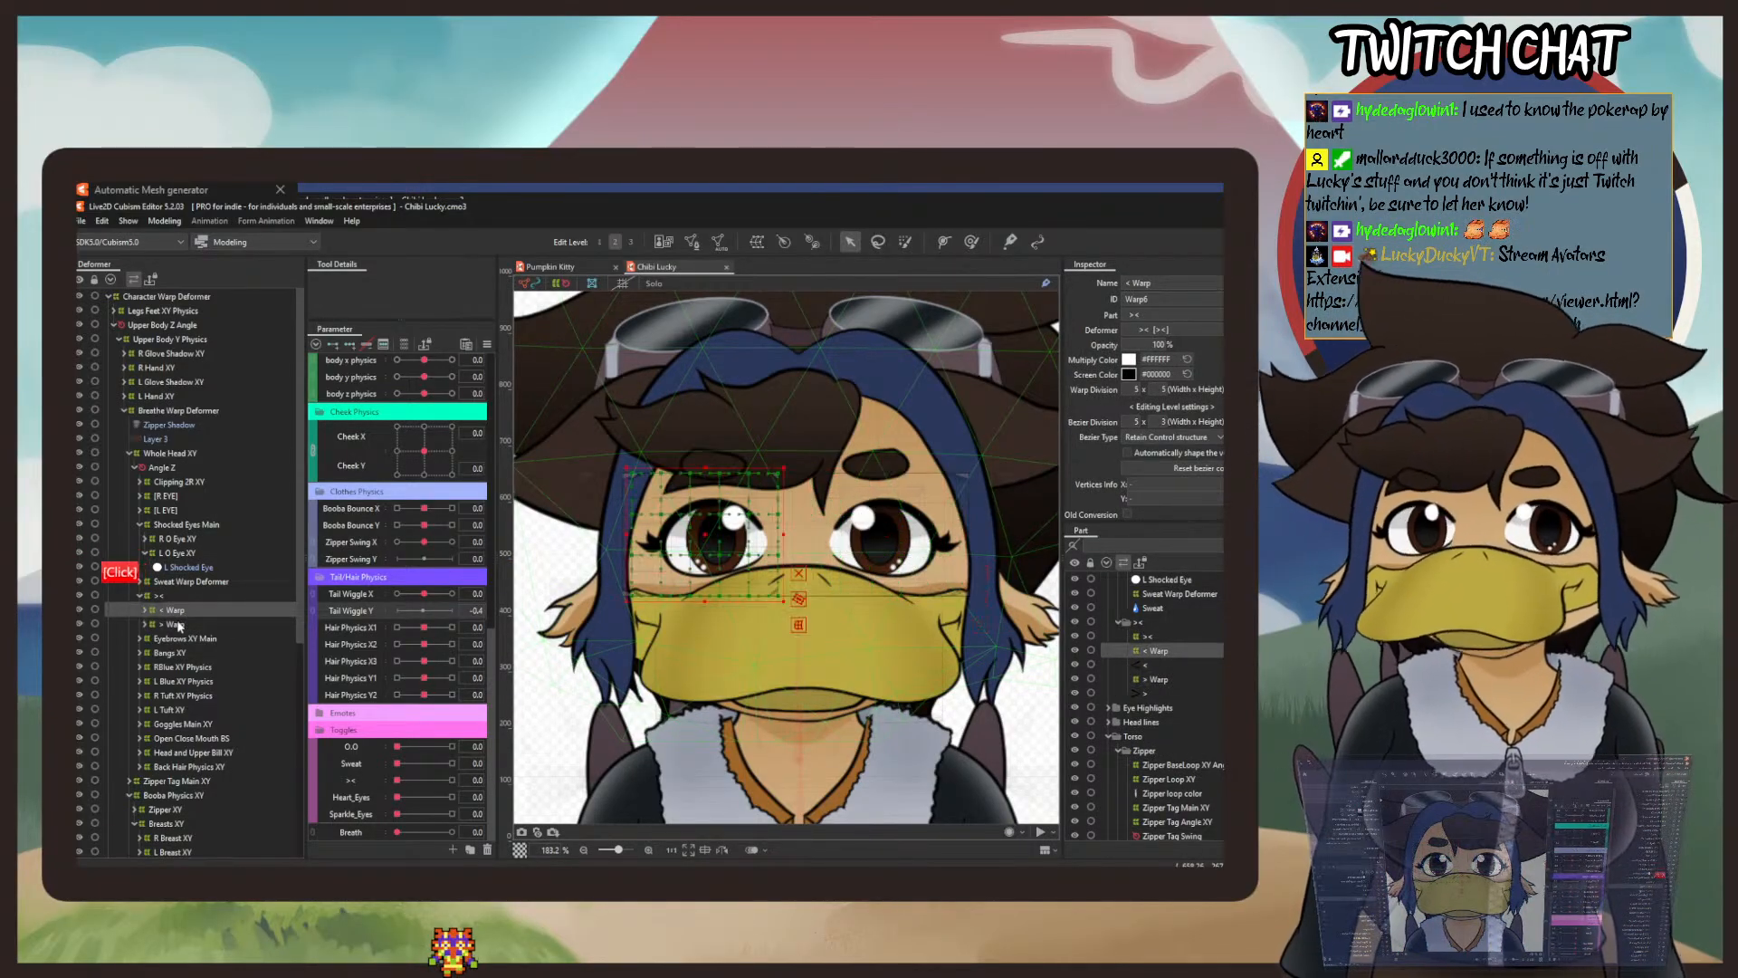
click(178, 624)
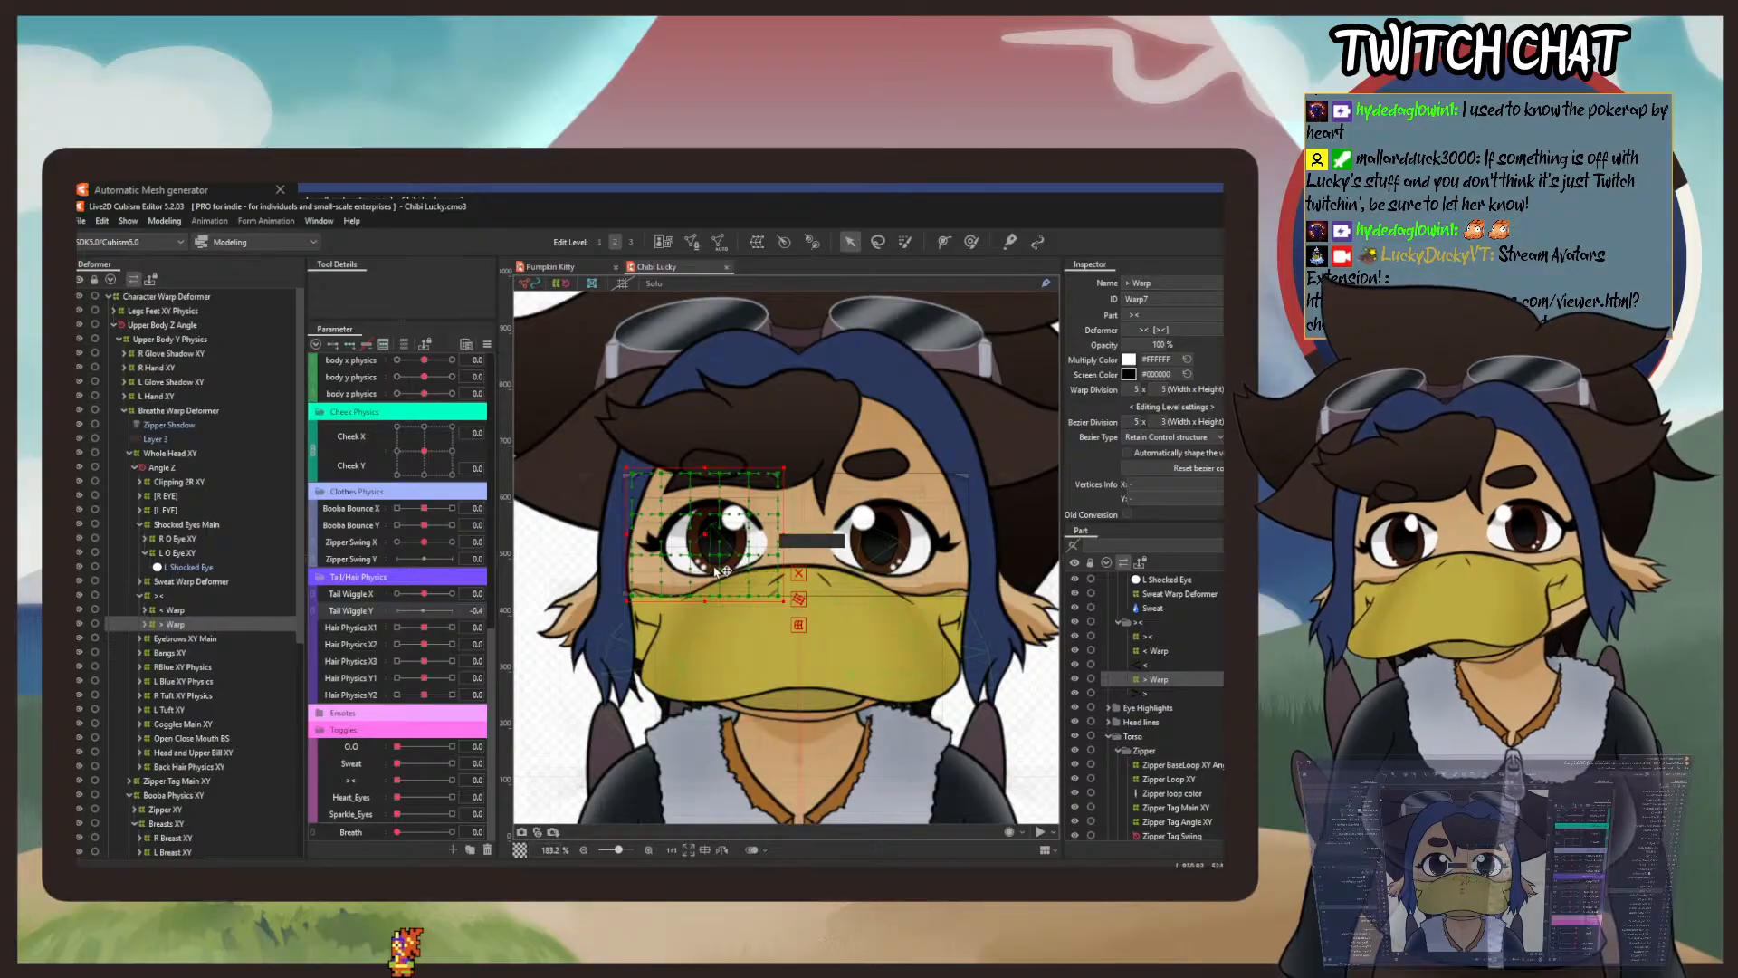
mouse_move(719, 555)
mouse_down()
mouse_move(753, 547)
mouse_move(709, 547)
mouse_up()
click(102, 223)
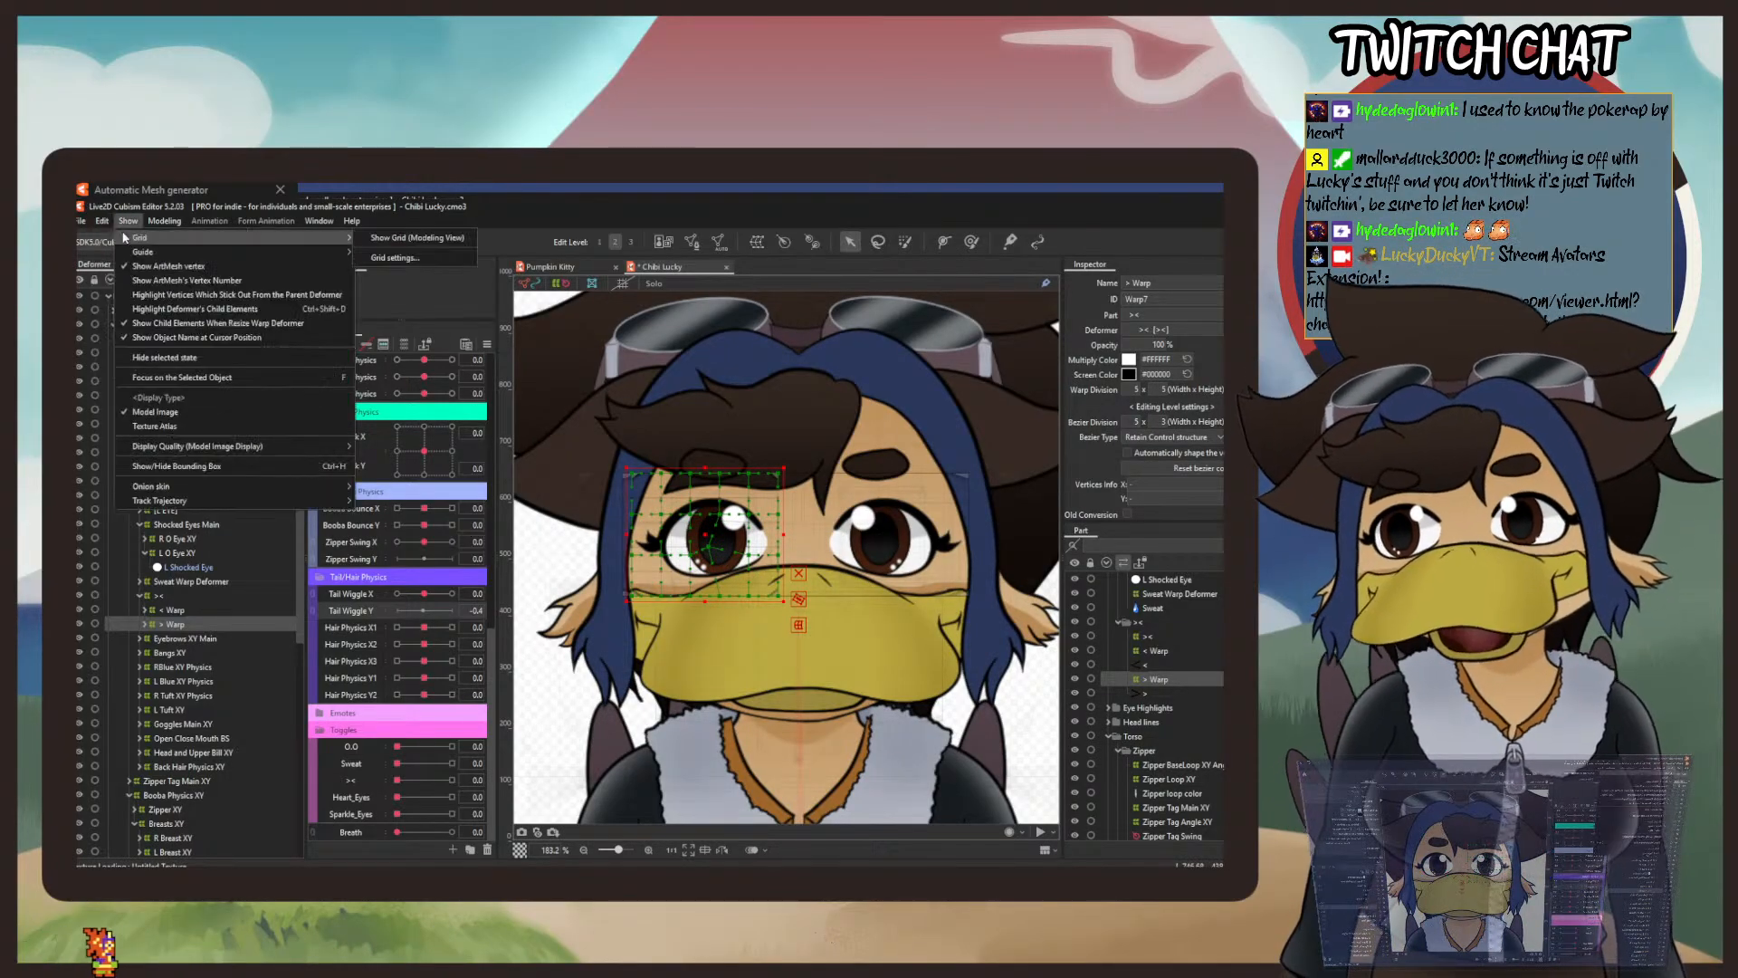
click(119, 237)
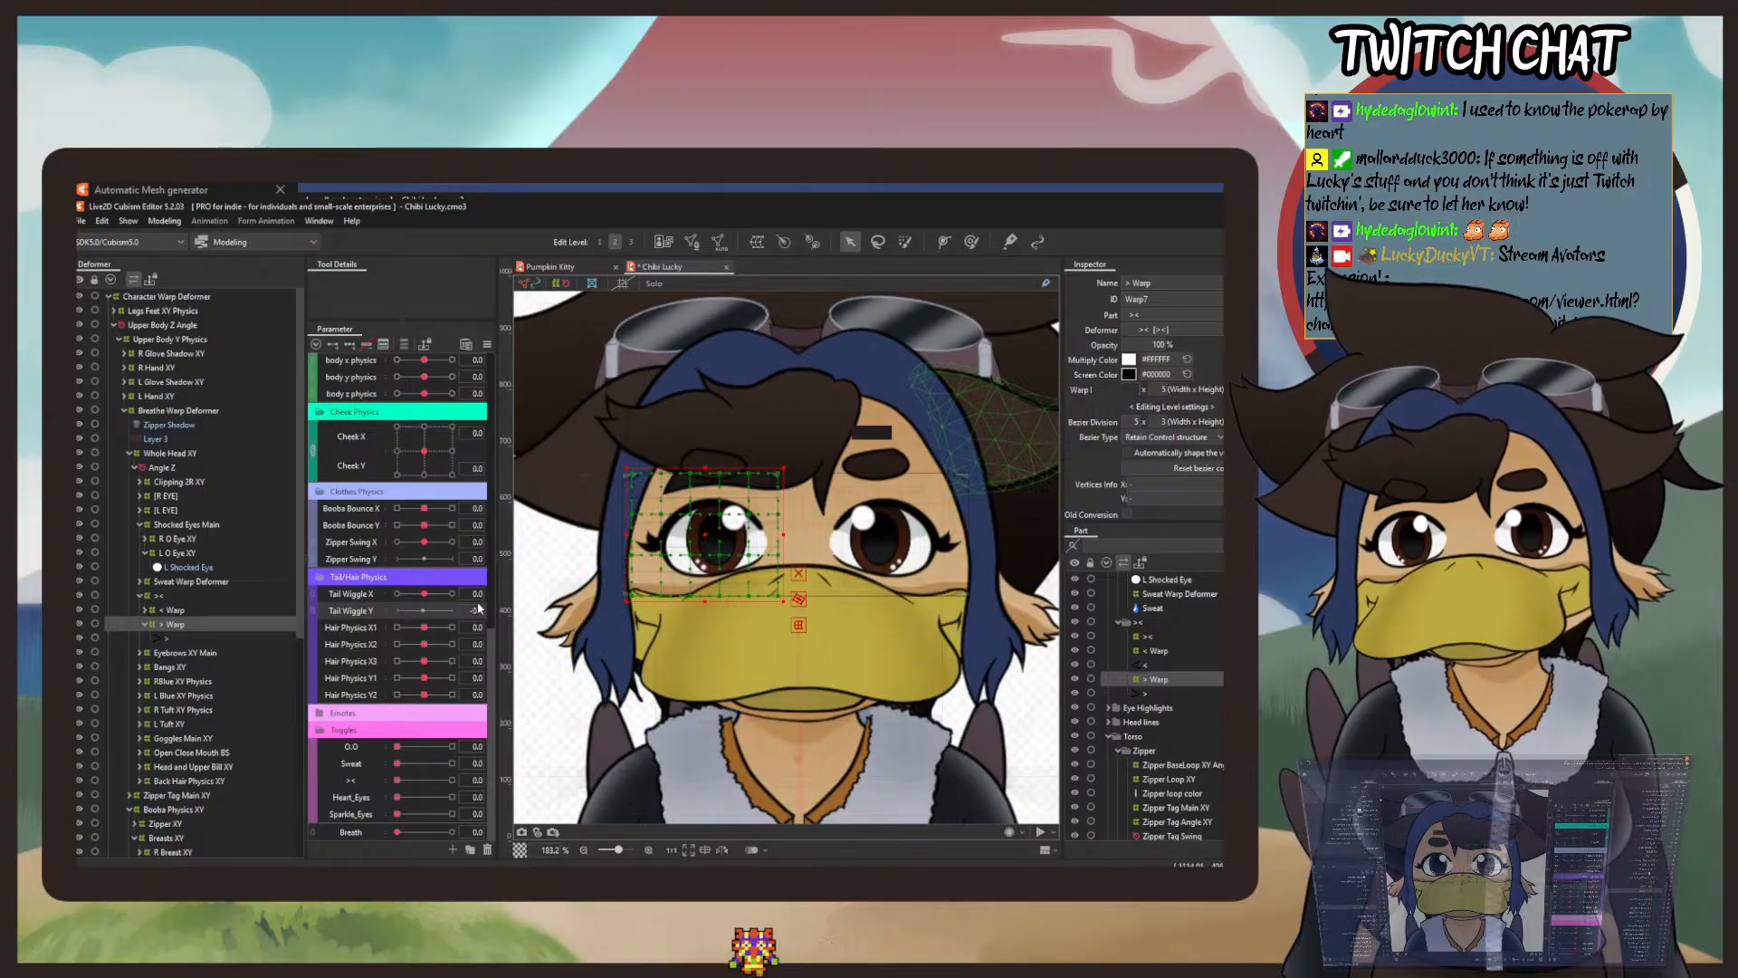
Examine the Clipping 2R XY deformer with its inverted clipping mask 2R, and the [R EYE] deformer.
click(178, 482)
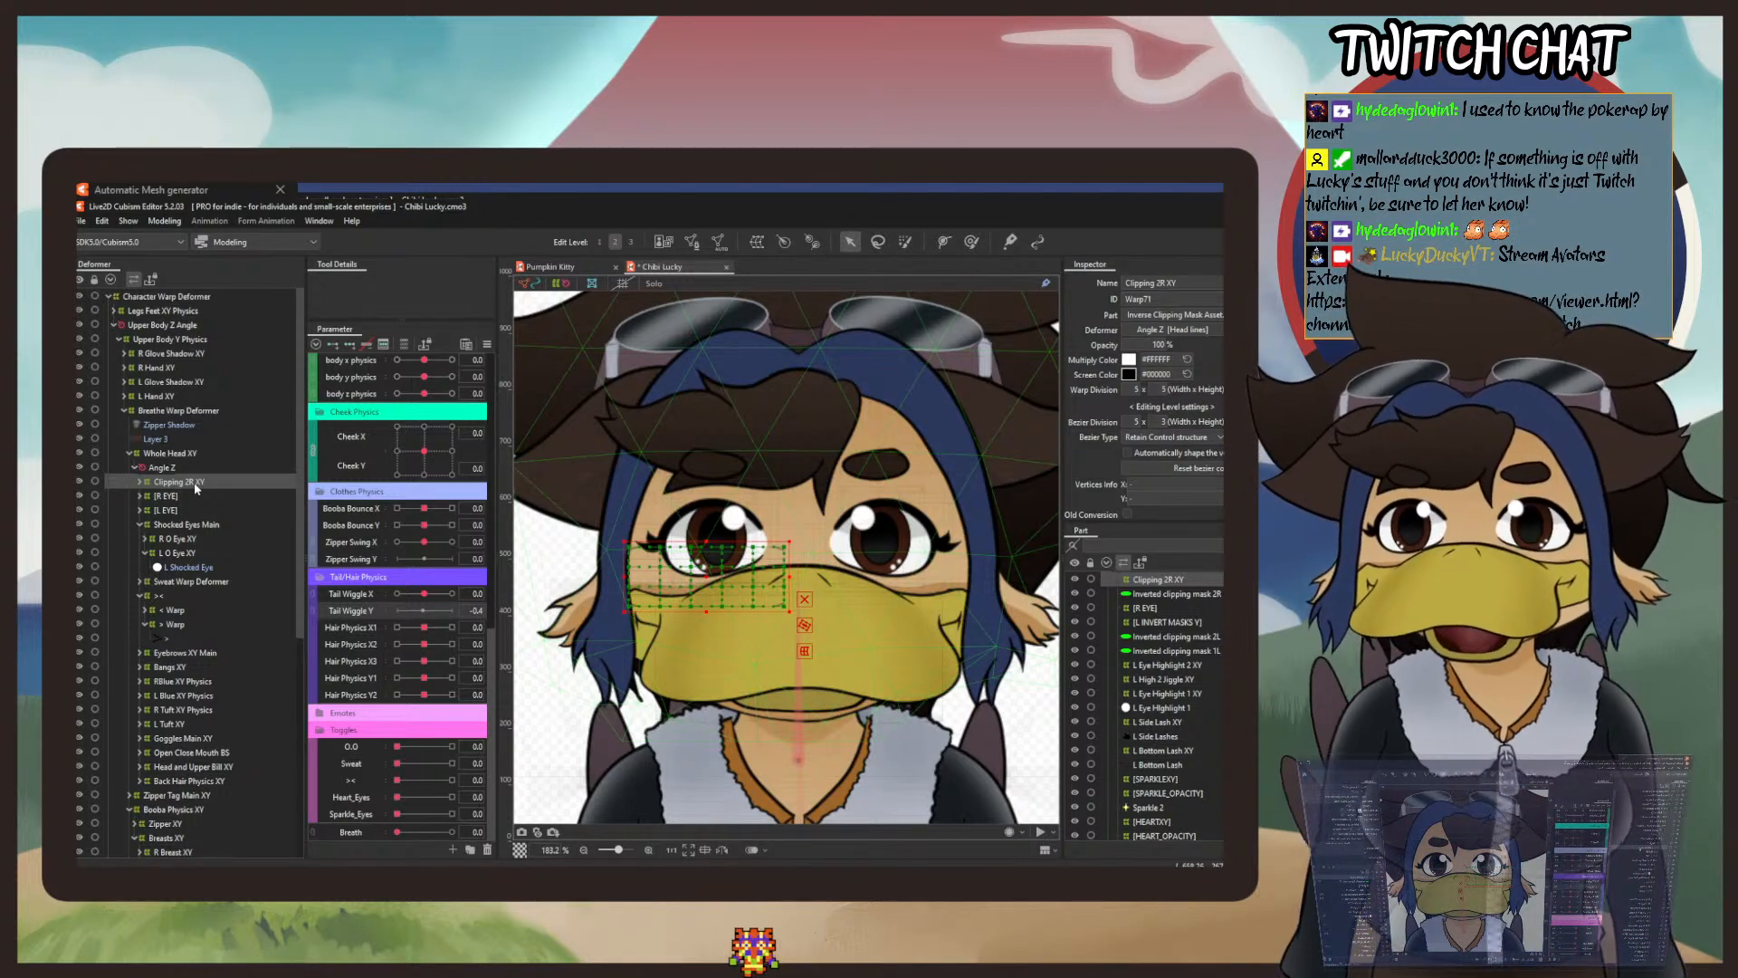
click(140, 484)
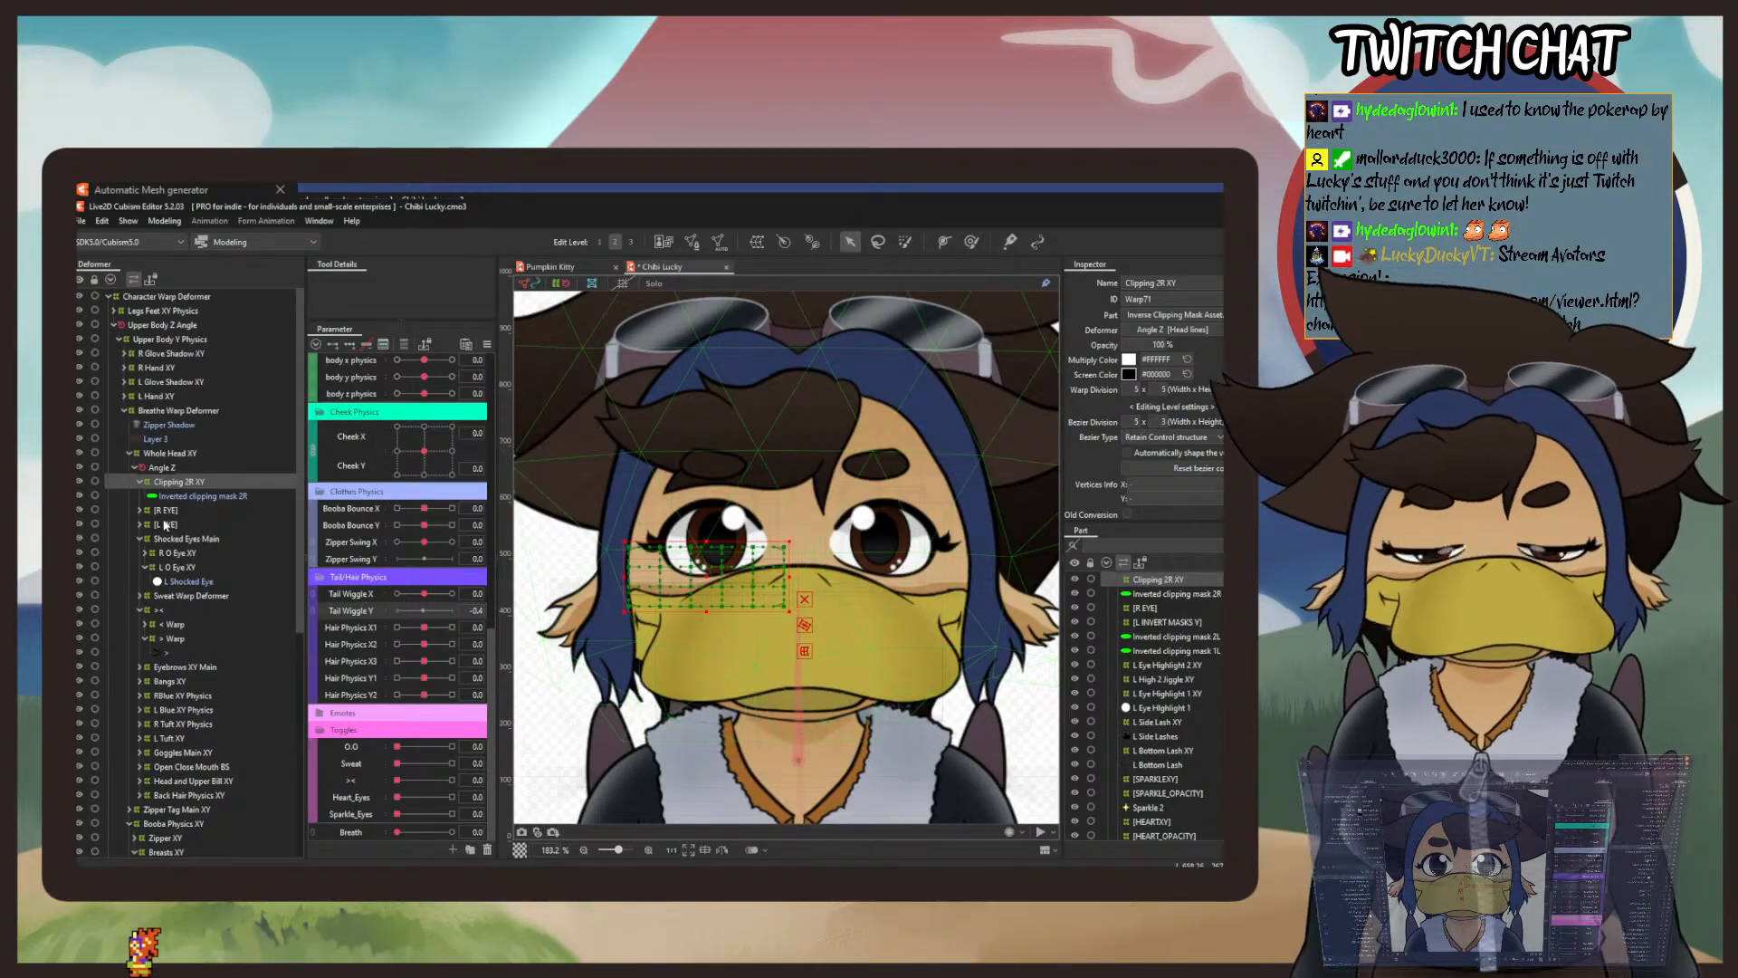
click(169, 512)
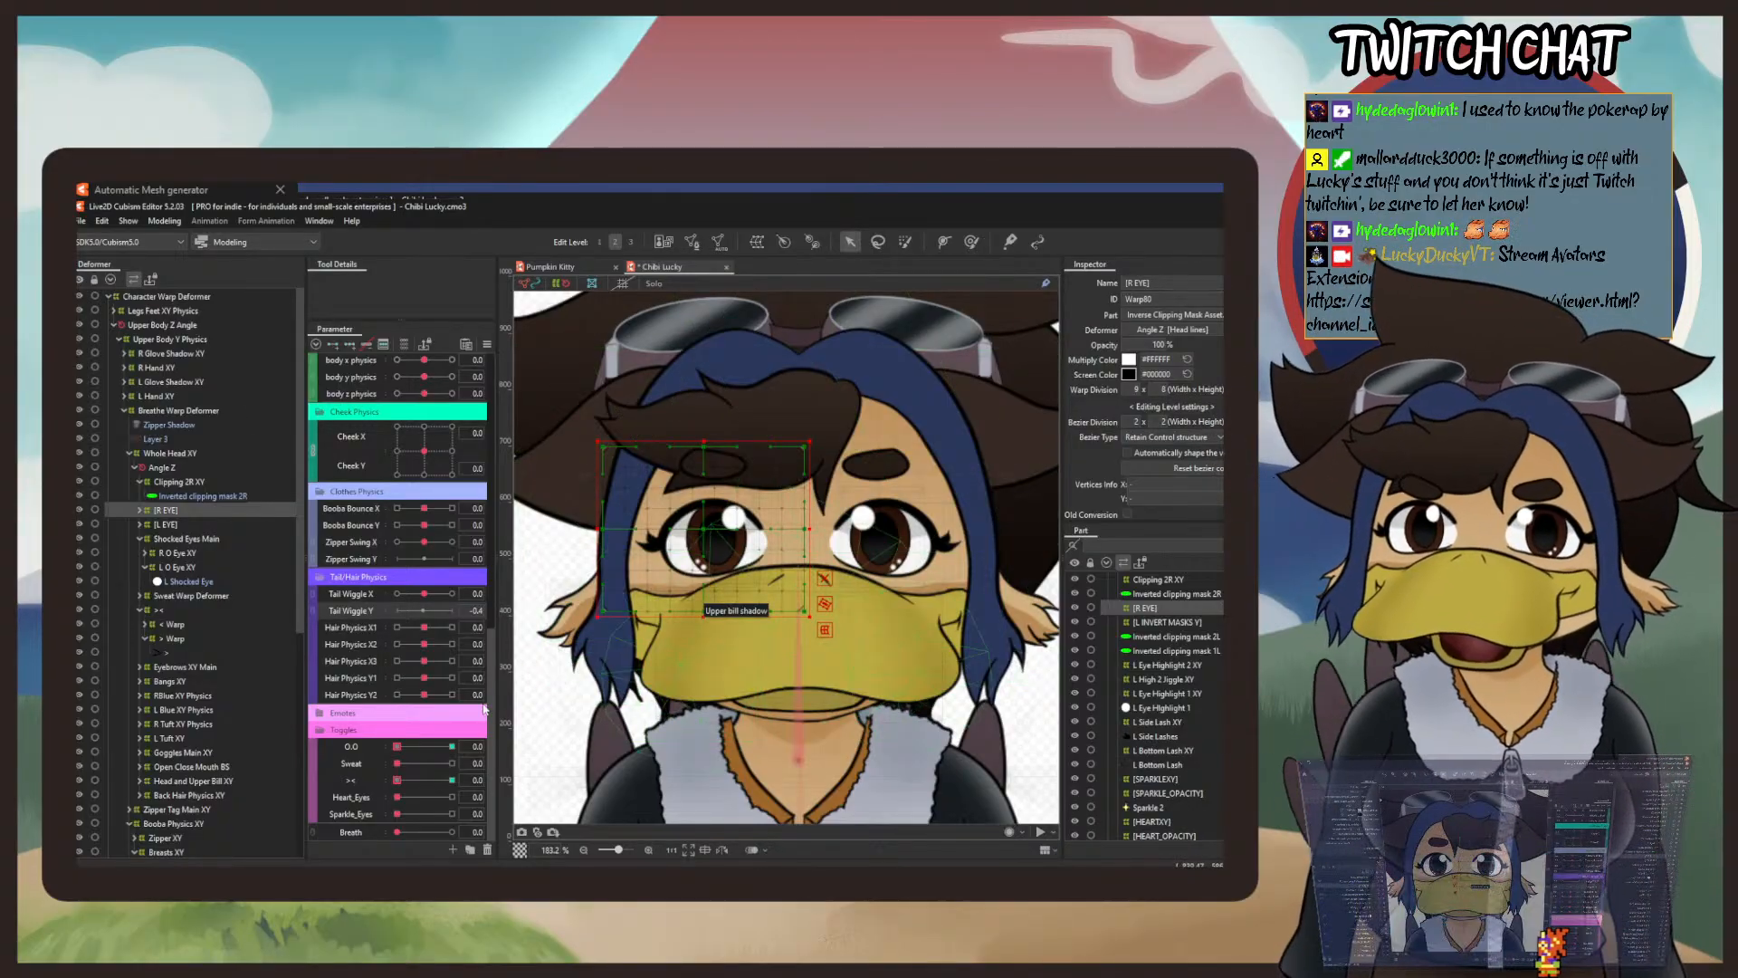
Set EyeL Open to 2.0 and select all objects keyed to that parameter.
scroll(789, 598, down, 2)
drag(857, 683, 816, 517)
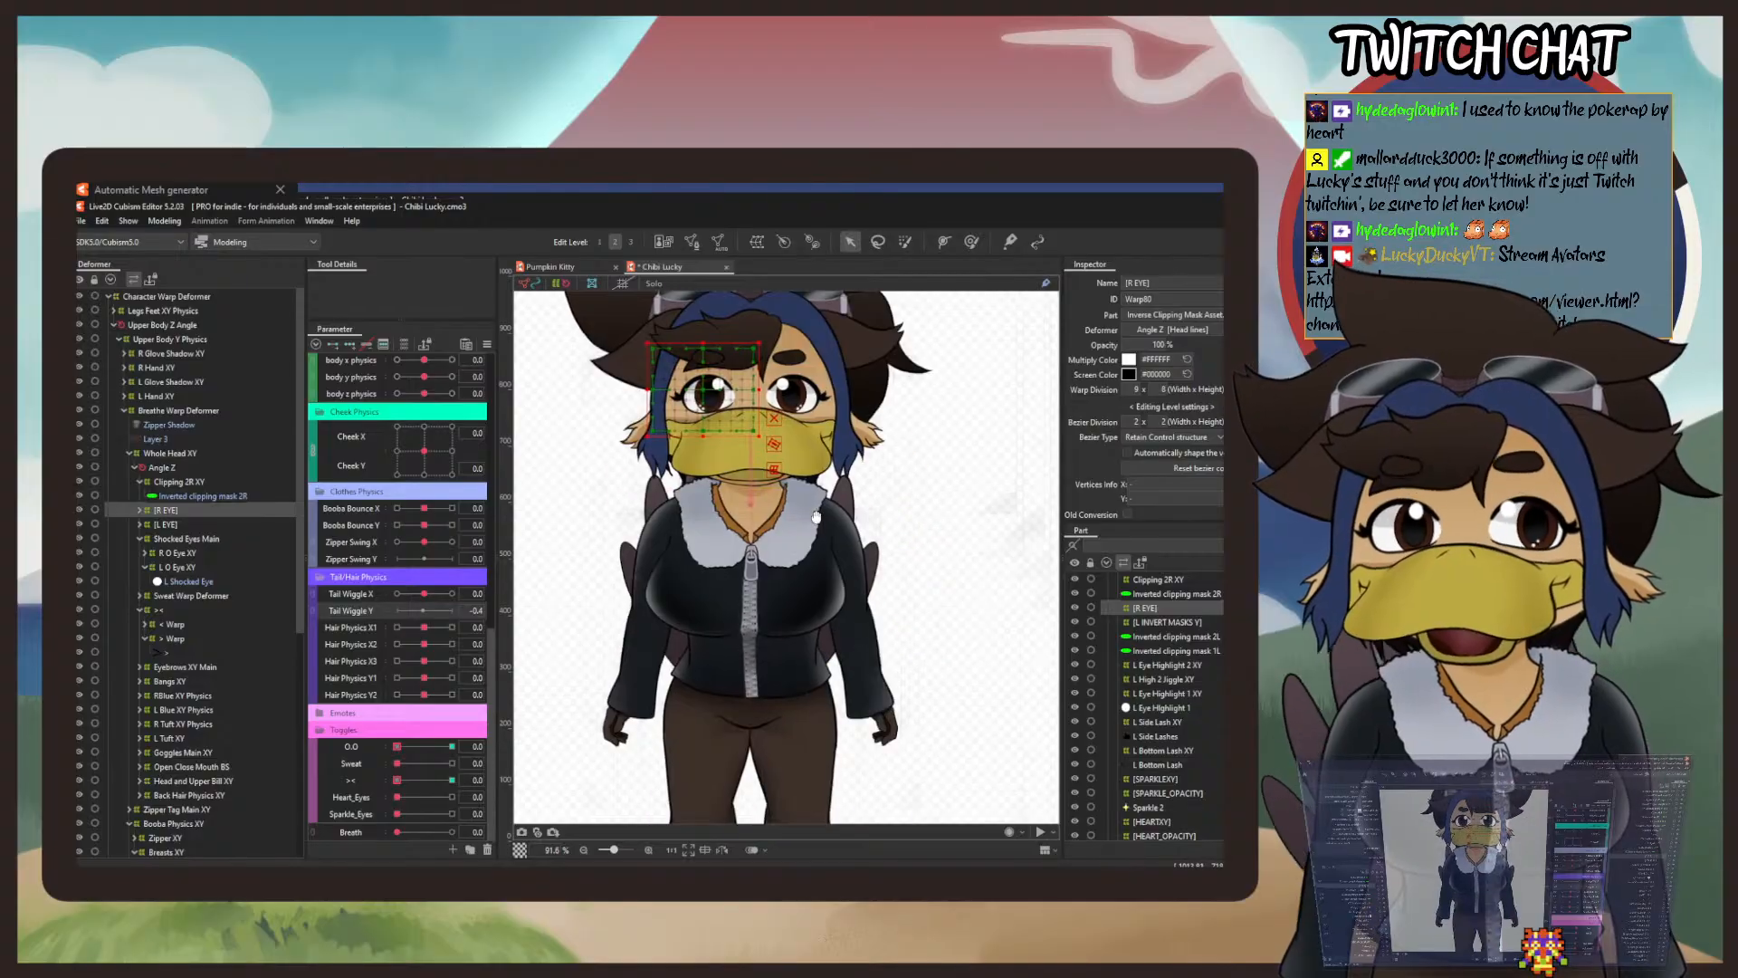
scroll(816, 517, down, 1)
scroll(487, 545, up, 5)
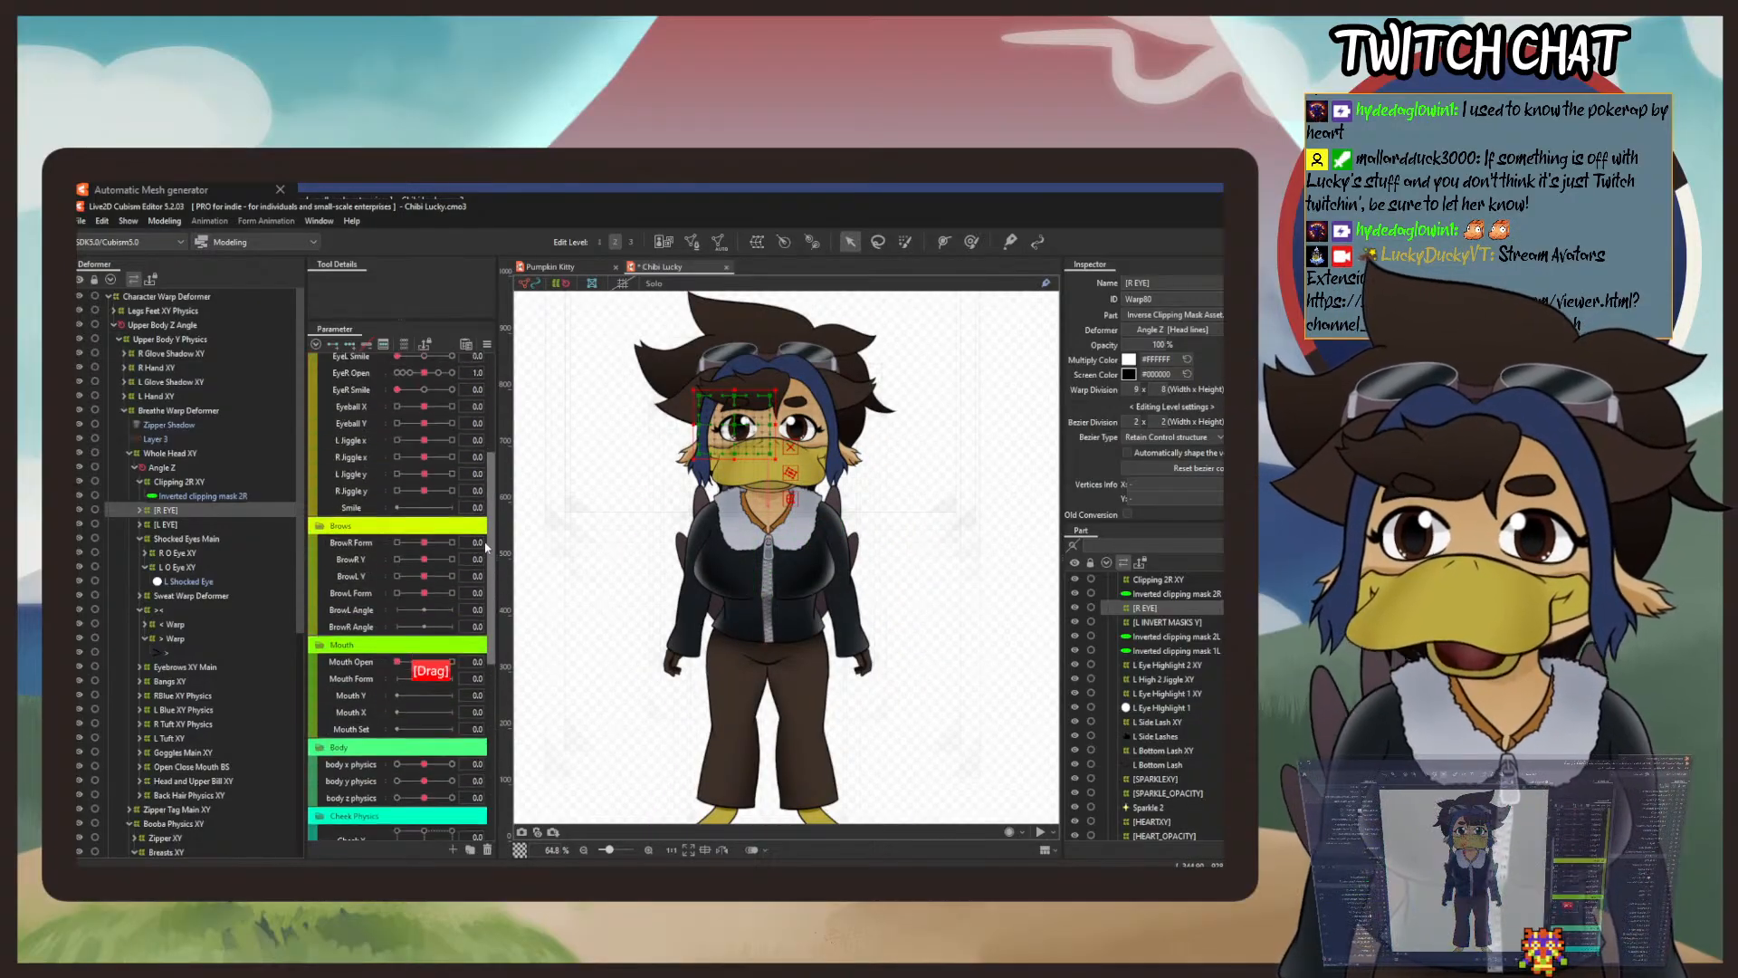
scroll(486, 545, up, 3)
drag(441, 578, 451, 576)
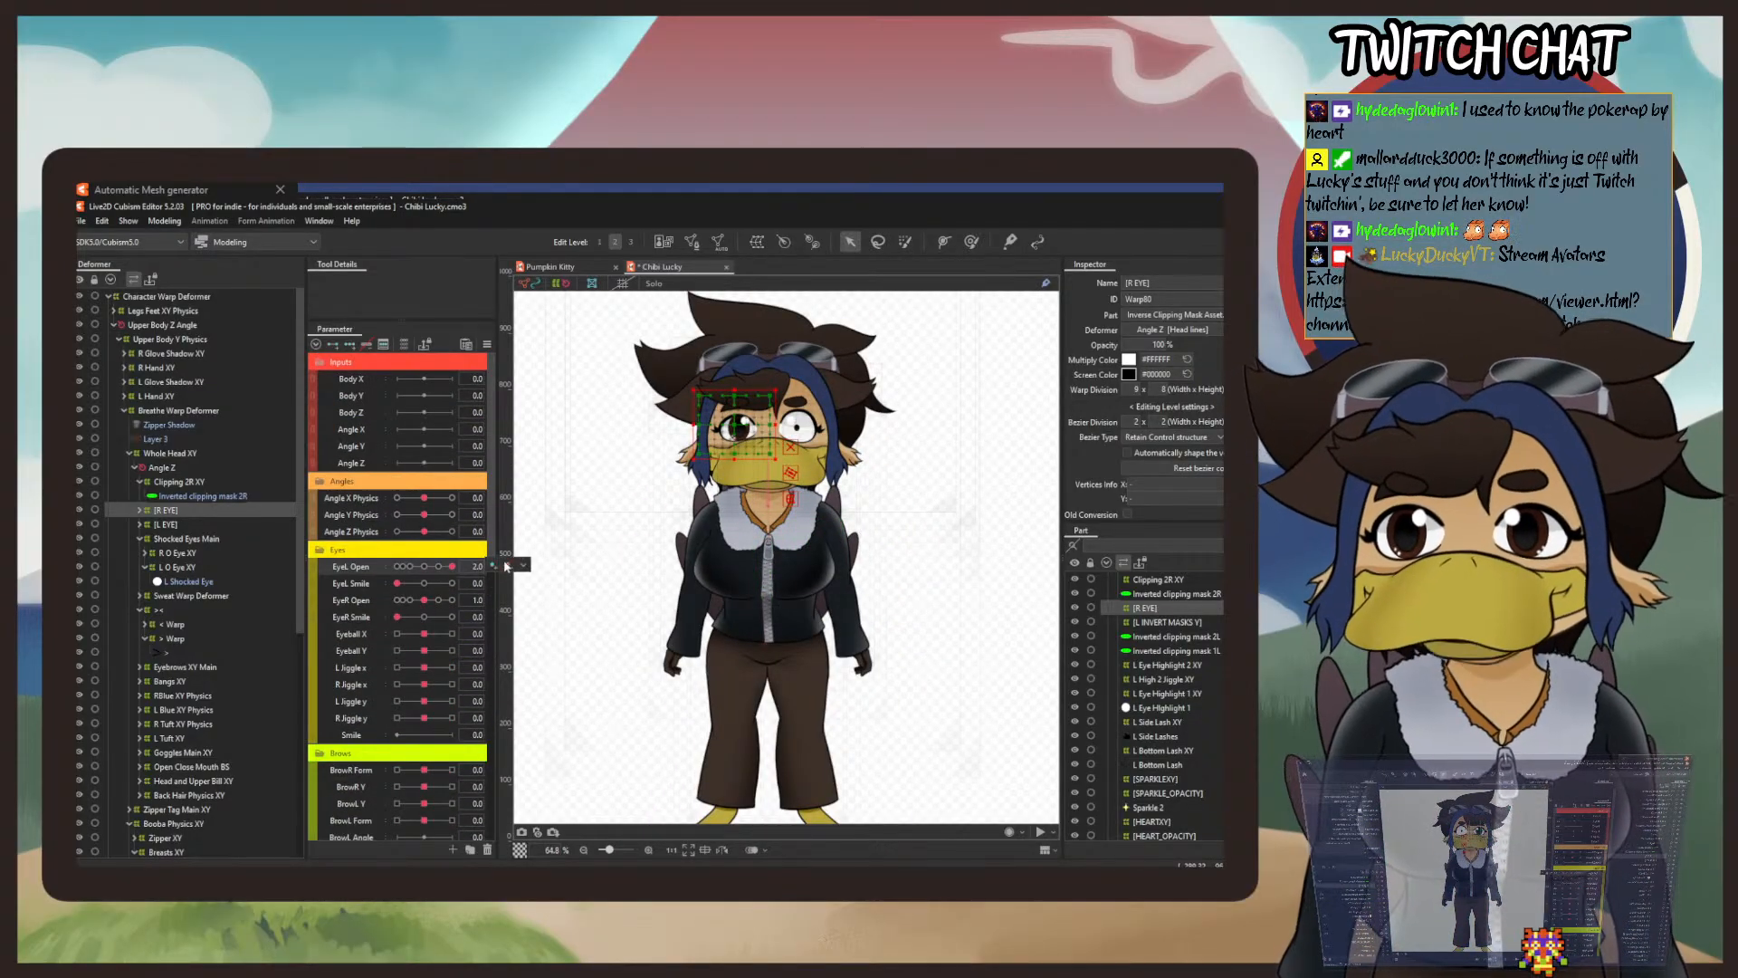
click(522, 565)
click(545, 568)
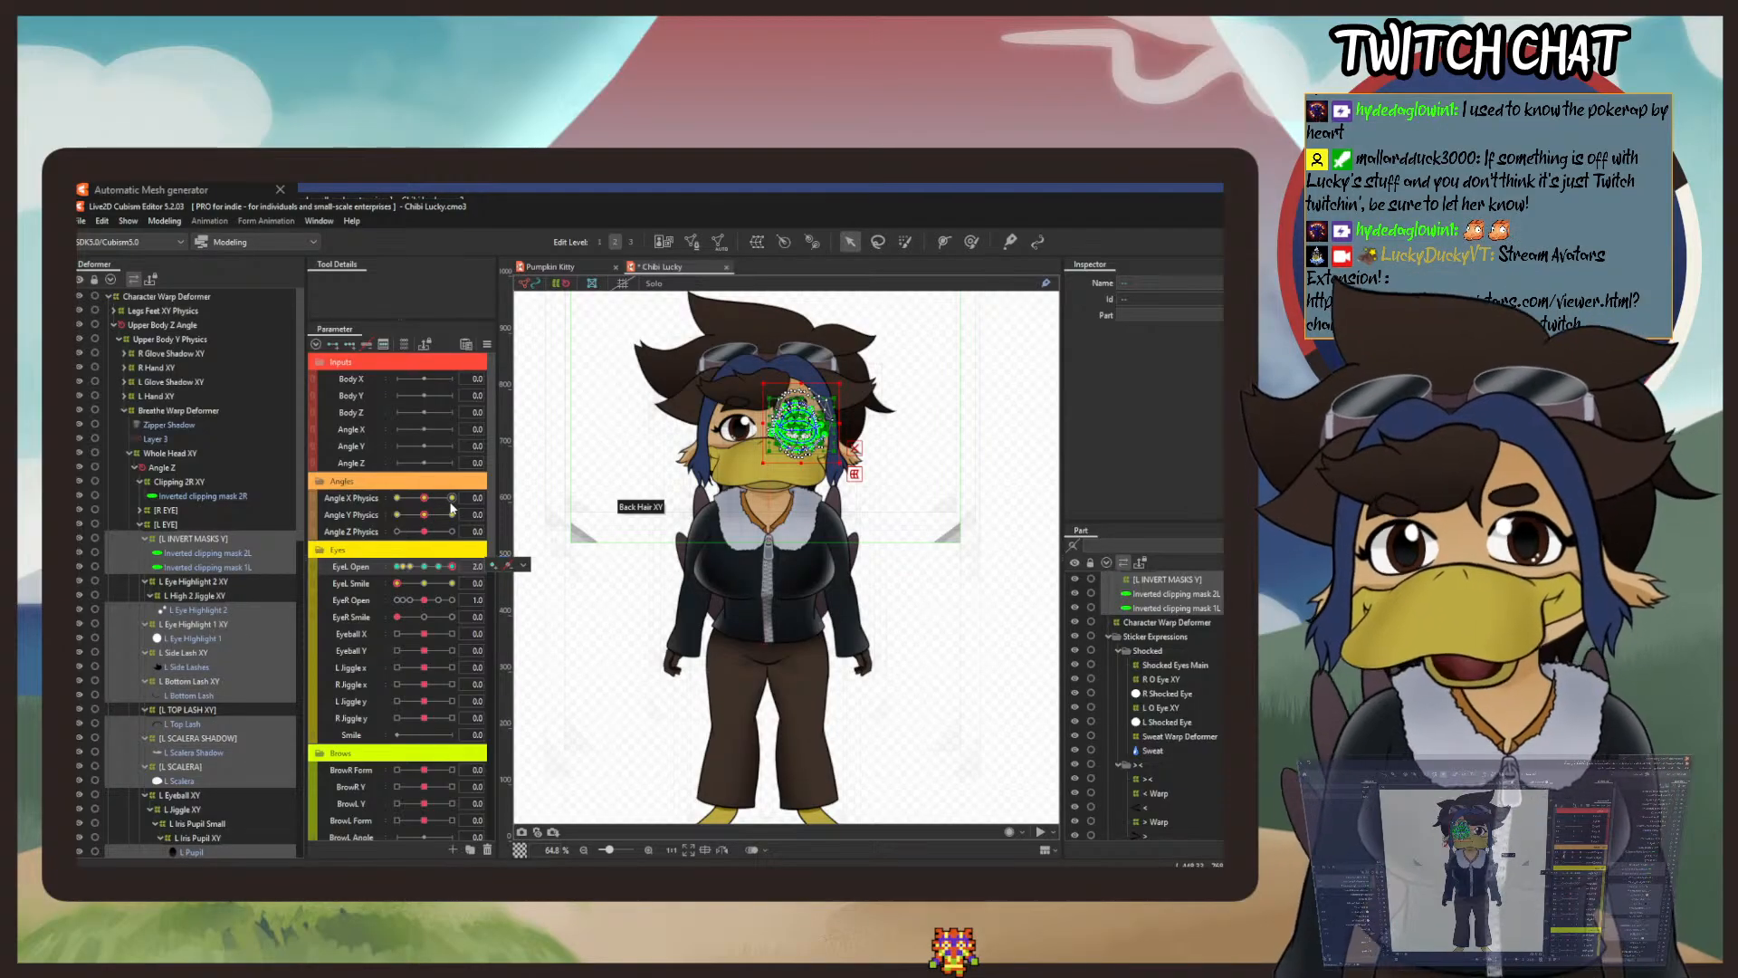
Examine the [L INVERT MASKS Y] deformer and its inverted clipping masks, testing EyeL Open at 1.0 and EyeL Smile at 0.5.
click(161, 540)
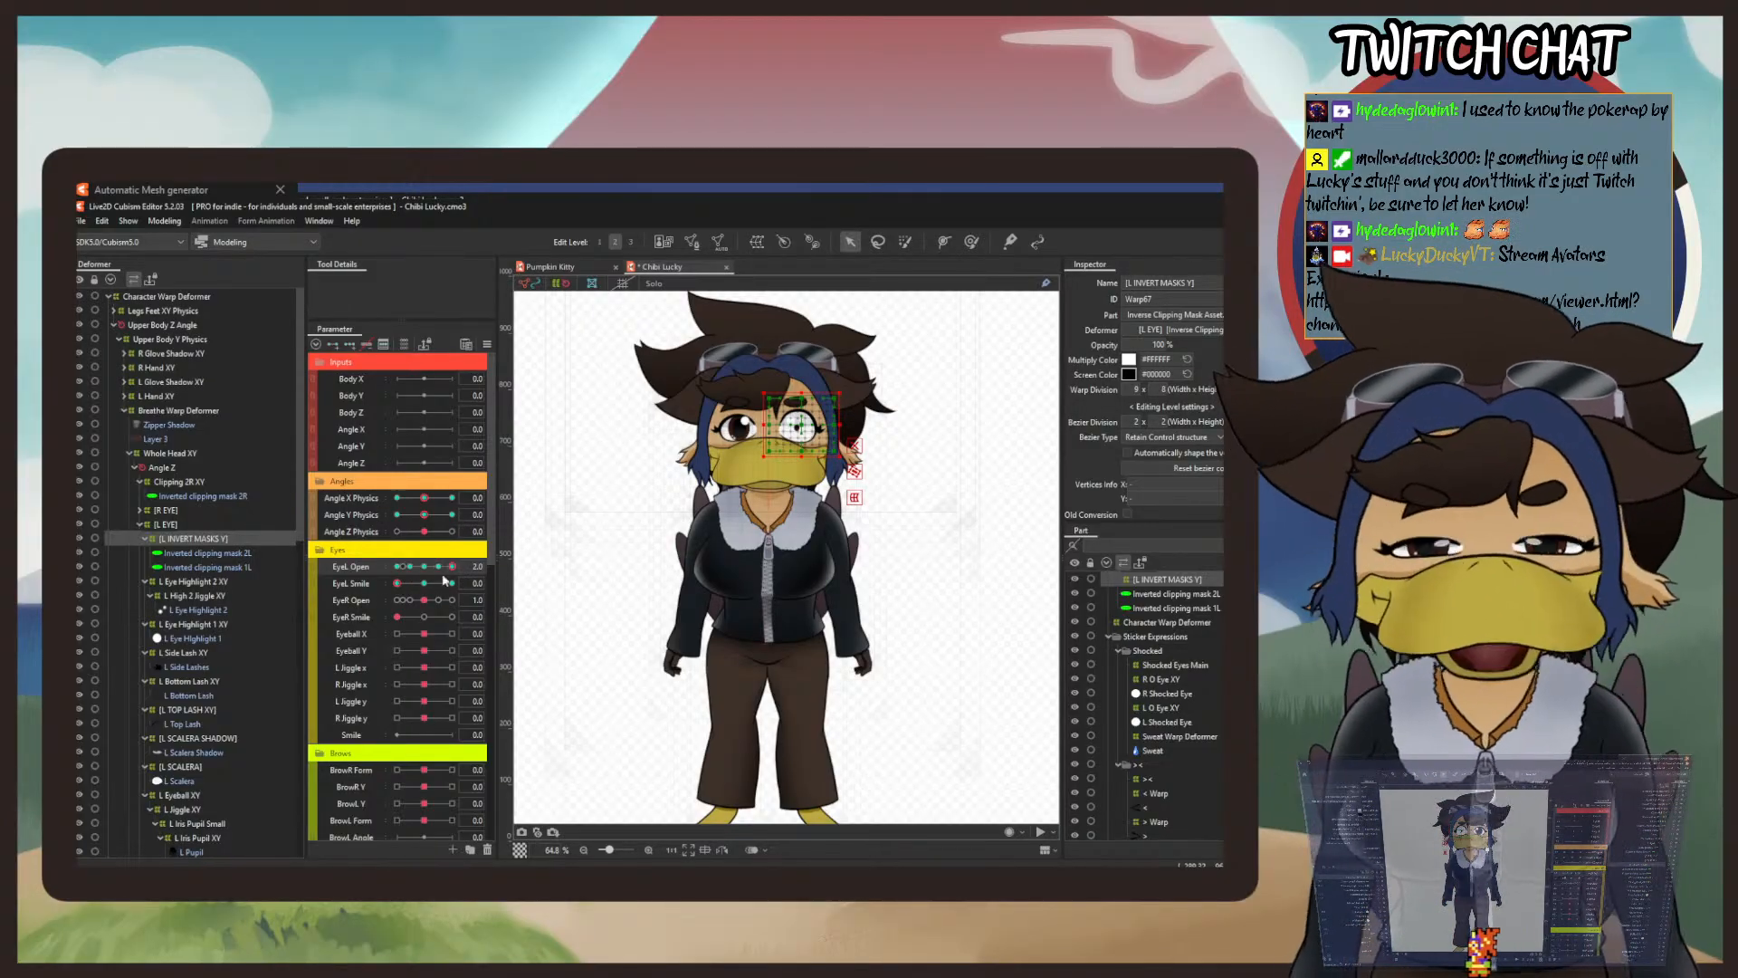
click(207, 567)
click(202, 553)
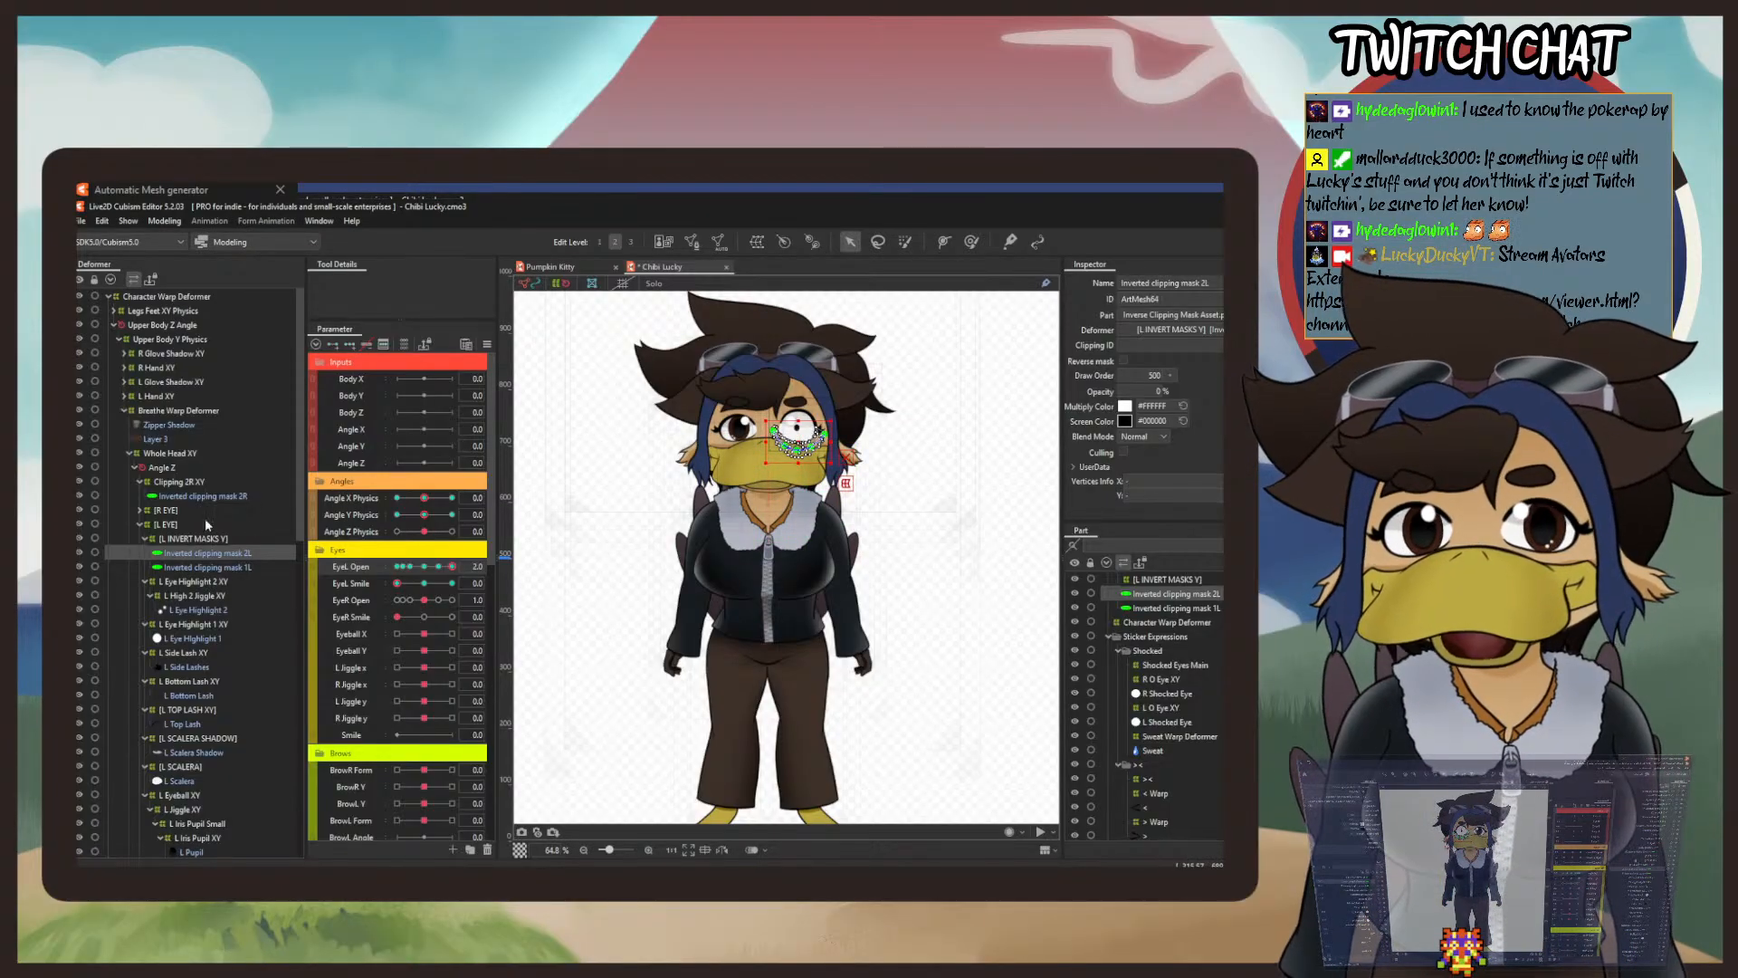
scroll(399, 665, down, 10)
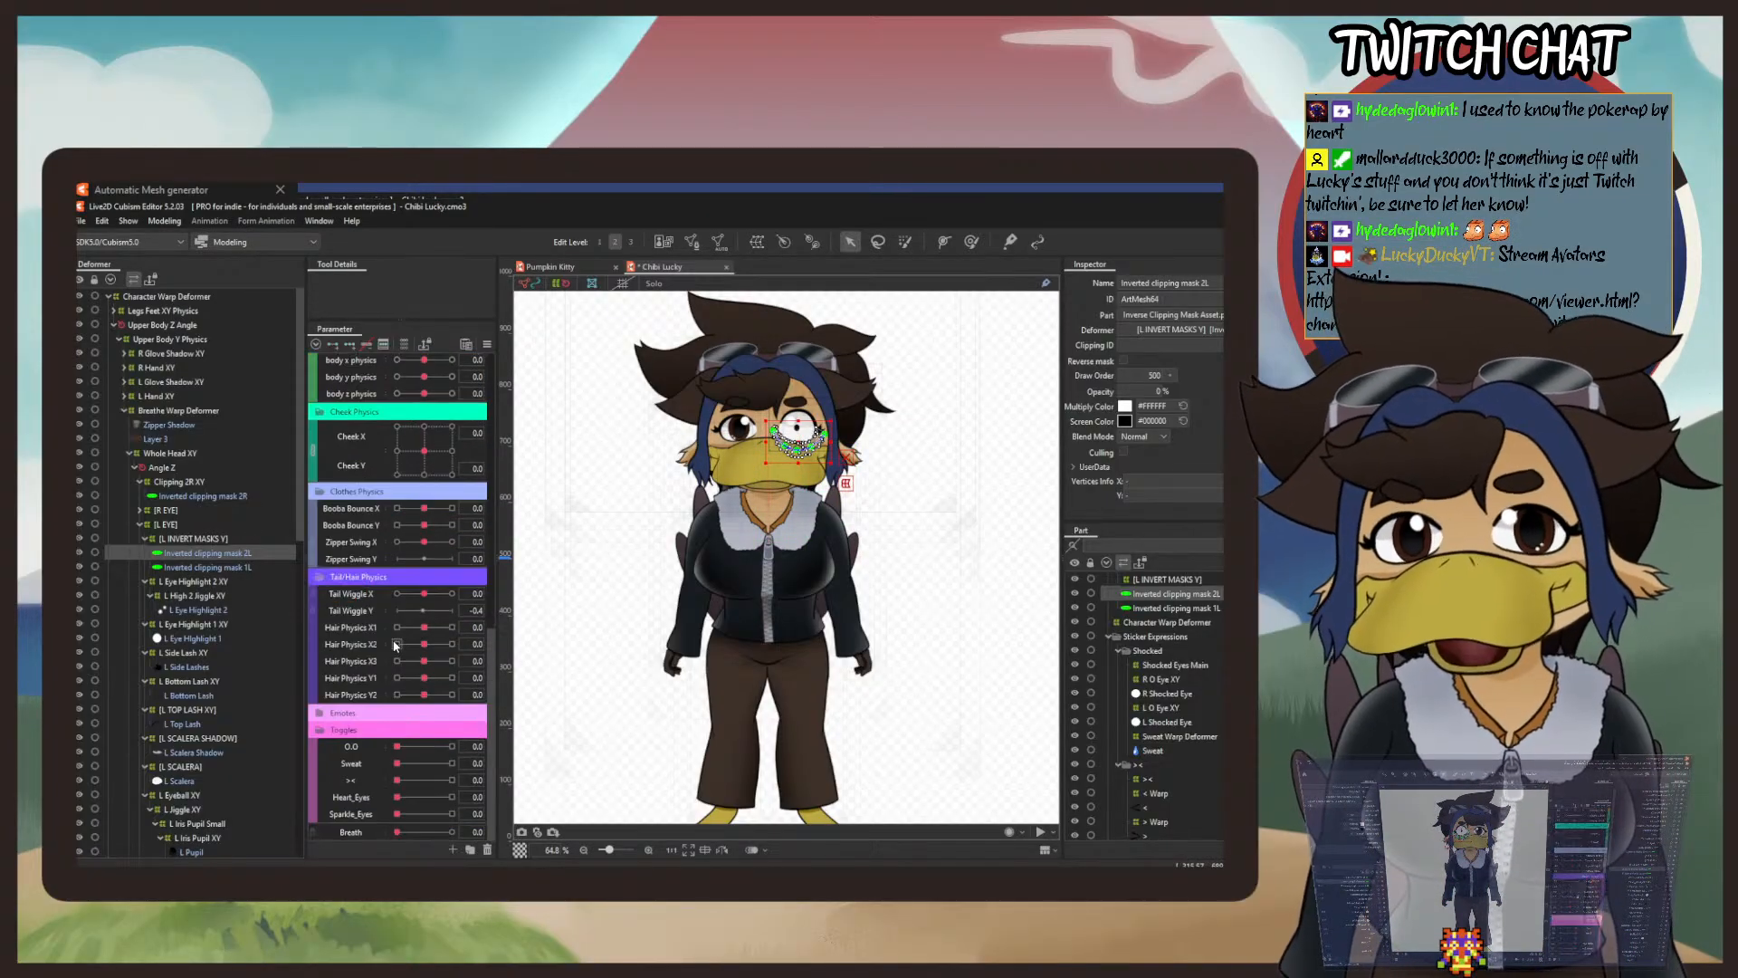
scroll(443, 543, up, 10)
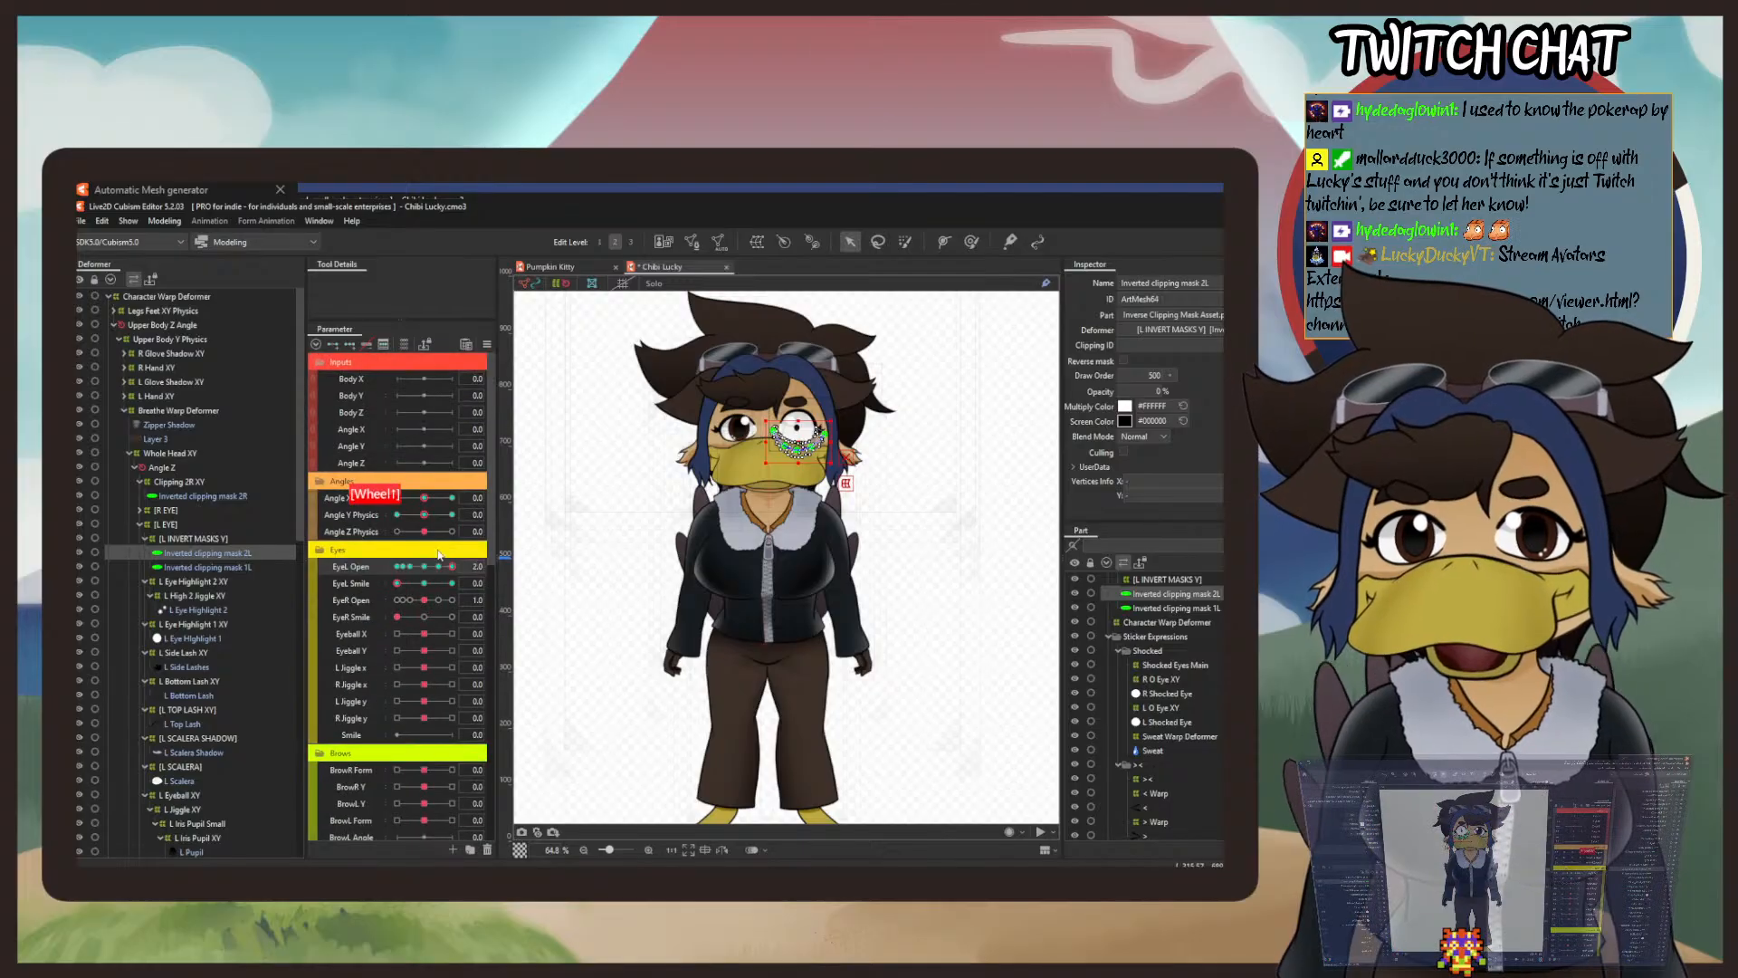
click(424, 567)
click(425, 584)
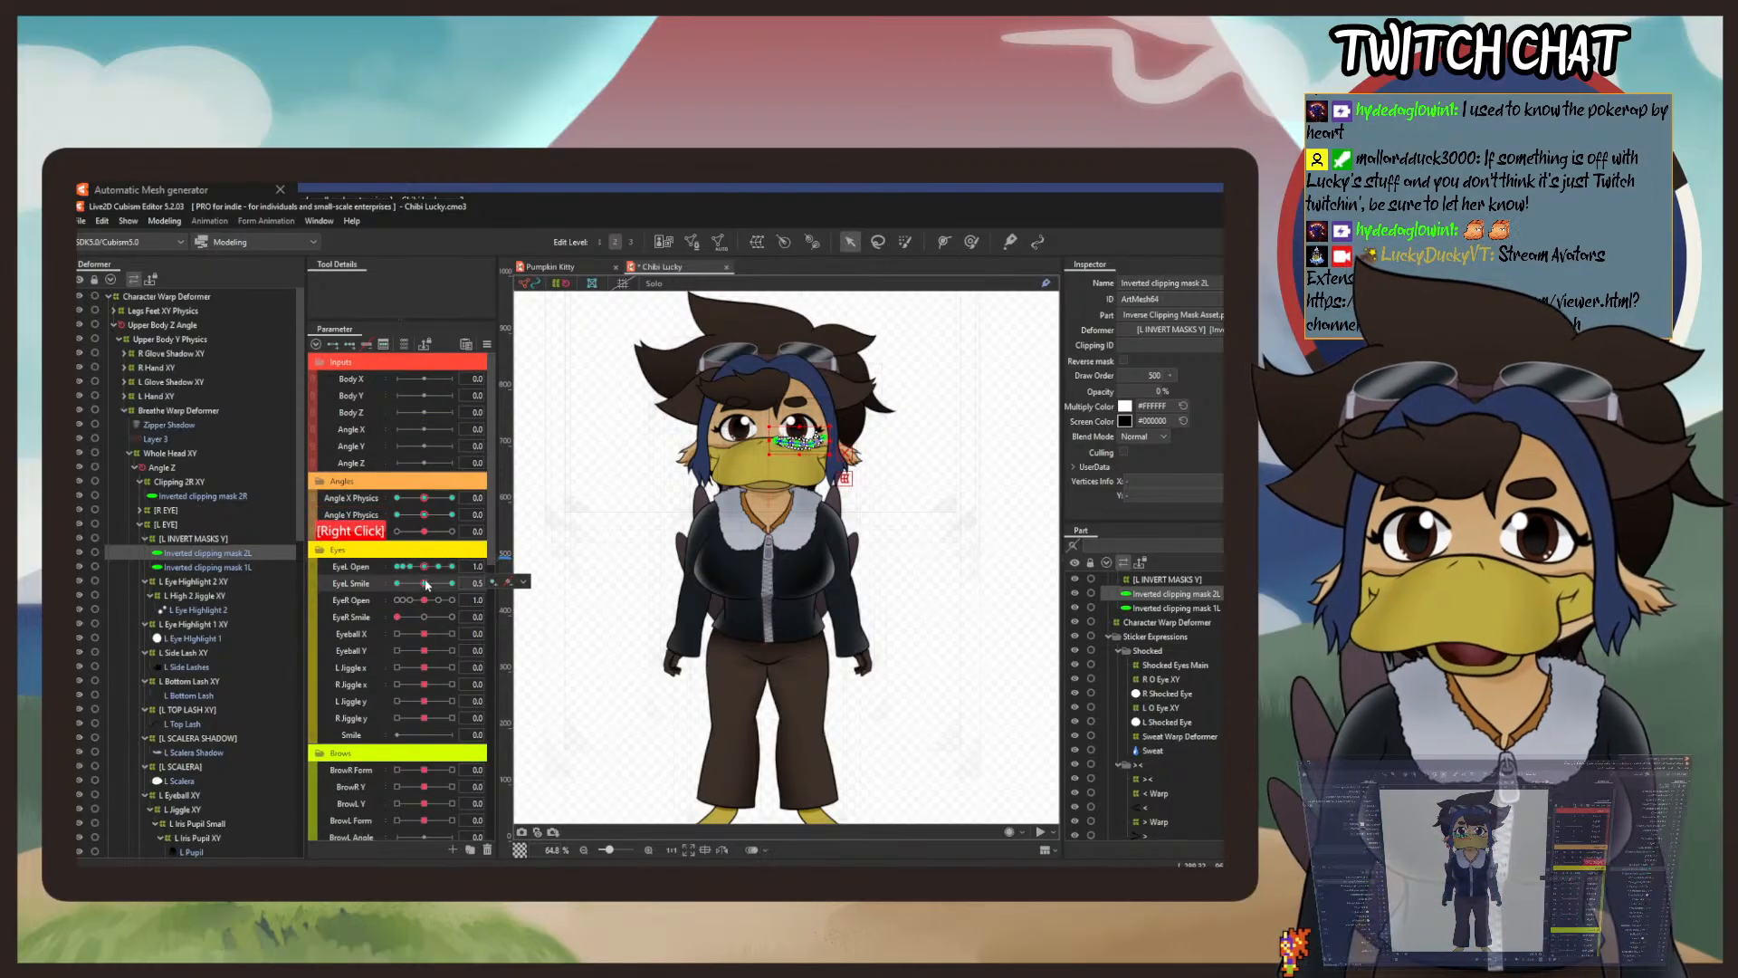
Expand the Emotes parameter group and set the Heart_Eyes toggle to 1.0 to examine the heart in the eye.
scroll(421, 634, down, 10)
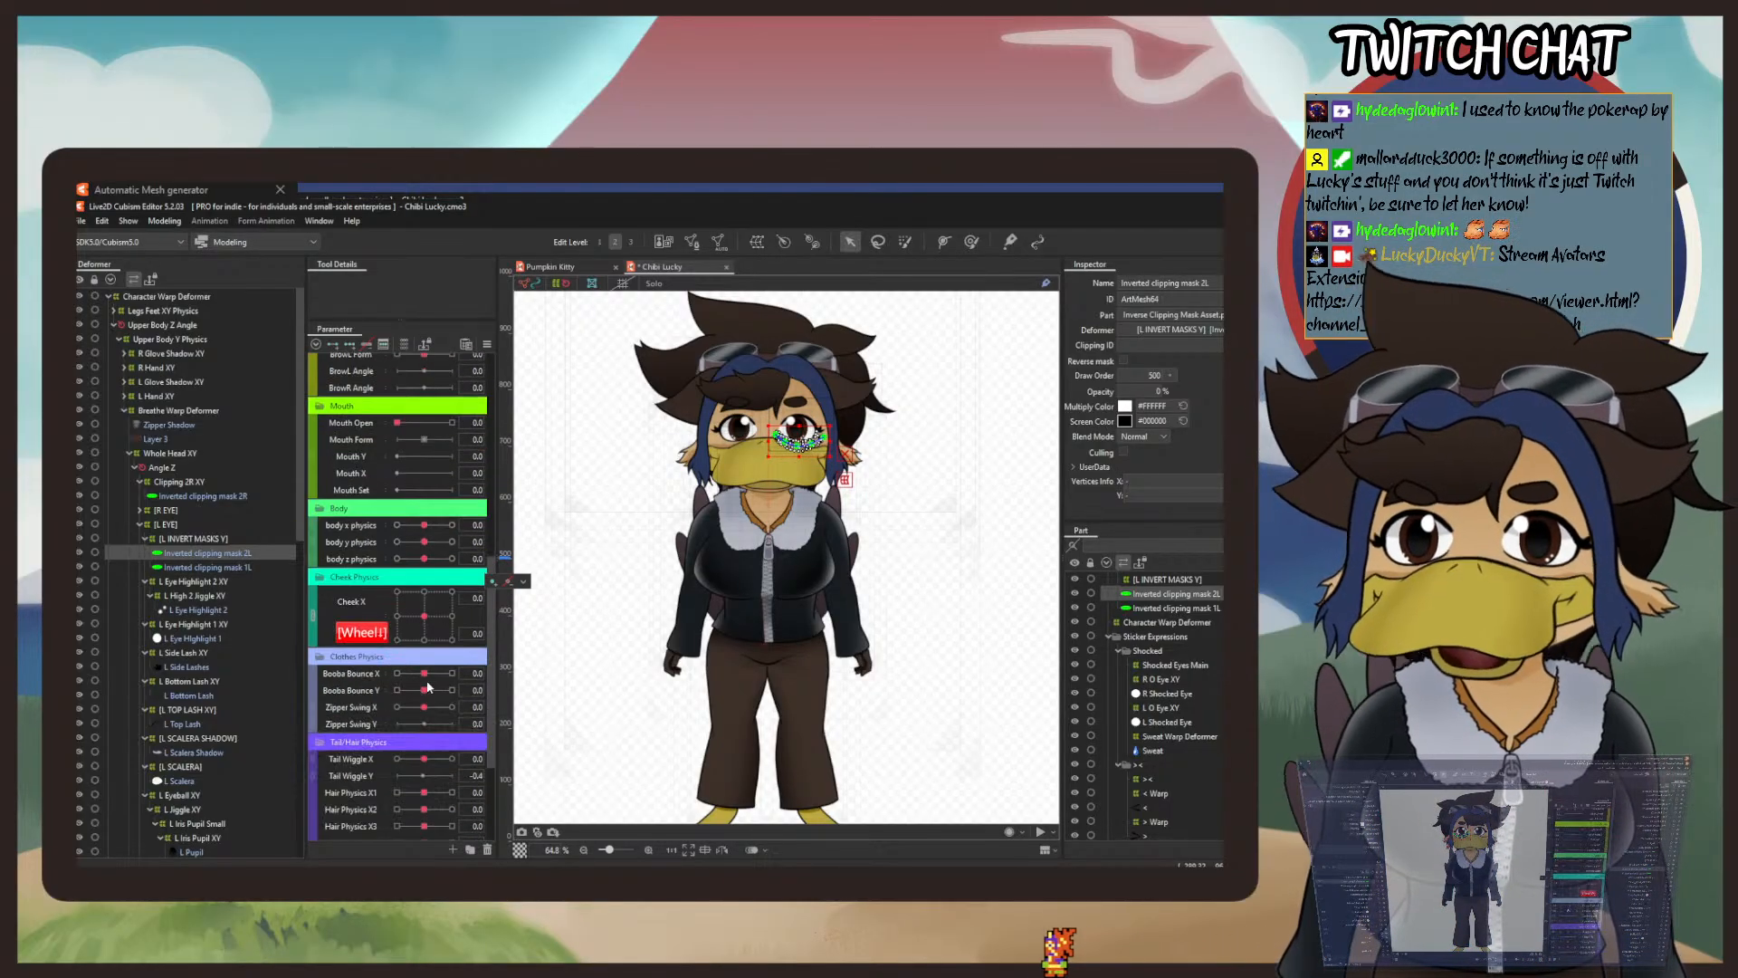
click(406, 713)
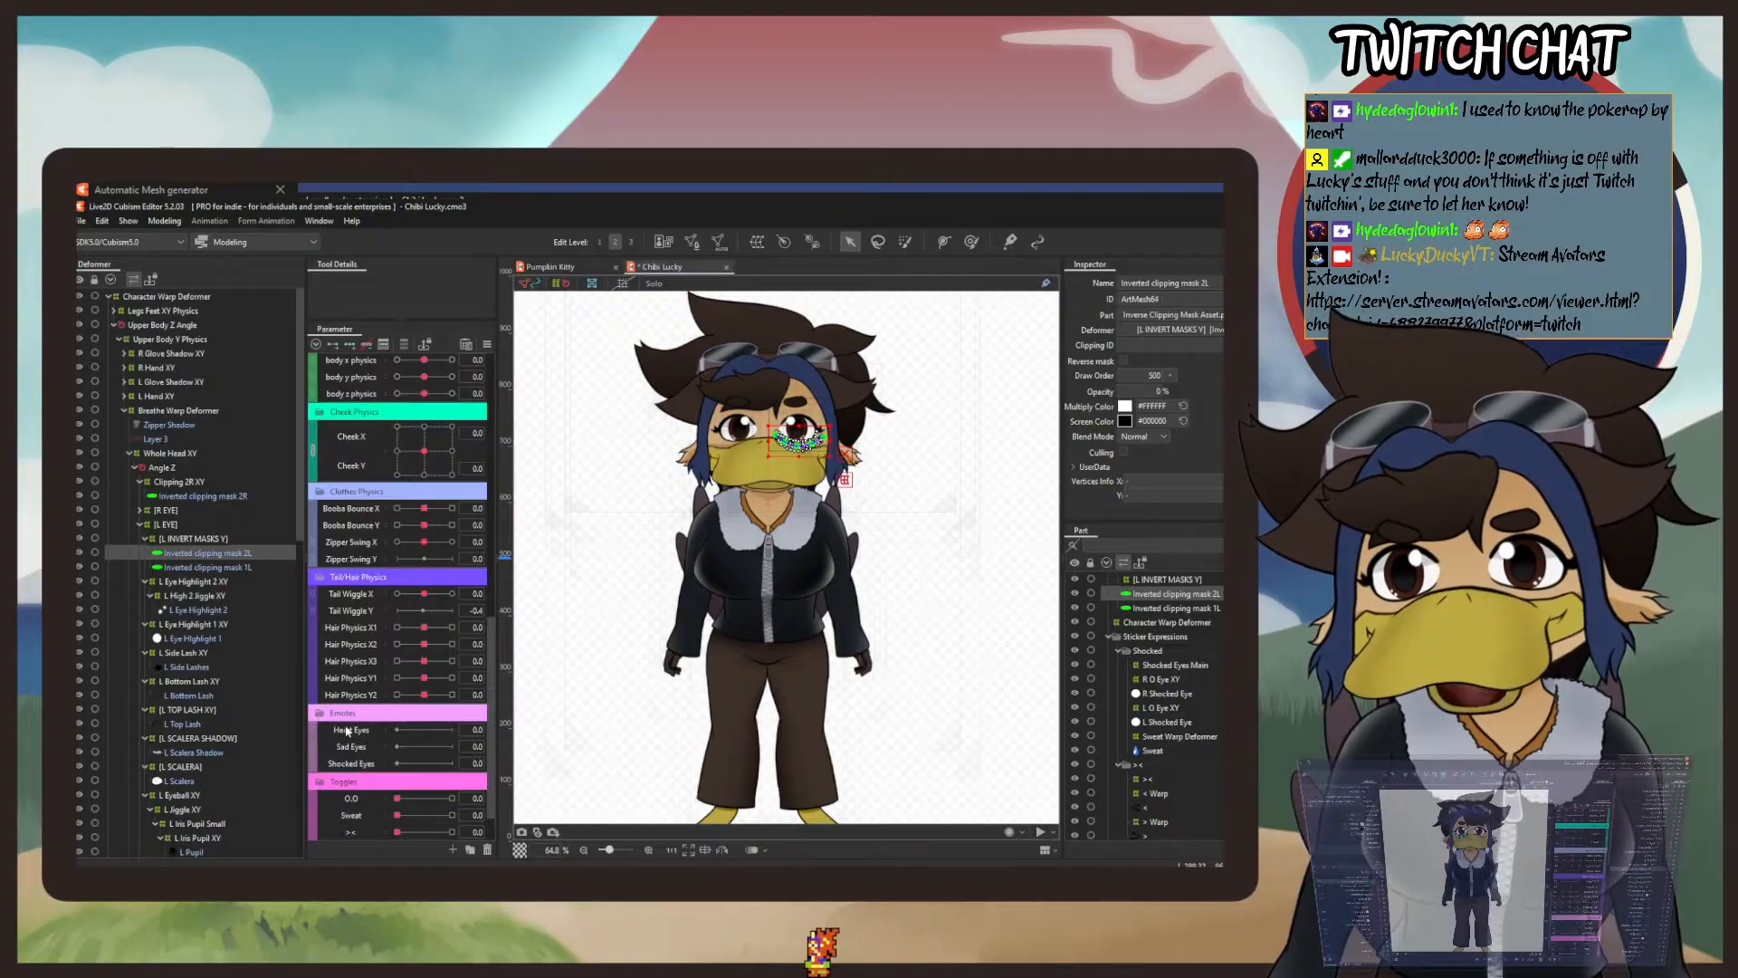
drag(397, 729, 312, 746)
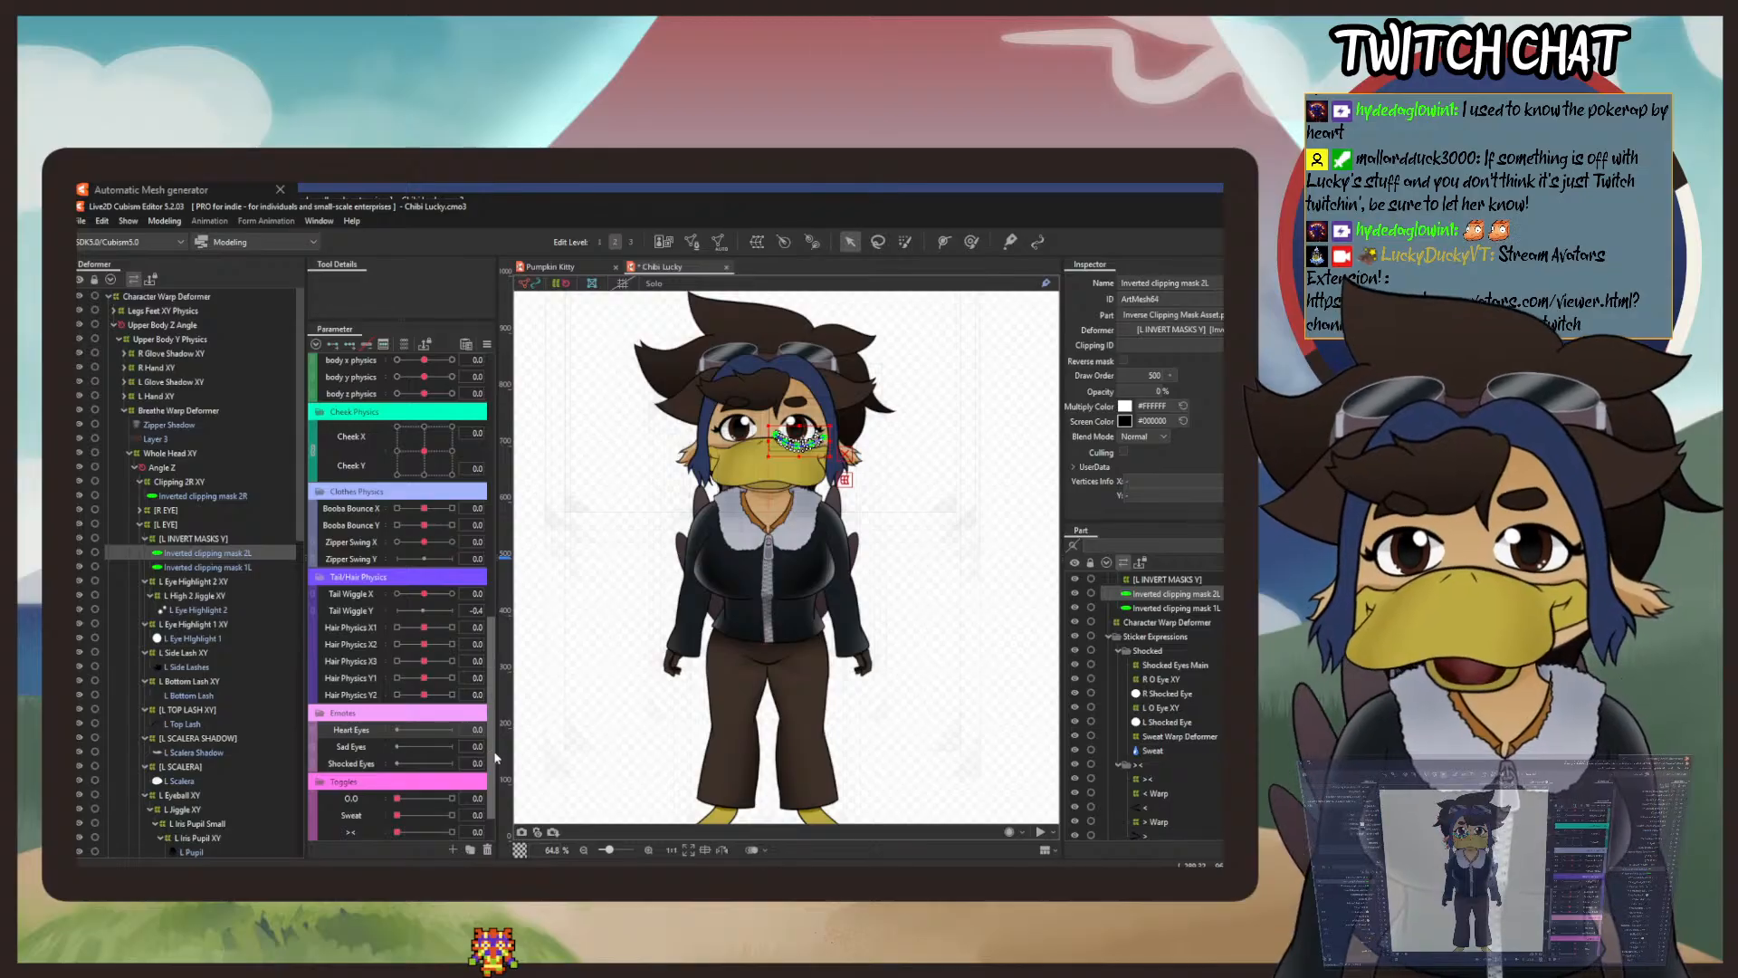
scroll(470, 760, down, 1)
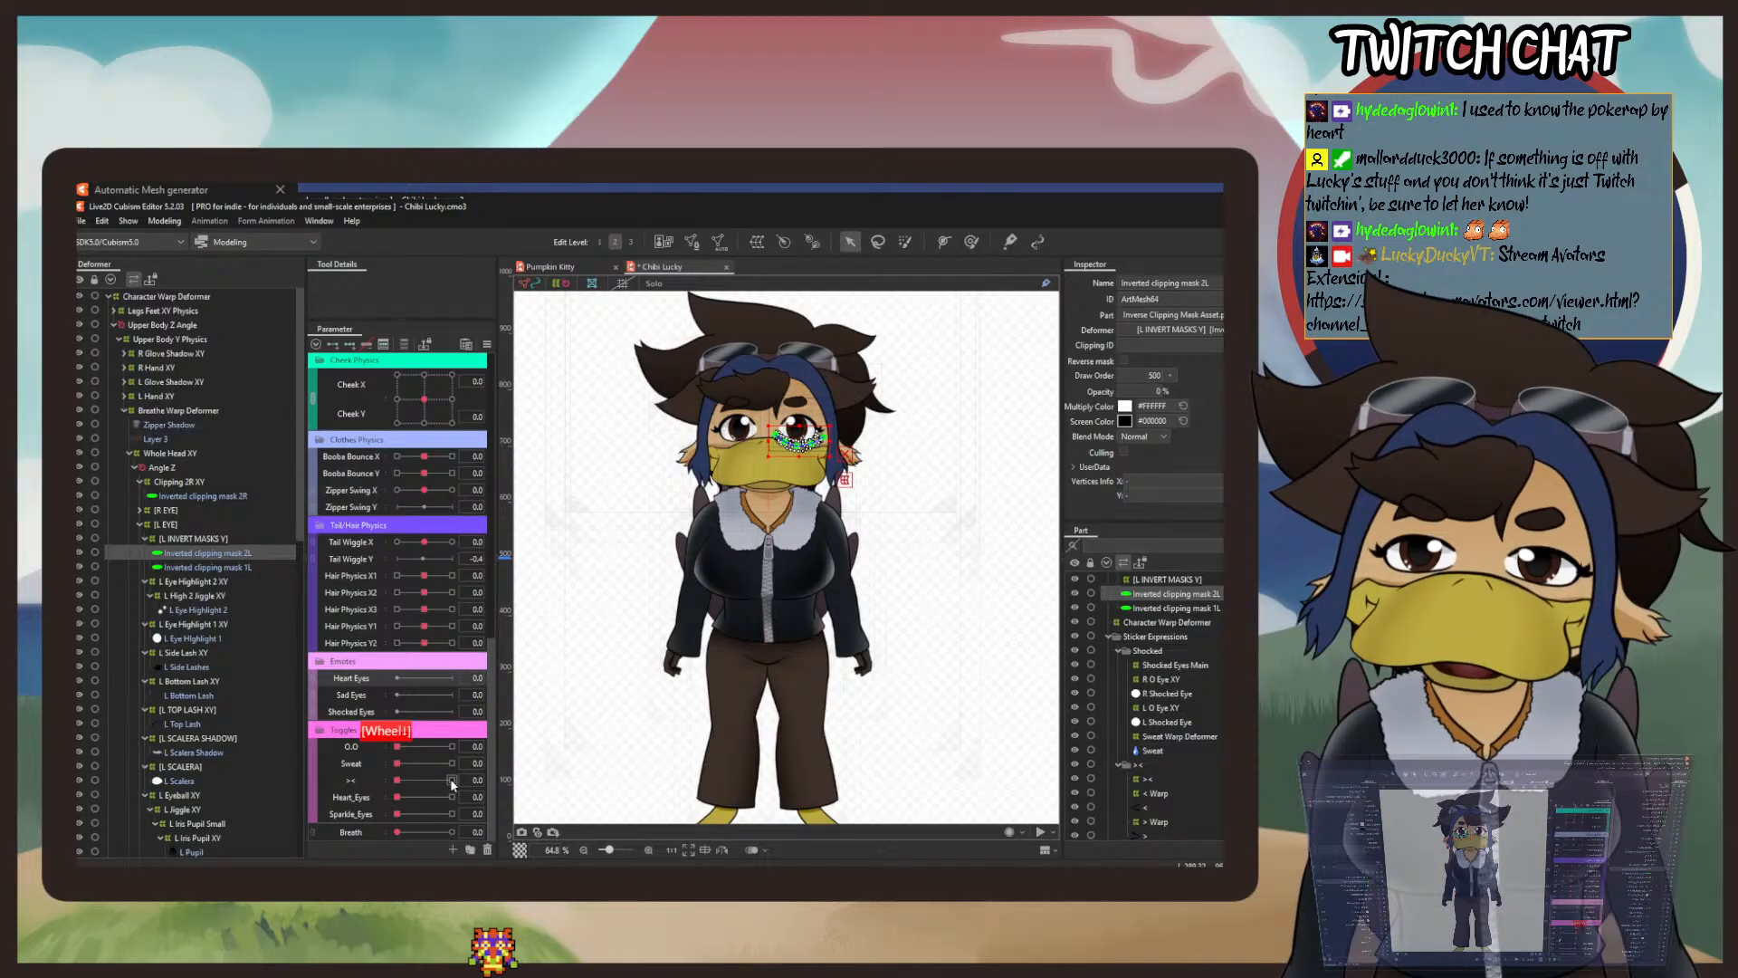
click(399, 801)
drag(399, 801, 454, 797)
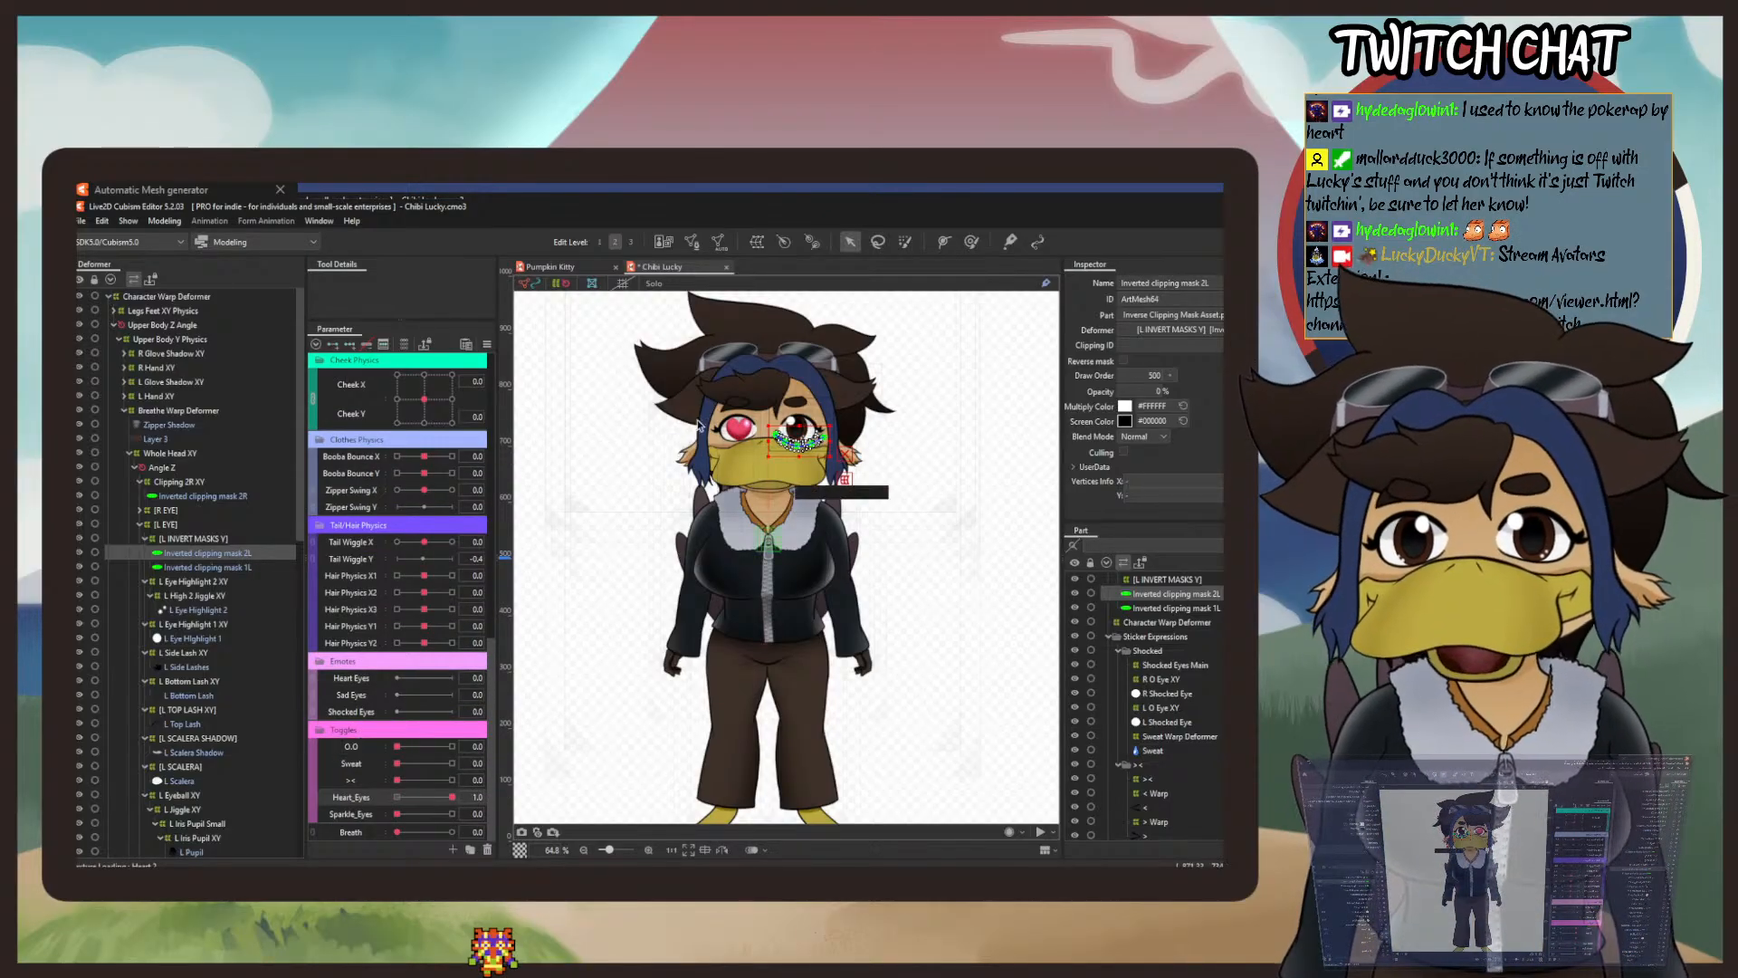
scroll(740, 411, up, 8)
scroll(748, 502, down, 2)
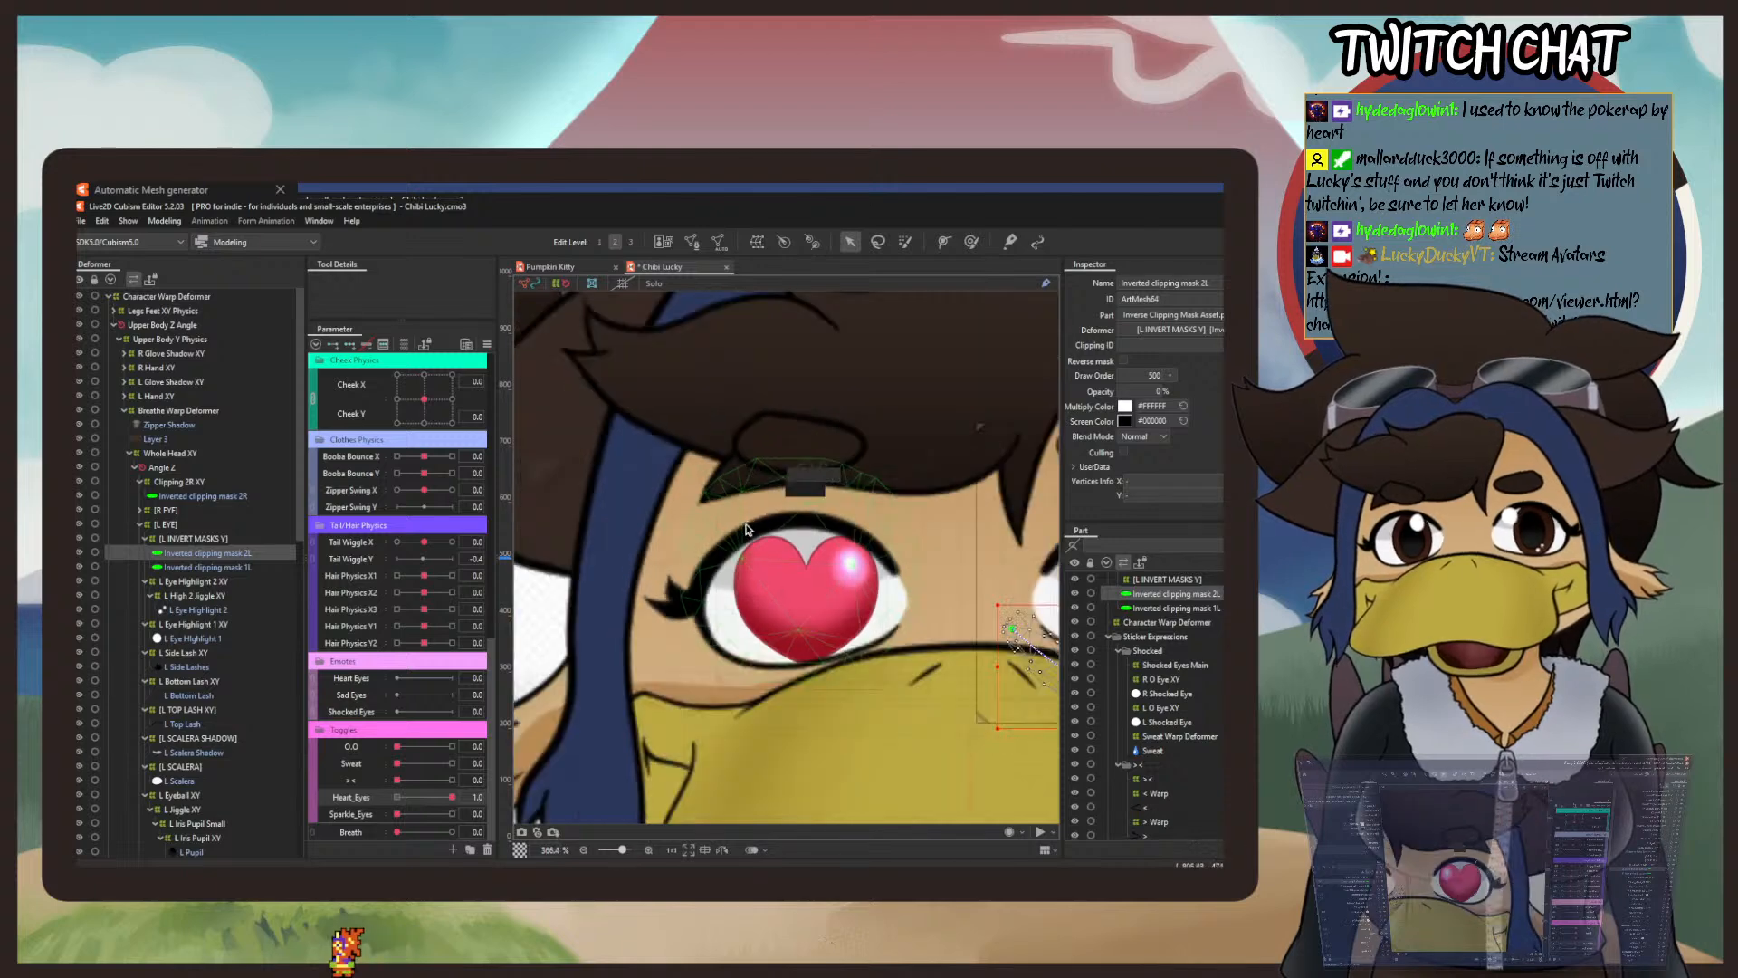
scroll(686, 590, down, 2)
Combine Angle X Physics and Angle Y Physics into one 2D slider and set both to their minimum to check the heart eye.
scroll(406, 522, up, 5)
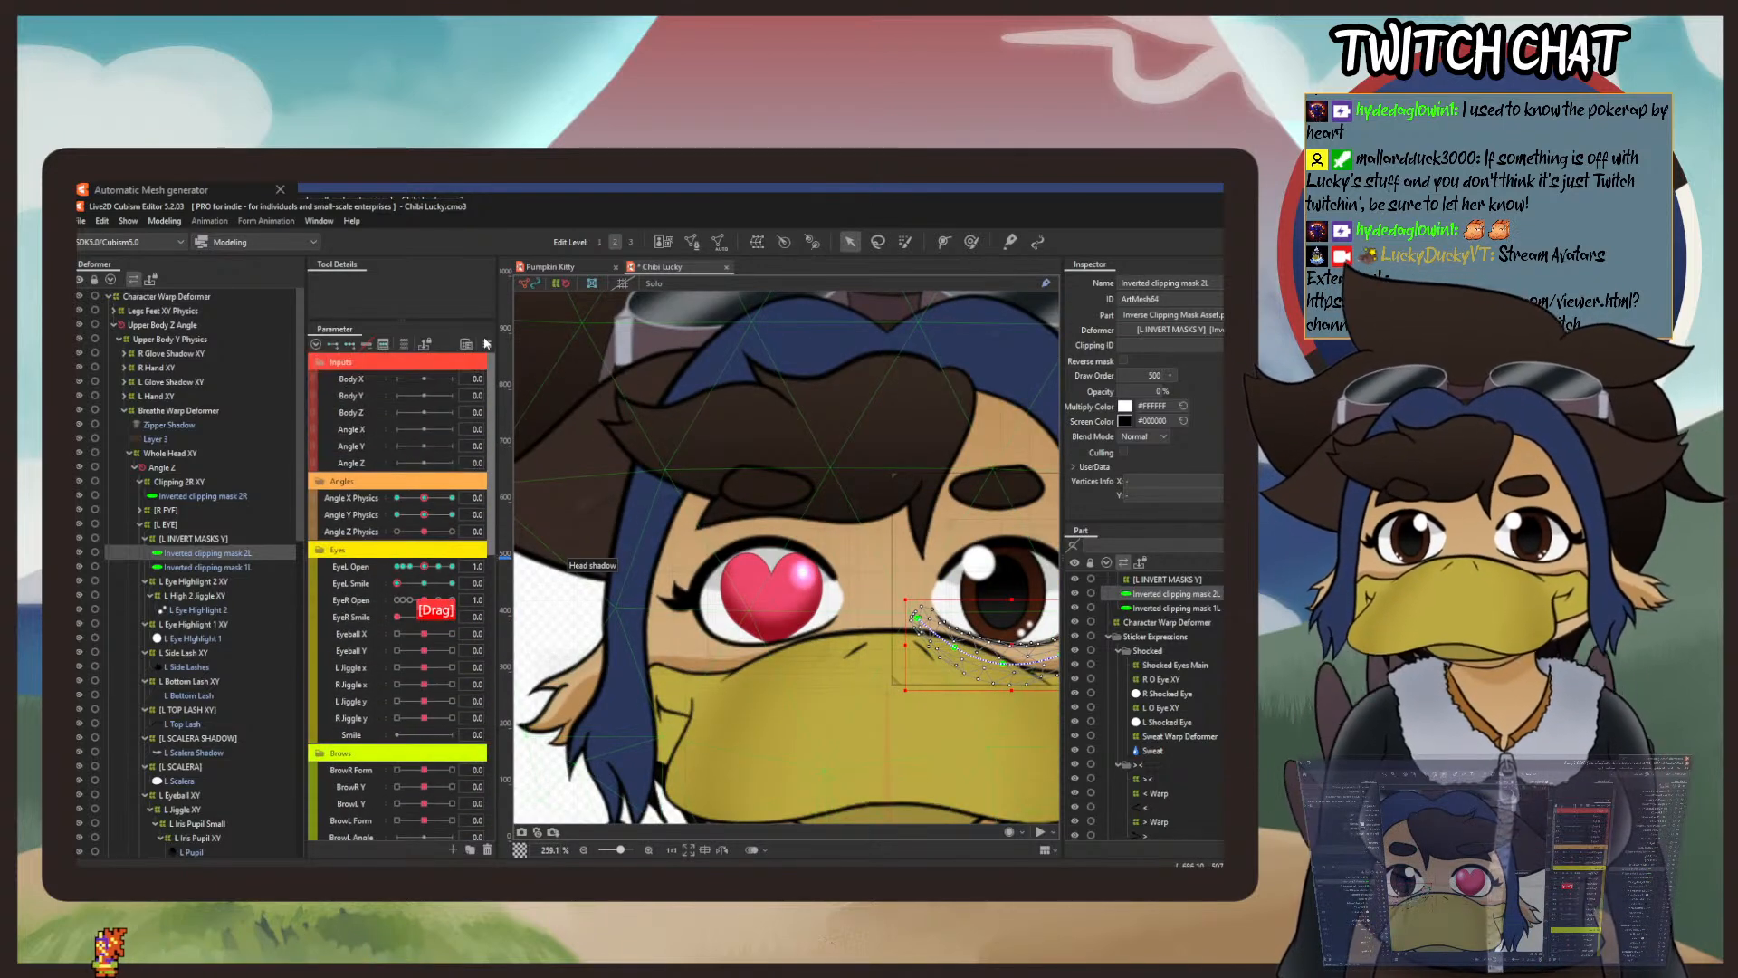
click(317, 505)
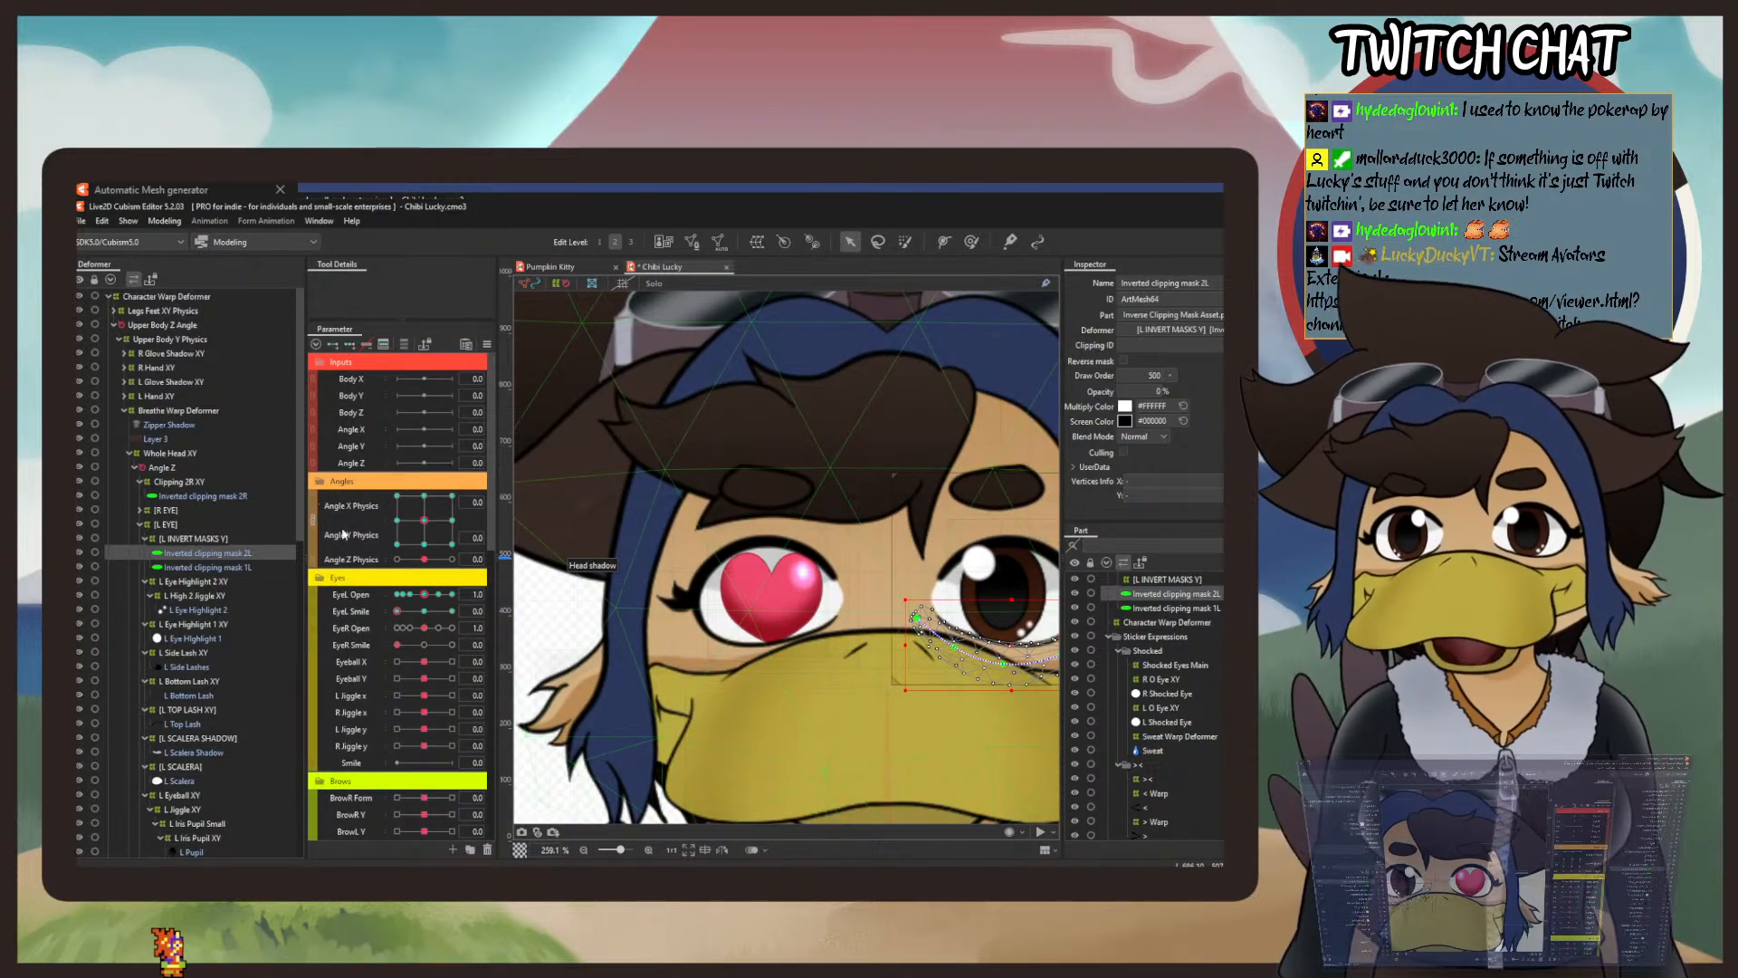
drag(424, 519, 339, 579)
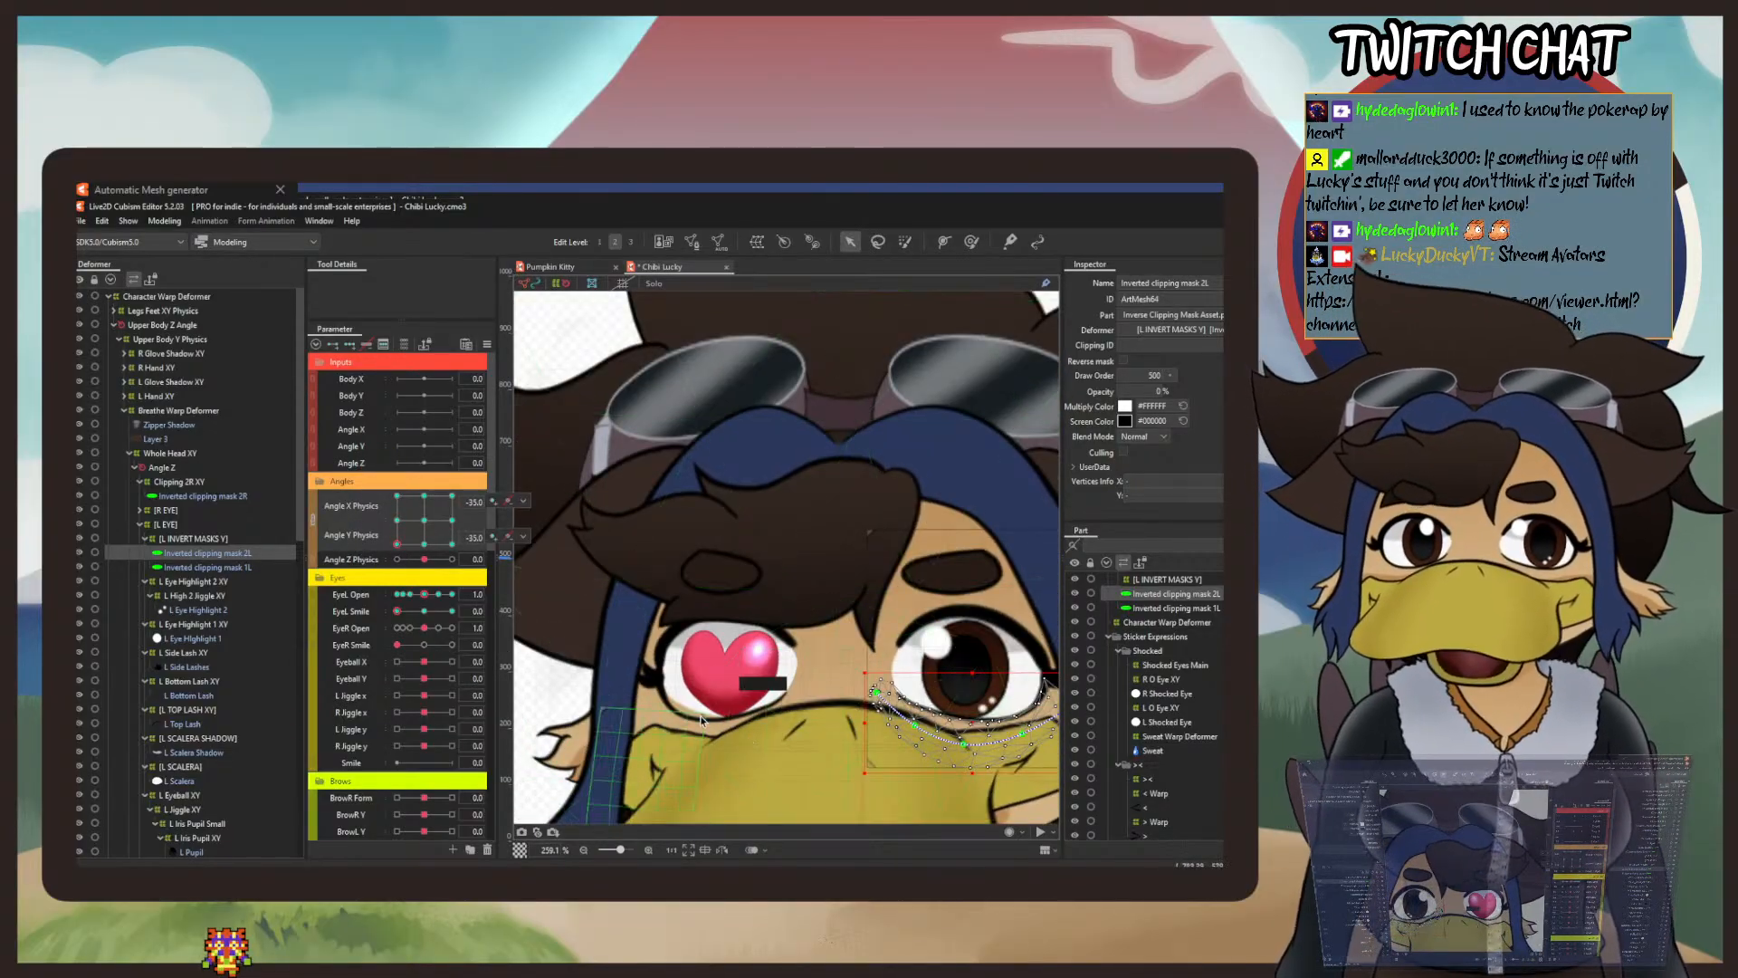
scroll(685, 720, up, 3)
scroll(686, 719, up, 8)
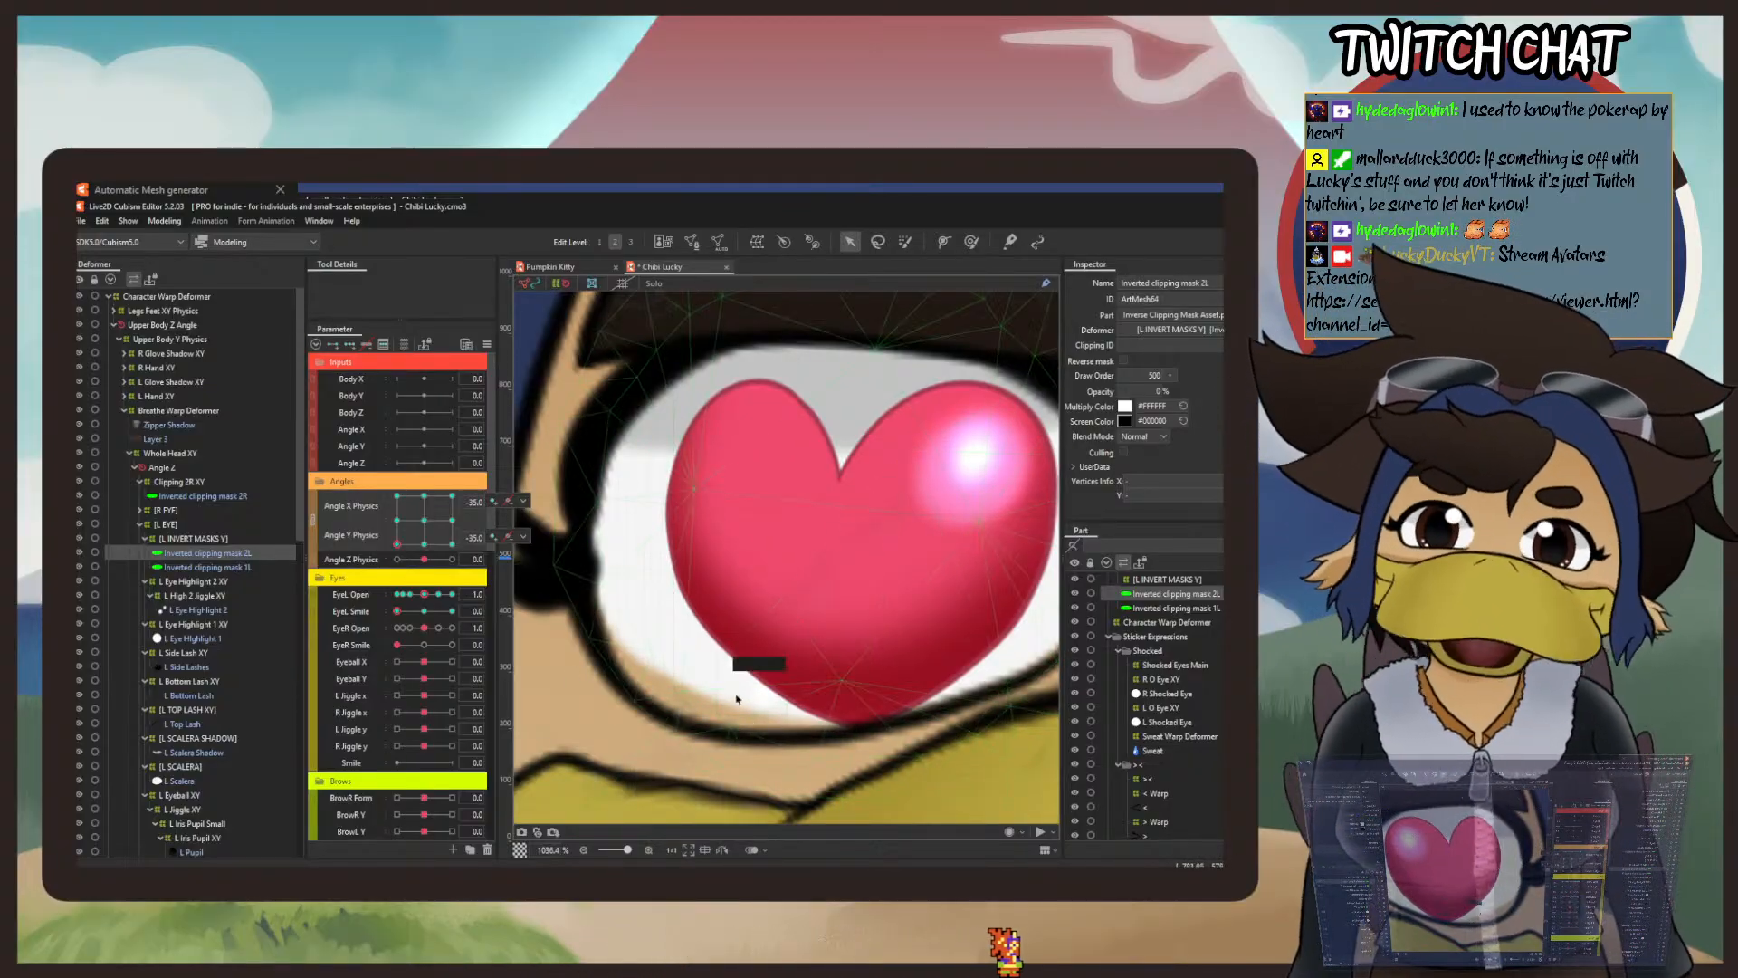
scroll(638, 652, down, 5)
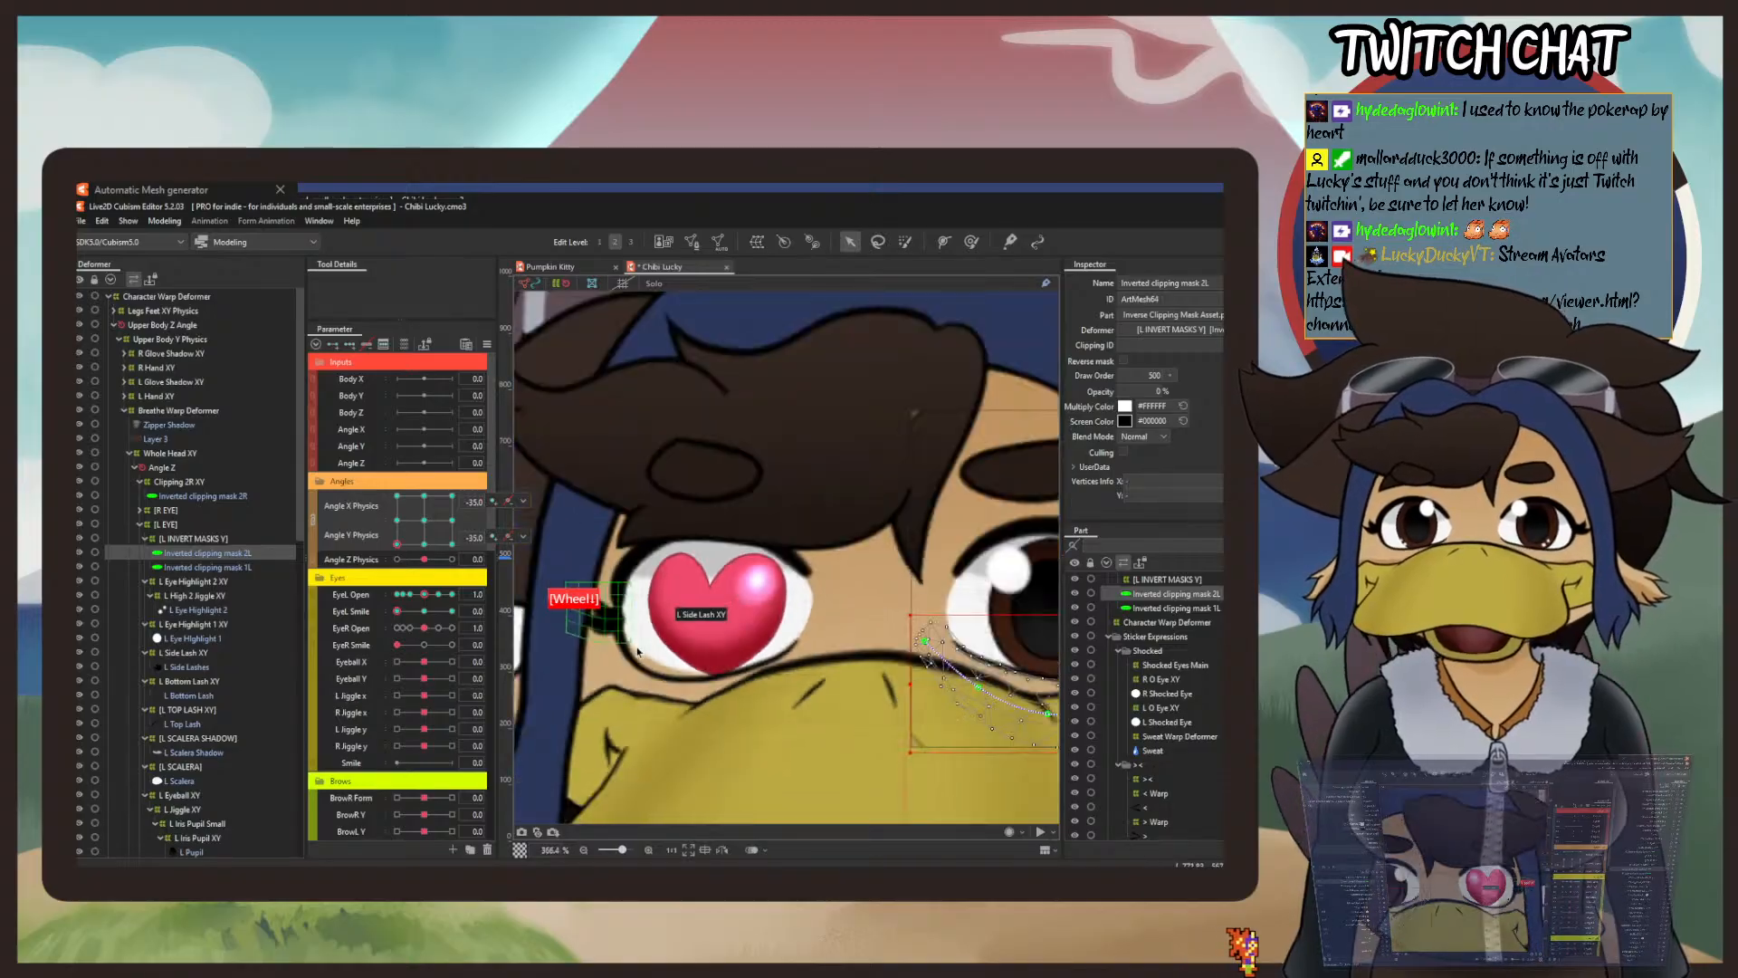
Close the Chibi Lucky reference model without saving its changes and return to the Pumpkin Kitty model.
scroll(638, 652, down, 2)
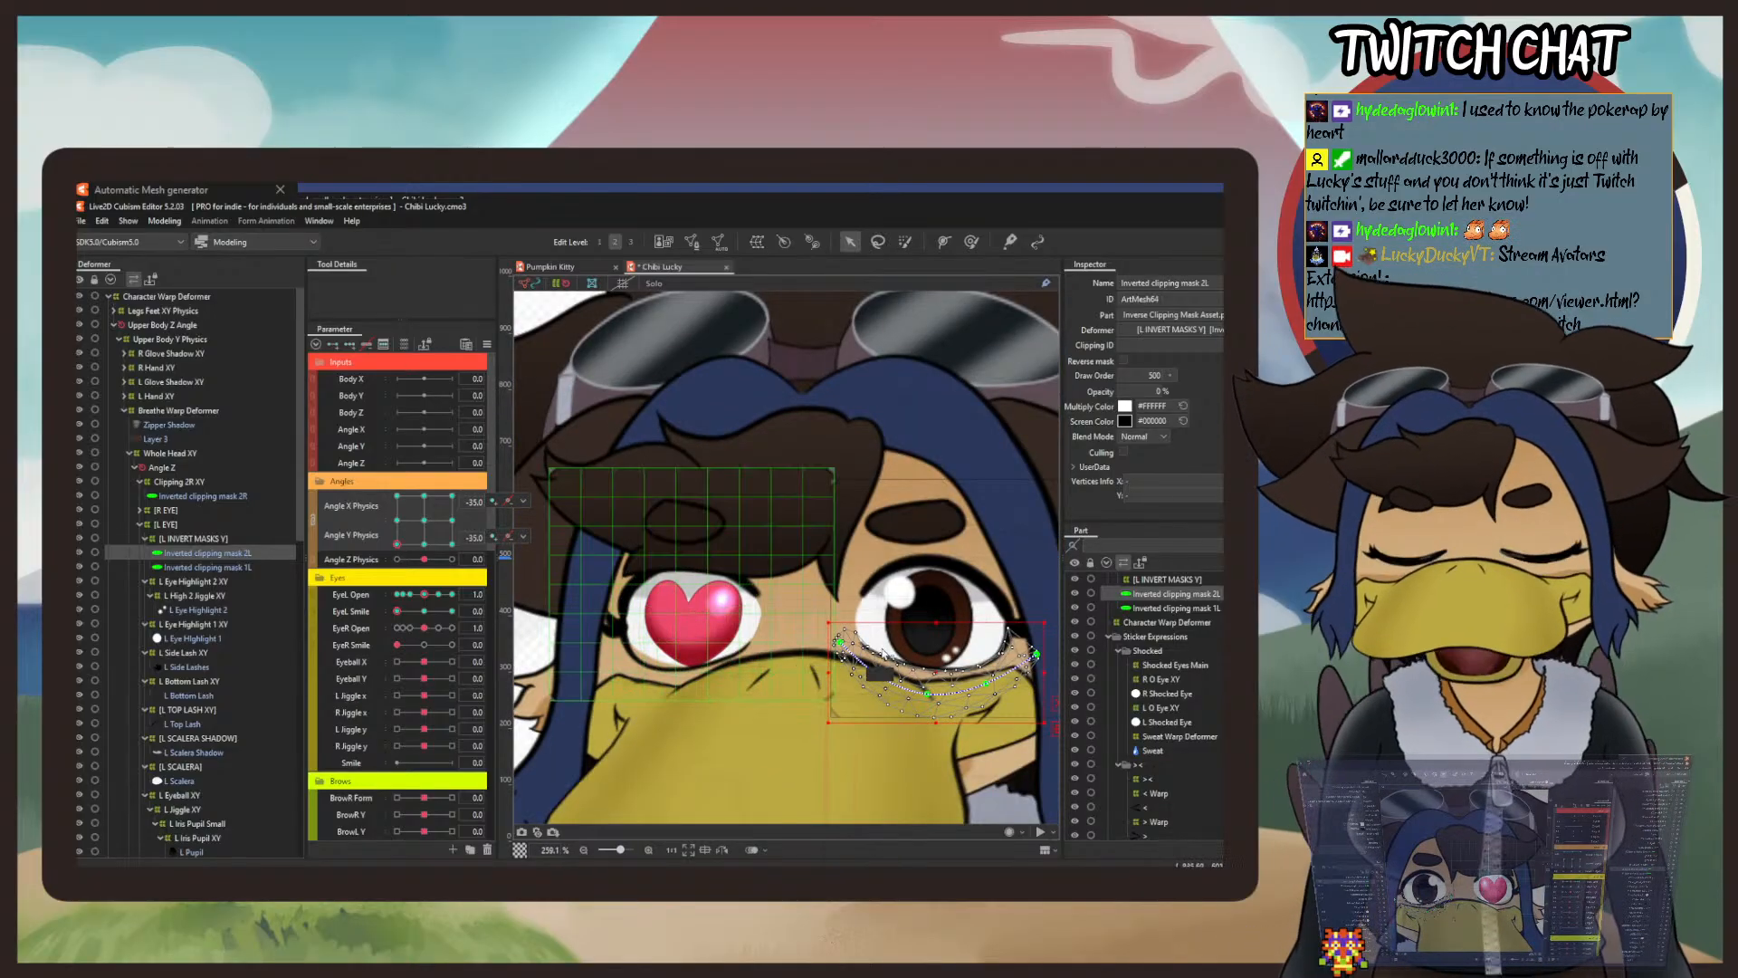
click(724, 267)
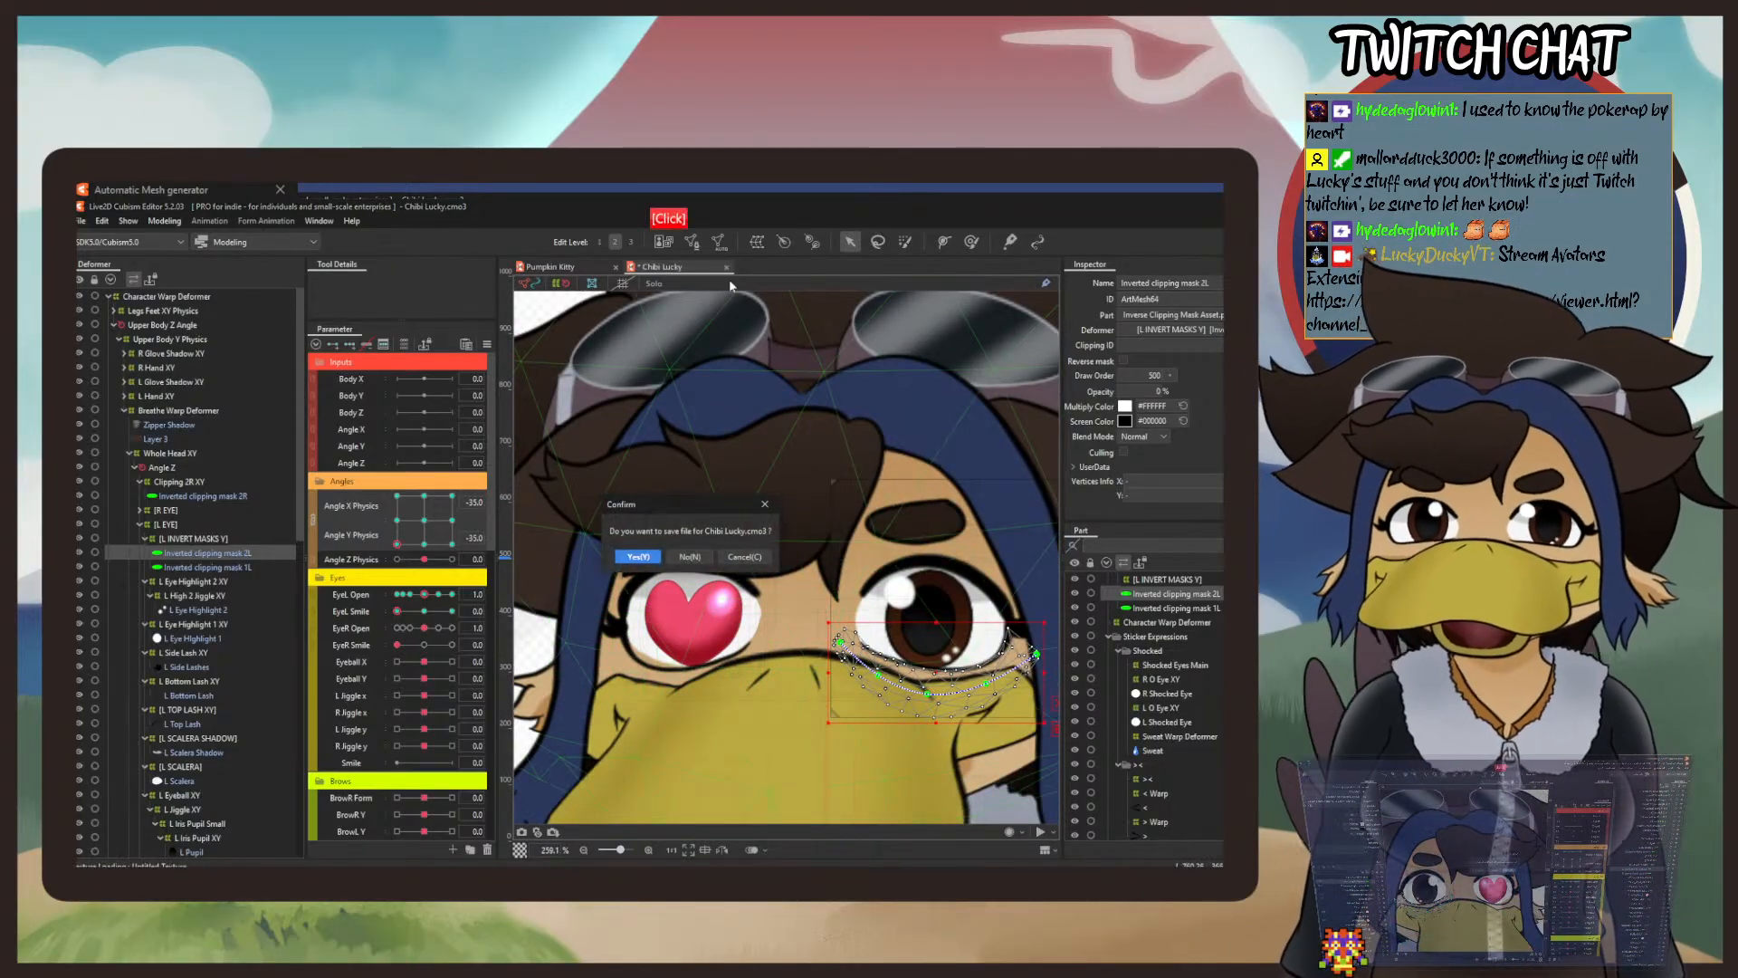
click(690, 556)
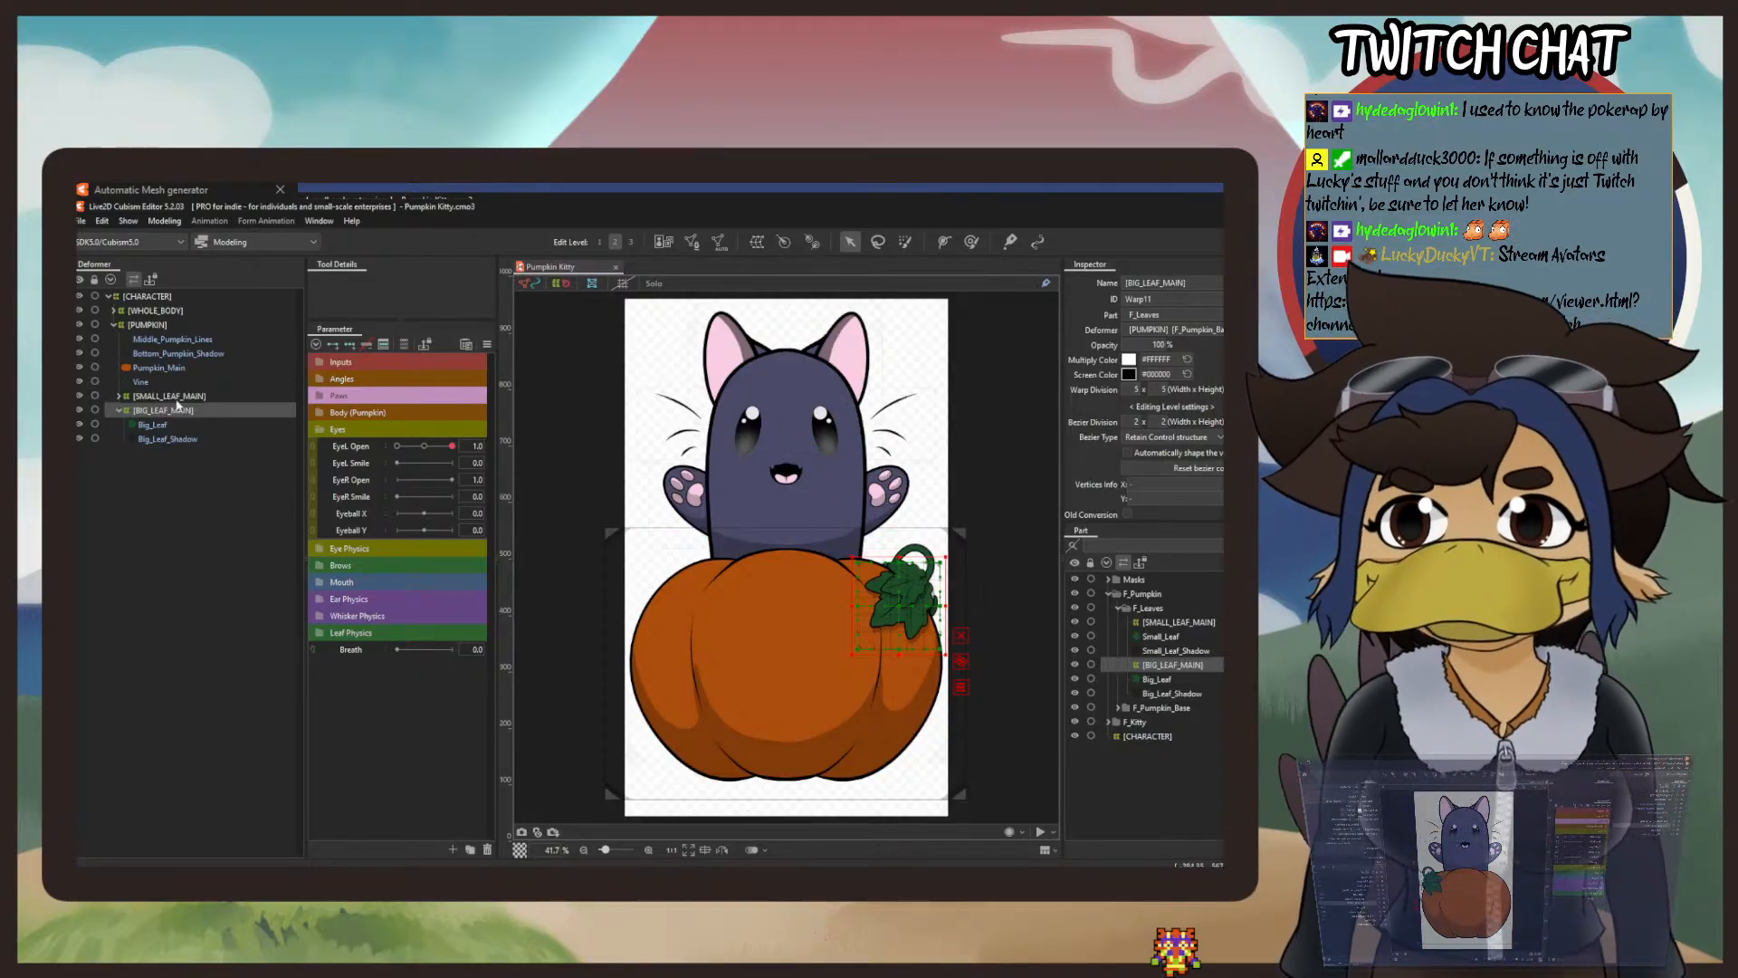
Rename the [PUMPKIN] warp deformer to [PUMPKIN_WHOLE].
click(155, 382)
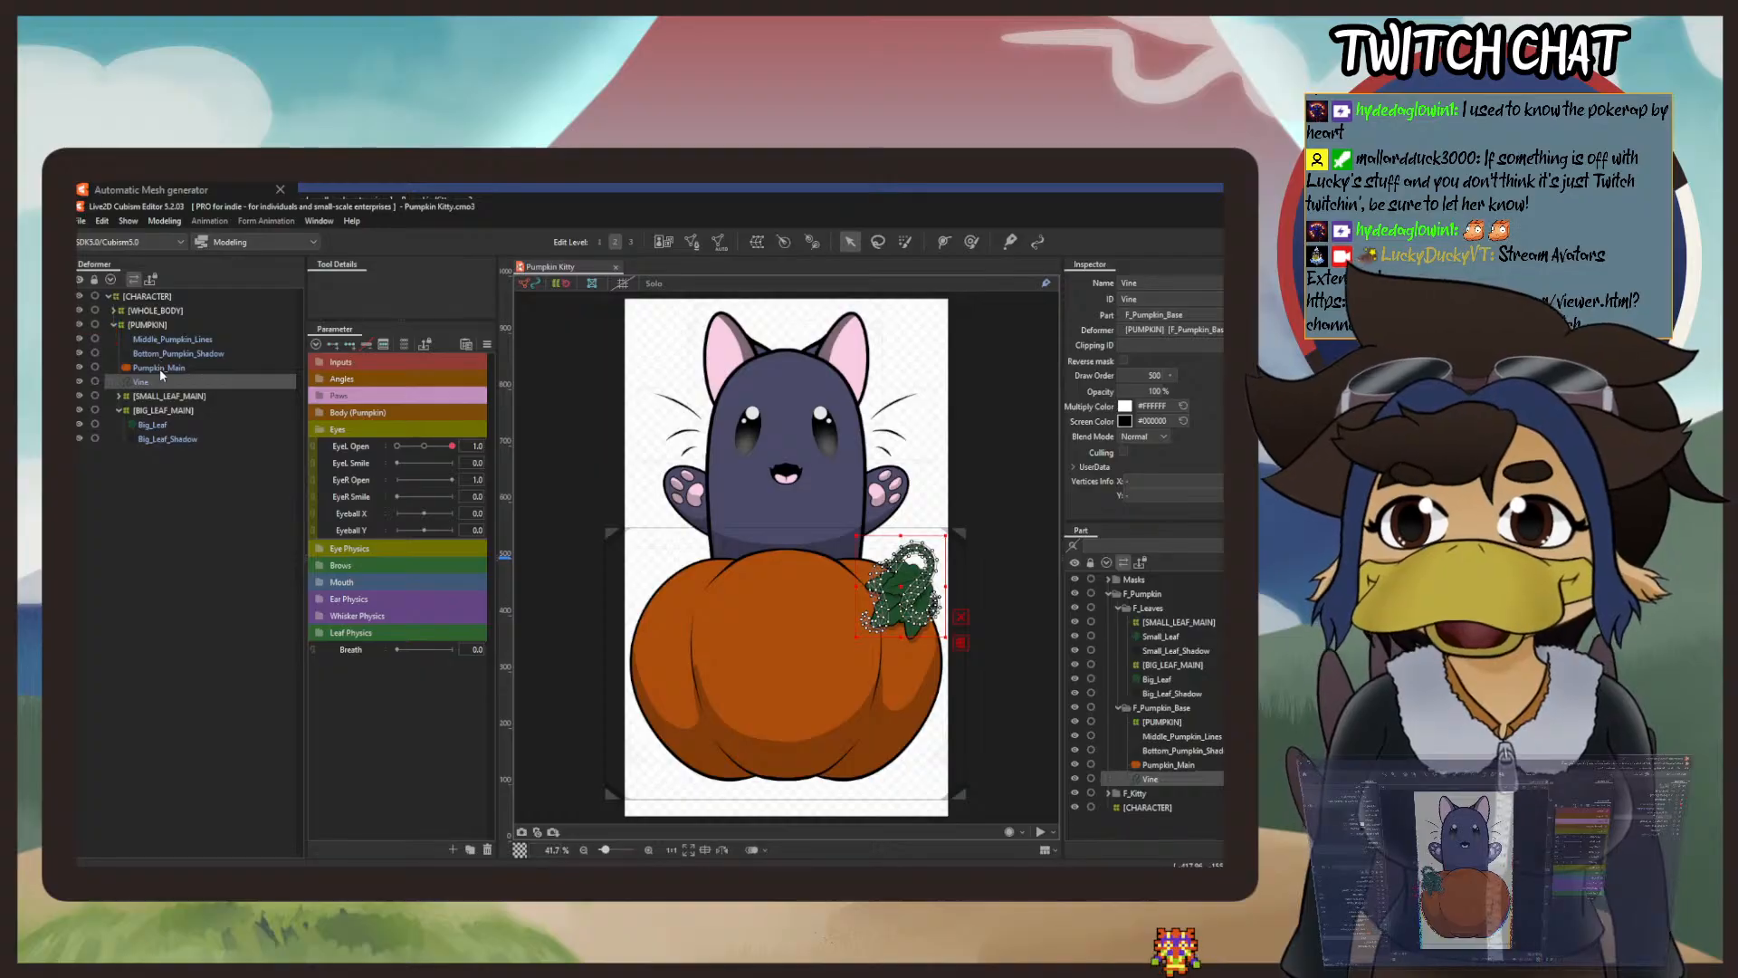
click(159, 368)
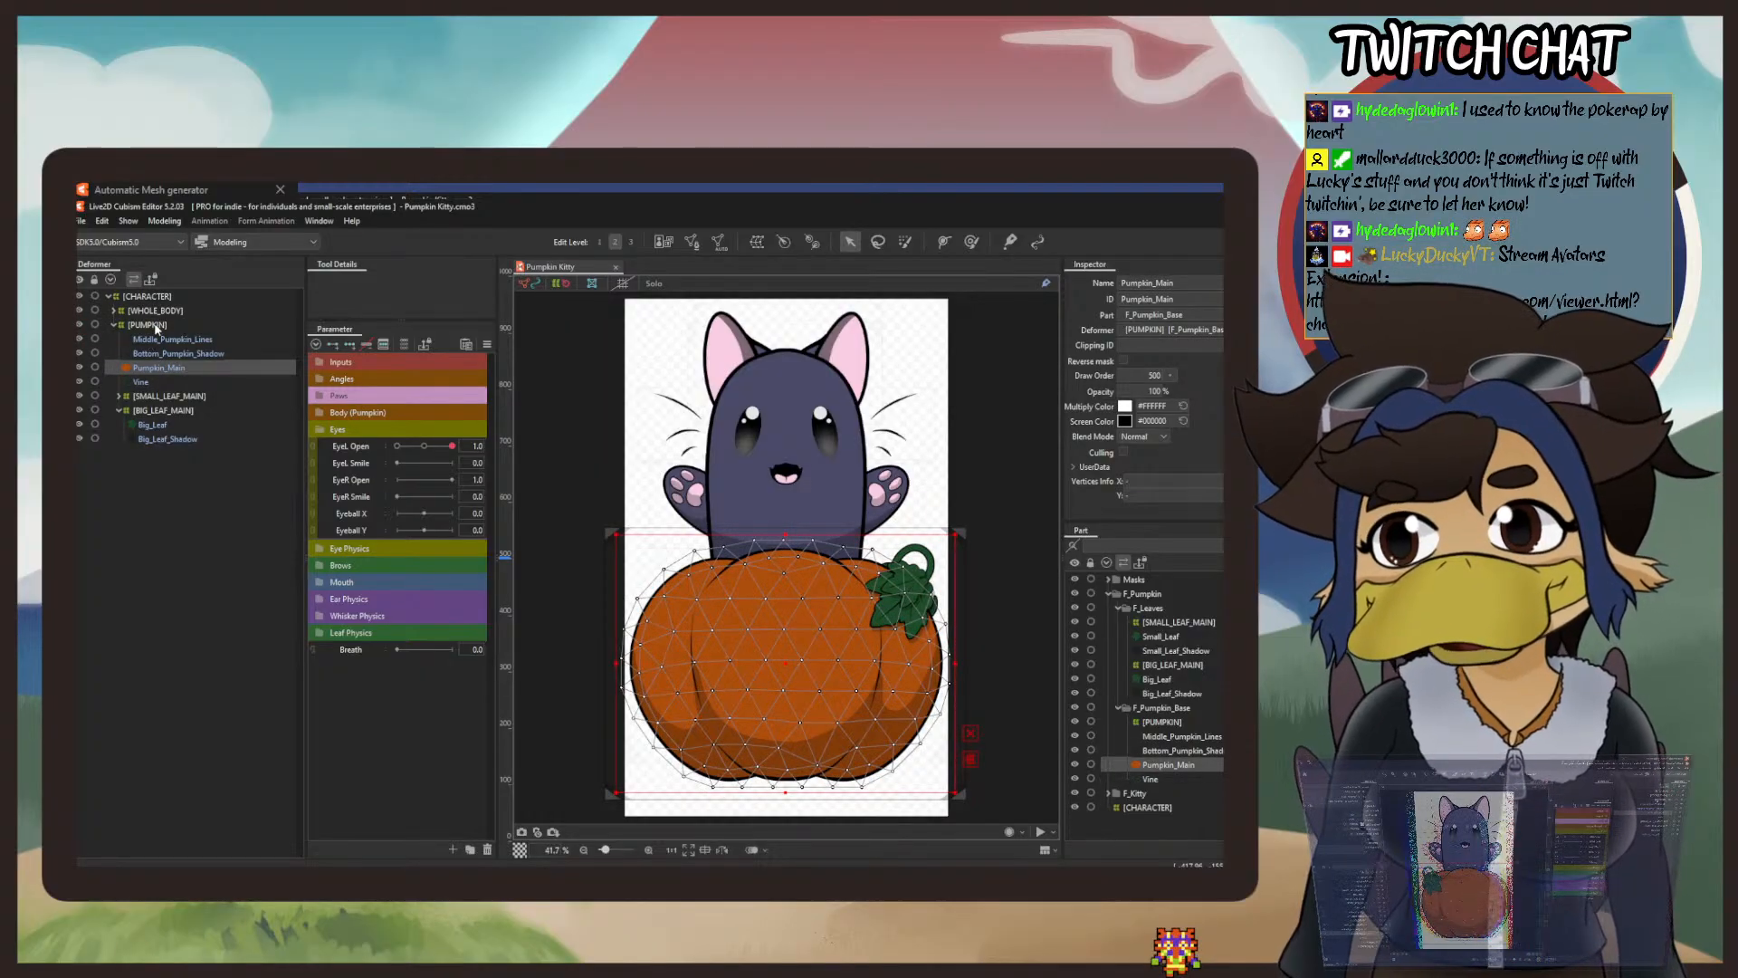
click(148, 325)
double_click(1146, 283)
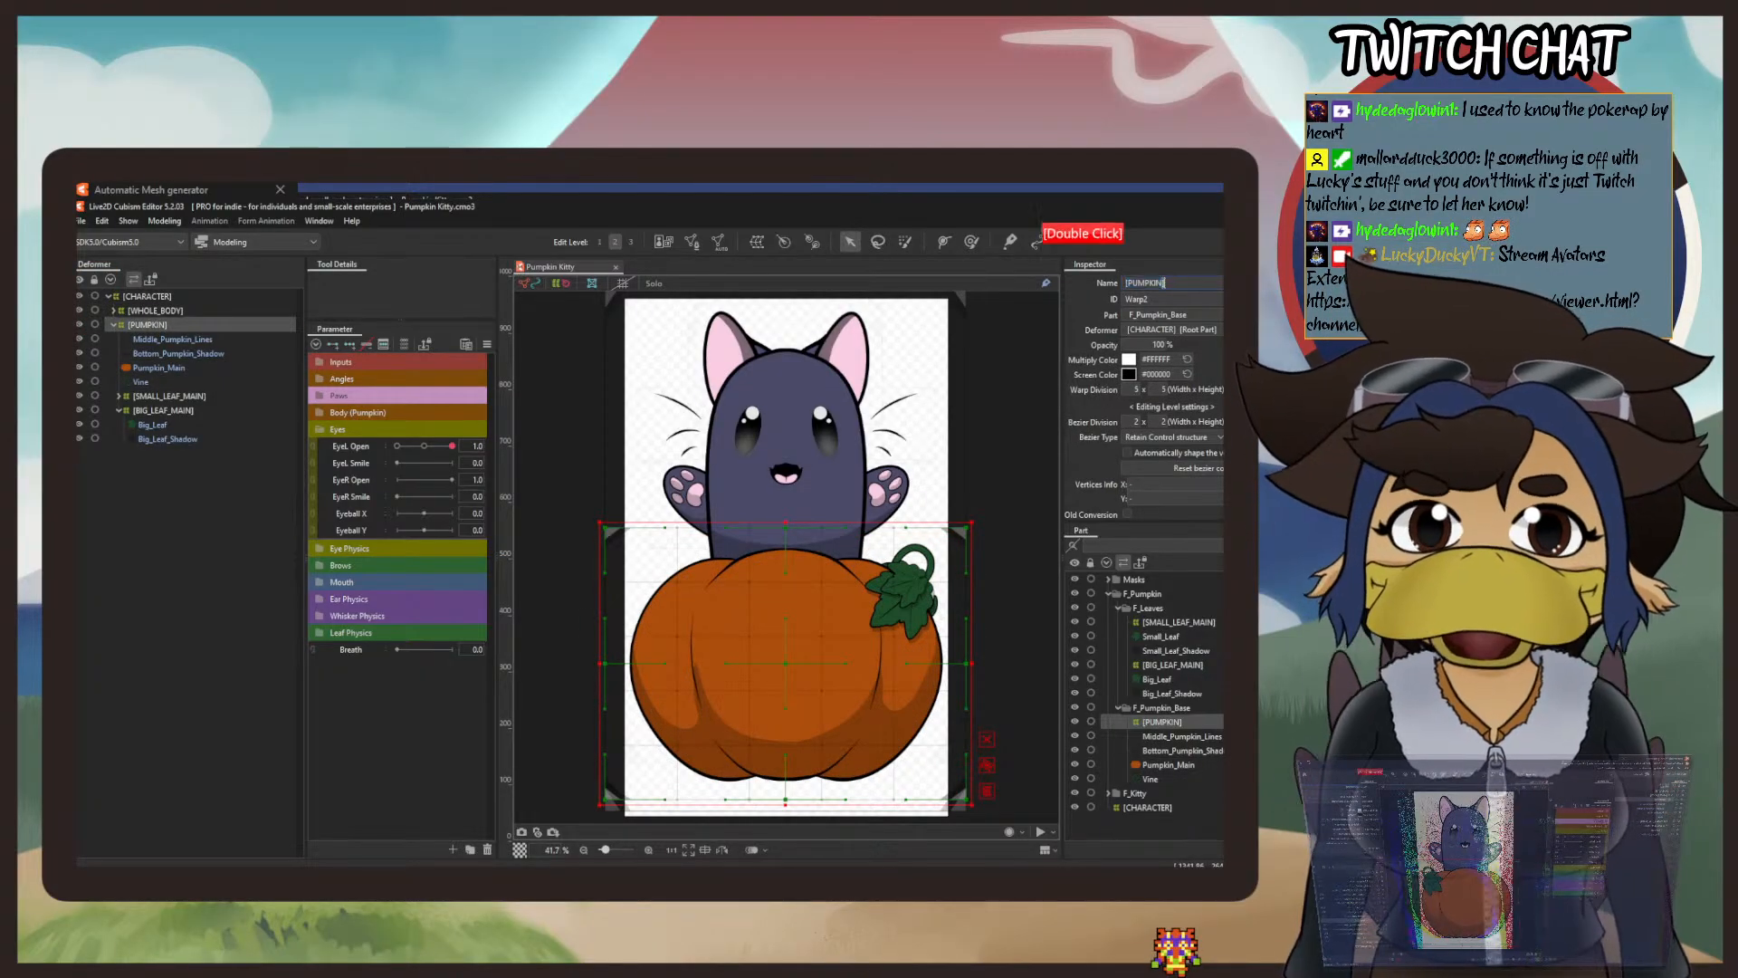
key(Left)
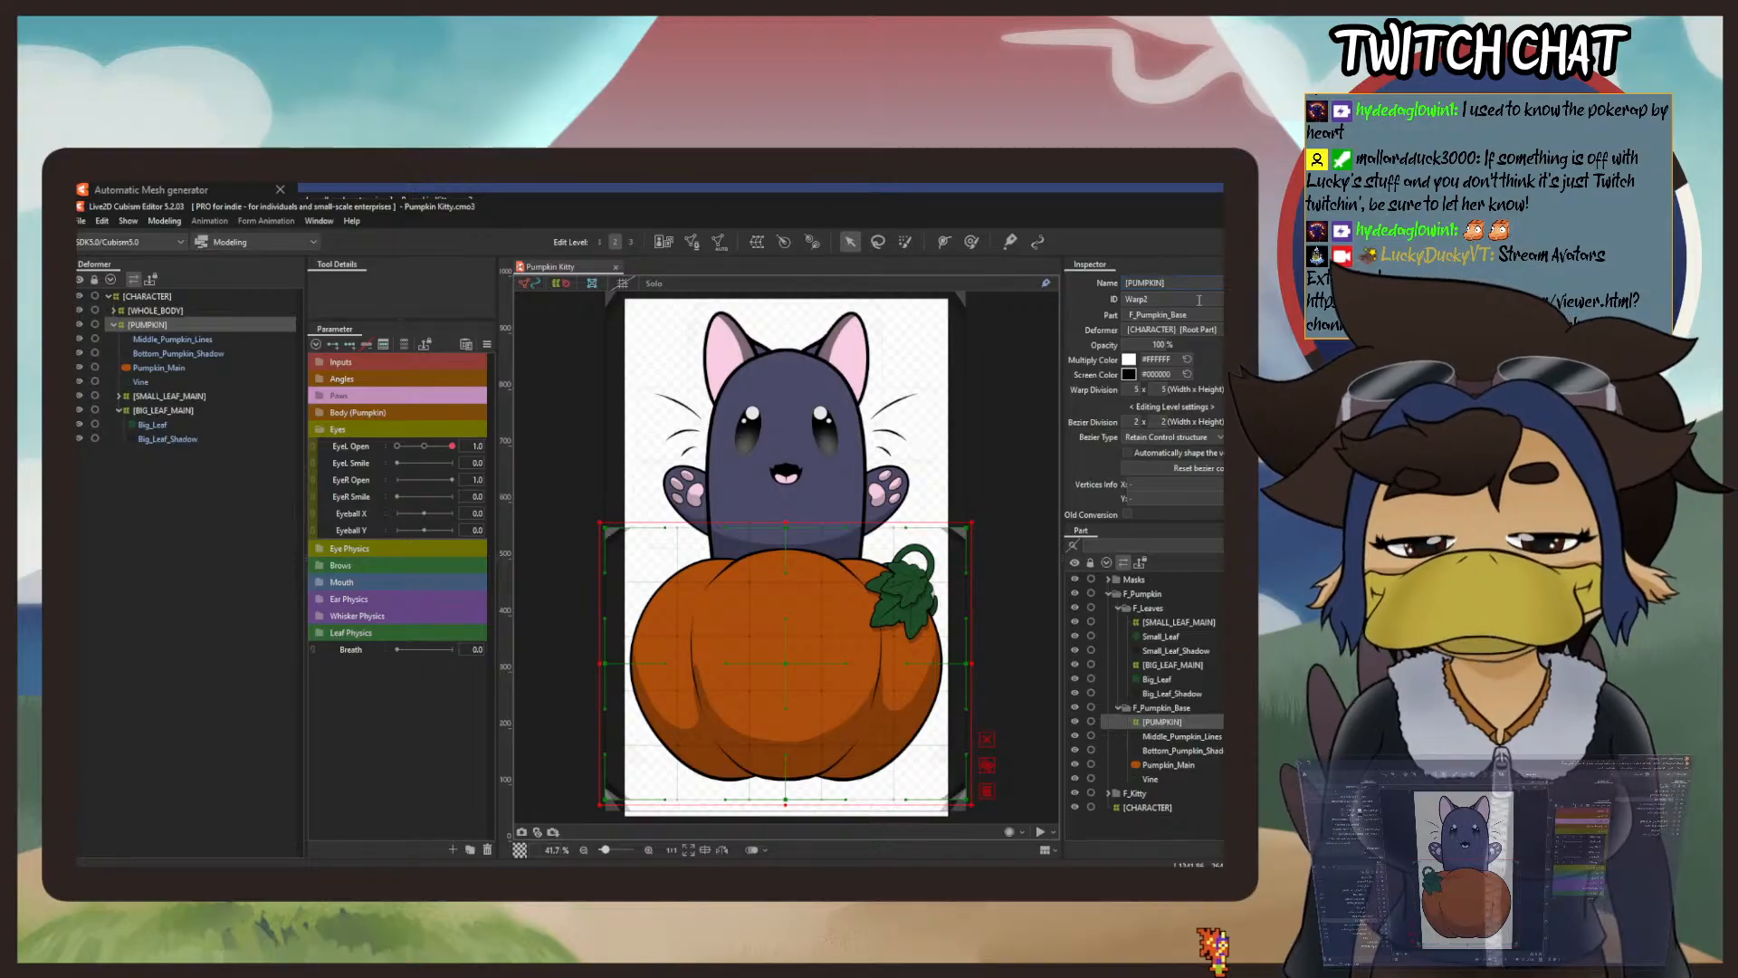
text(_WH)
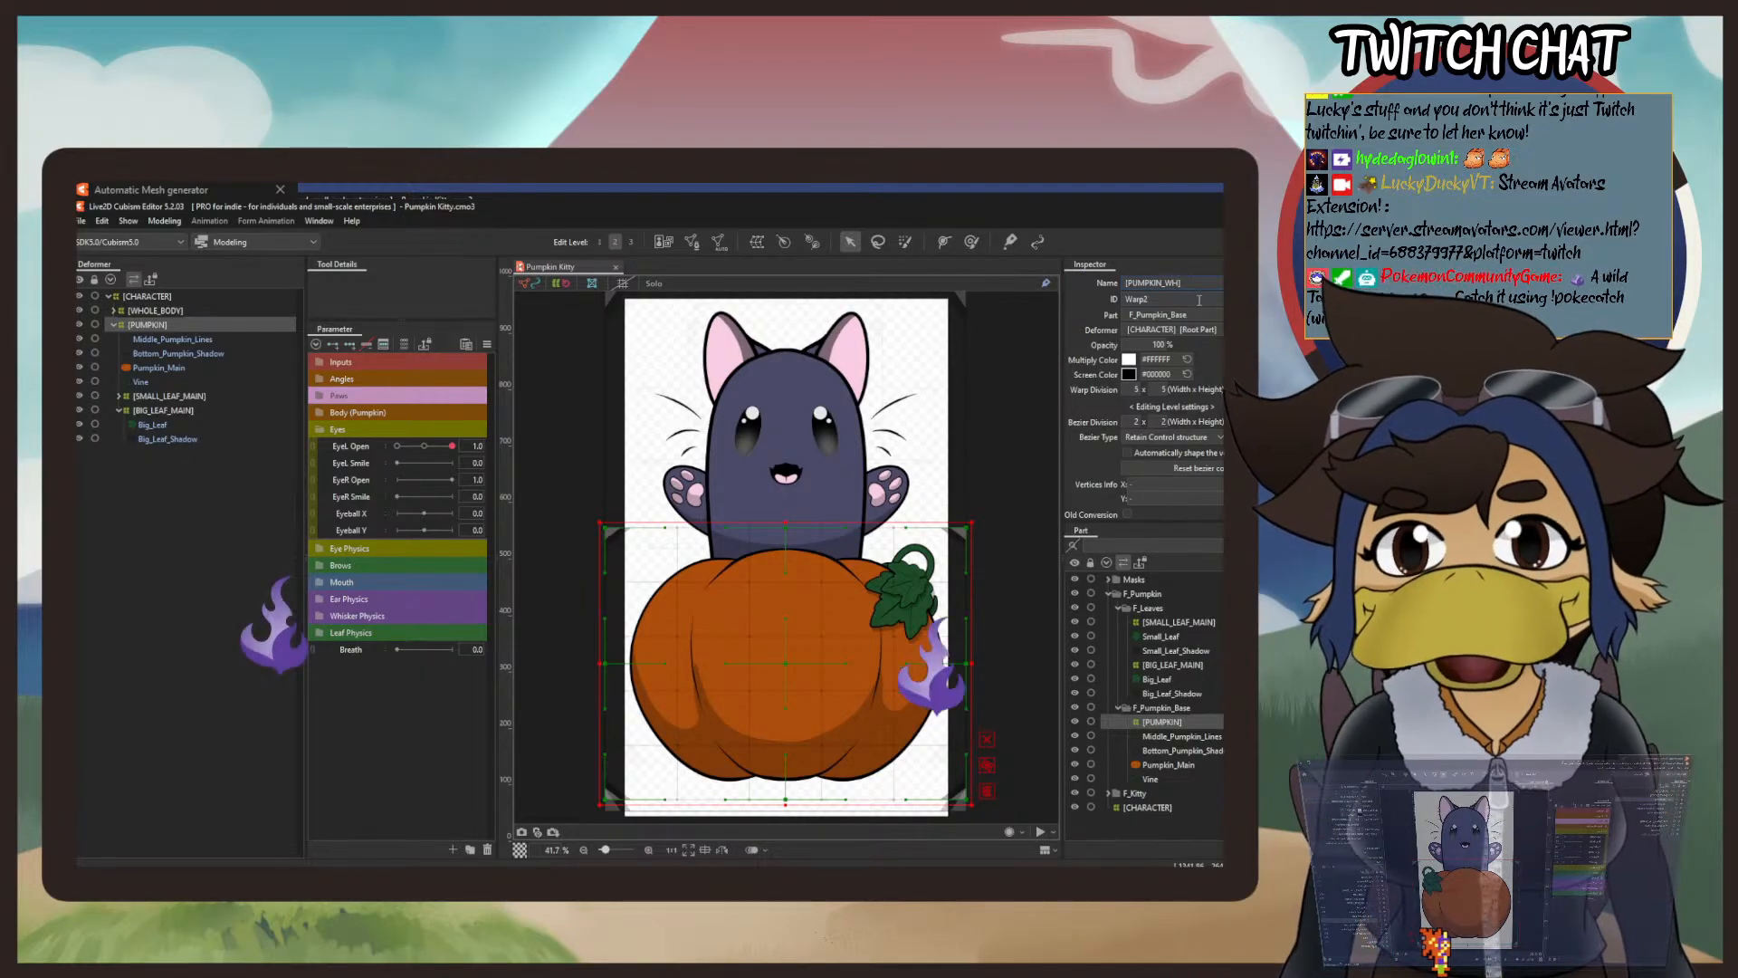
text(OLE)
key(Return)
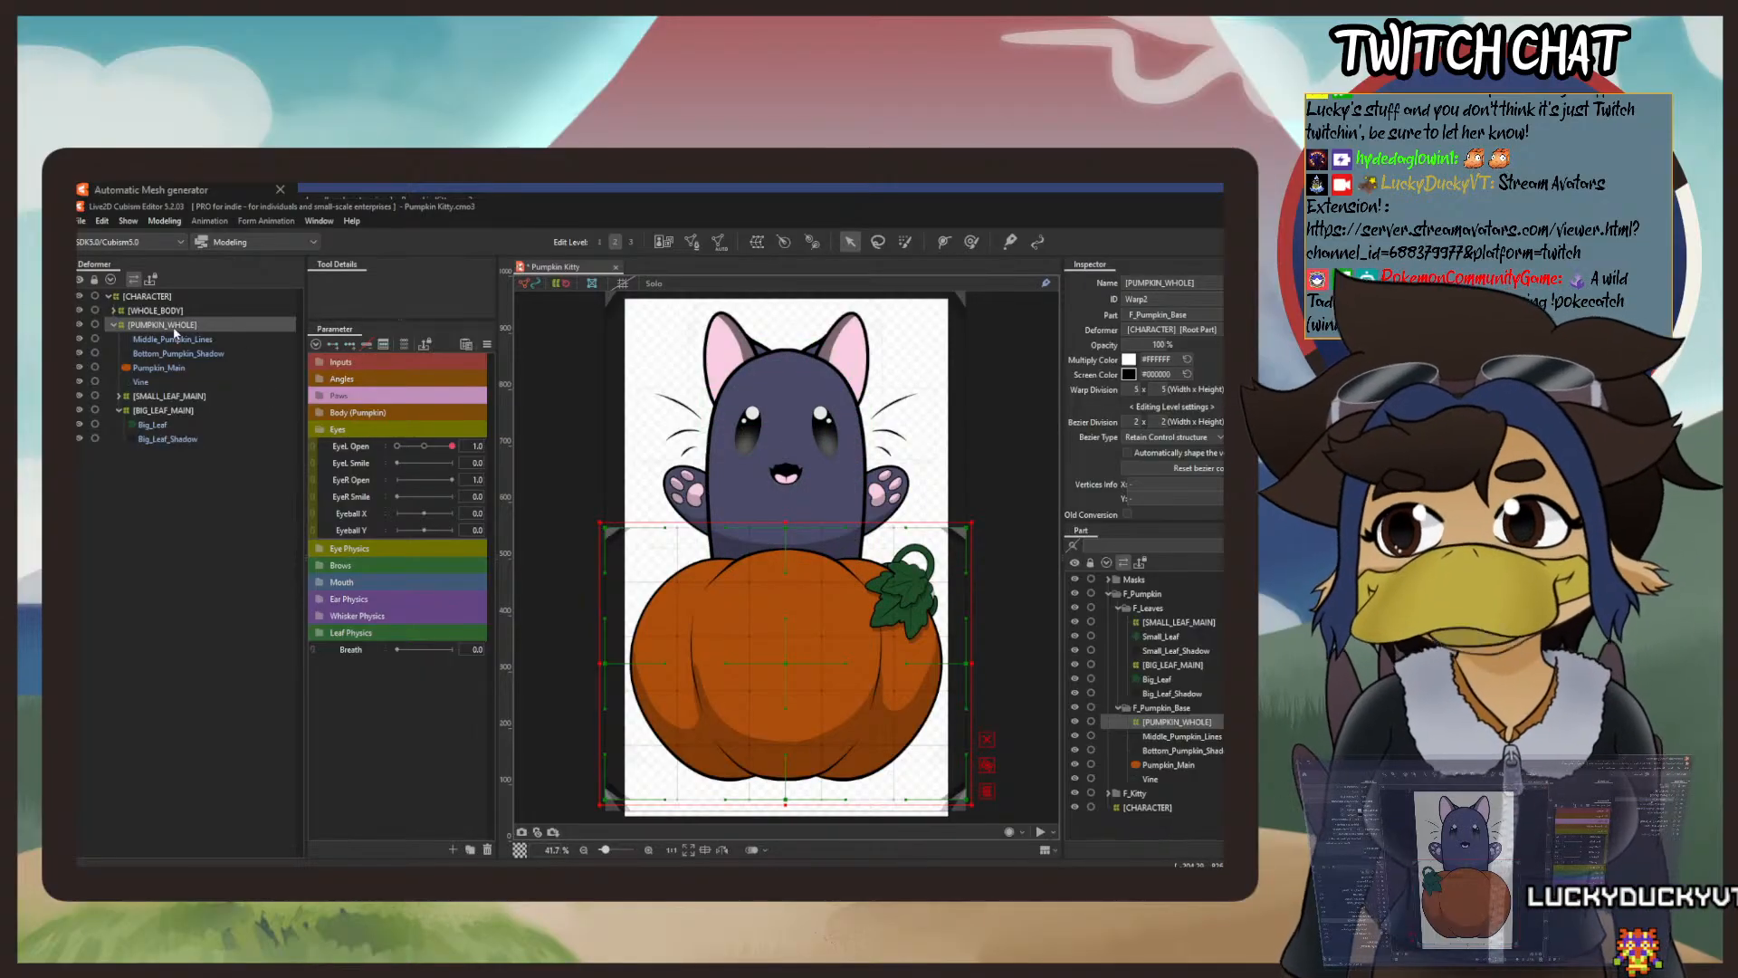
Create a warp deformer named [ONLY_PUMPKIN] as parent of Middle_Pumpkin_Lines, Bottom_Pumpkin_Shadow and Pumpkin_Main, and collapse it along with [BIG_LEAF_MAIN].
click(170, 371)
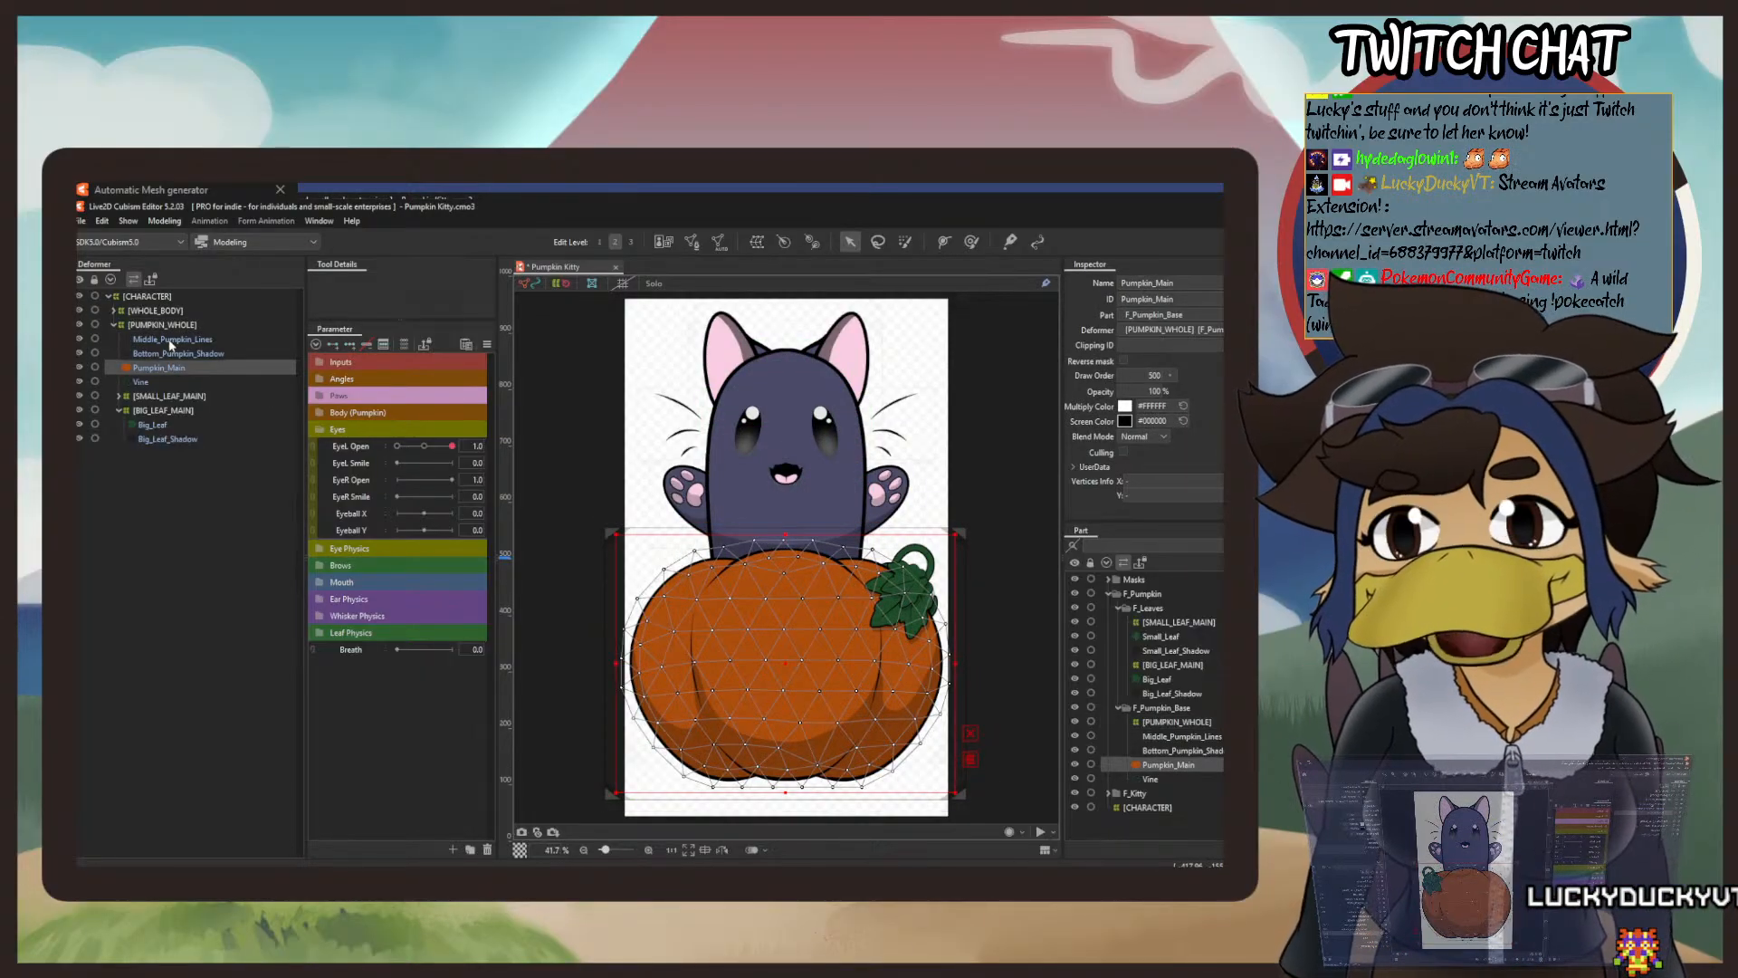
shift+click(171, 342)
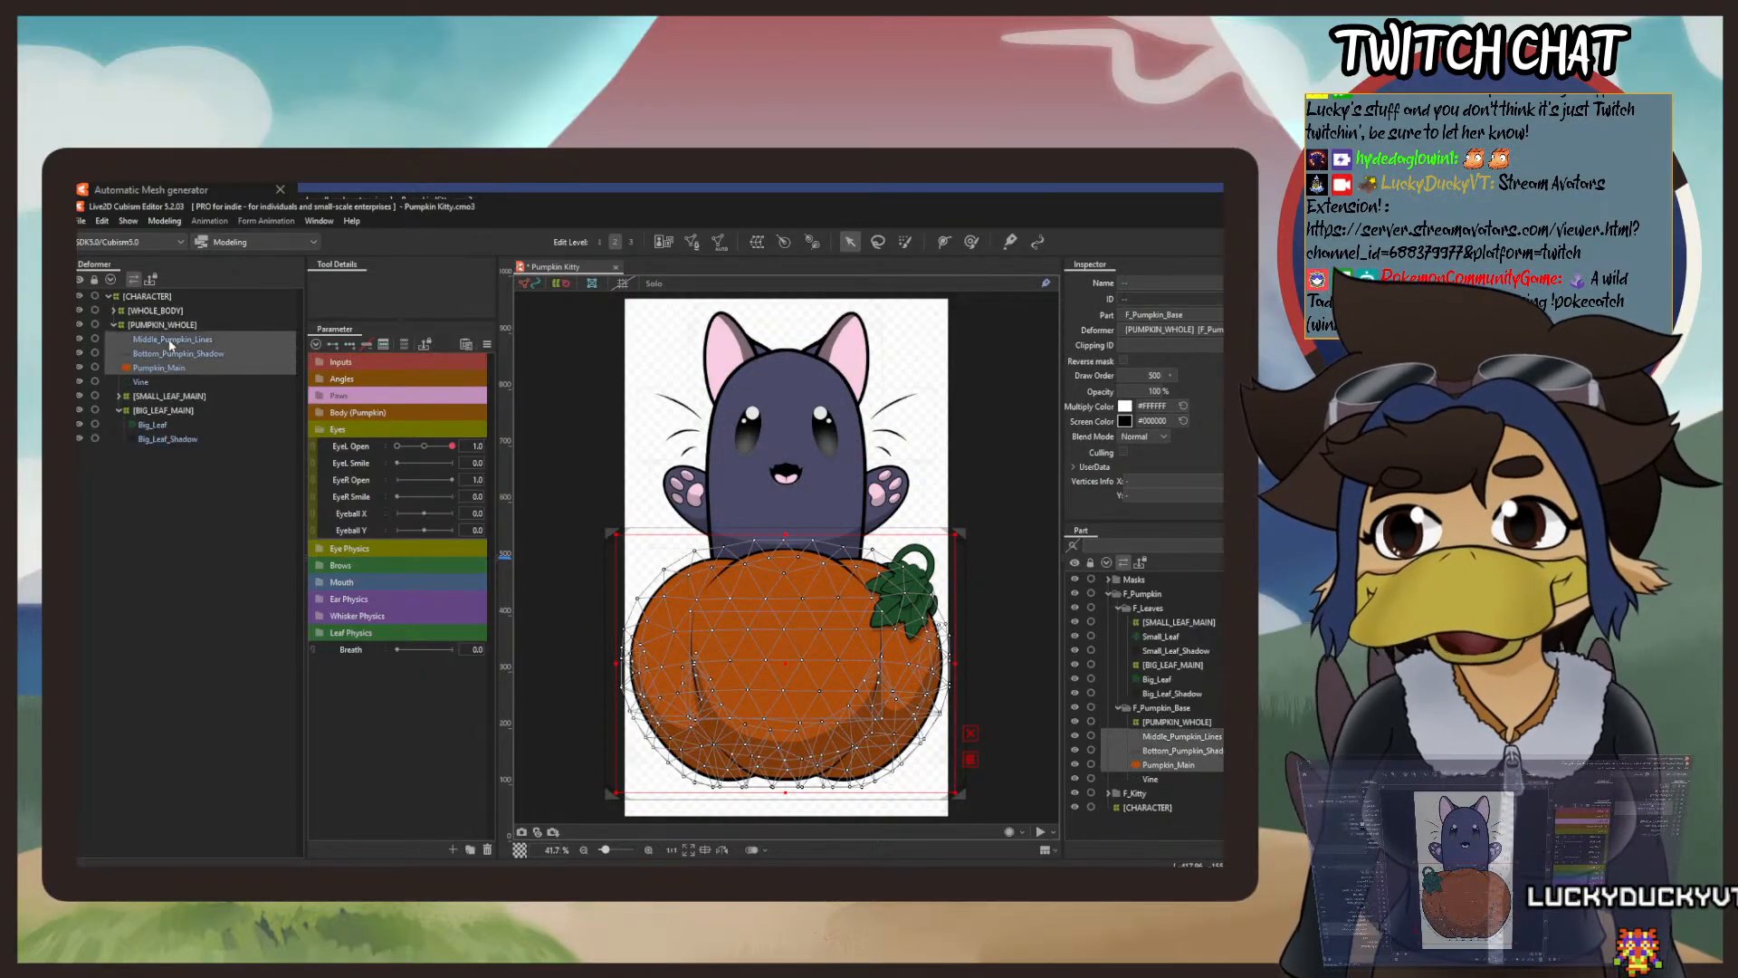
click(758, 243)
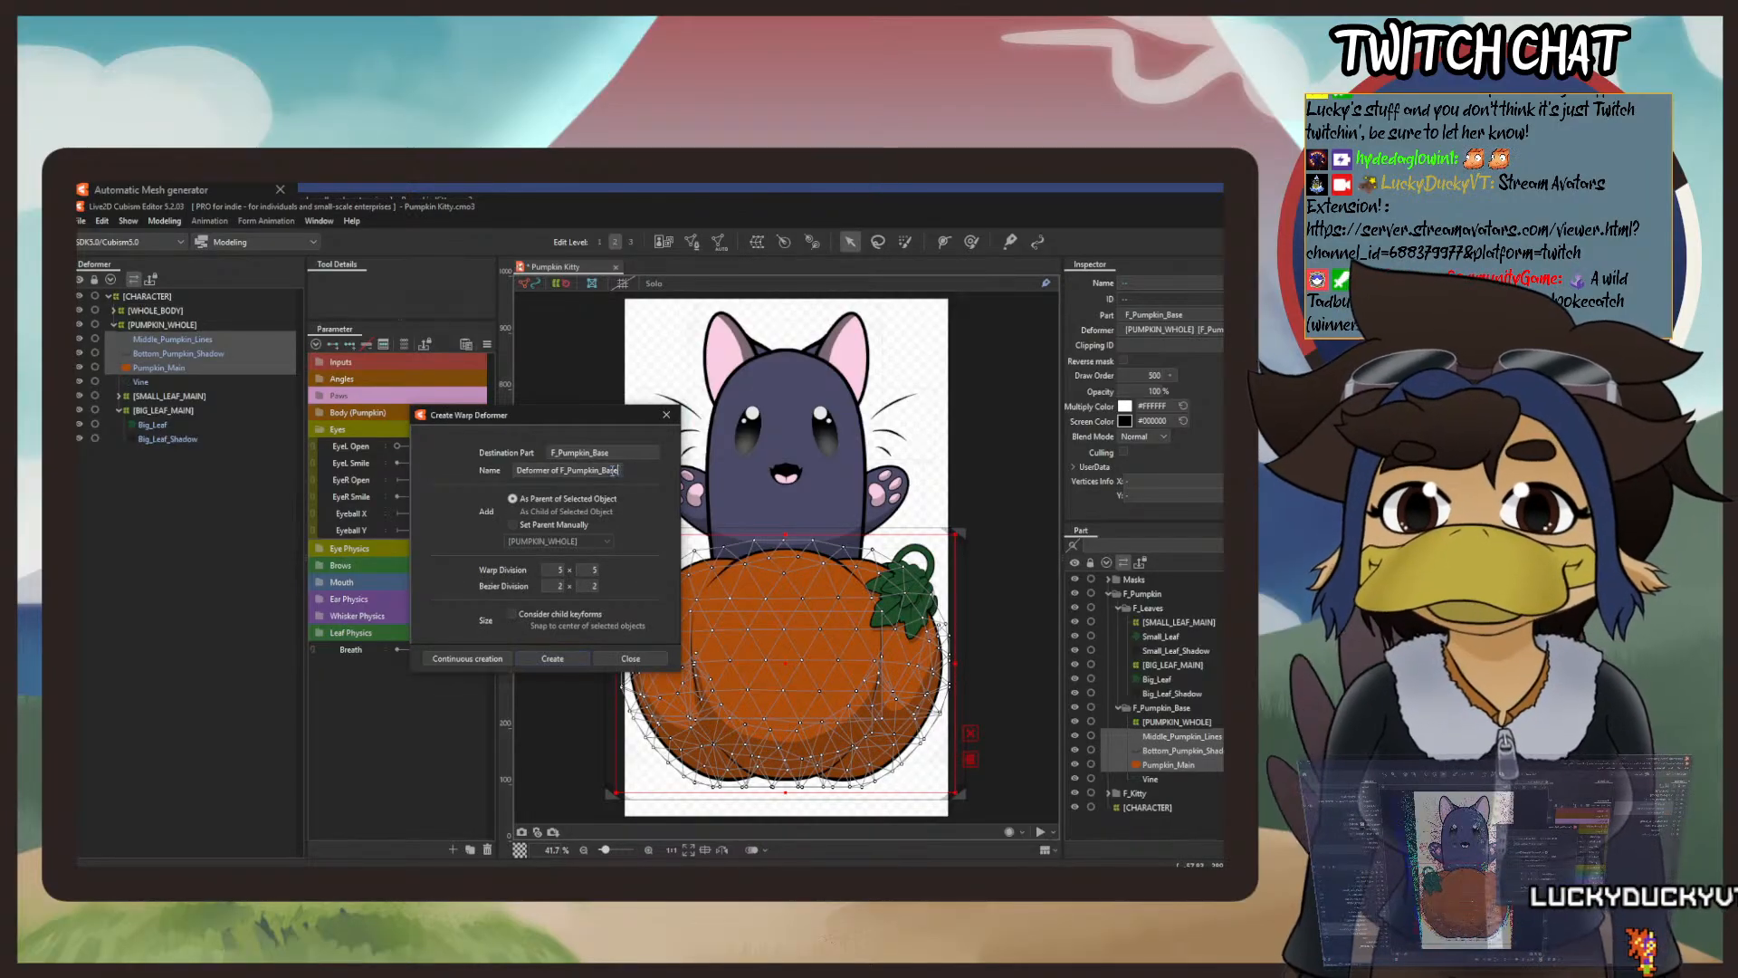
drag(614, 470, 531, 464)
key(BackSpace)
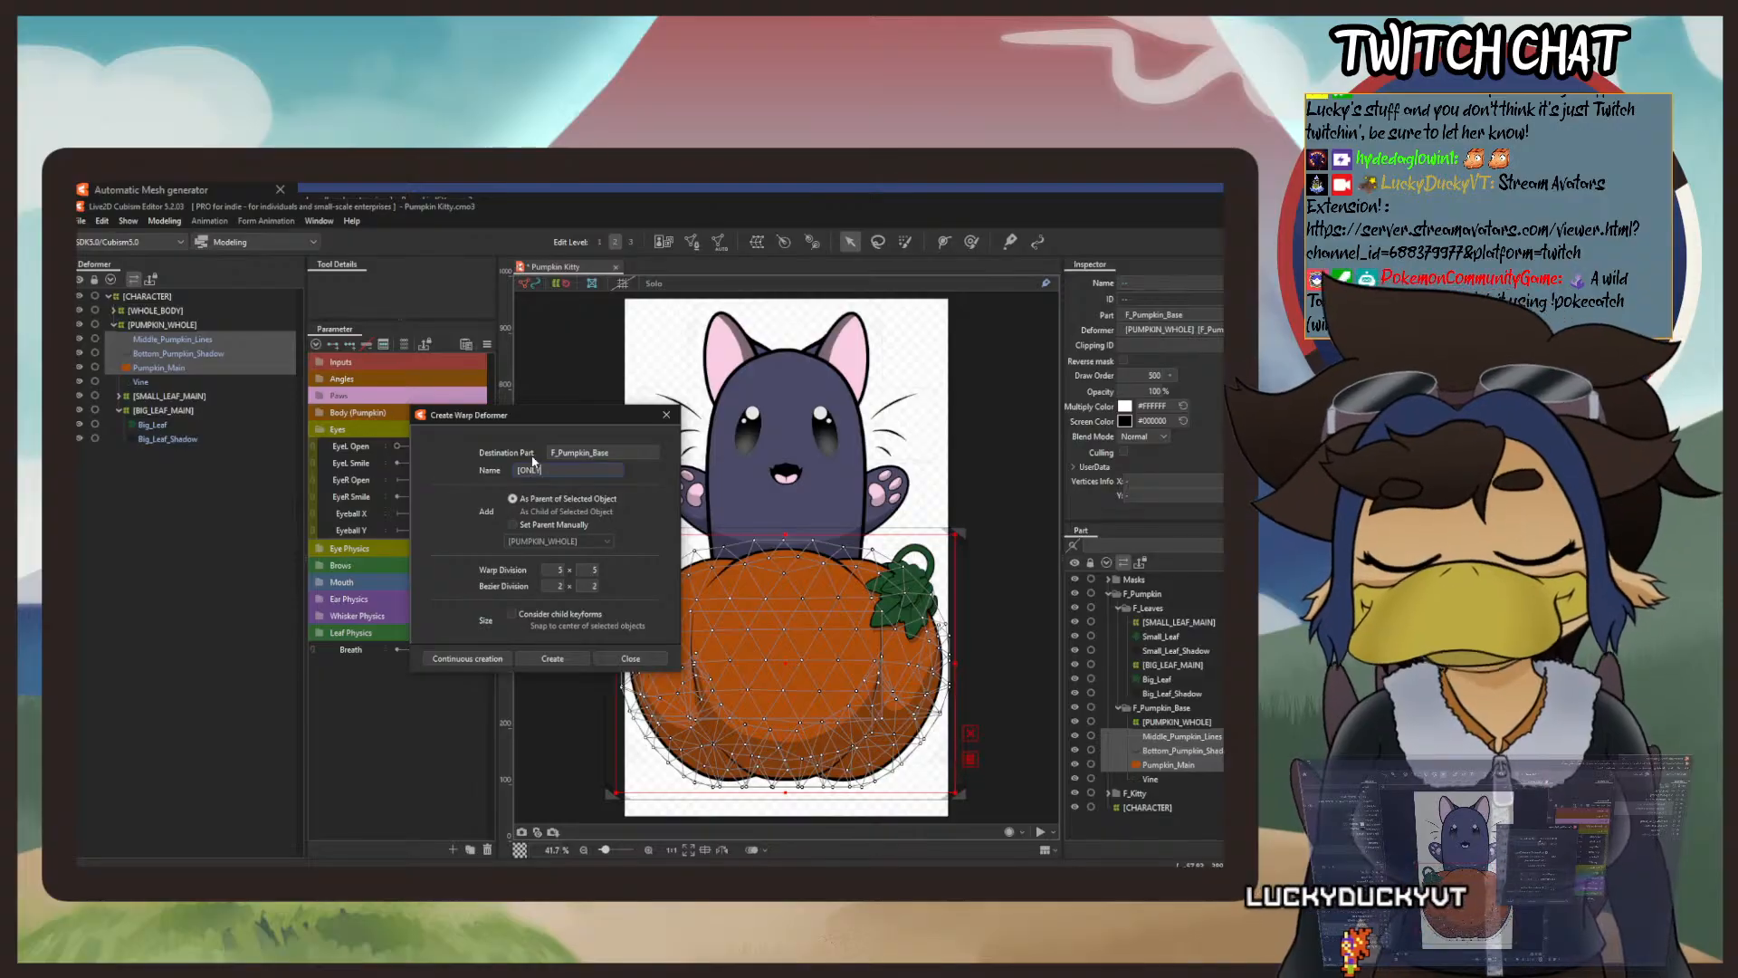
text([ONLY)
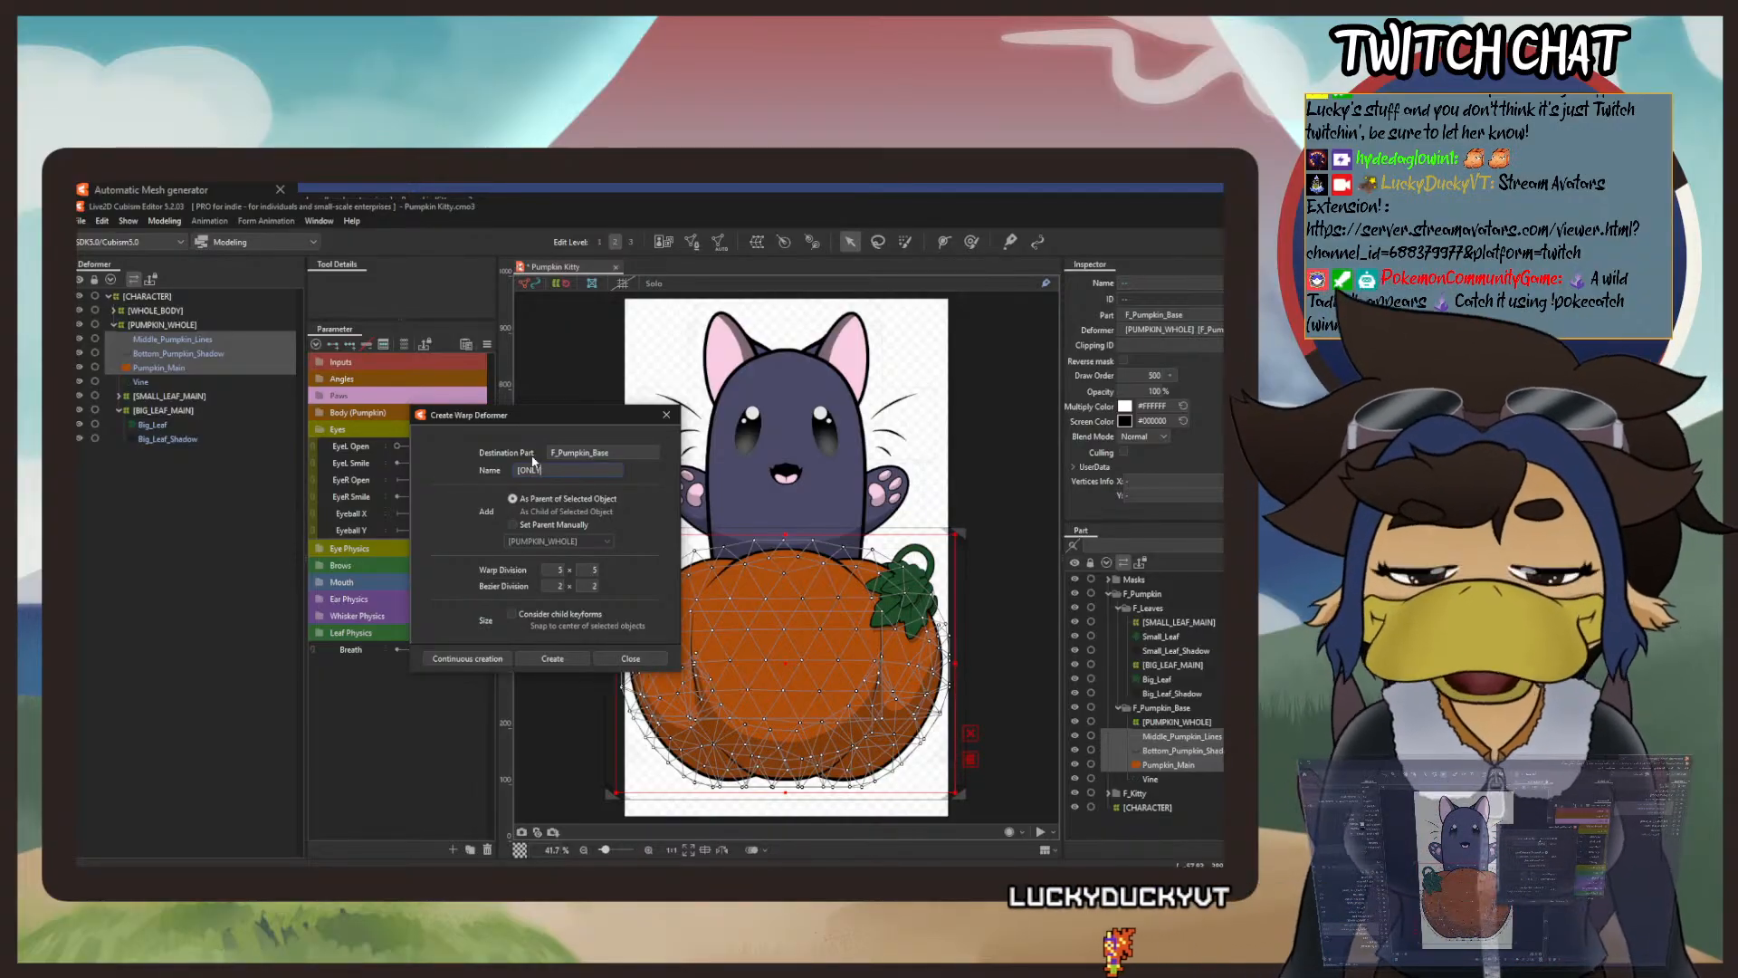
text(_PUMP)
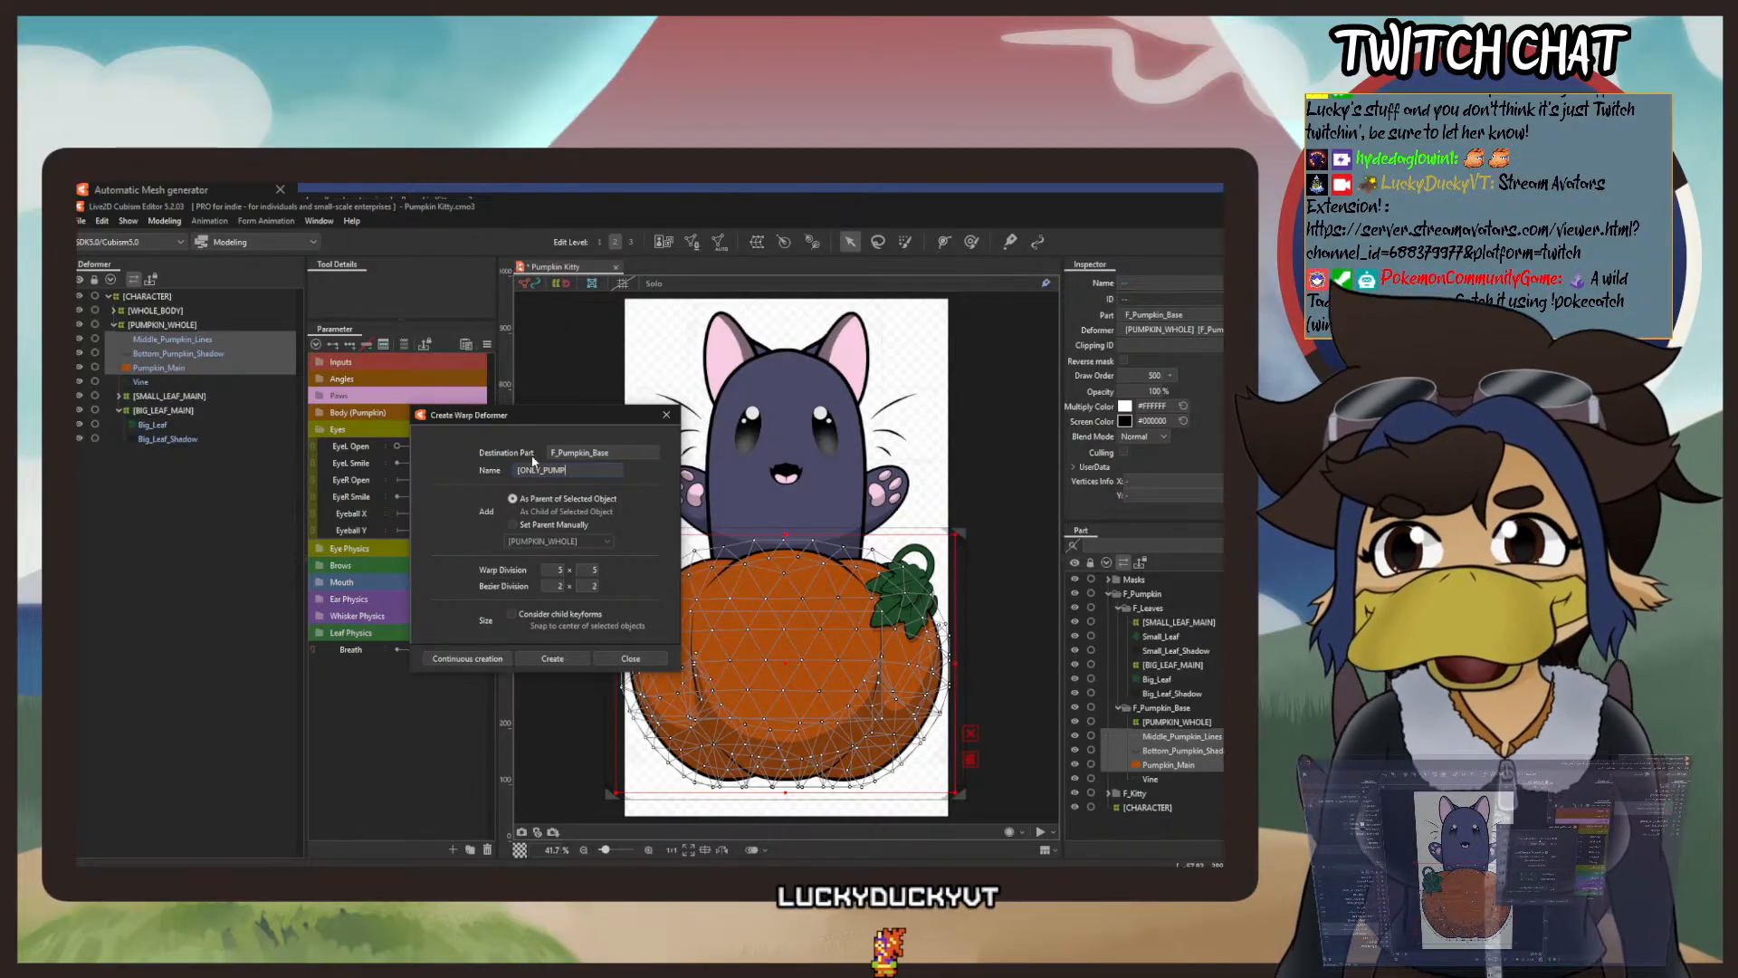
text(KIN)
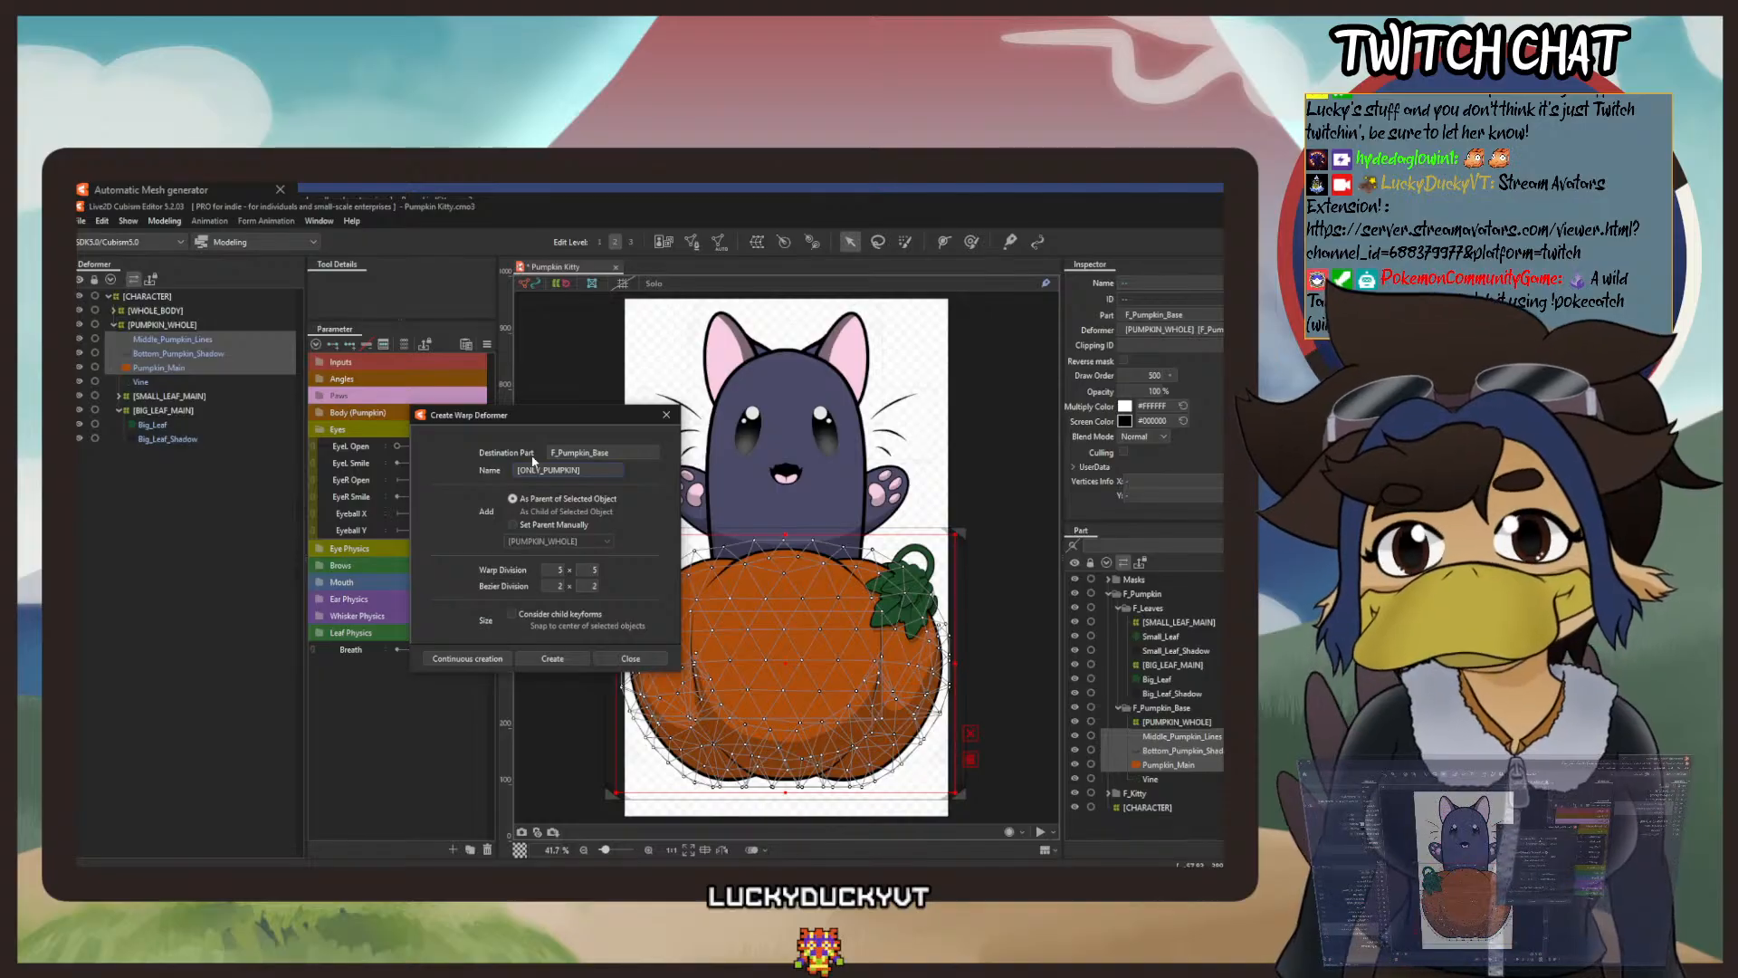
click(552, 658)
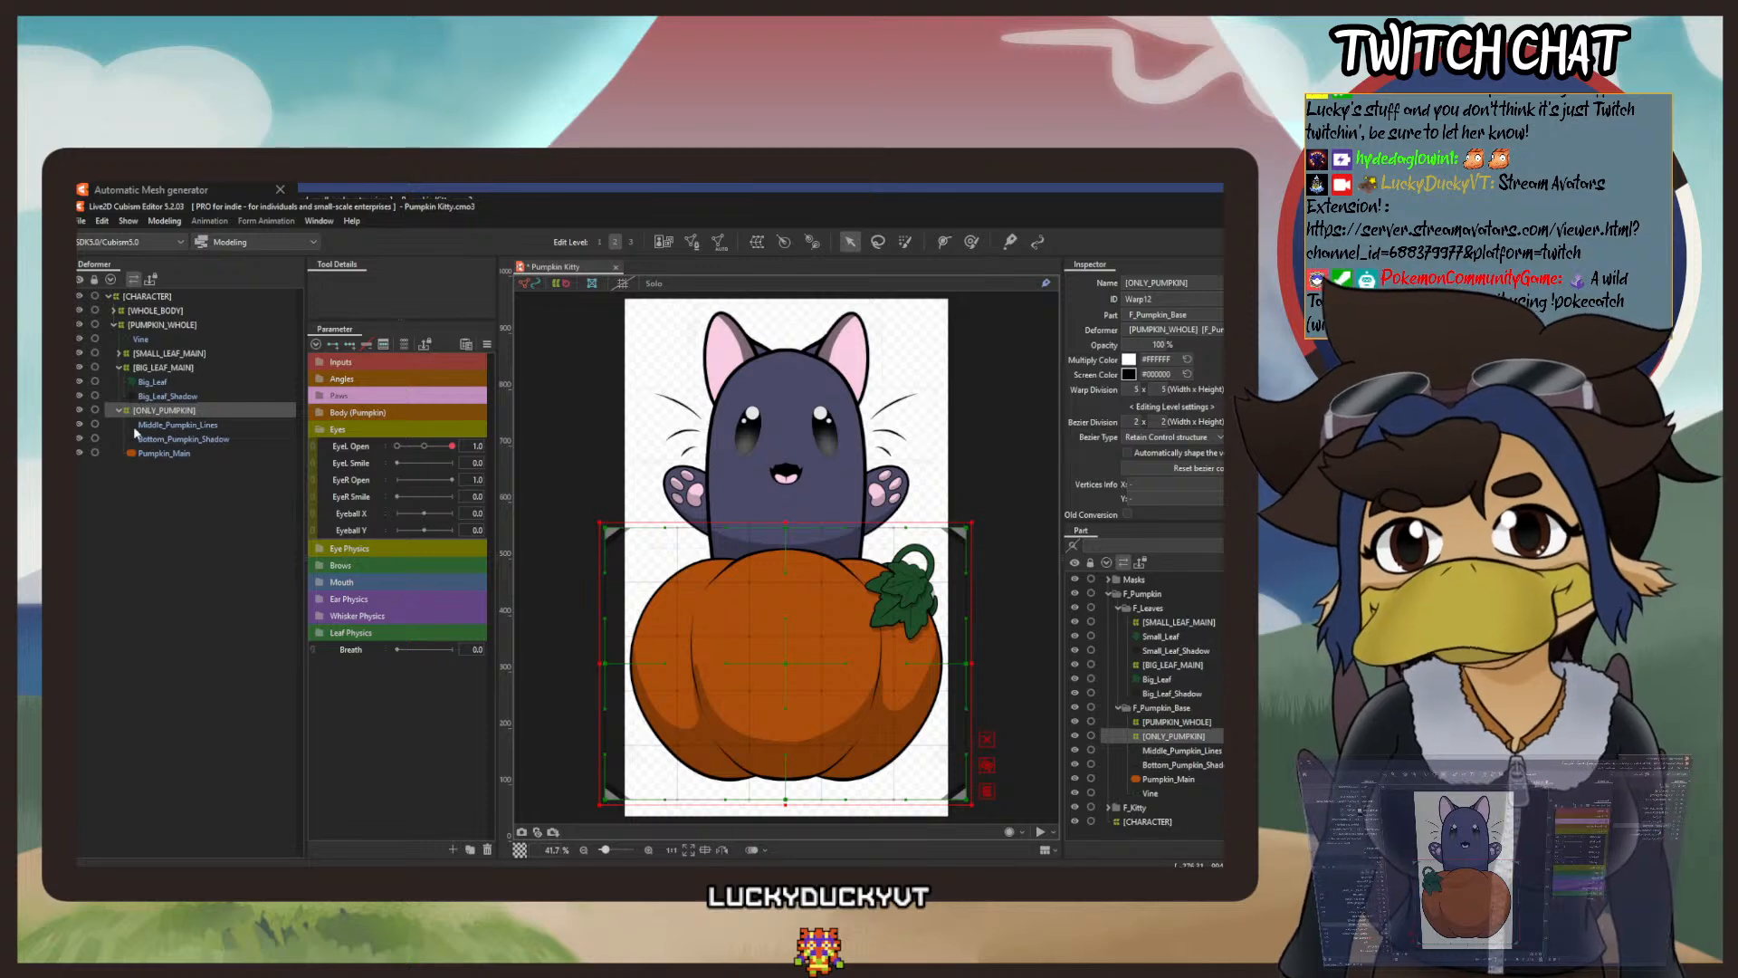
click(118, 411)
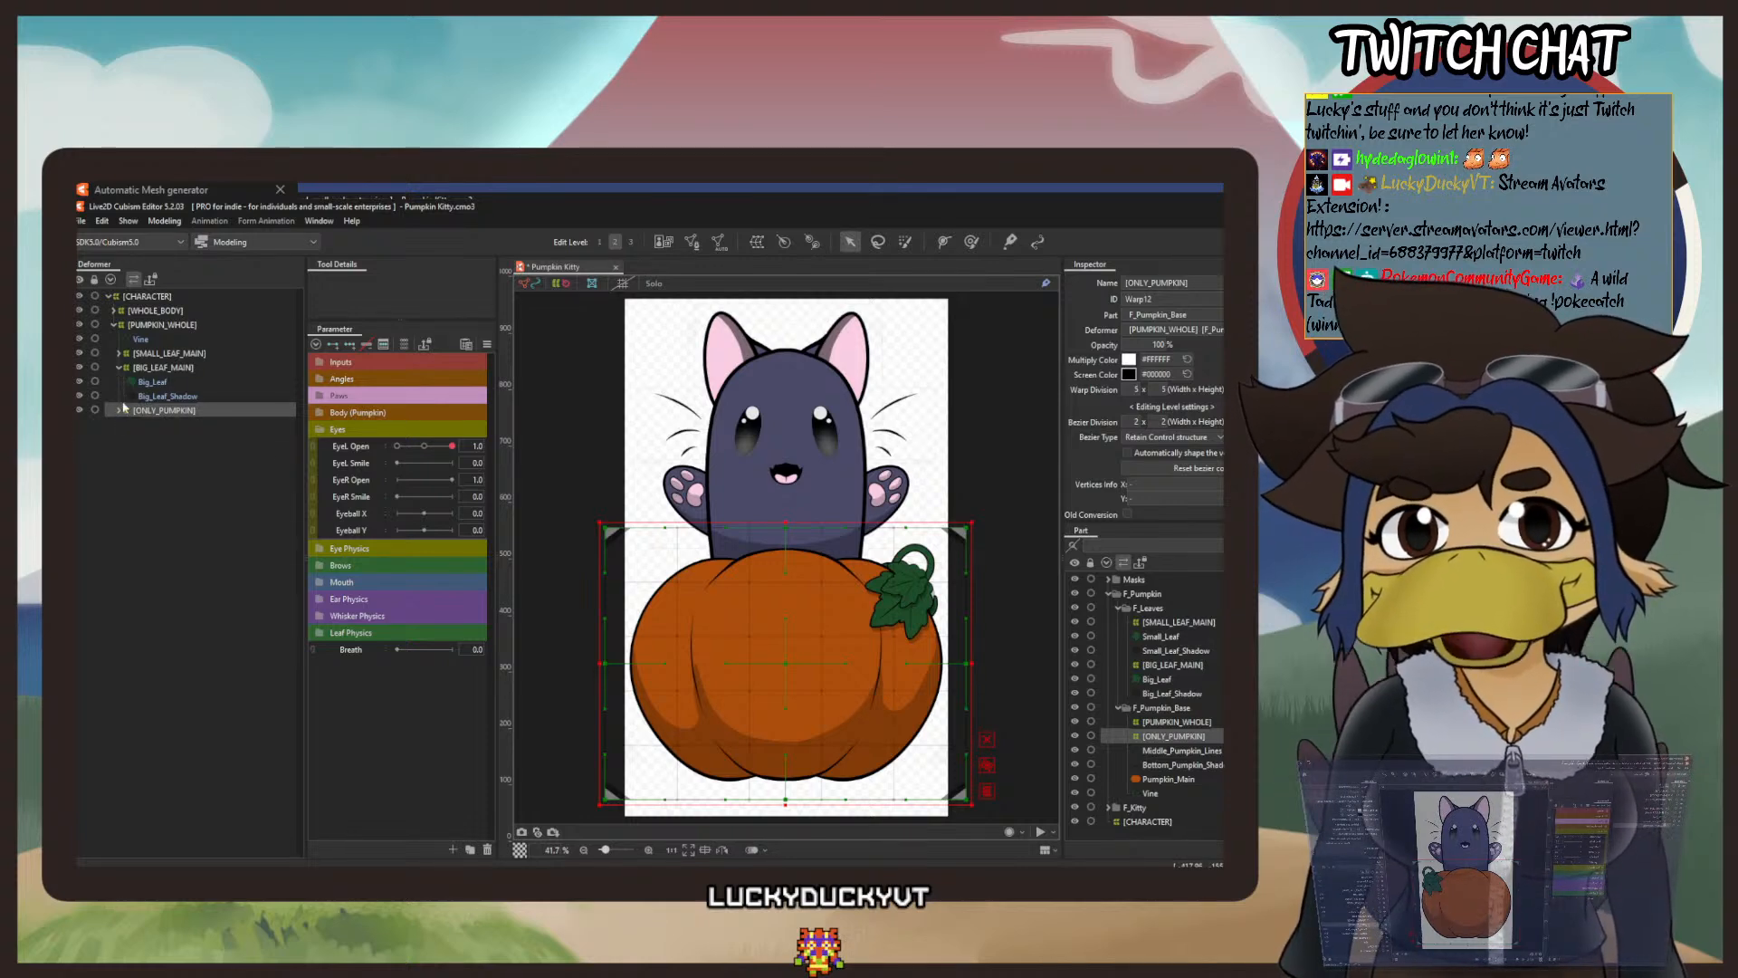
click(117, 368)
Create a warp deformer named [VINE] as parent of the Vine mesh, and collapse it in the deformer hierarchy.
click(140, 339)
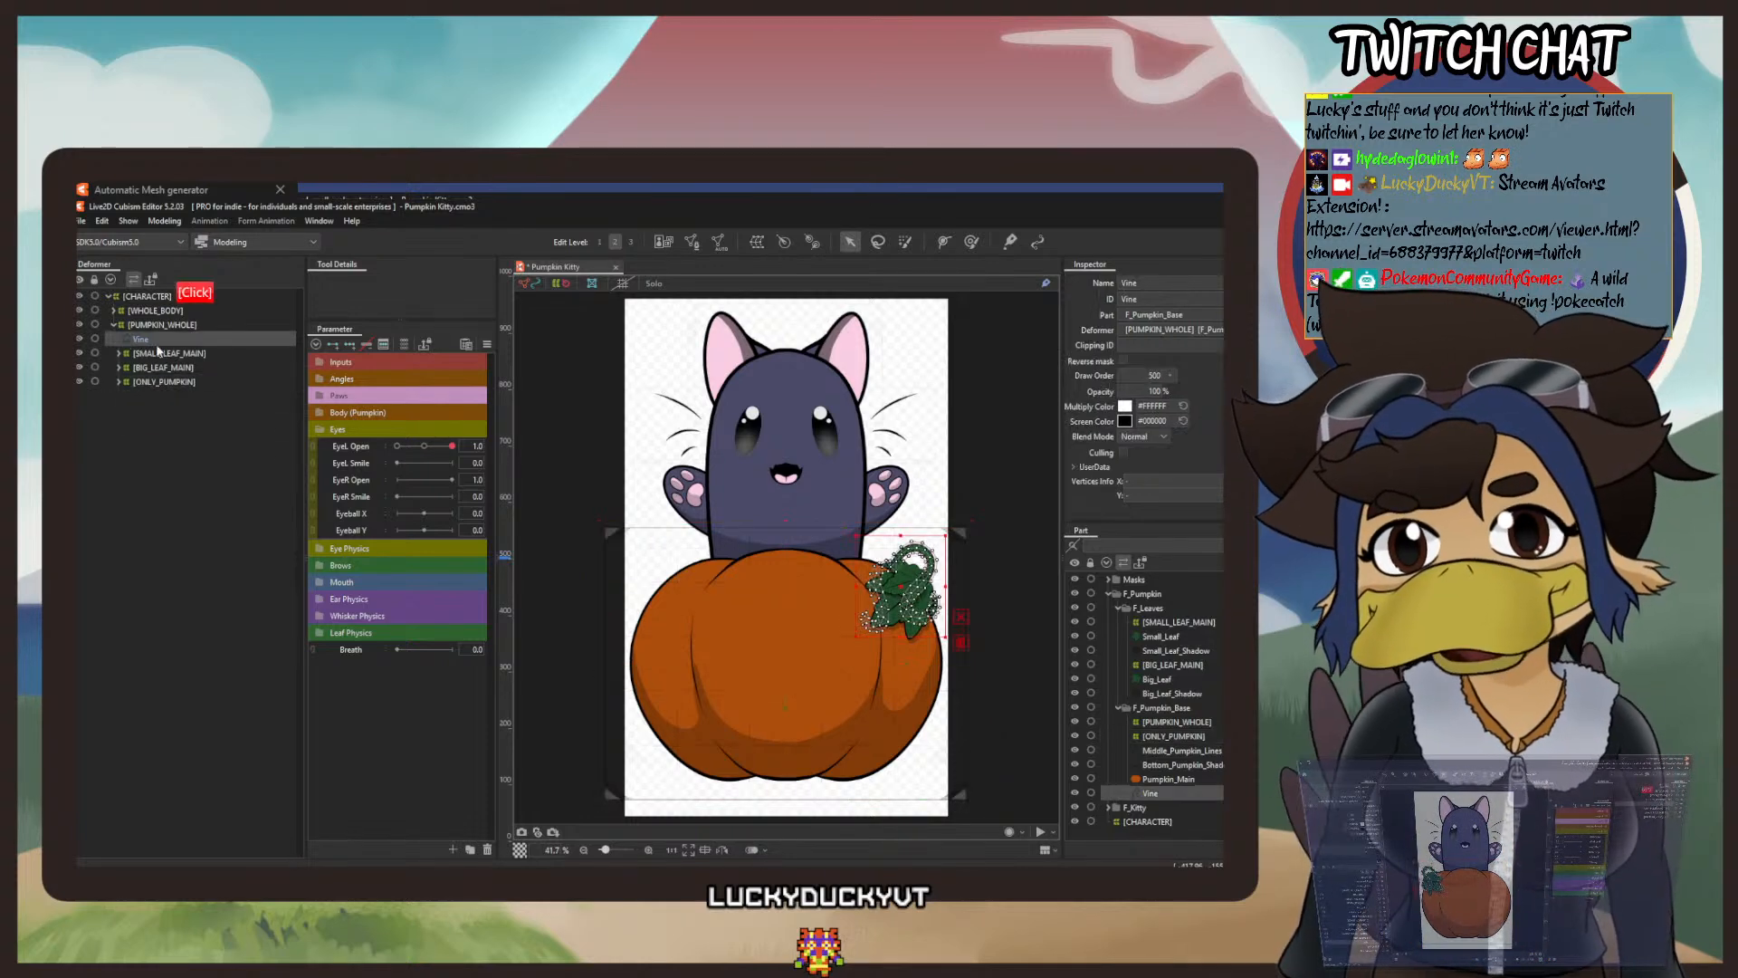
click(752, 245)
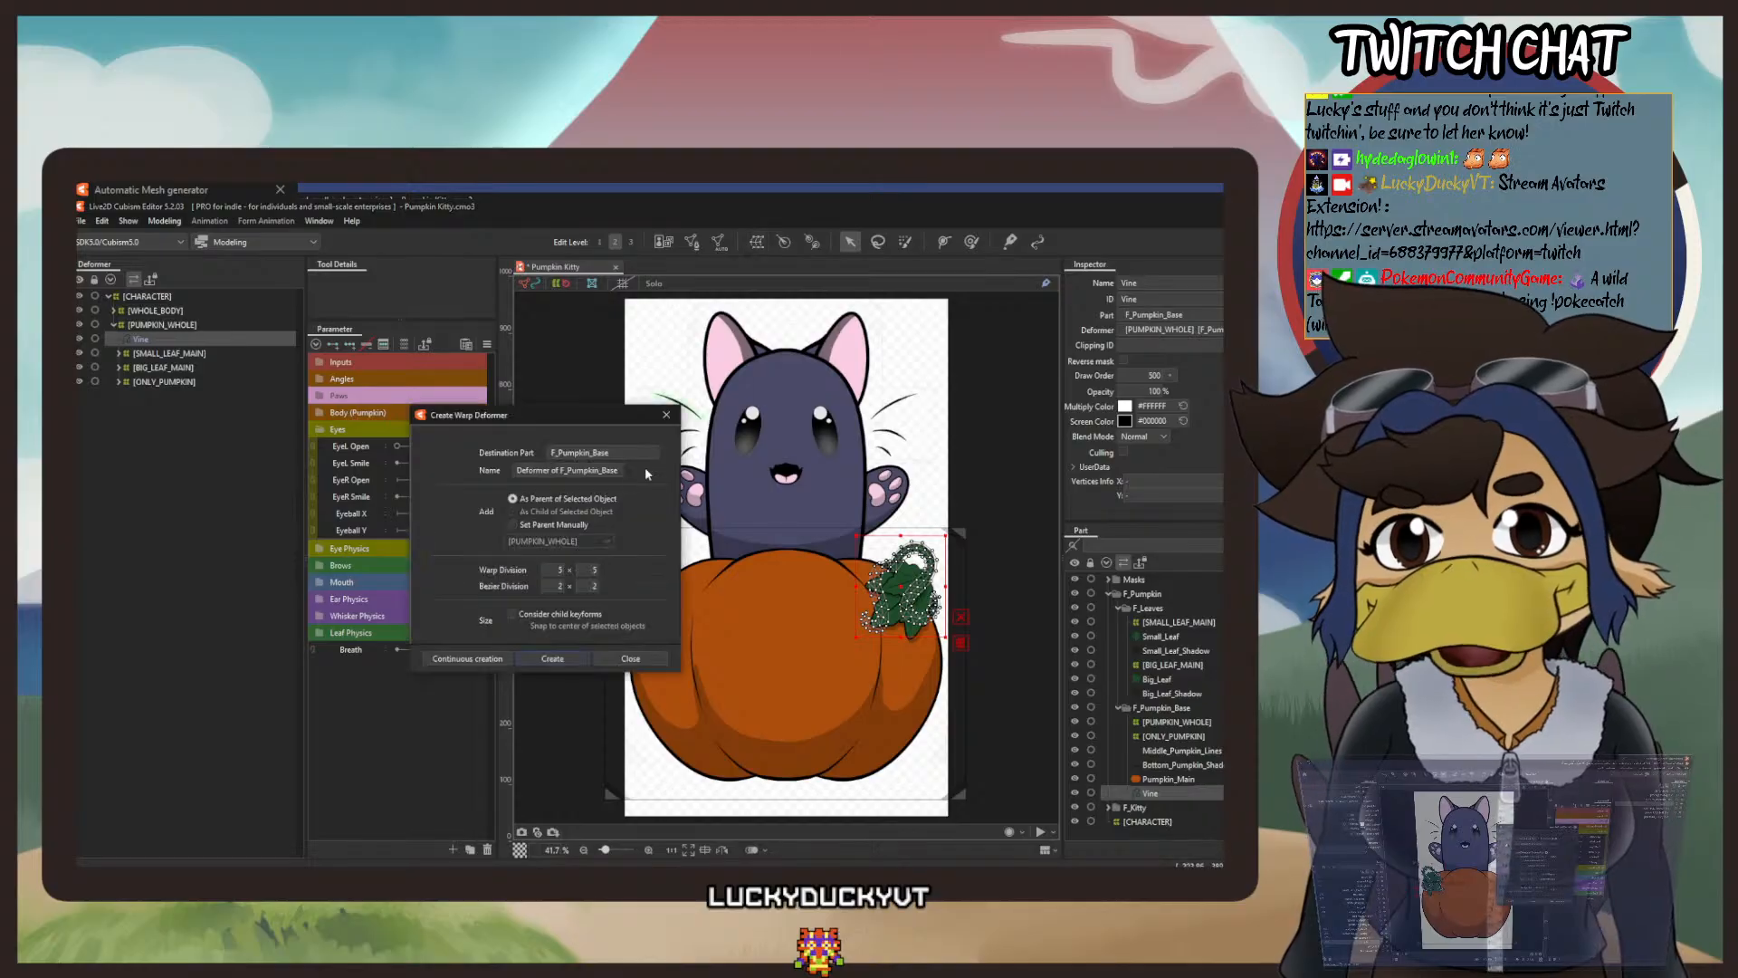
drag(619, 470, 461, 432)
text([)
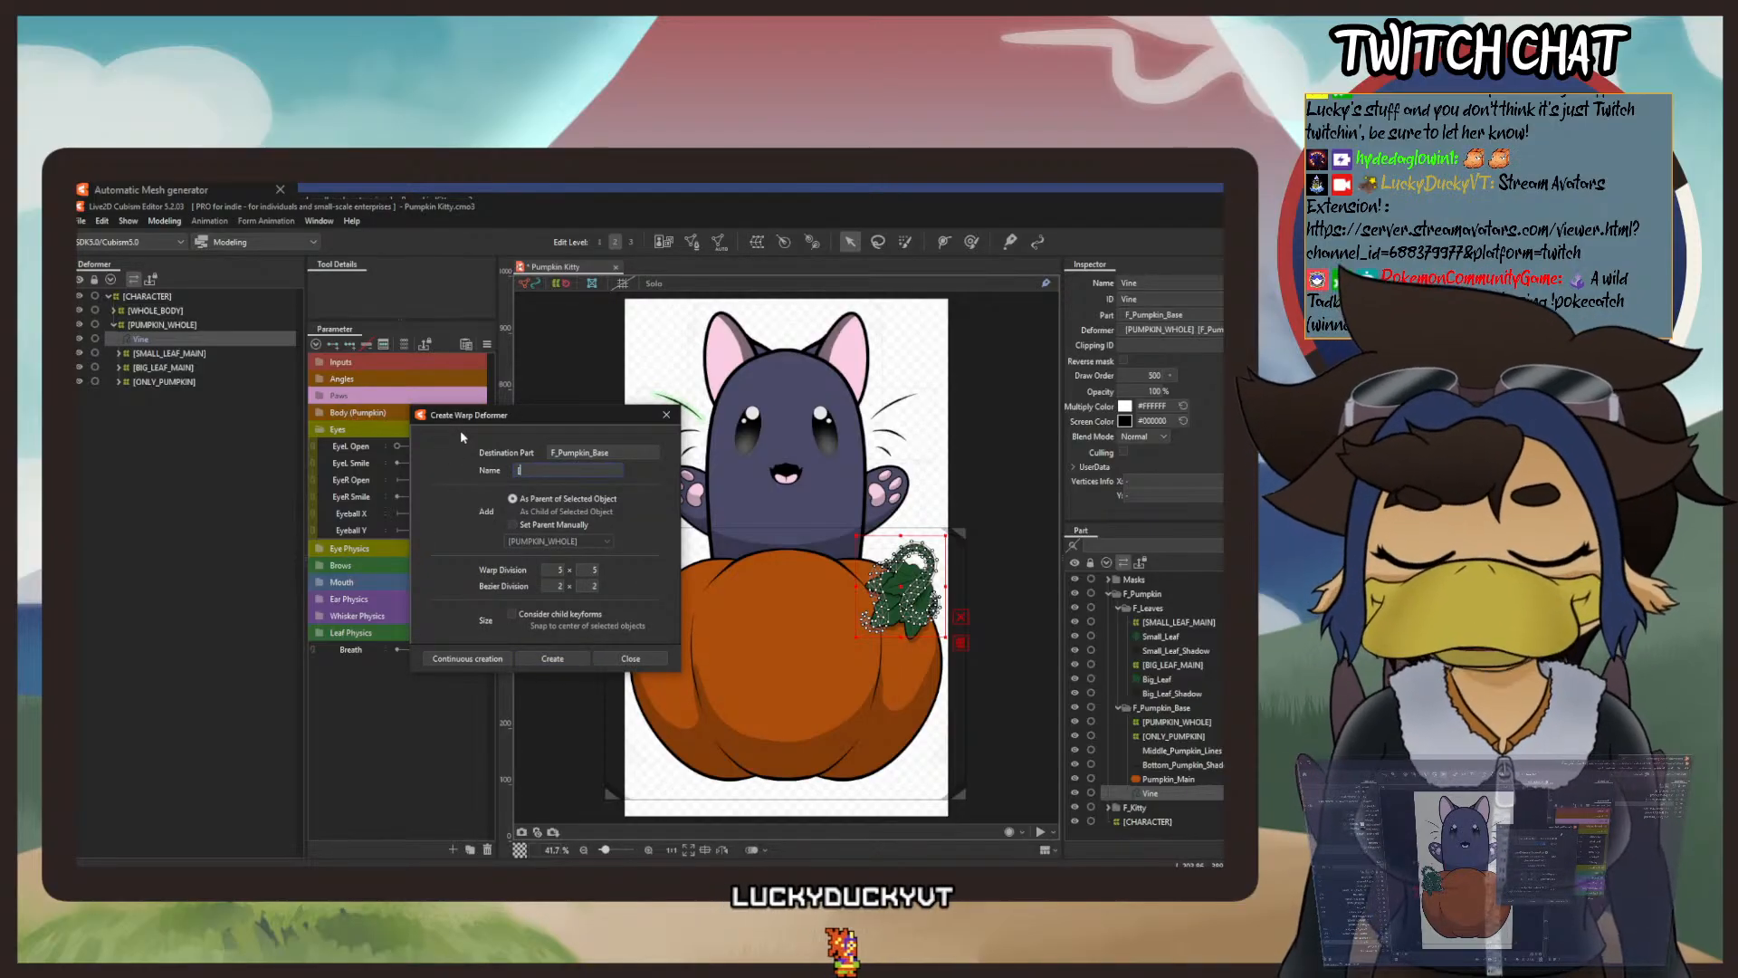
text(VINE])
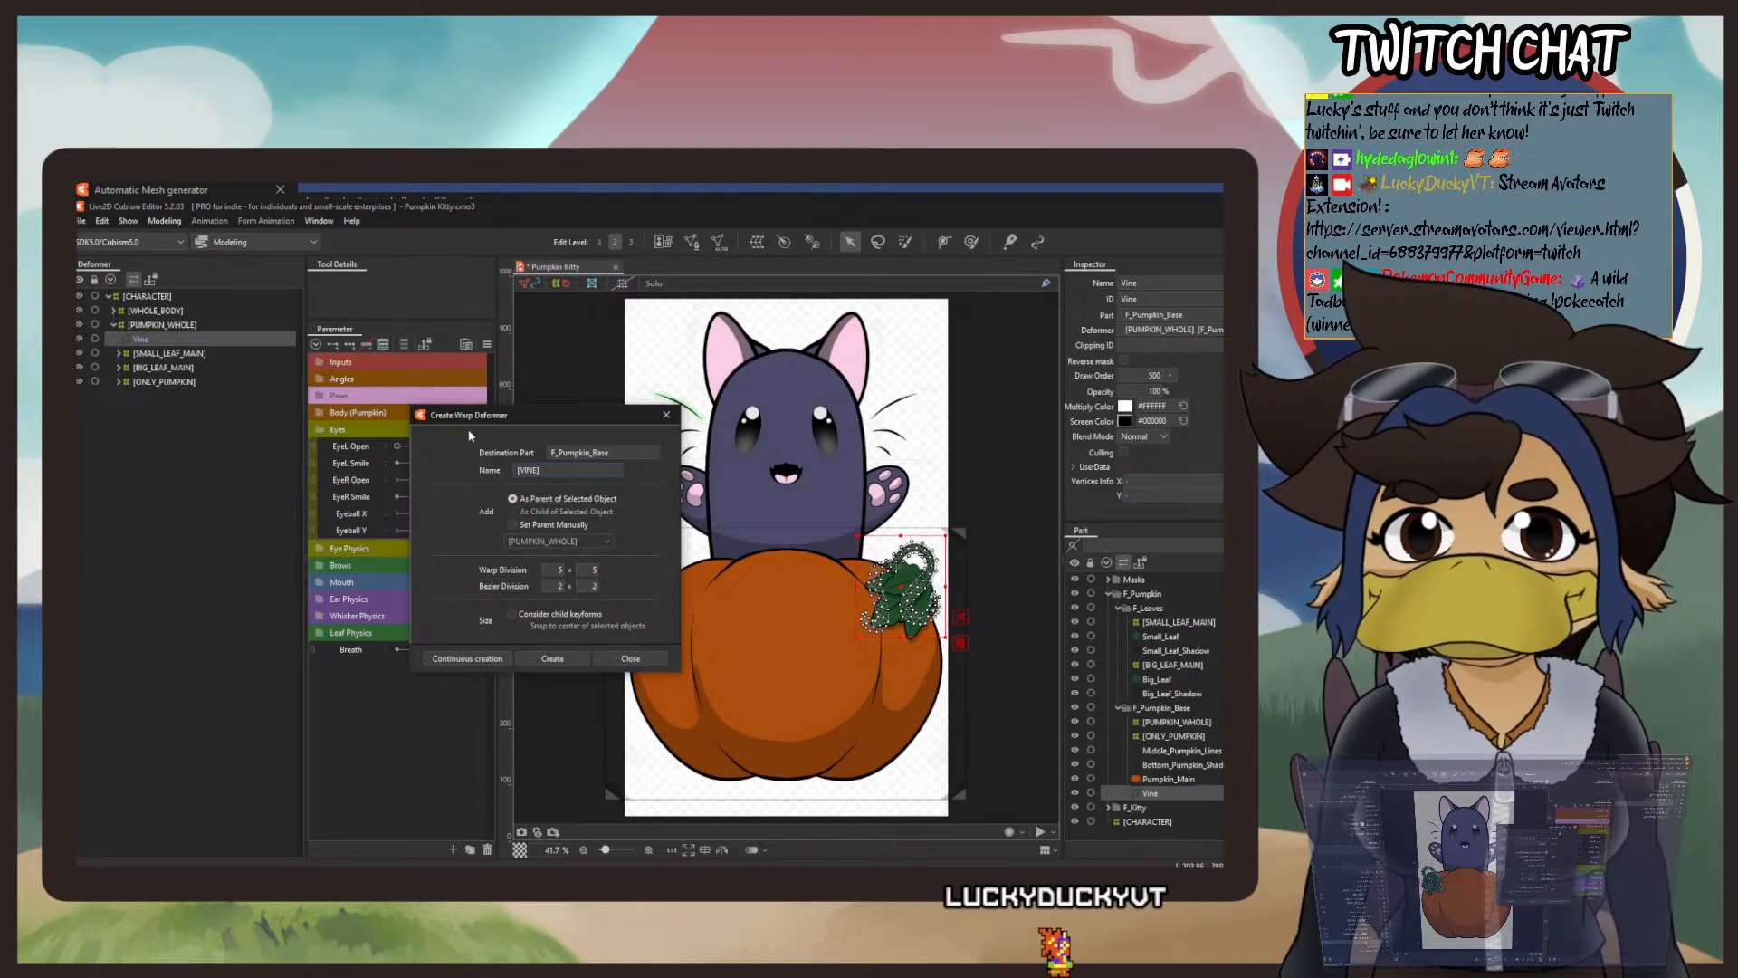
click(568, 659)
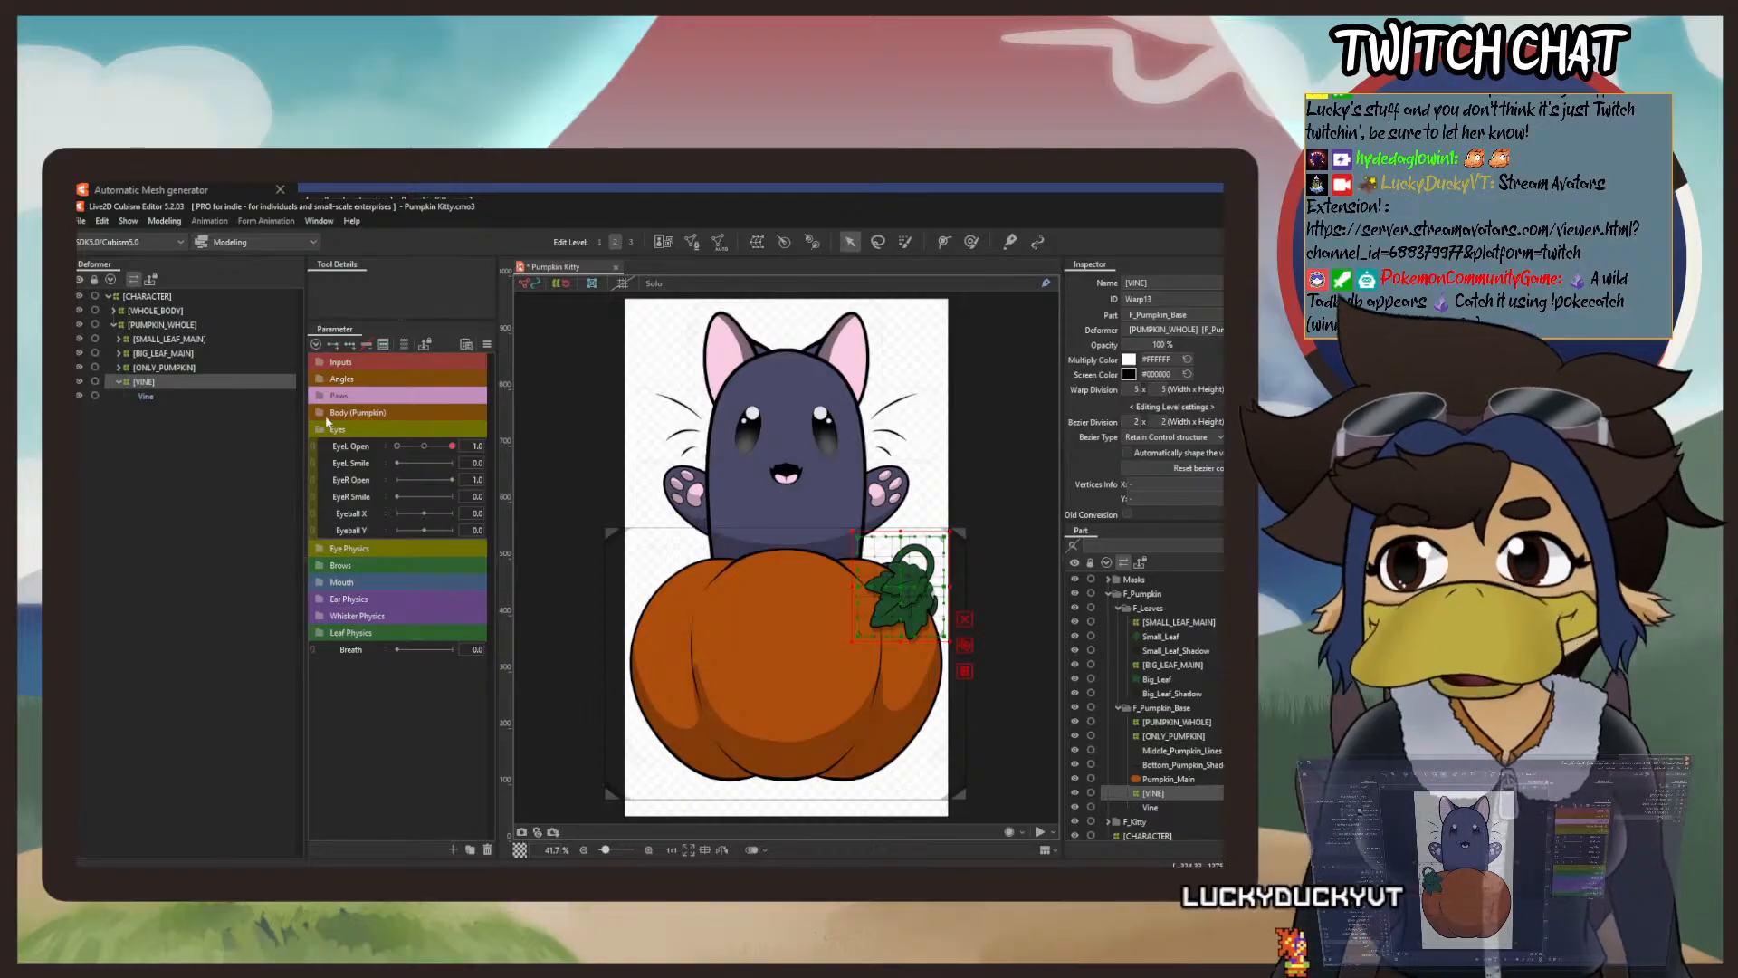
click(118, 382)
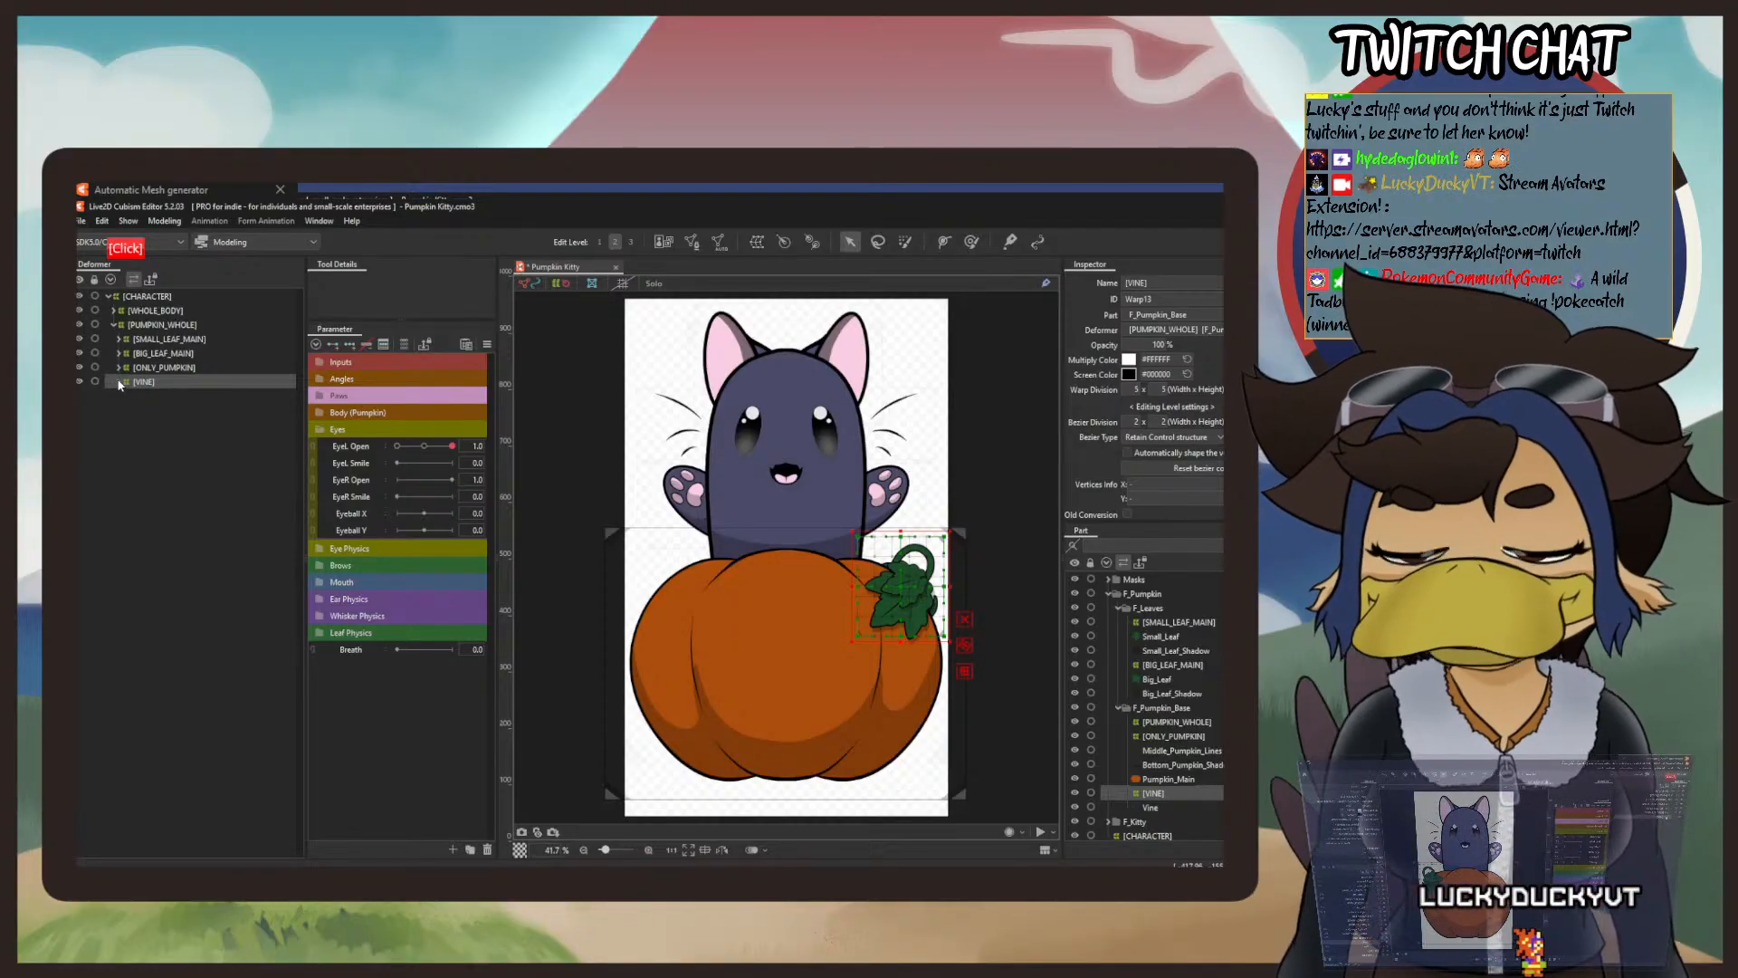
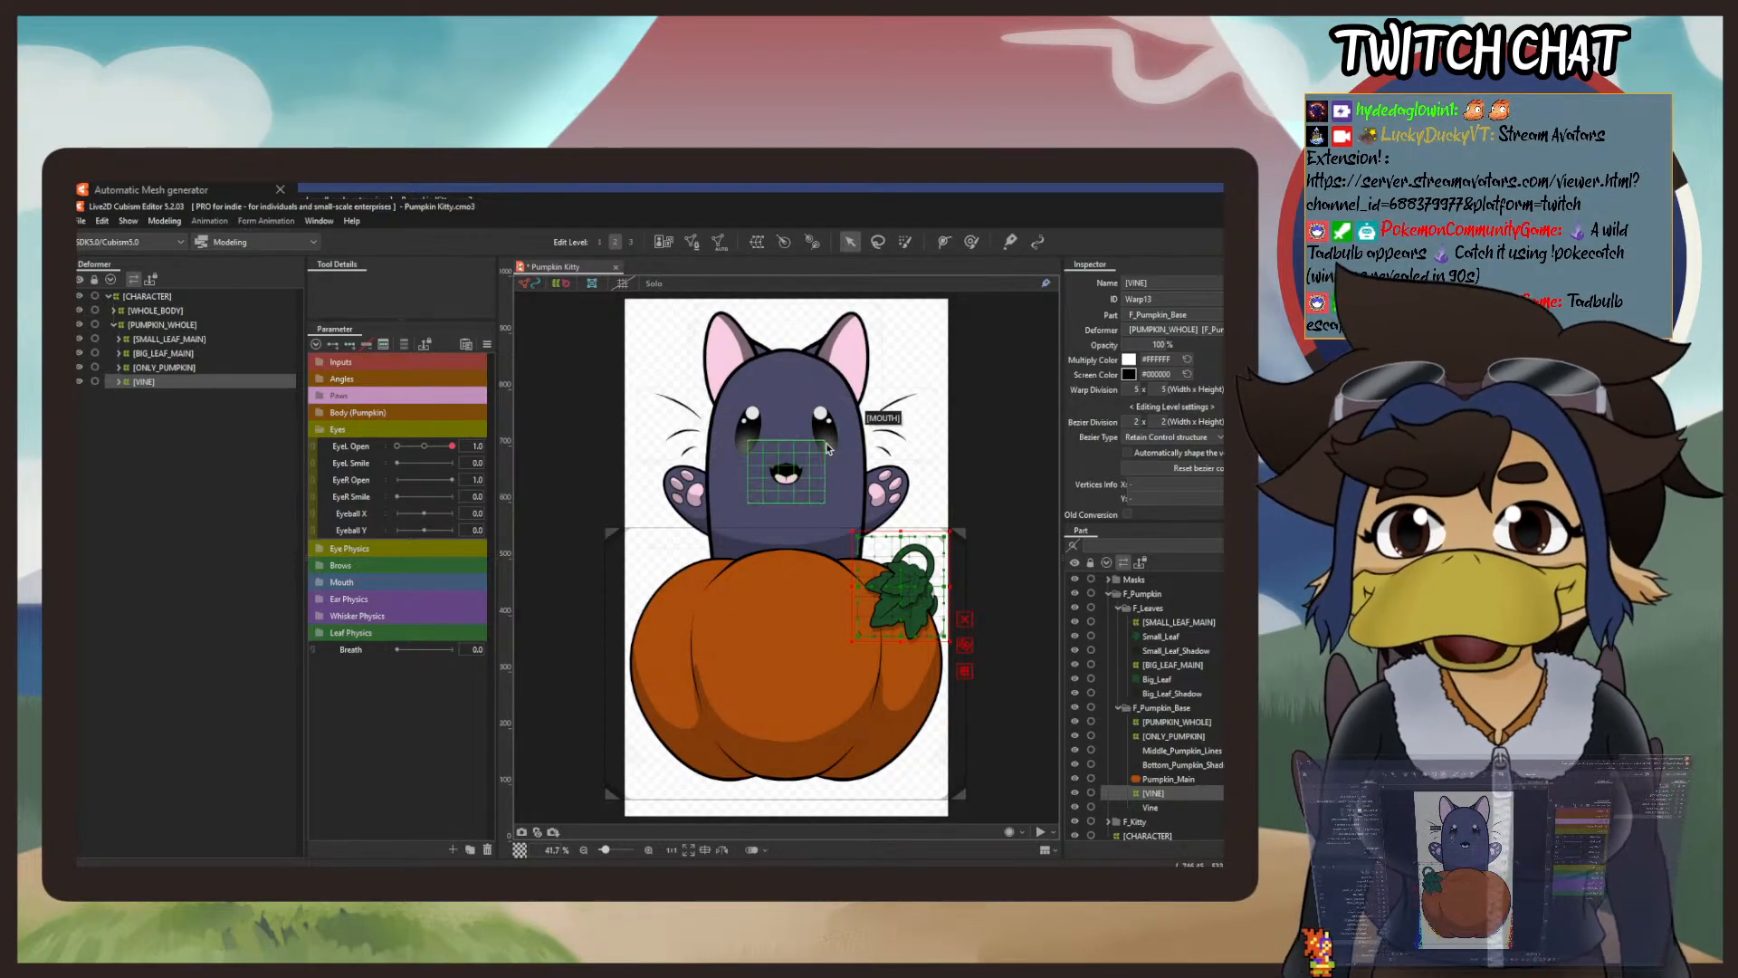
Expand the [WHOLE_BODY] and [EYES] deformers to reach the individual eye parts.
click(112, 325)
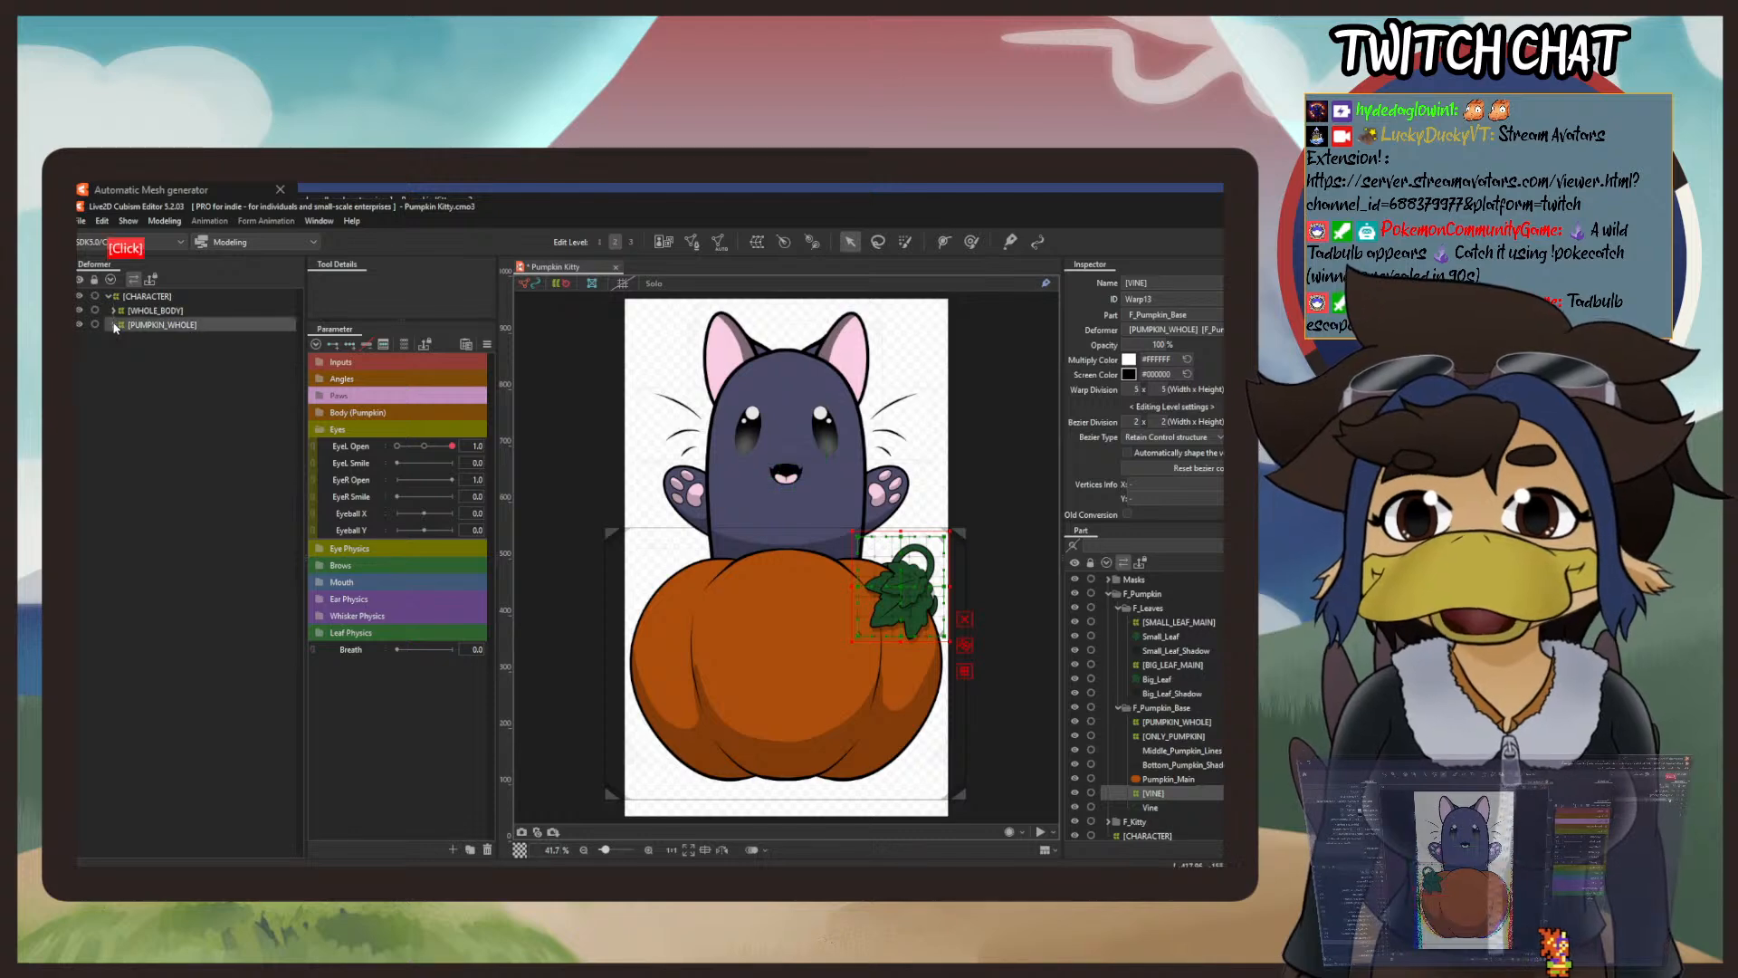
click(113, 325)
click(112, 312)
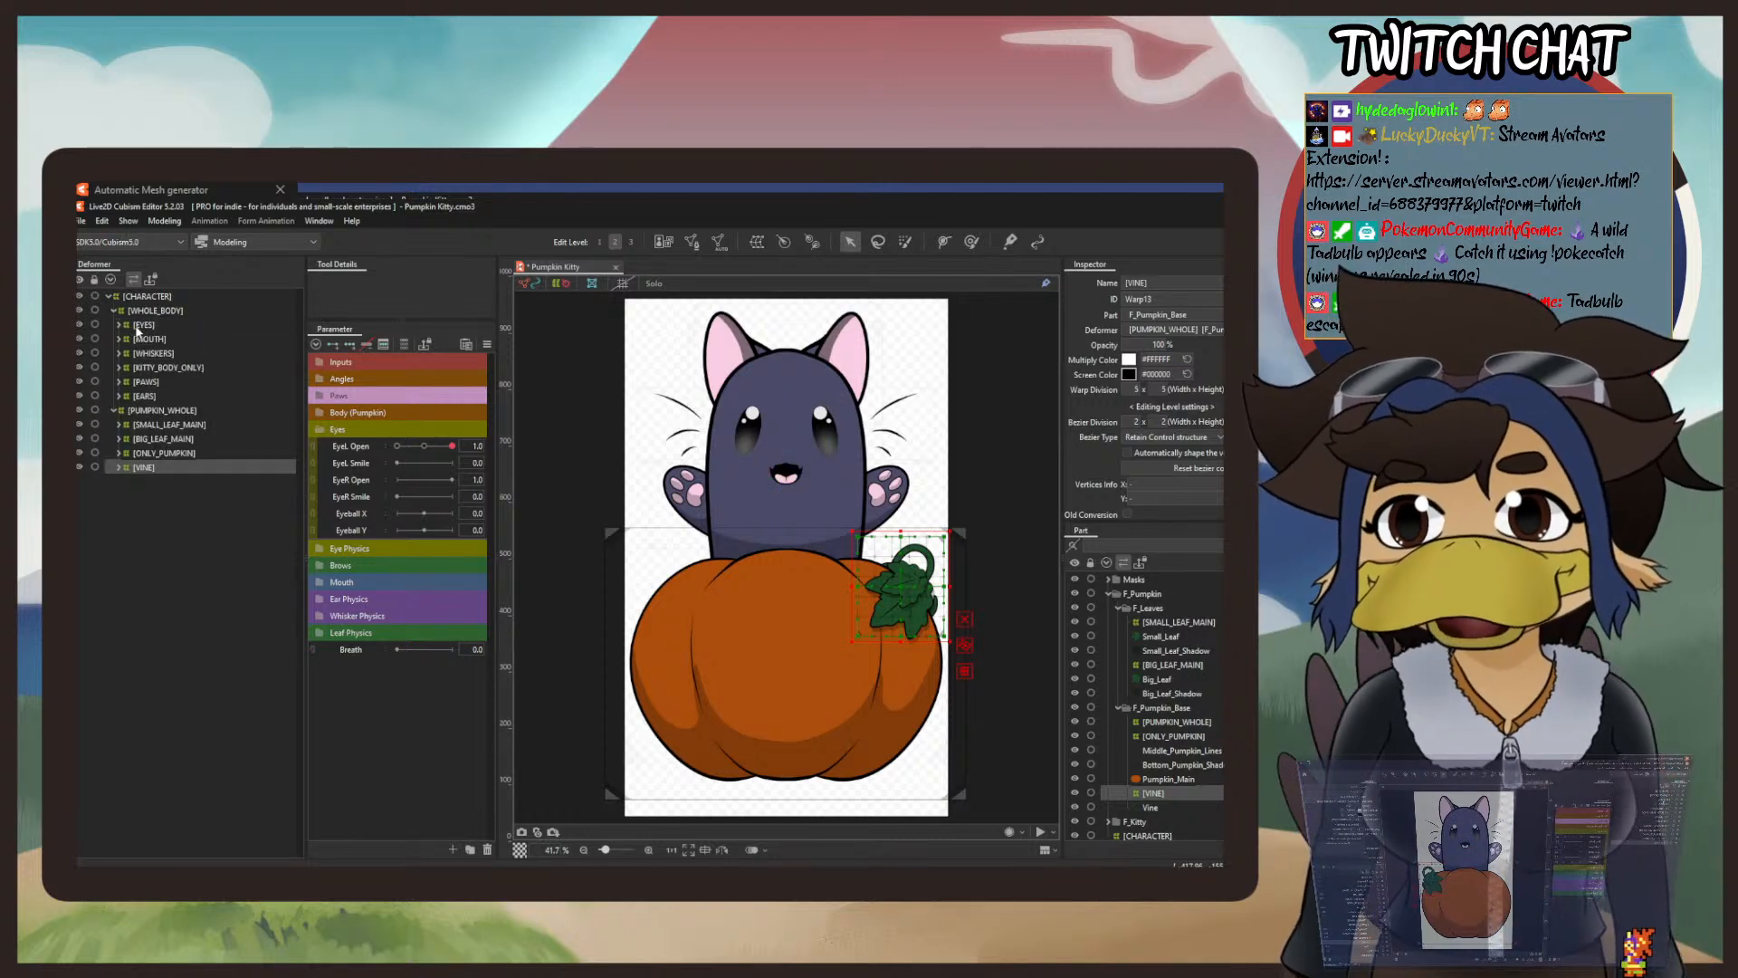
click(119, 325)
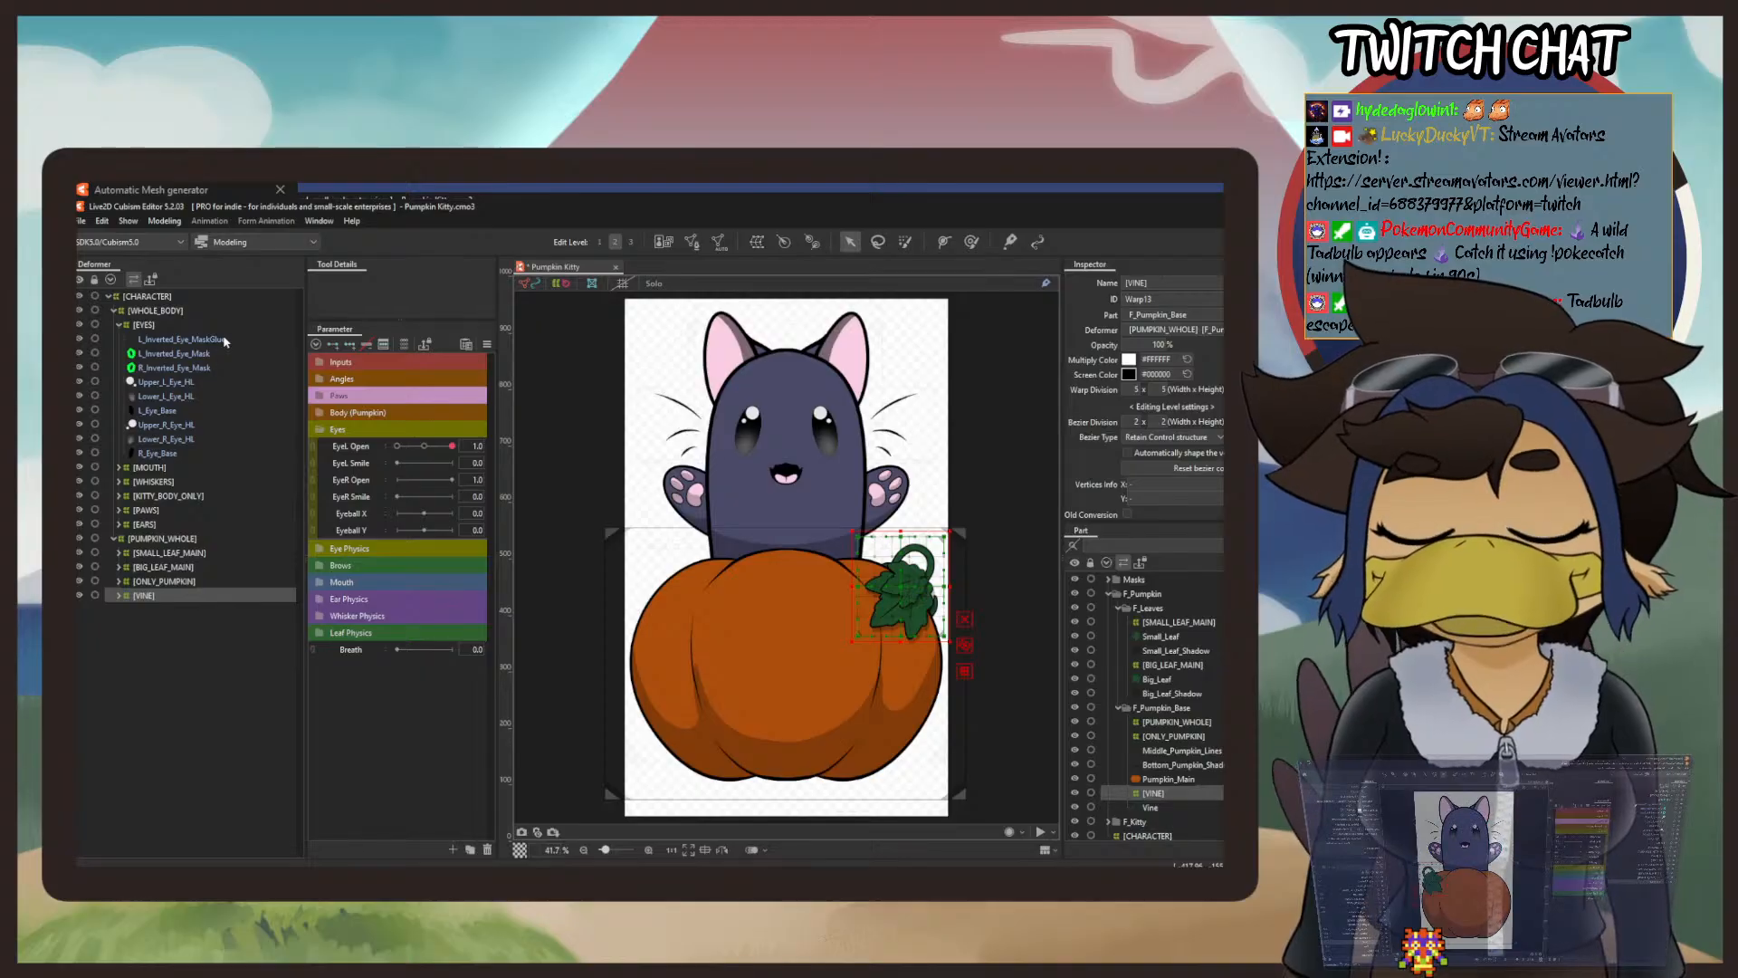
Create a warp deformer named [L_EYE] as parent of the left eye's inverted mask, mask glue, upper and lower highlights, and base.
scroll(838, 416, up, 3)
click(829, 440)
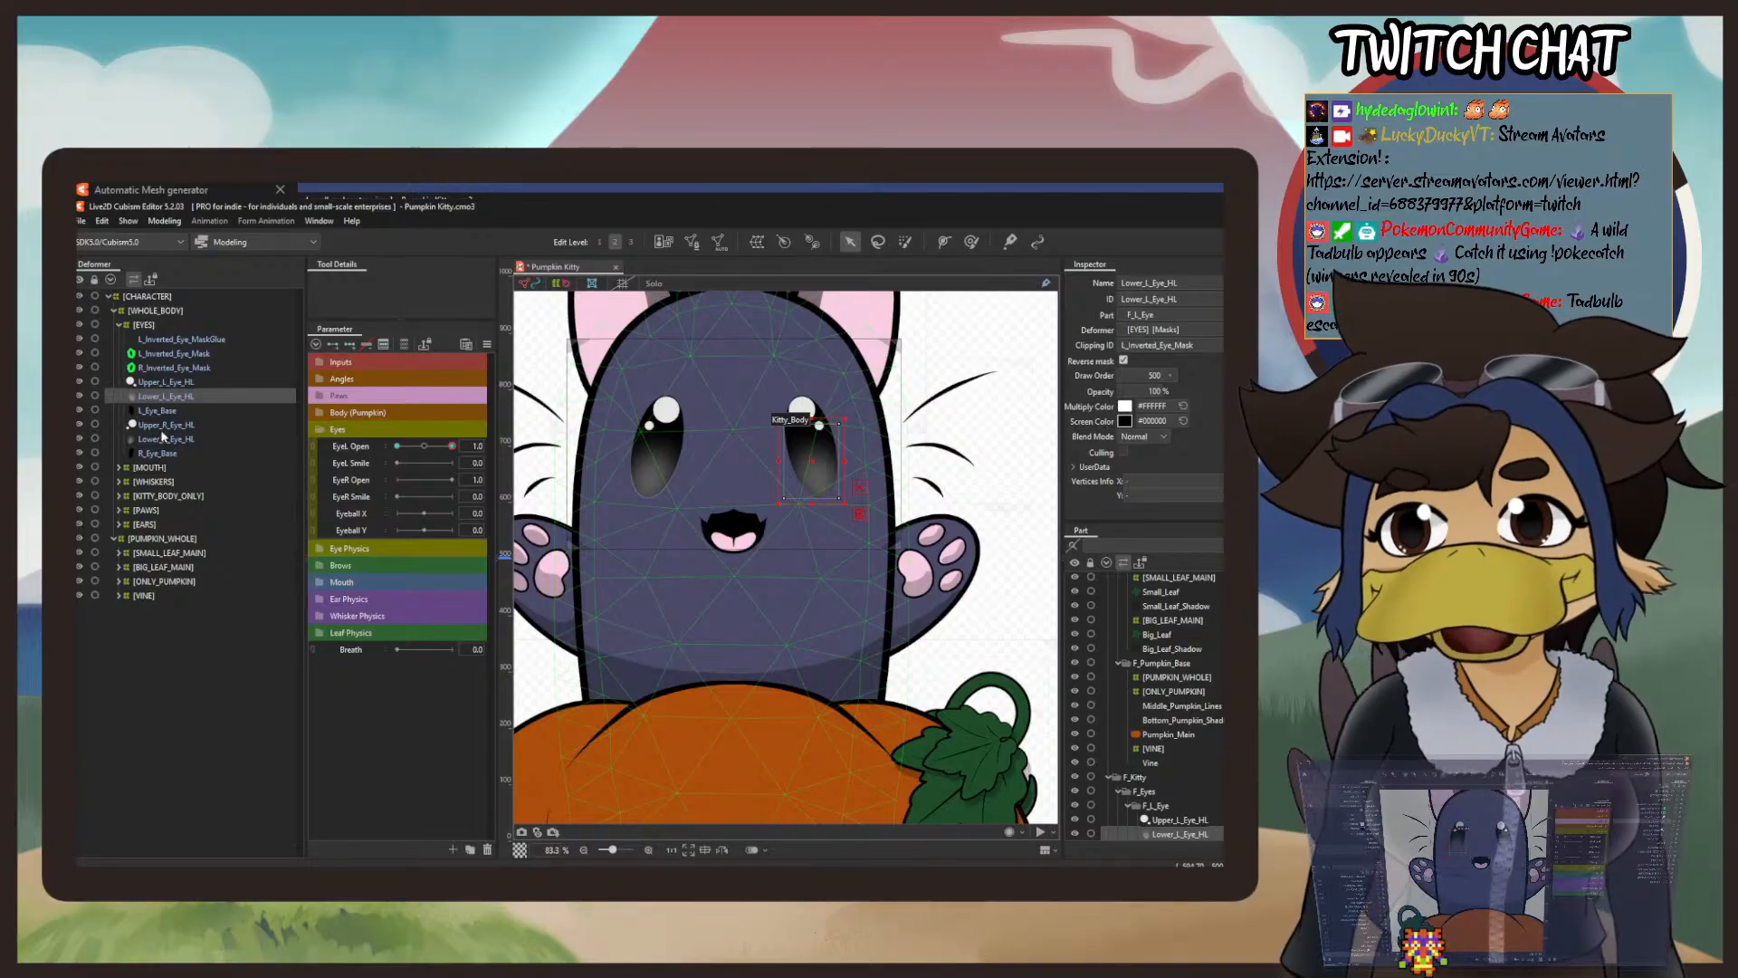
scroll(829, 371, up, 3)
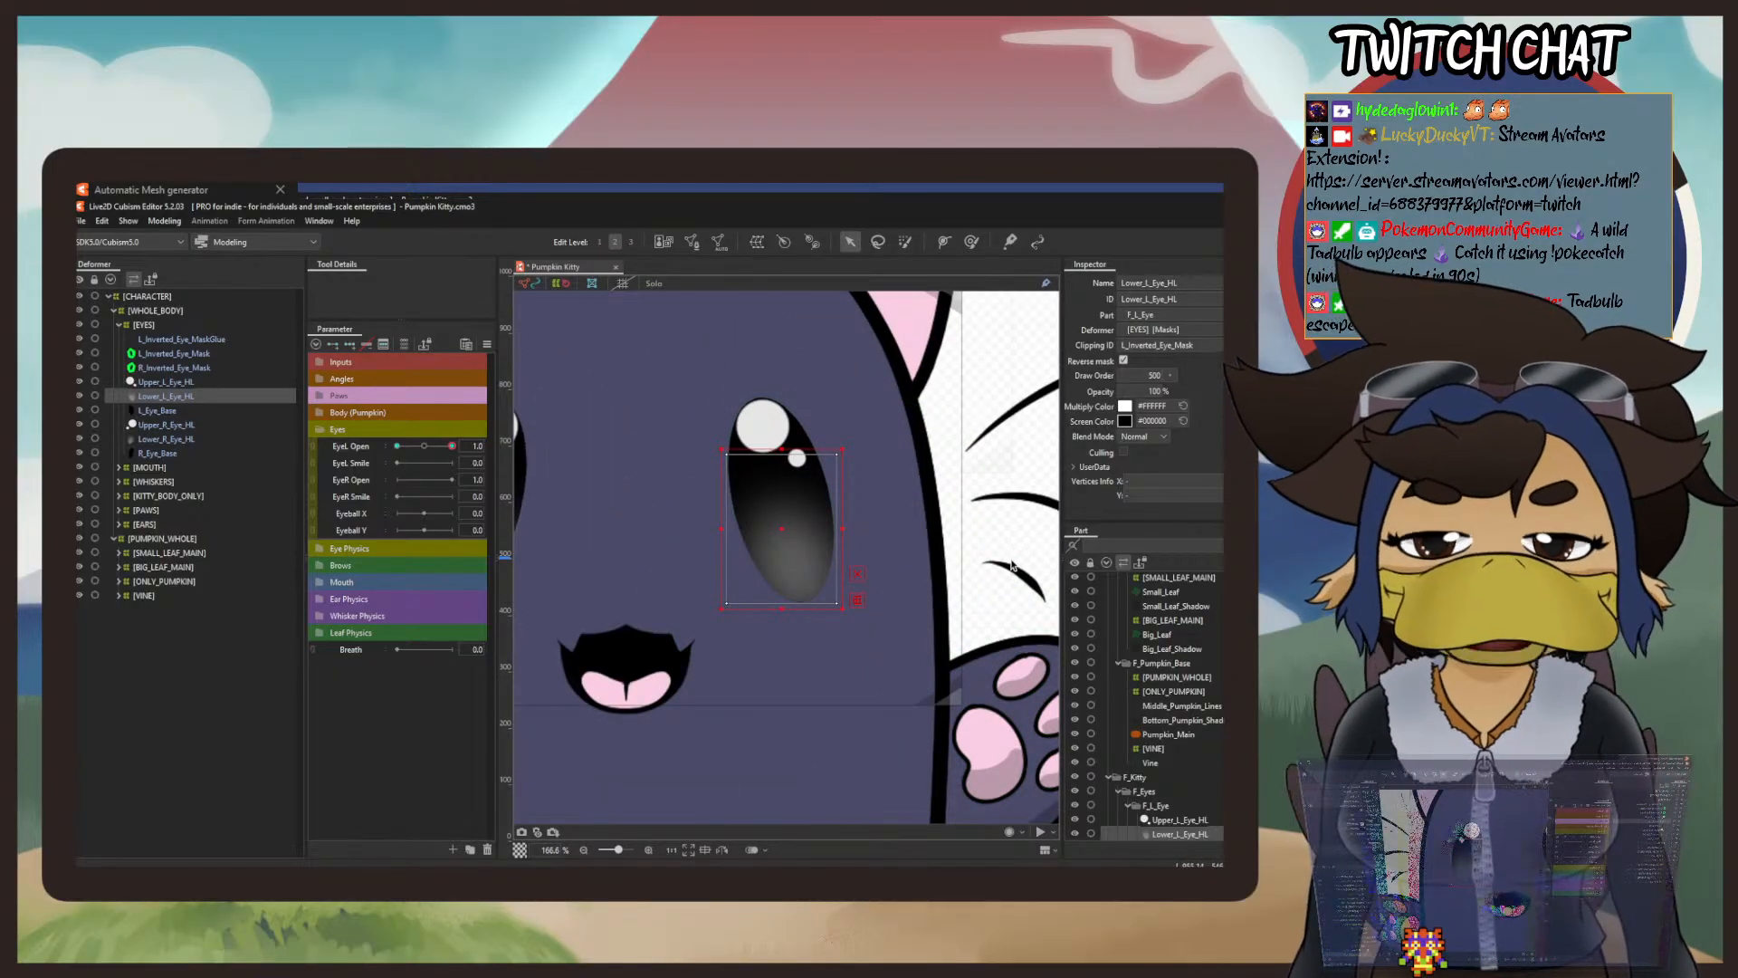
shift+click(178, 383)
shift+click(192, 355)
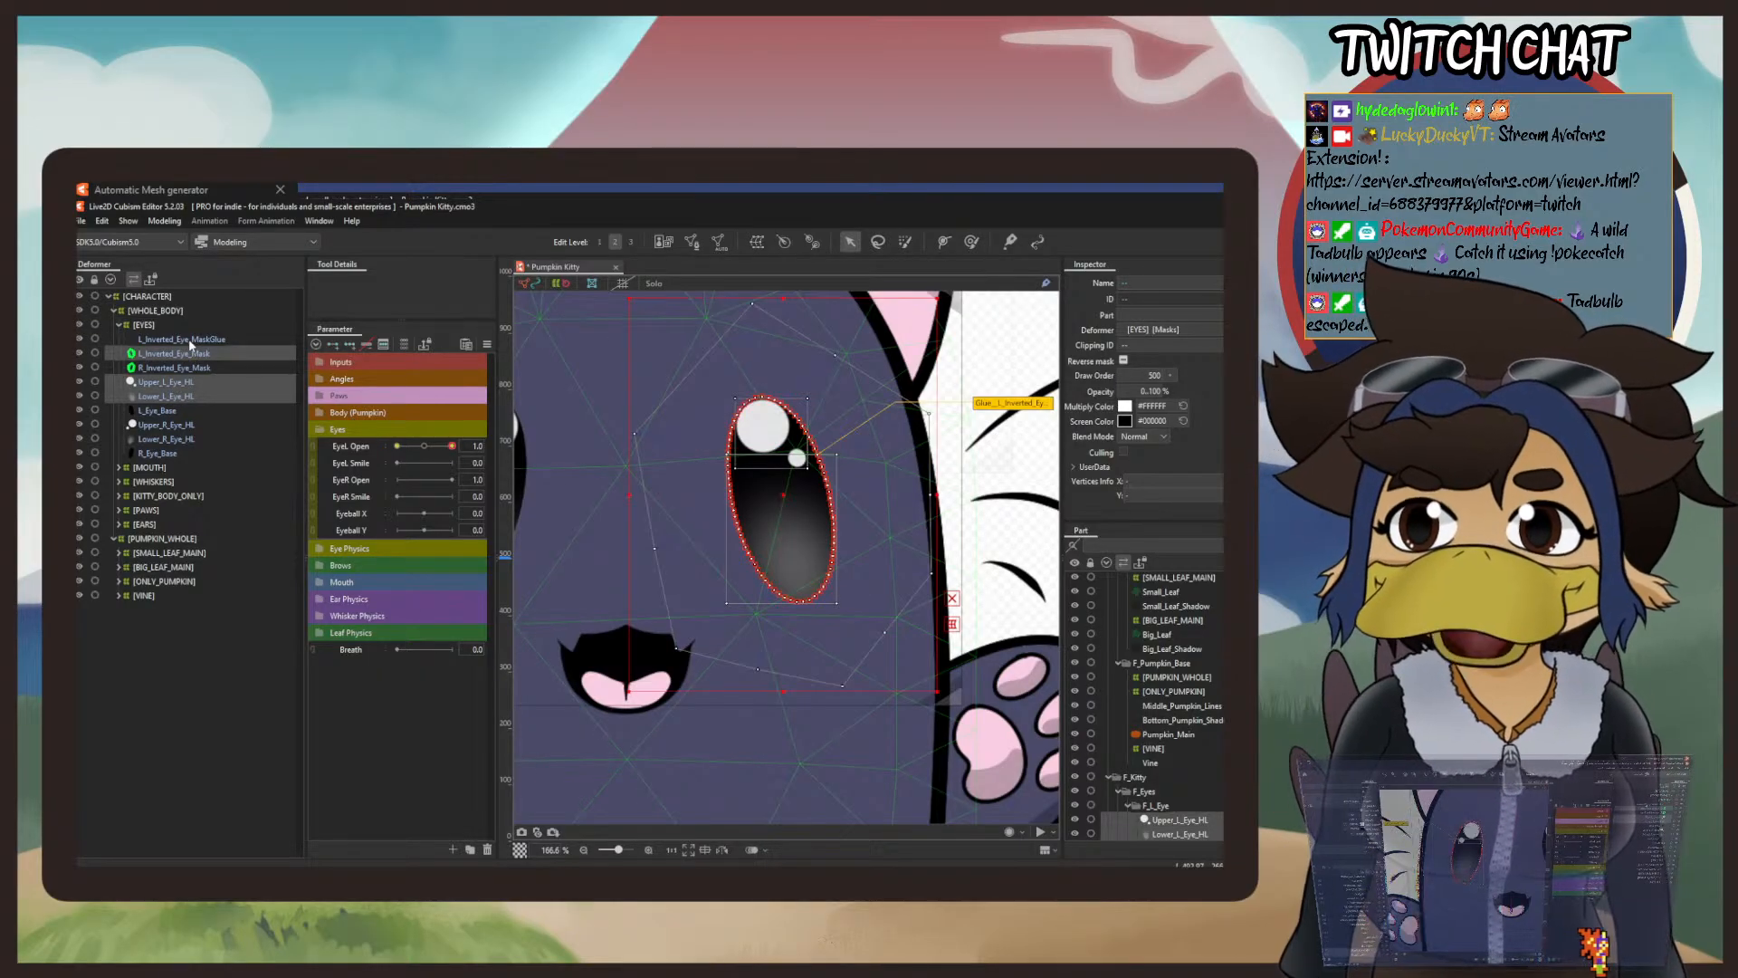
shift+click(190, 341)
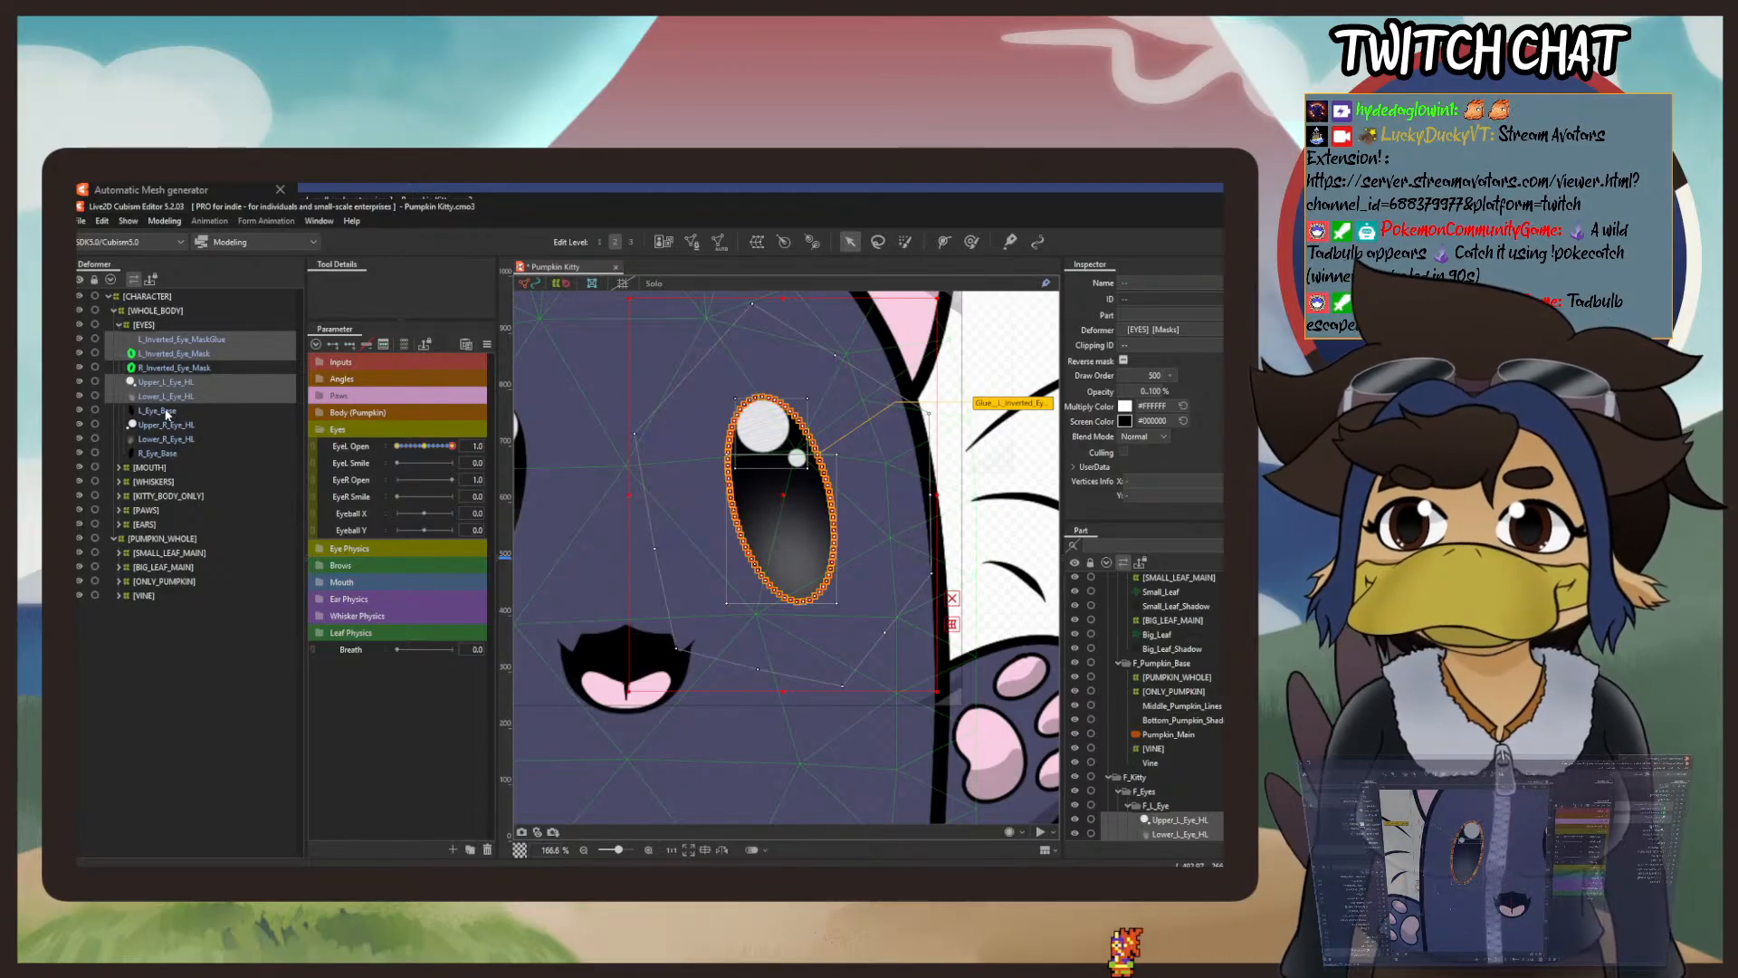
shift+click(165, 412)
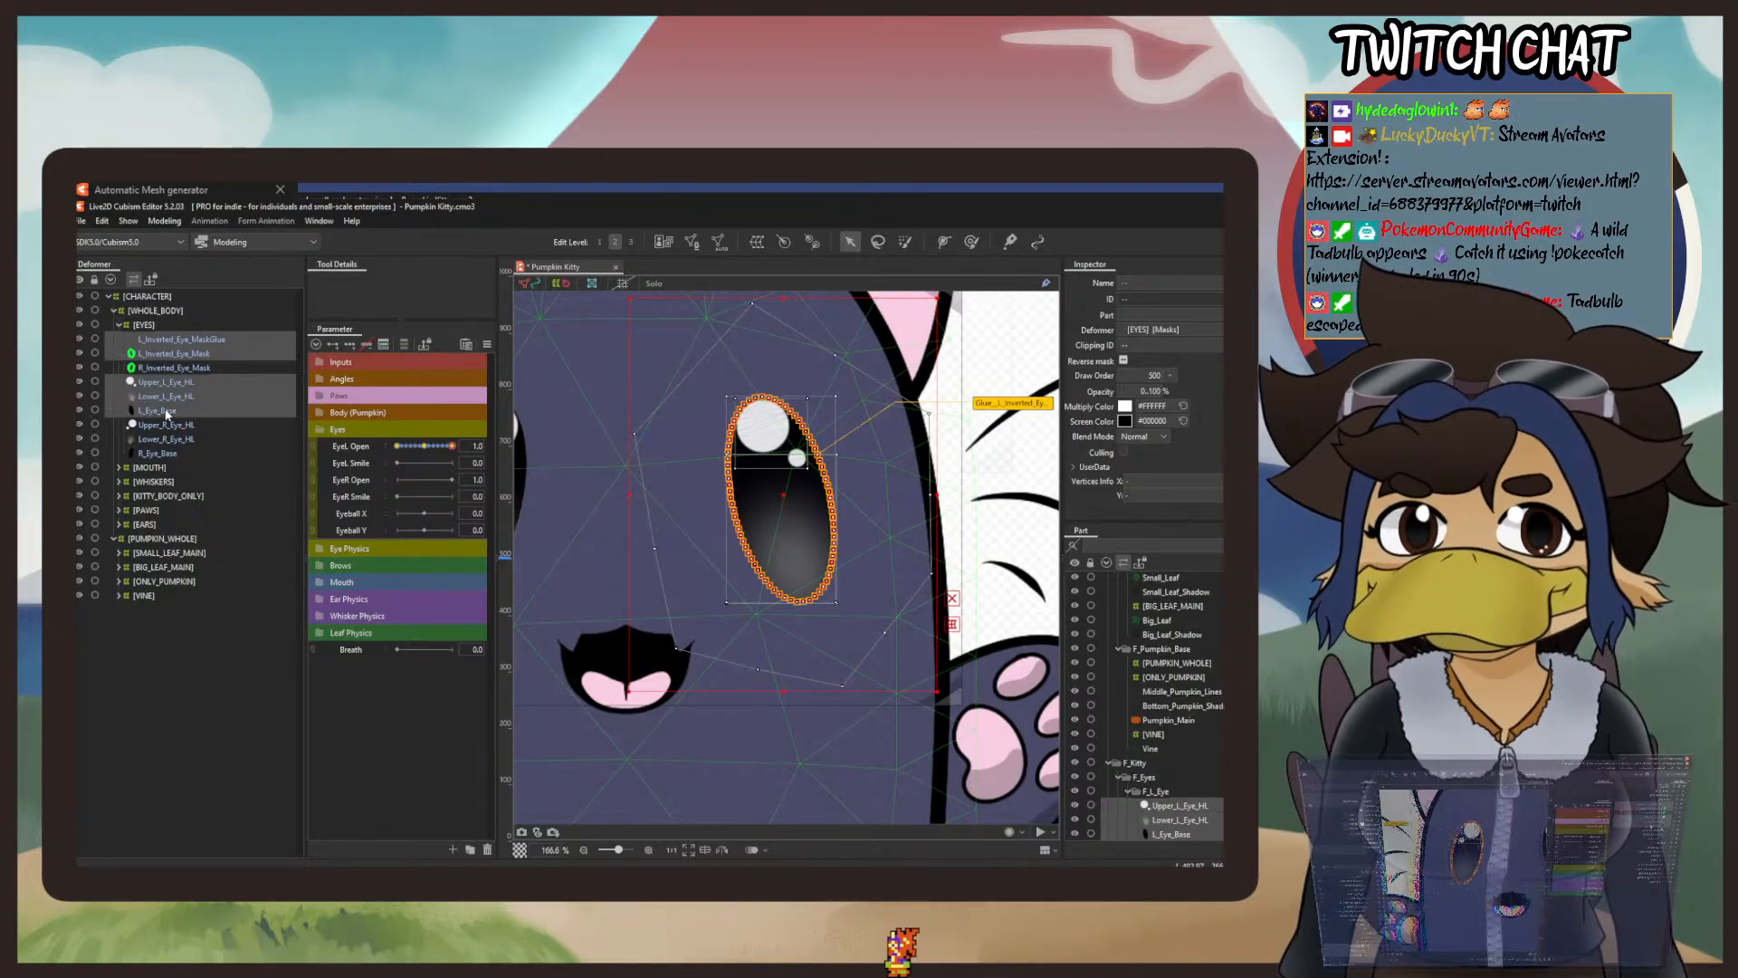
scroll(653, 519, down, 3)
drag(654, 518, 721, 541)
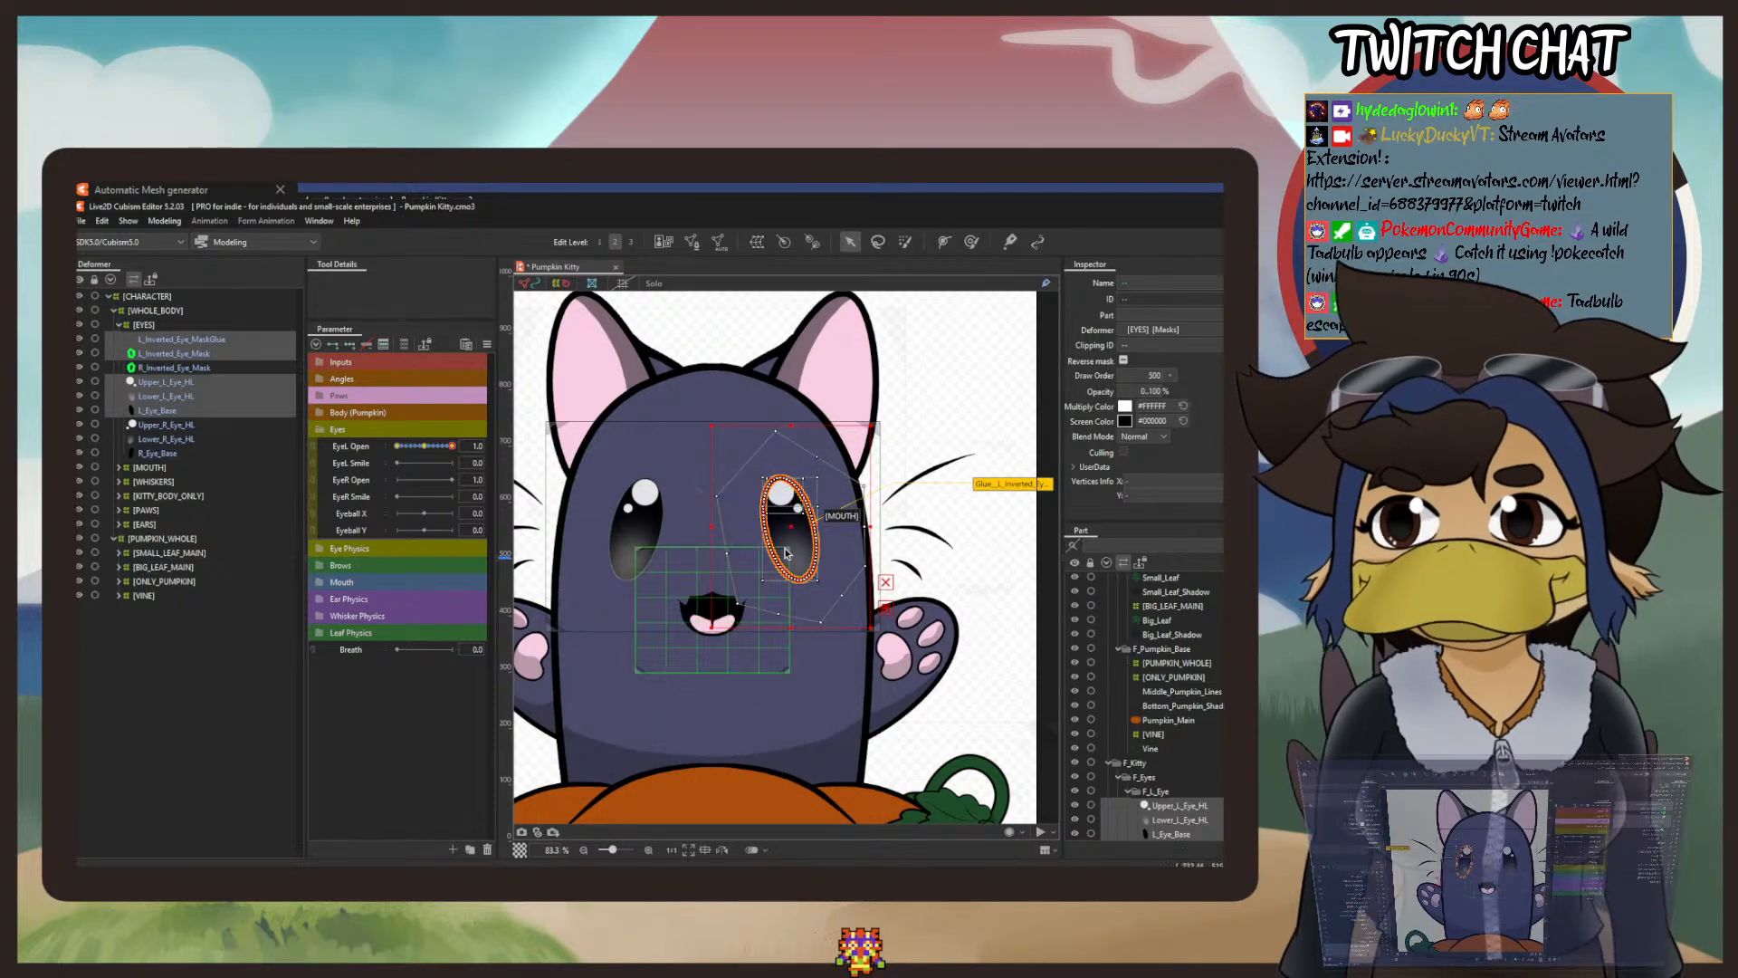
click(756, 240)
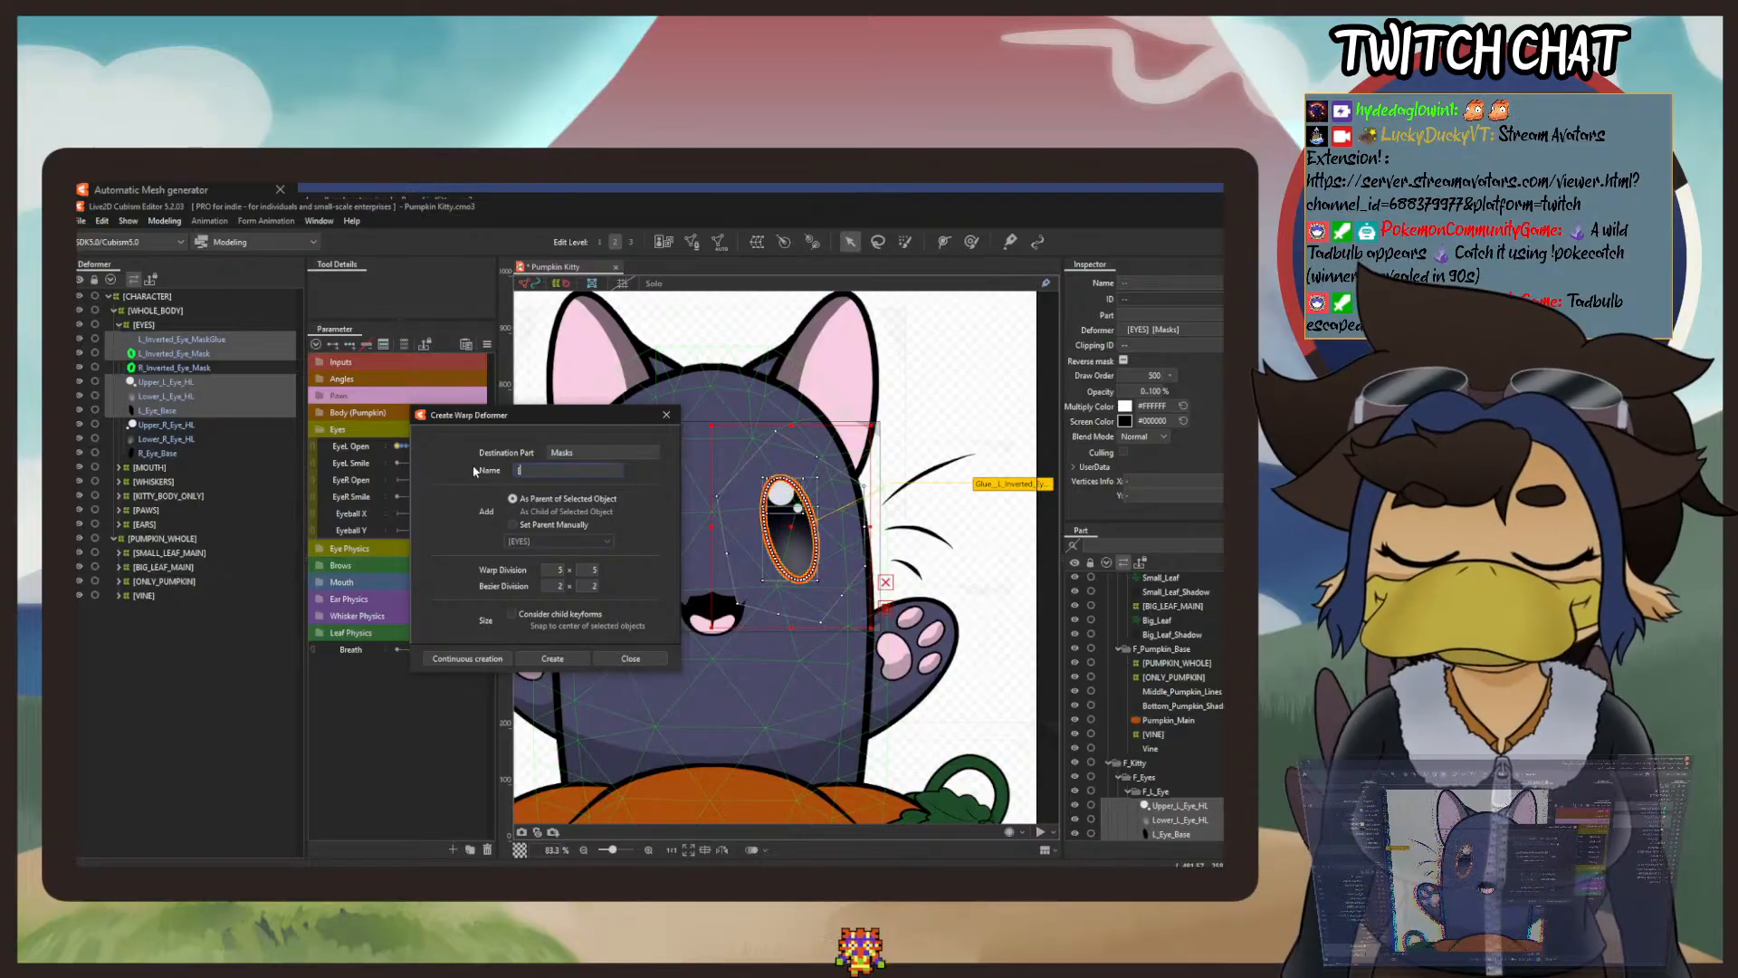
text([L_EYE)
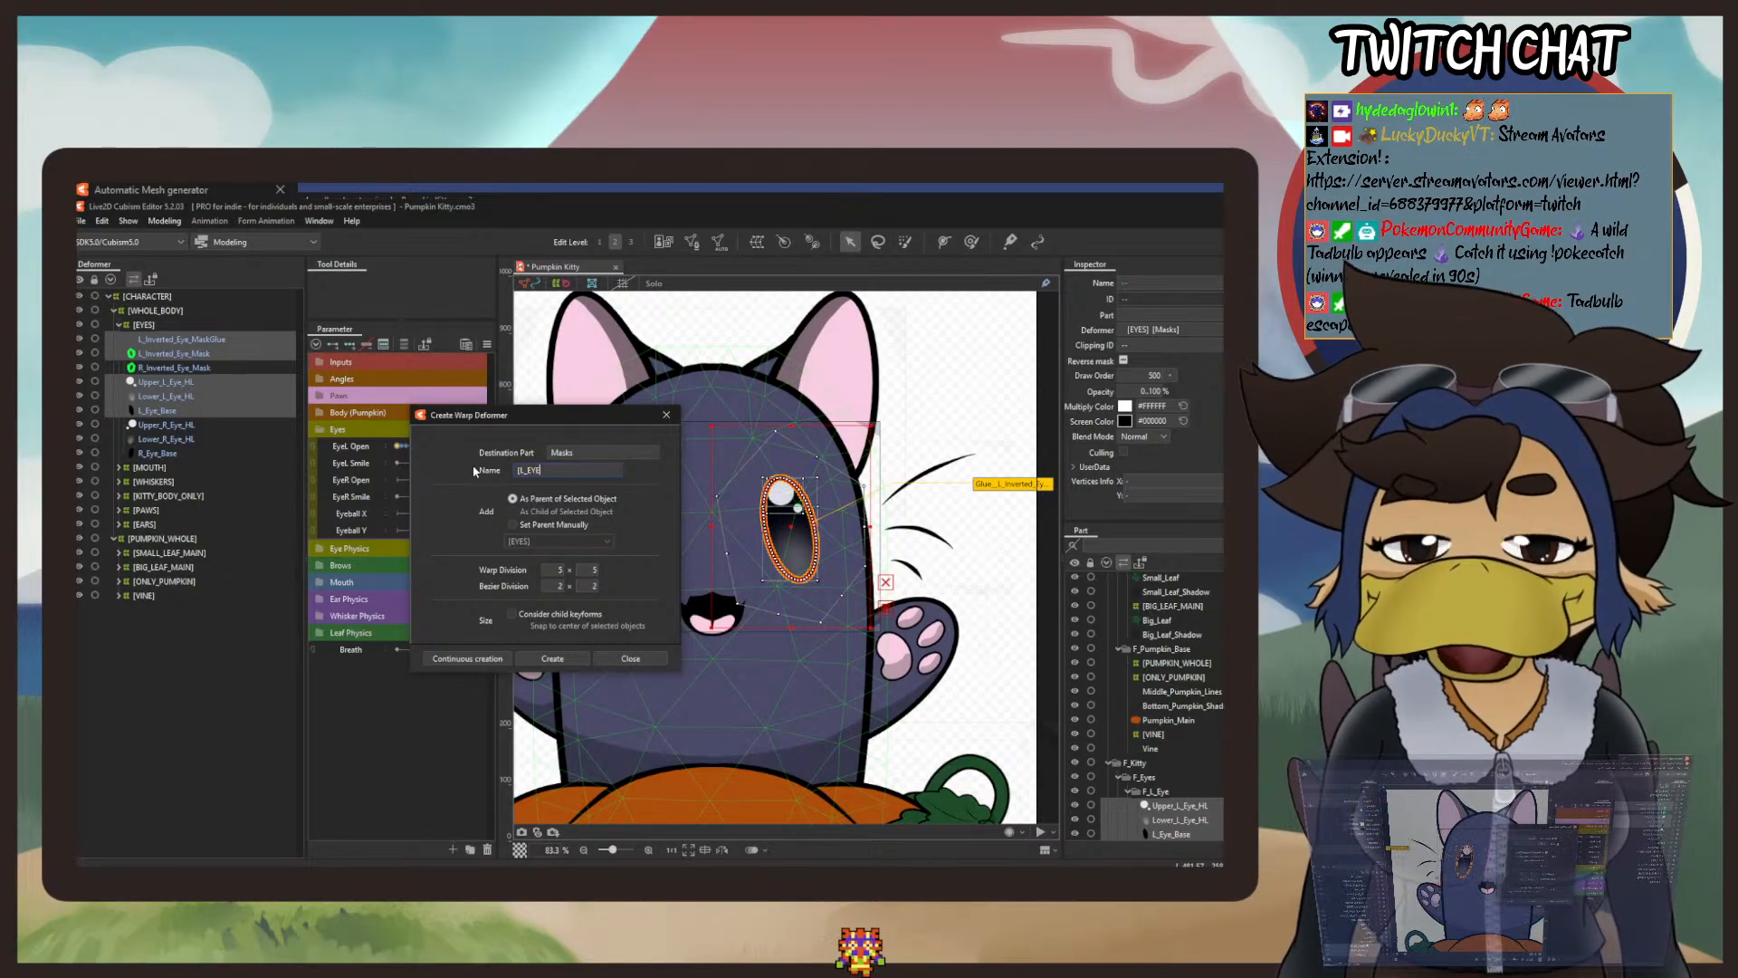
text(])
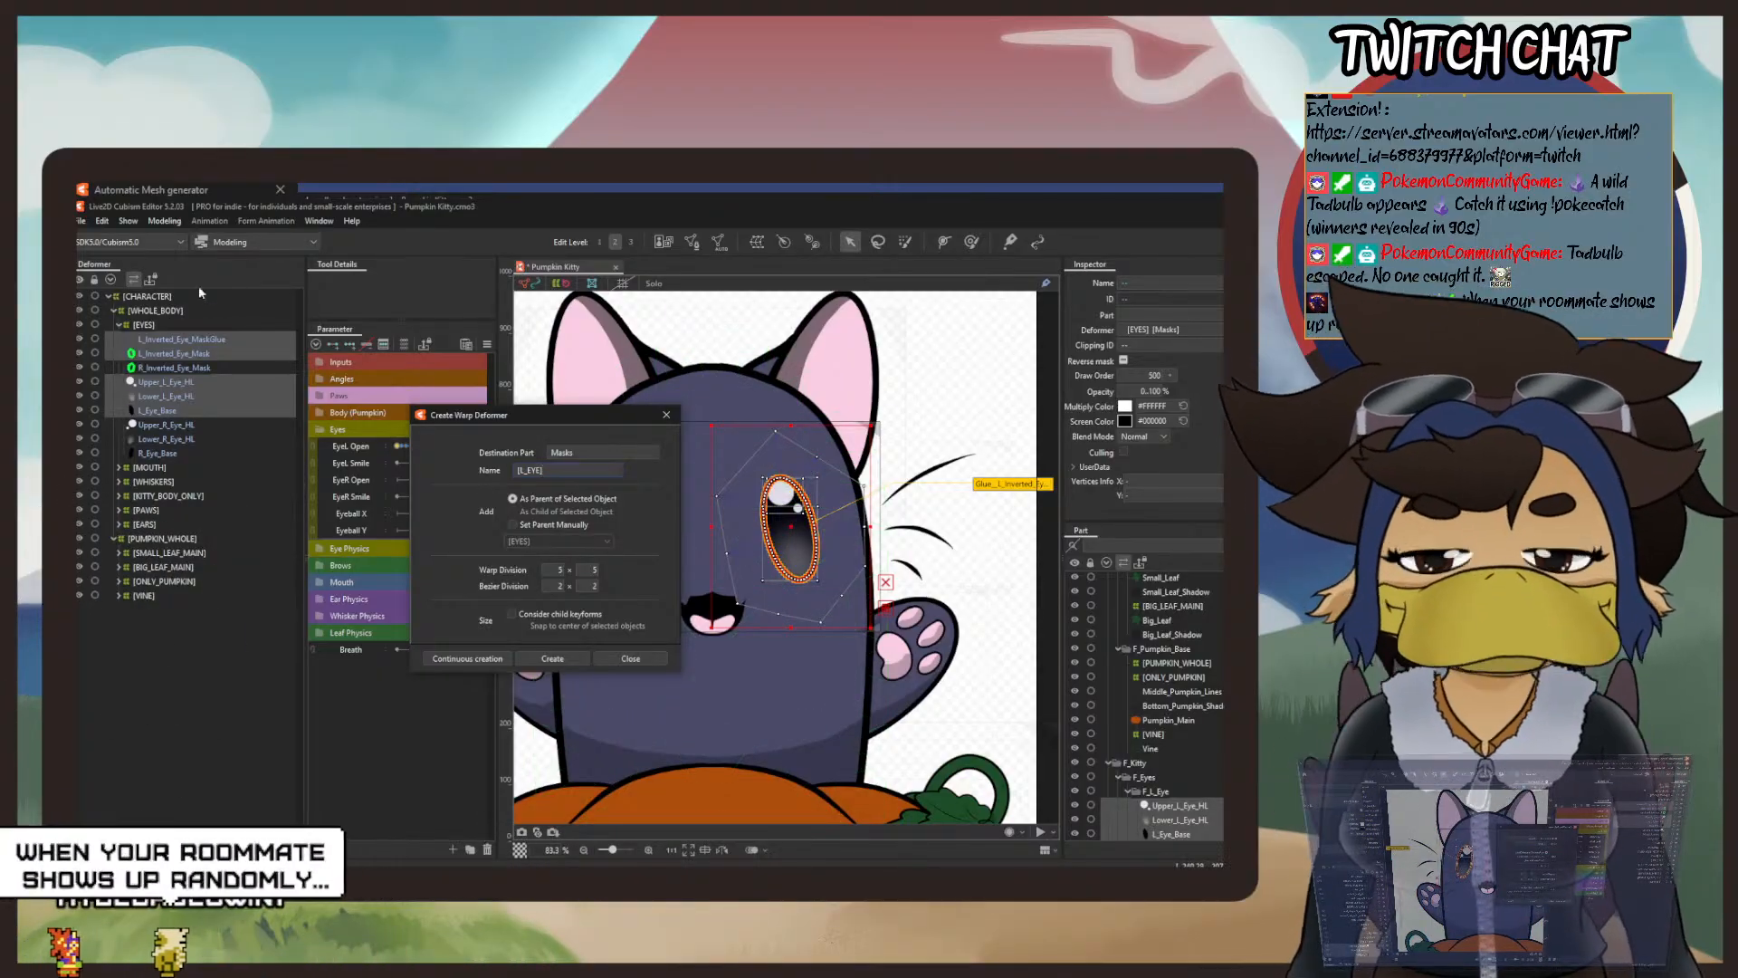
click(552, 659)
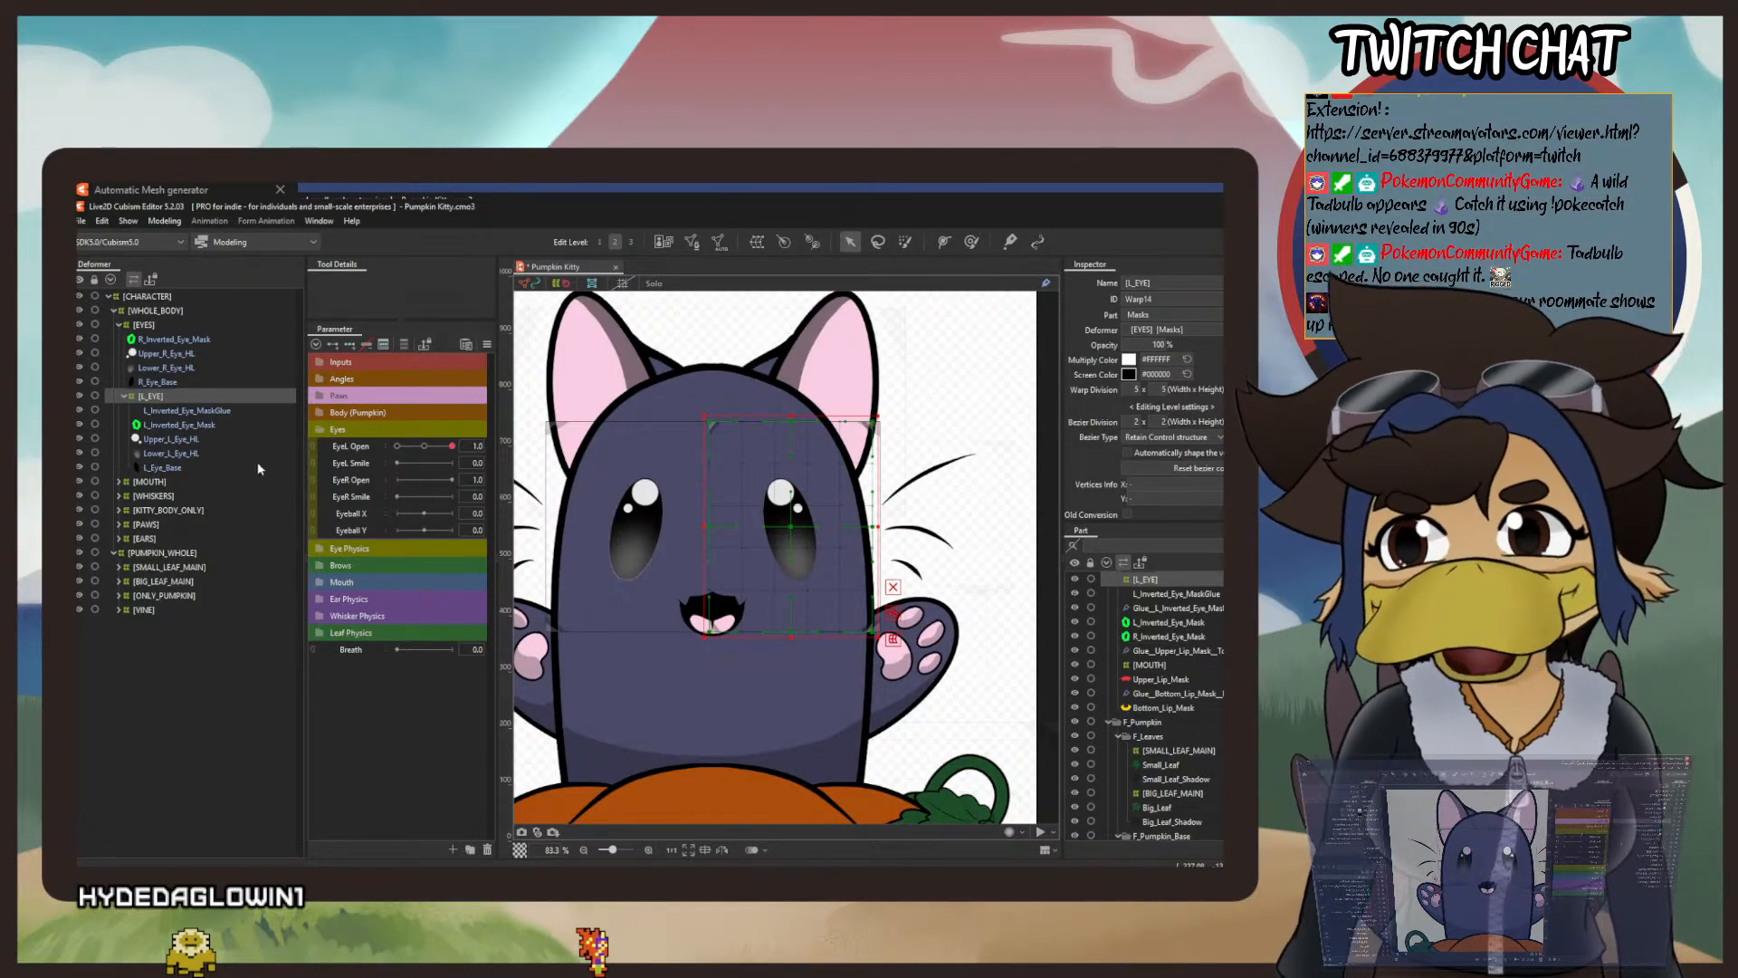
Create a warp deformer named [R_EYE] as parent of R_Inverted_Eye_Mask, Upper_R_Eye_HL, Lower_R_Eye_HL and R_Eye_Base.
click(159, 381)
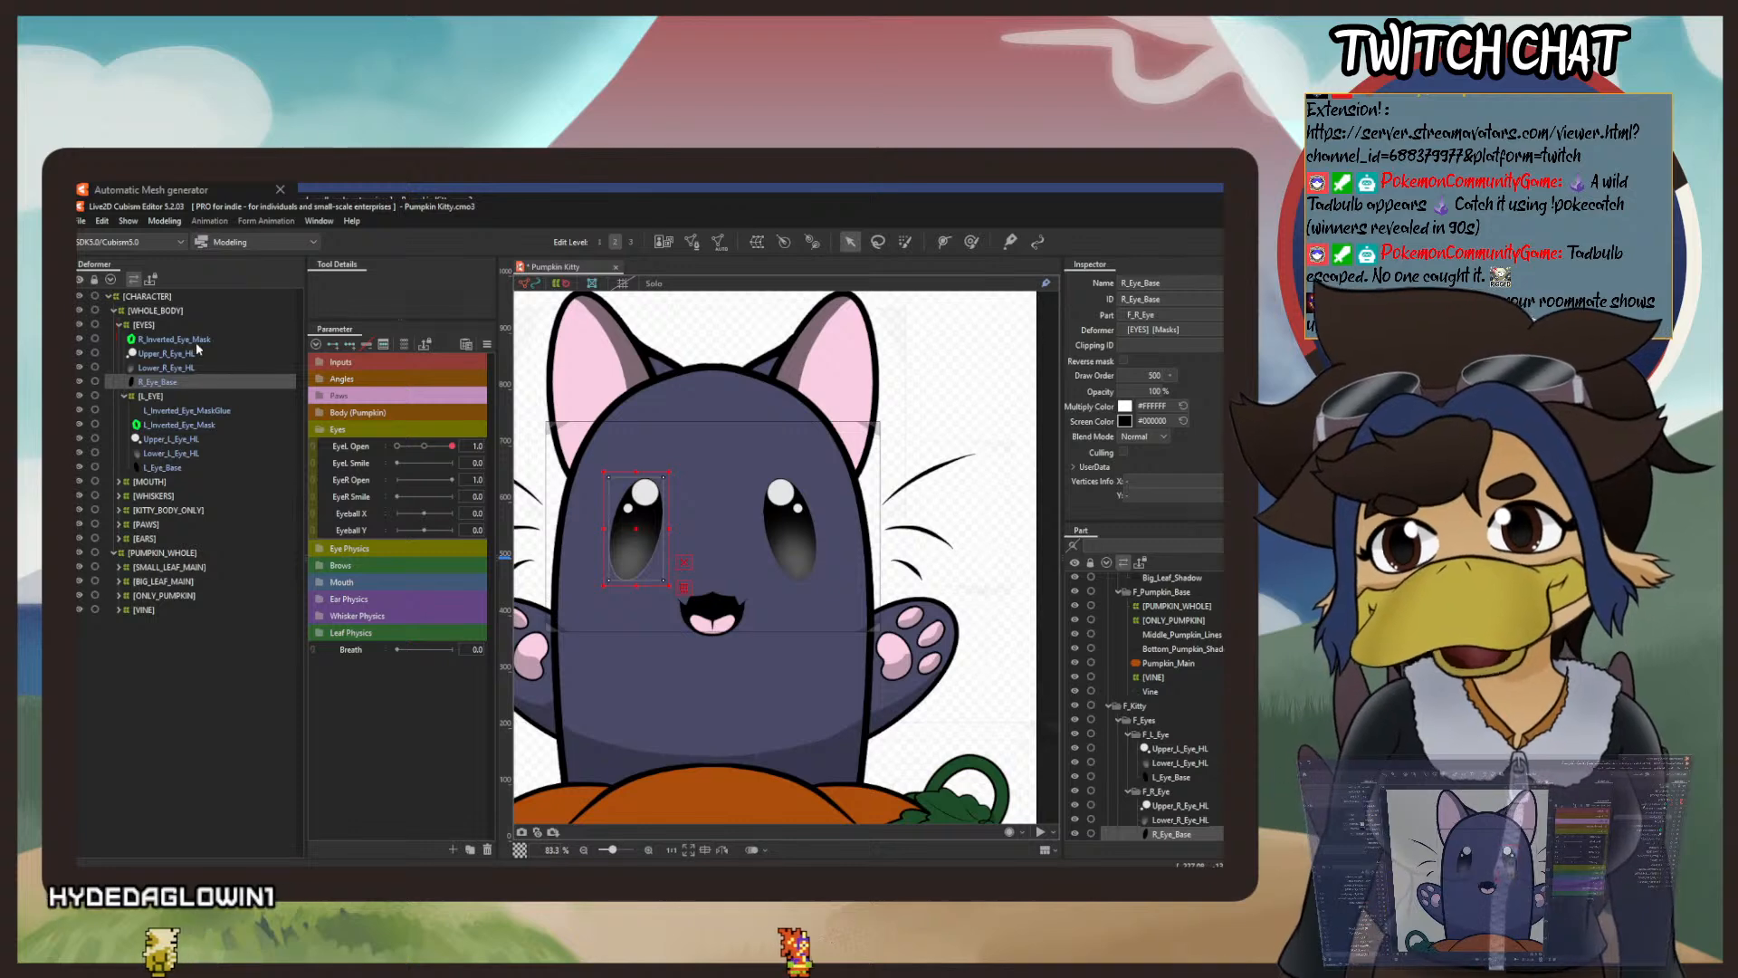
shift+click(192, 341)
click(757, 242)
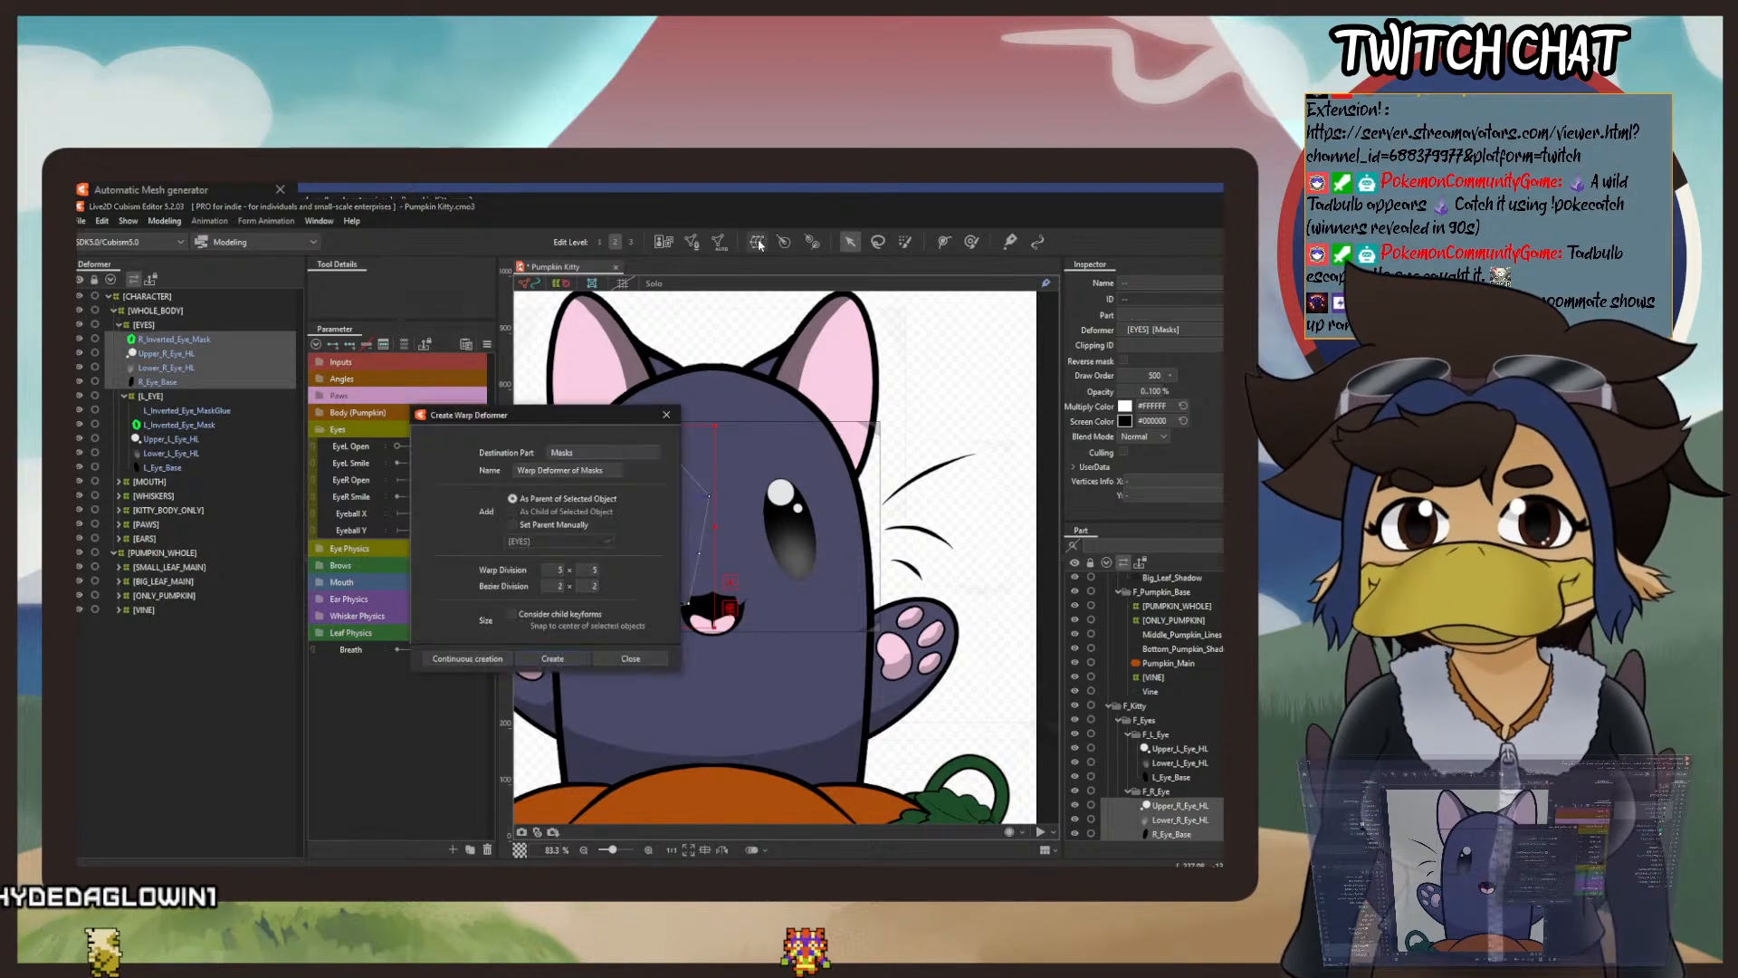
drag(610, 473, 442, 472)
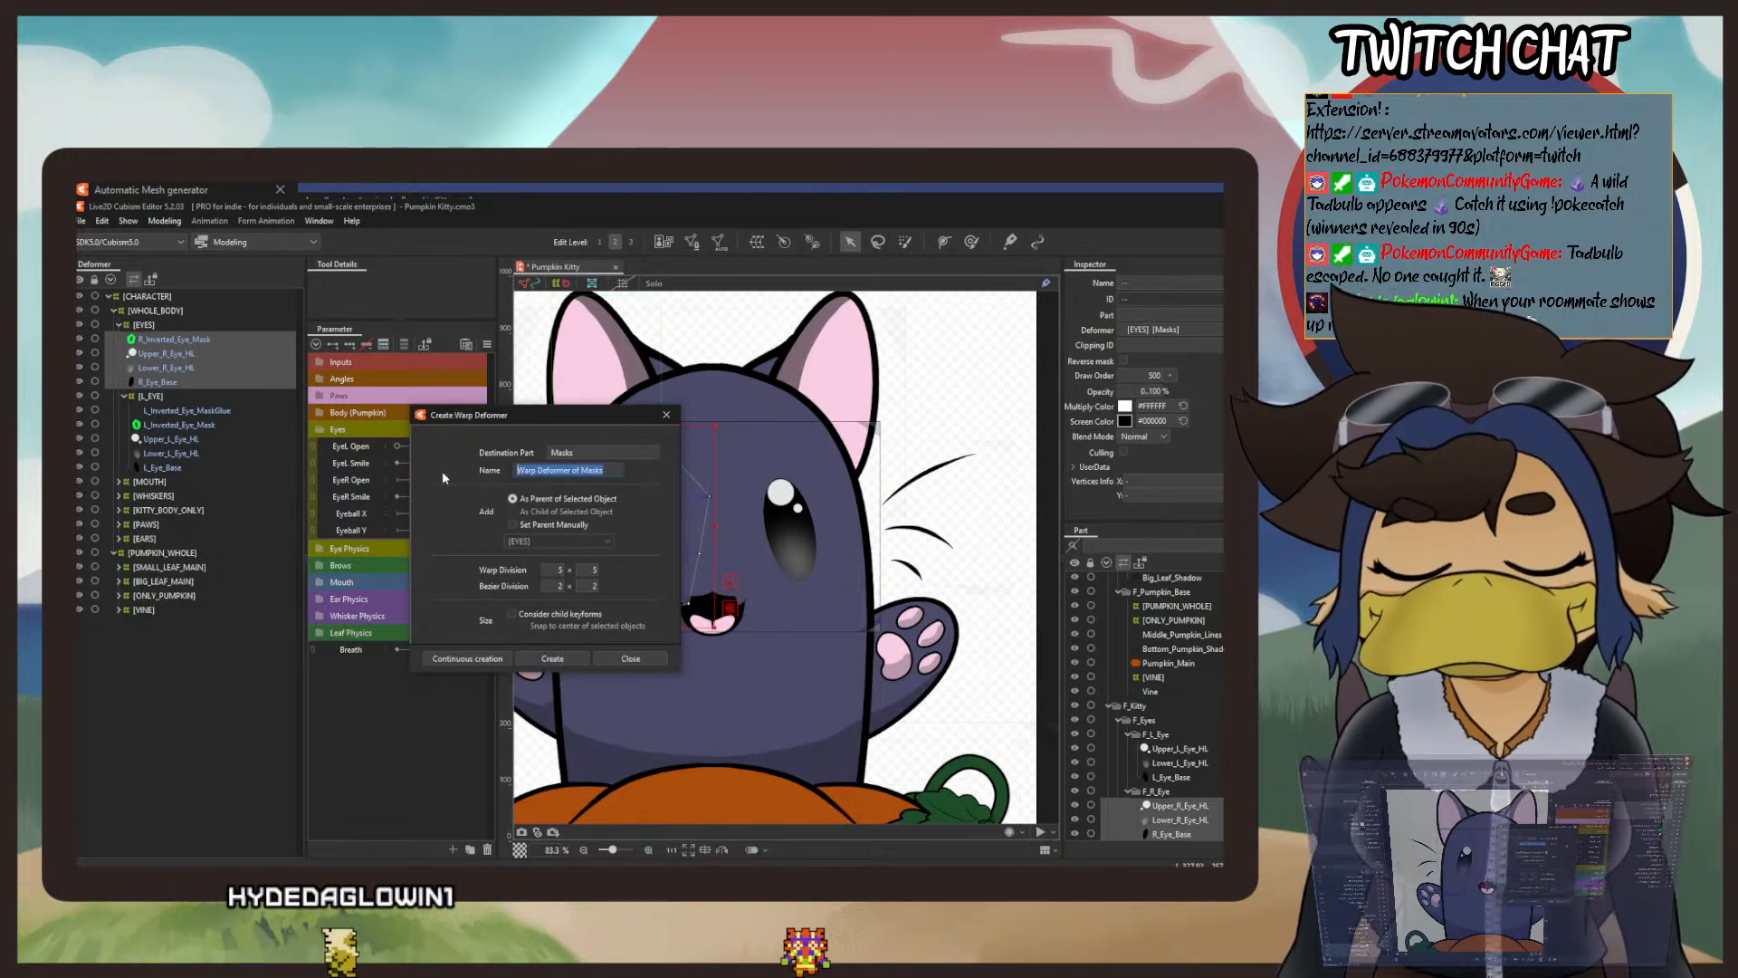
text([R_)
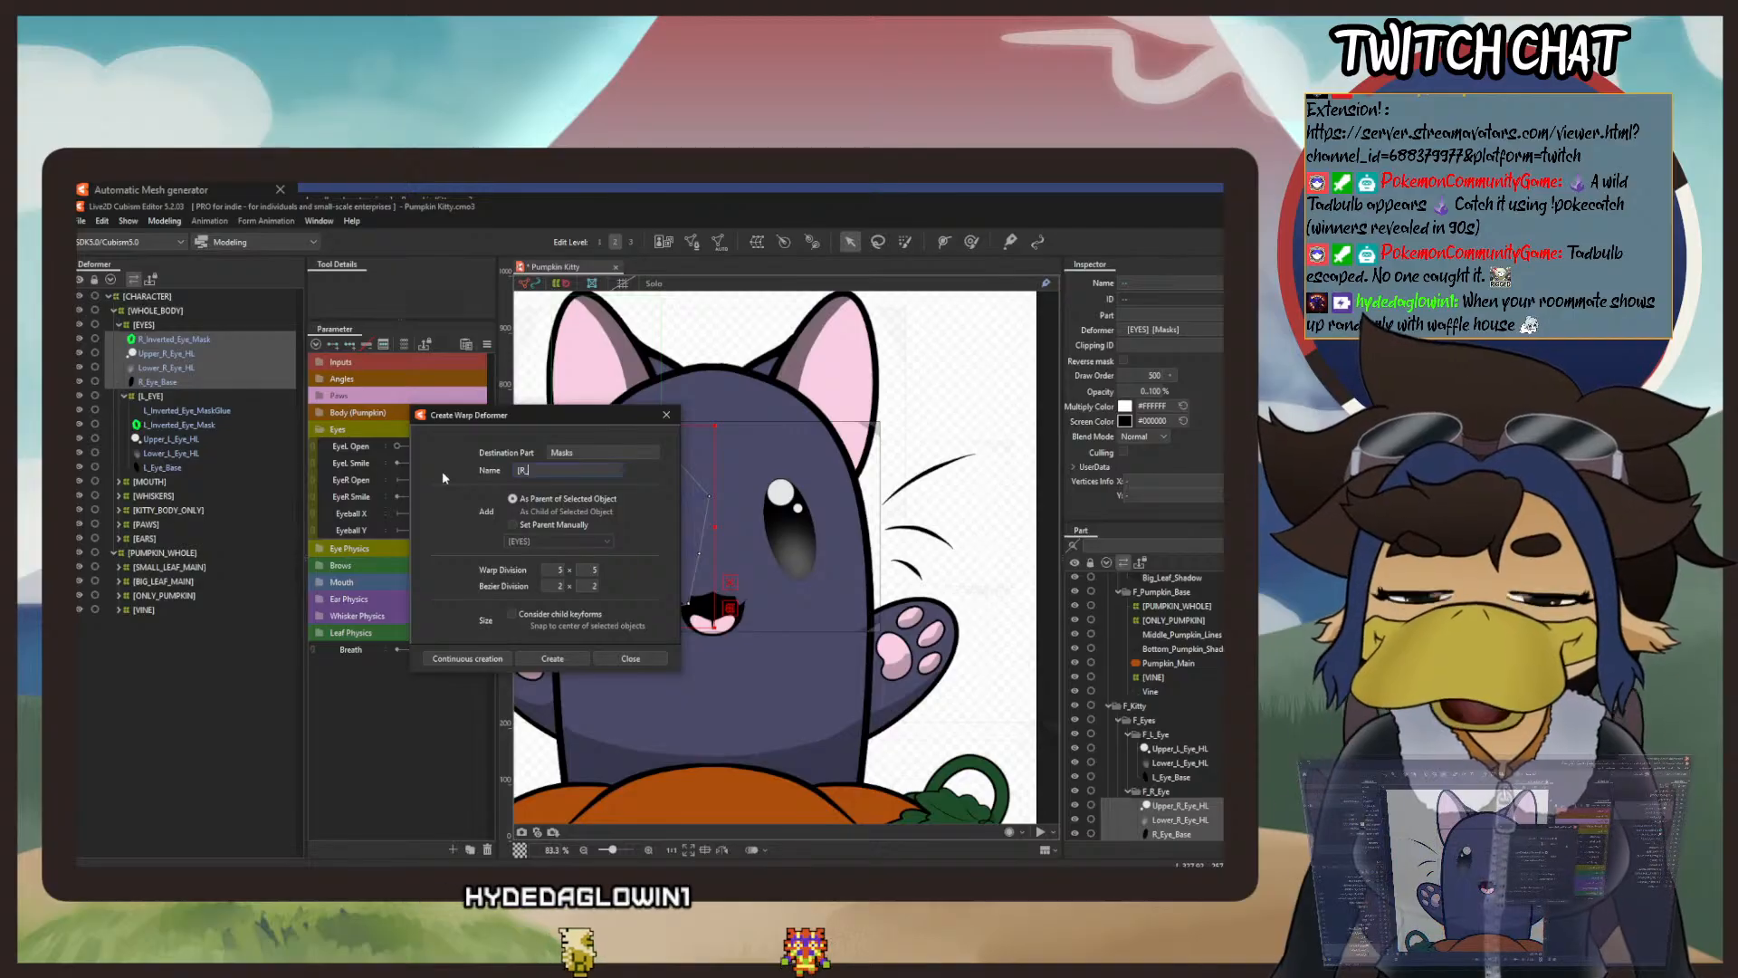
text(EYE)
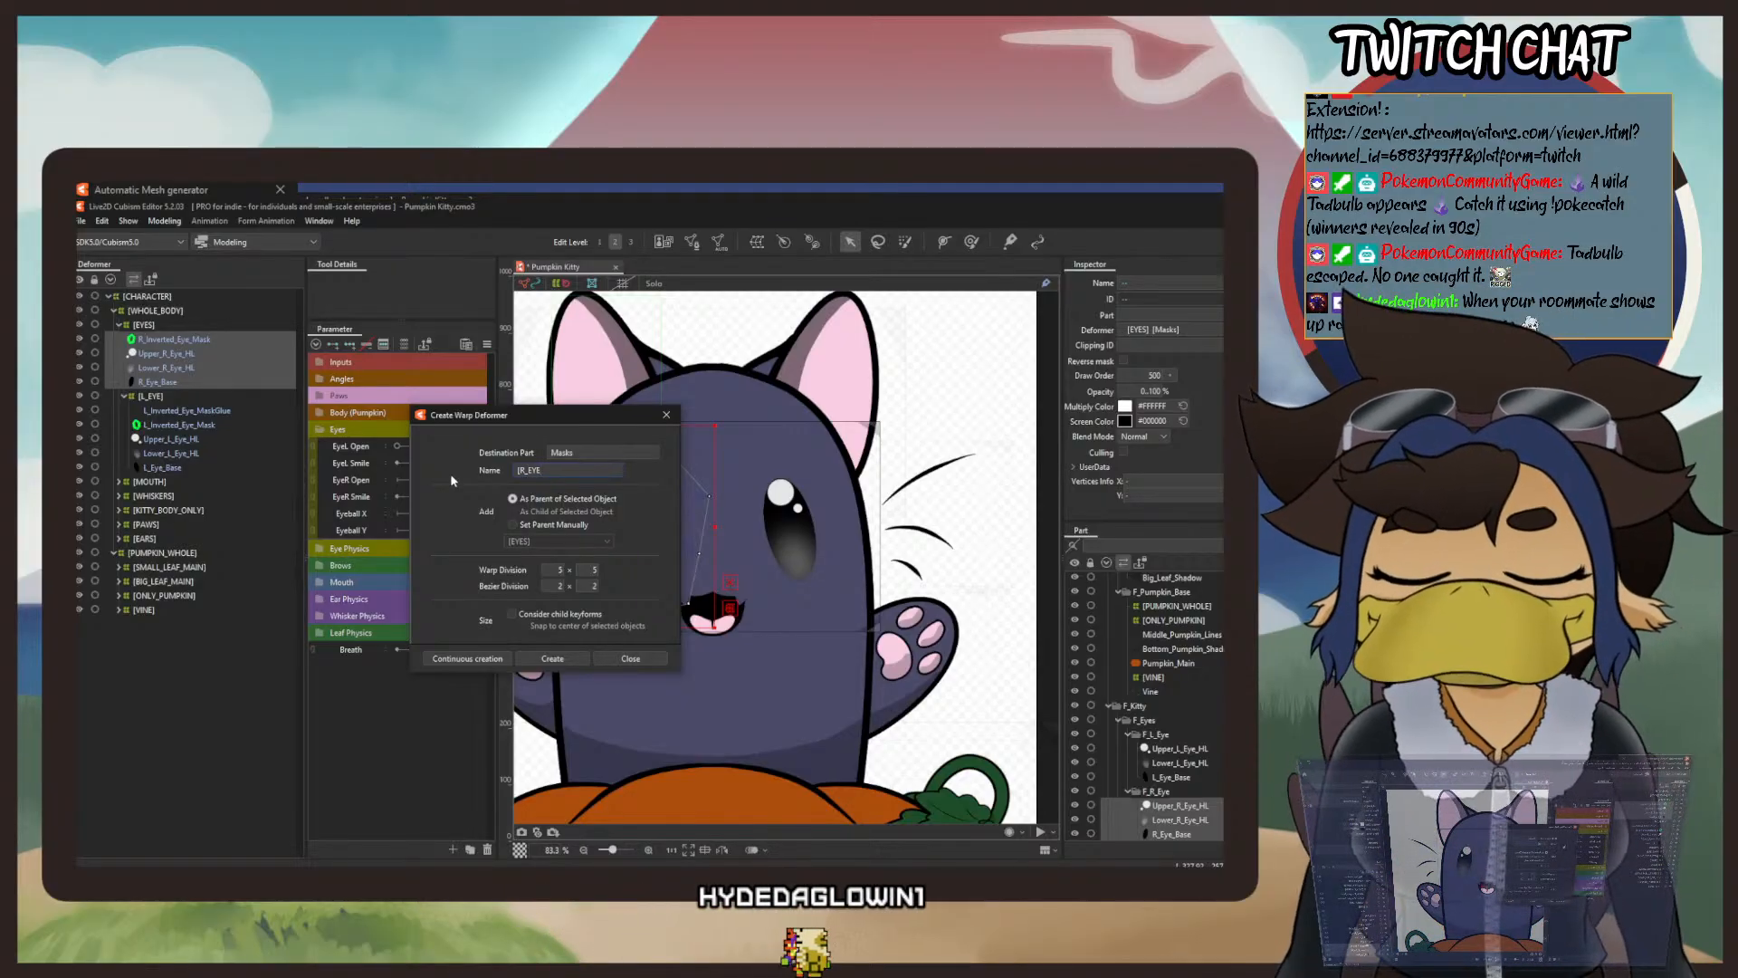
text(])
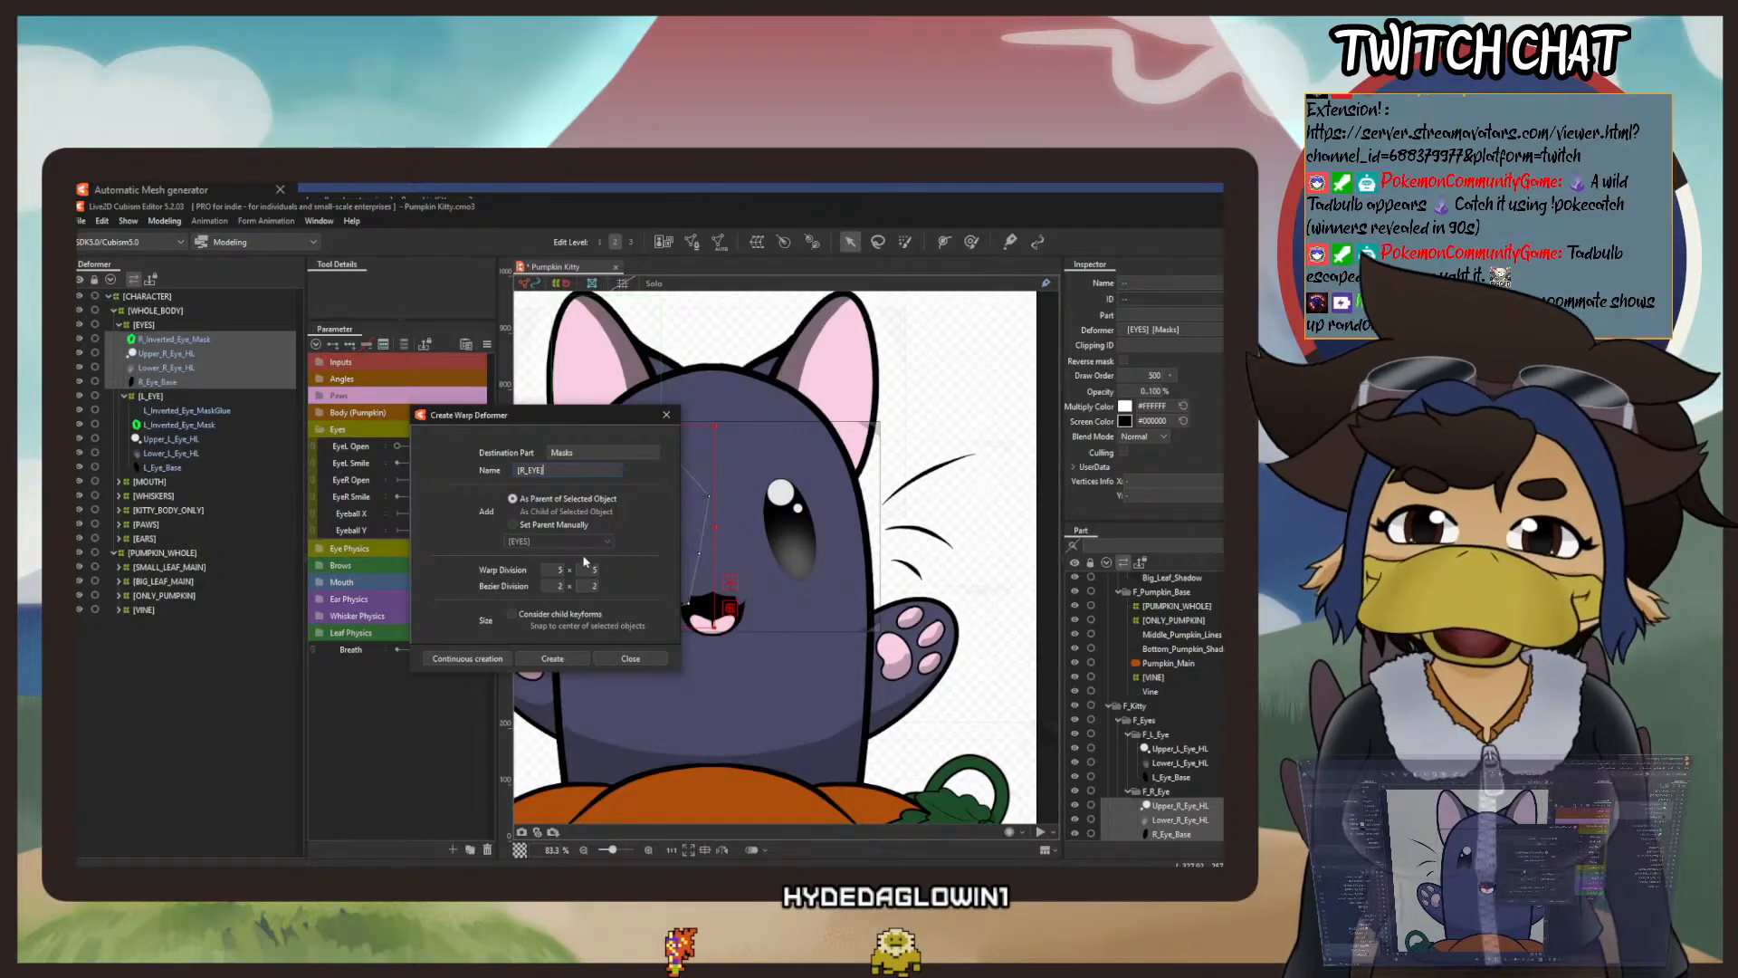
click(554, 659)
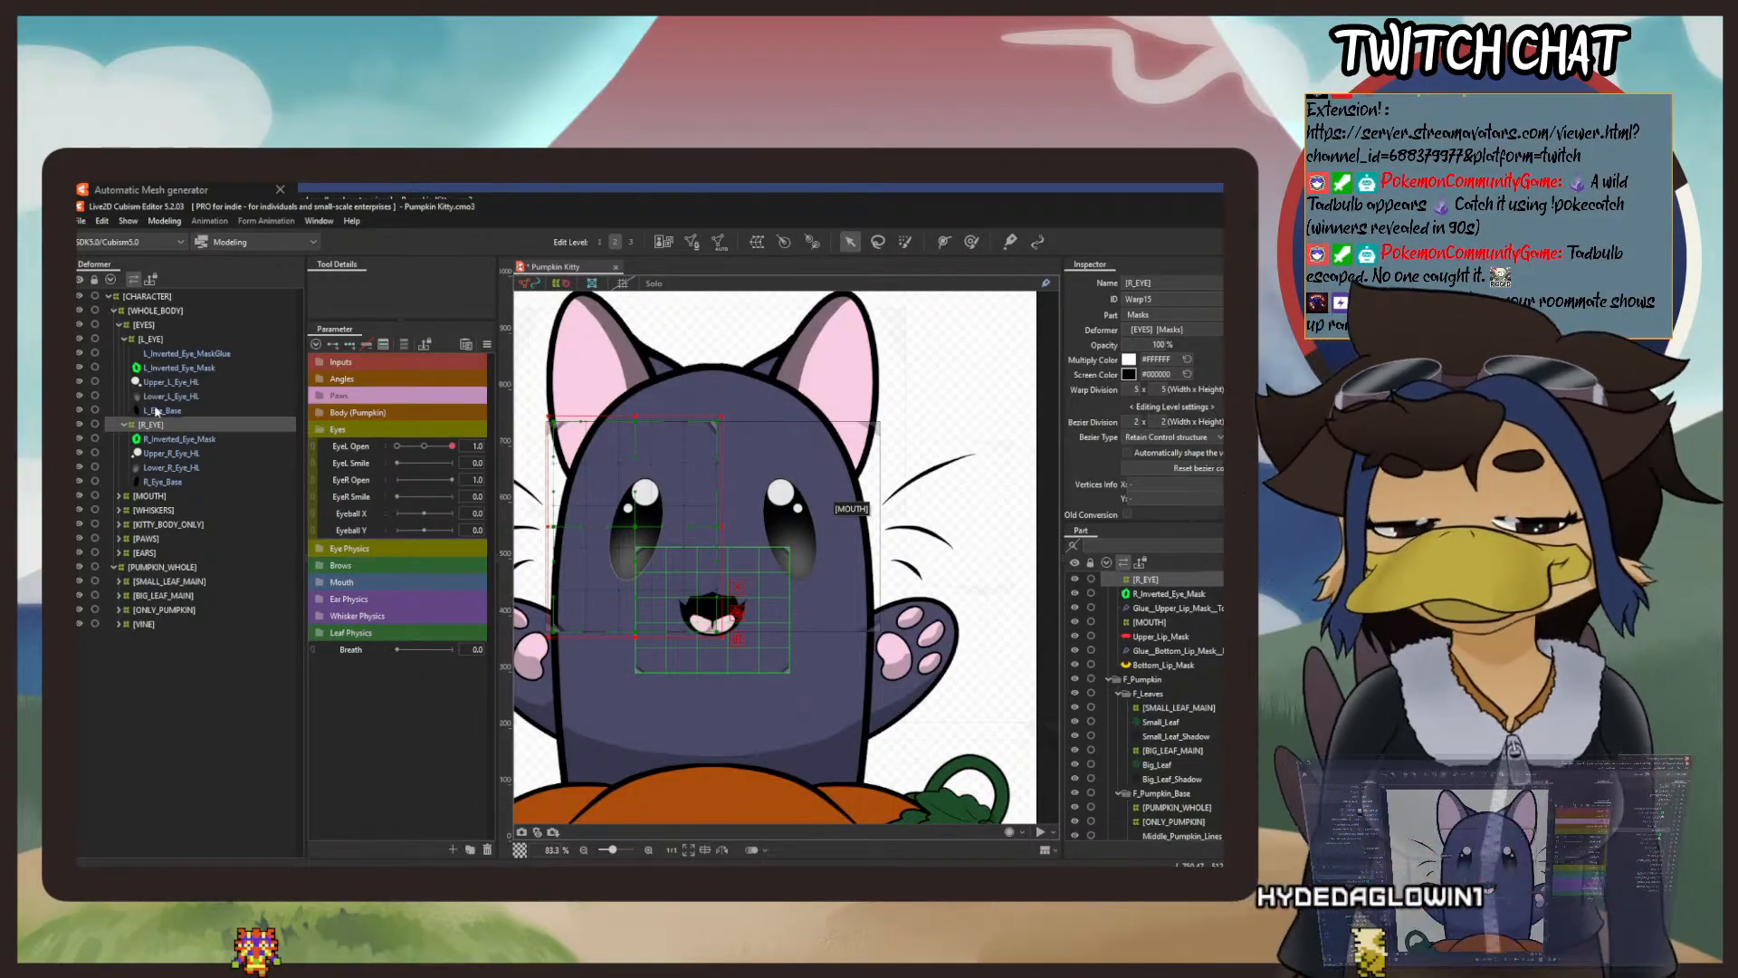
Collapse the [L_EYE] and [R_EYE] deformers in the hierarchy and save the model.
click(127, 341)
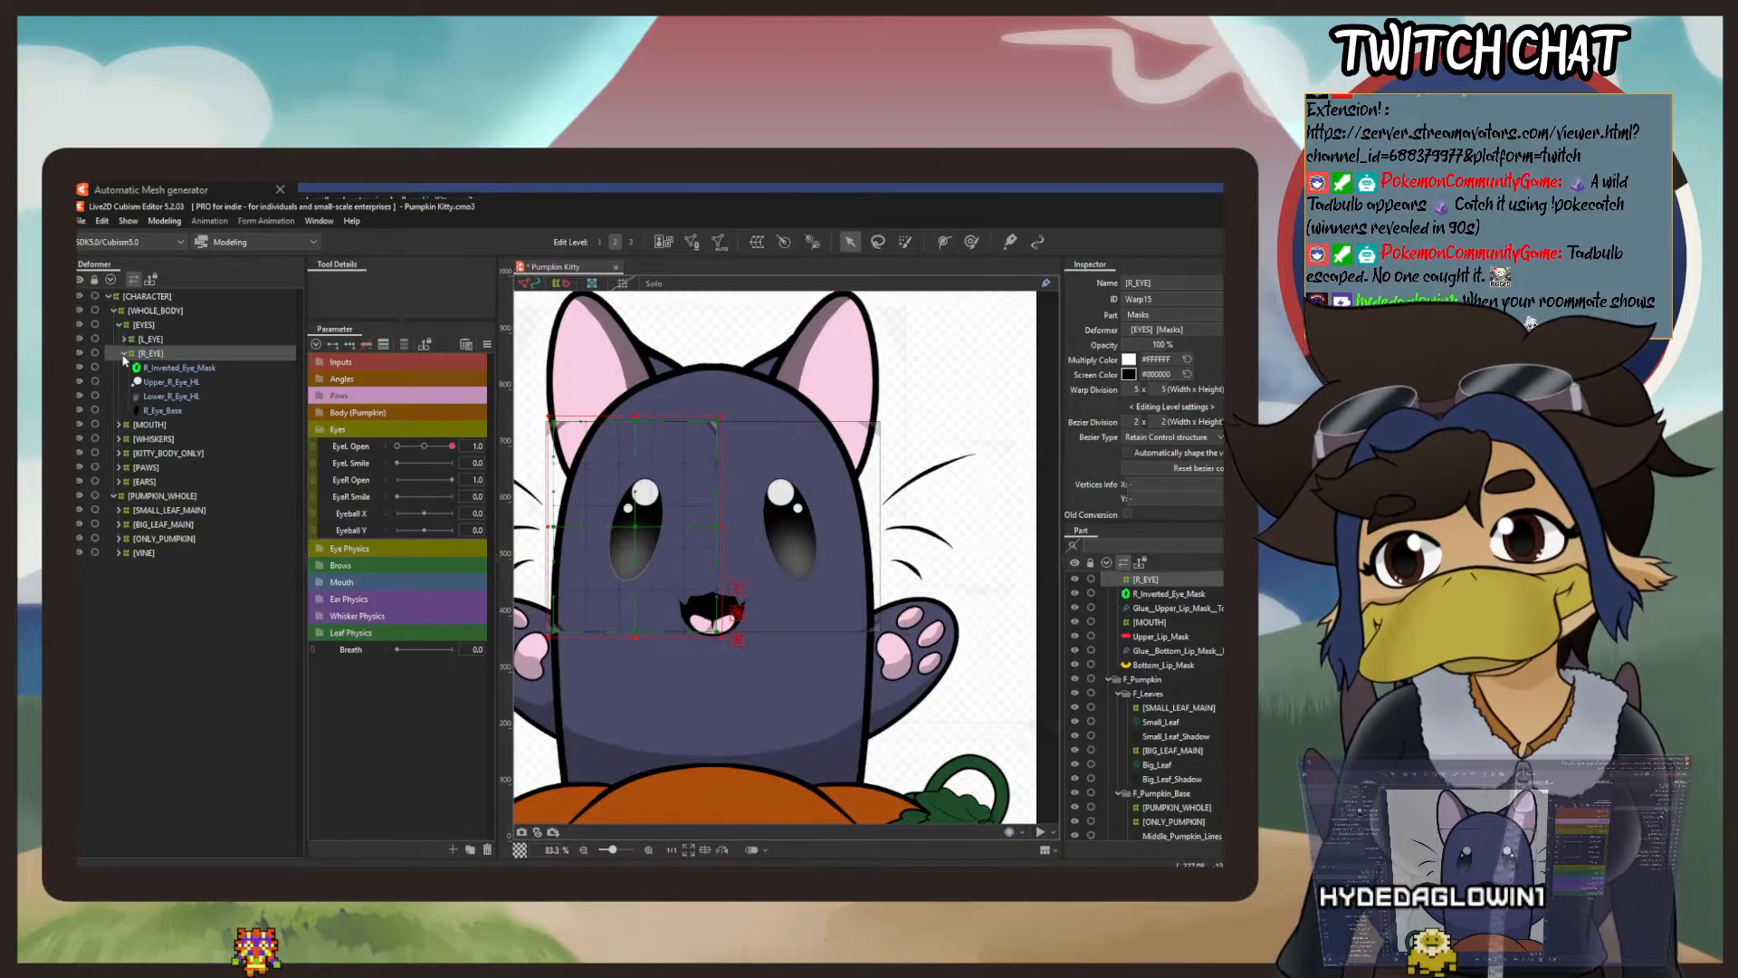
click(125, 354)
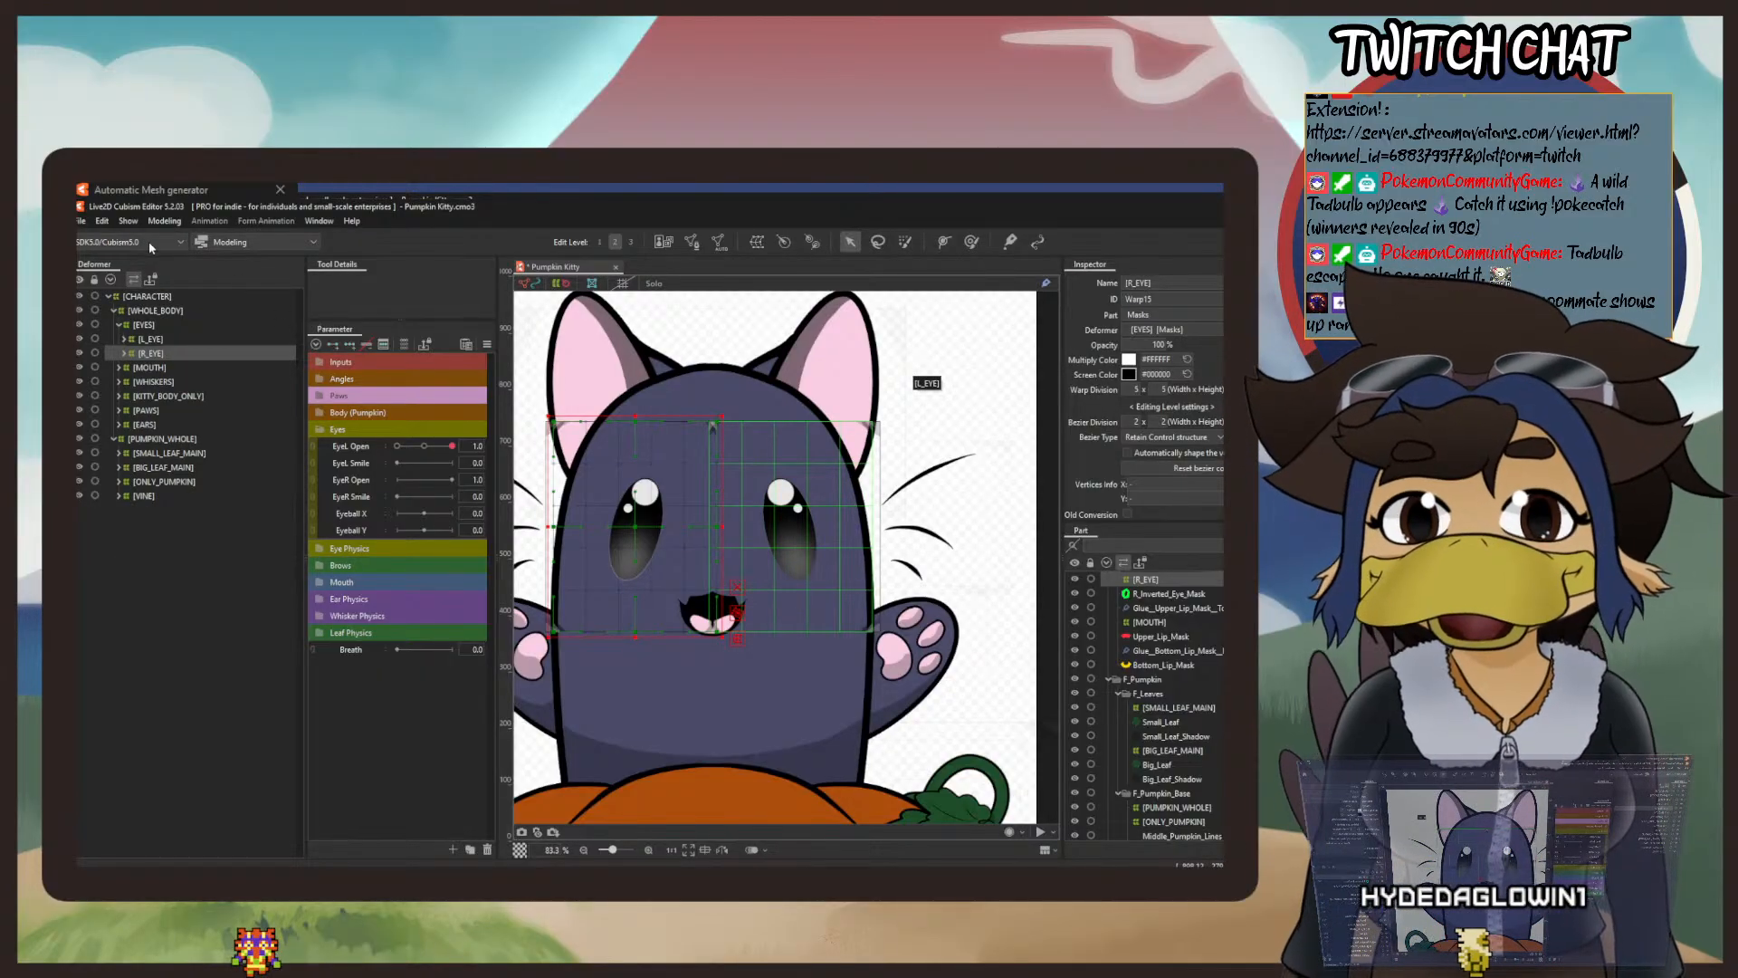
click(79, 223)
click(148, 331)
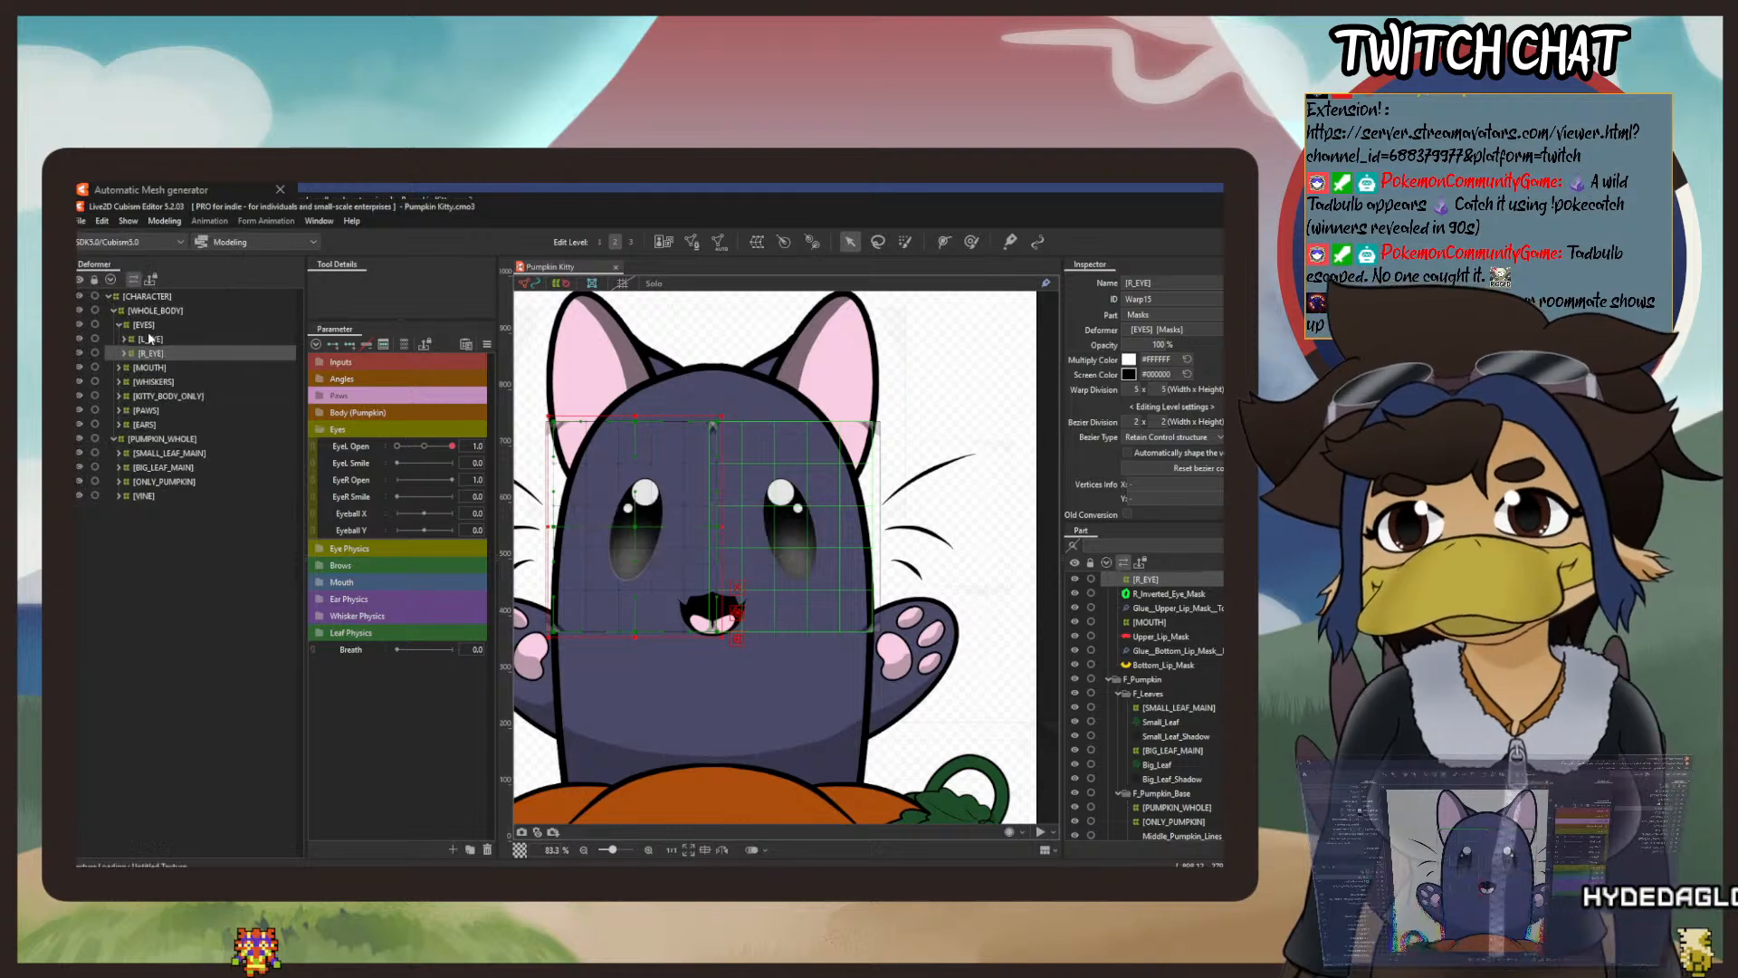
Select the top-level [CHARACTER] deformer and collapse [WHOLE_BODY] in the deformer hierarchy.
scroll(782, 599, down, 2)
drag(748, 682, 716, 416)
scroll(677, 481, down, 2)
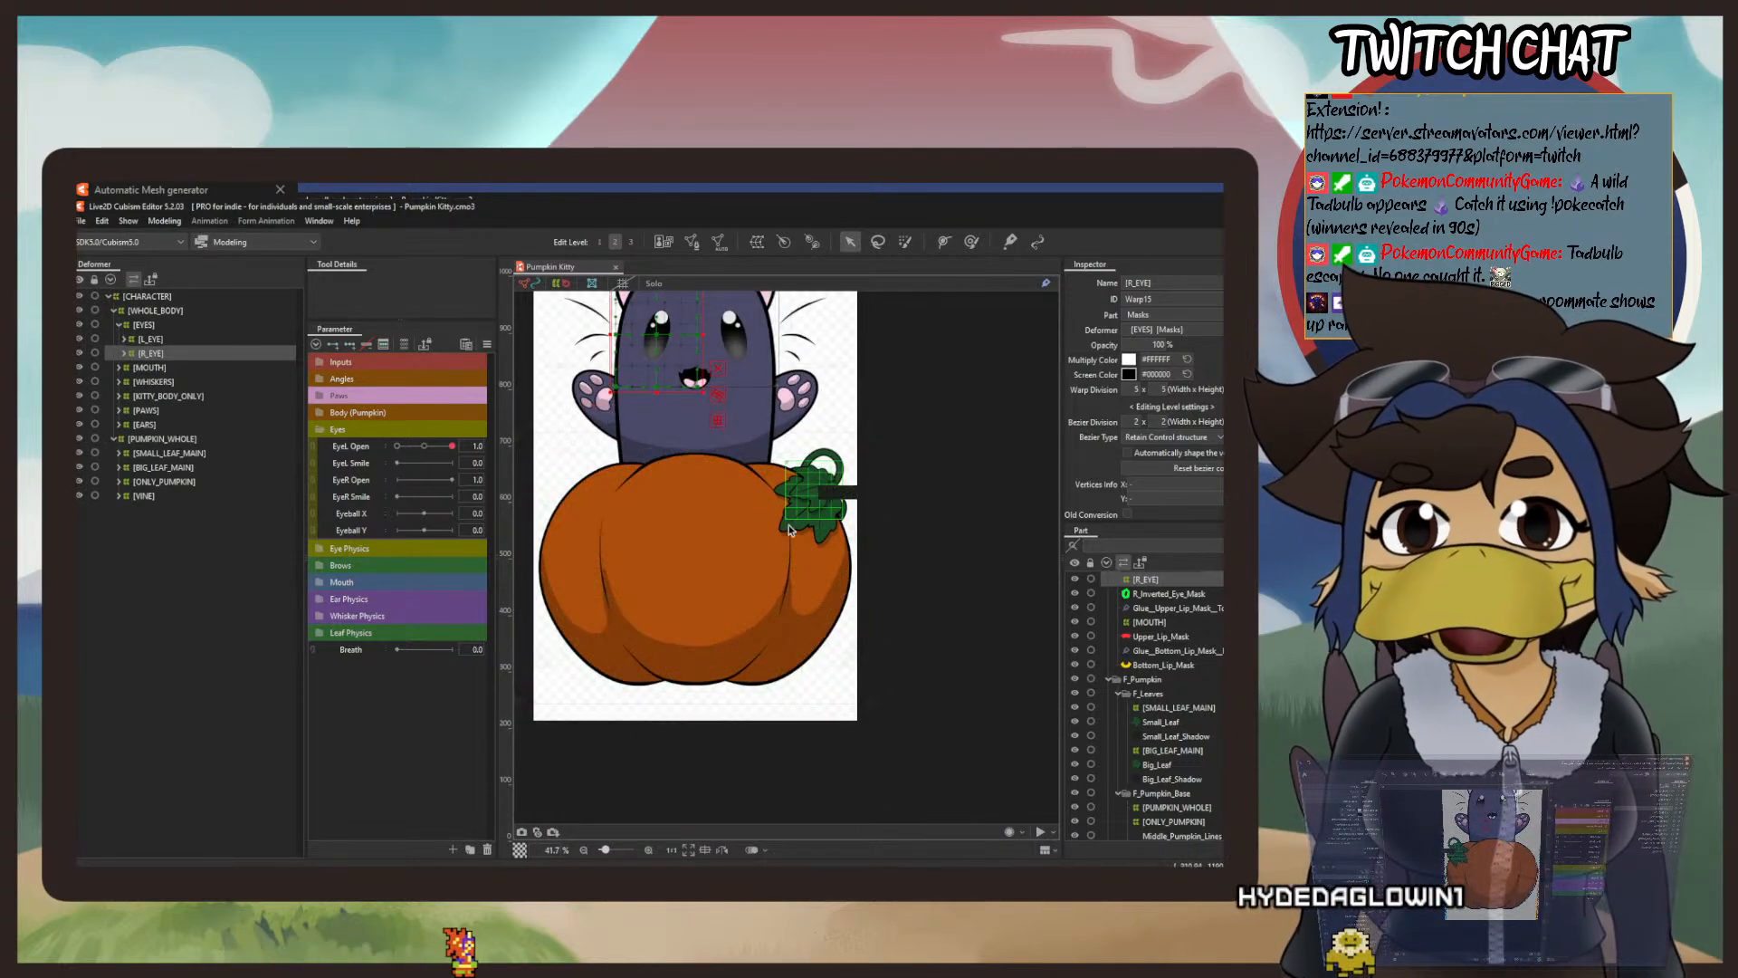
drag(967, 513, 990, 634)
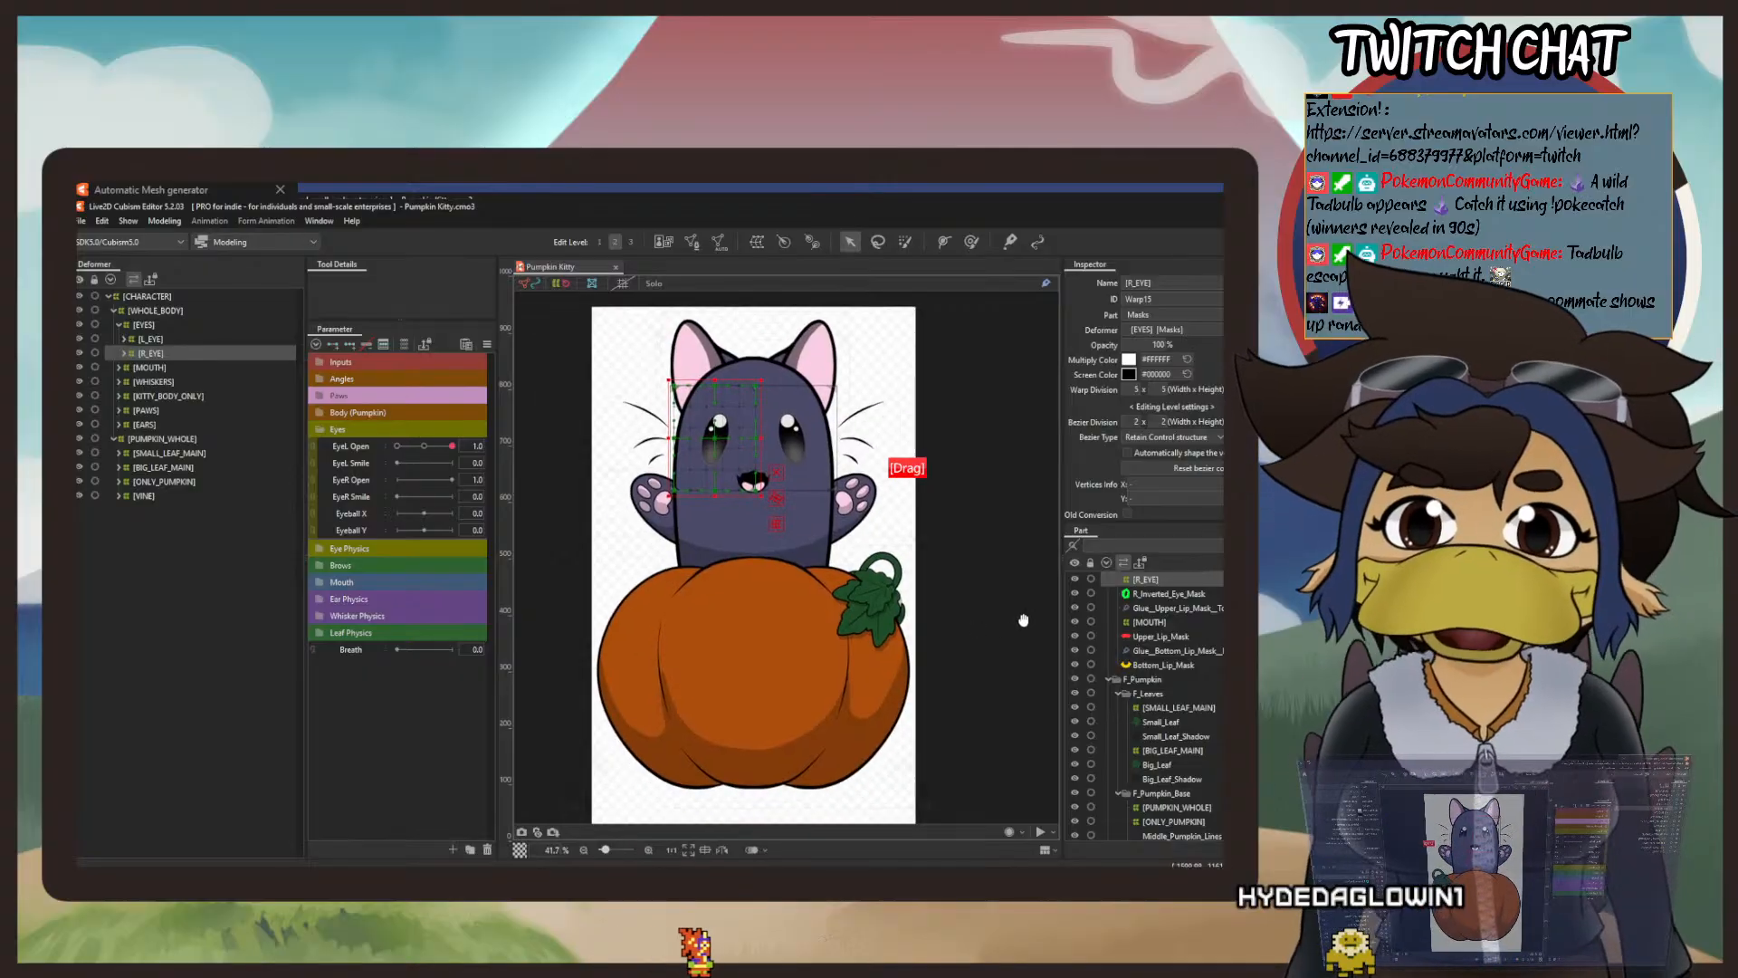
click(154, 311)
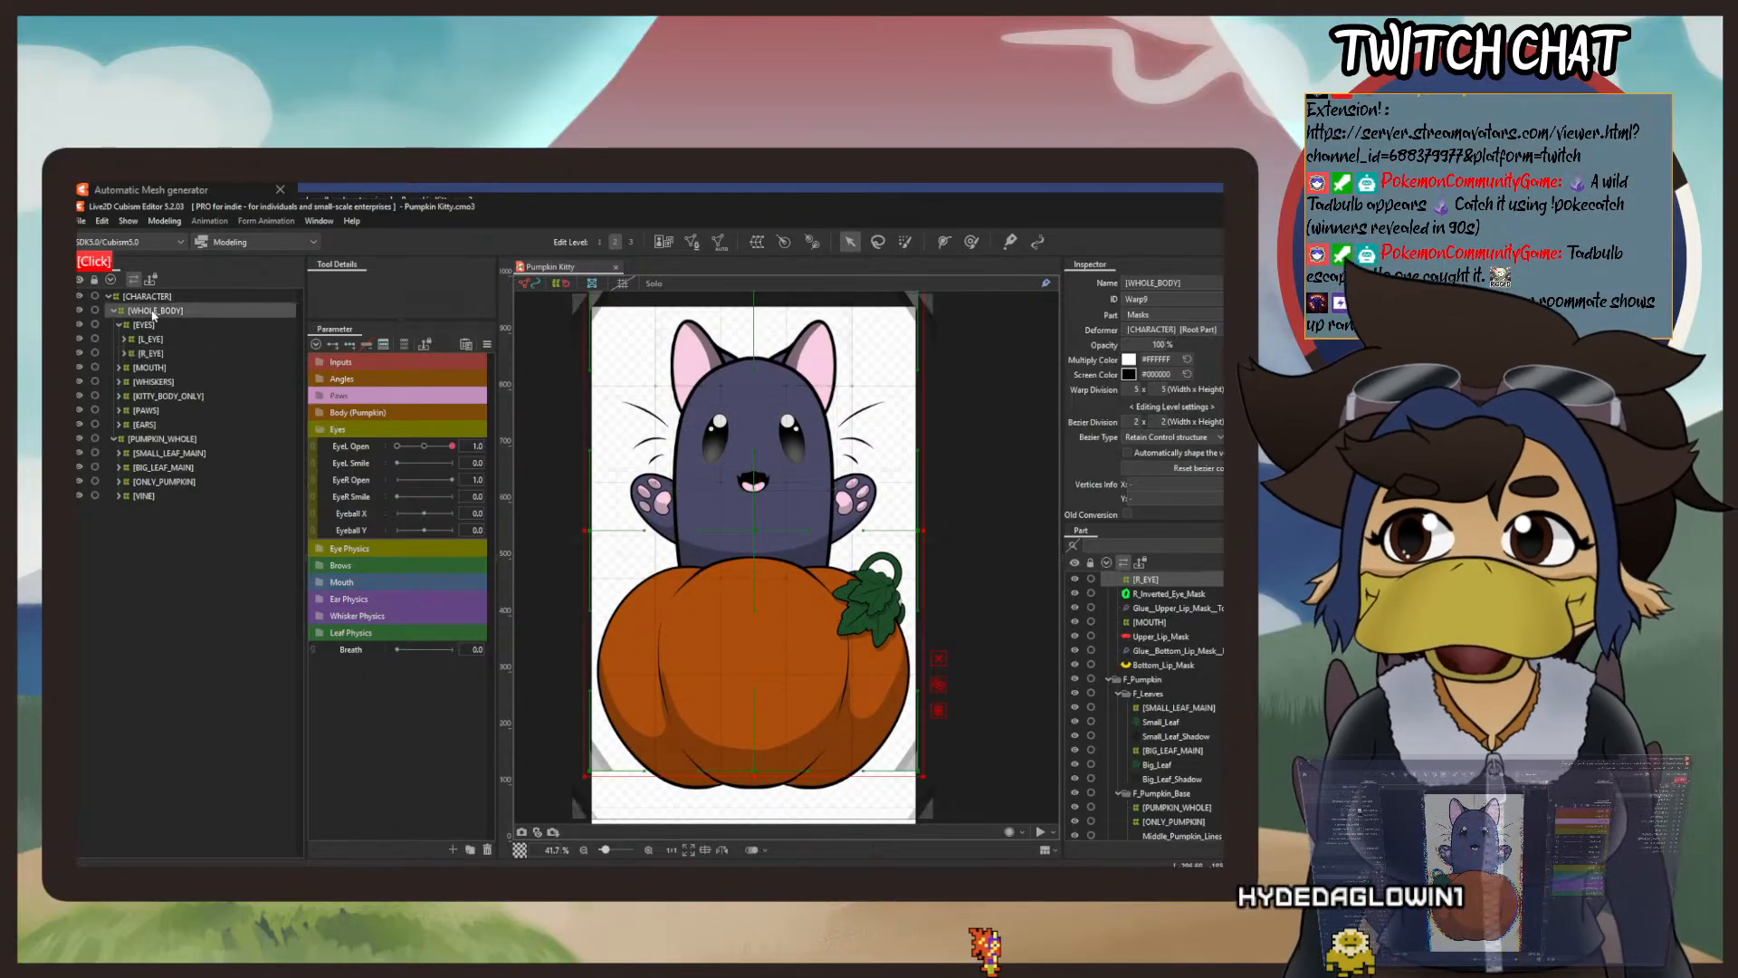
click(149, 297)
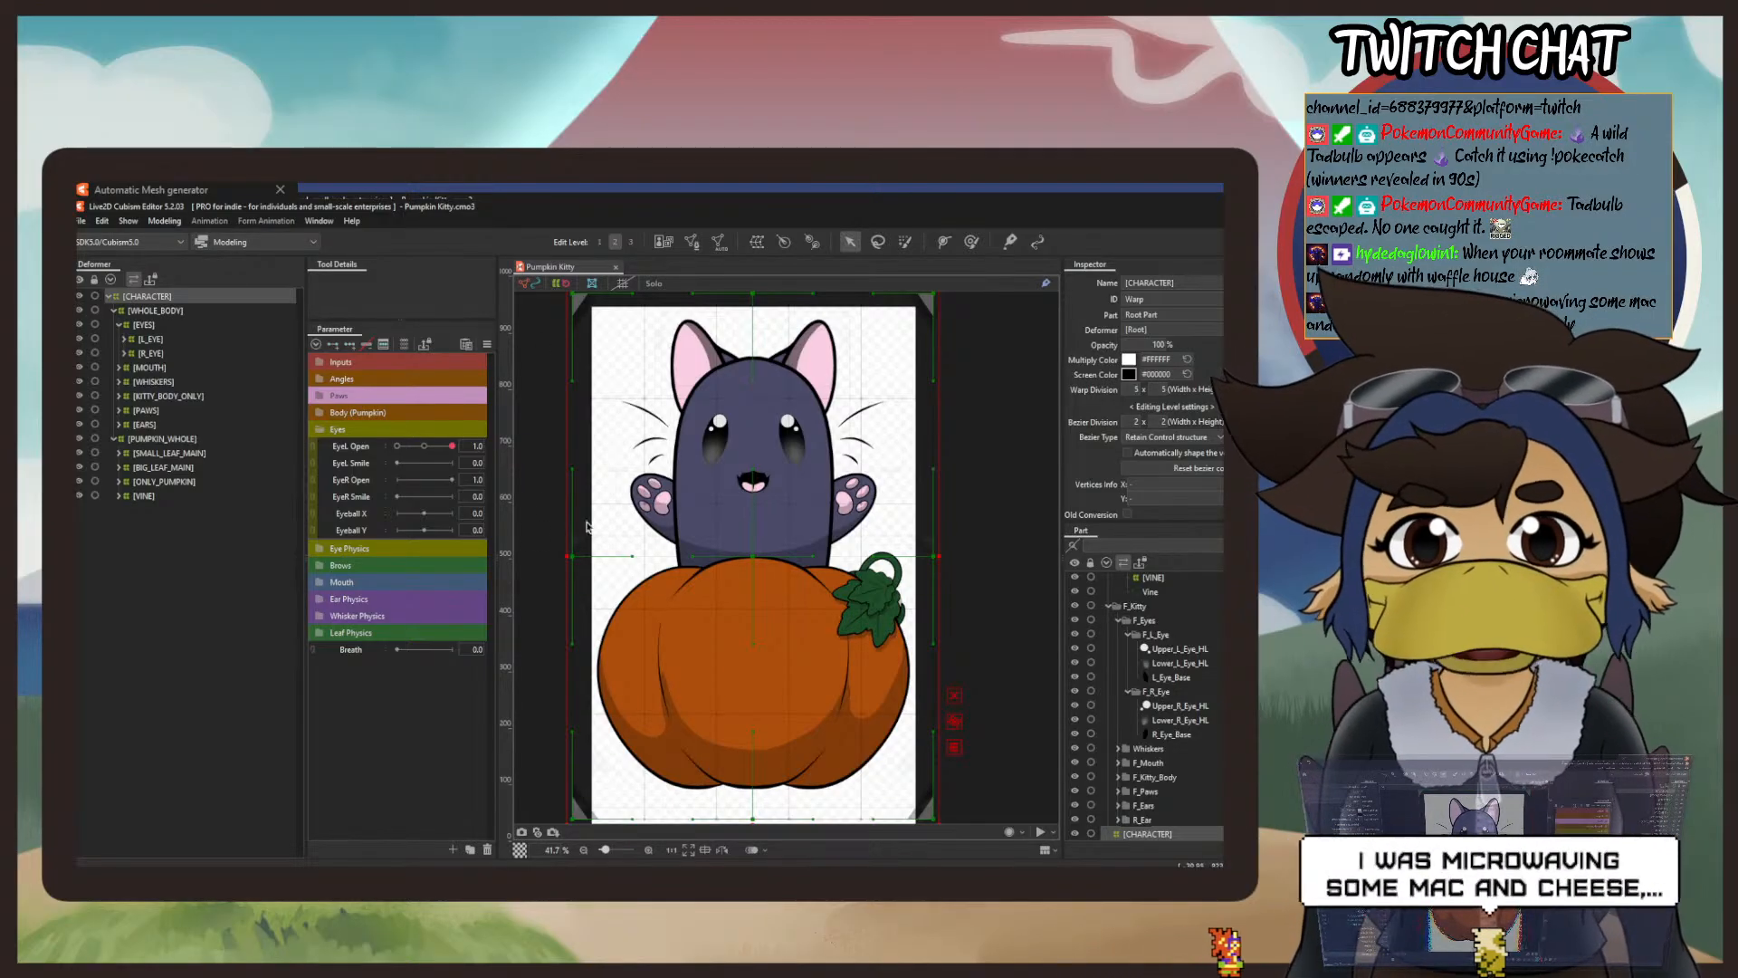
click(112, 311)
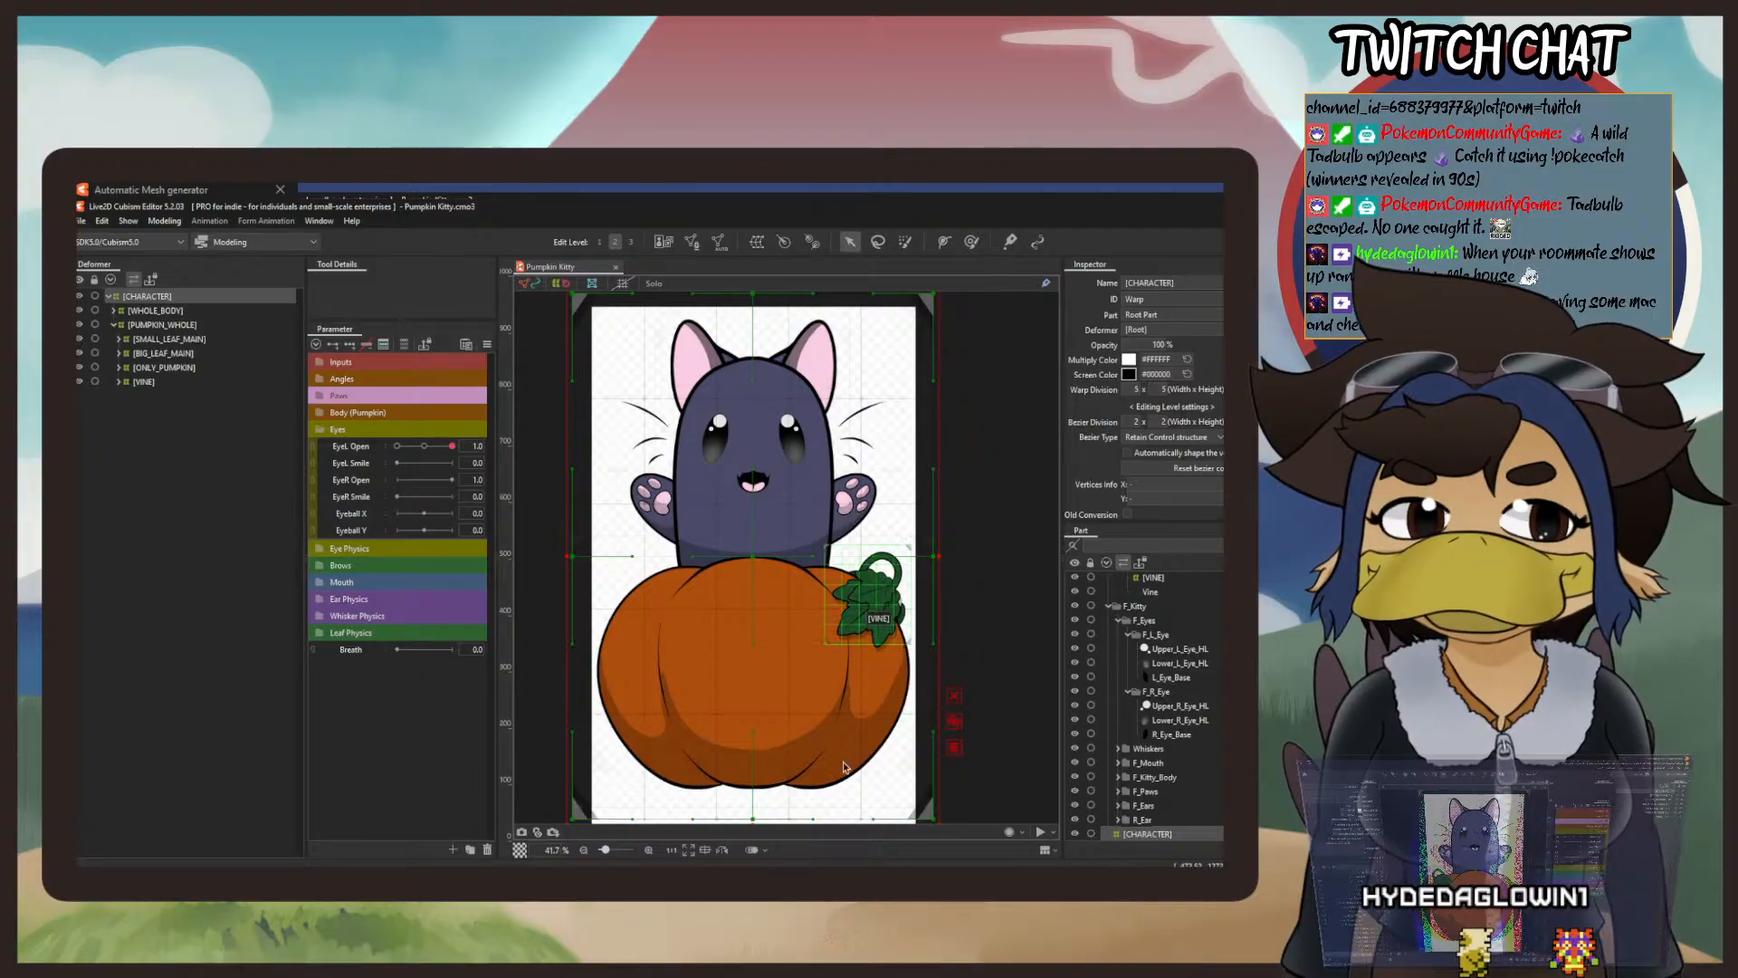
Create a rotation deformer named [CHARACTER_BODY_Z] as parent of [CHARACTER], and move only its pivot down to the base of the pumpkin.
click(786, 243)
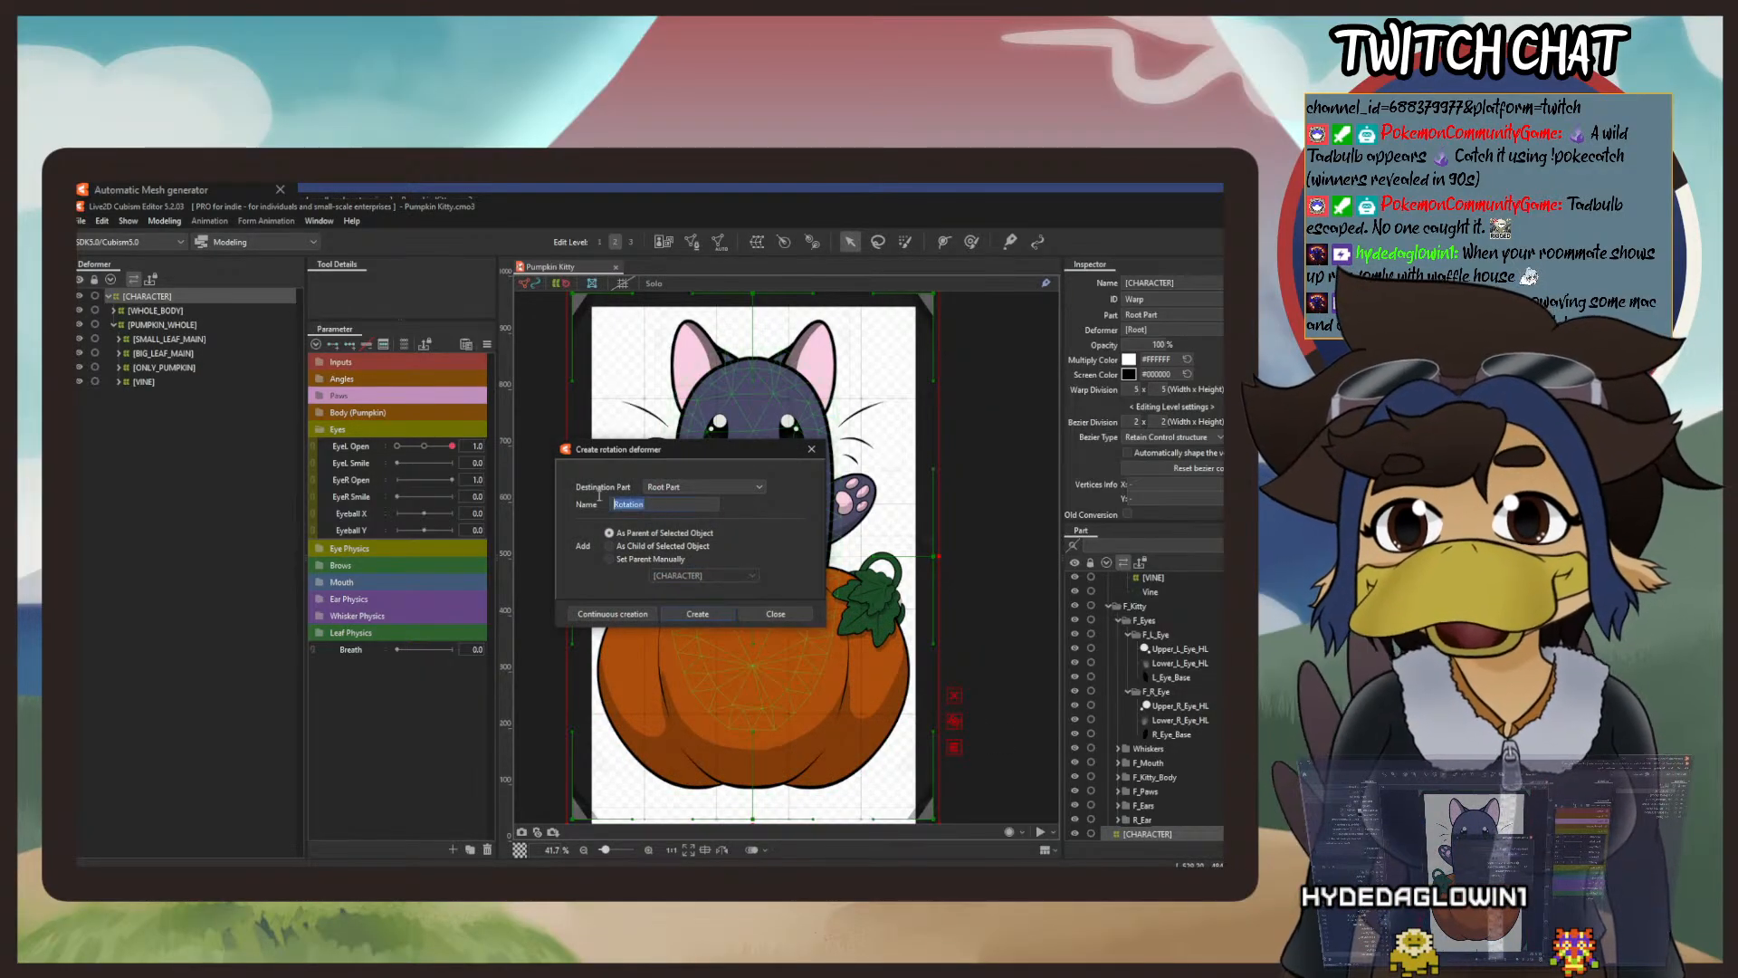
key(BackSpace)
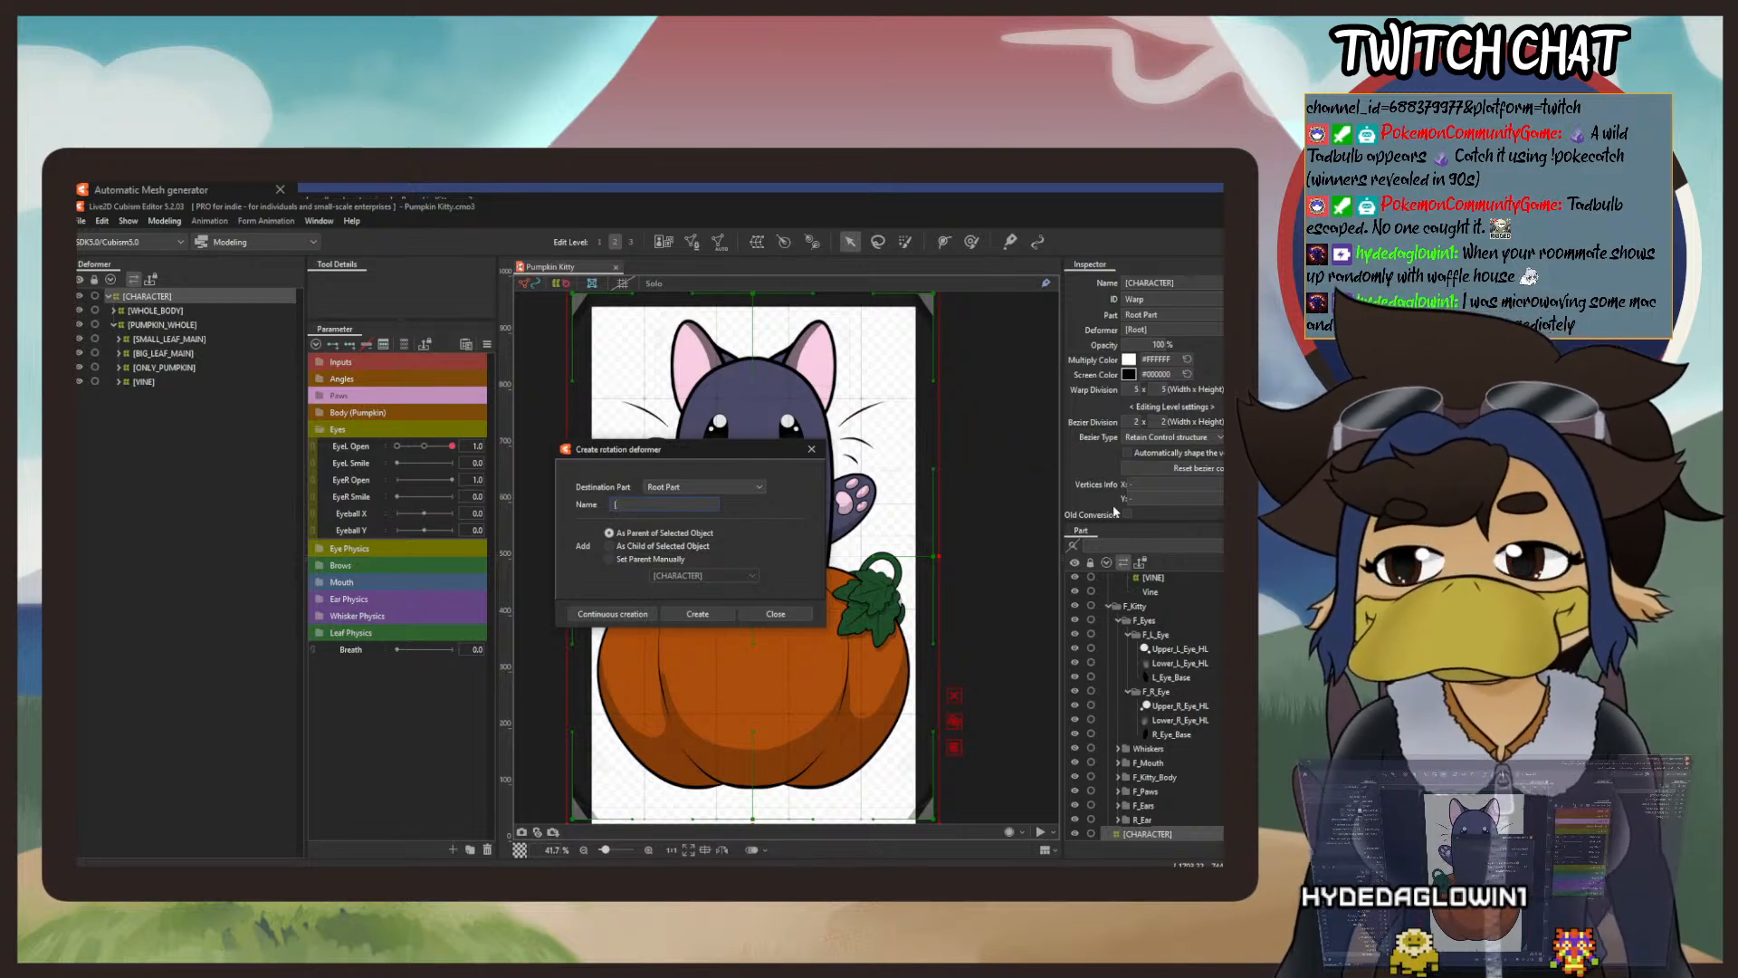
text([CHARACT)
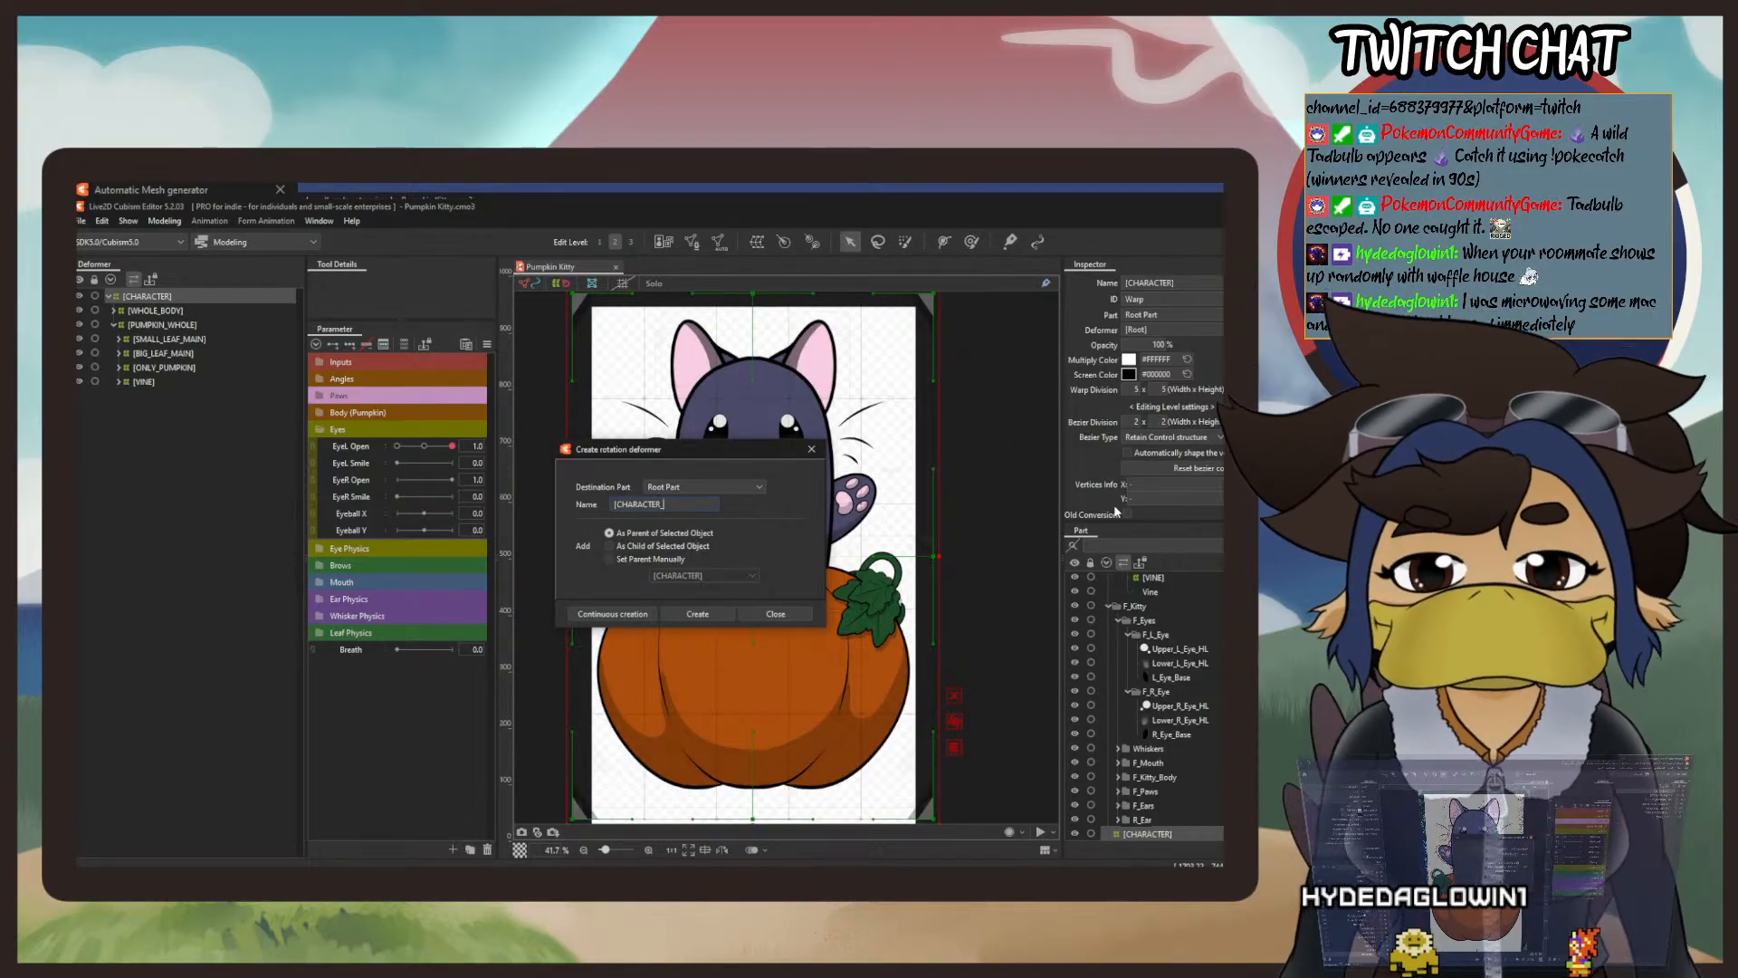
text(ER_)
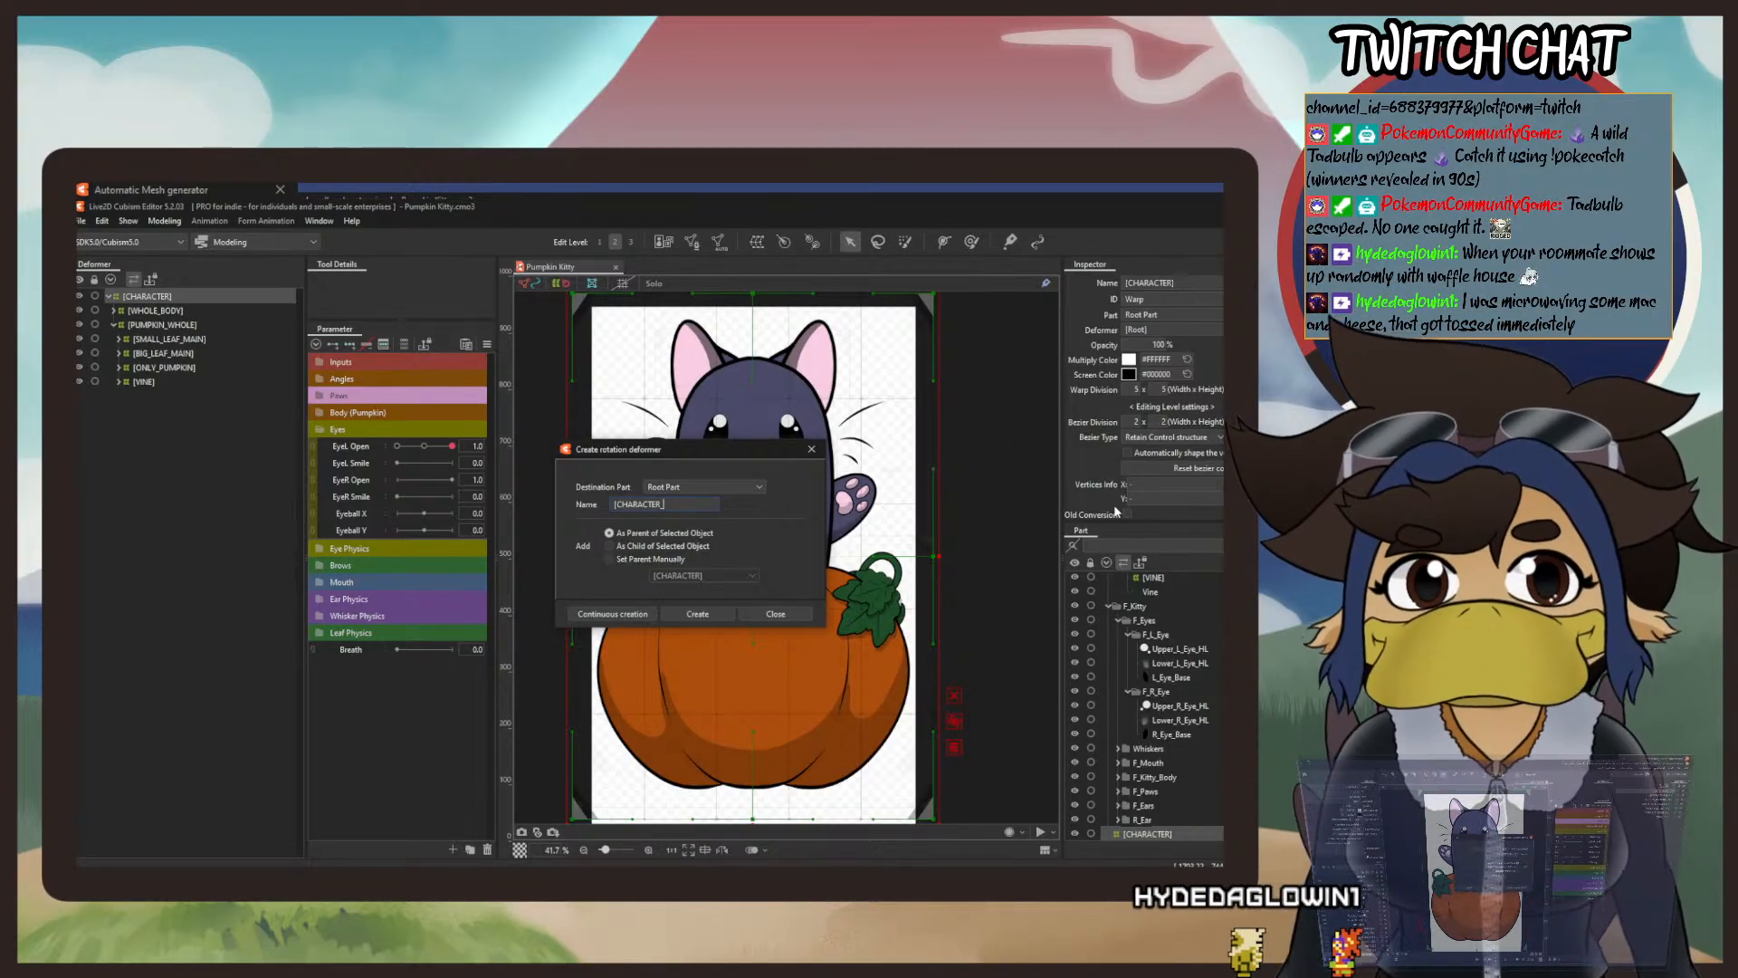
text(BO)
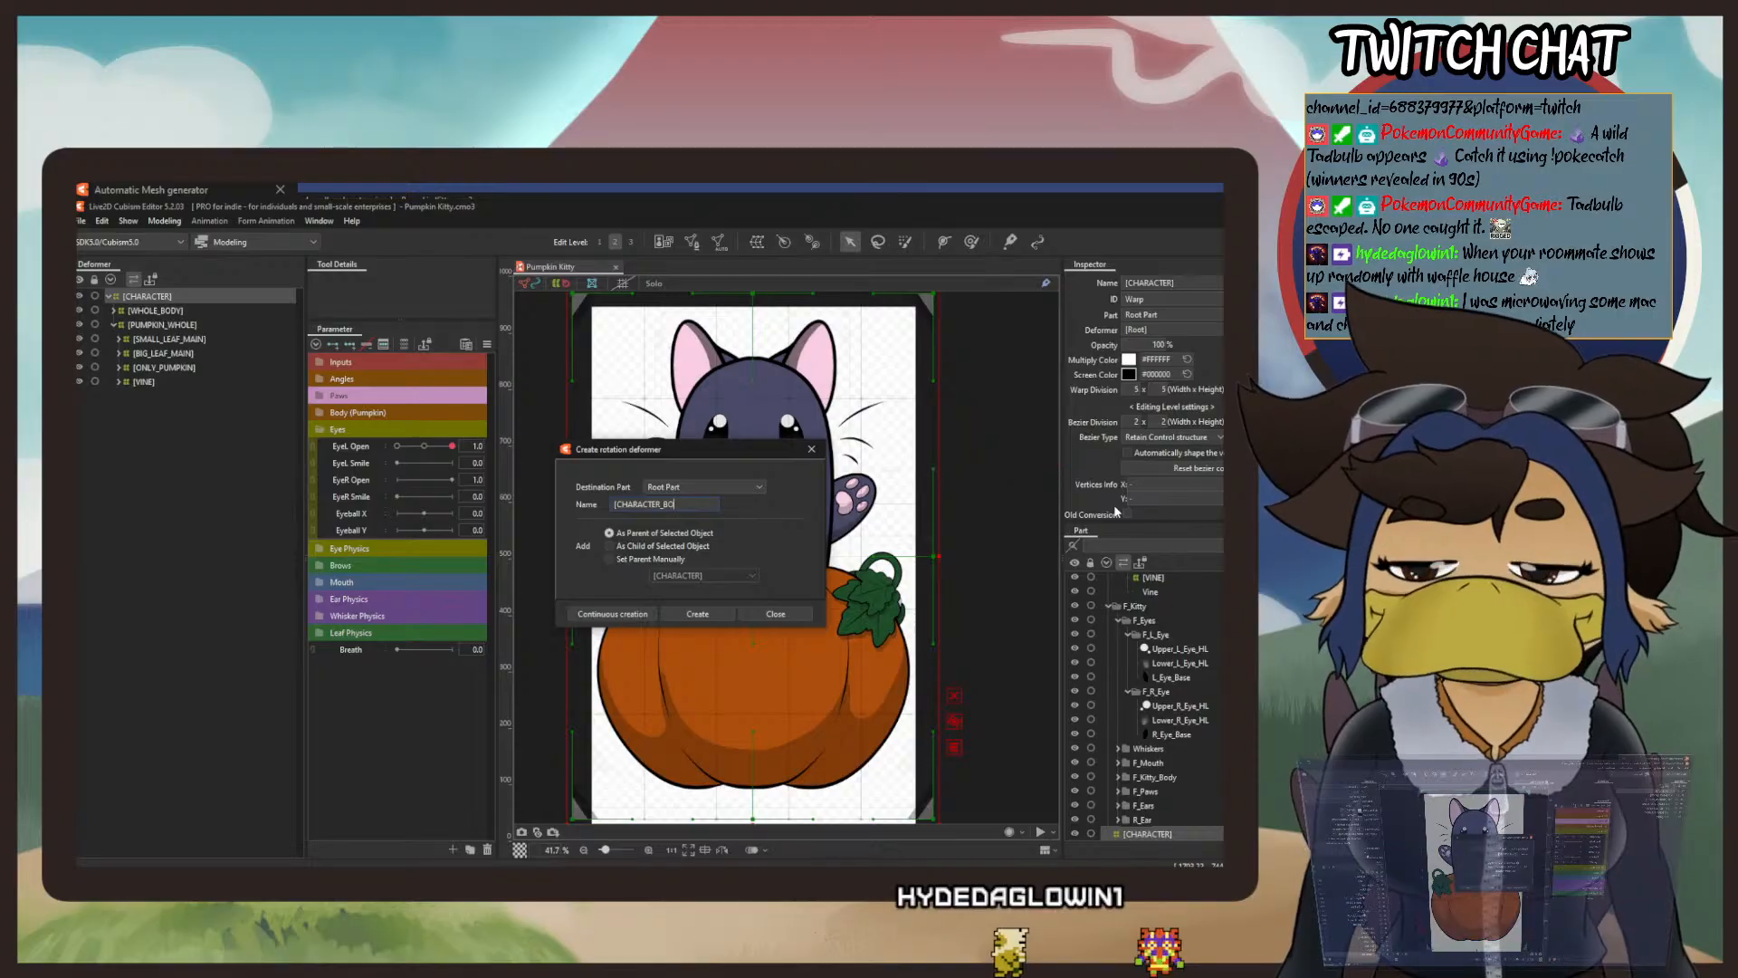
text(DY)
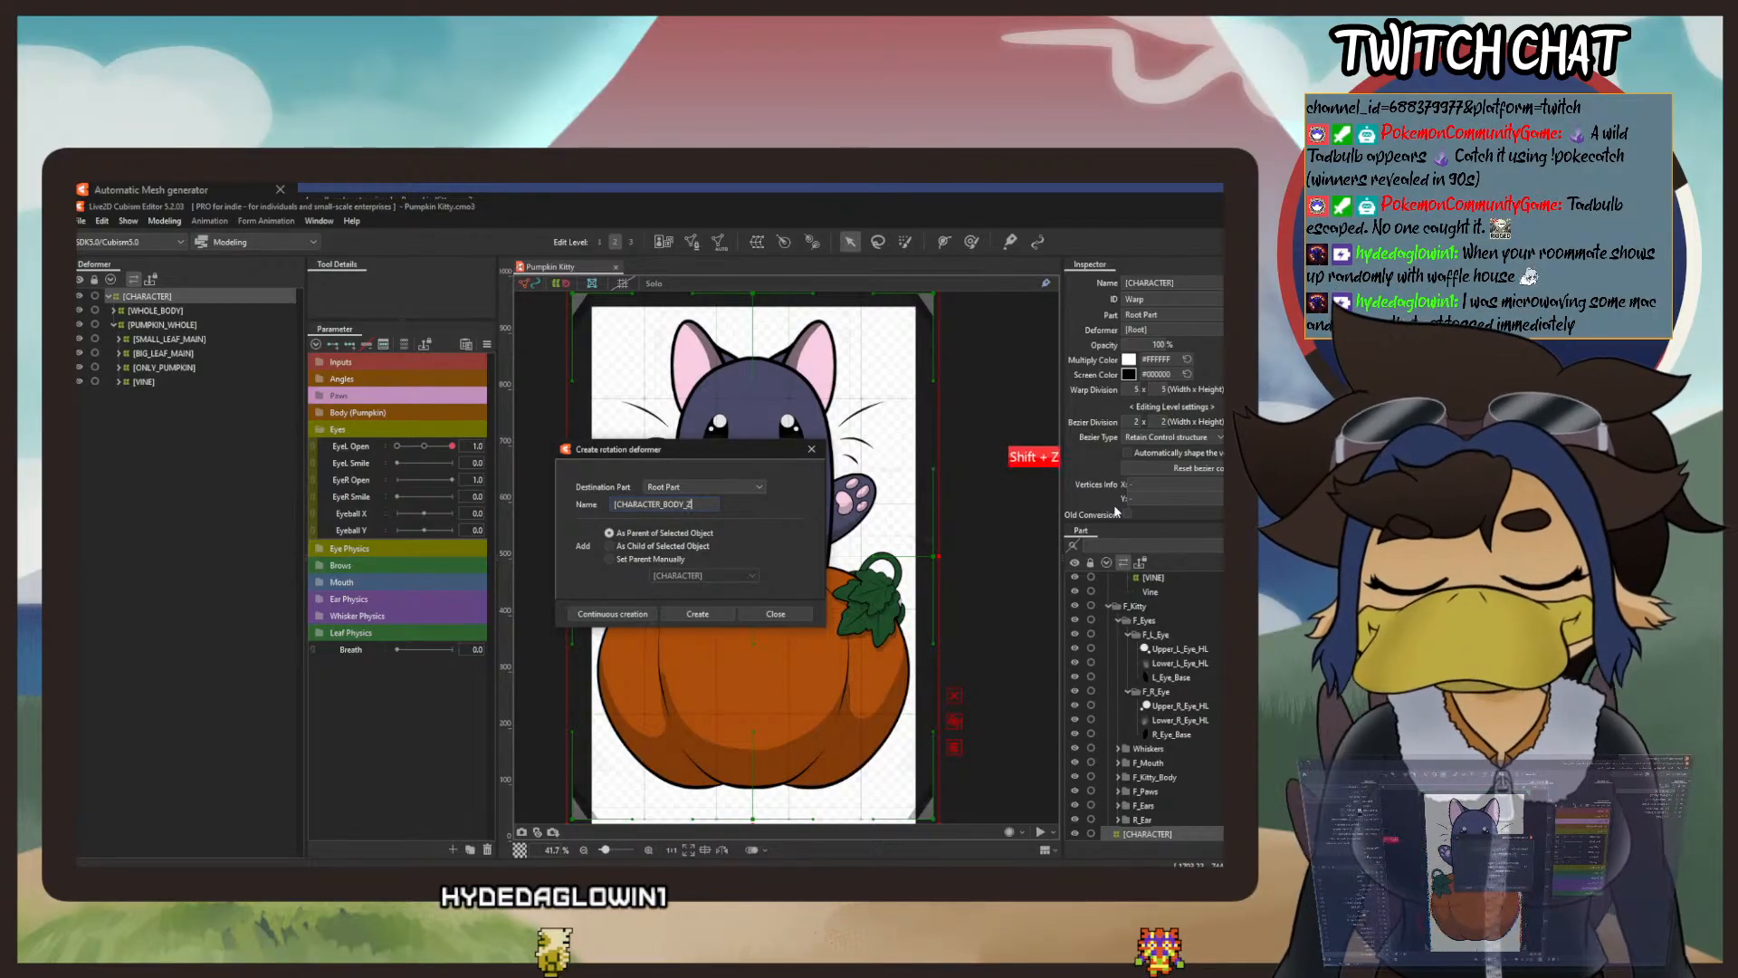
text(_Z)
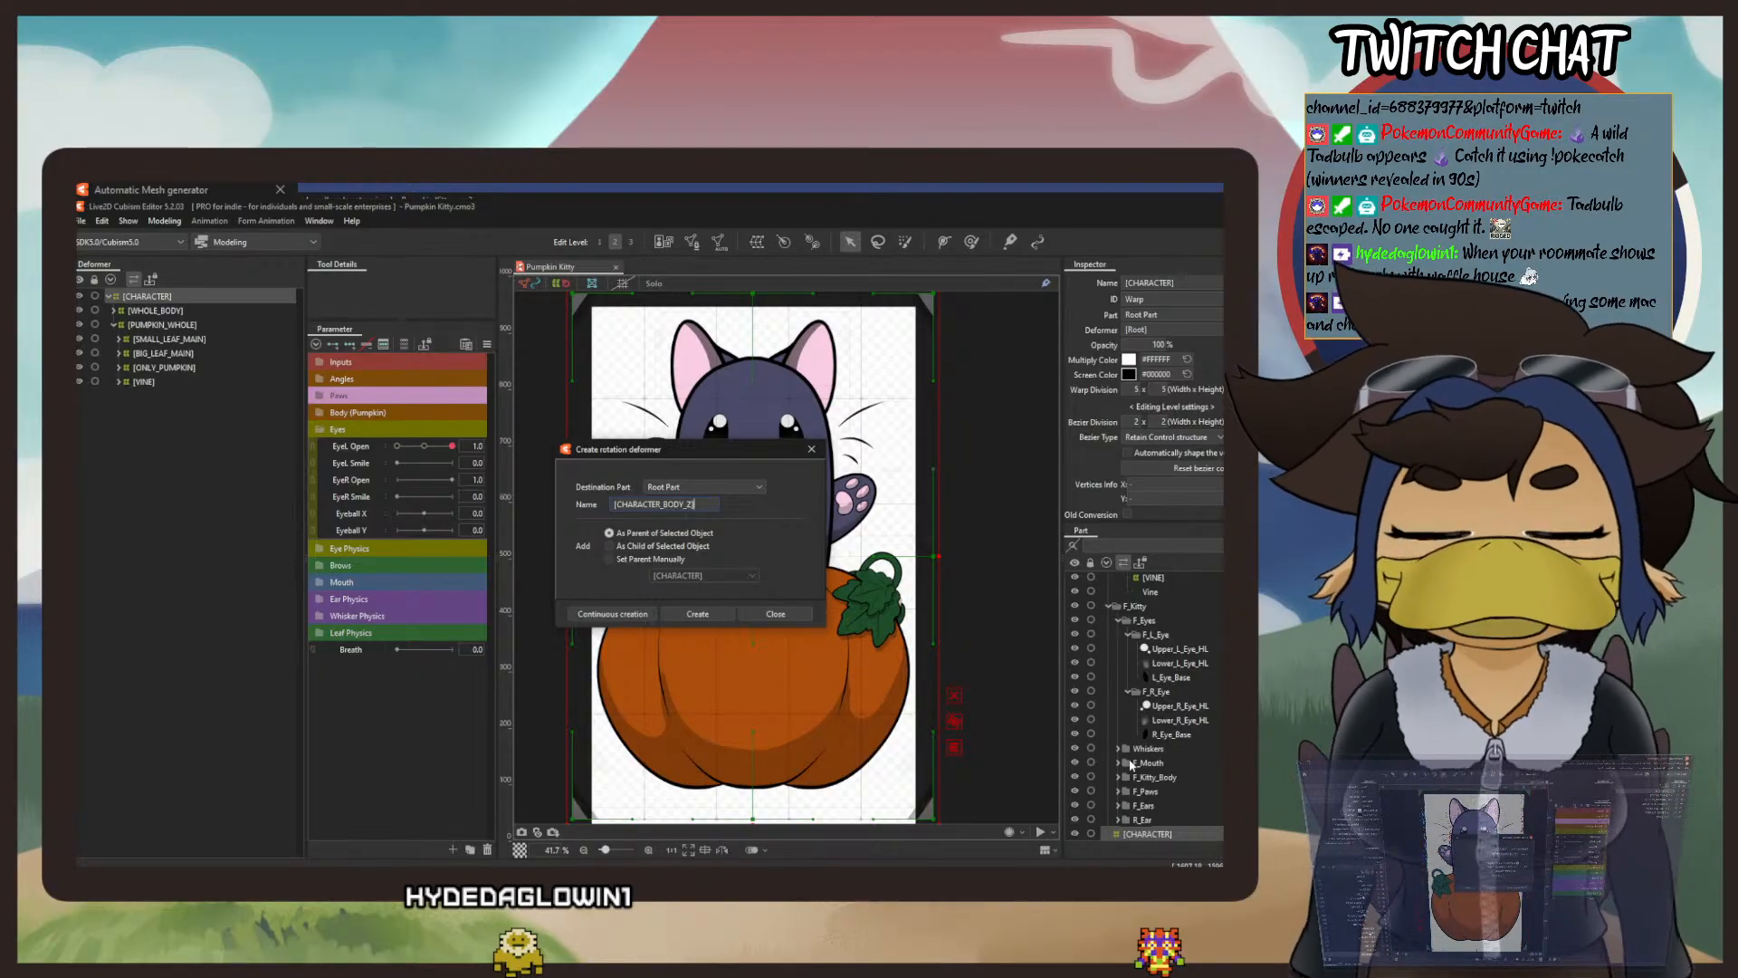
click(705, 616)
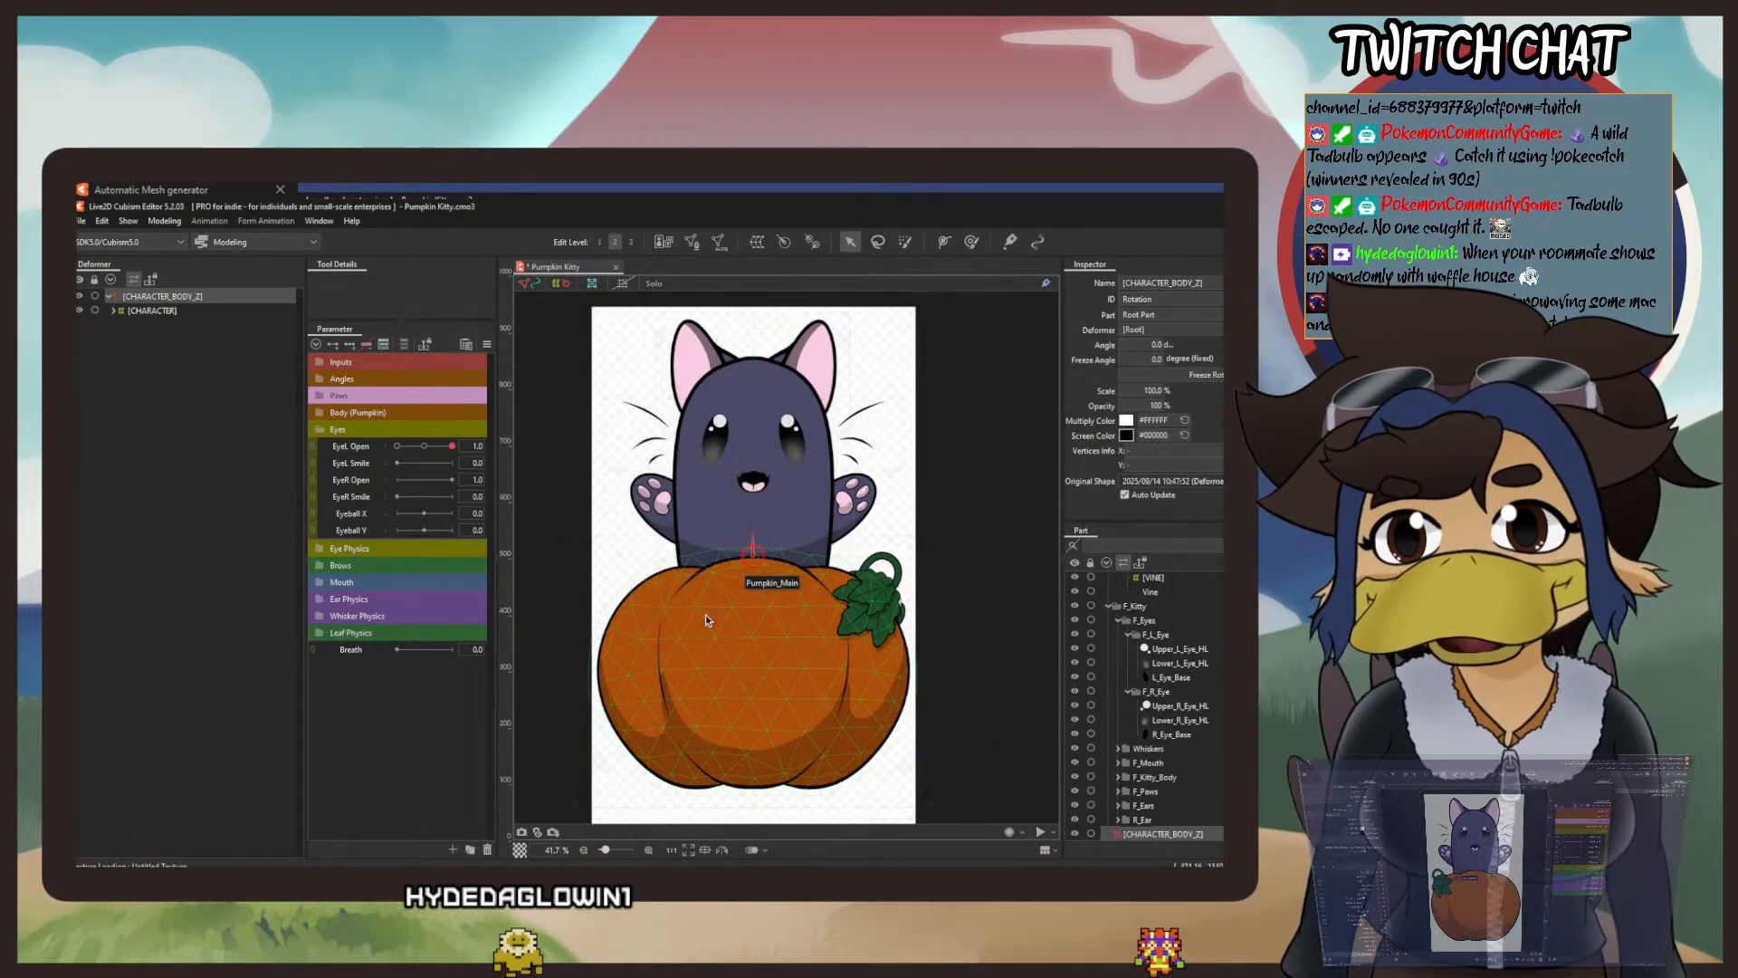
ctrl+shift+click(754, 557)
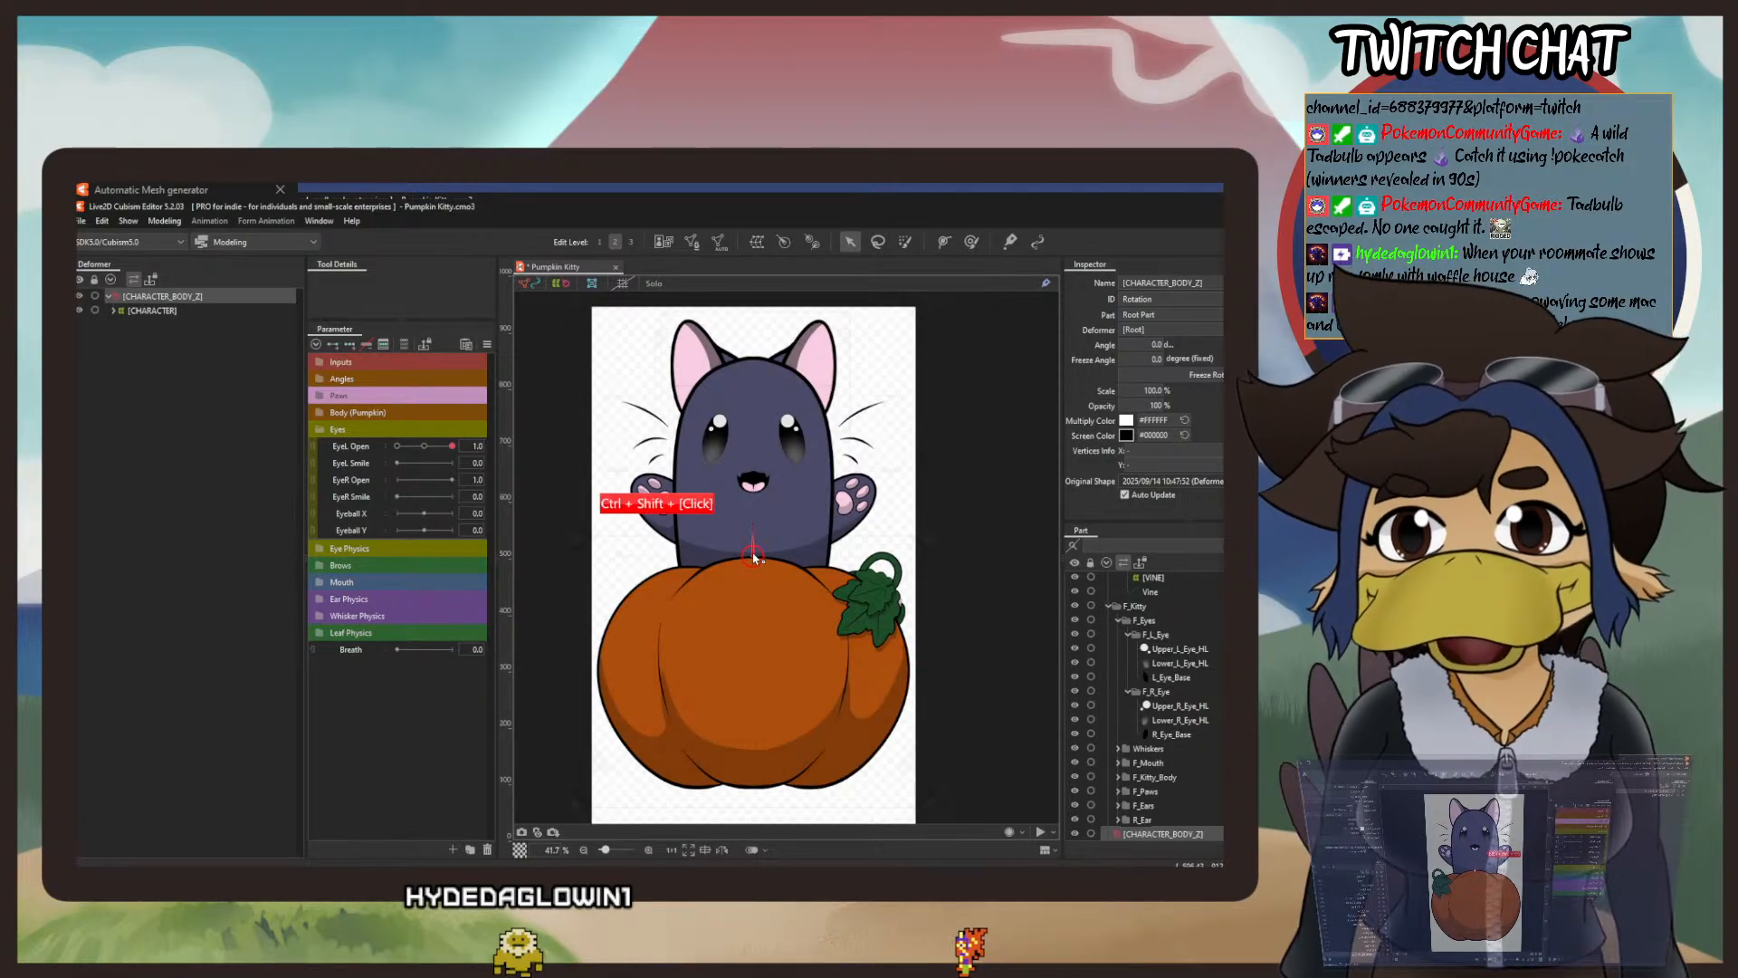
drag(754, 557, 759, 761)
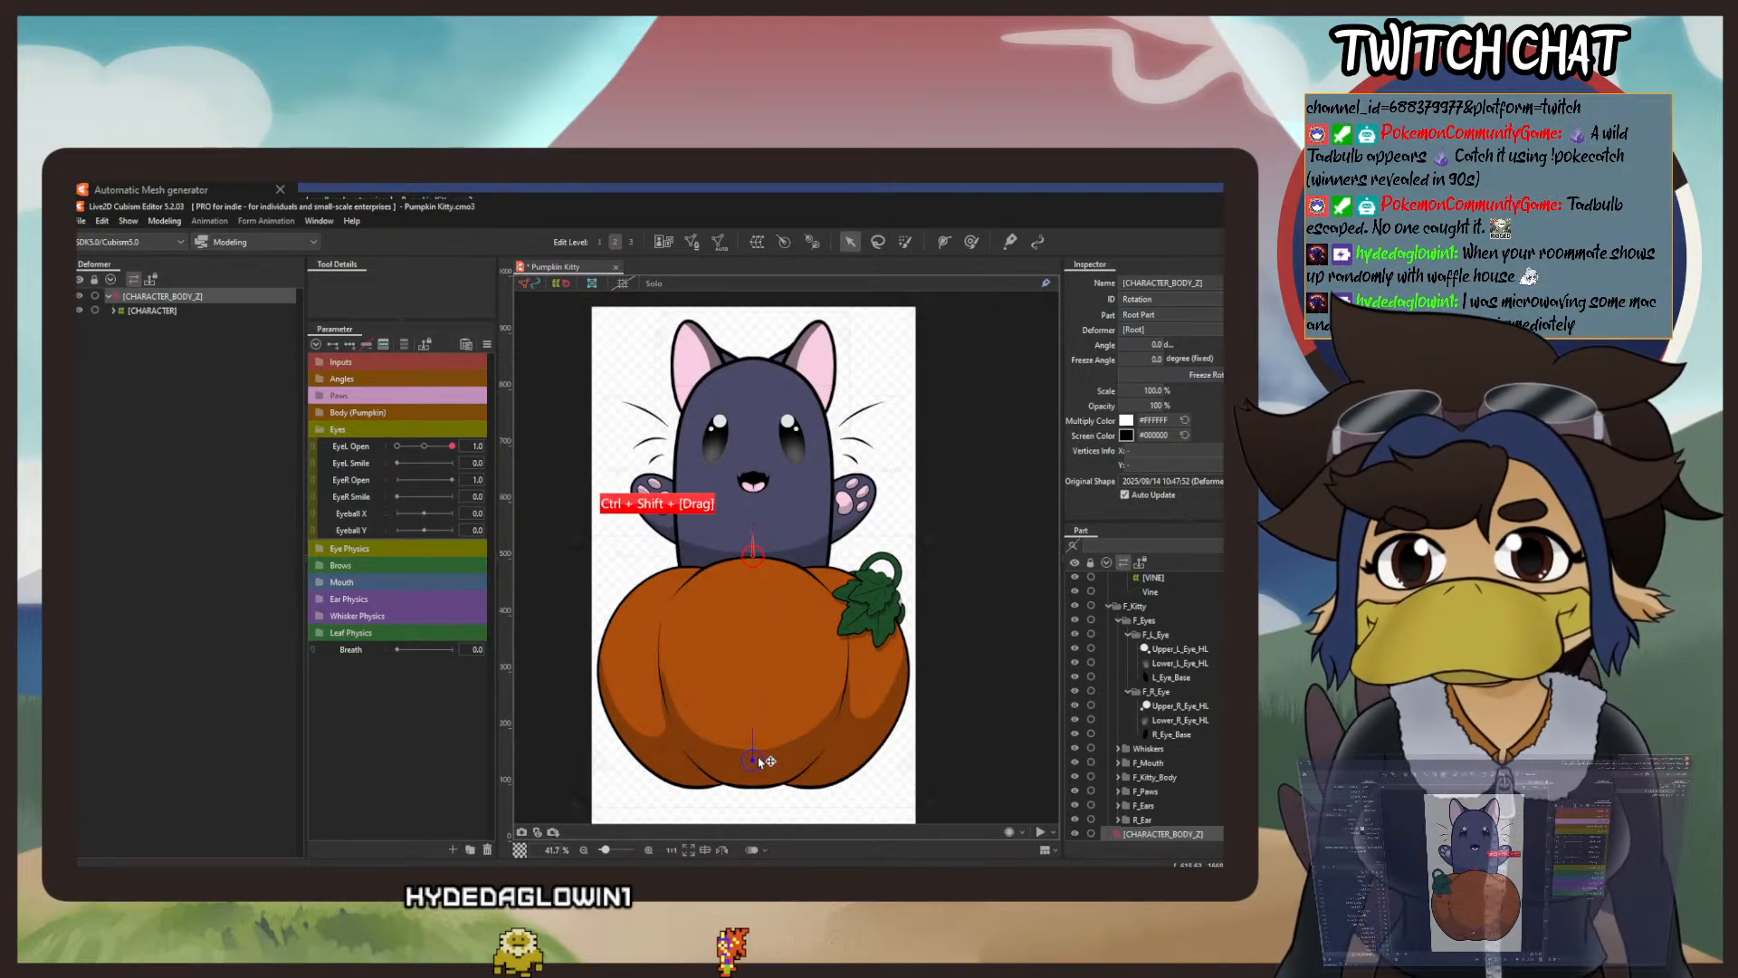
Test rotating the character around the [CHARACTER_BODY_Z] pivot and undo the rotation.
scroll(820, 666, down, 2)
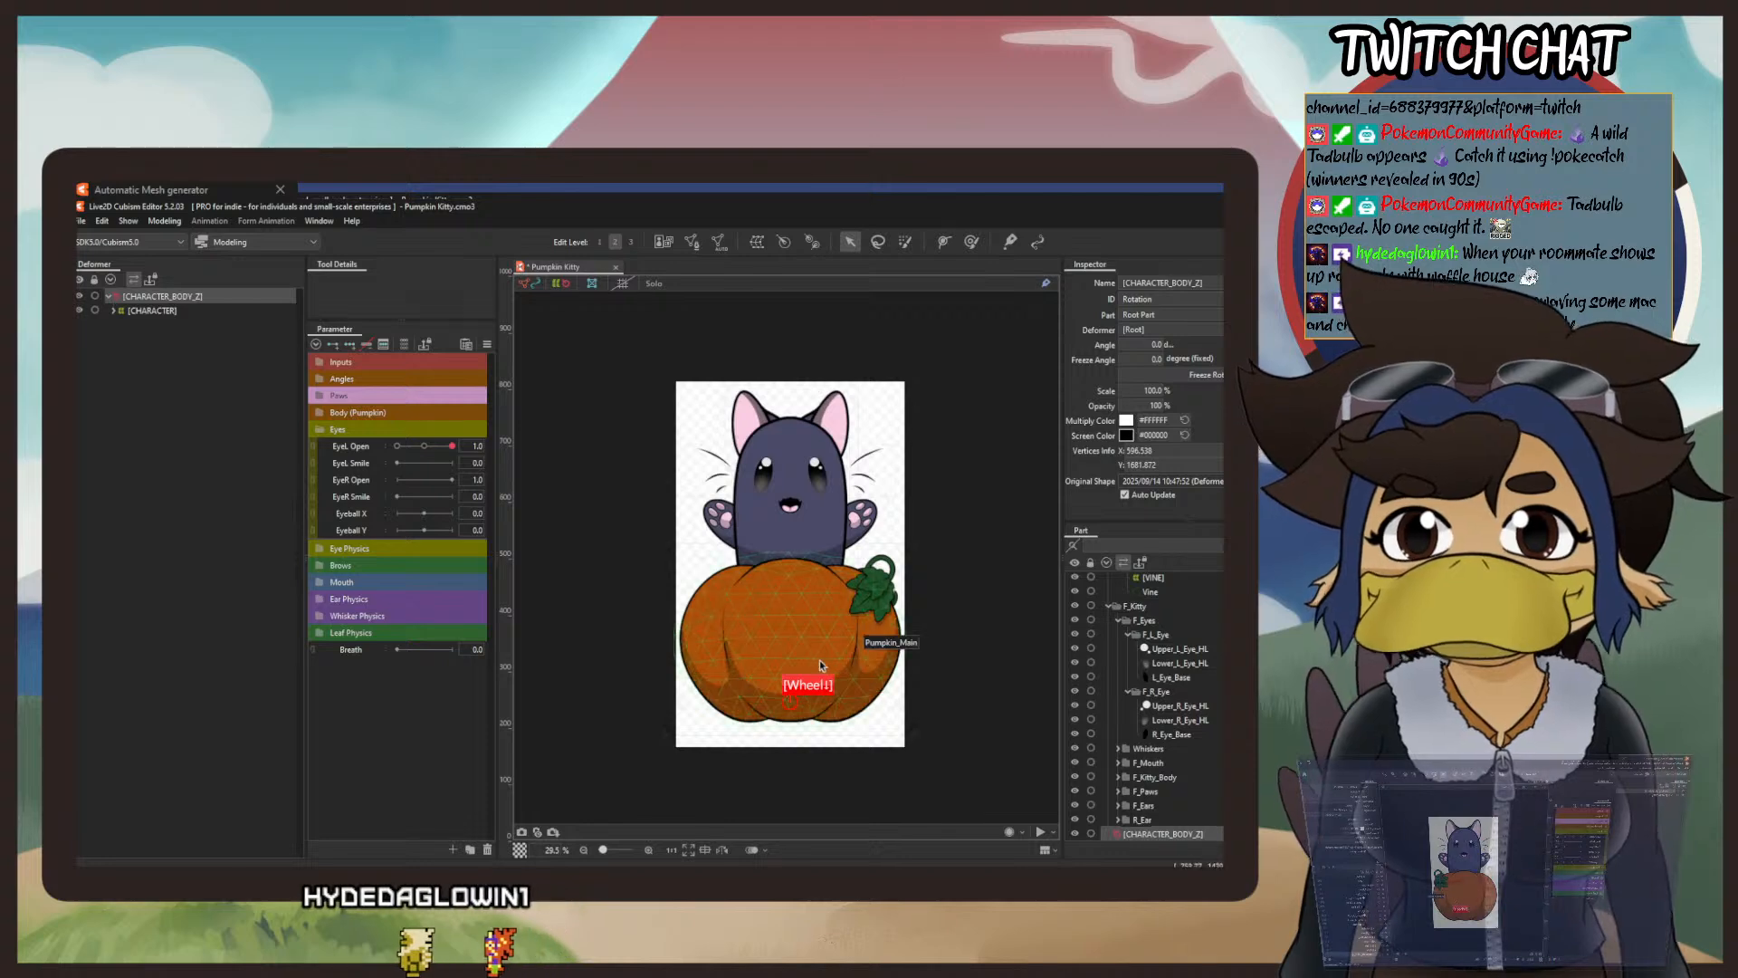
scroll(820, 665, up, 2)
drag(817, 697, 777, 645)
click(102, 221)
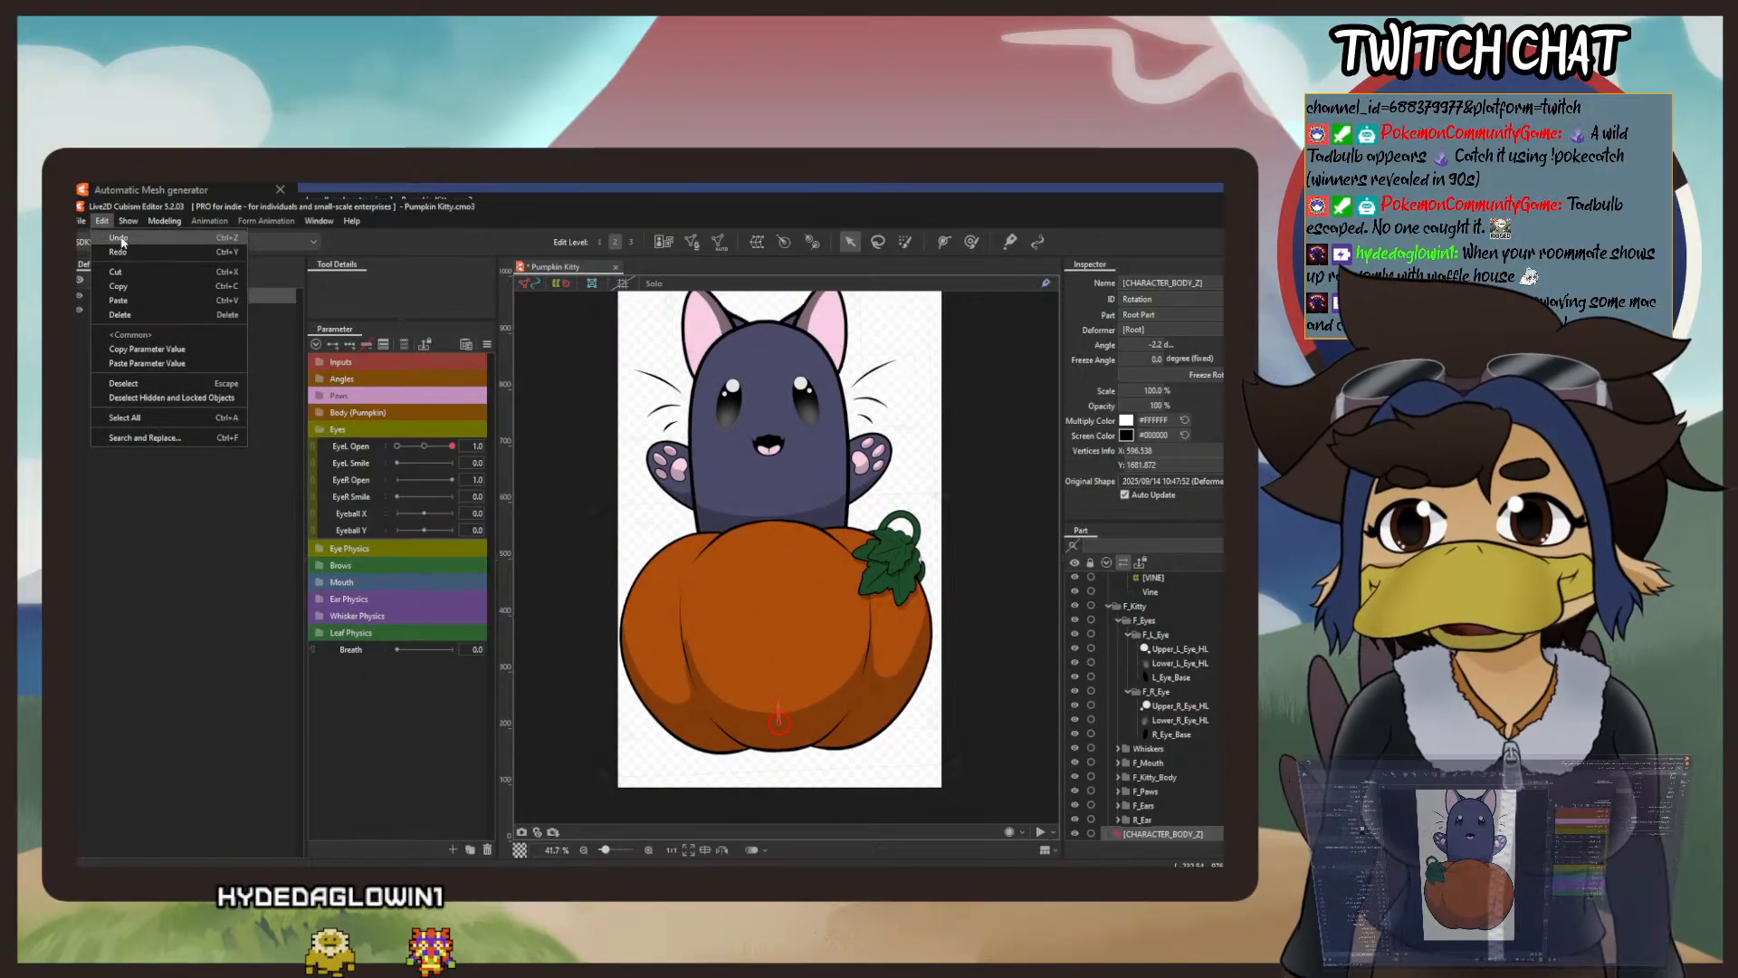
click(119, 237)
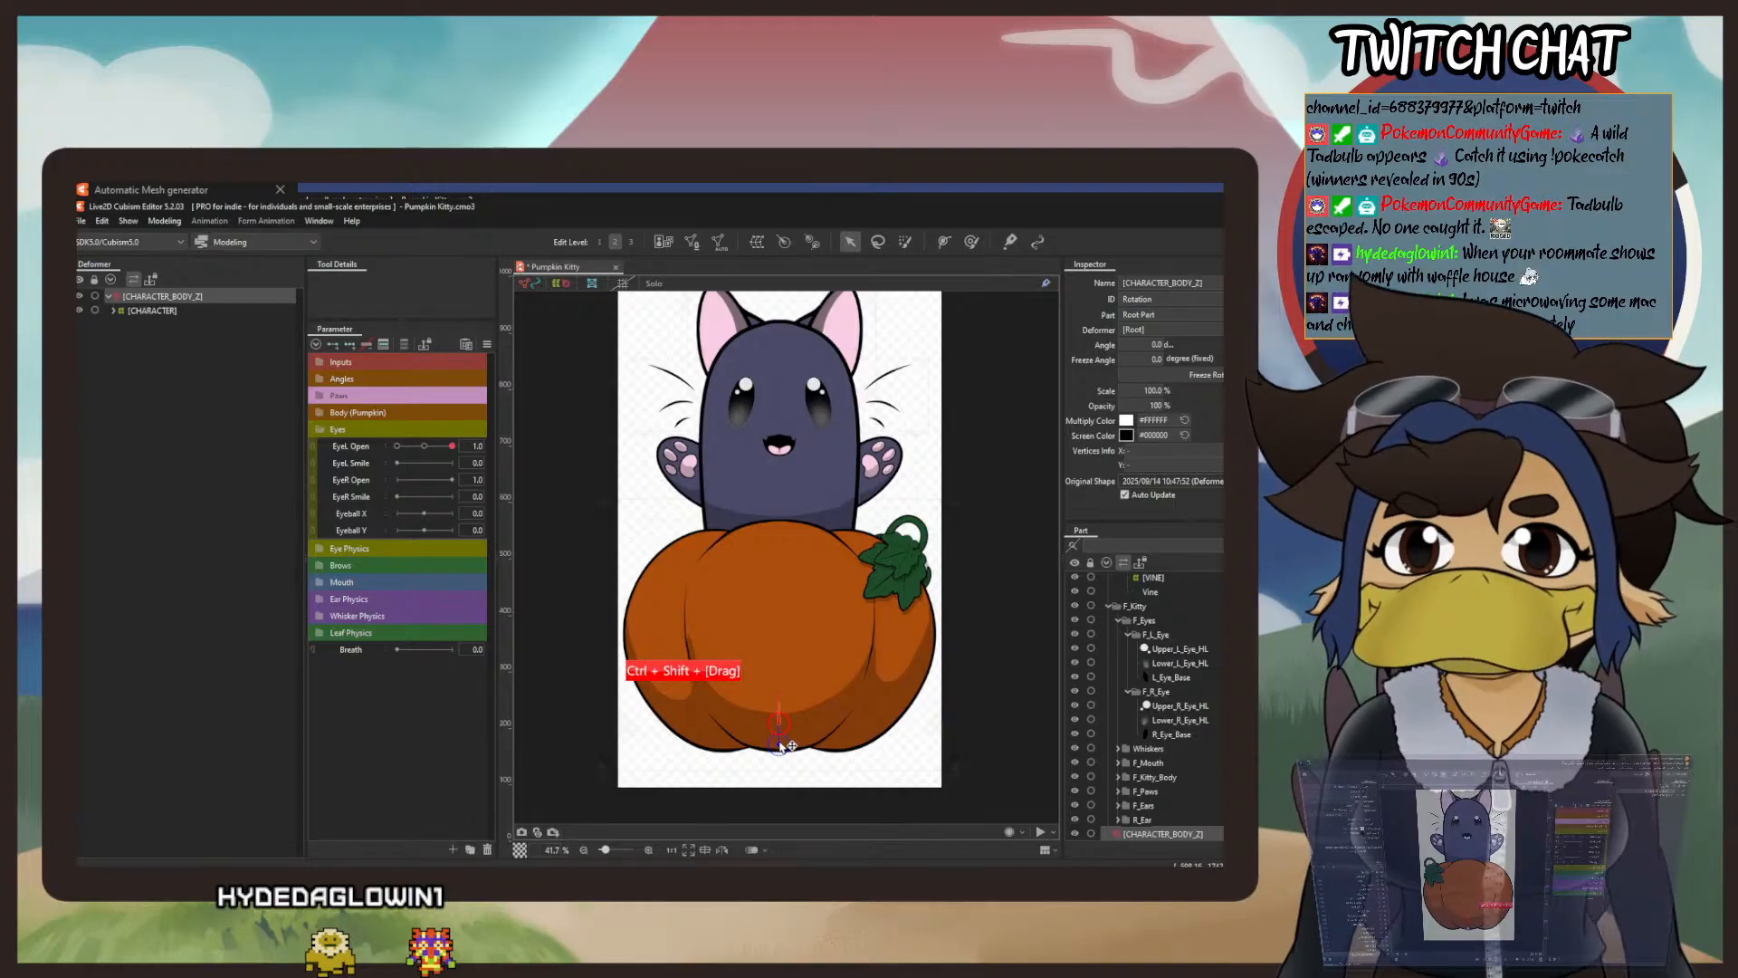
Fine-tune the pivot height of [CHARACTER_BODY_Z] near the pumpkin's base, undoing the test rotations, and save the model.
drag(780, 746, 781, 706)
click(102, 222)
click(113, 236)
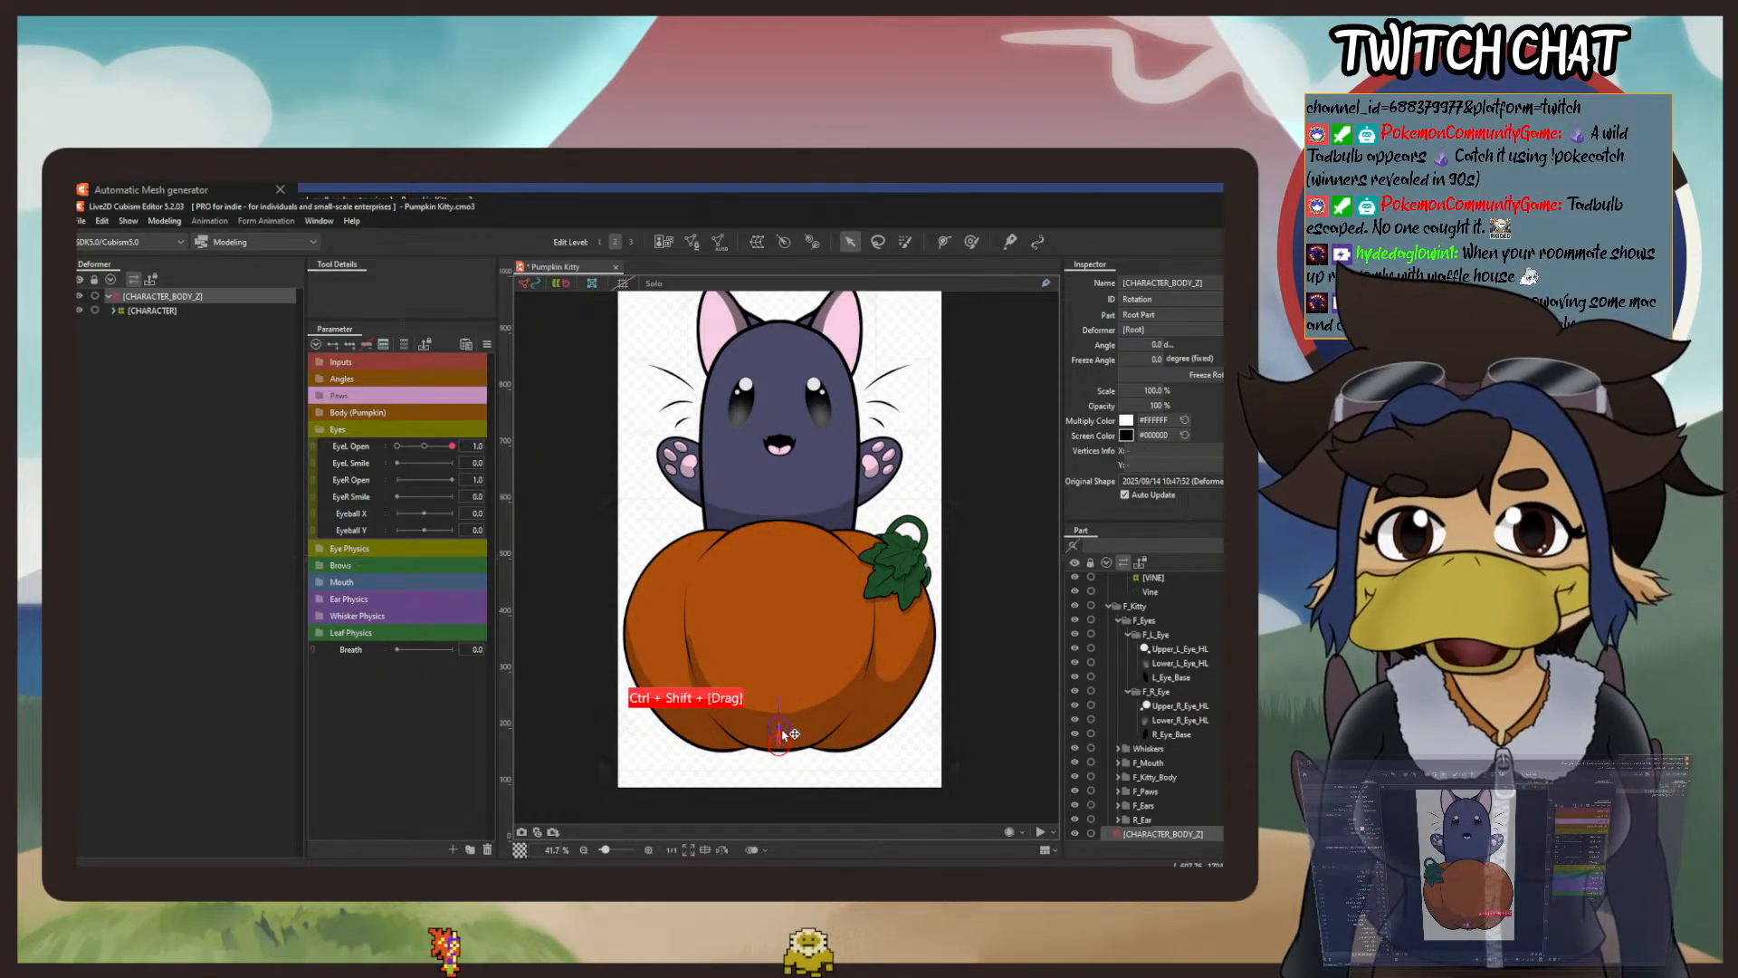
drag(777, 697, 742, 665)
click(101, 221)
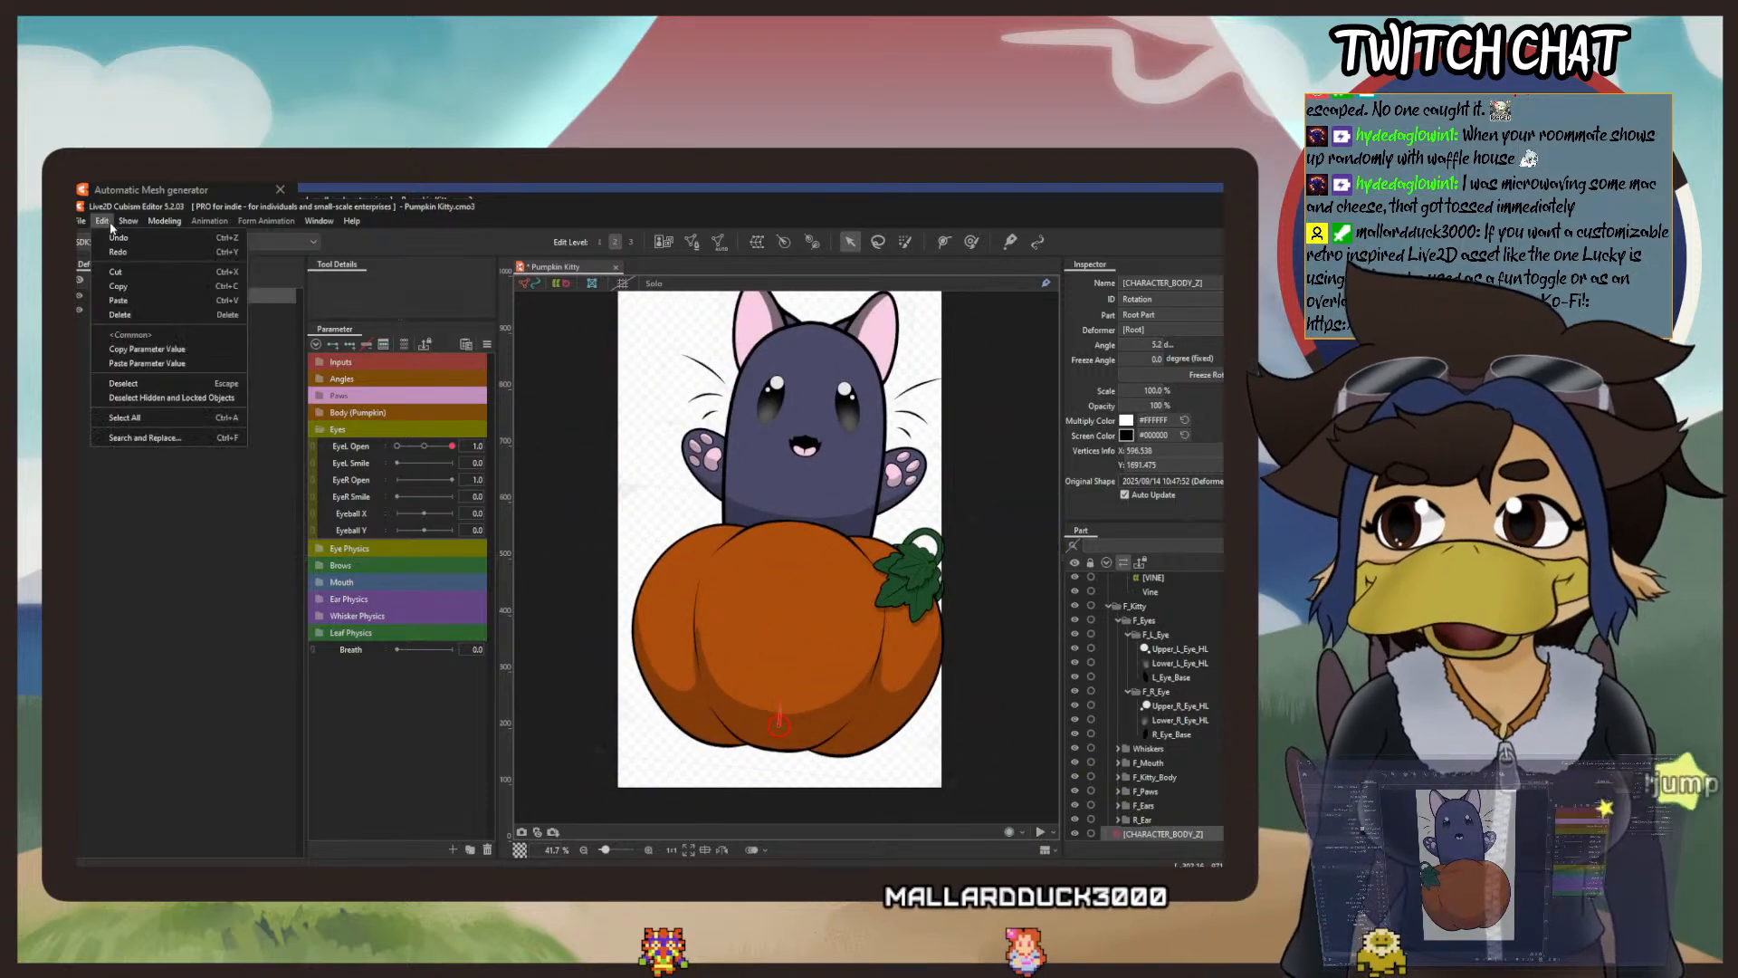
click(118, 238)
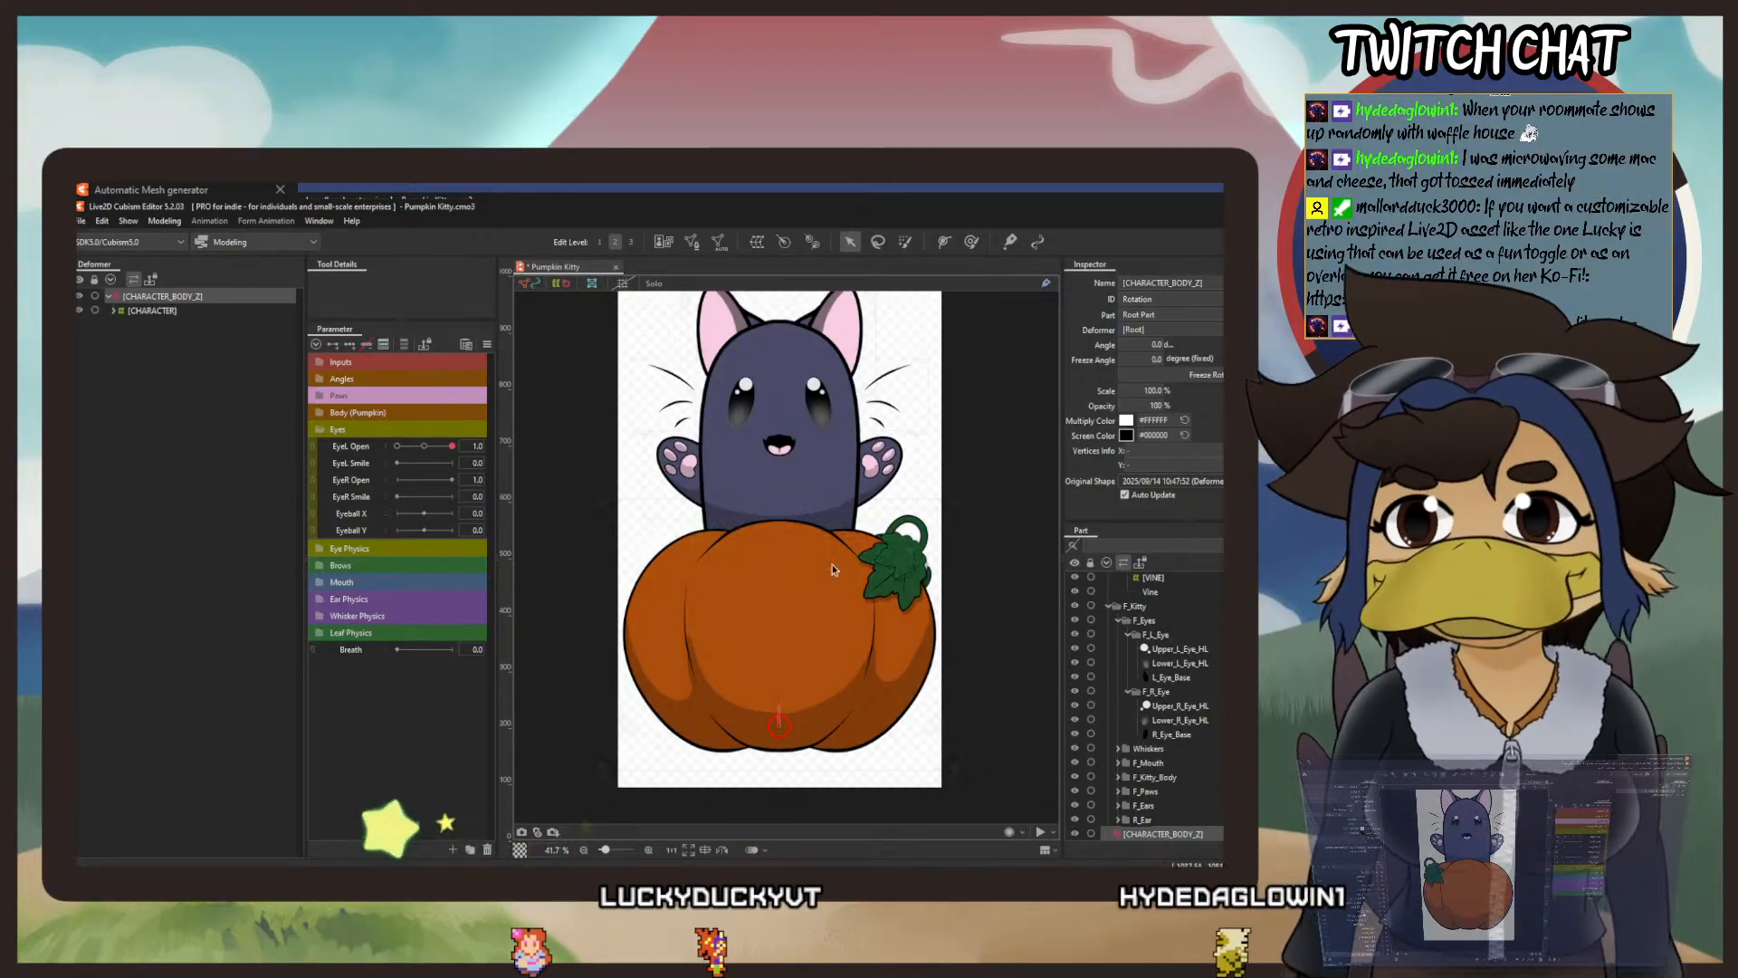
click(81, 221)
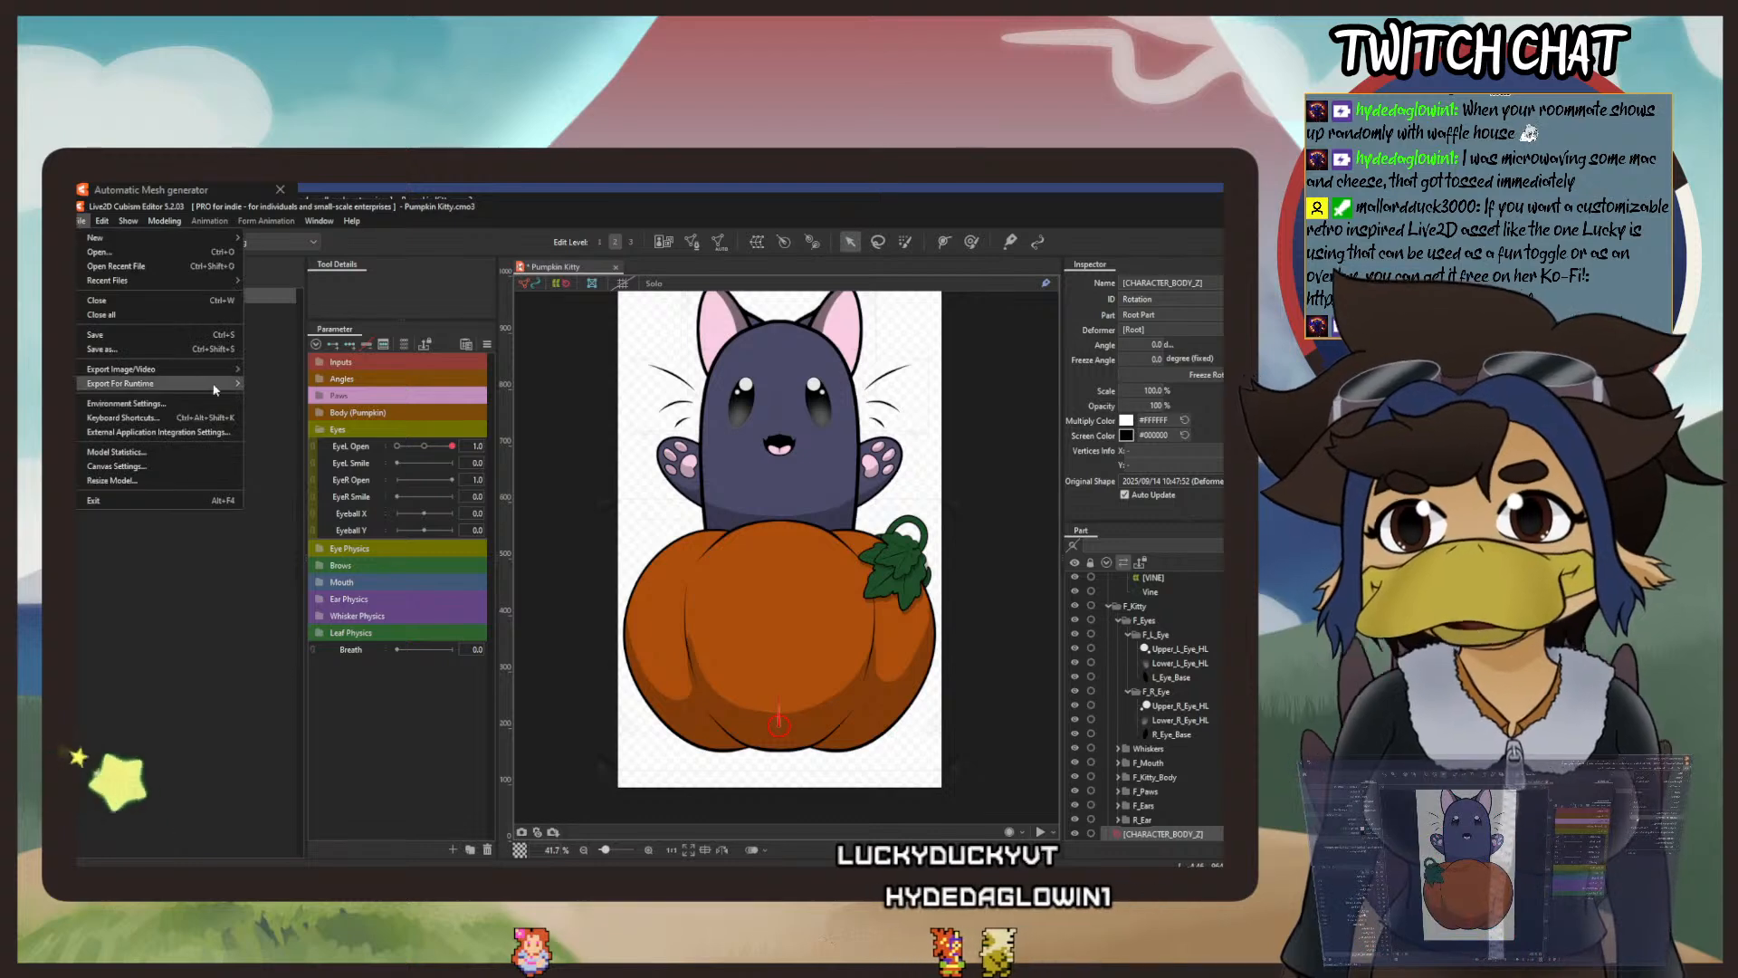
click(200, 336)
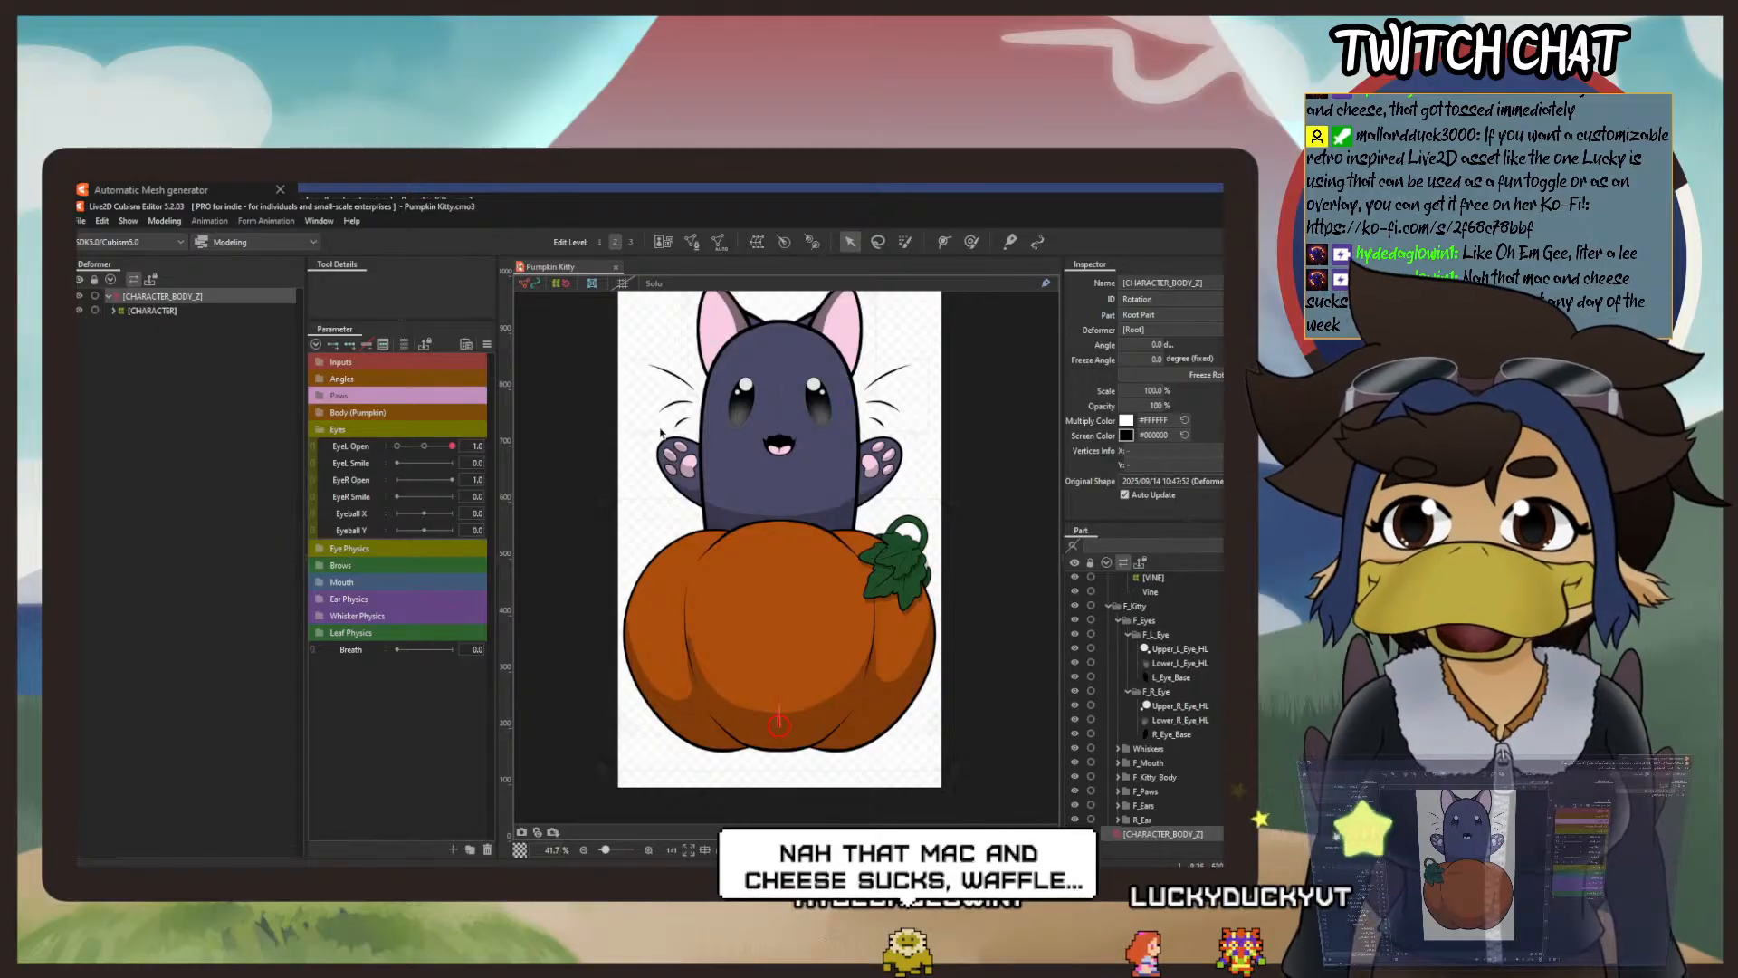
Create a rotation deformer named [KITTY_BODY_Z] as parent of [WHOLE_BODY], under [CHARACTER].
click(113, 311)
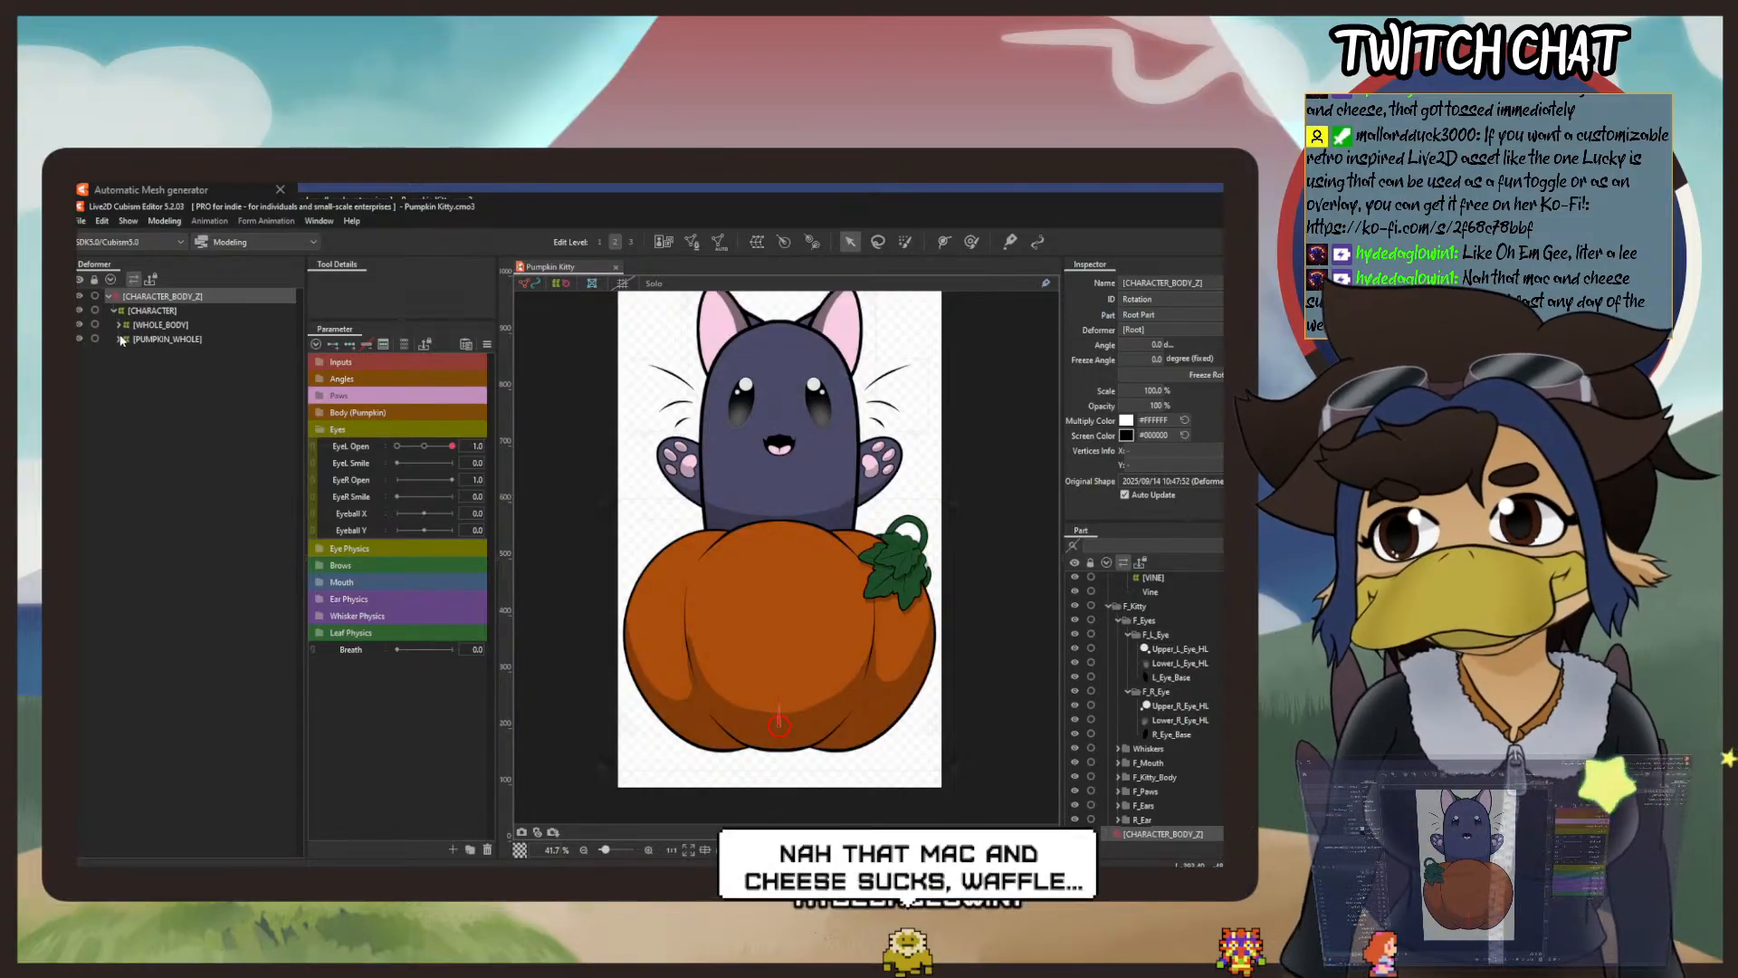
click(151, 325)
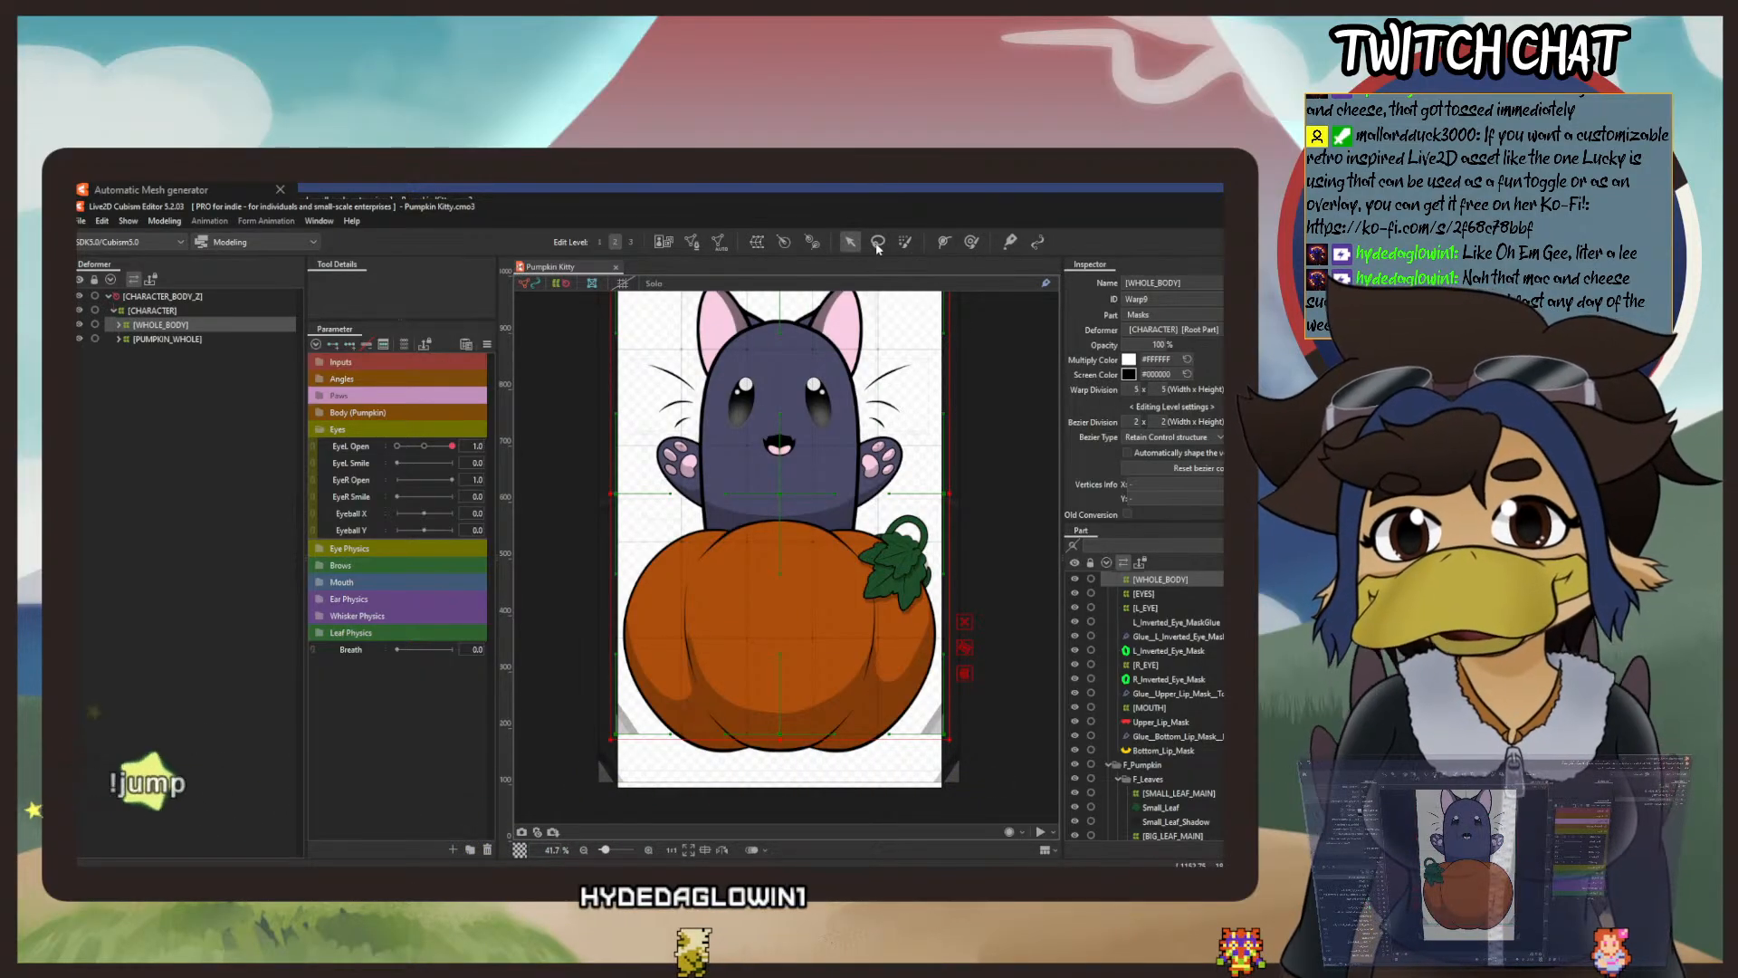
click(784, 243)
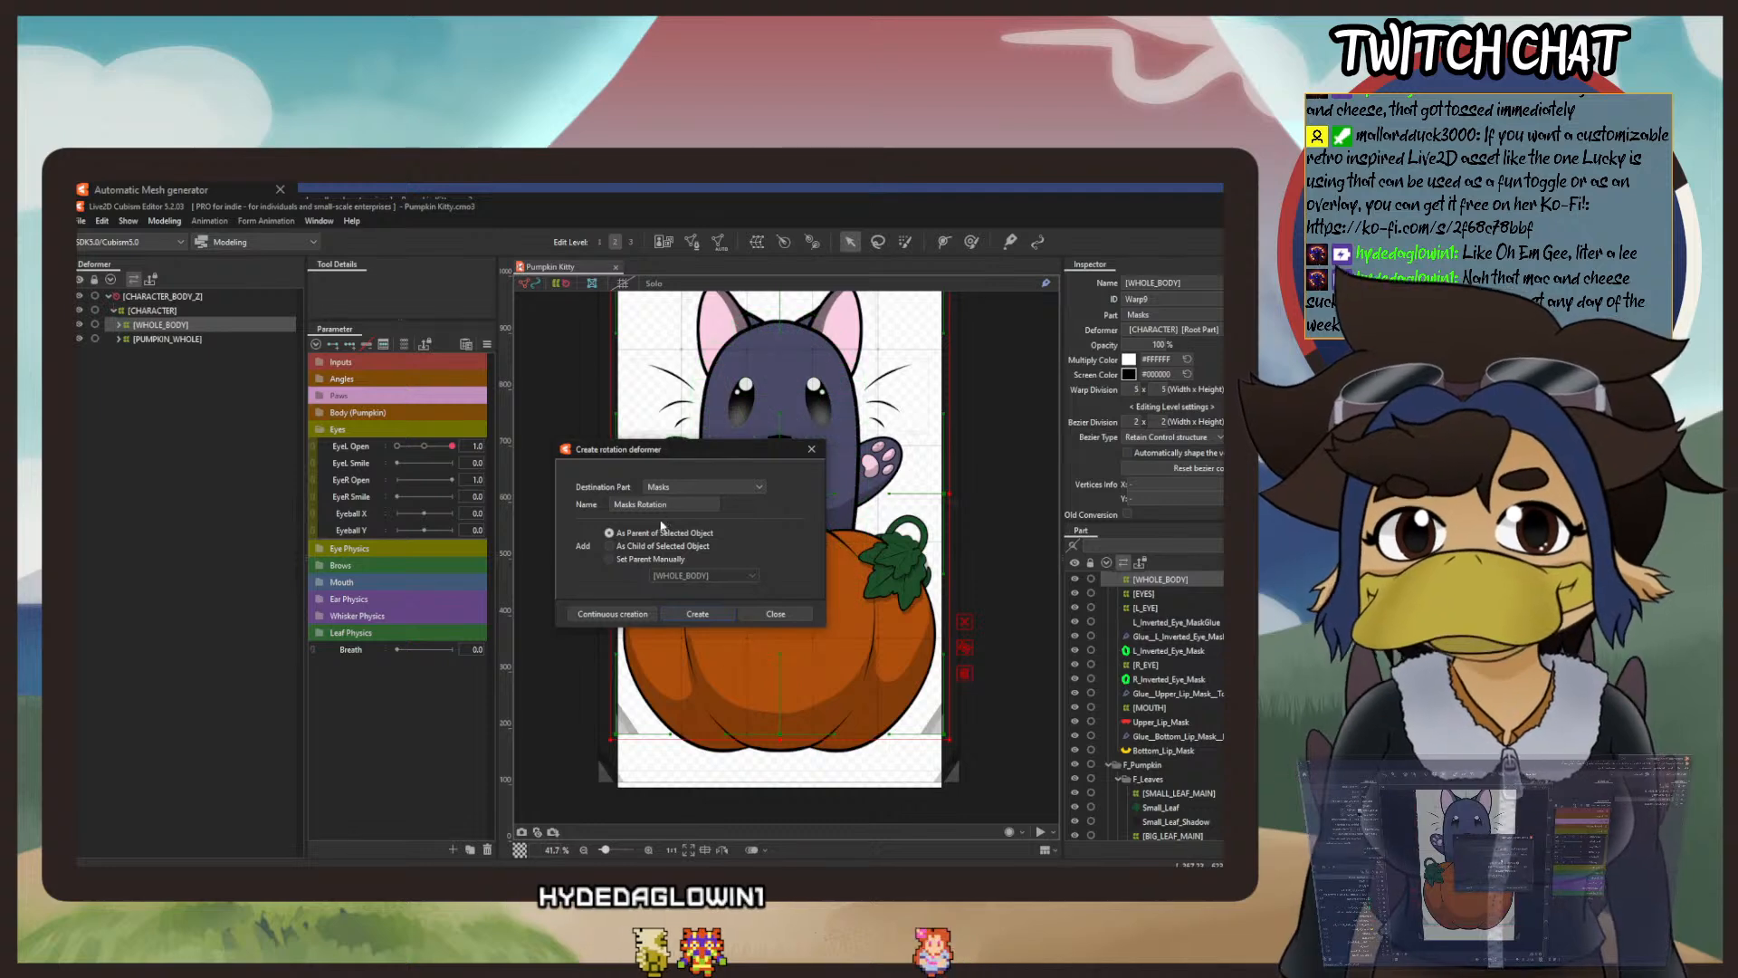
drag(679, 503, 606, 496)
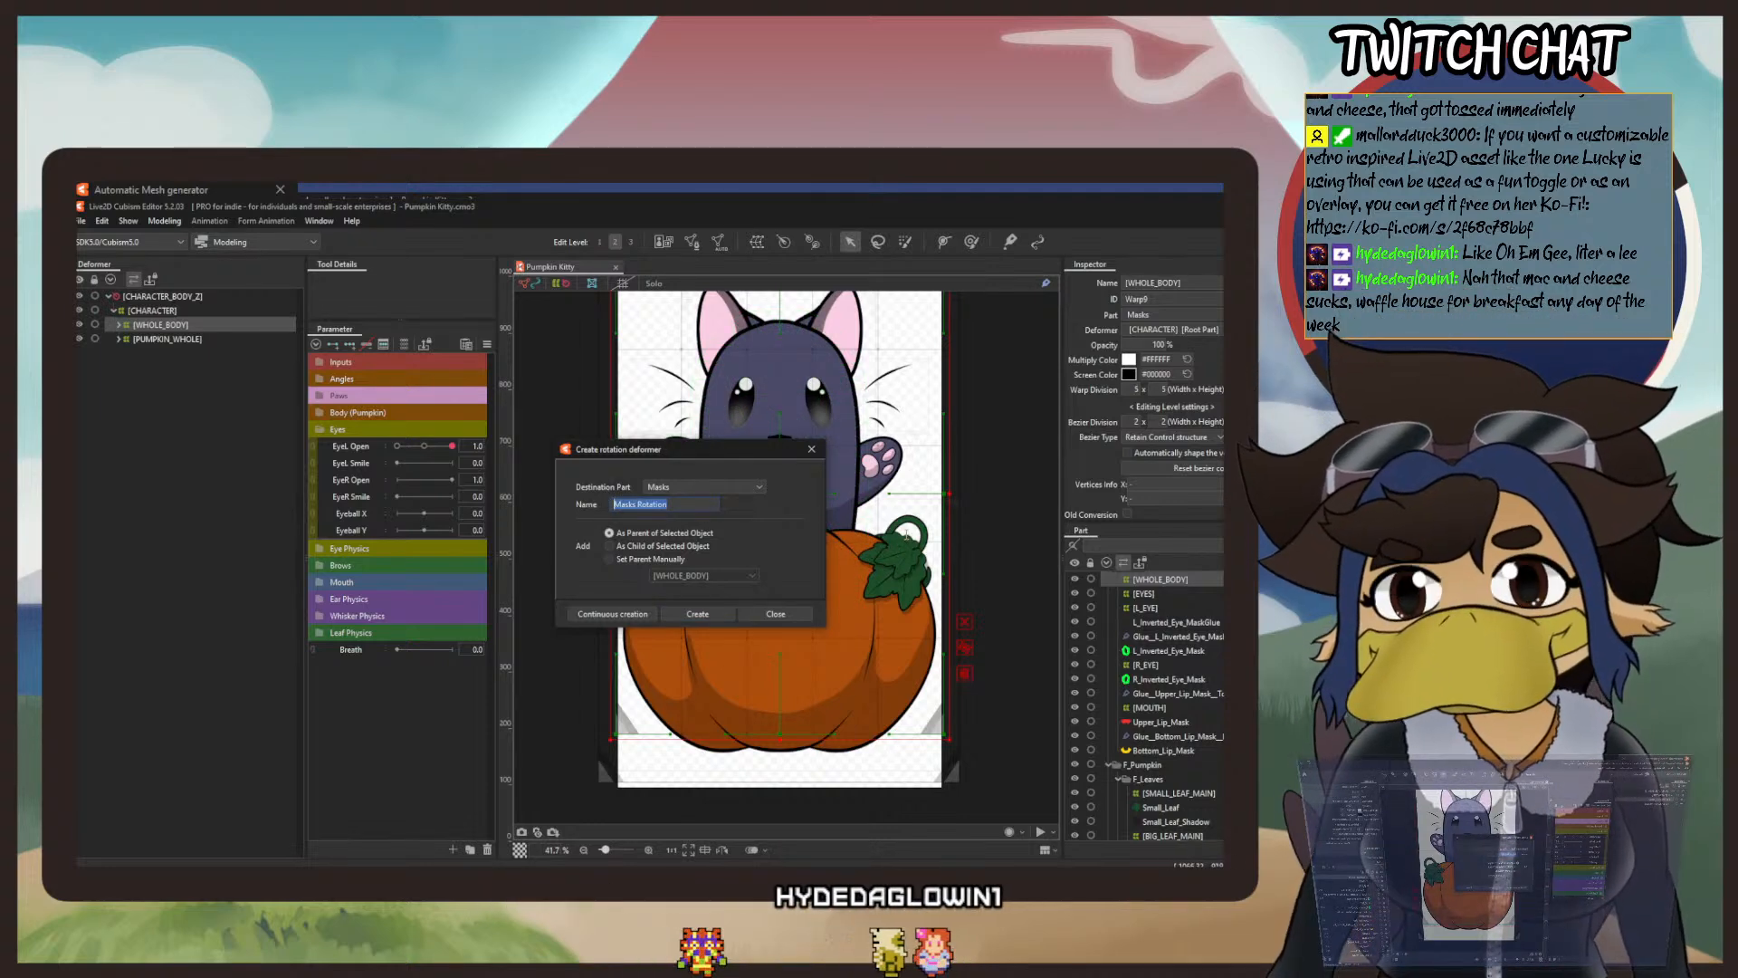
key(BackSpace)
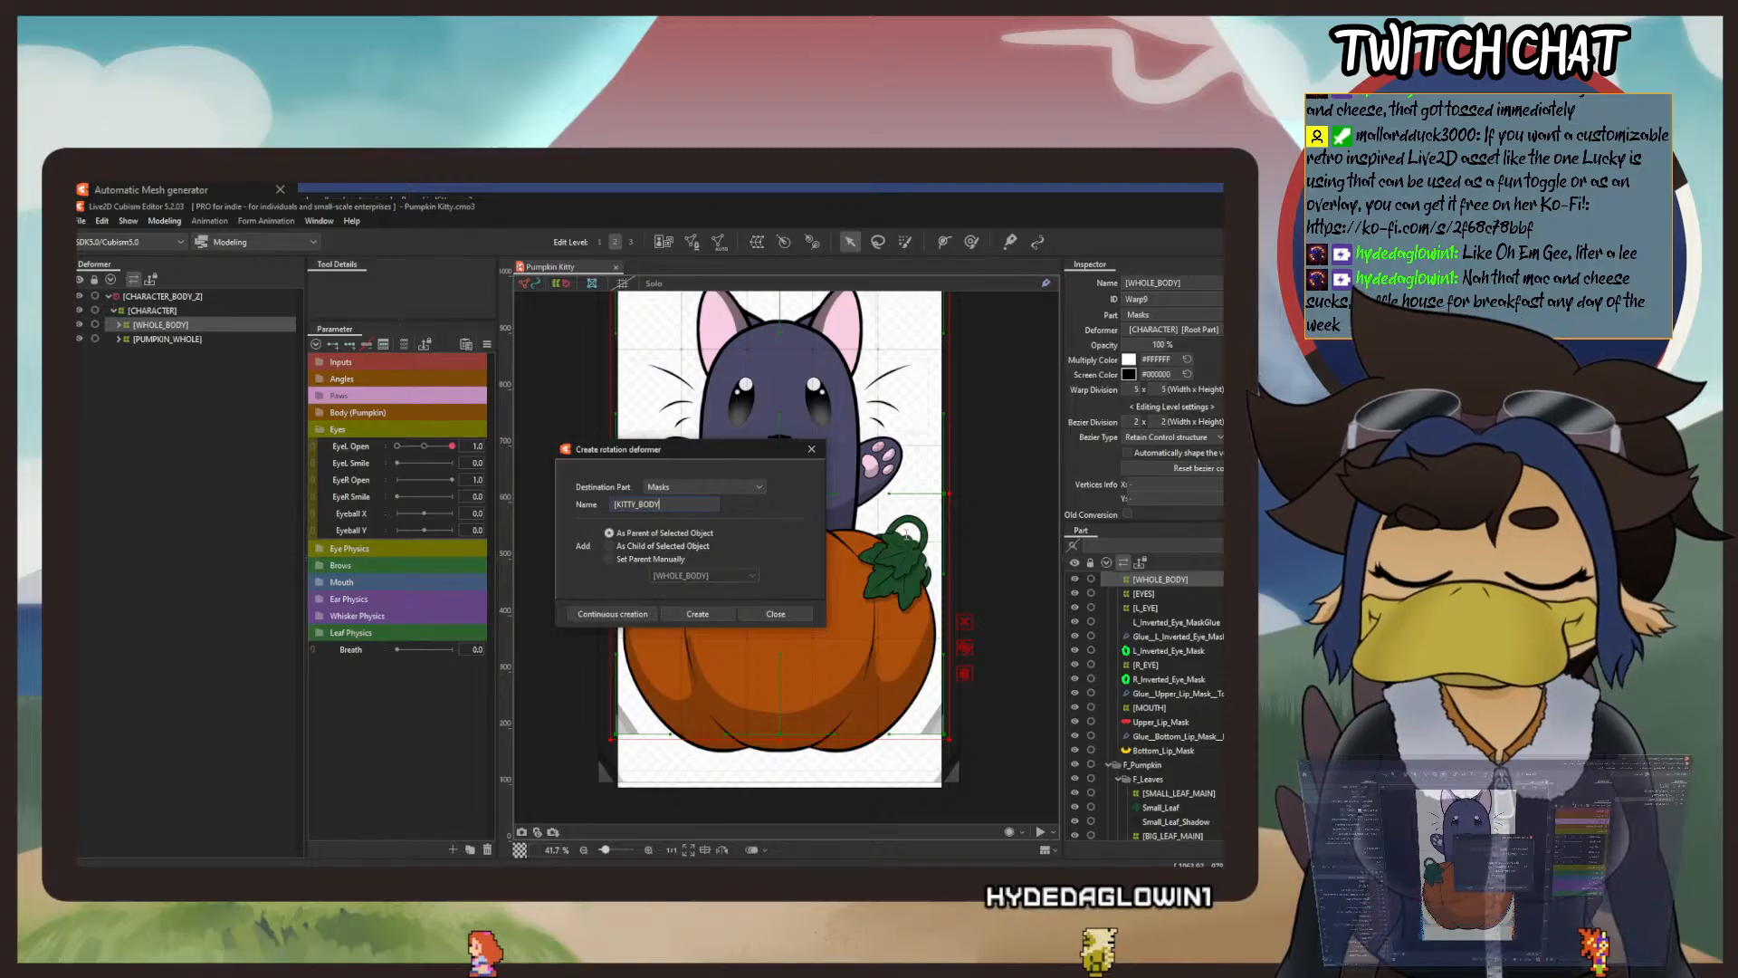
text(_Z])
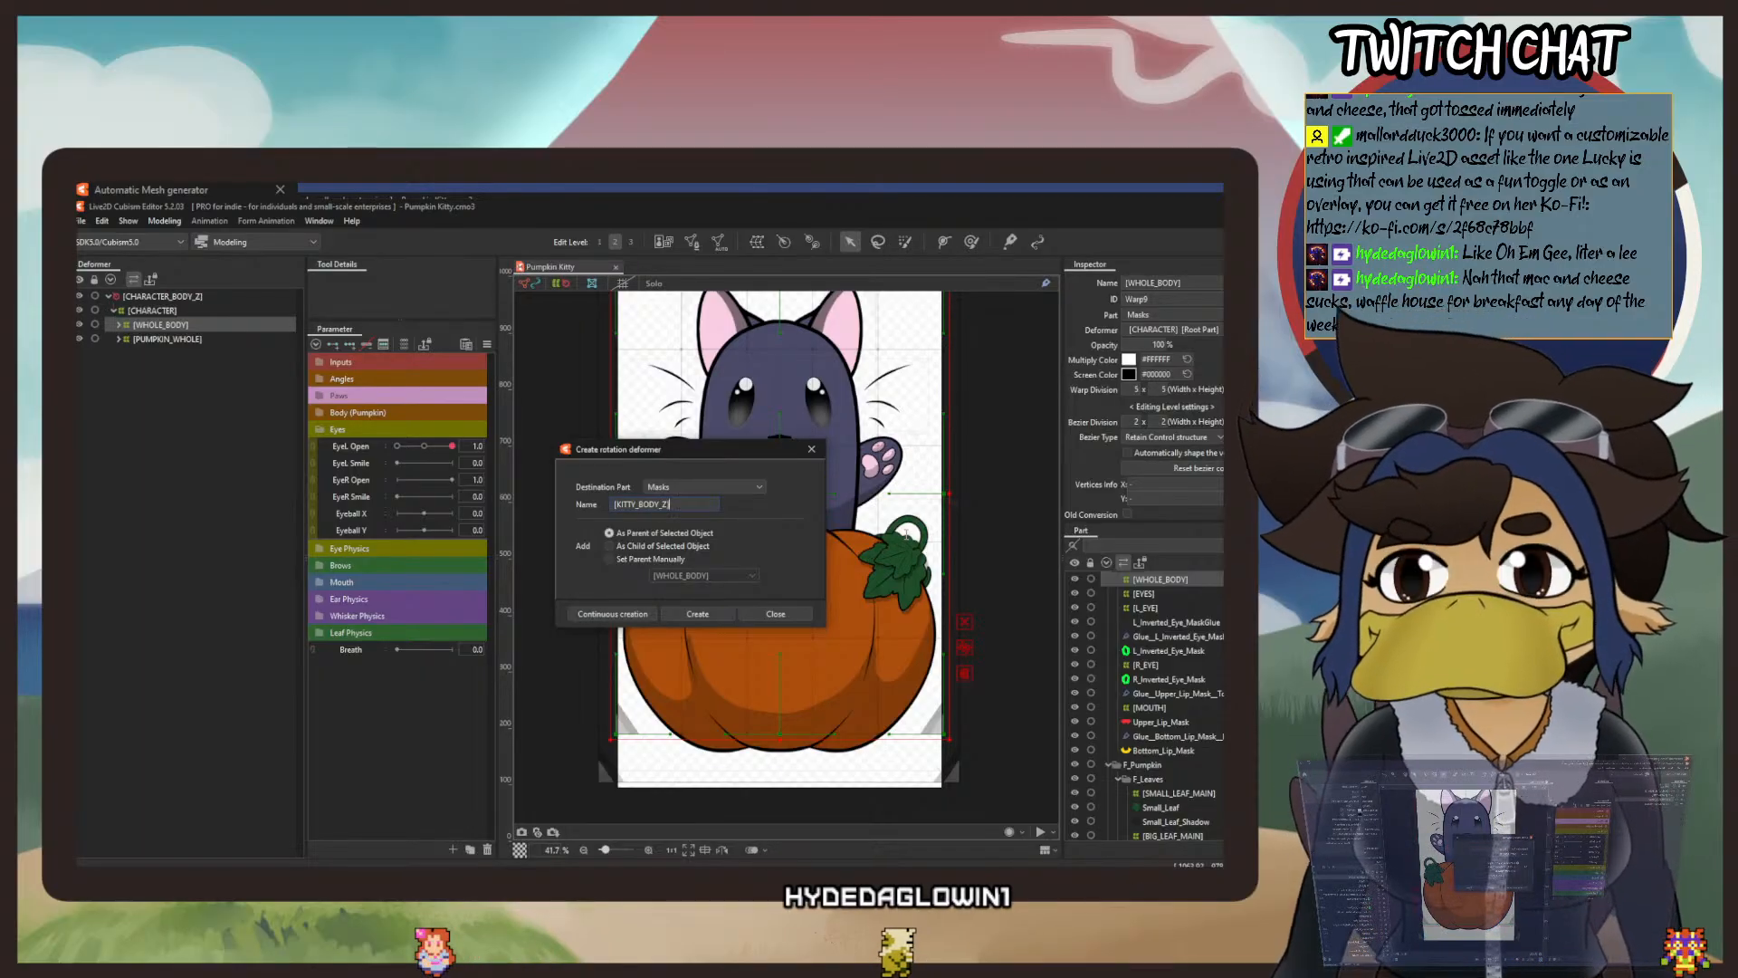
click(720, 615)
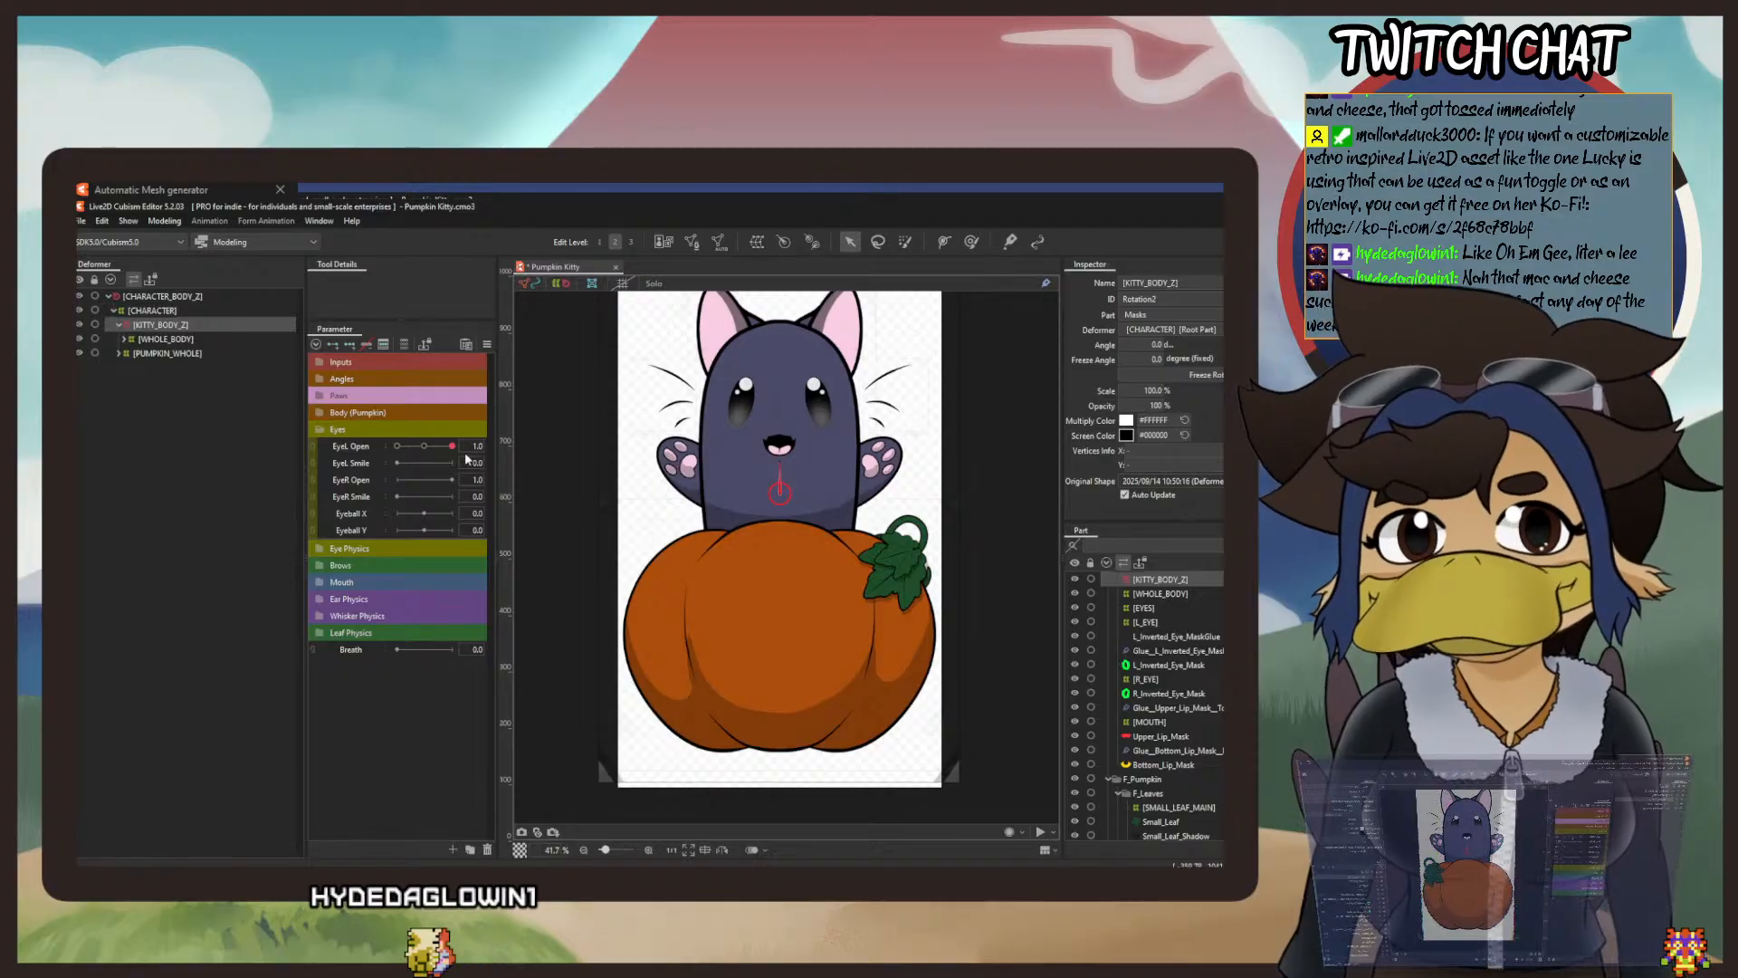
Move only the [KITTY_BODY_Z] pivot down to just below the pumpkin's upper edge, undo the test rotation, and save the model.
scroll(855, 551, up, 3)
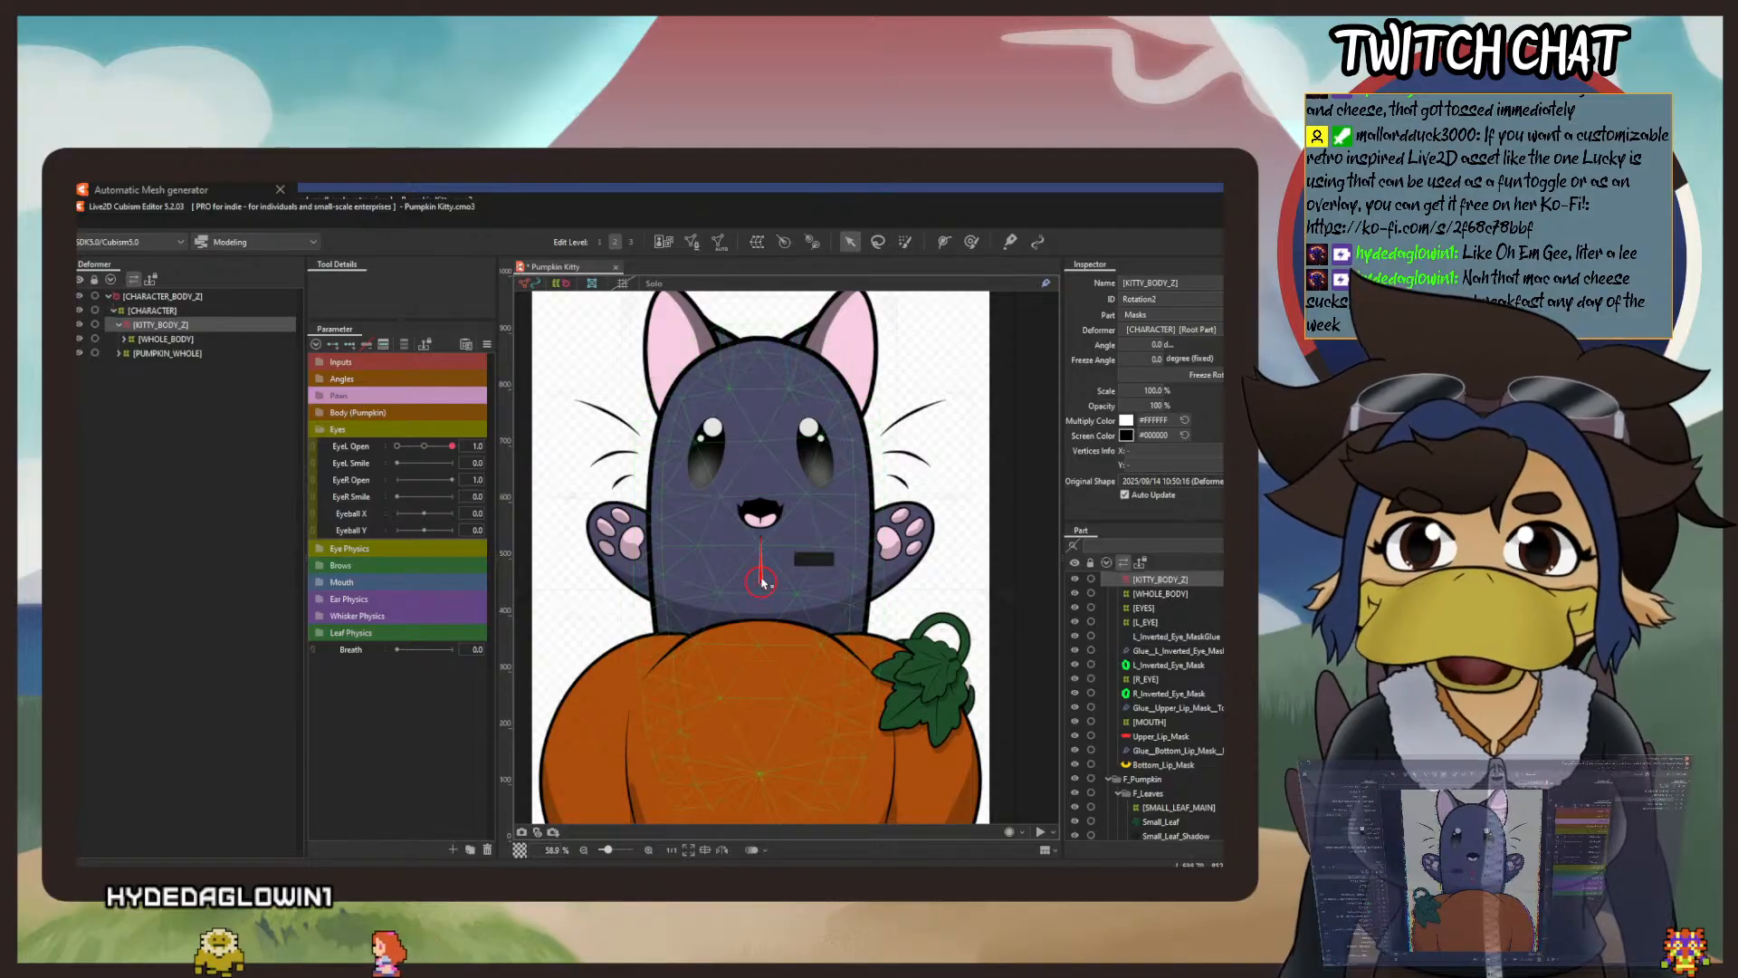
mouse_move(761, 583)
mouse_down()
mouse_move(774, 654)
mouse_move(752, 602)
mouse_move(761, 563)
mouse_move(760, 606)
mouse_up()
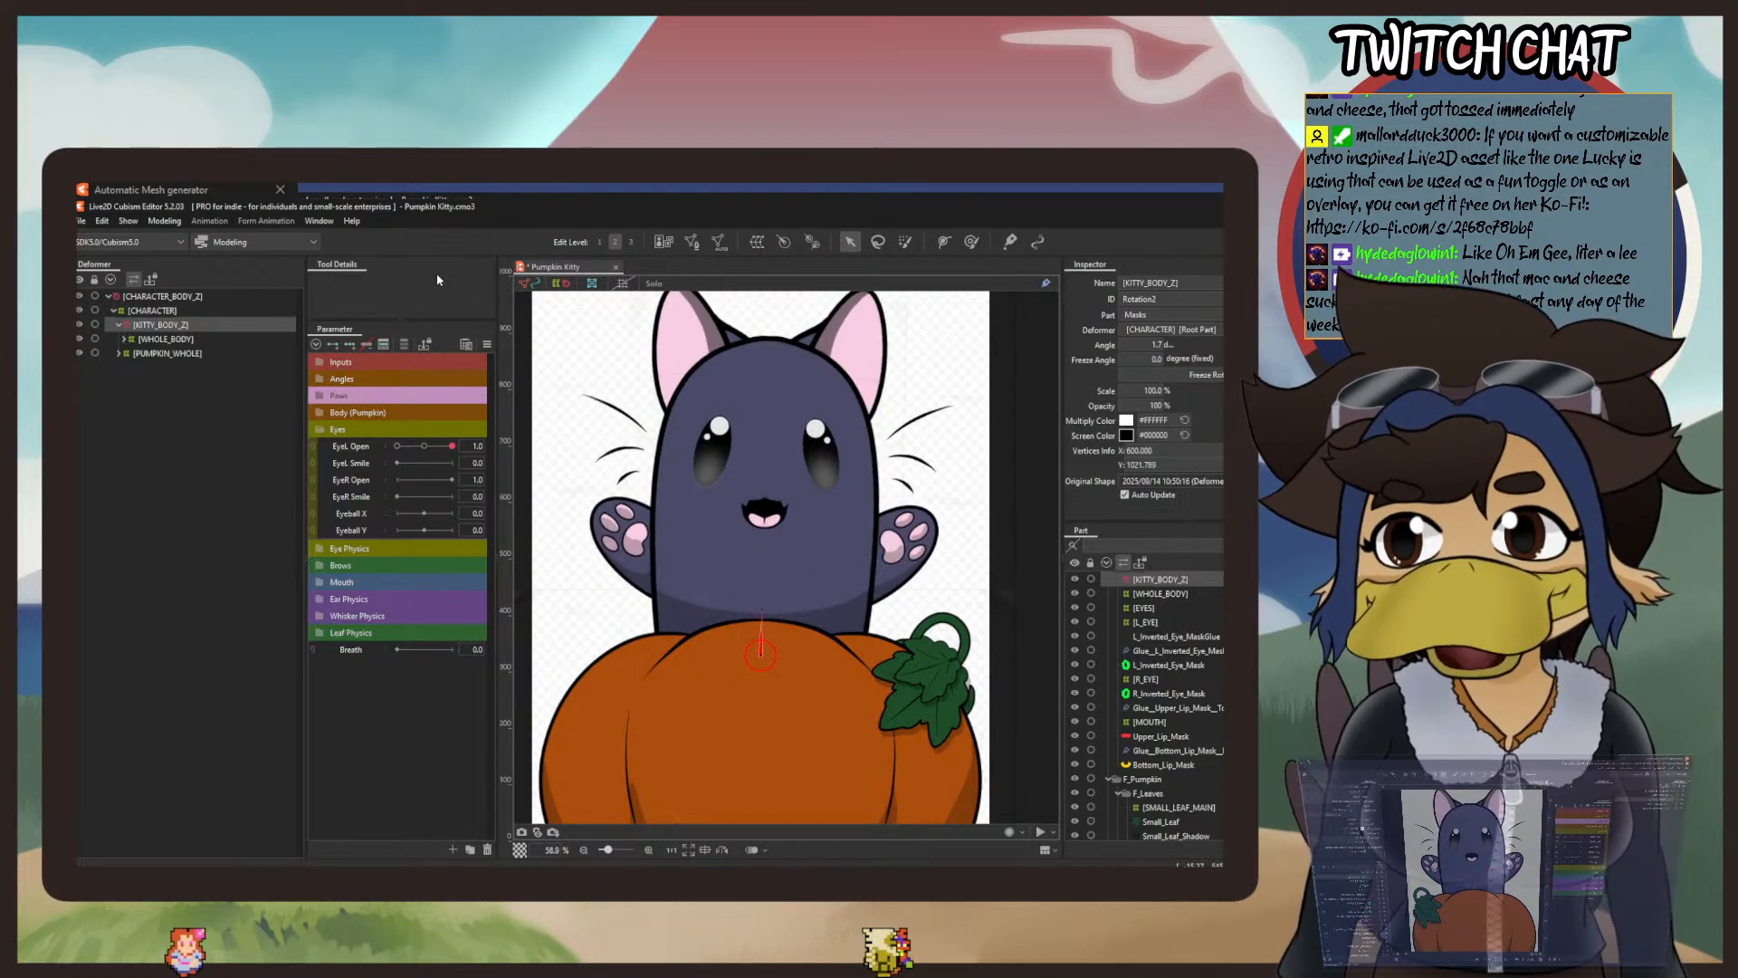
click(101, 221)
click(137, 254)
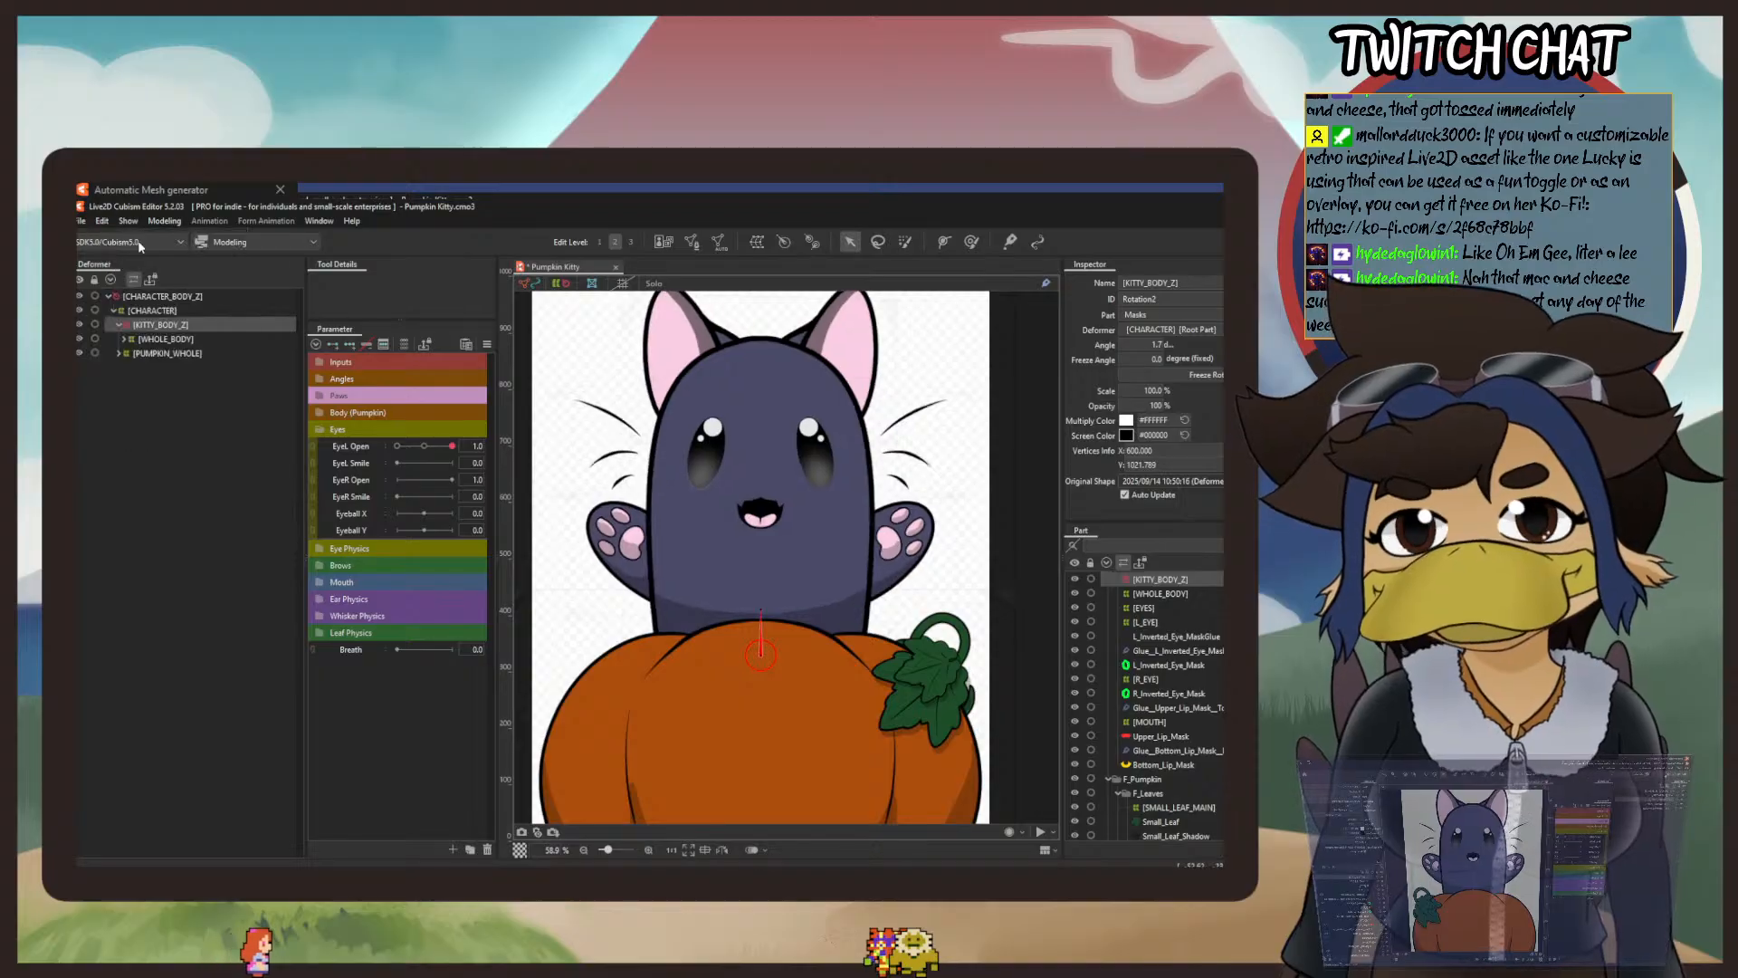
click(82, 221)
click(134, 335)
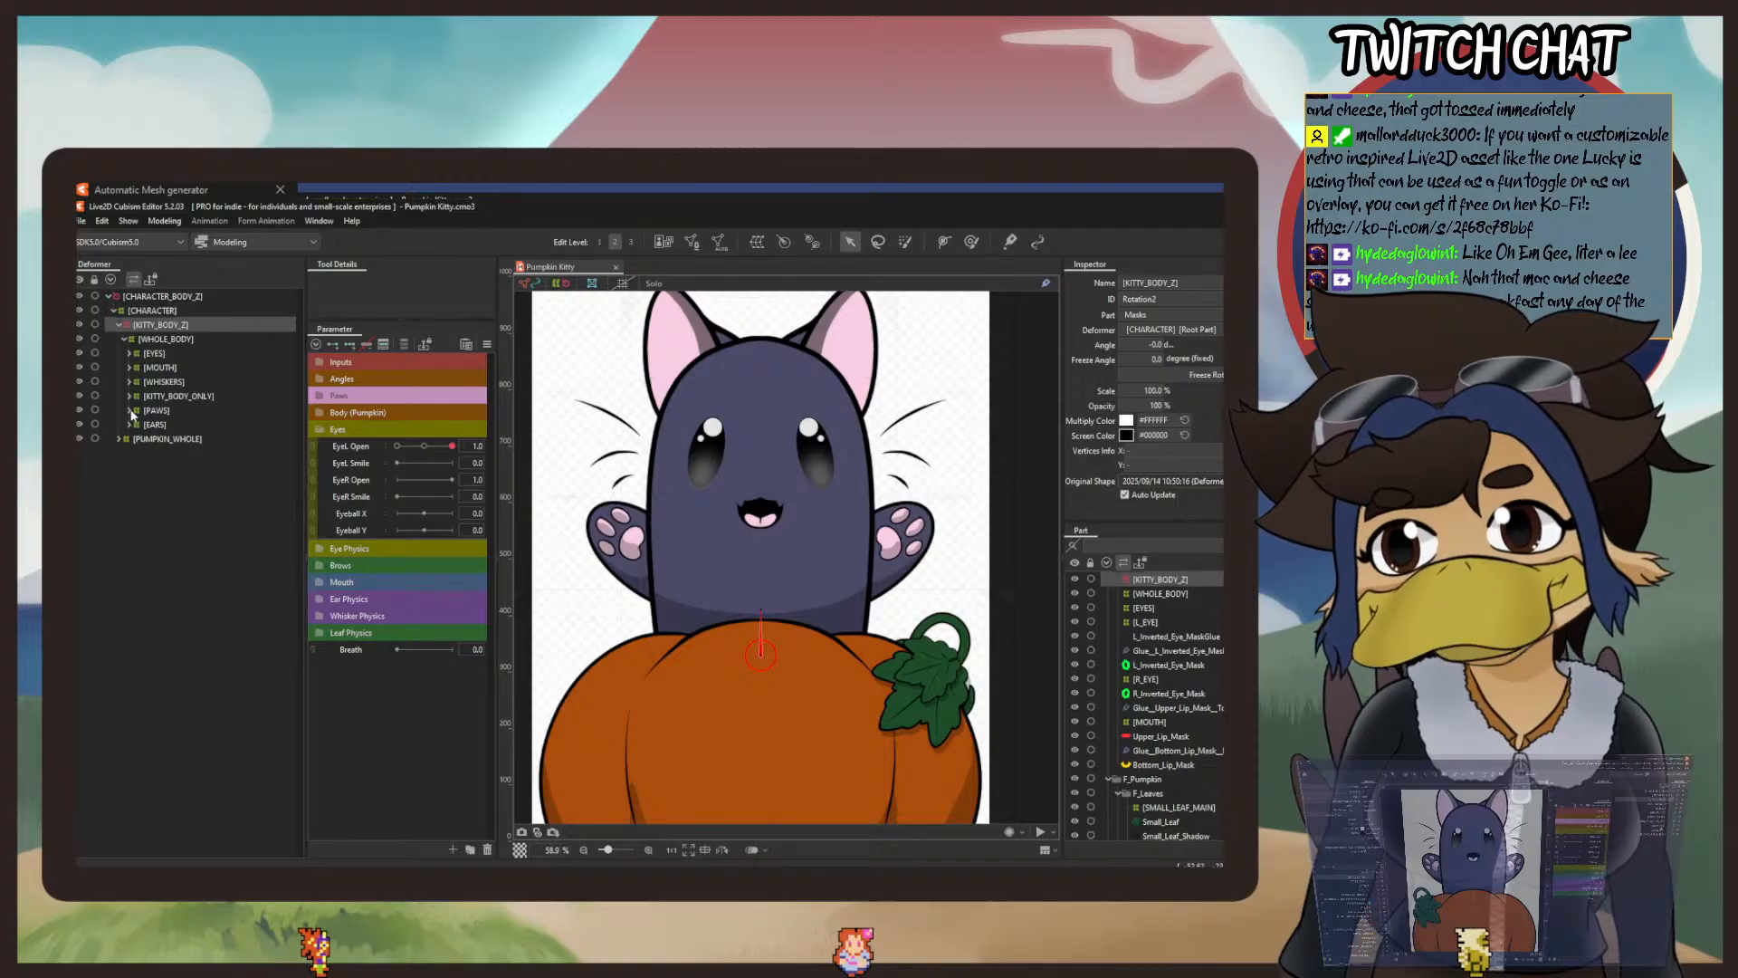
Create a warp deformer named [R_PAW] as parent of R_Paw_Shadow and R_Paw, inside [PAWS].
click(160, 467)
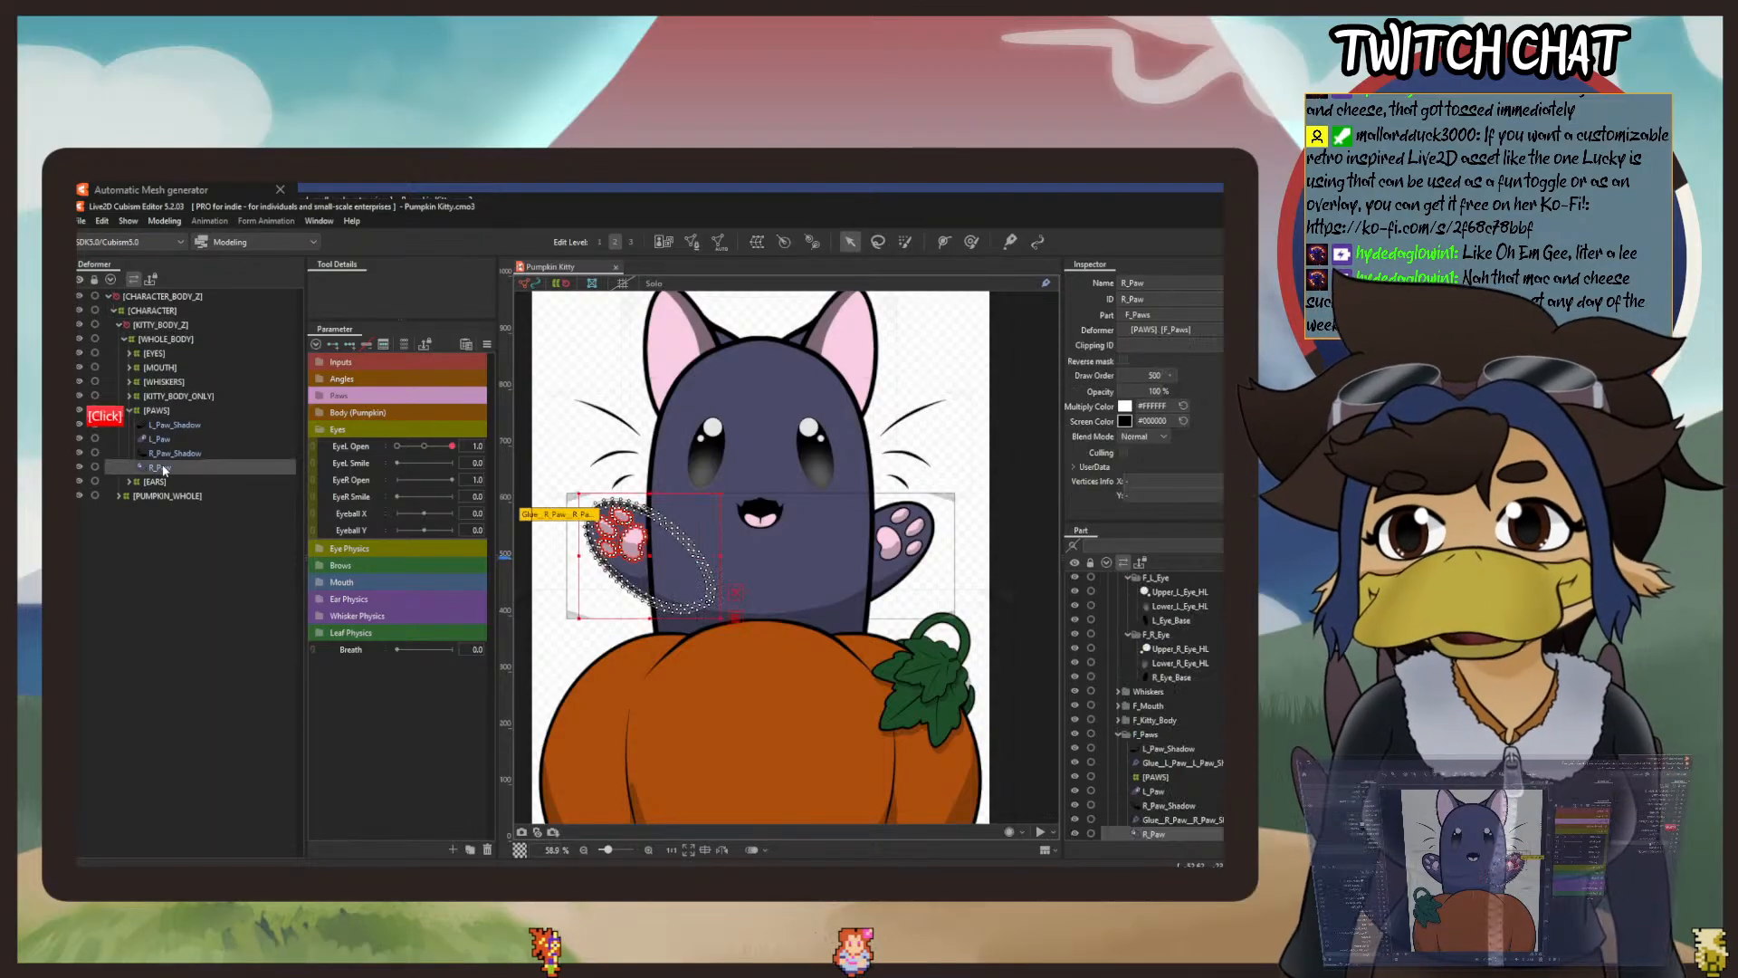
click(172, 453)
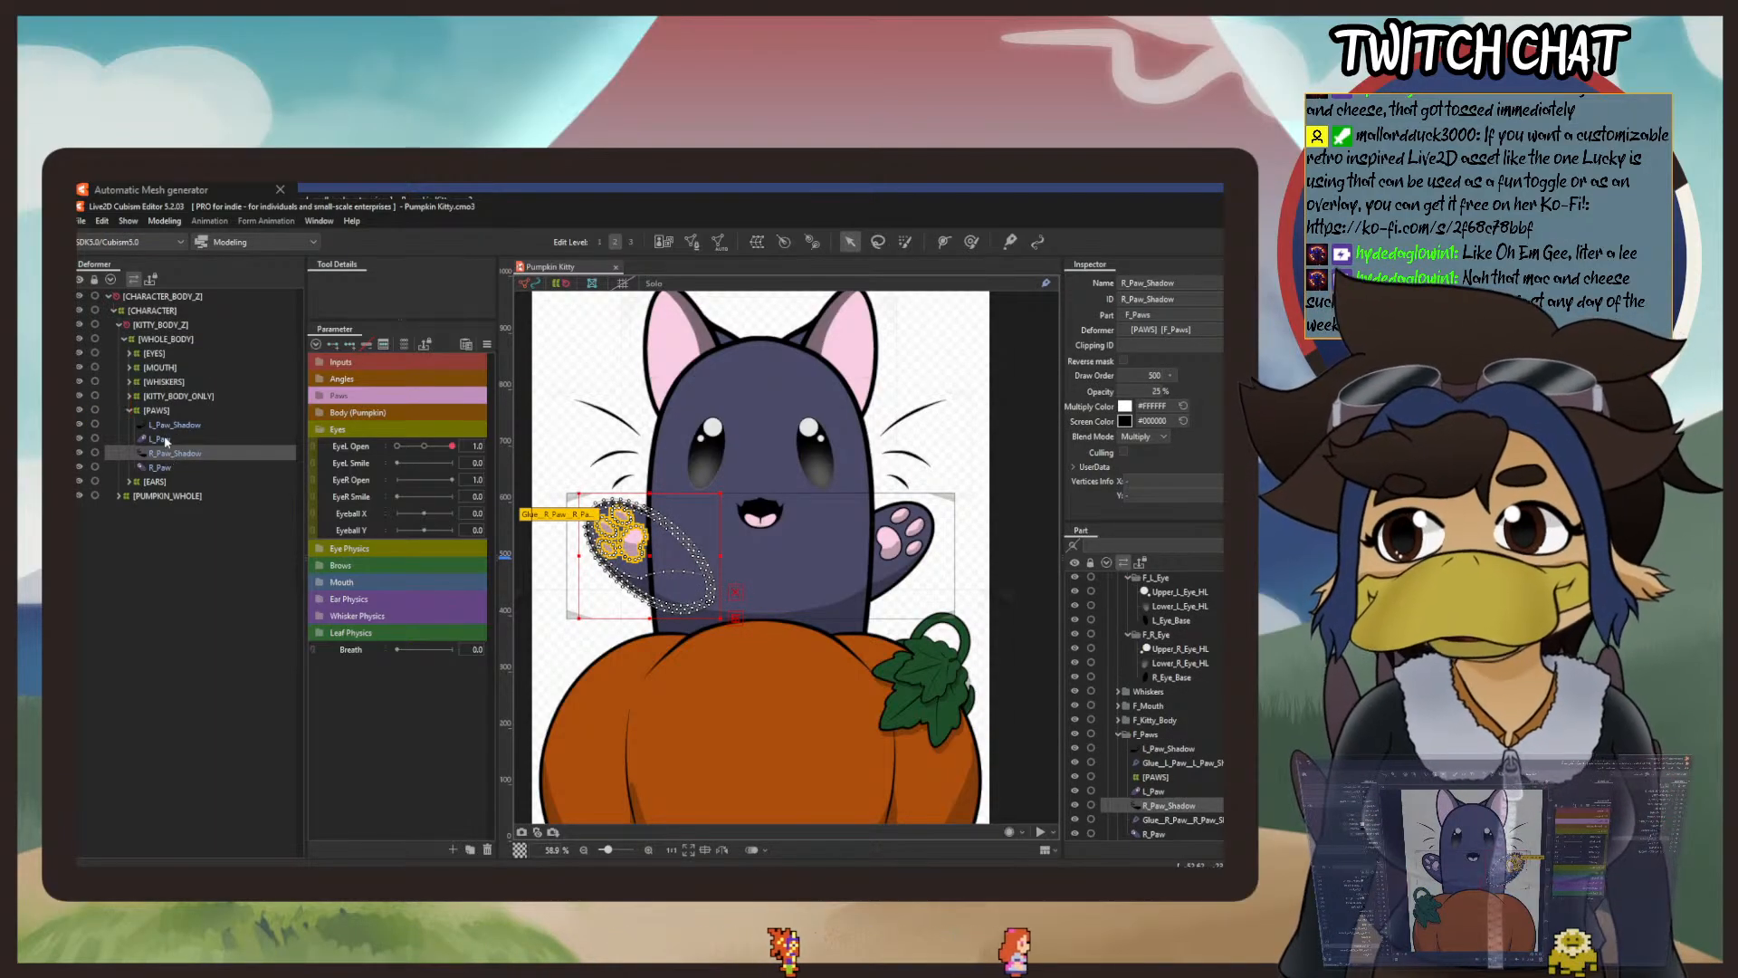
click(174, 424)
click(166, 454)
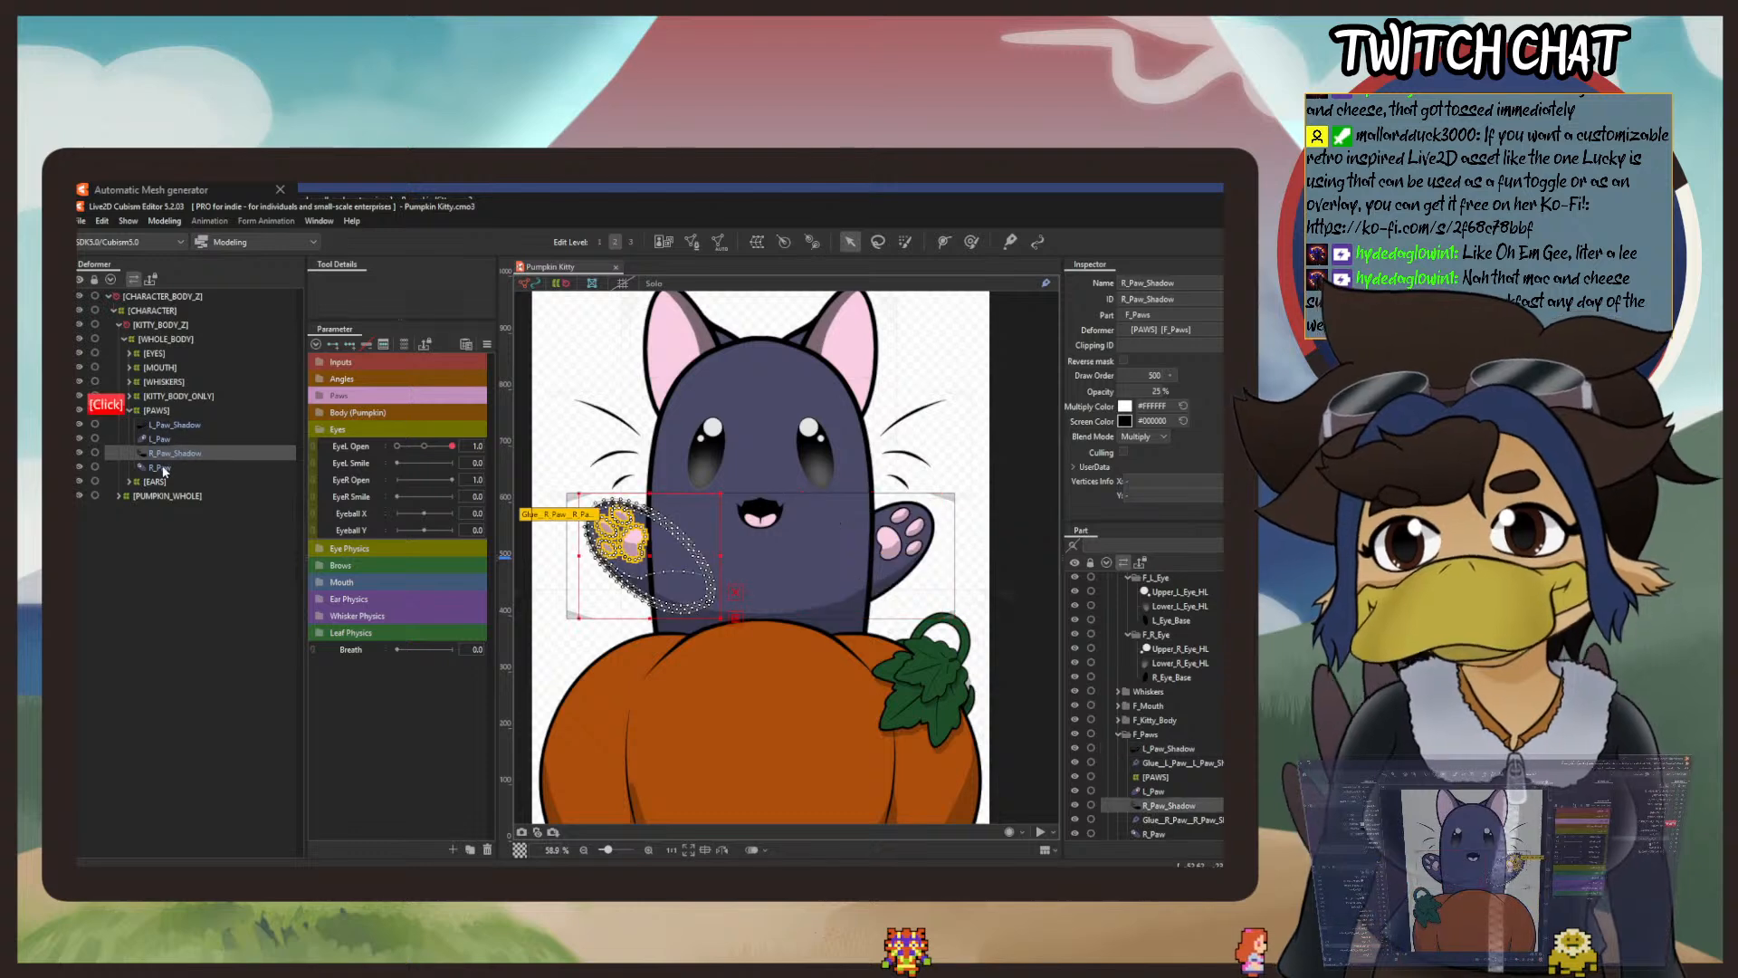
click(163, 468)
shift+click(166, 454)
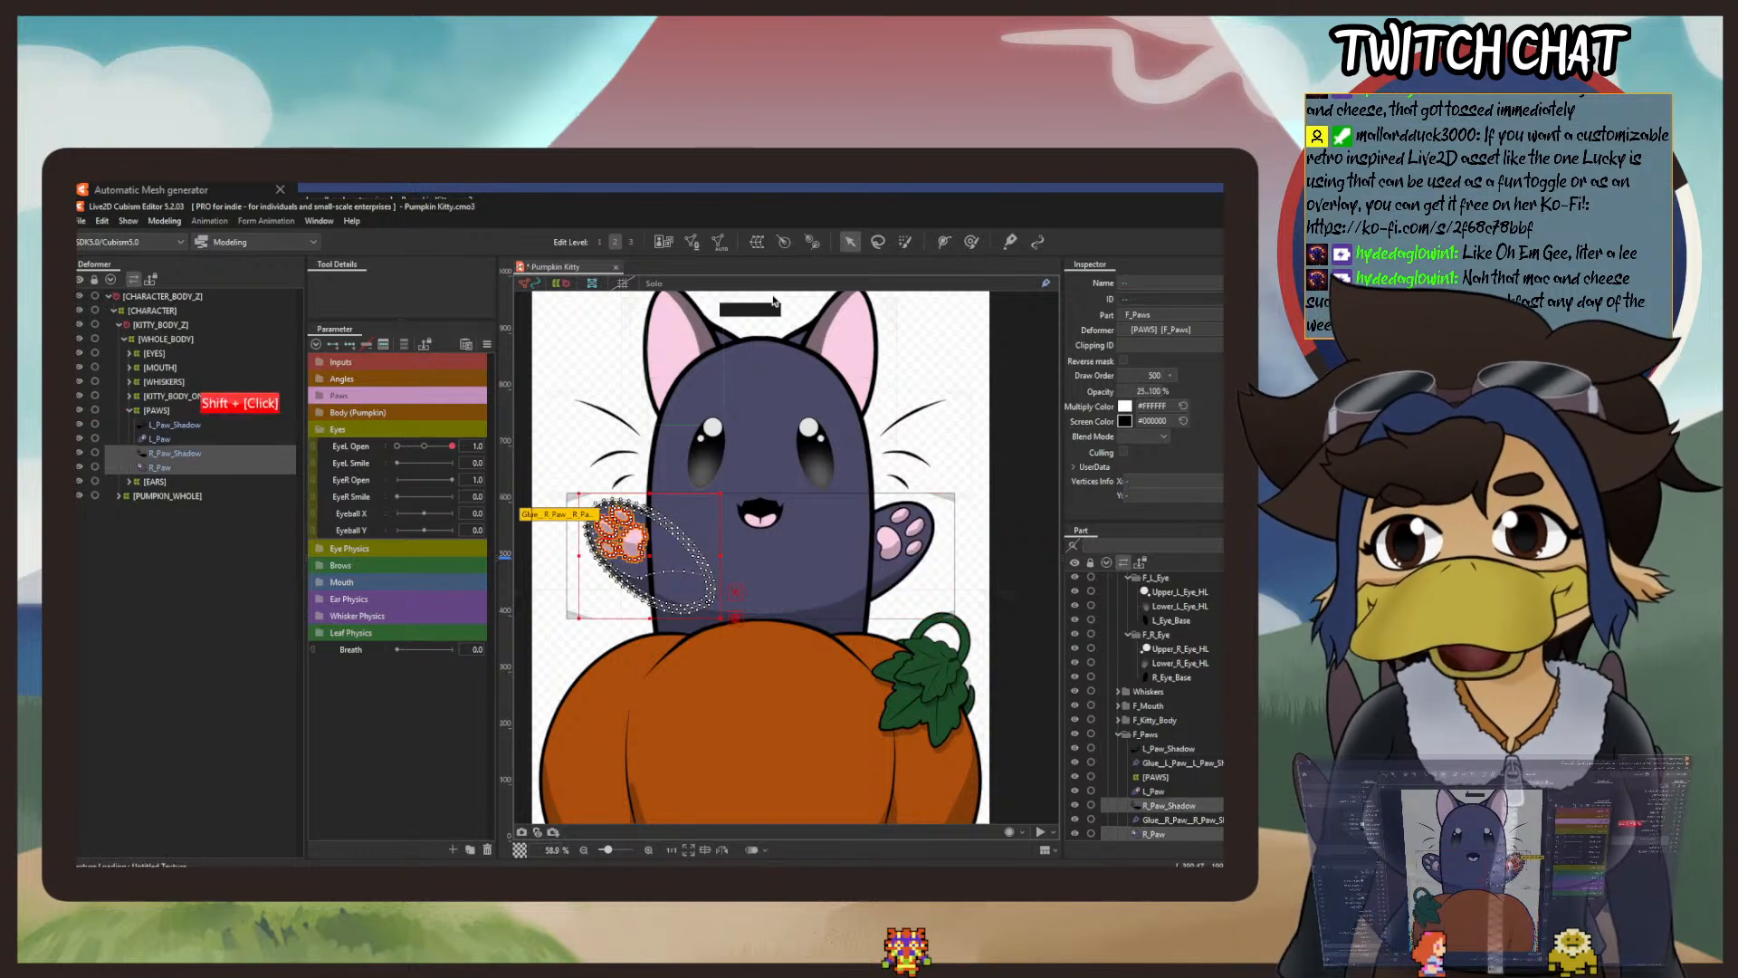
click(758, 243)
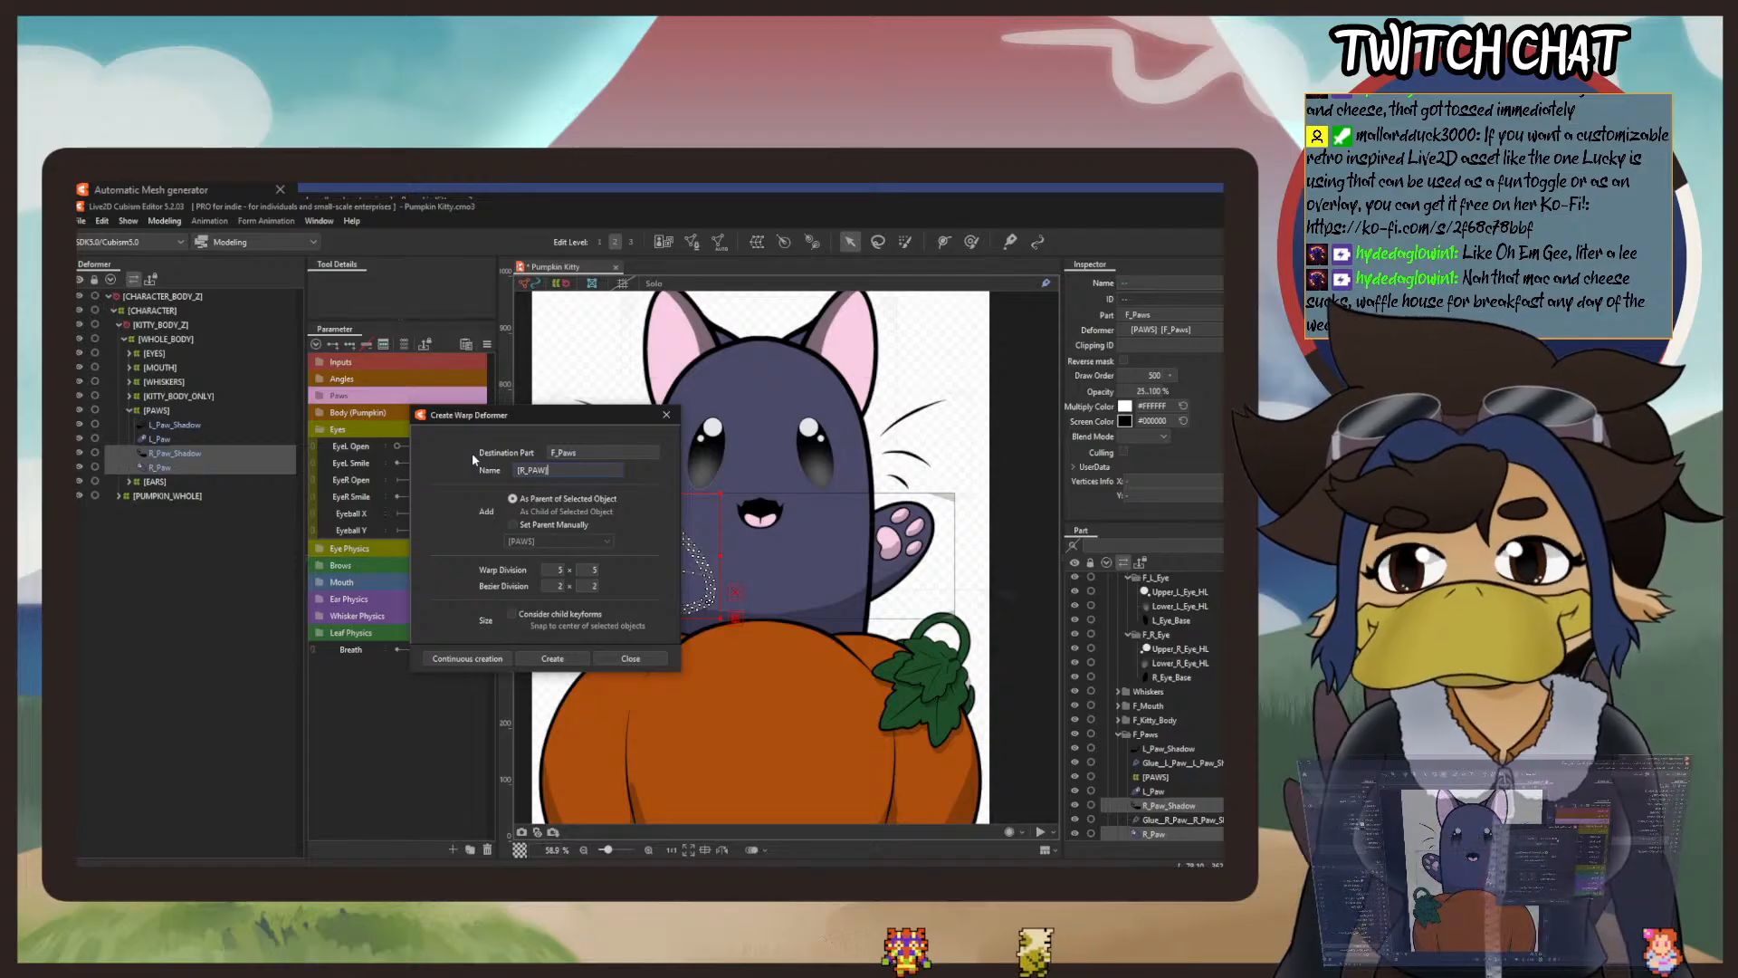
click(554, 660)
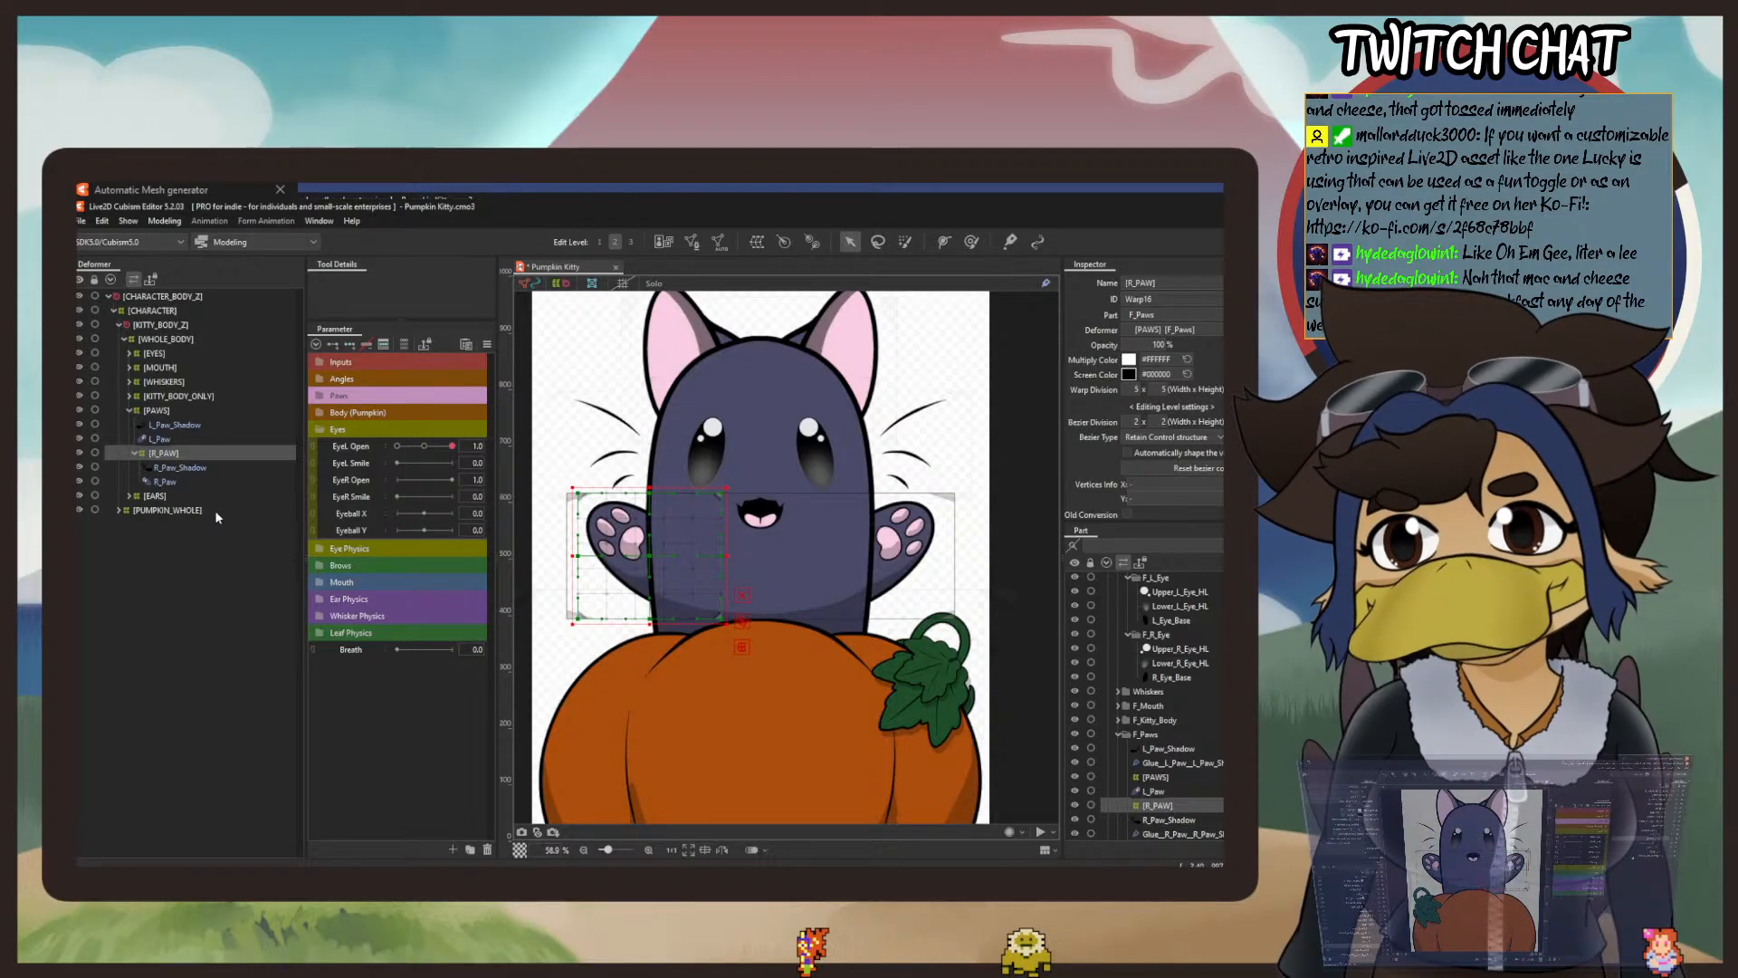
Create a warp deformer named [L_PAW] as parent of L_Paw_Shadow and L_Paw, inside [PAWS].
click(163, 441)
shift+click(163, 426)
click(763, 248)
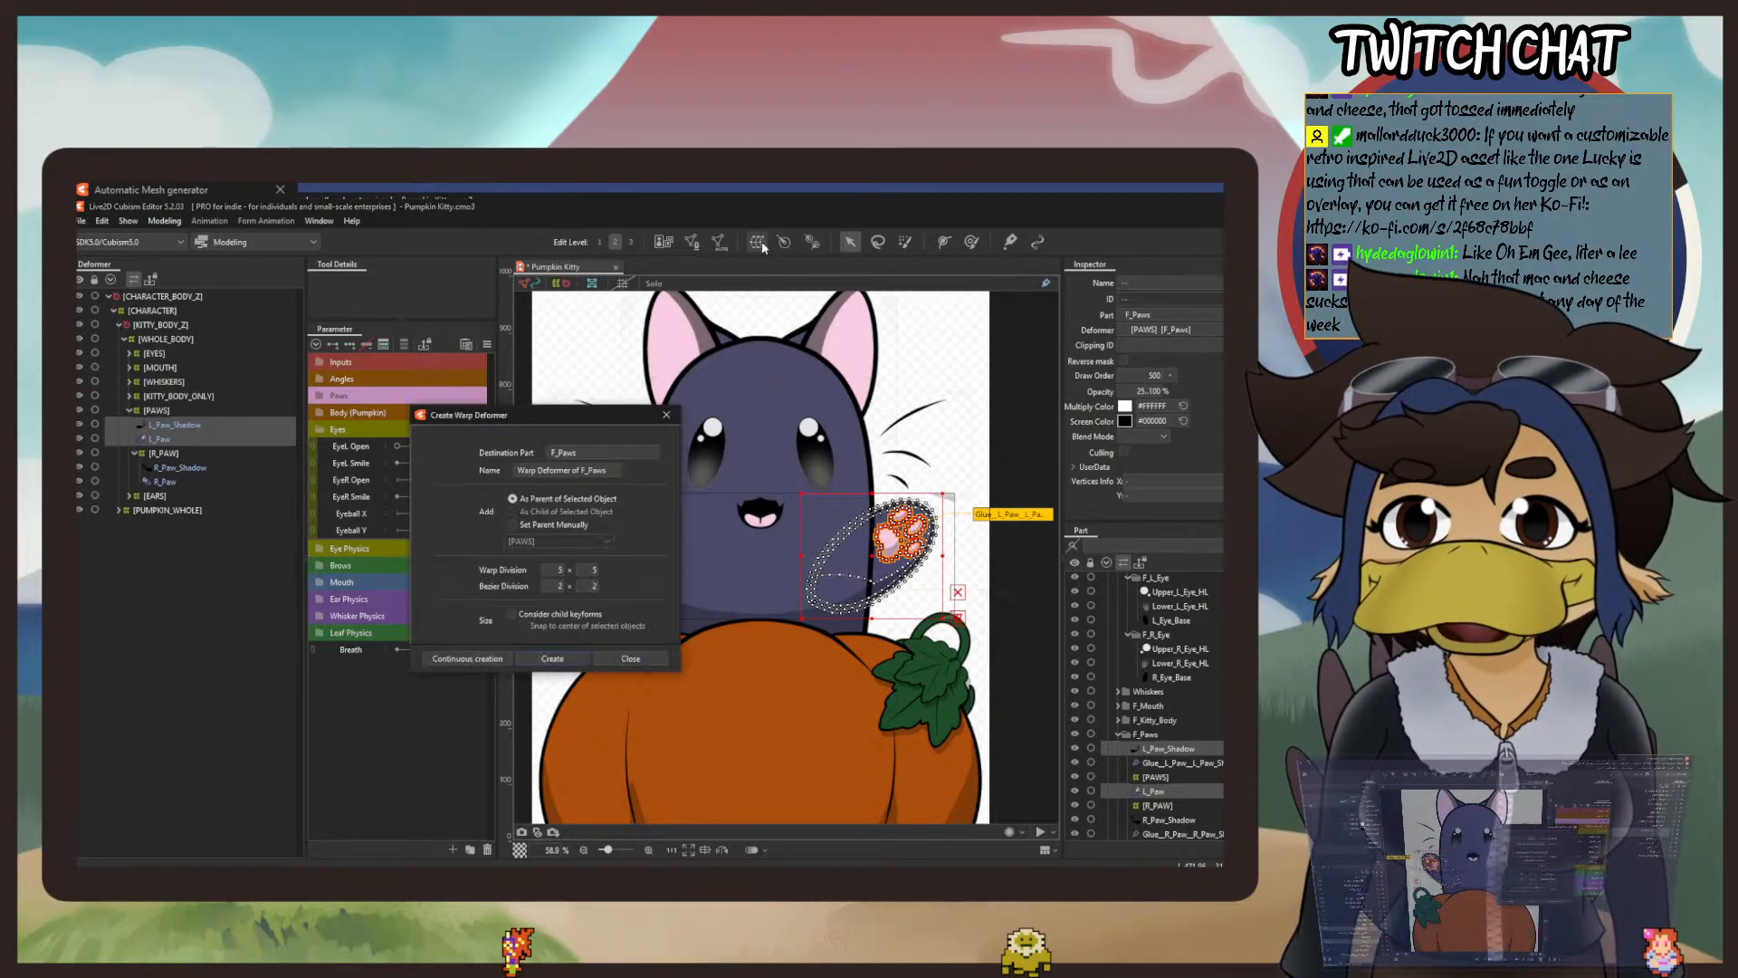
text([L_PAW)
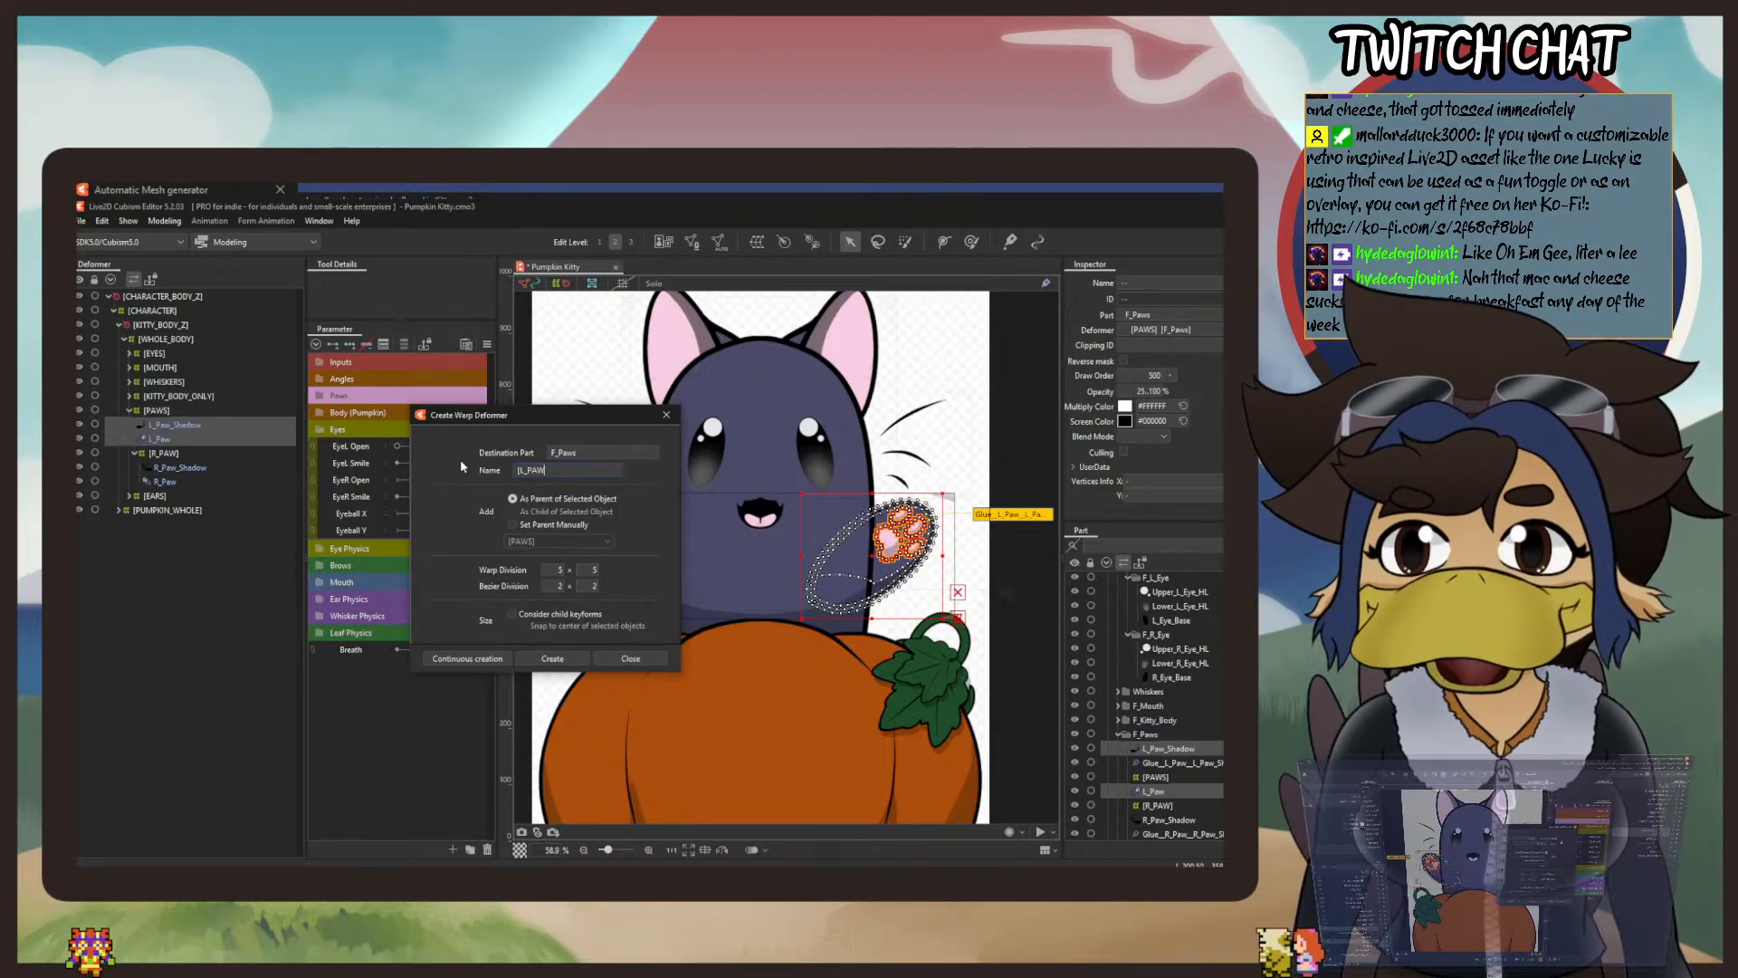
click(552, 659)
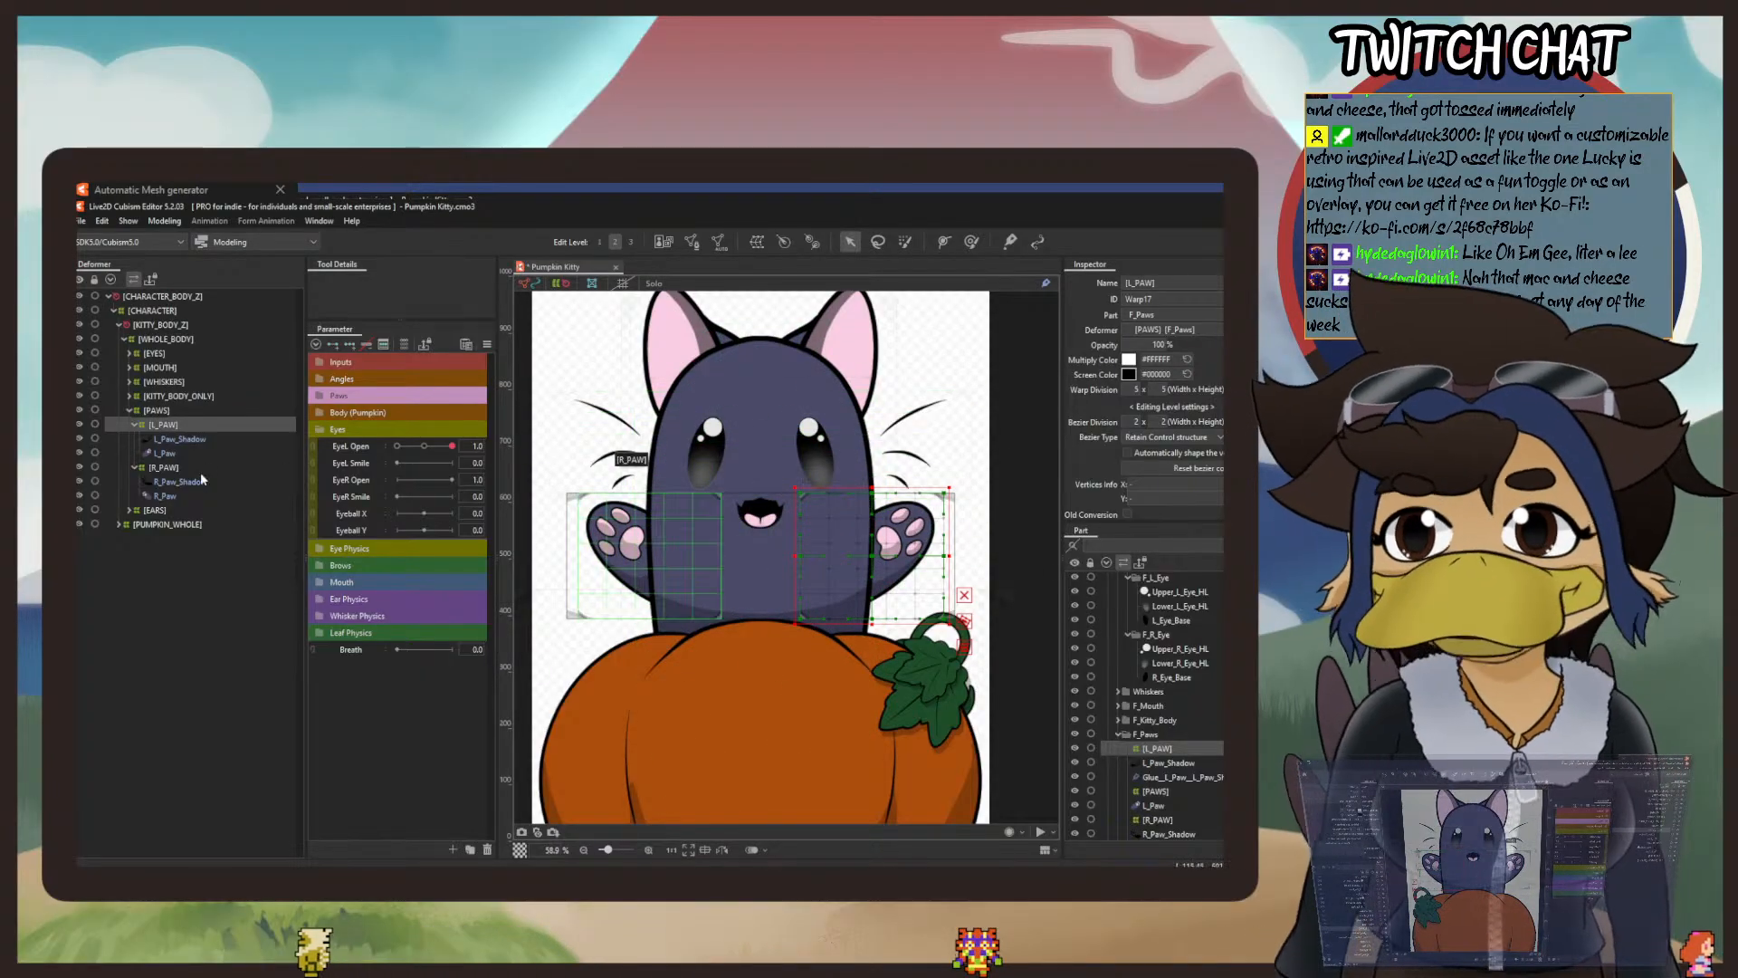
Collapse the paw deformers and expand [EARS] in the deformer hierarchy.
click(134, 425)
click(129, 453)
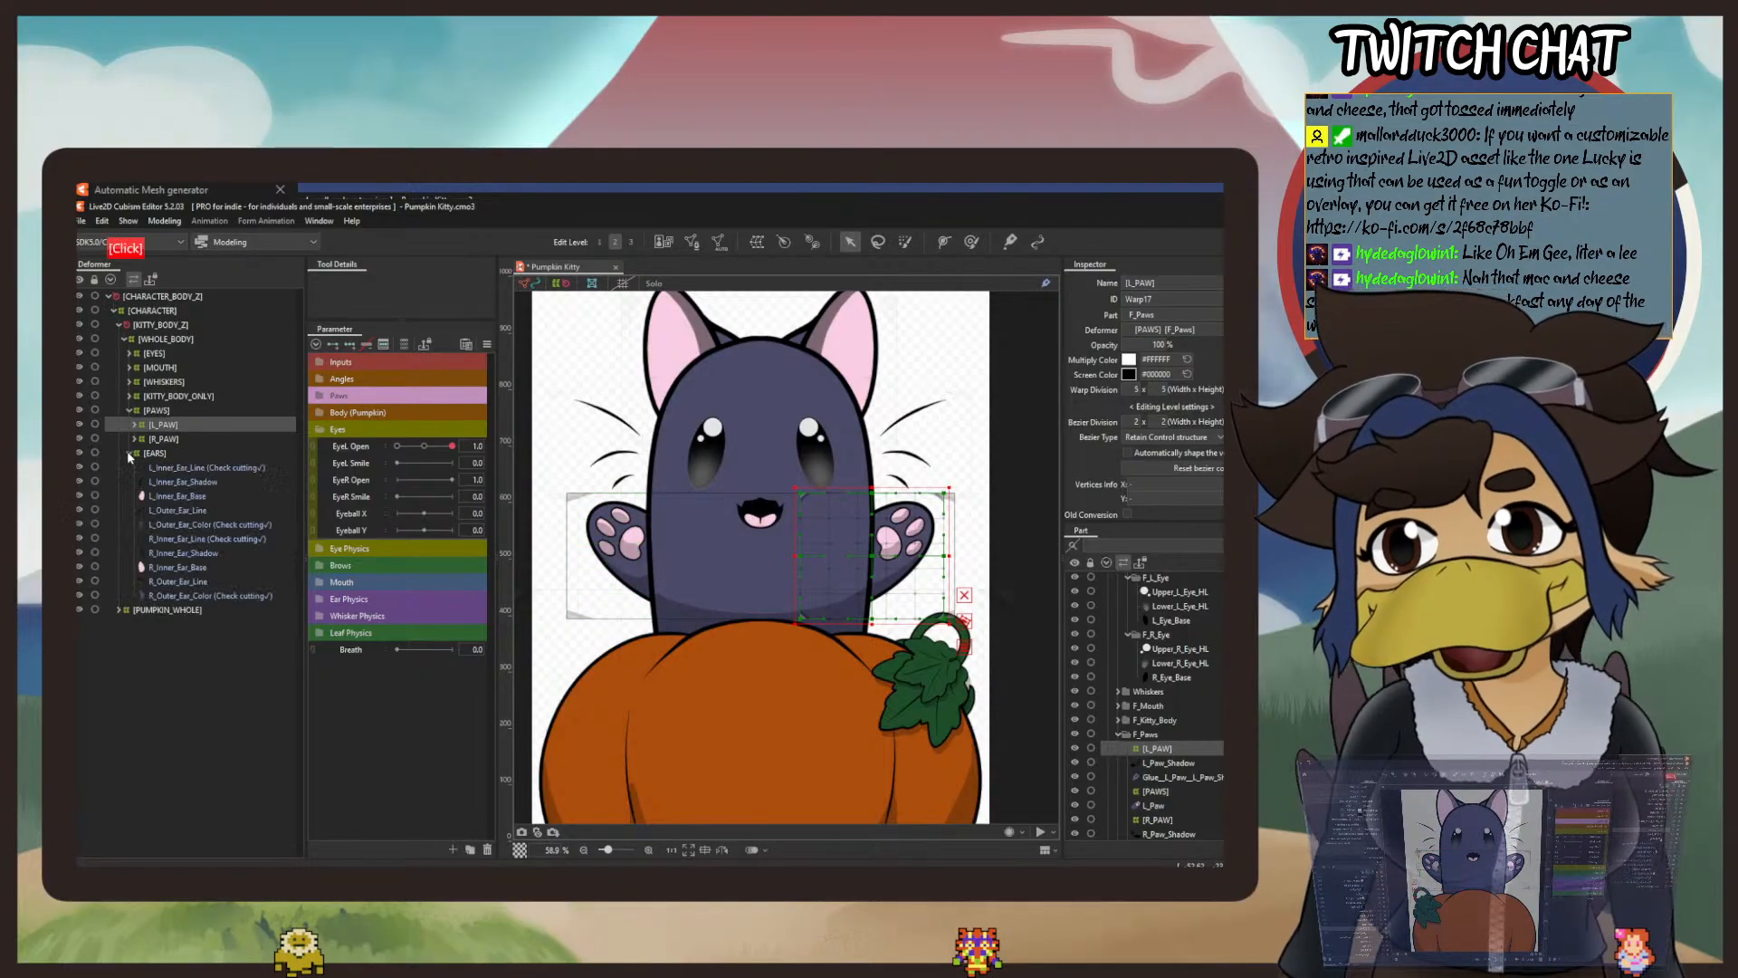
click(129, 411)
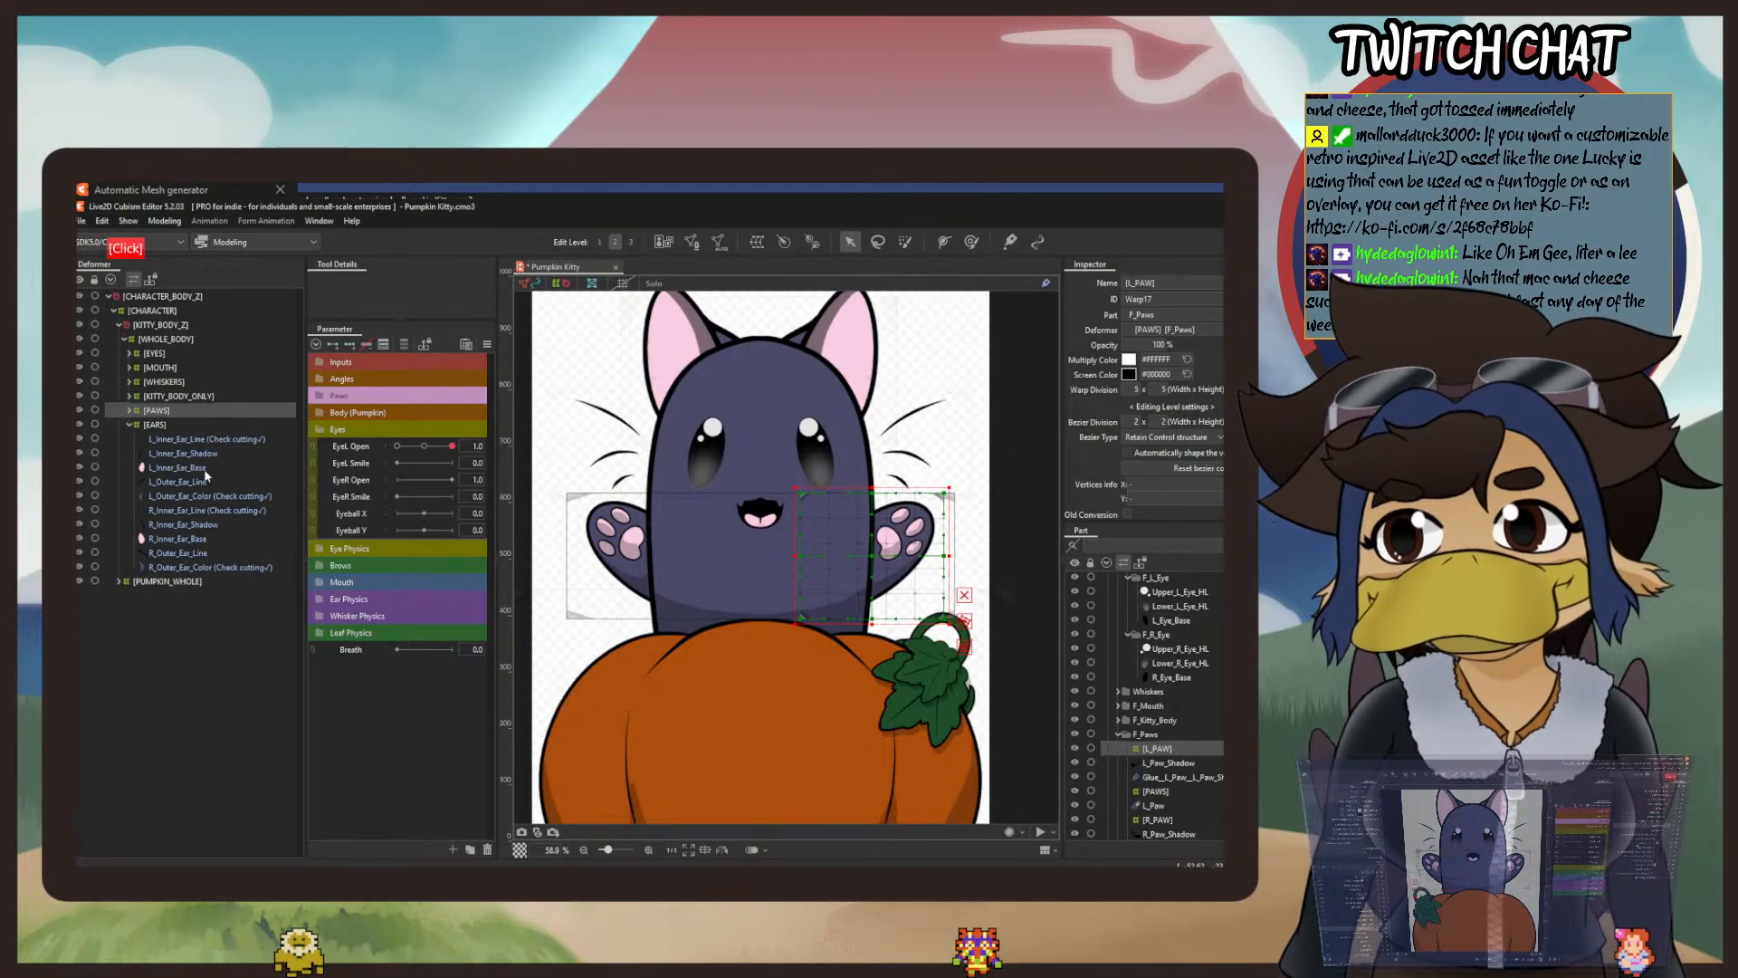
Create a warp deformer named [R_EAR] as parent of all five right-ear art meshes, inside [EARS].
click(208, 567)
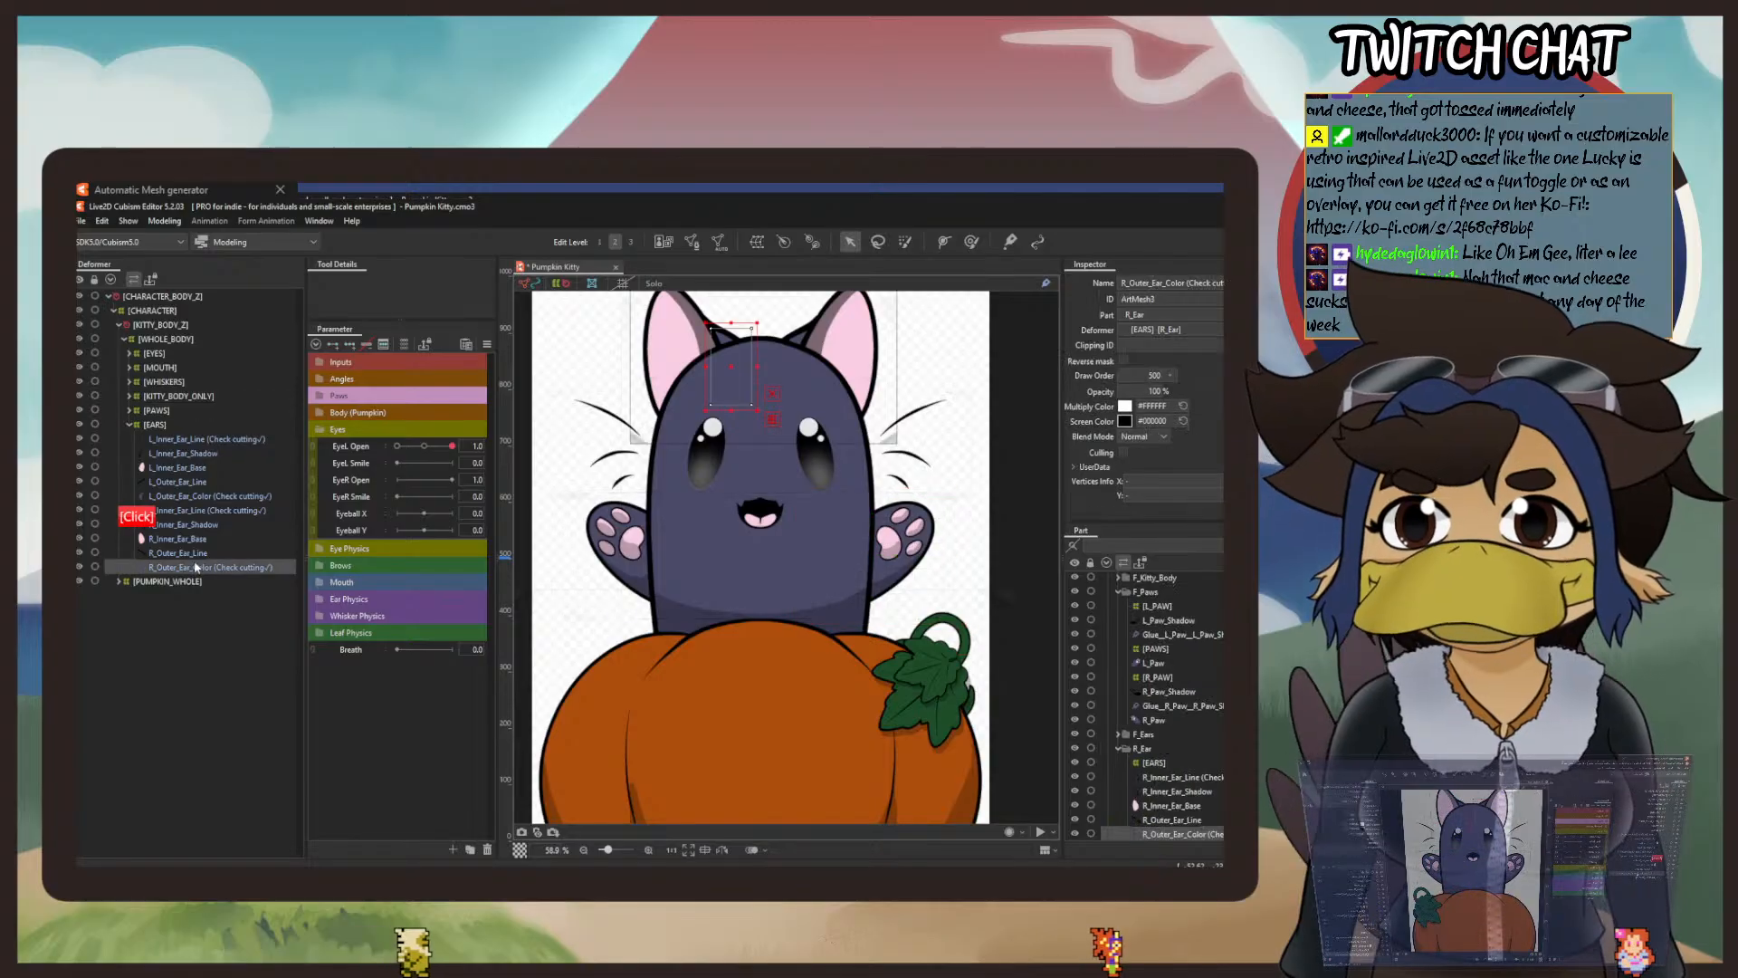
shift+click(179, 512)
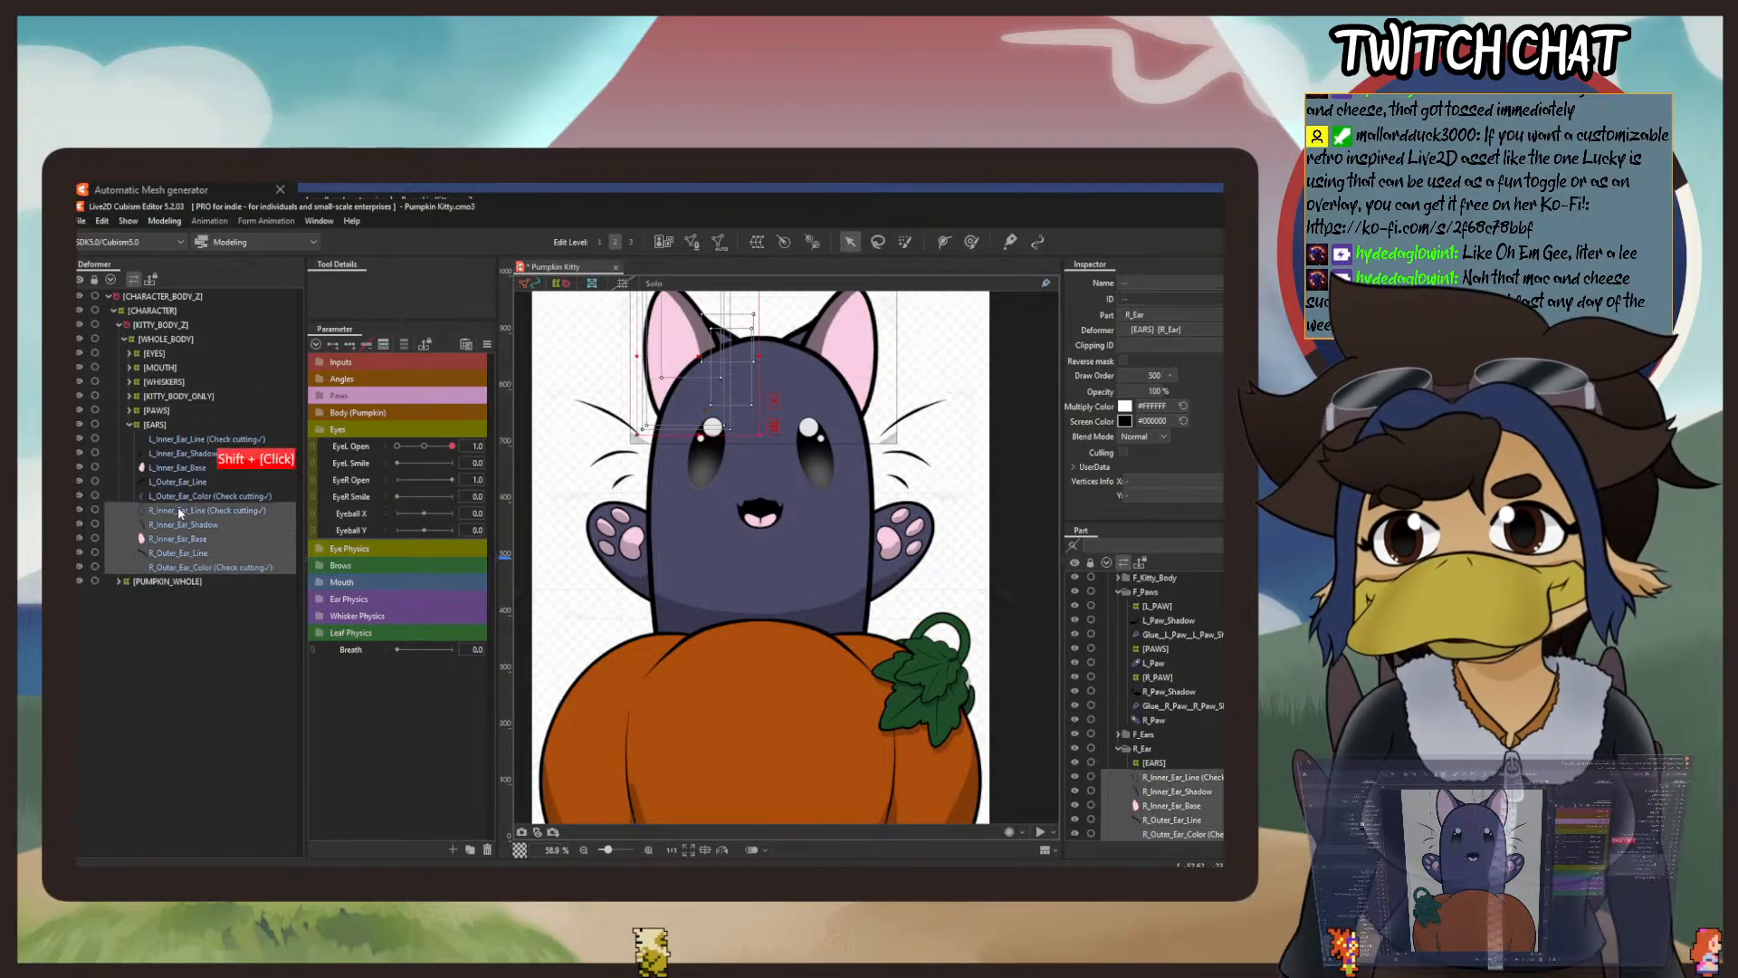
click(757, 242)
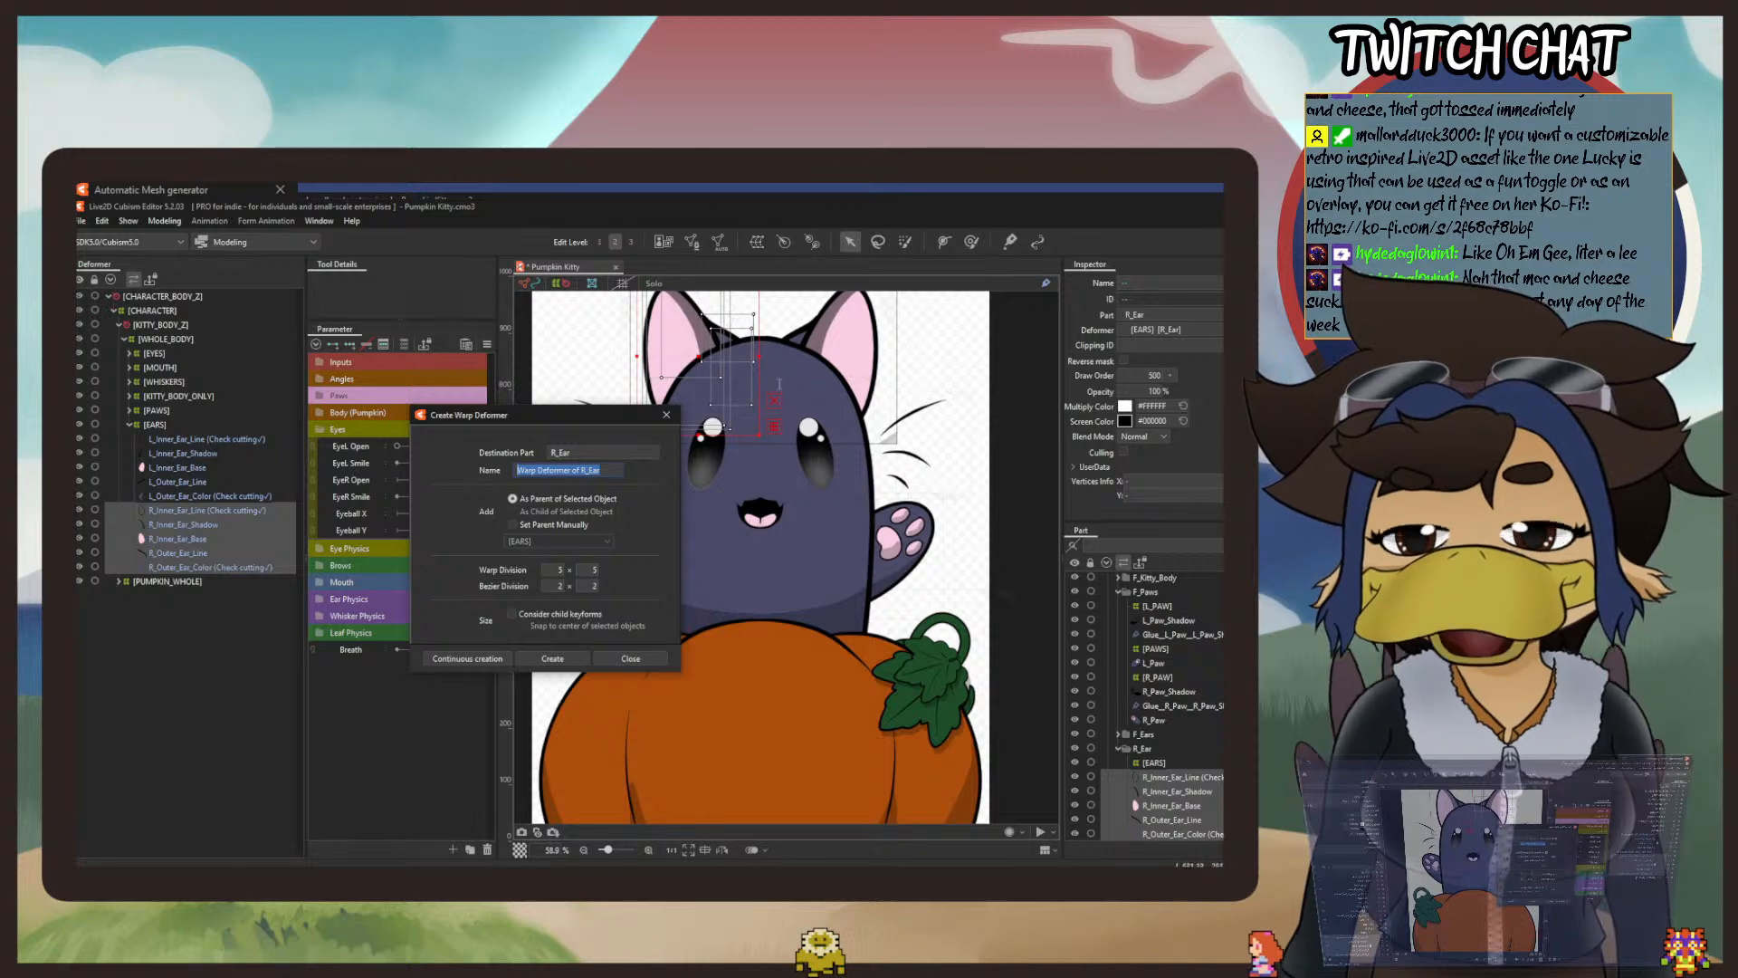
key(BackSpace)
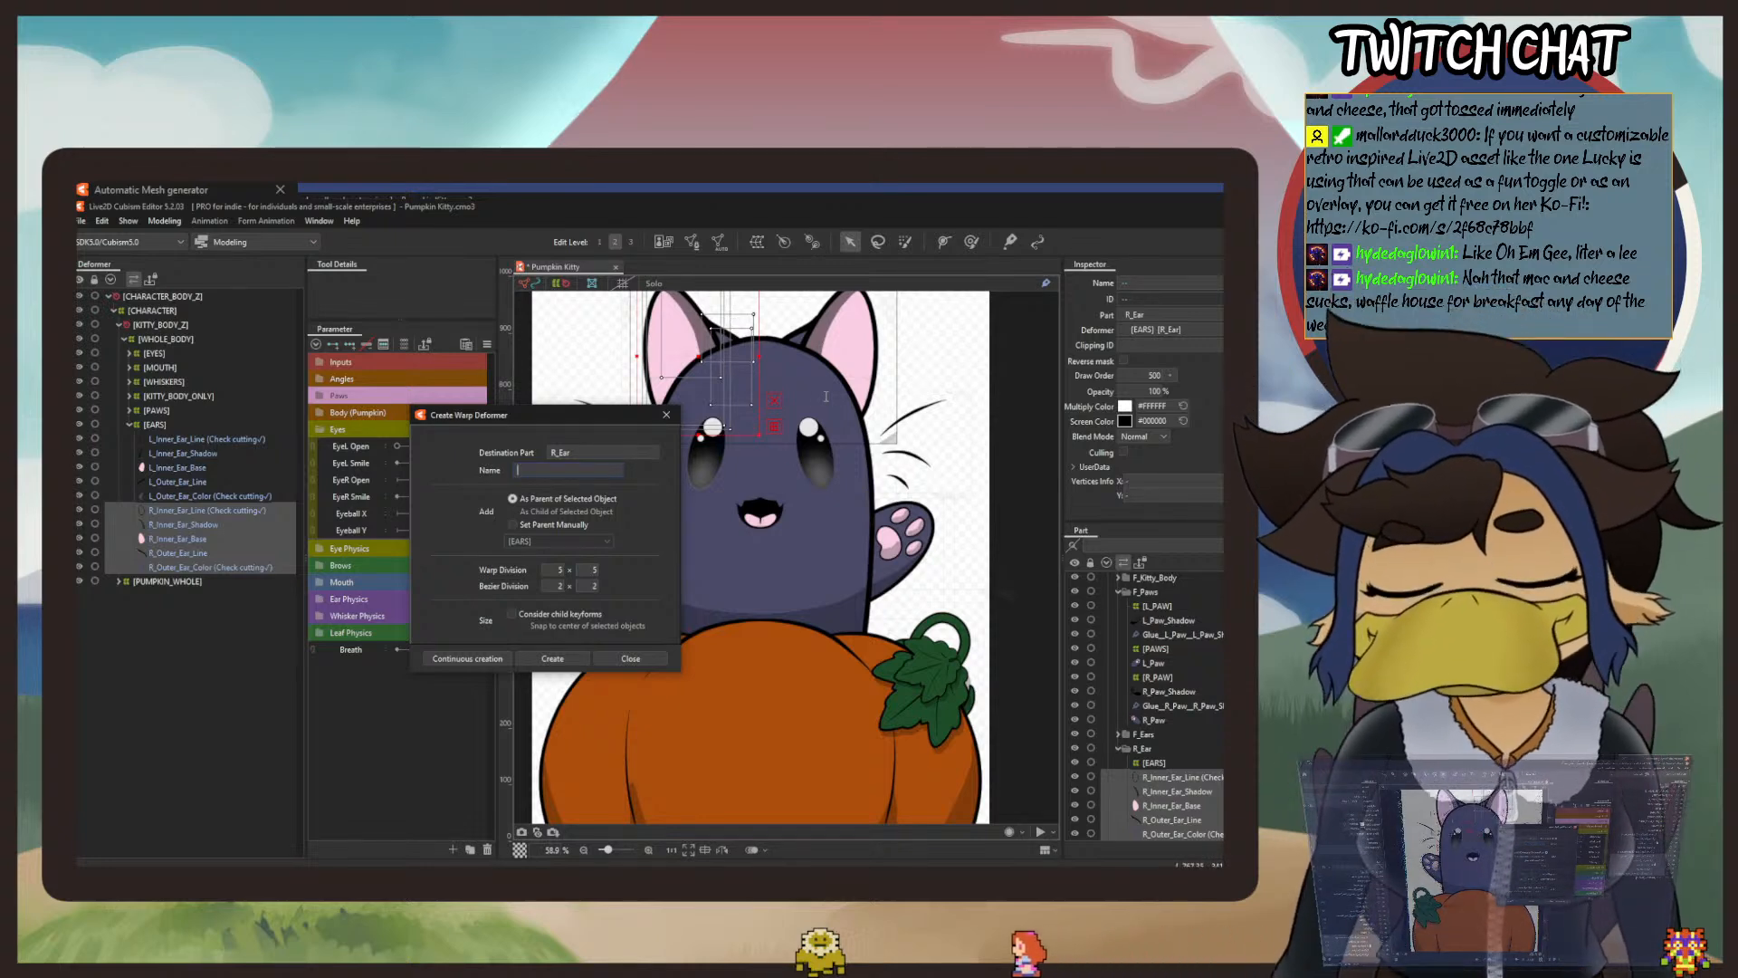
text([R)
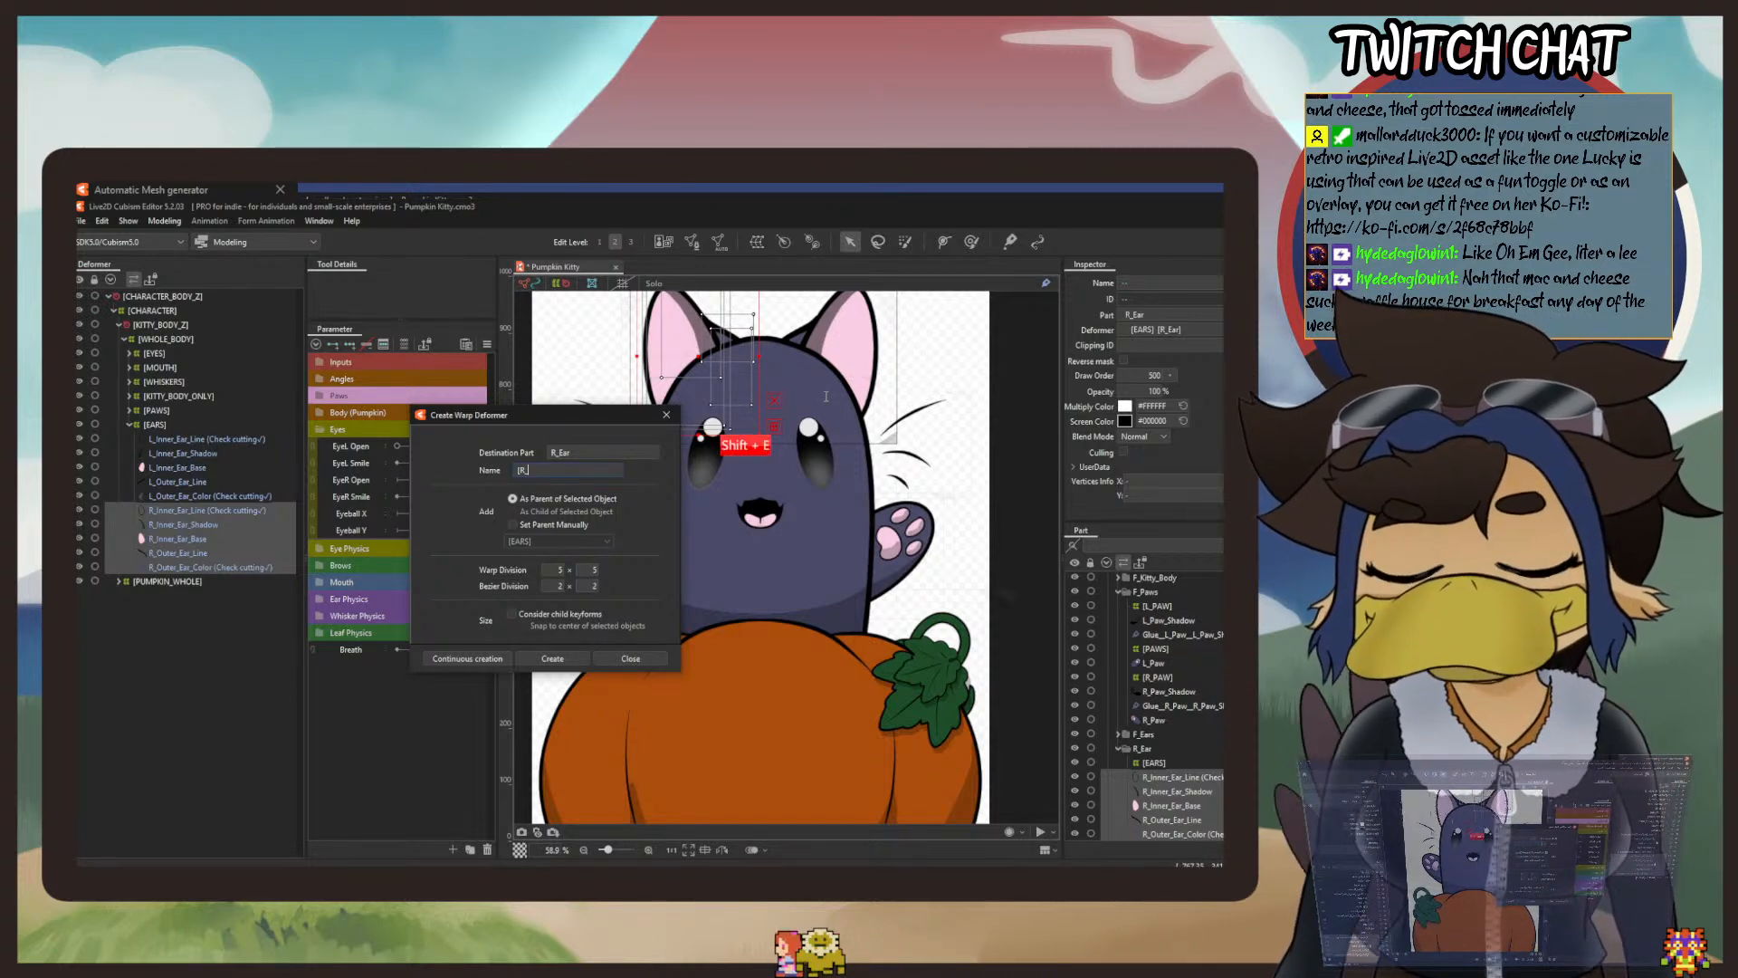
text(_EAR])
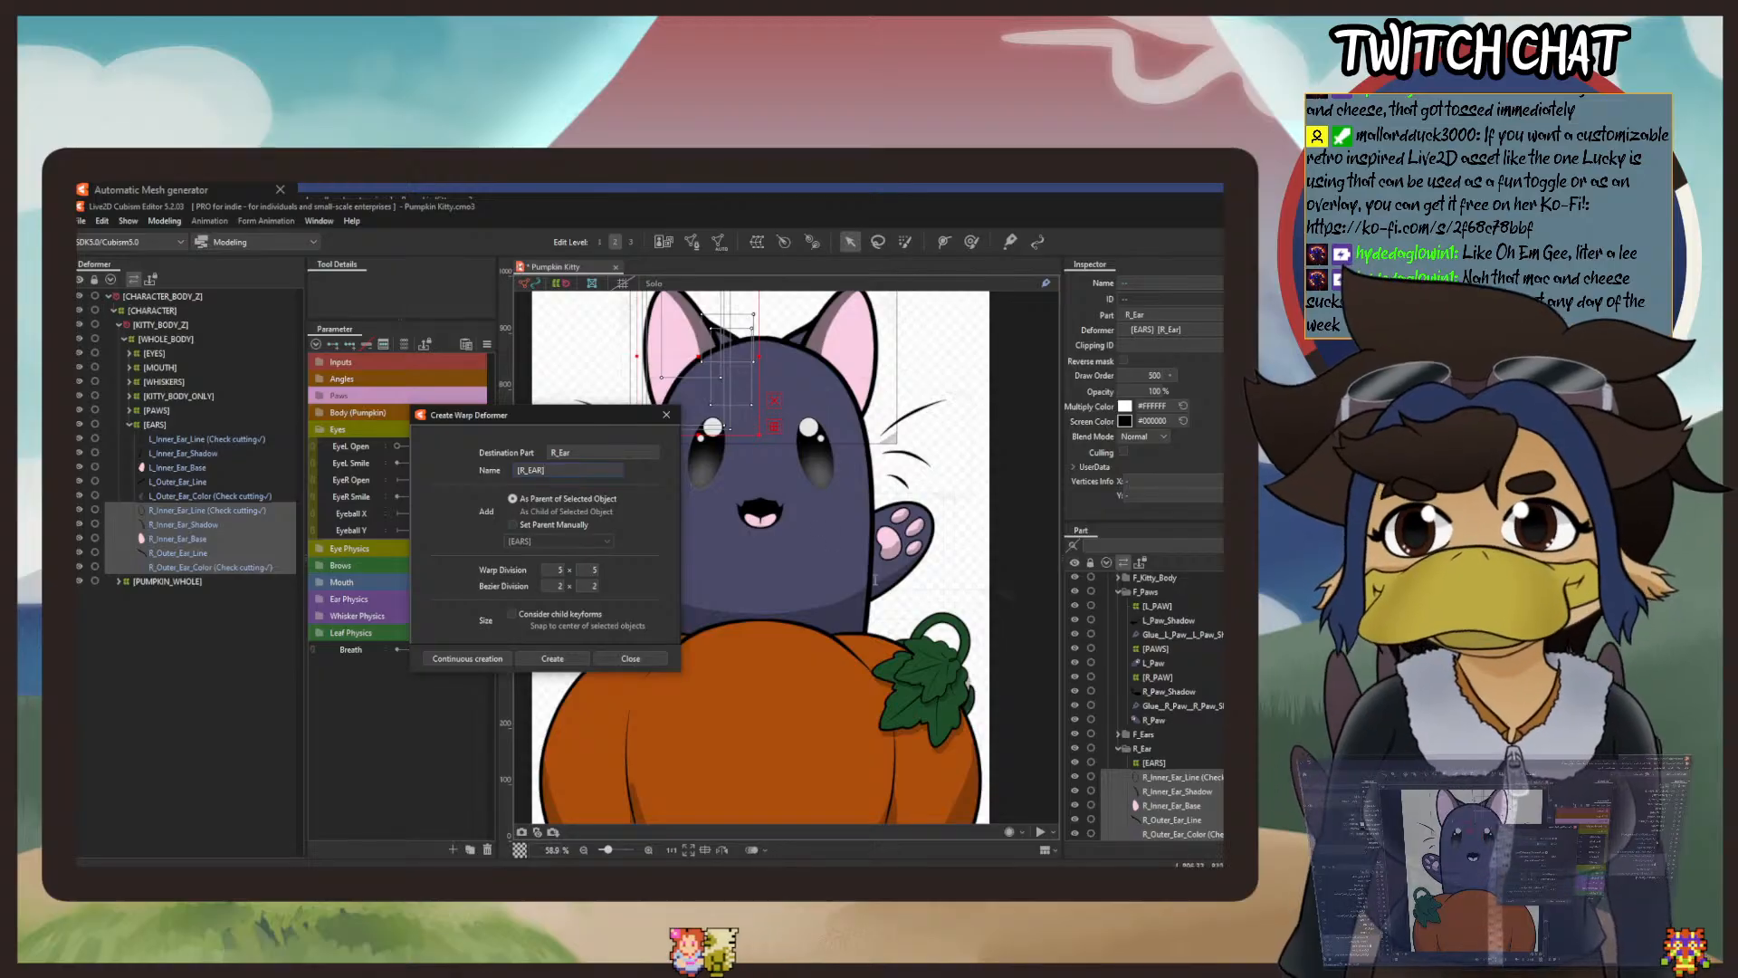
click(546, 659)
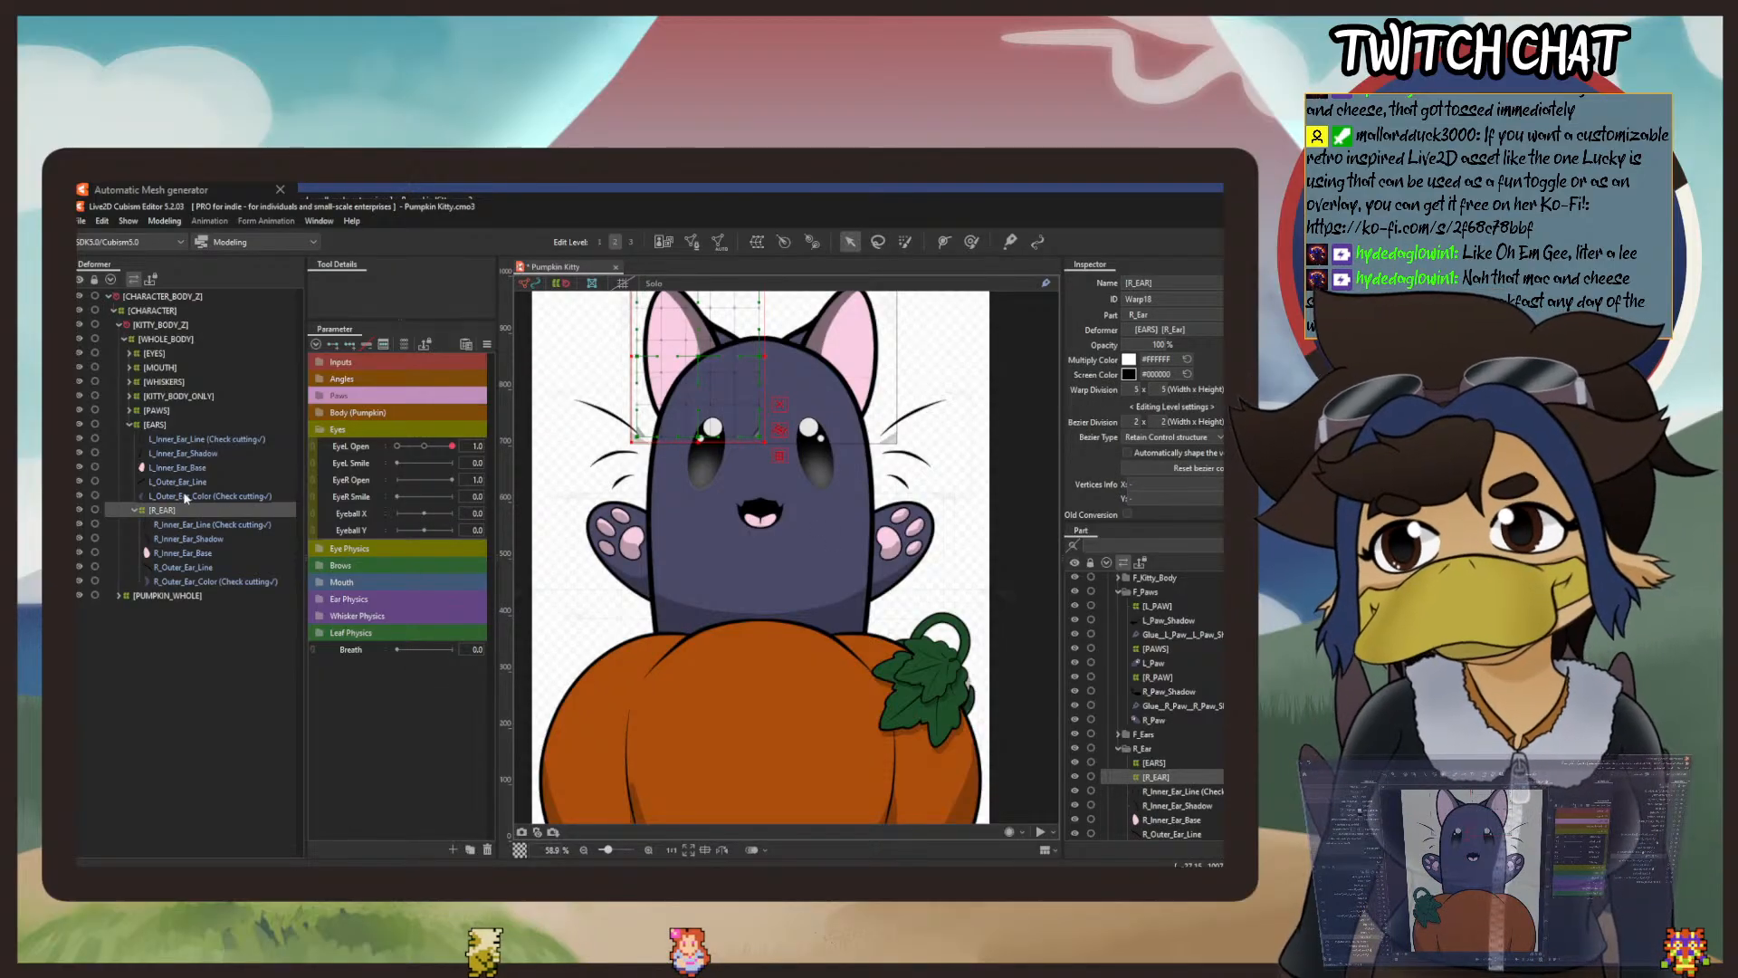
Create a warp deformer named [L_EAR] as parent of all five left-ear art meshes, inside [EARS].
click(210, 496)
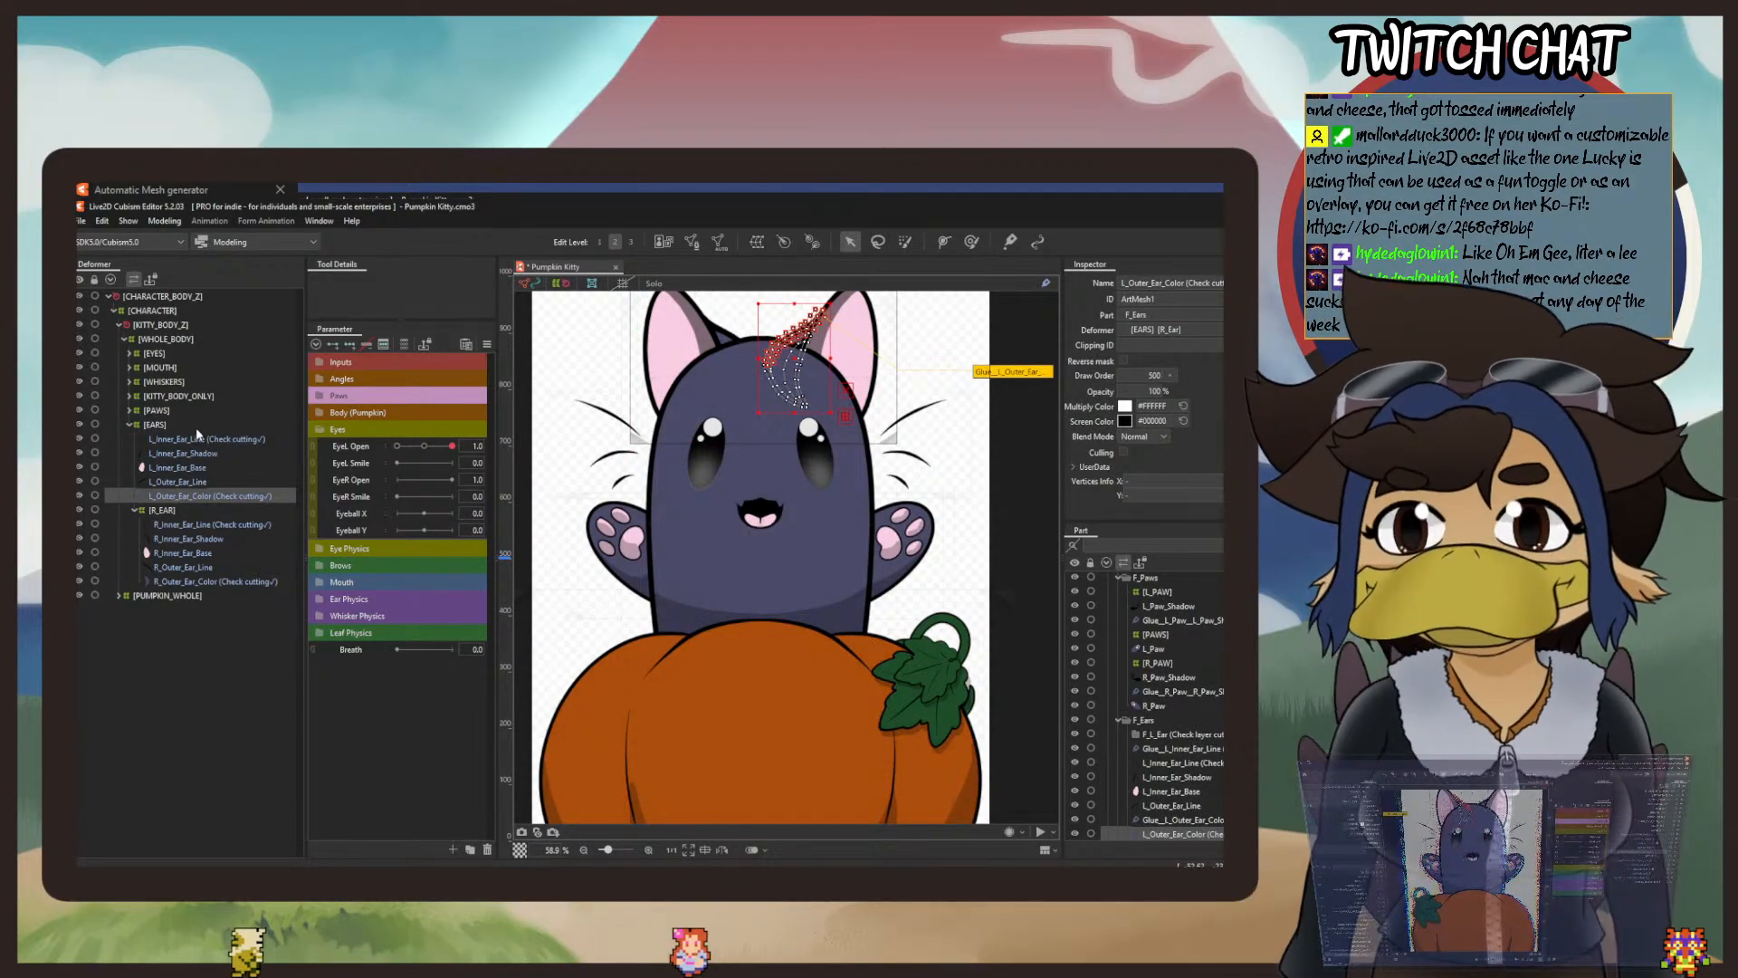
shift+click(196, 441)
click(757, 243)
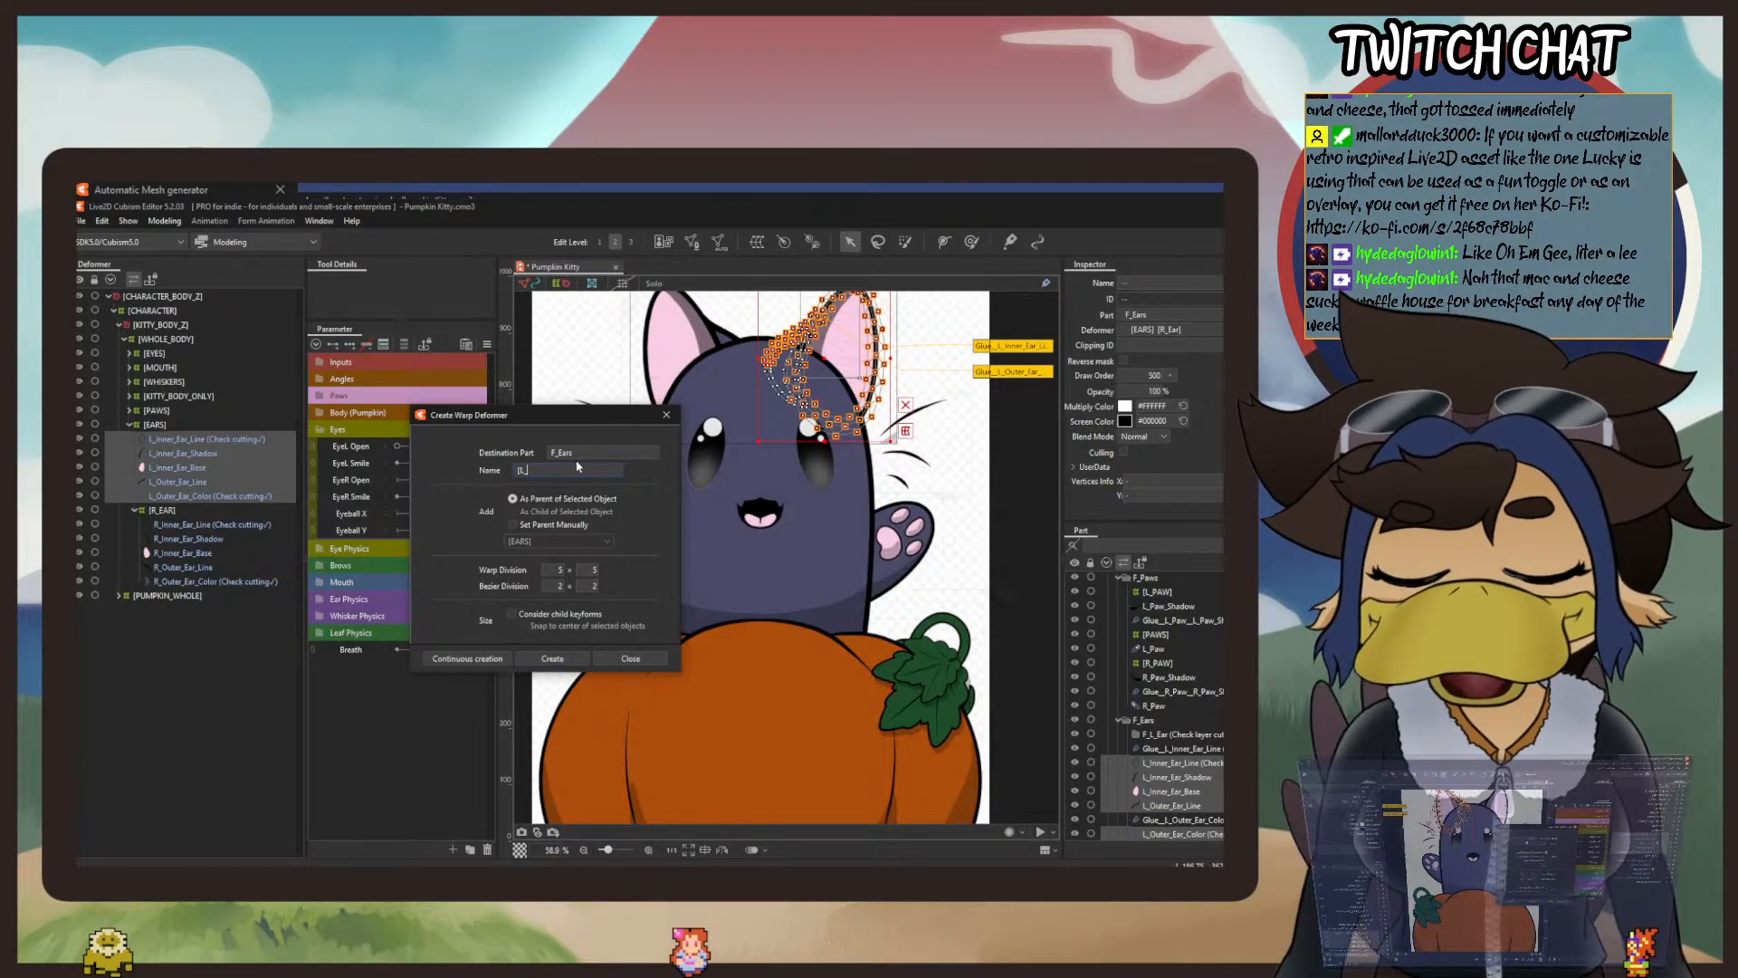
click(569, 660)
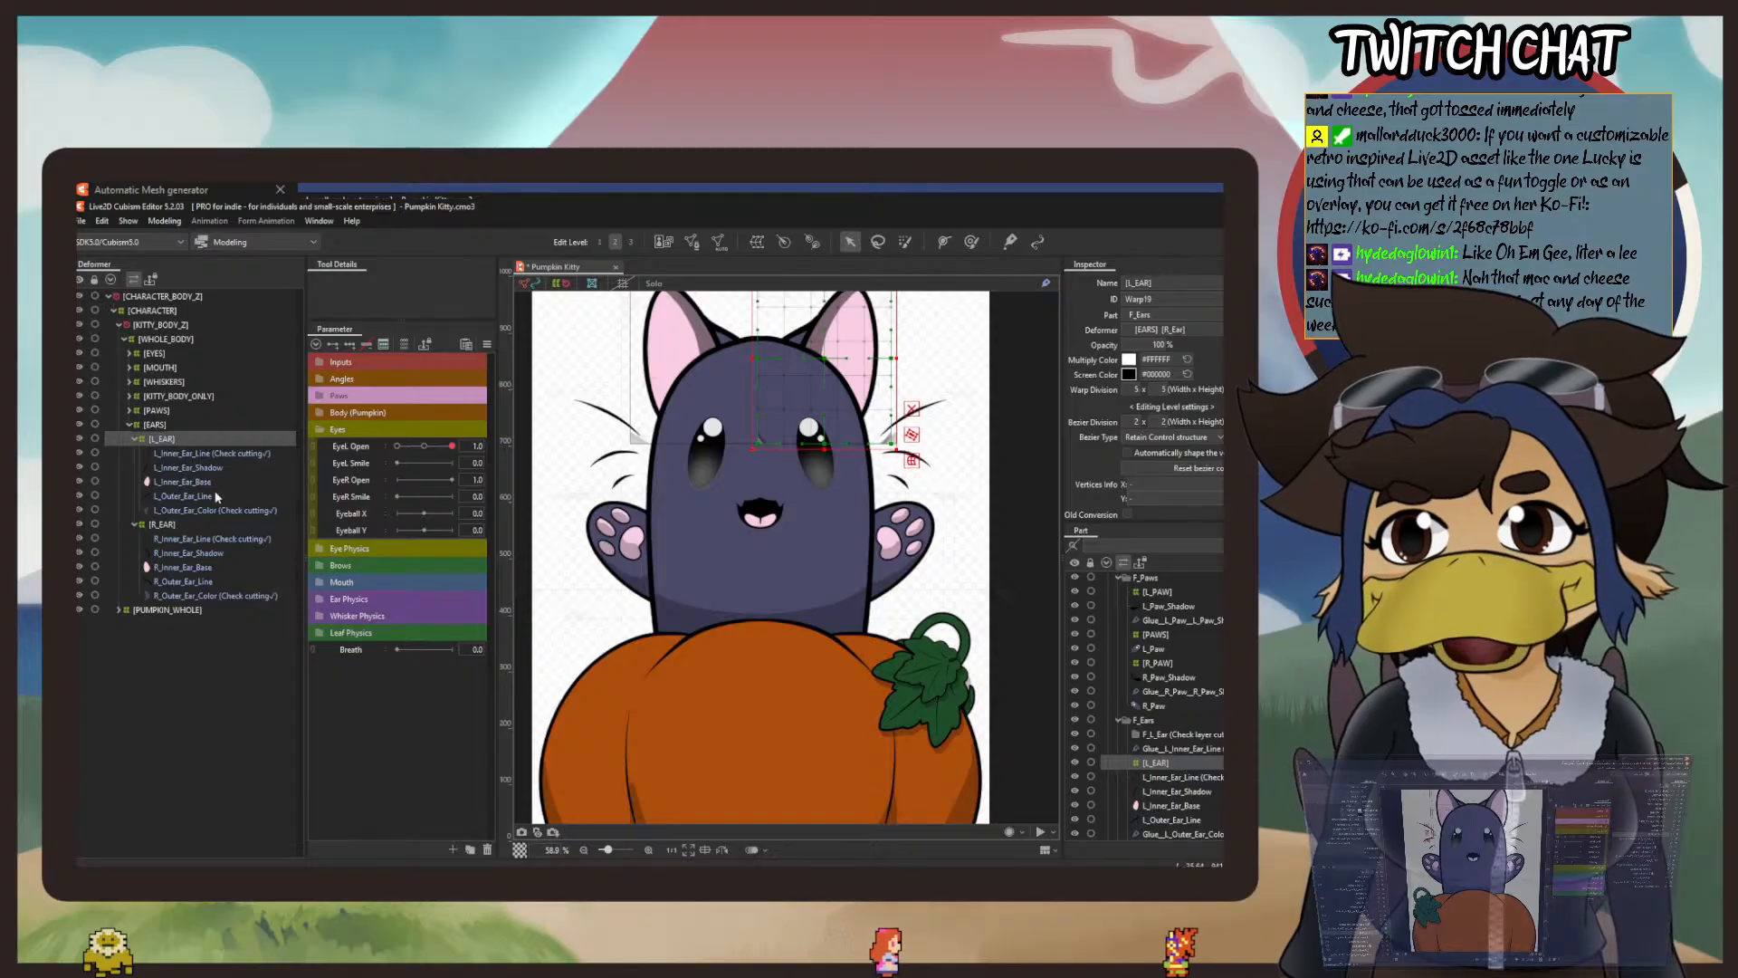
Create a warp deformer named [L_OUTER_EAR] as parent of L_Outer_Ear_Line and L_Outer_Ear_Color, inside [L_EAR].
scroll(874, 557, up, 4)
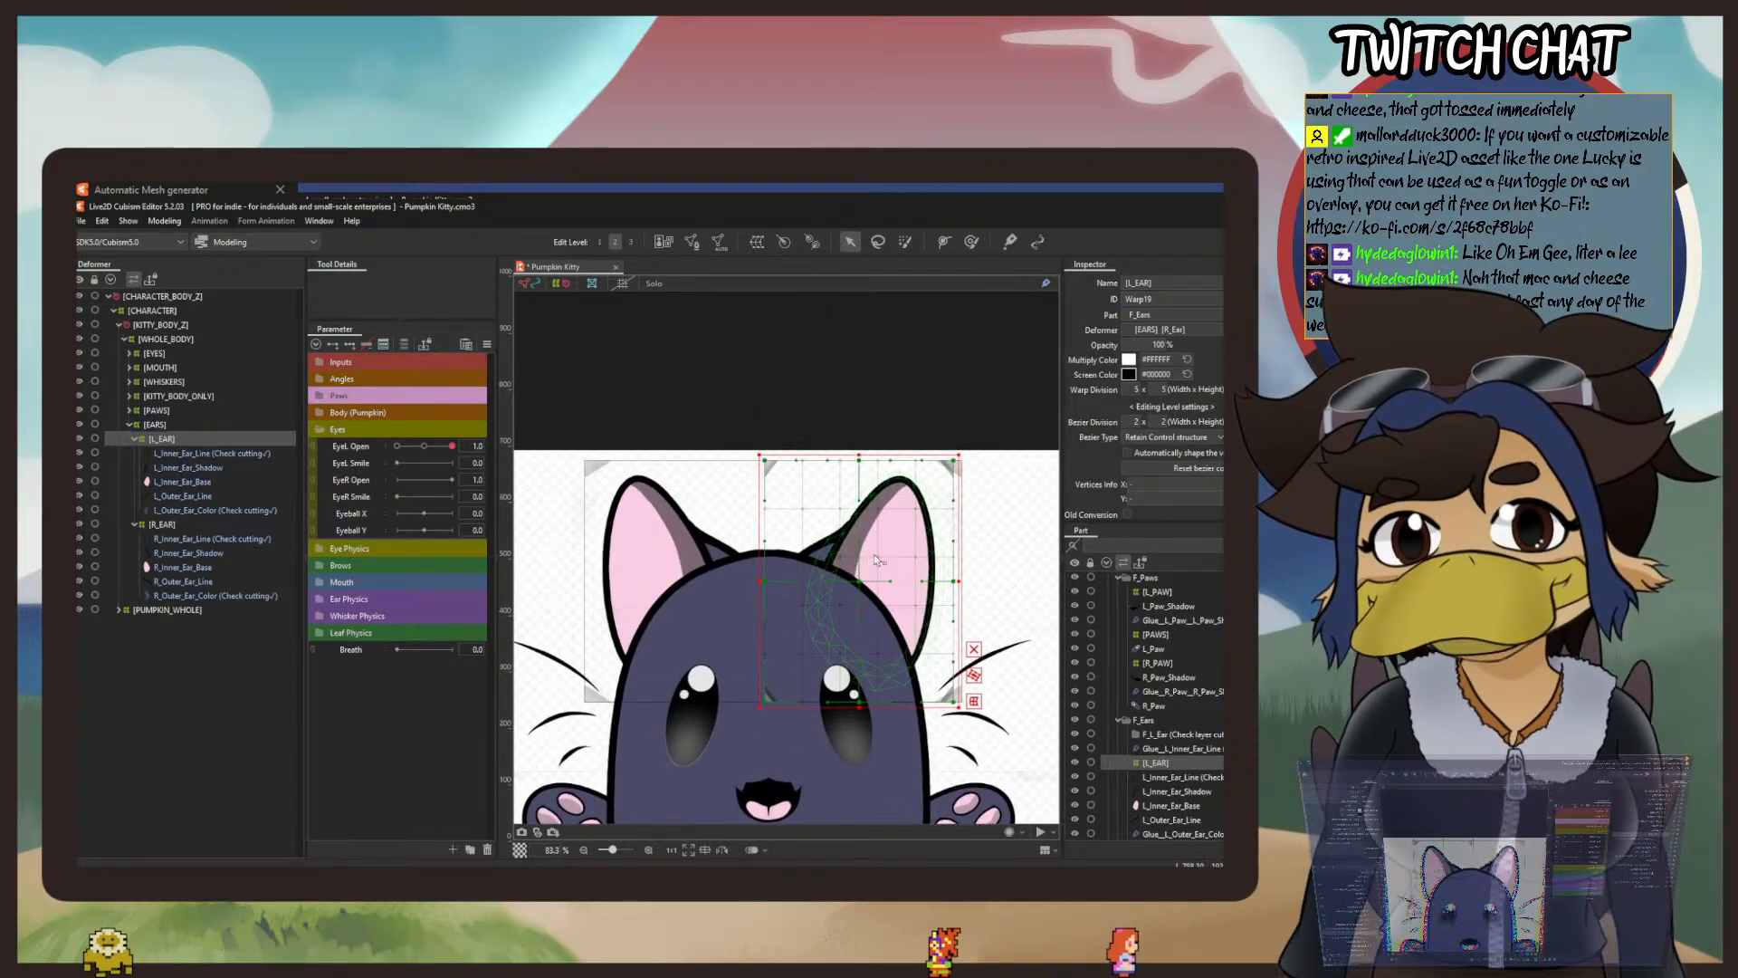
scroll(875, 556, up, 2)
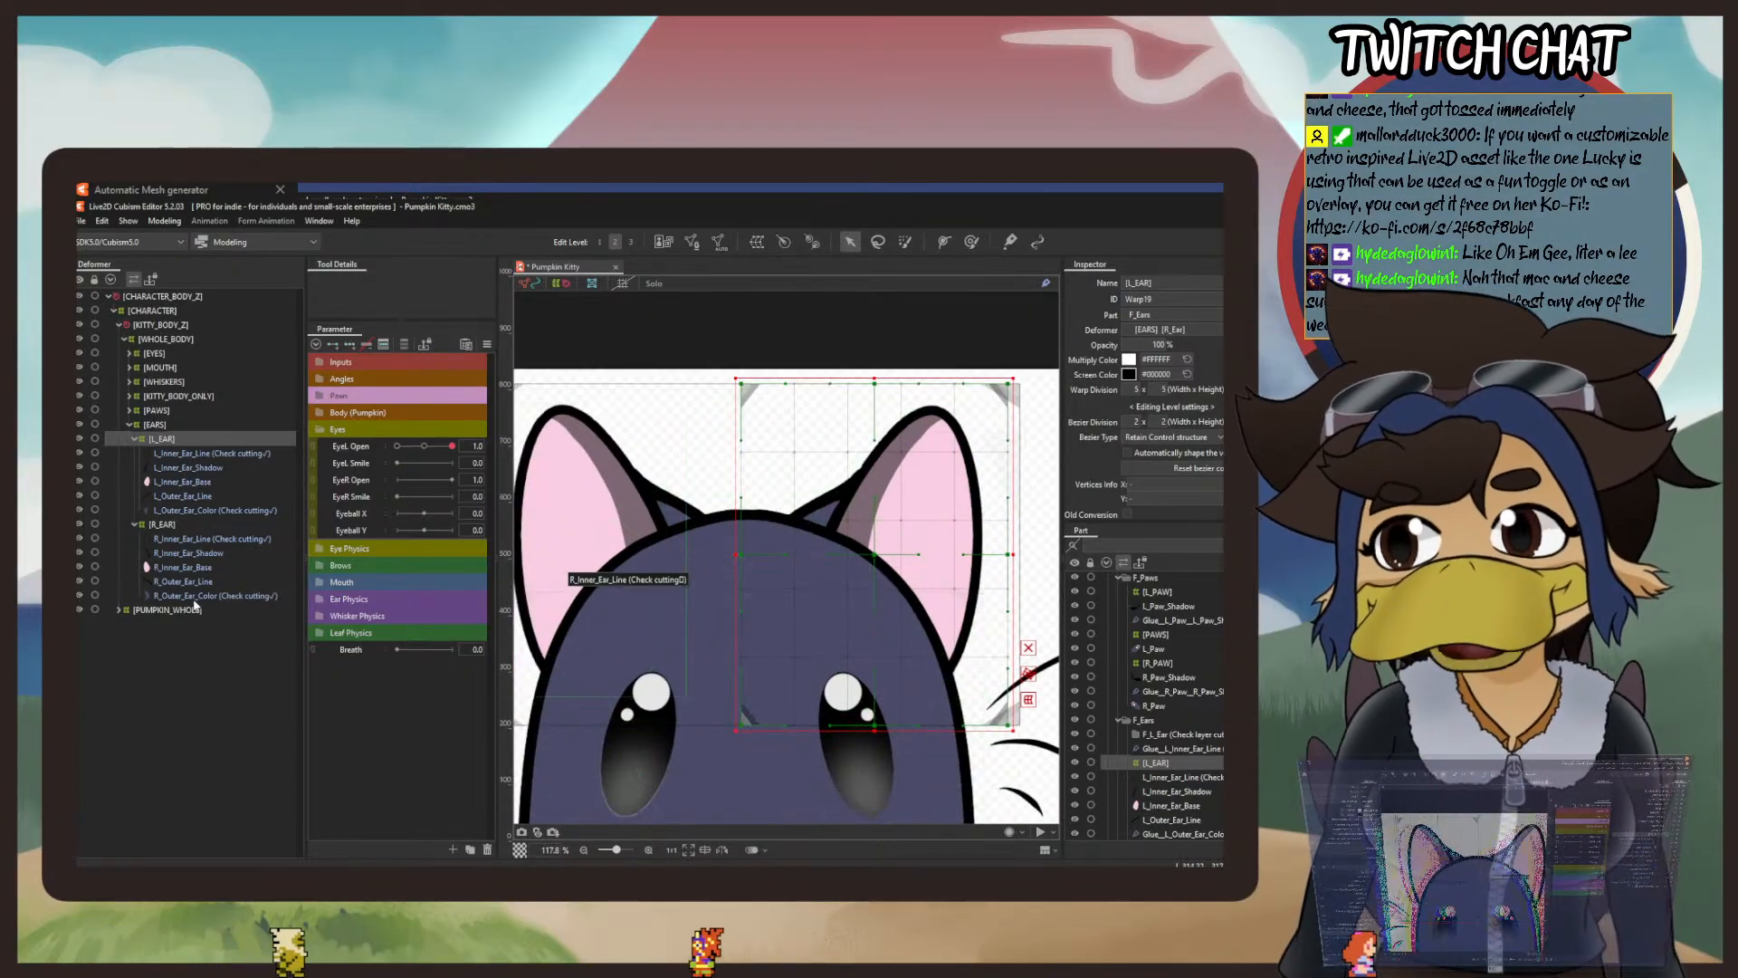
click(183, 497)
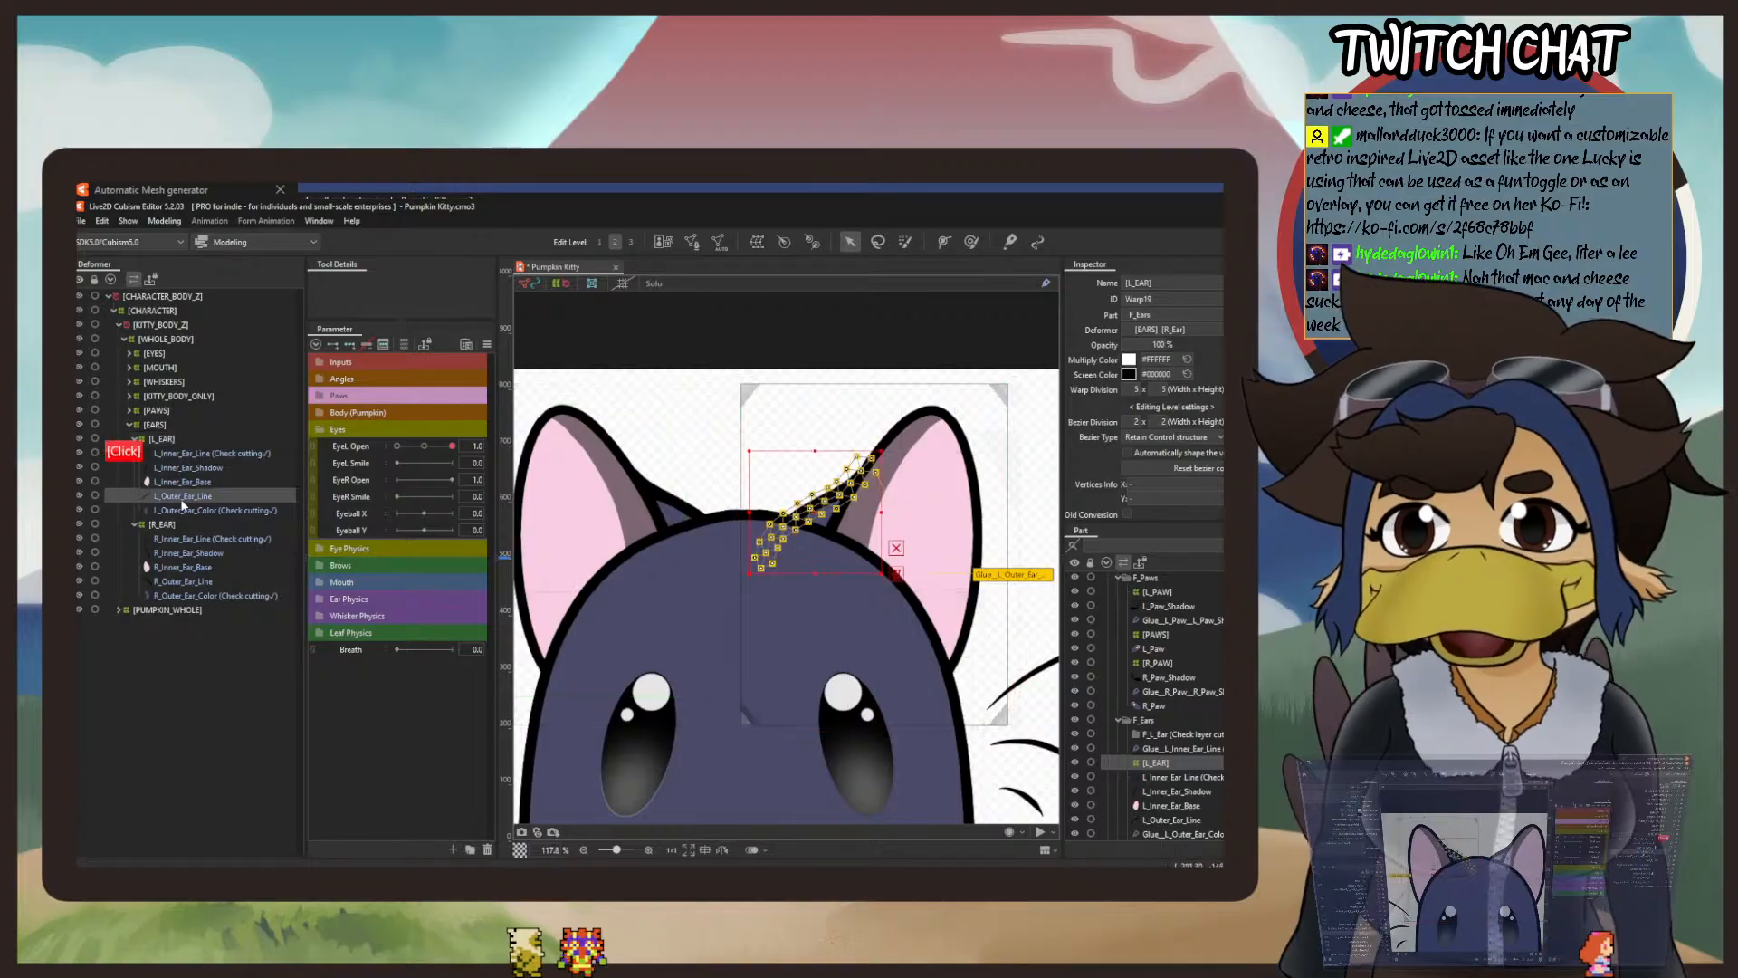
click(181, 511)
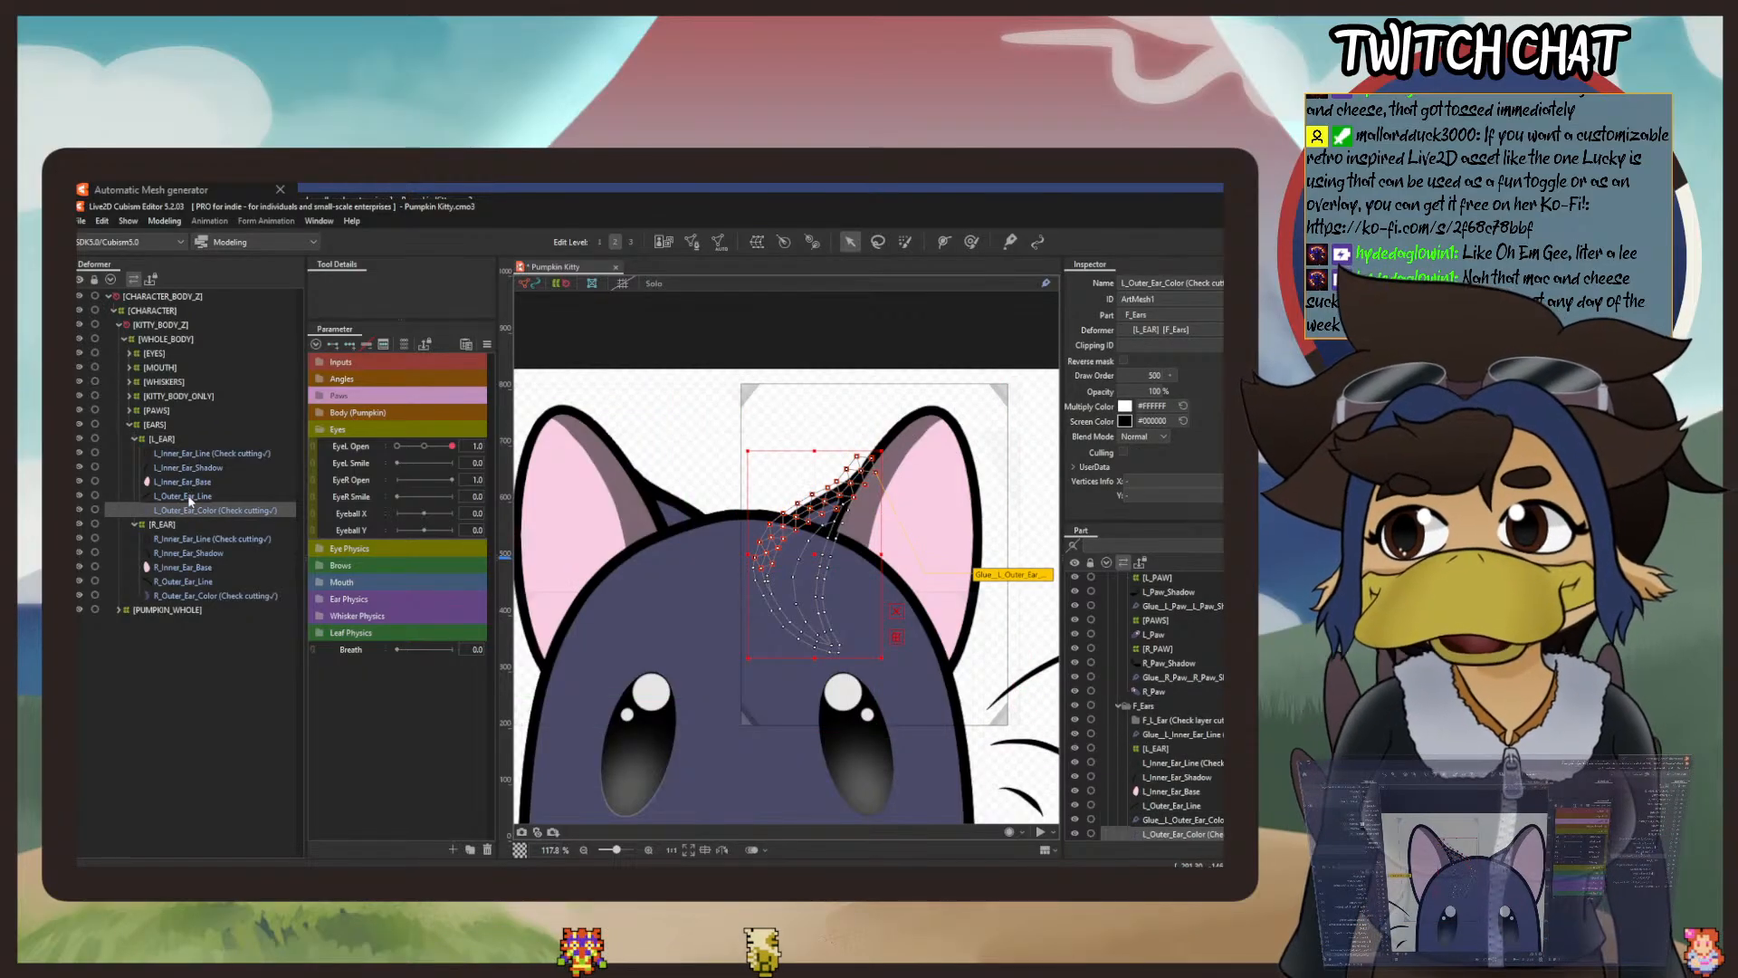
ctrl+click(187, 495)
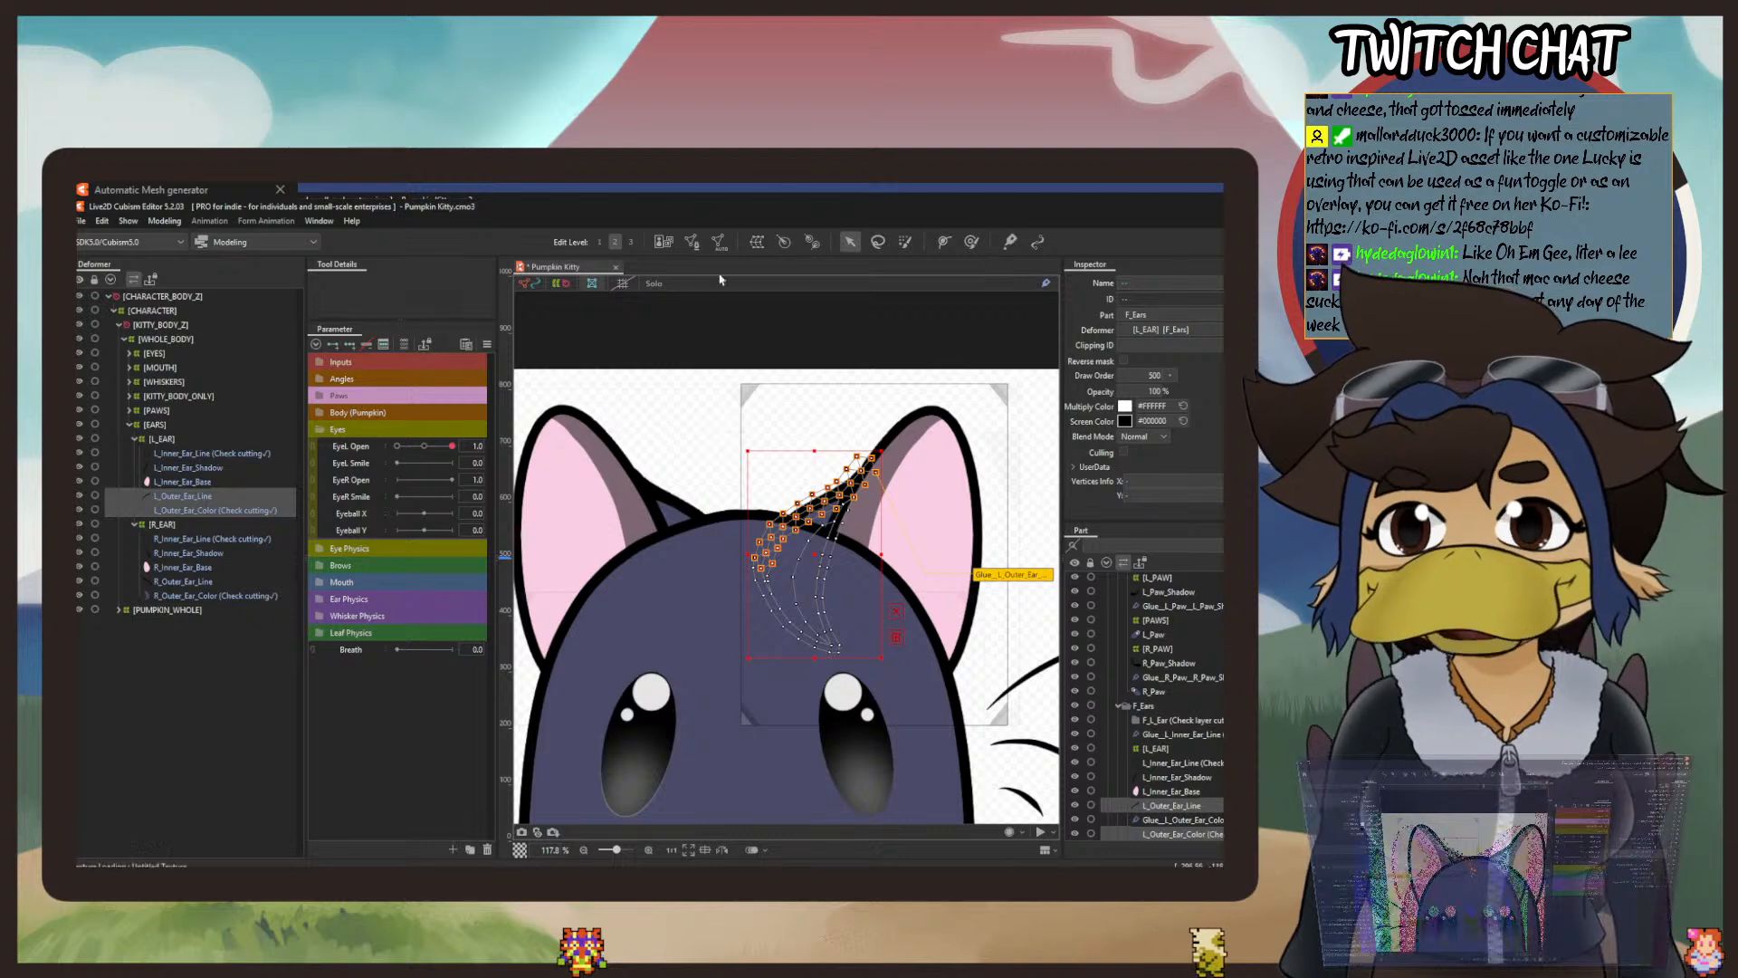
click(757, 243)
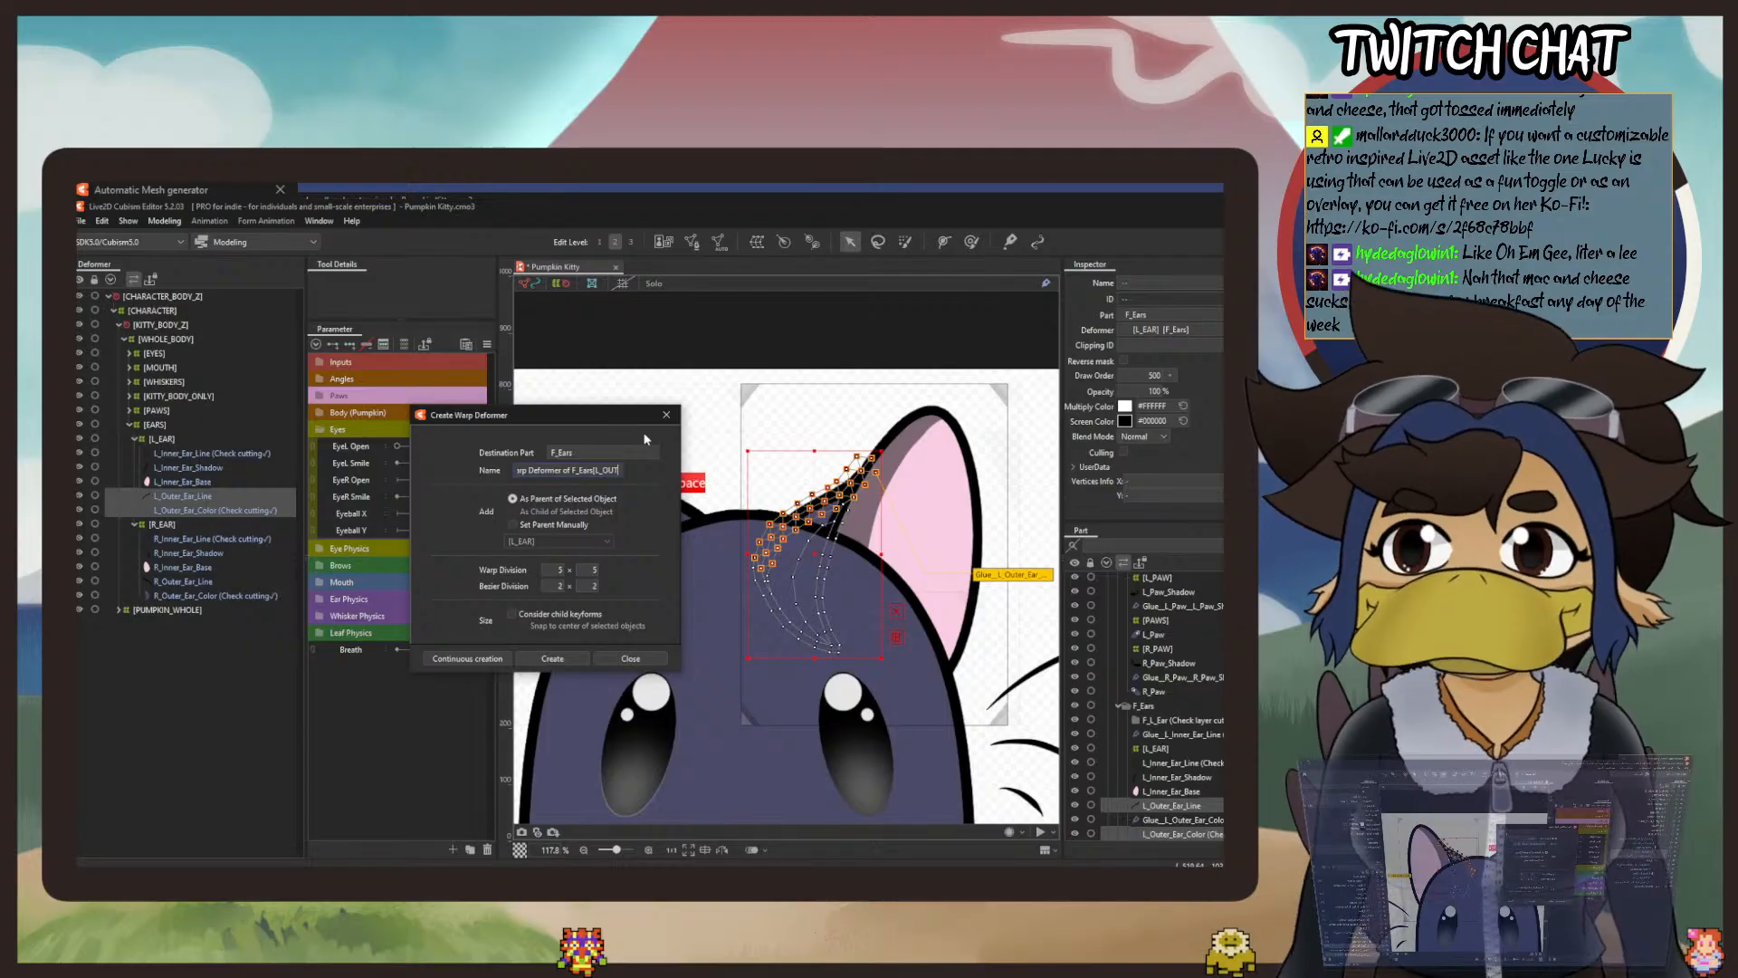
key(BackSpace)
key(BackSpace)
key(BackSpace)
key(BackSpace)
key(BackSpace)
key(BackSpace)
key(BackSpace)
key(BackSpace)
key(BackSpace)
key(BackSpace)
key(BackSpace)
key(BackSpace)
key(BackSpace)
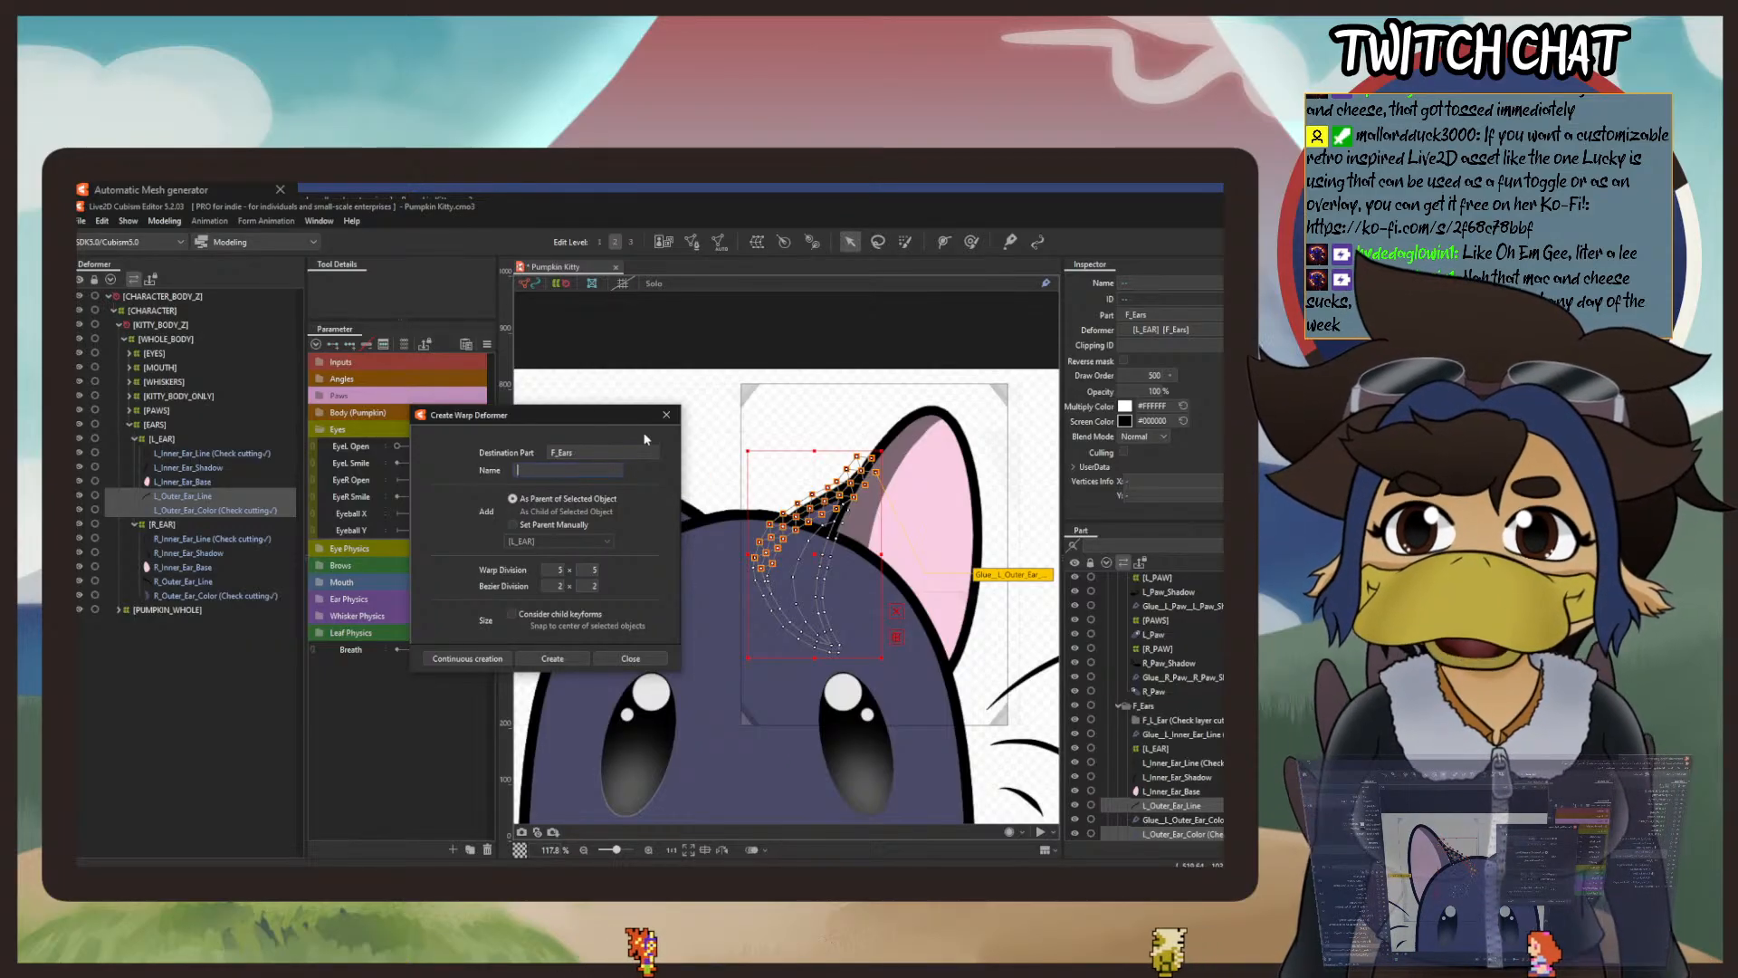
text([L)
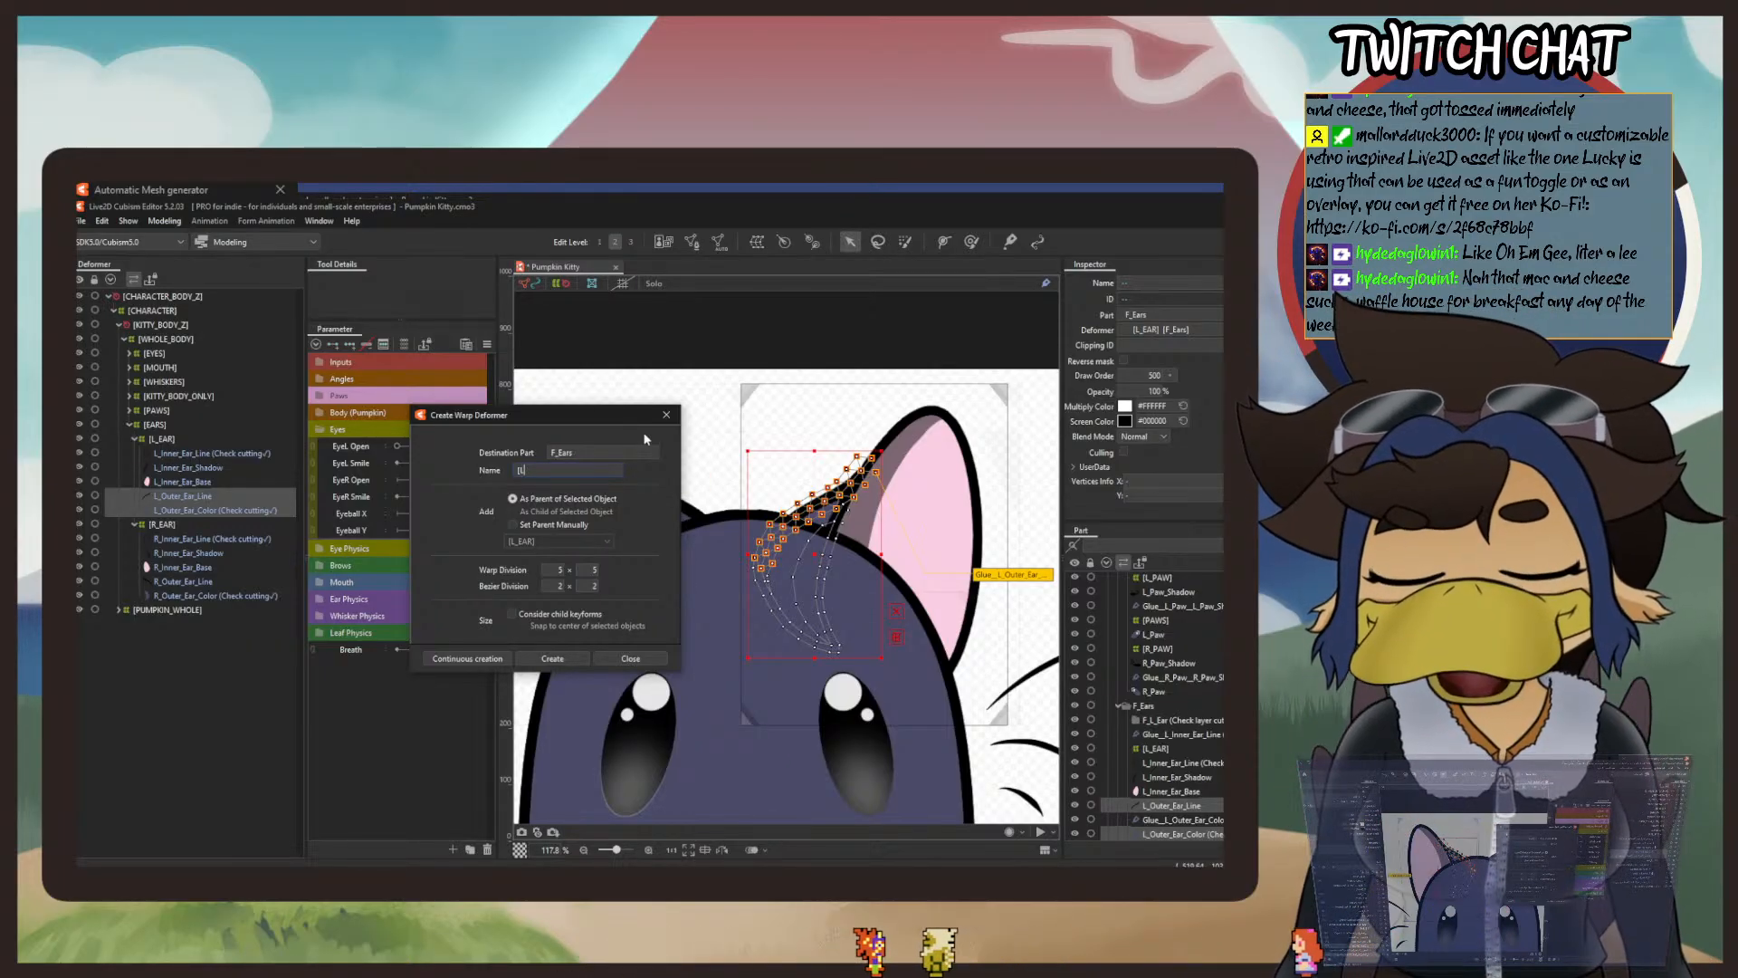
text(_OUTE)
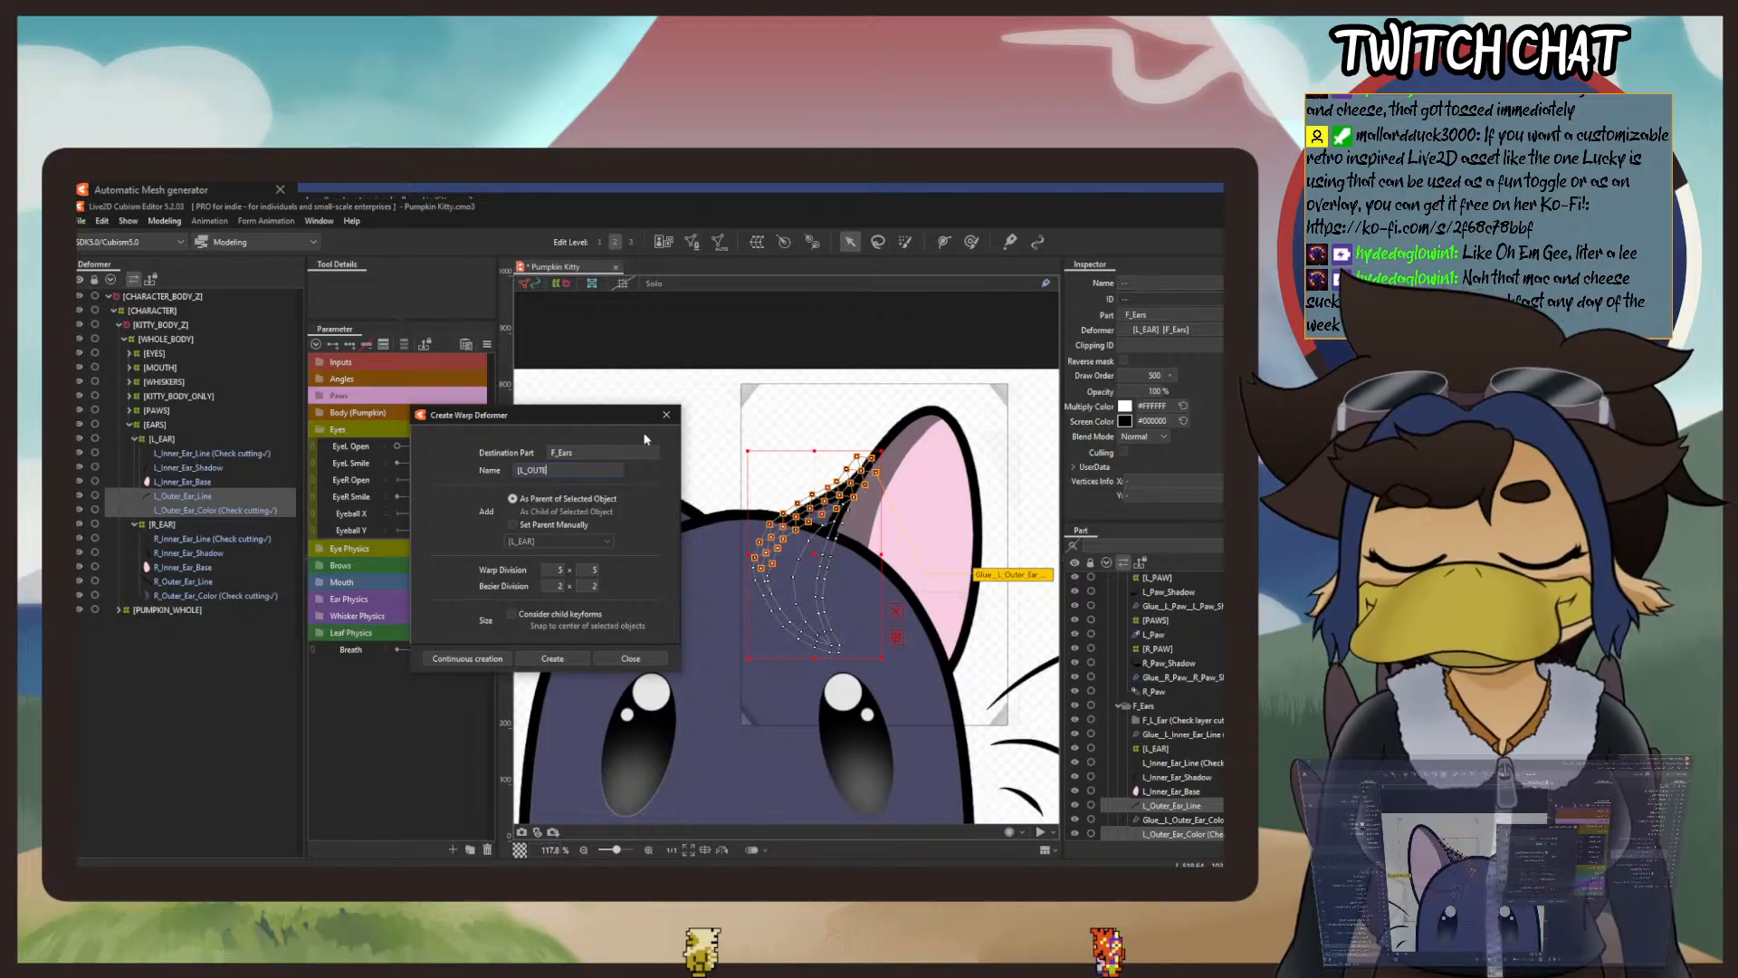
text(R_EAR)
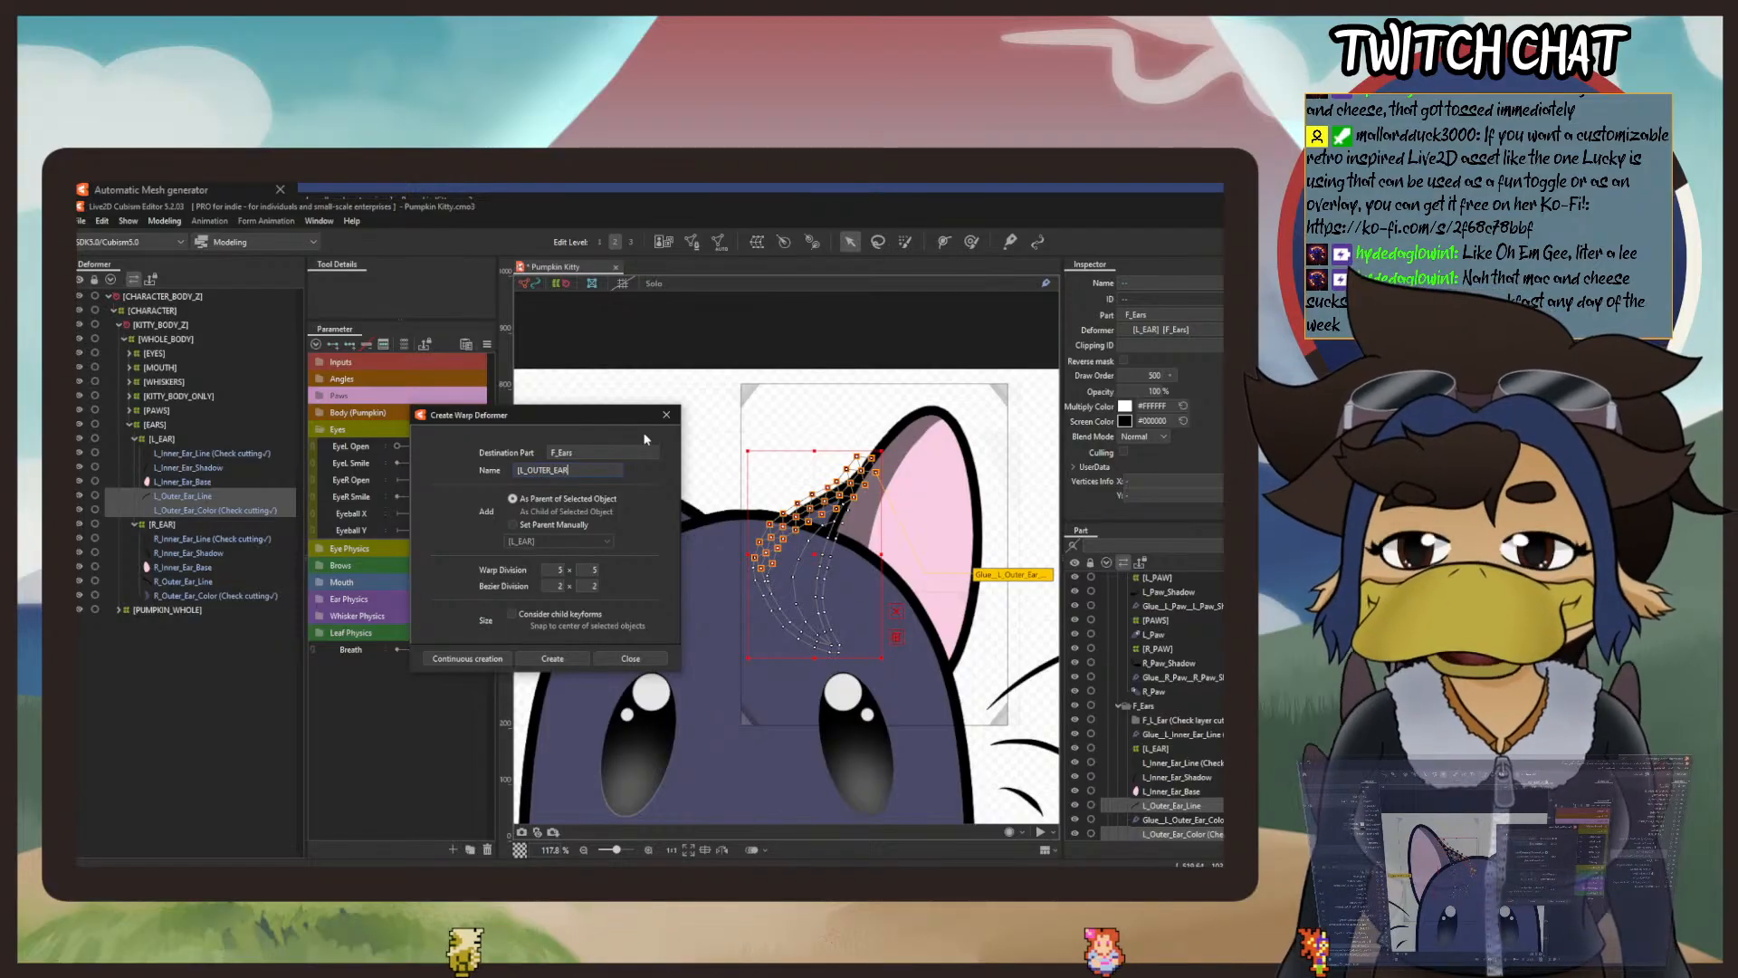
click(552, 659)
Create a warp deformer named [L_INNER_EAR] over the left inner ear's line, shadow and base, and collapse both left ear sub-deformers.
click(176, 482)
shift+click(180, 454)
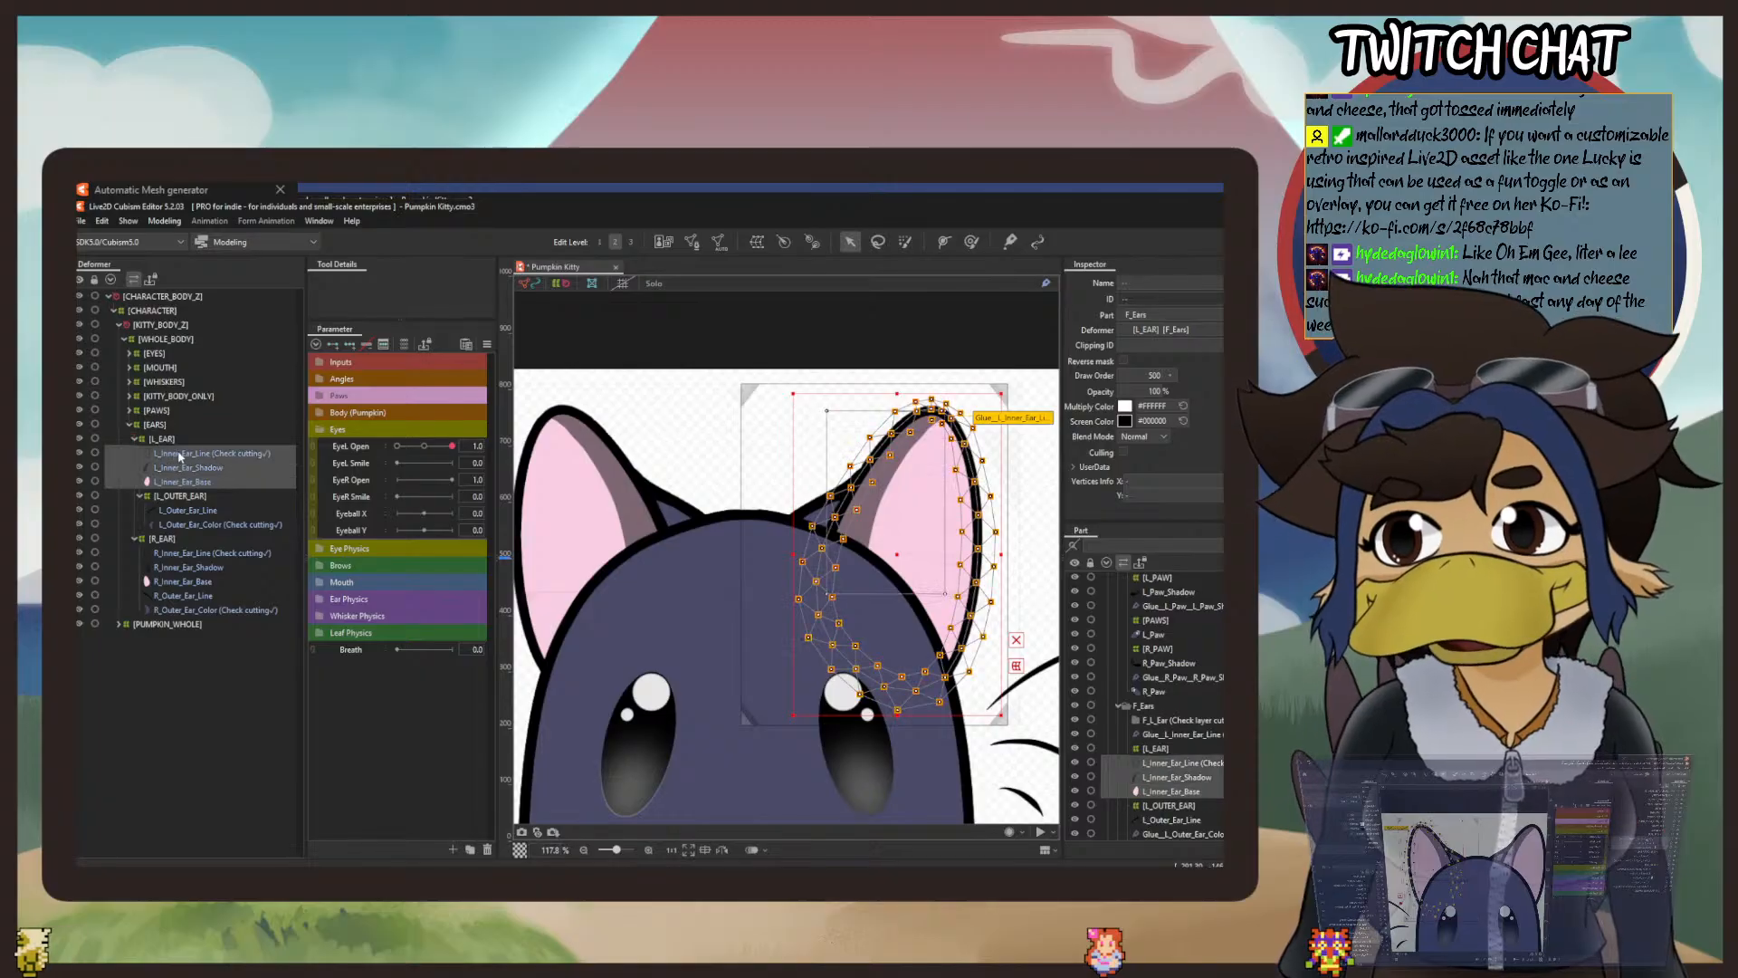
click(757, 243)
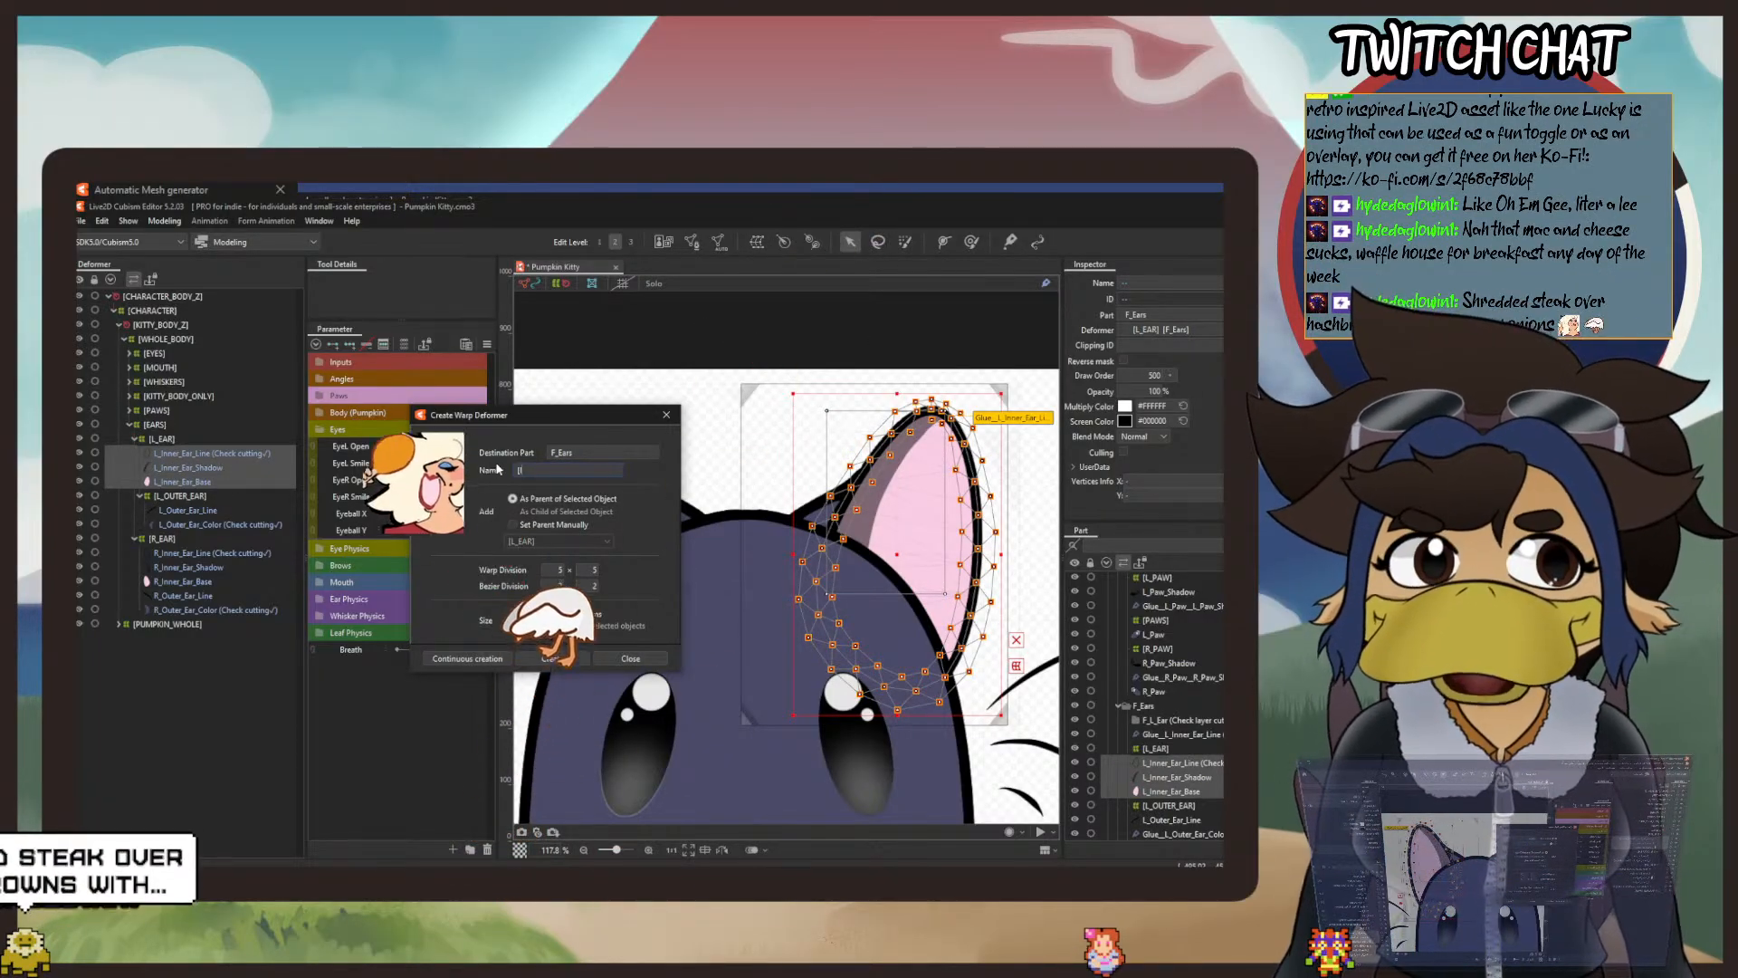
text([L_INNER_EAR])
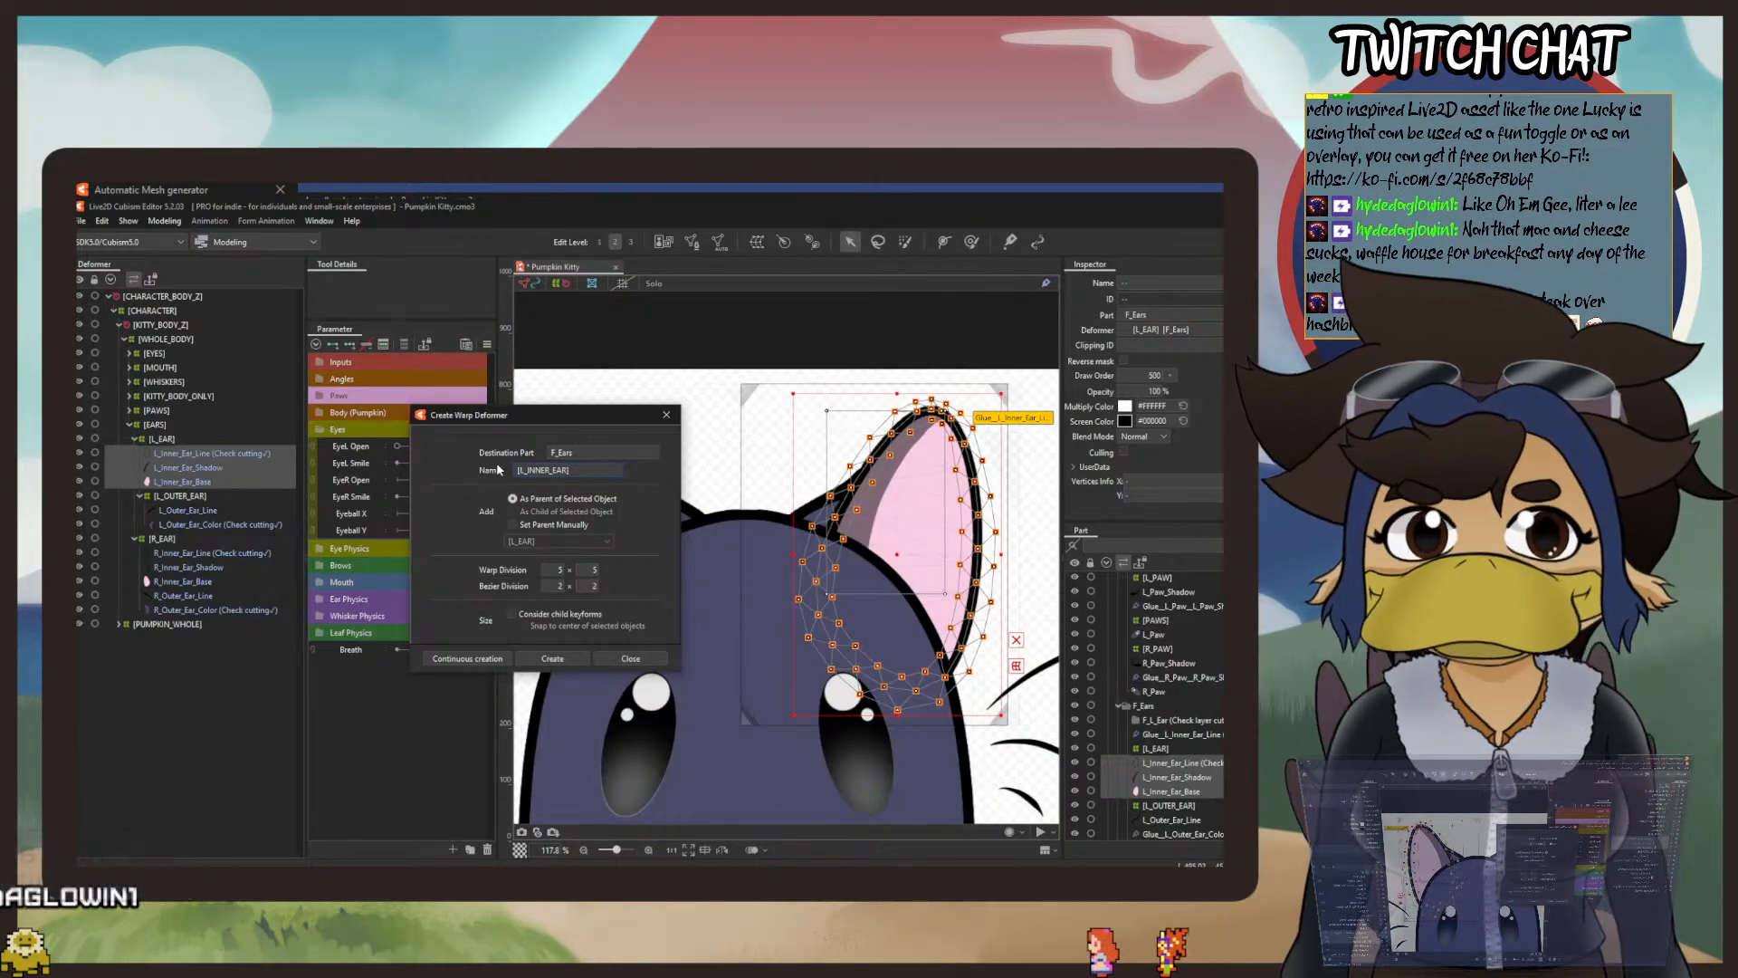
click(575, 656)
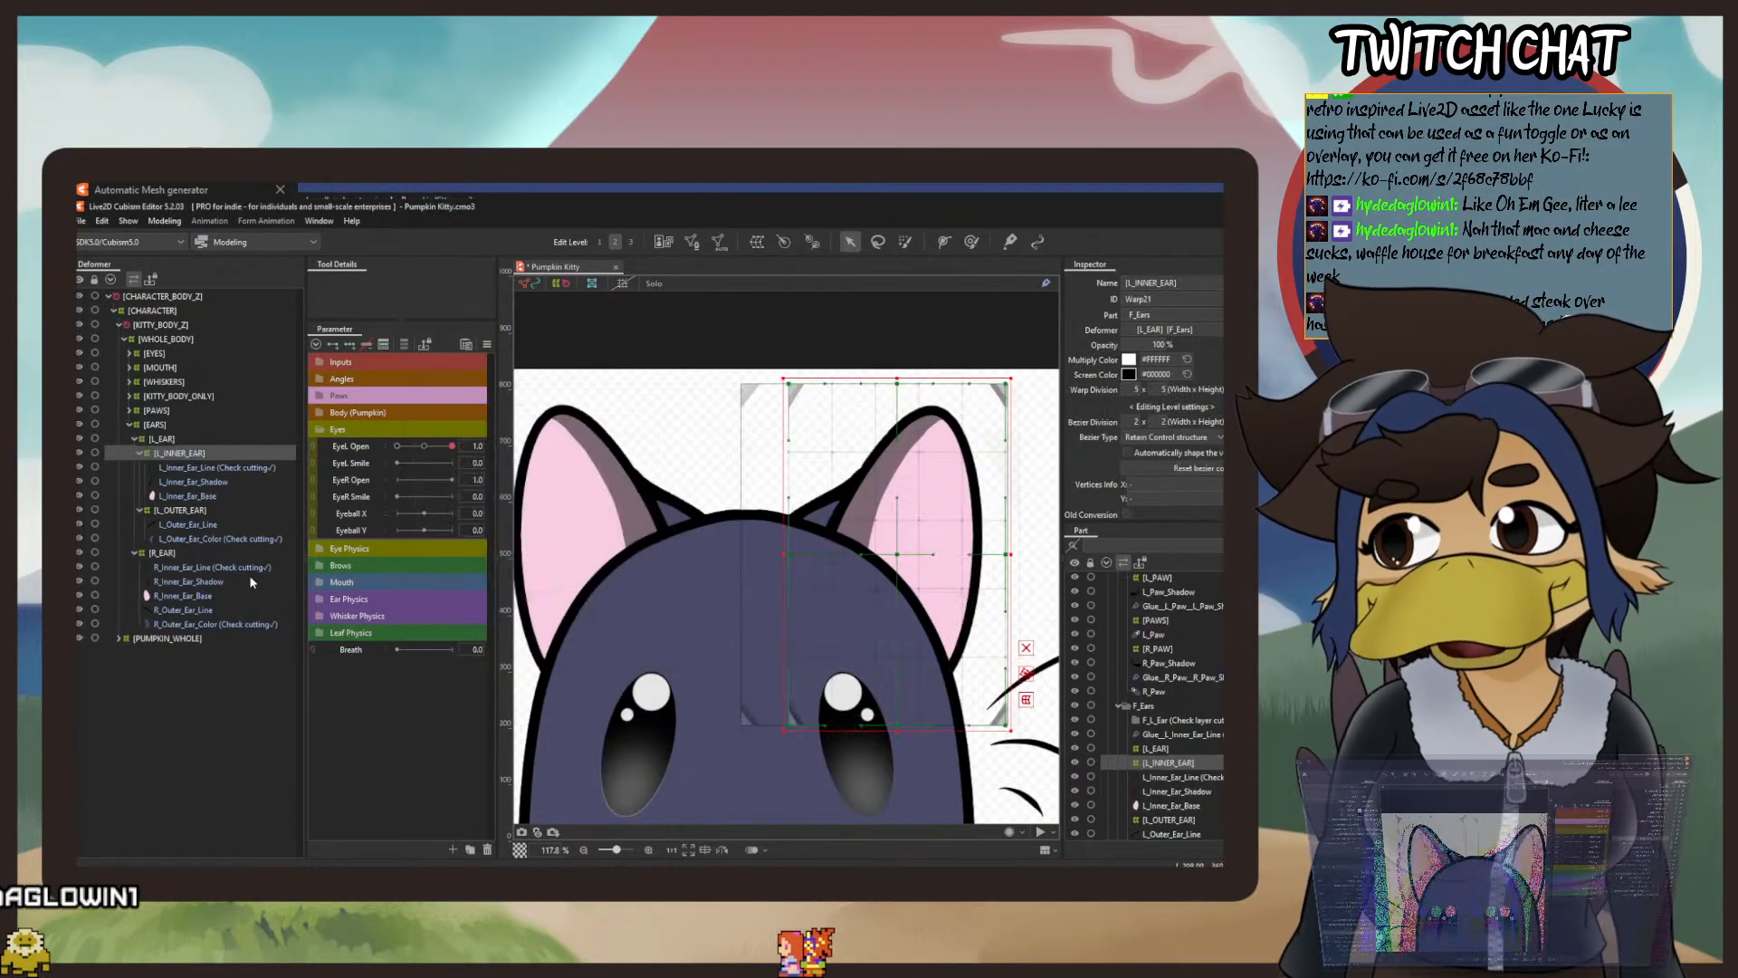
click(140, 453)
click(139, 467)
Create a warp deformer named [R_OUTER_EAR] as parent of R_Outer_Ear_Line and R_Outer_Ear_Color, inside [R_EAR].
click(190, 552)
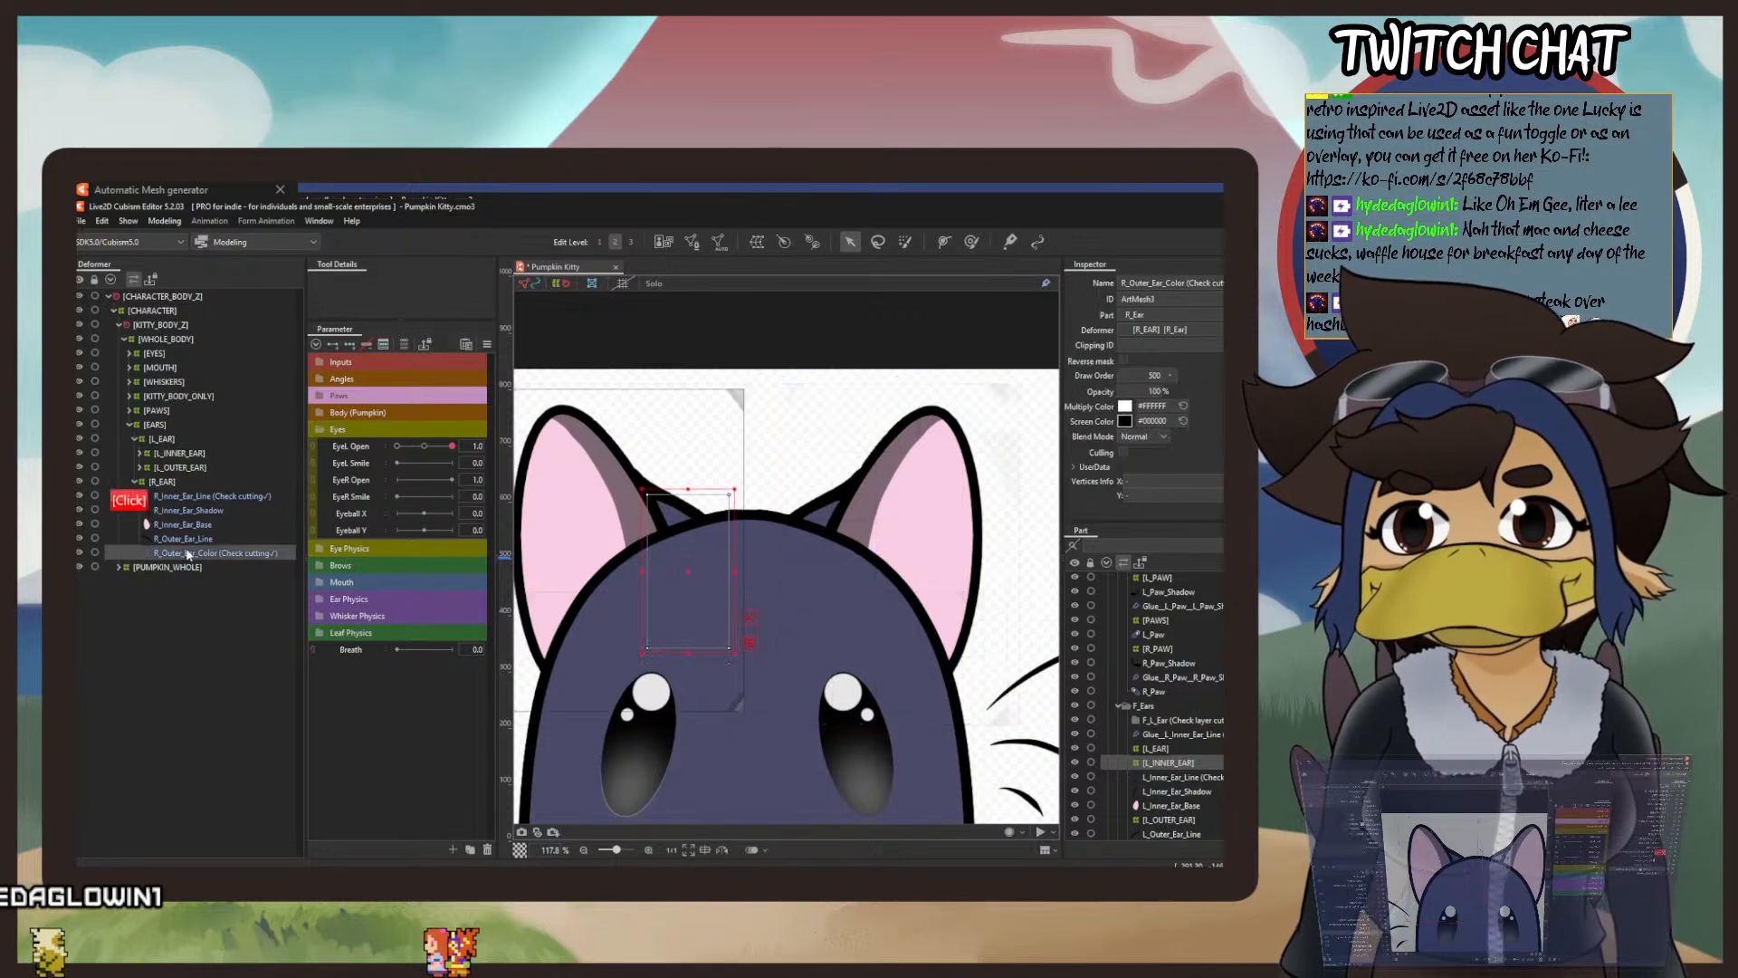
shift+click(188, 541)
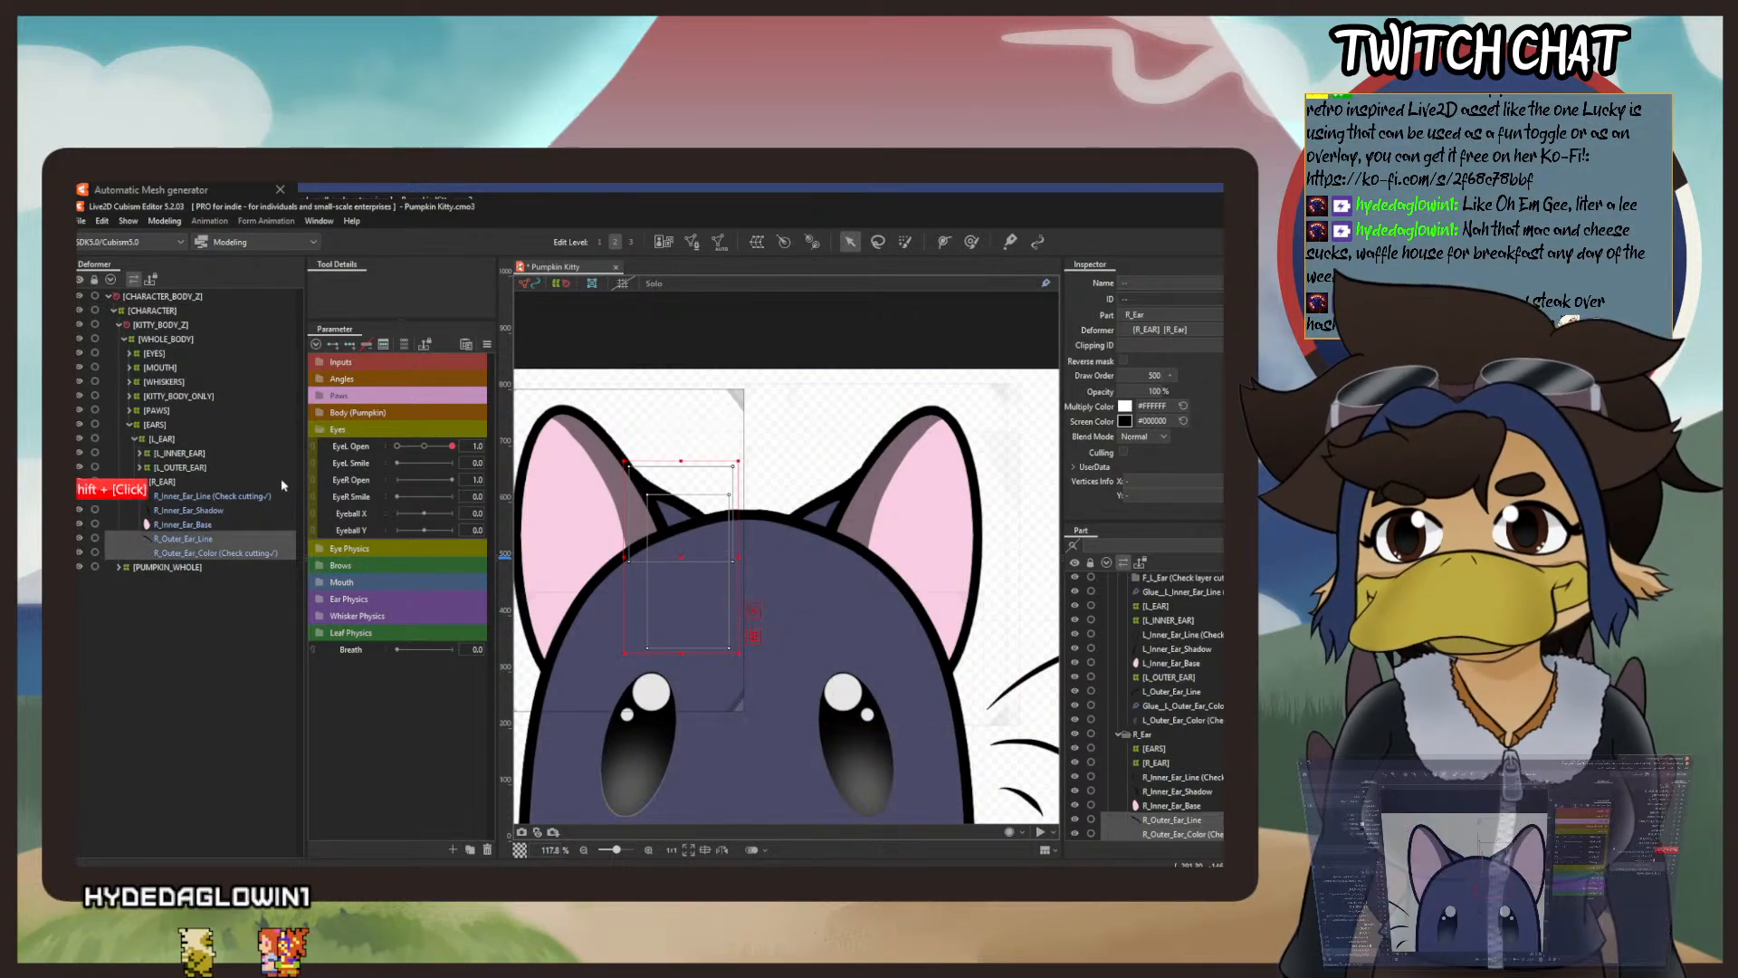
click(757, 242)
drag(605, 470, 459, 444)
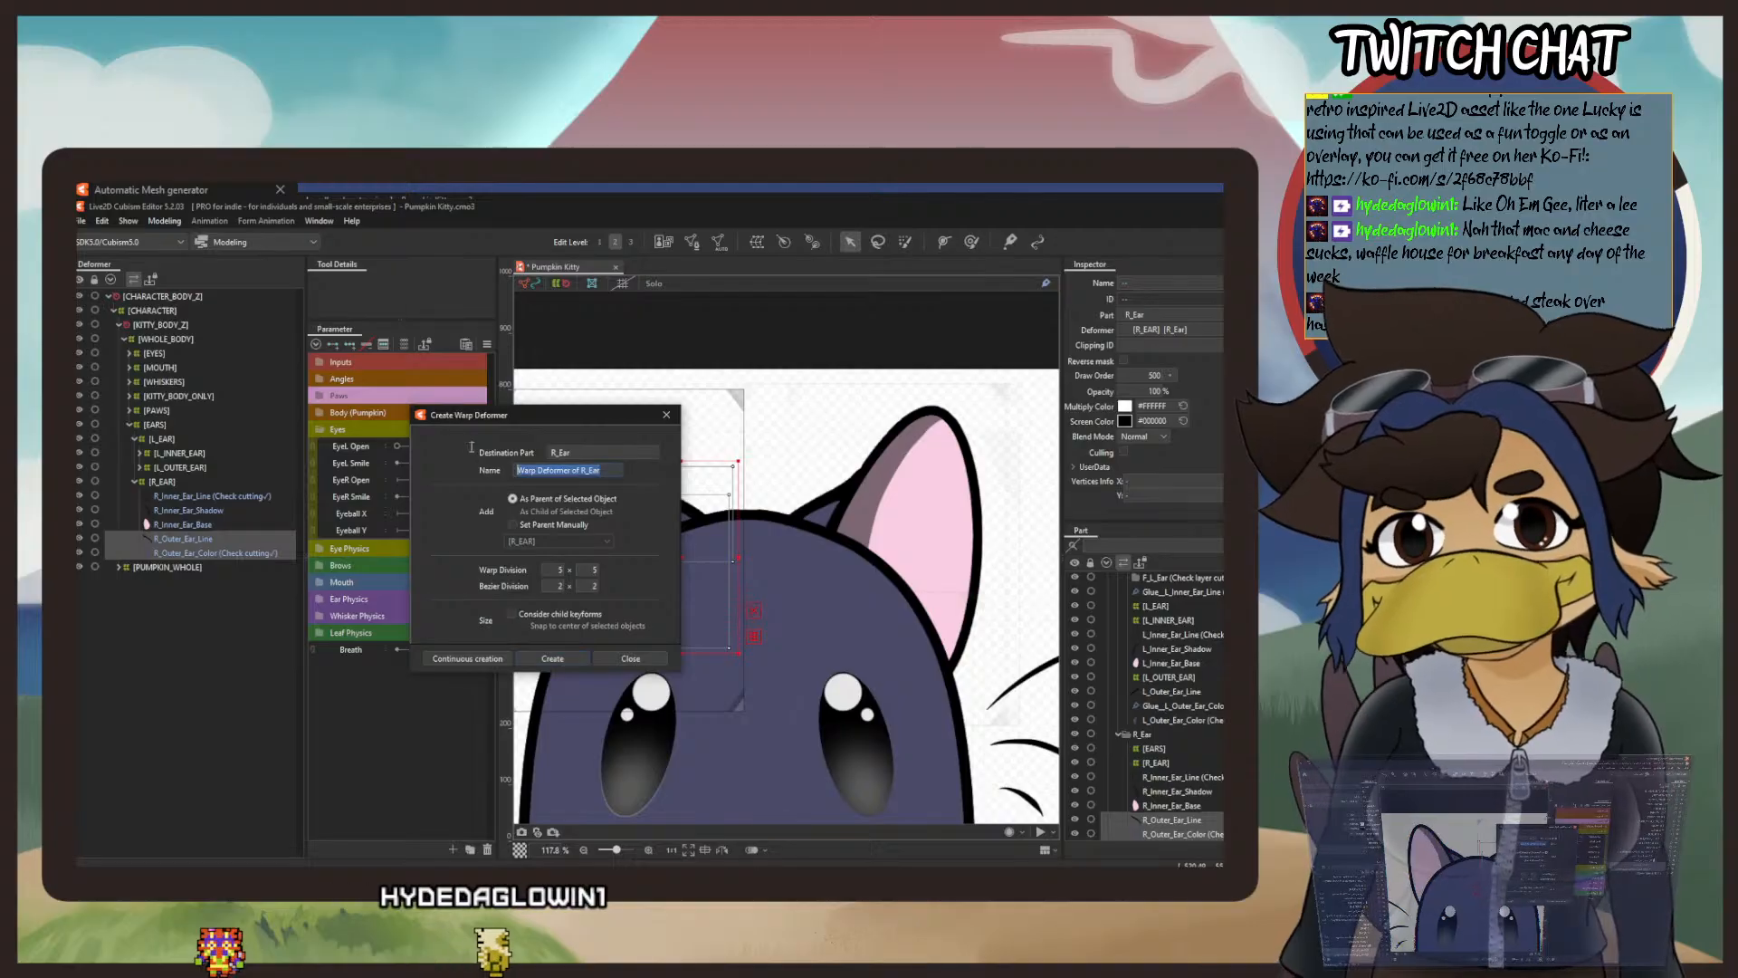
text([R)
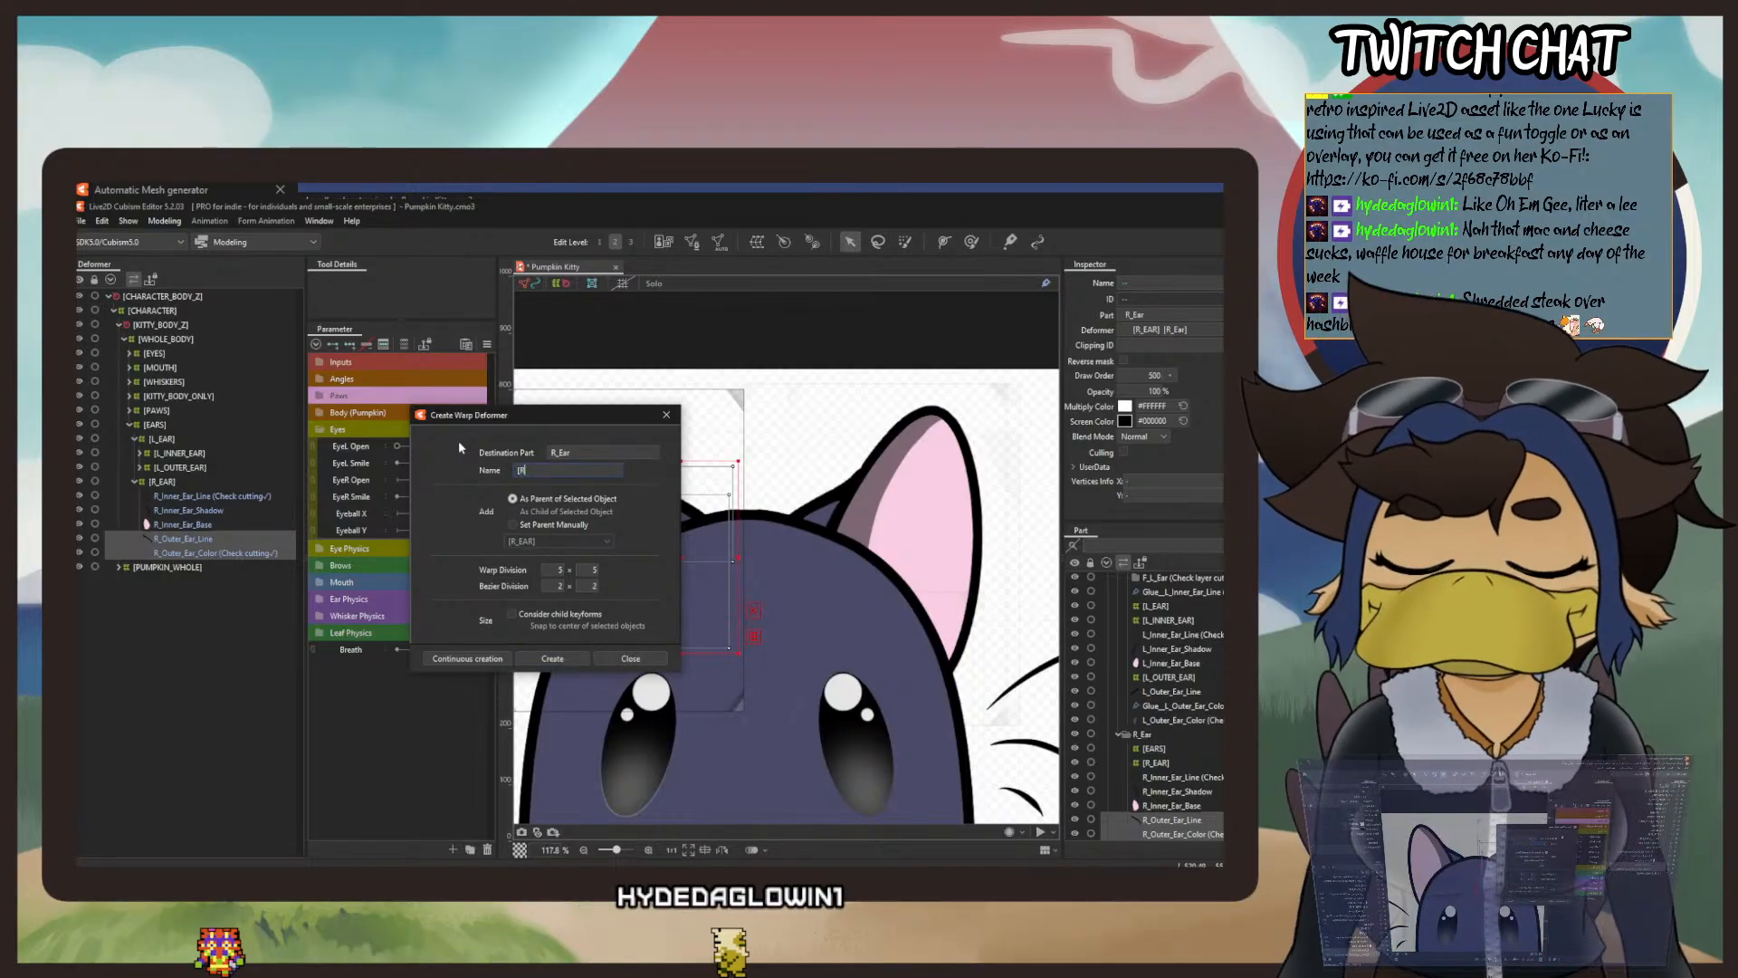
text(_OUTER)
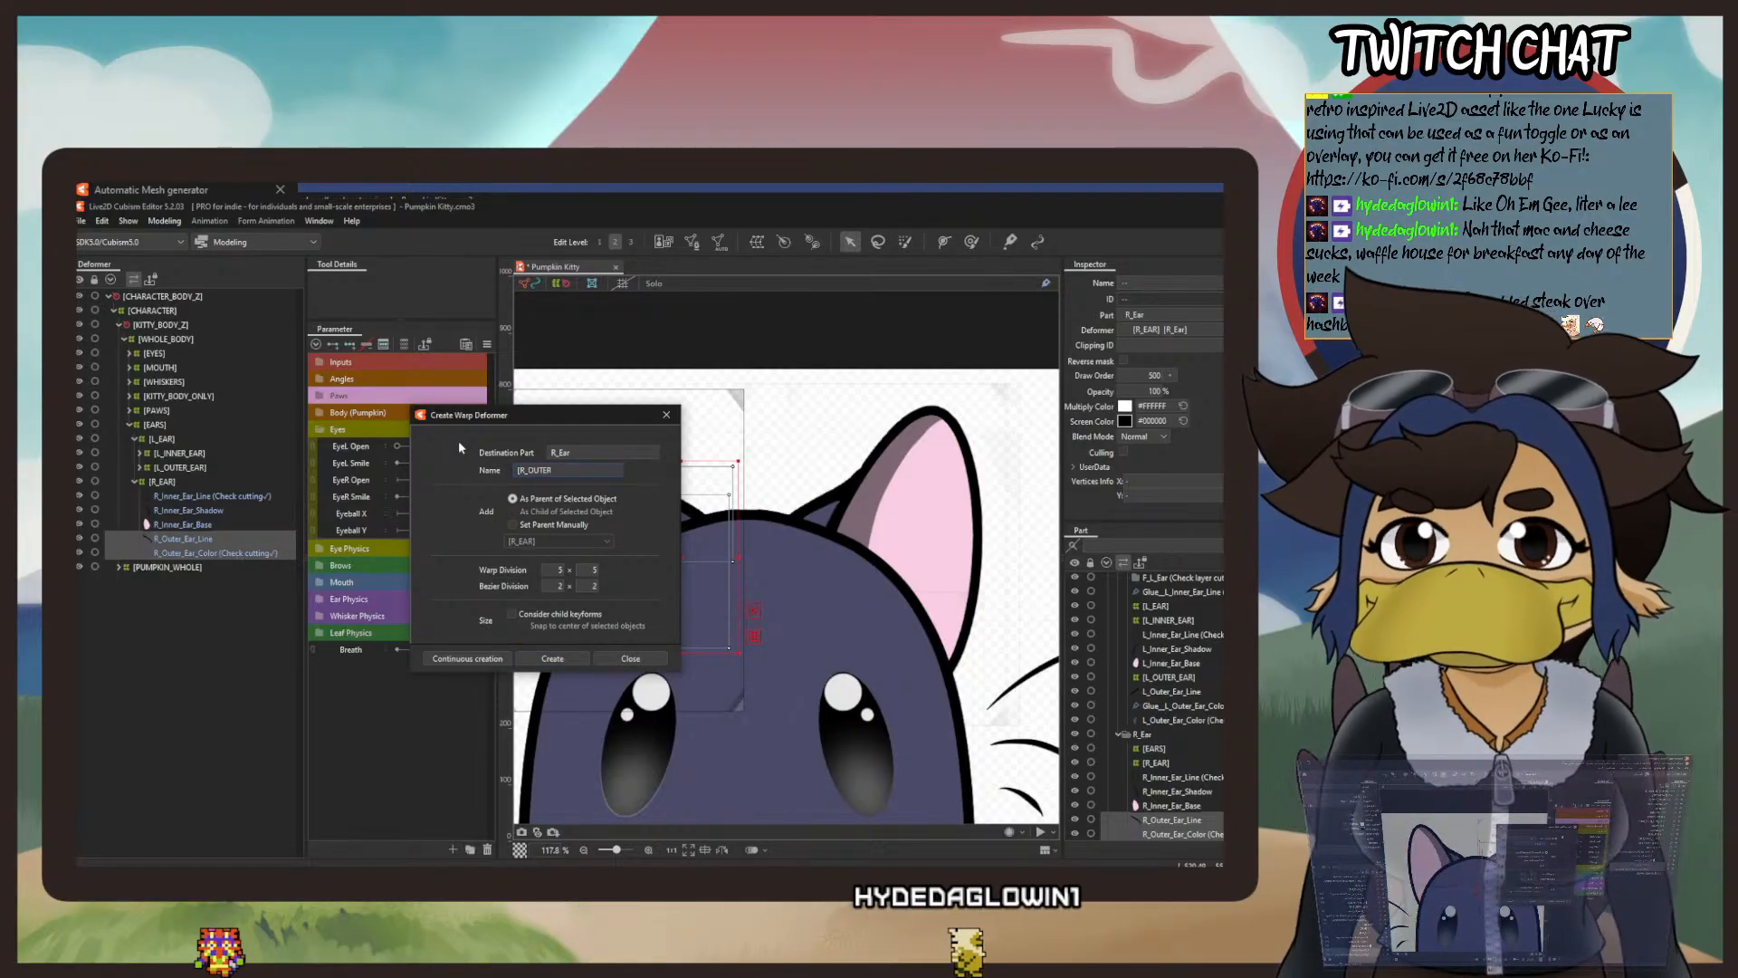
text(_EAR)
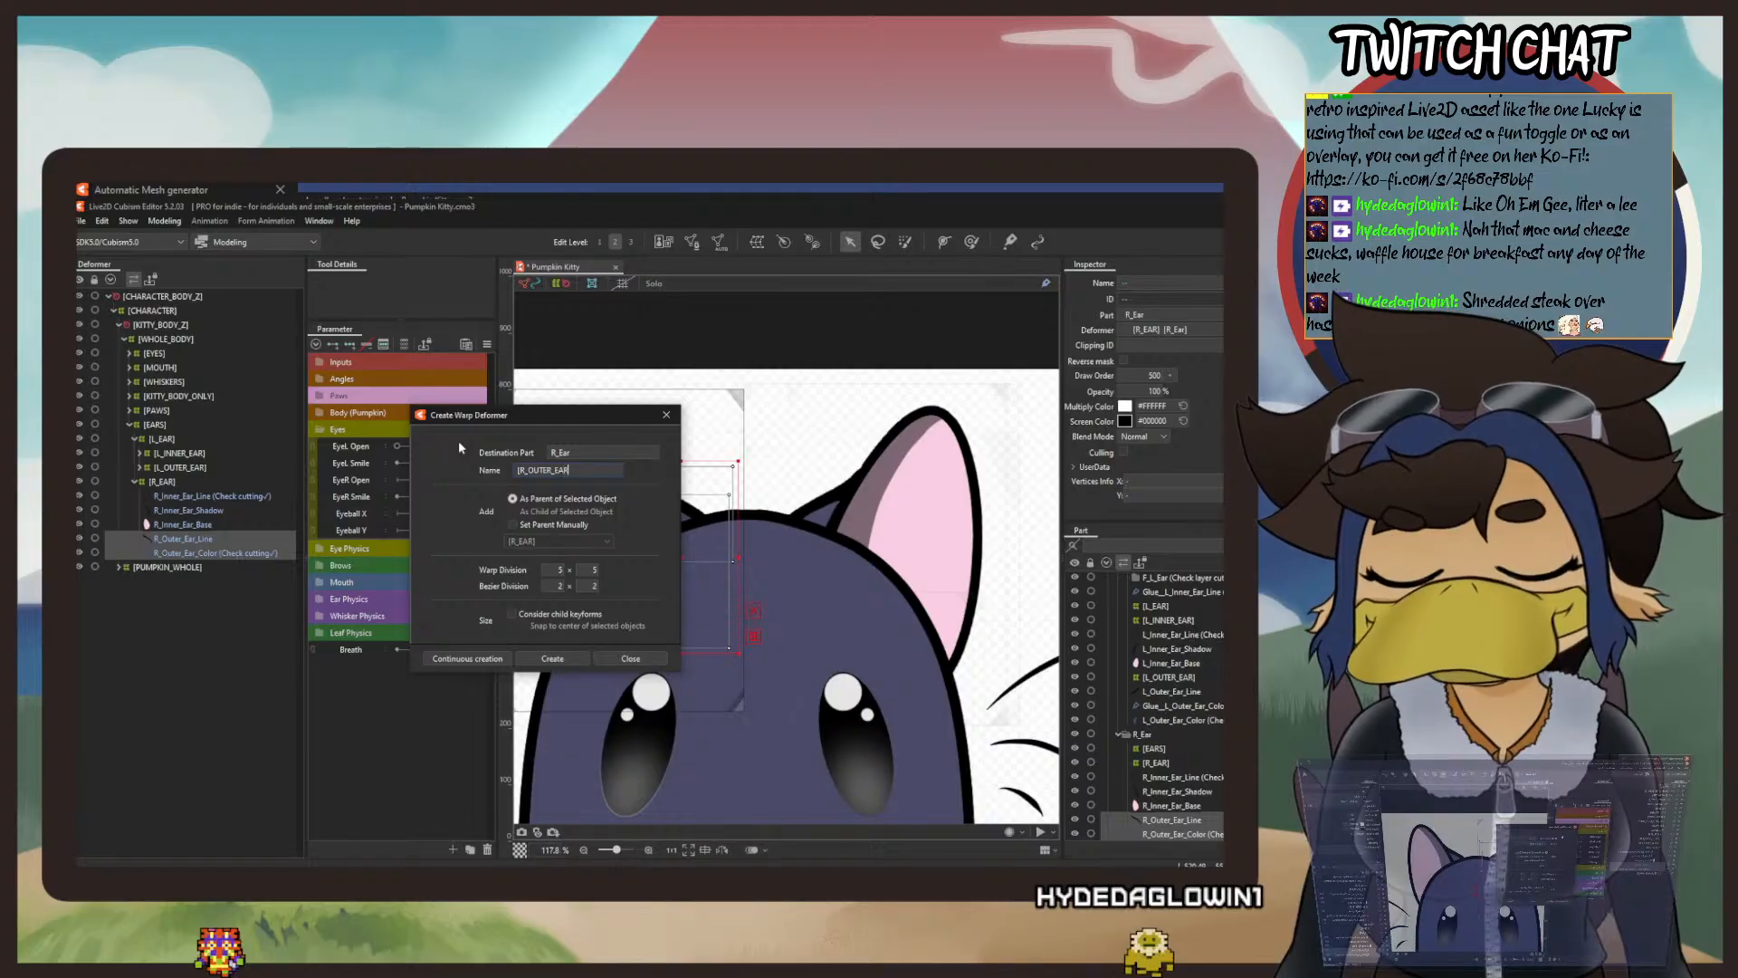
click(576, 659)
Create a warp deformer named [R_INNER_EAR] as parent of the right inner ear's line, shadow and base, inside [R_EAR].
click(201, 526)
shift+click(201, 498)
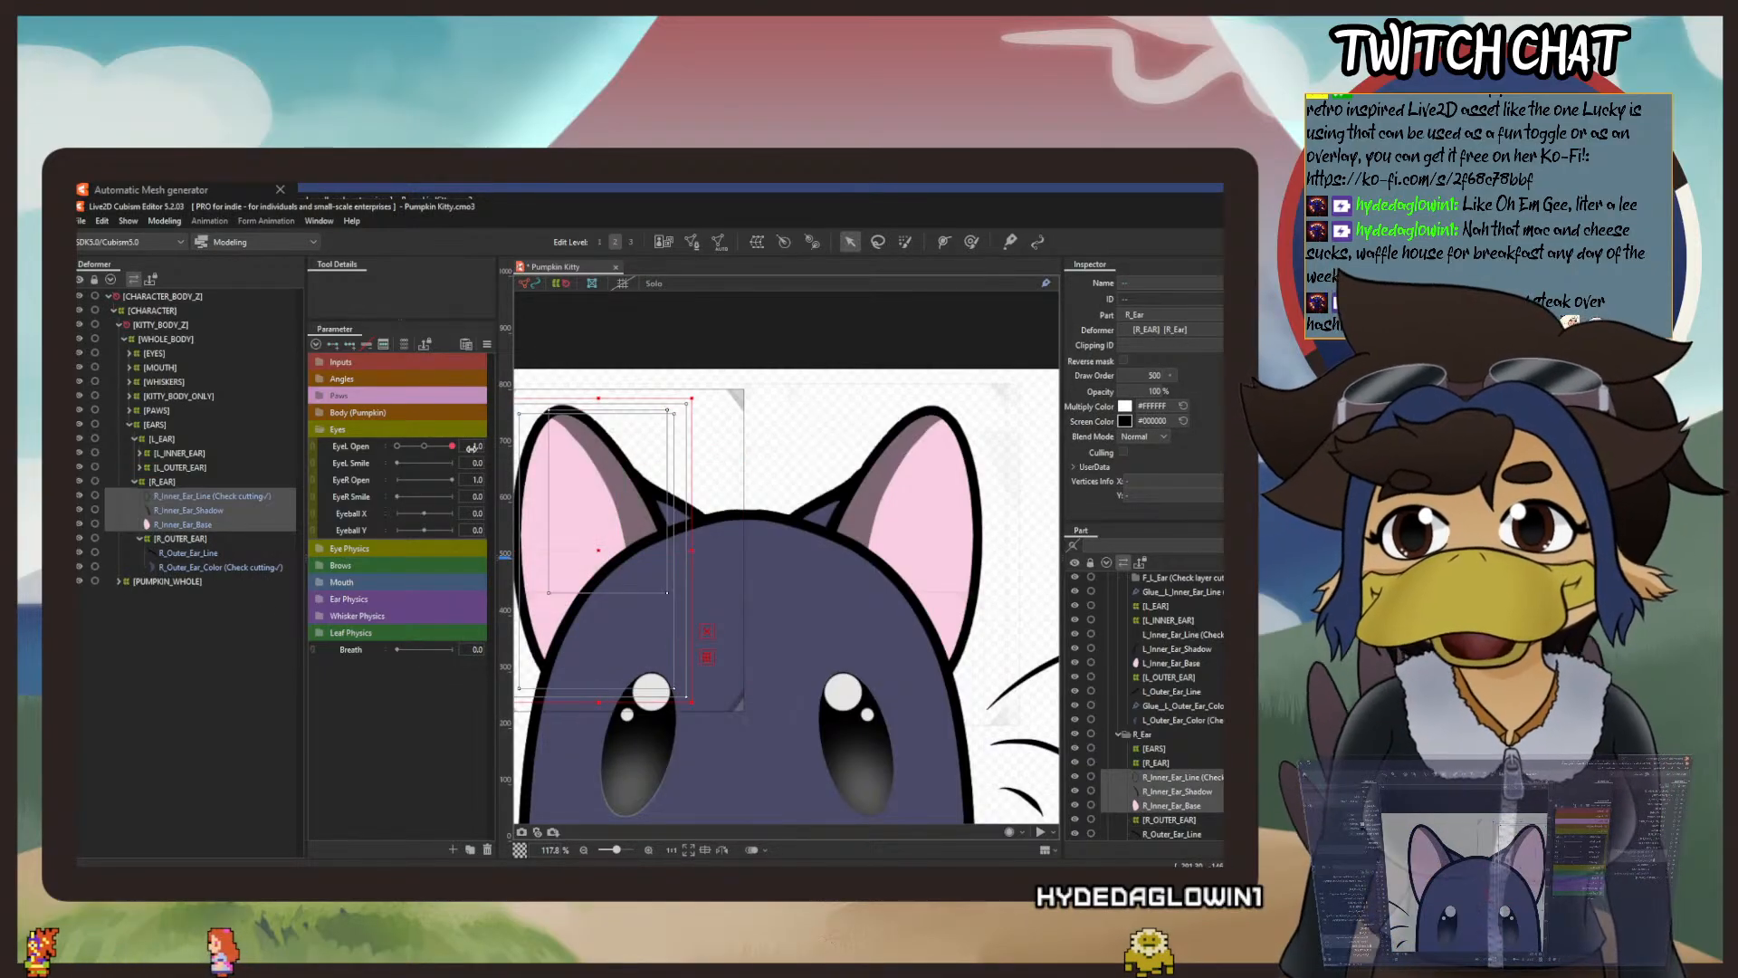
click(757, 241)
drag(607, 470, 422, 431)
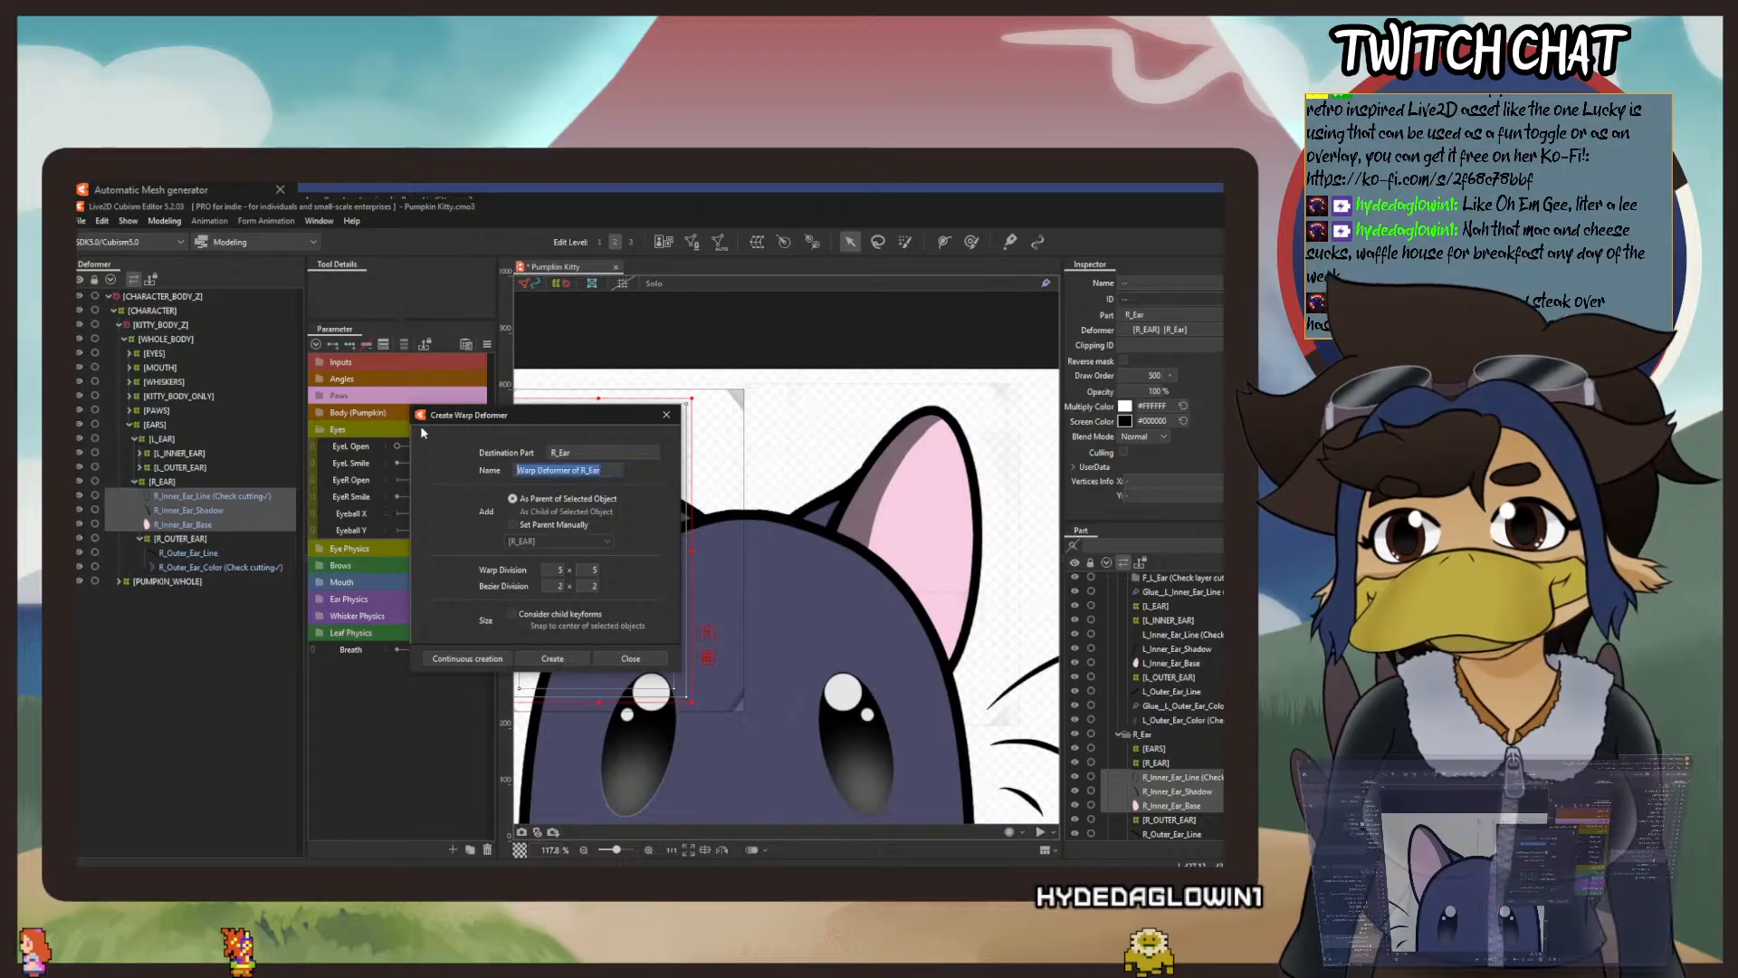
text([R_INN)
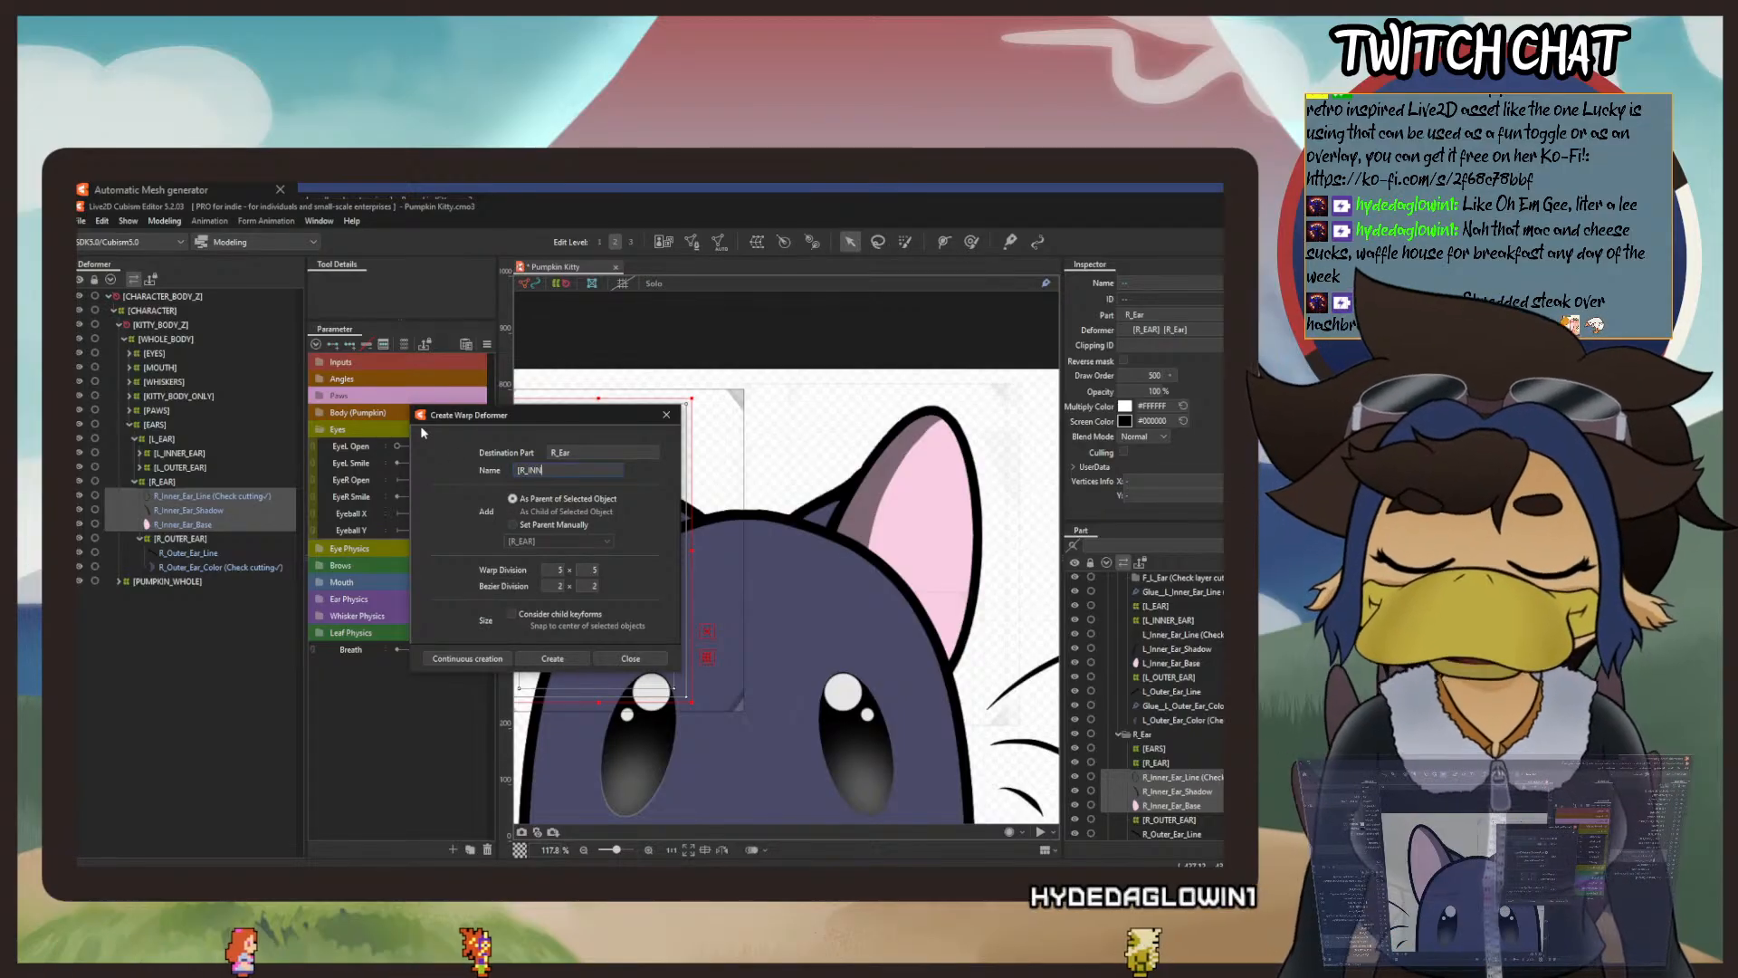
text(ER_EAR])
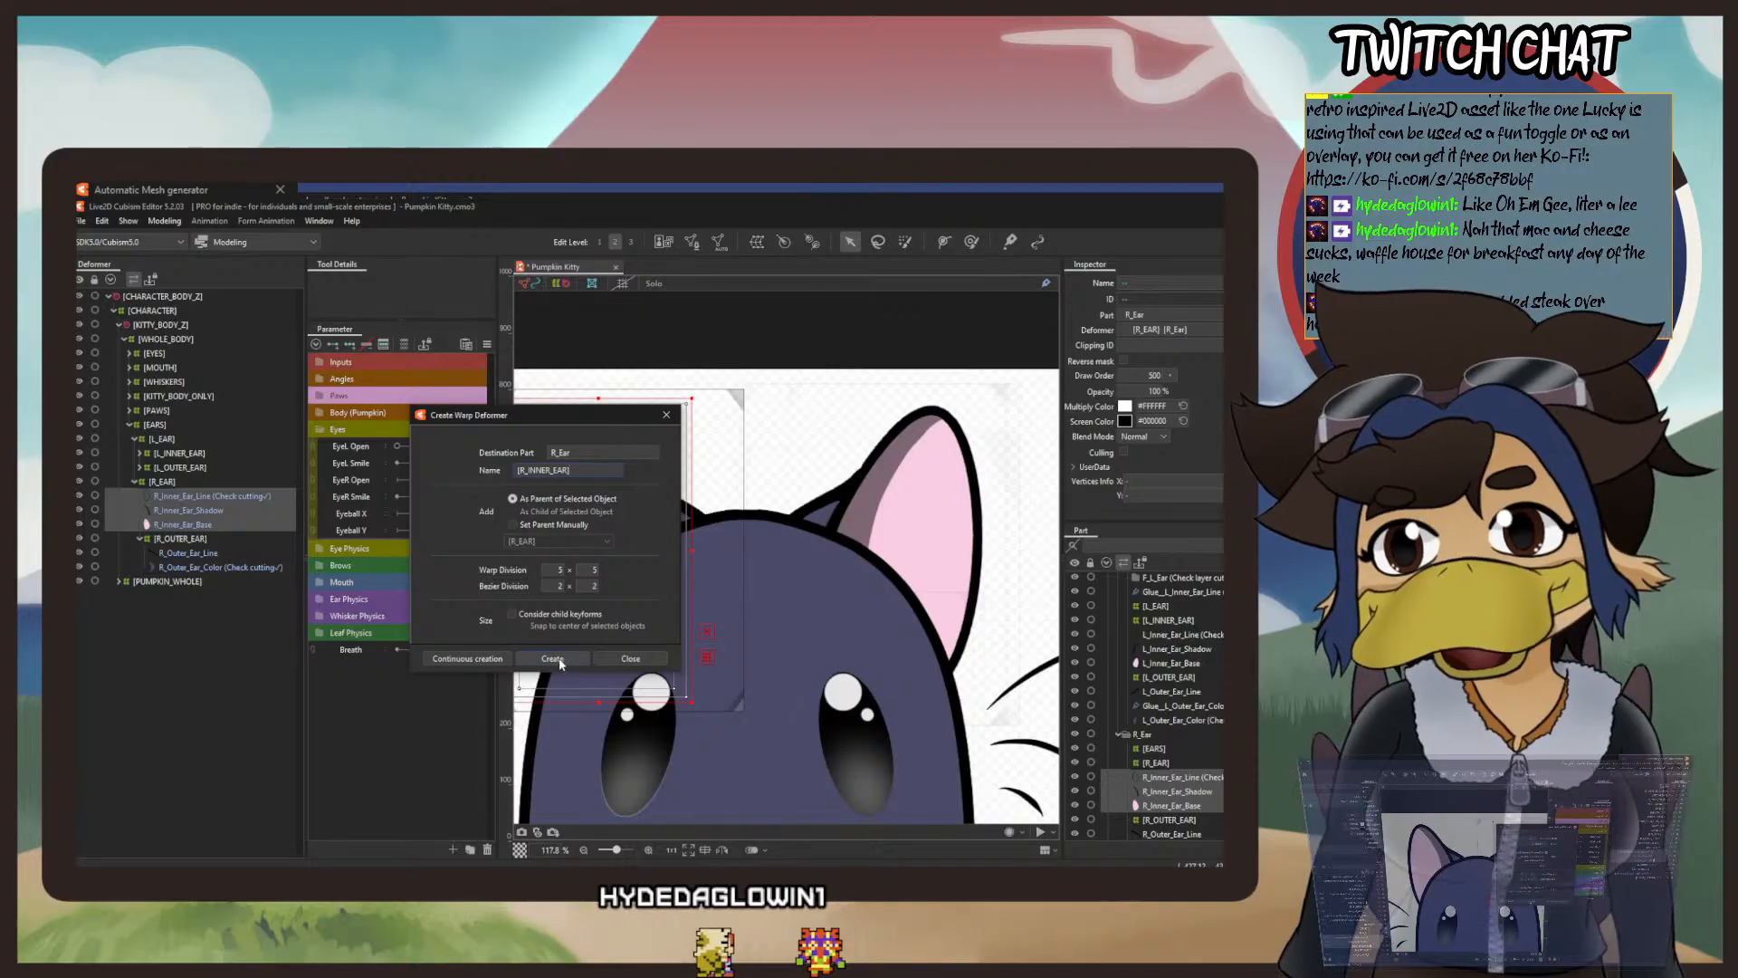
key(Return)
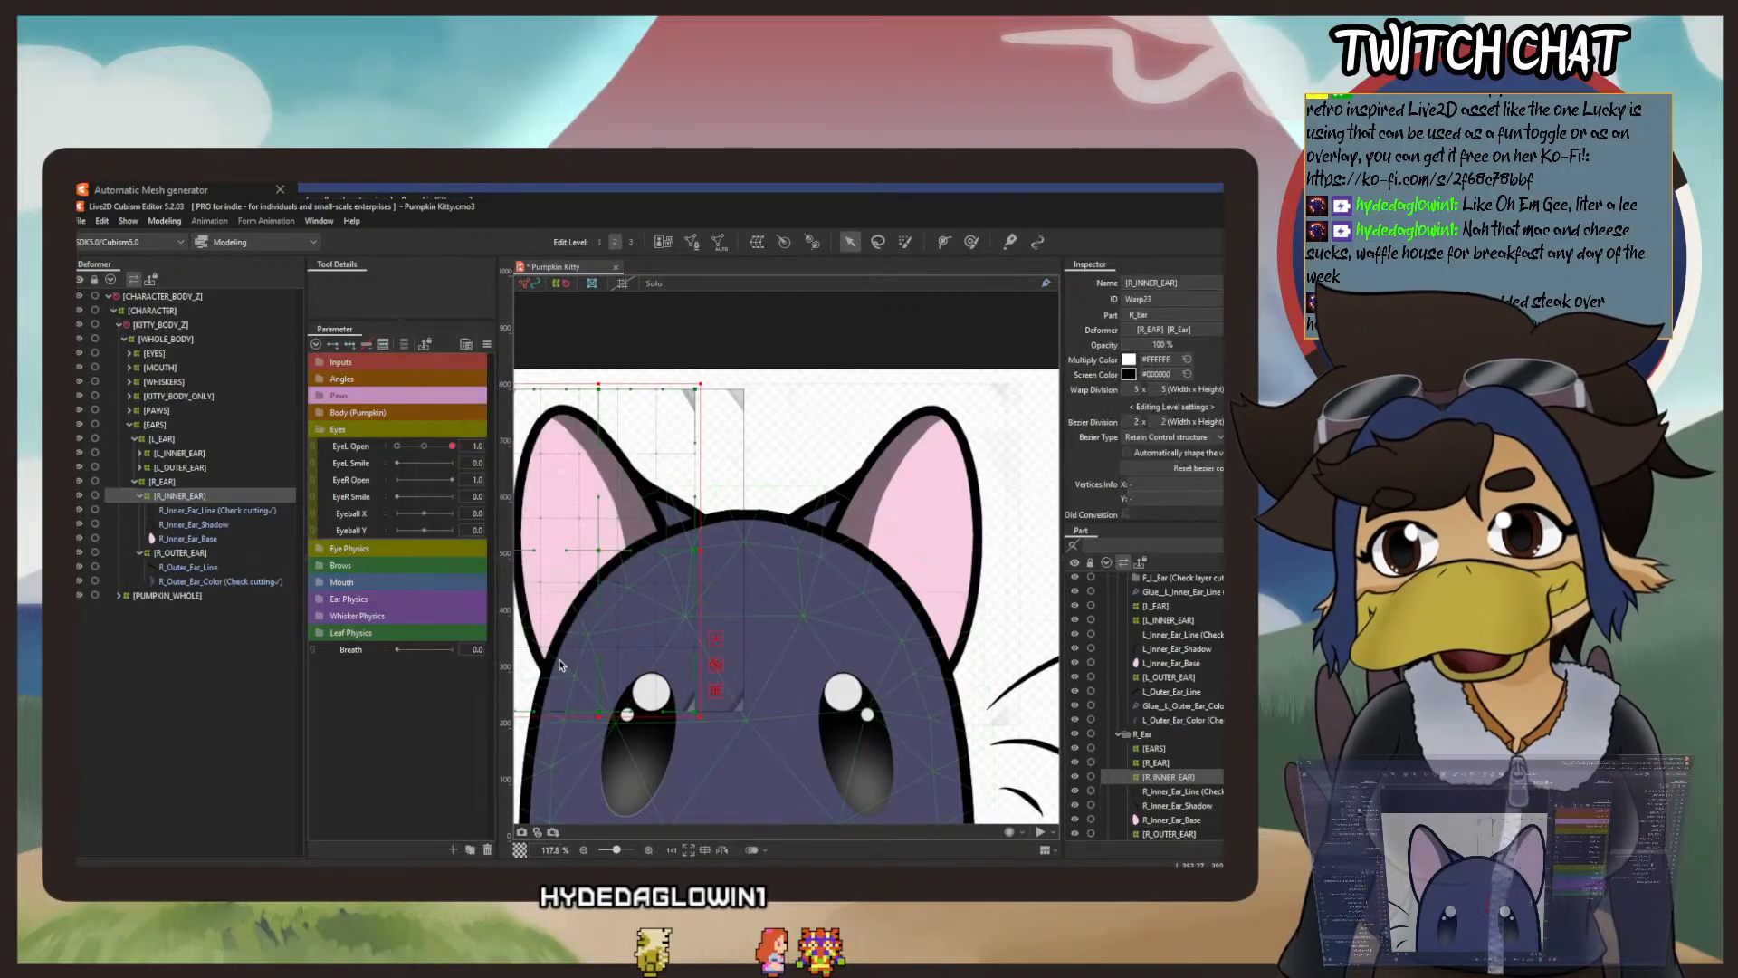
Collapse the [R_INNER_EAR] and [R_OUTER_EAR] deformers in the deformer hierarchy.
click(140, 497)
click(140, 512)
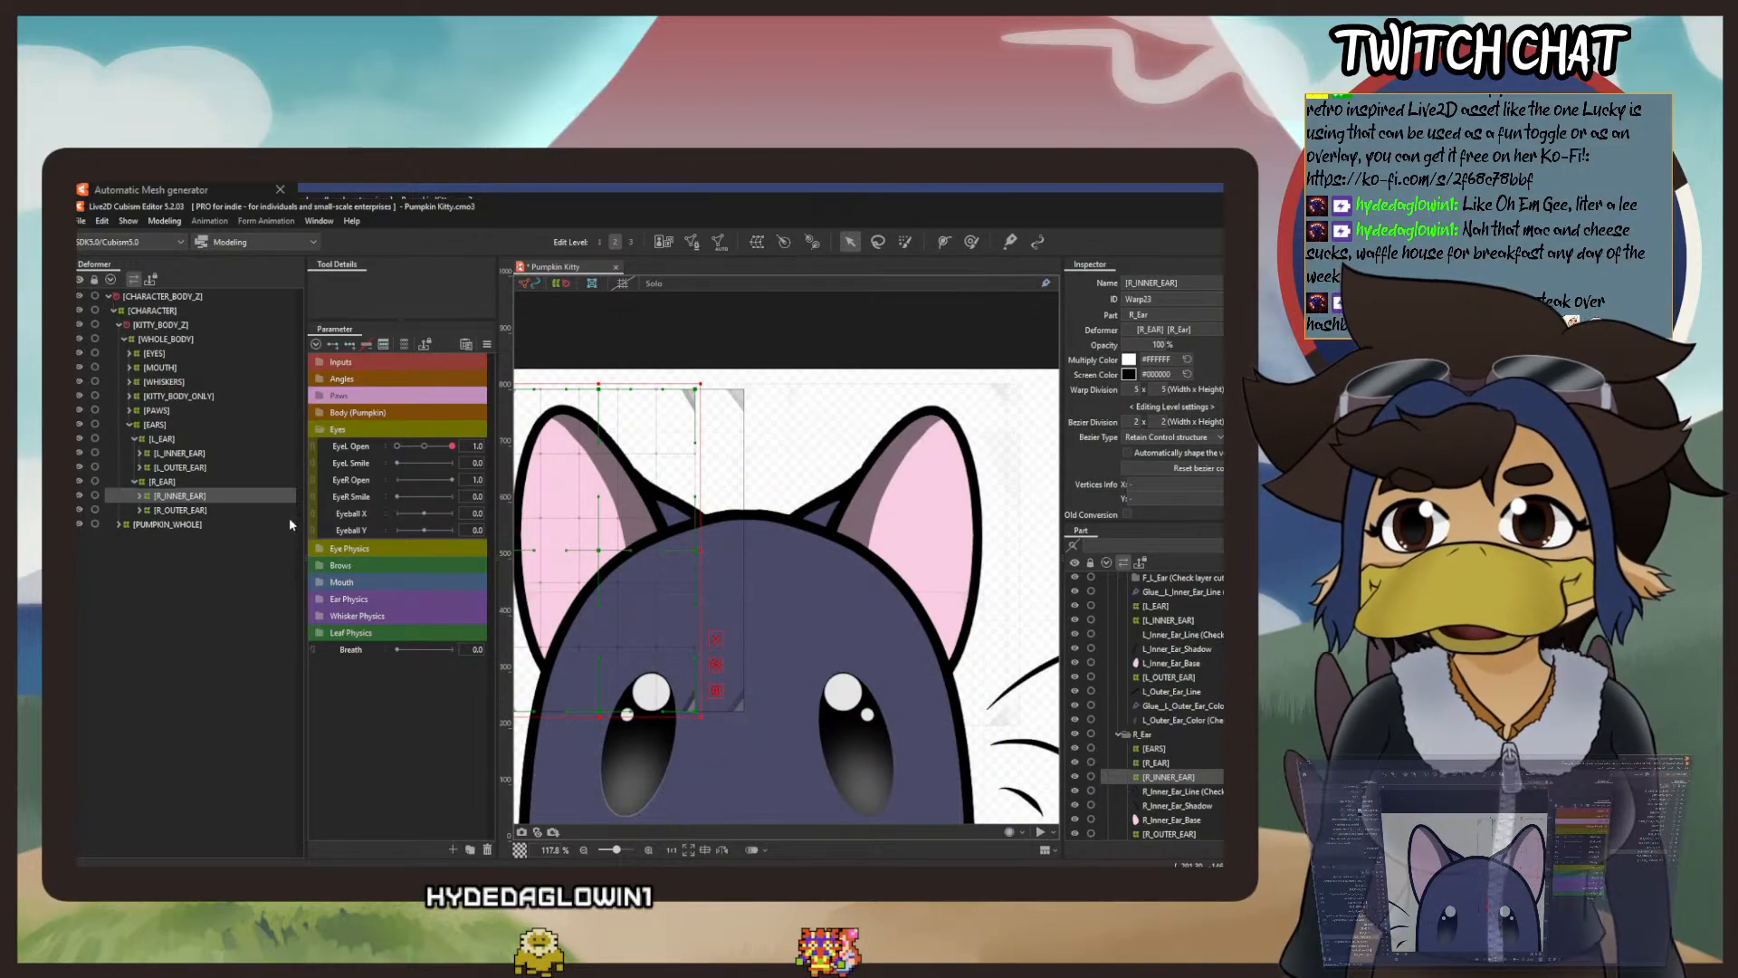
scroll(786, 662, down, 3)
drag(816, 721, 773, 529)
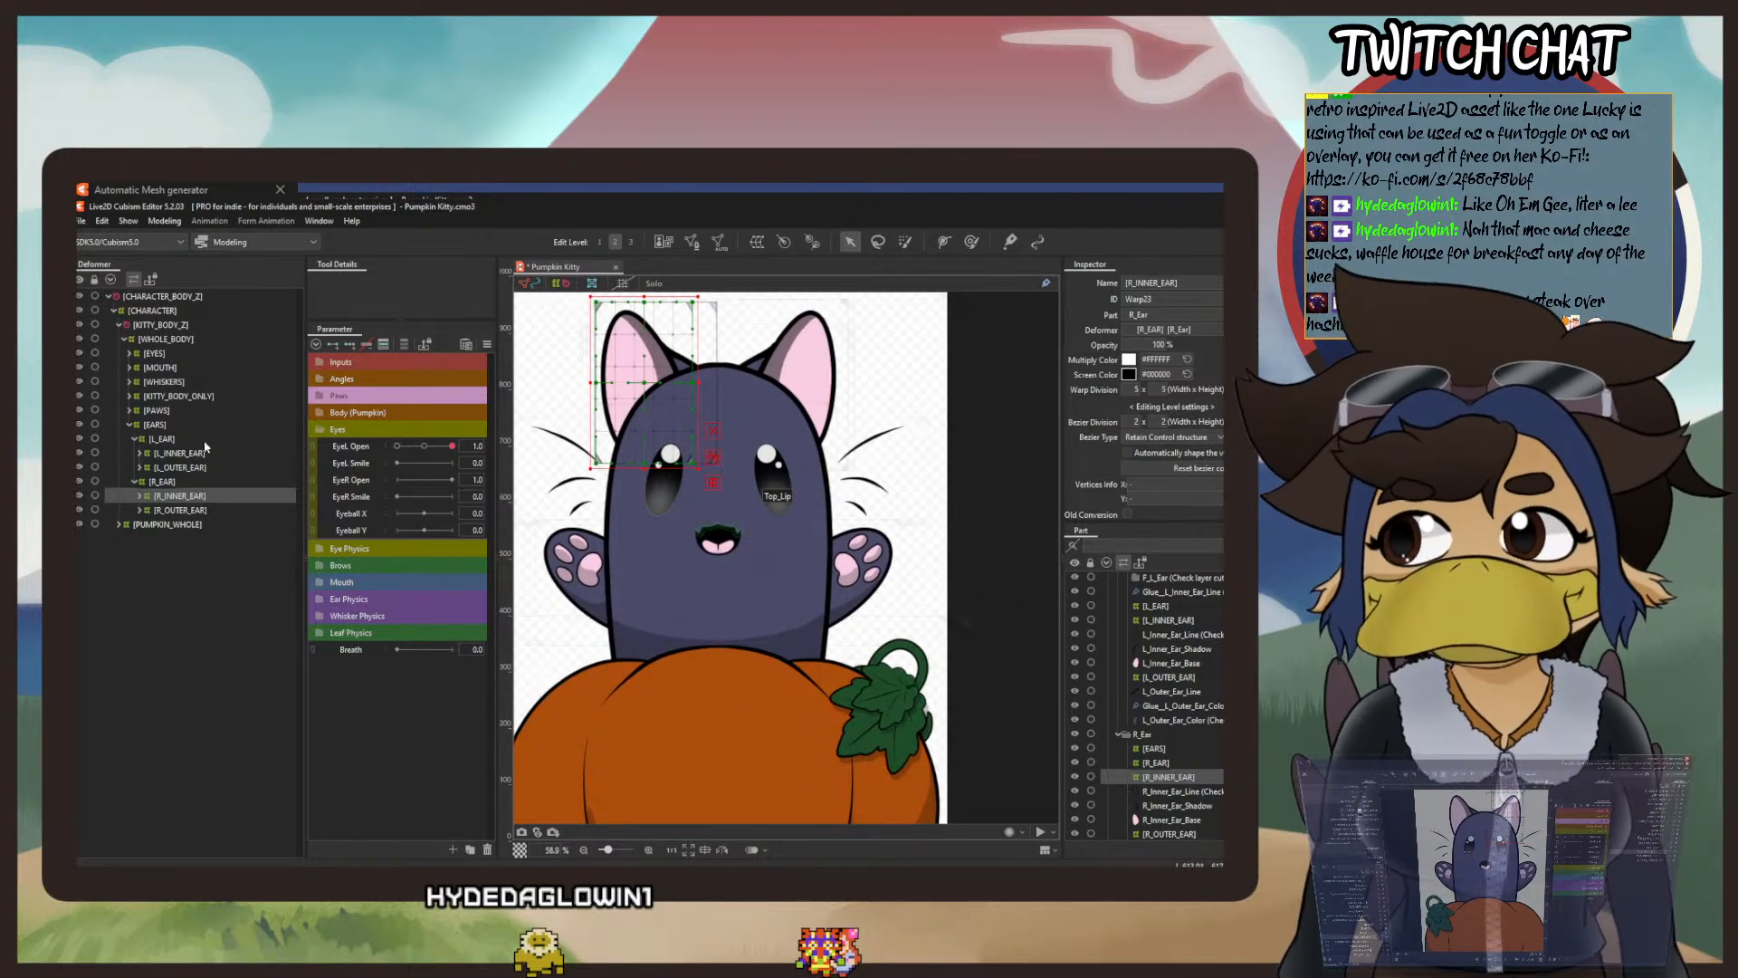
Create a warp deformer named [R_WHISKERS] as parent of R_Low_Whisker, R_Mid_Whisker and R_Top_Whisker, inside [WHISKERS].
click(130, 382)
click(177, 467)
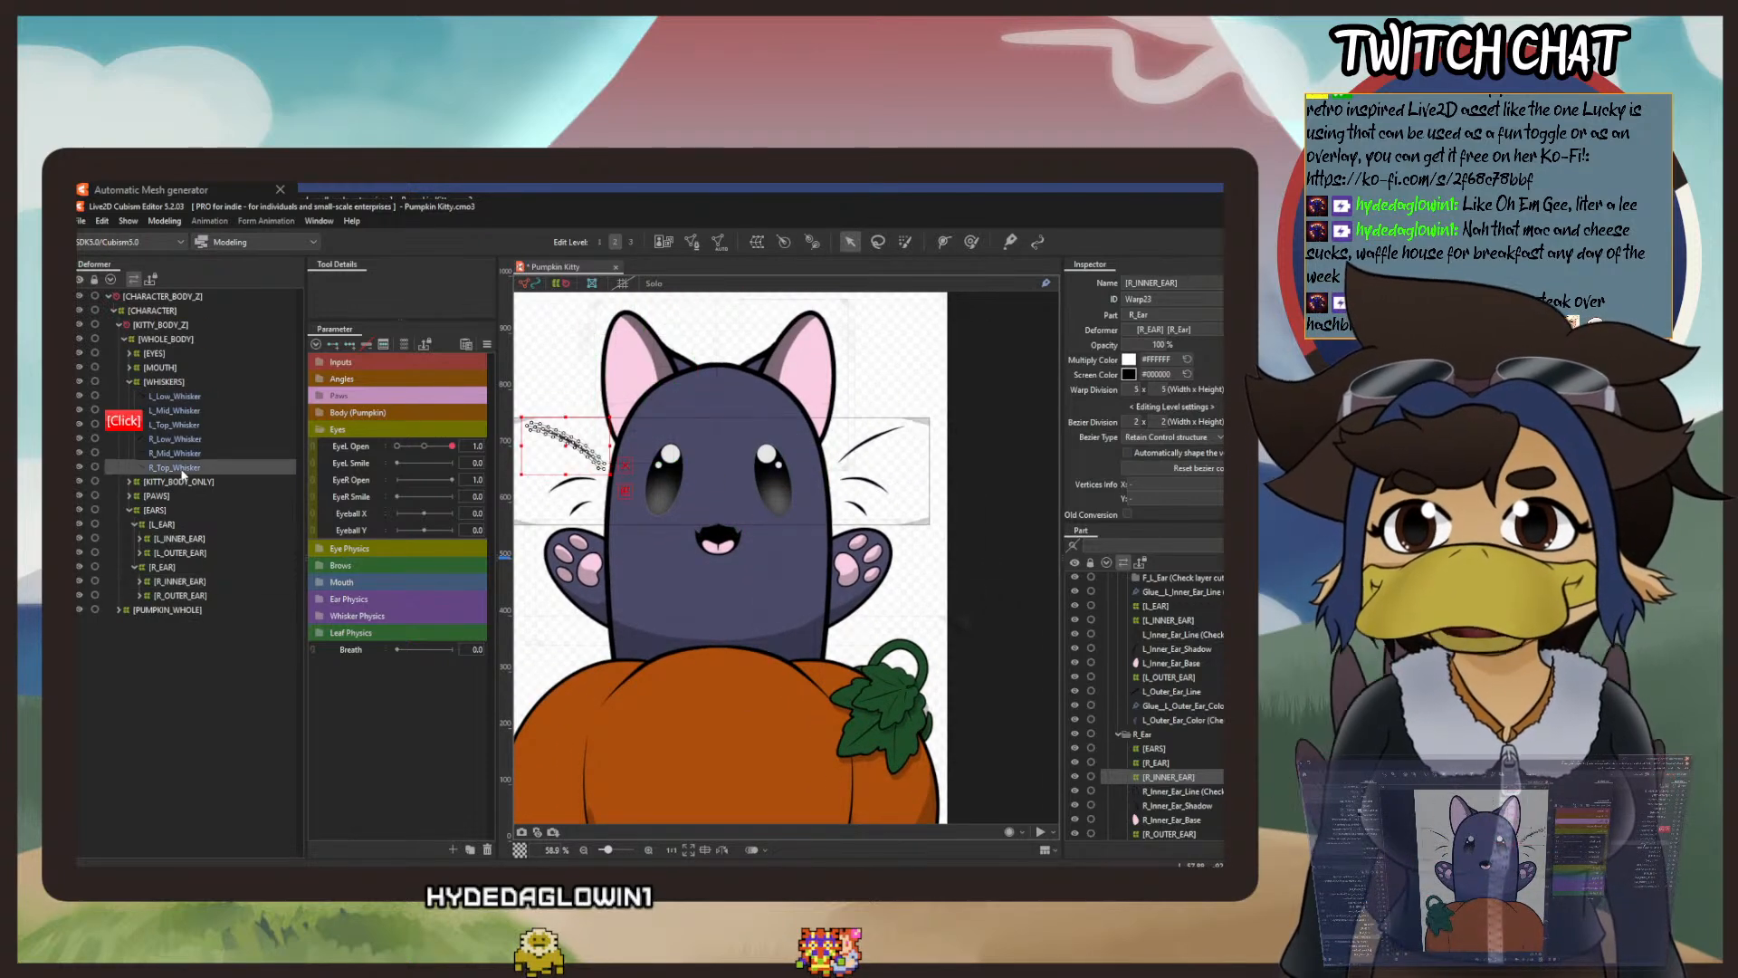
shift+click(176, 438)
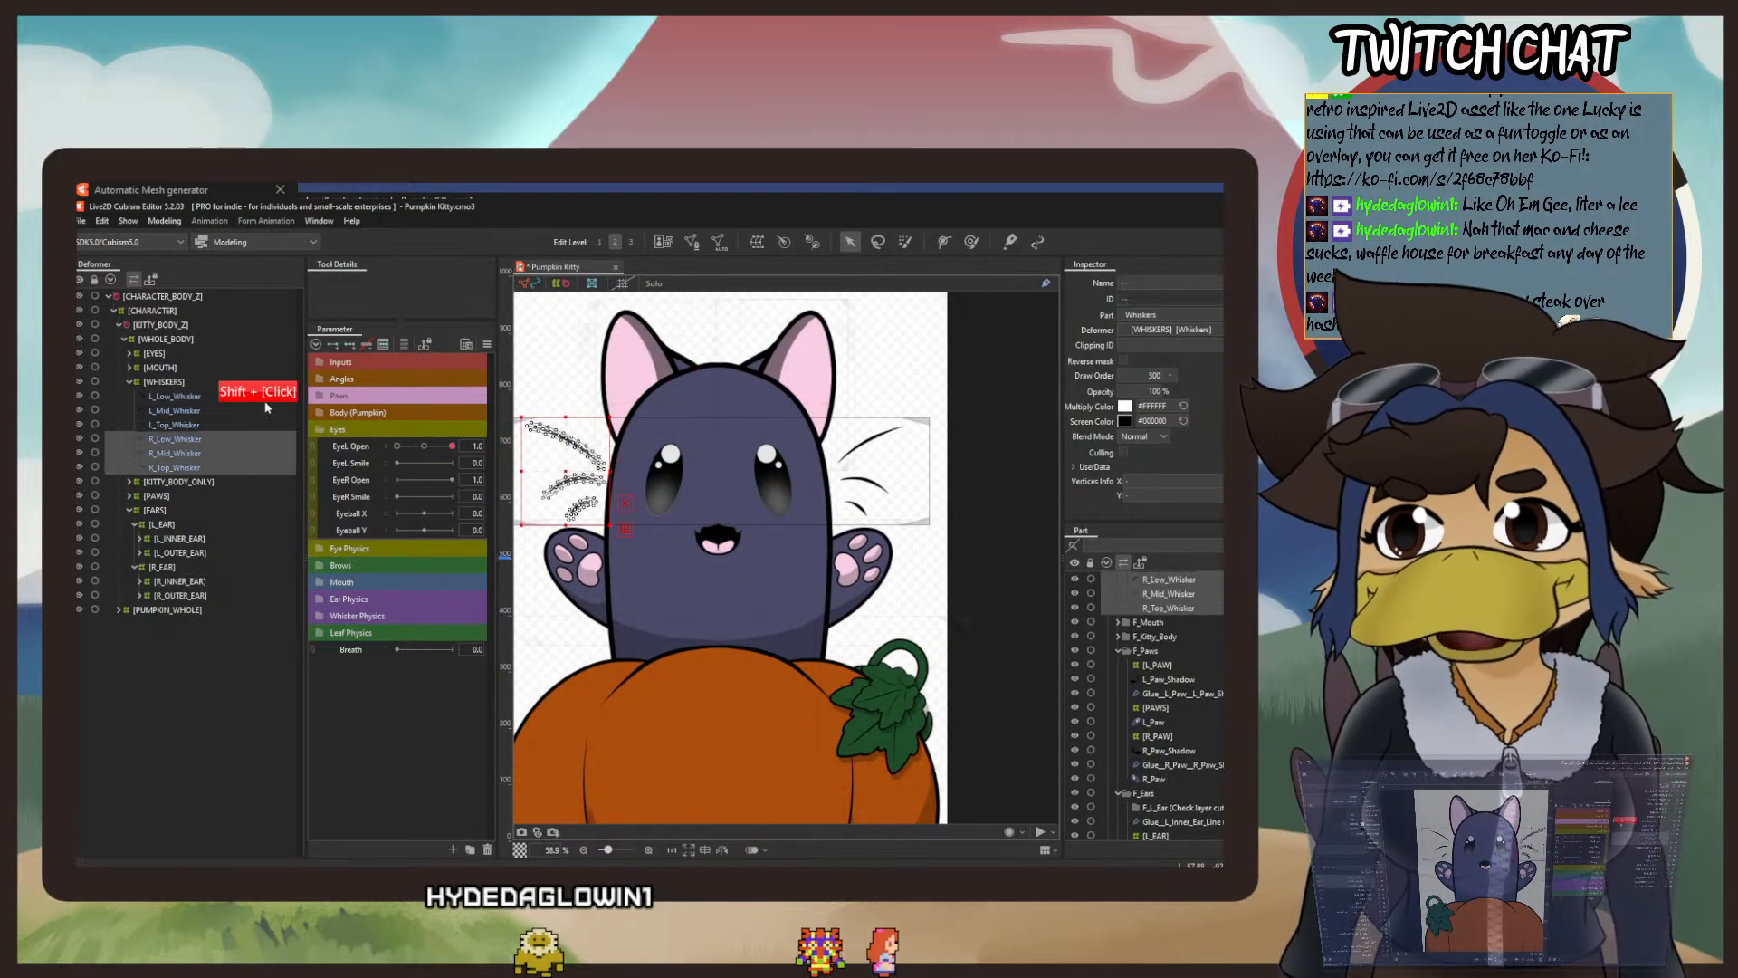
click(756, 242)
drag(615, 467, 512, 467)
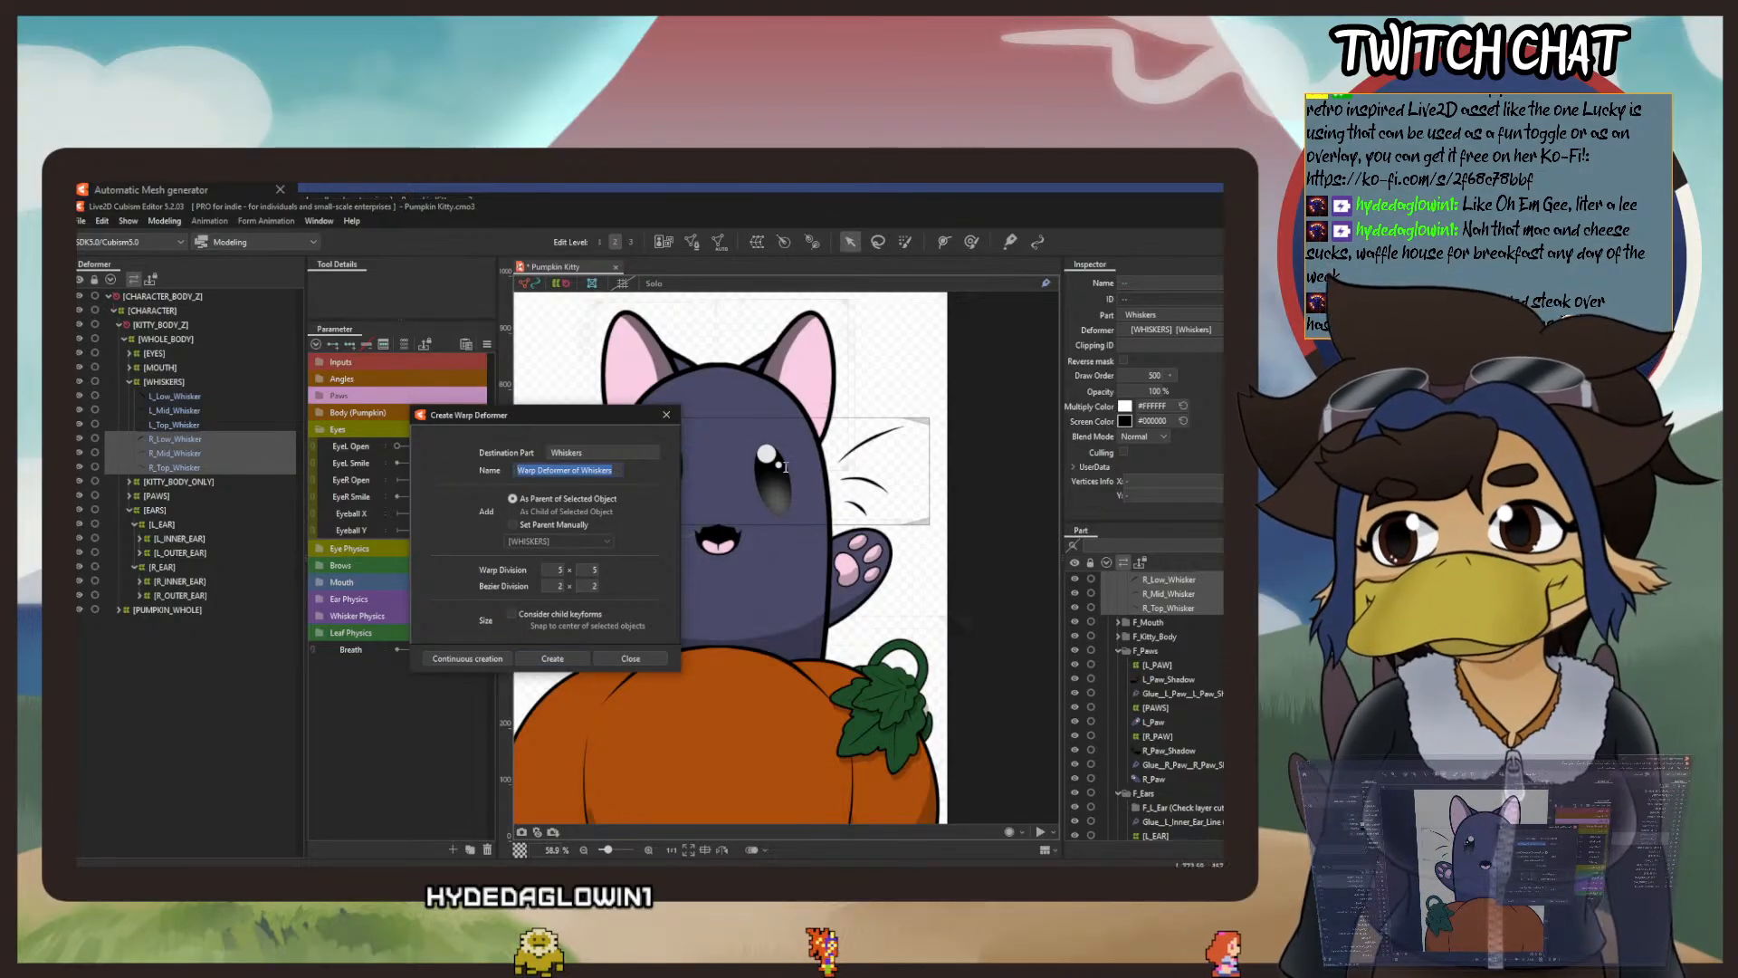
key(BackSpace)
text({)
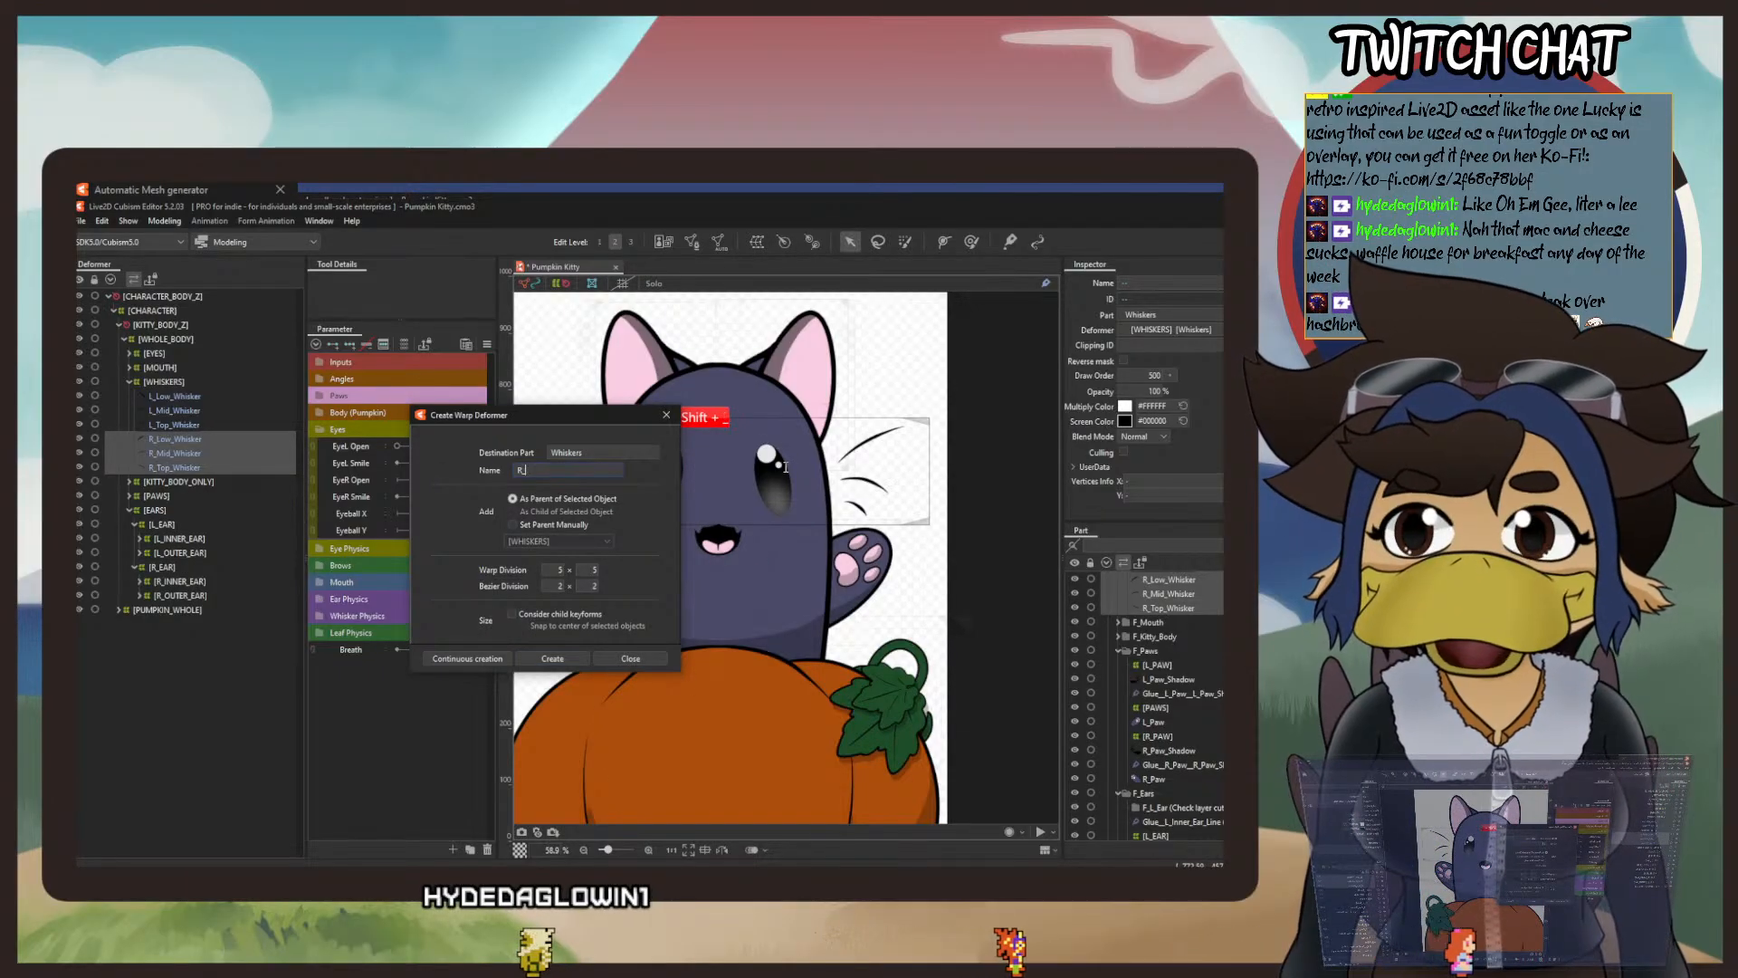
key(BackSpace)
text([R_)
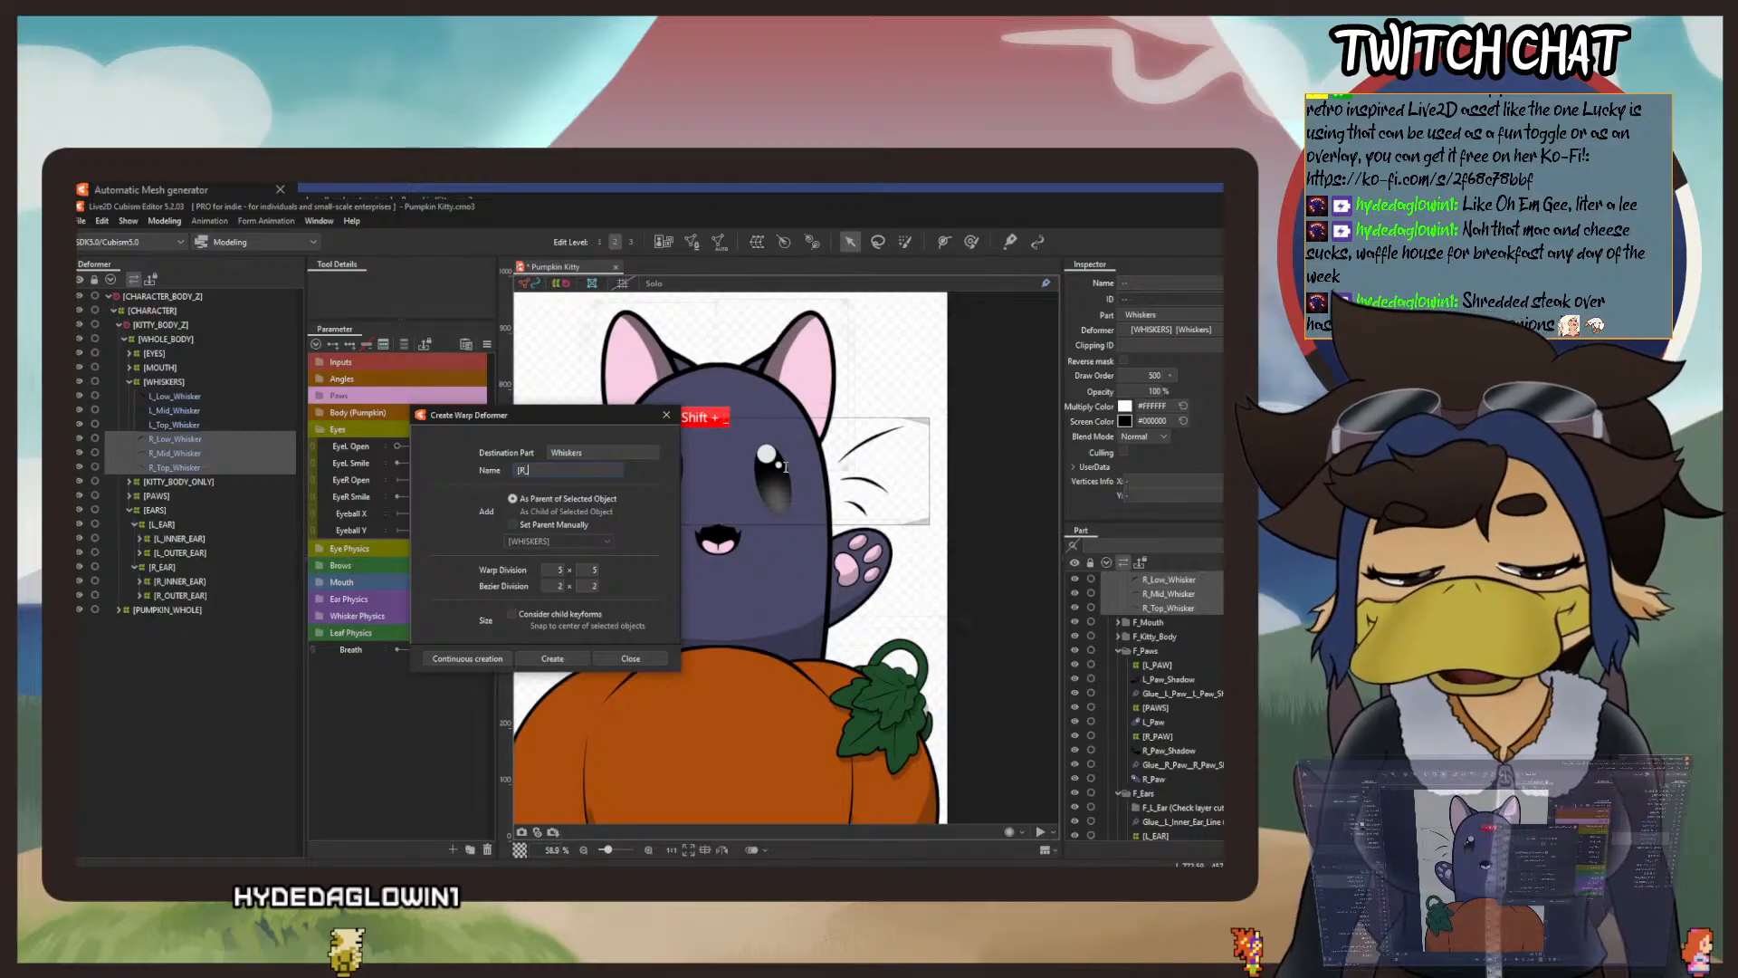
text(WHISKERS])
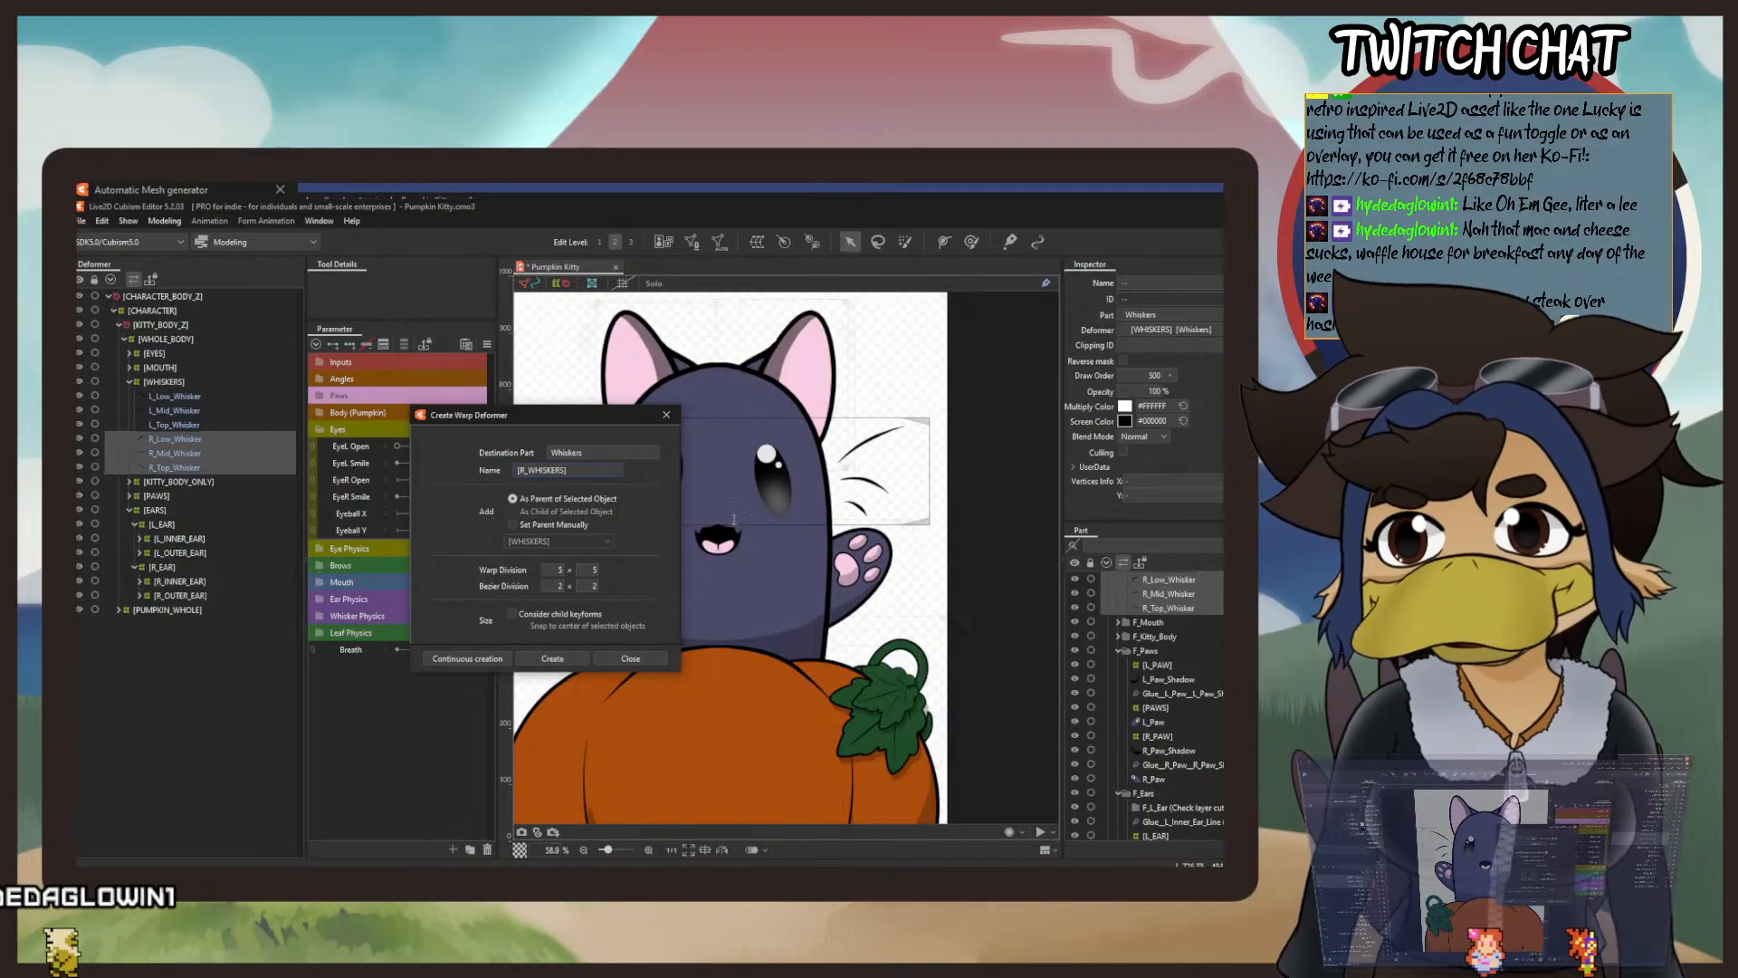
click(553, 658)
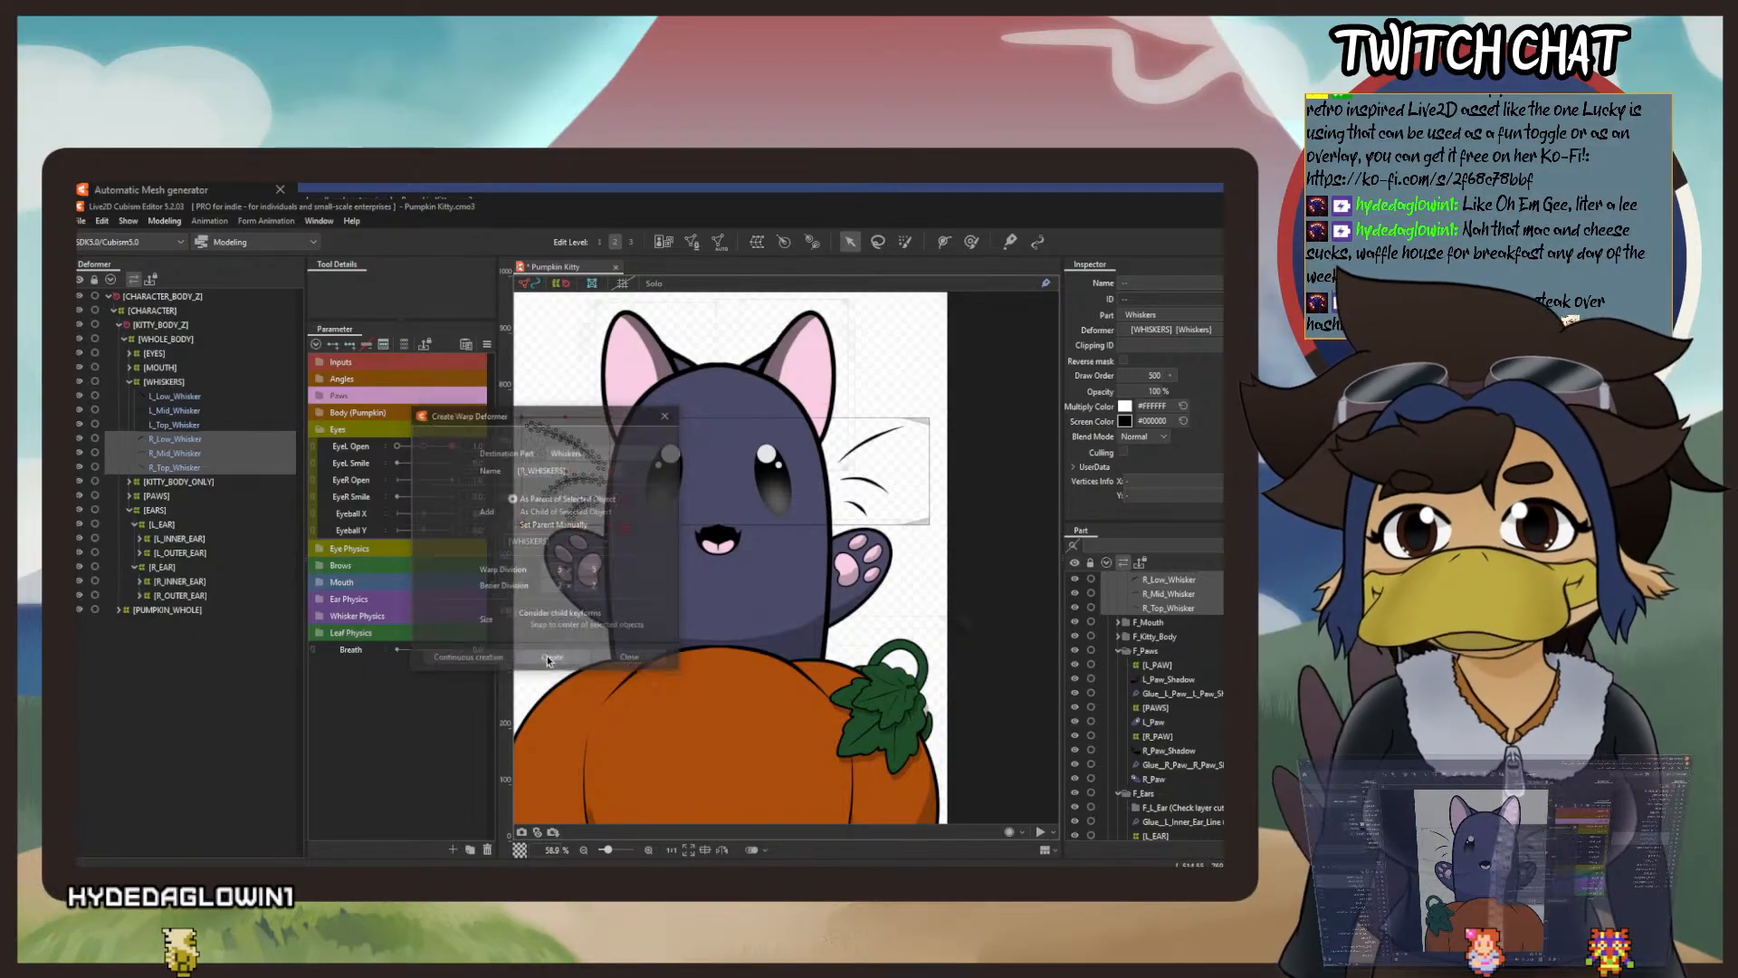
Create a warp deformer named [L_WHISKERS] as parent of the low, mid and top left whiskers, inside [WHISKERS], and save the model.
click(199, 427)
shift+click(177, 395)
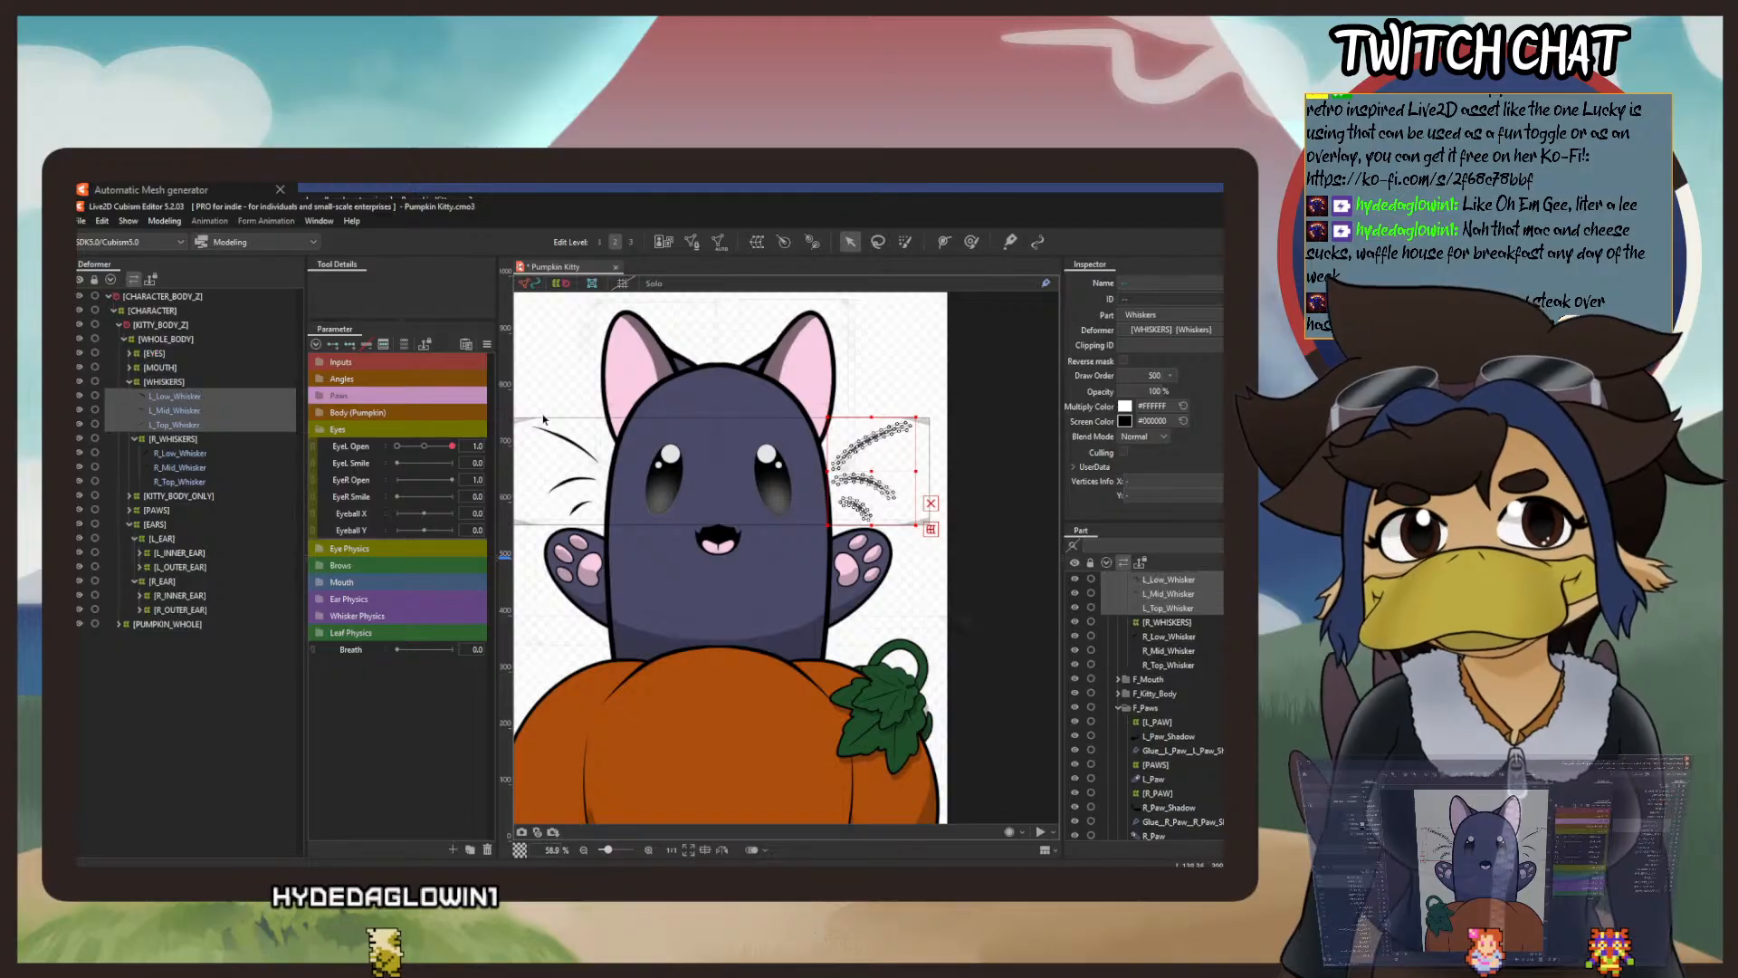
click(758, 243)
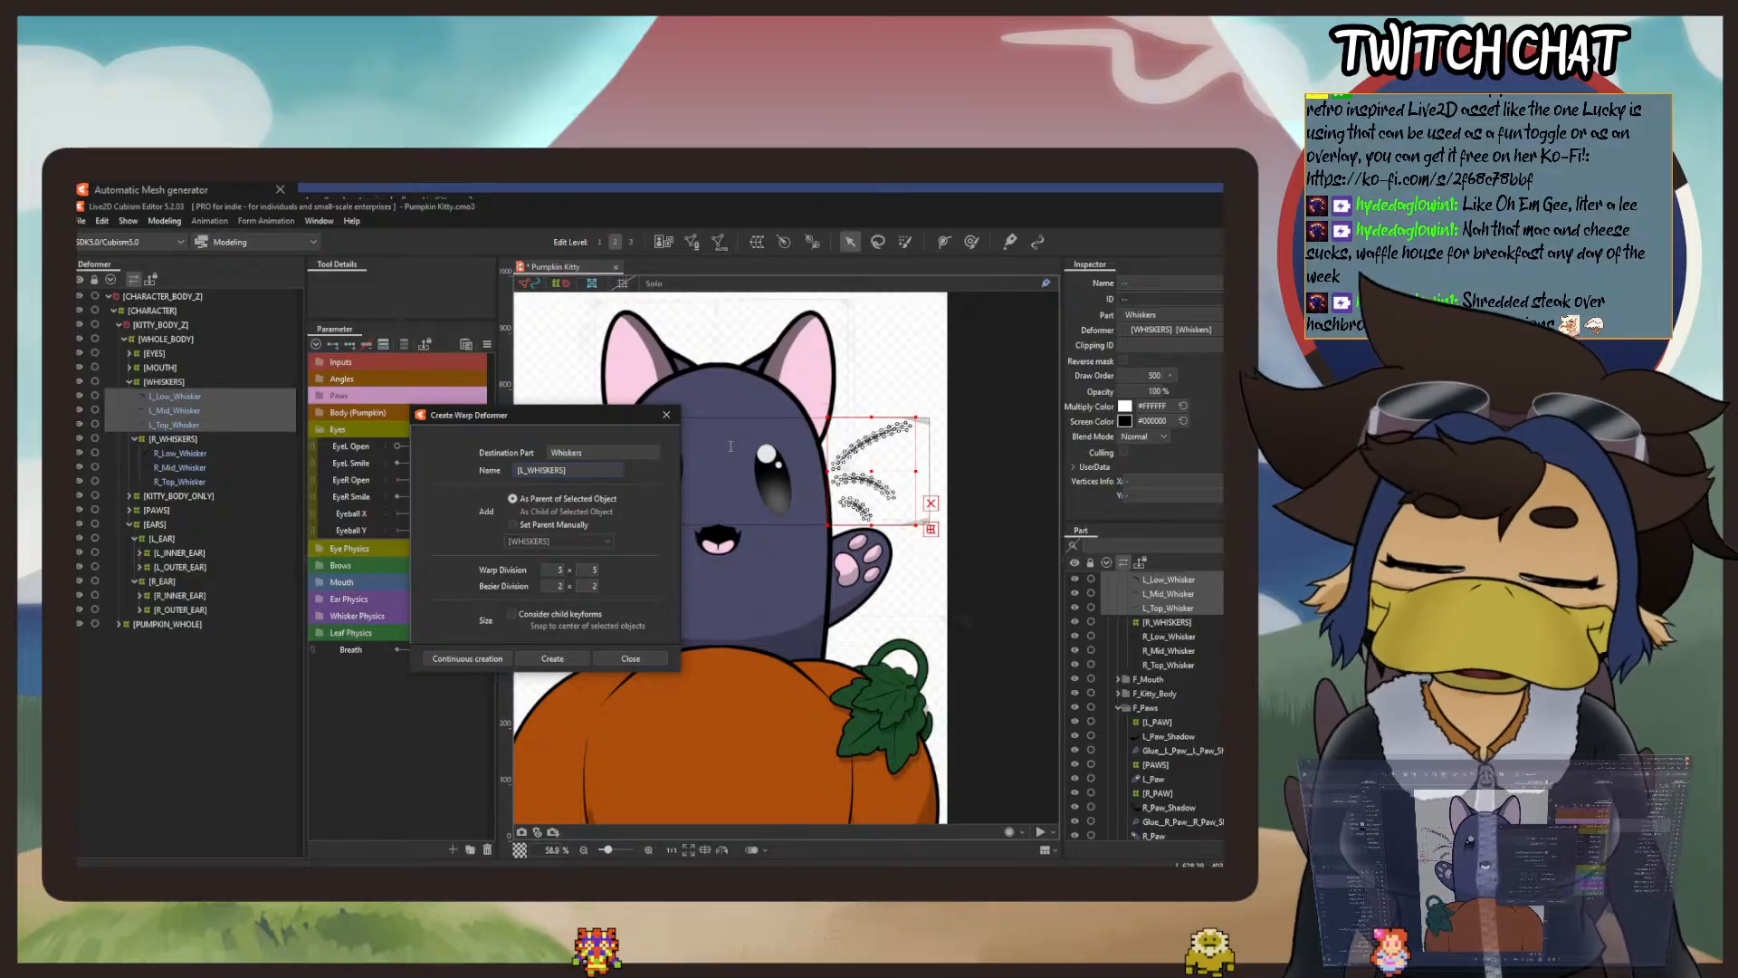
click(554, 658)
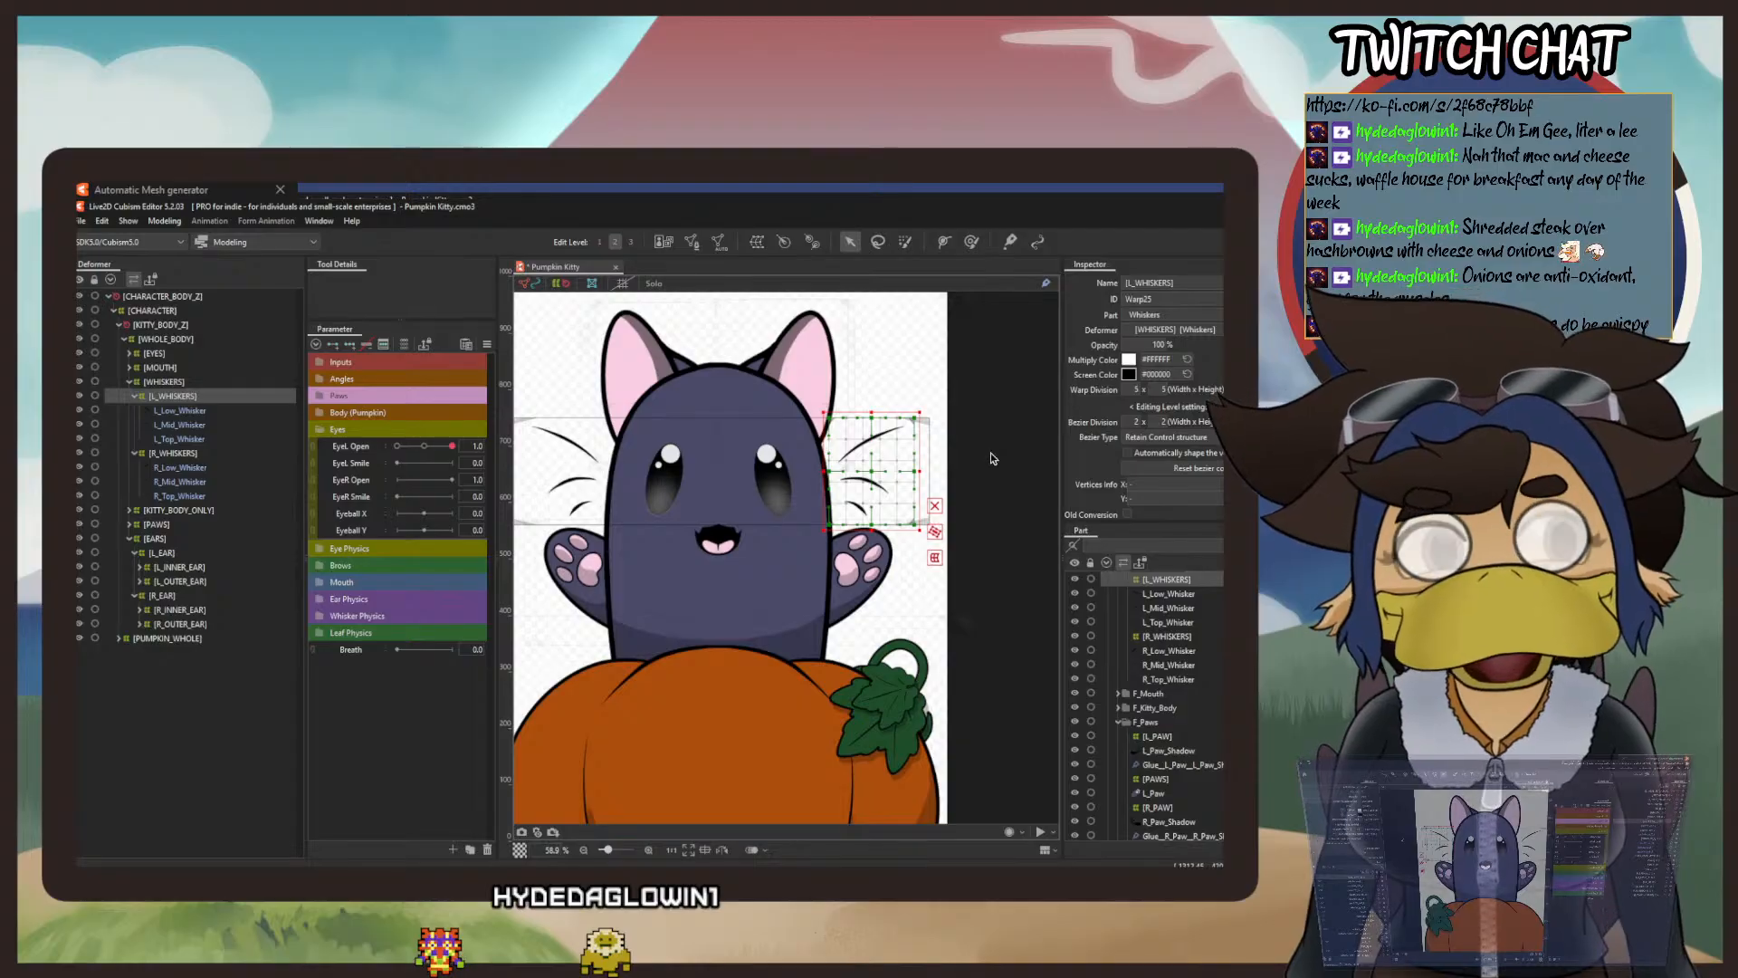
click(82, 221)
click(128, 335)
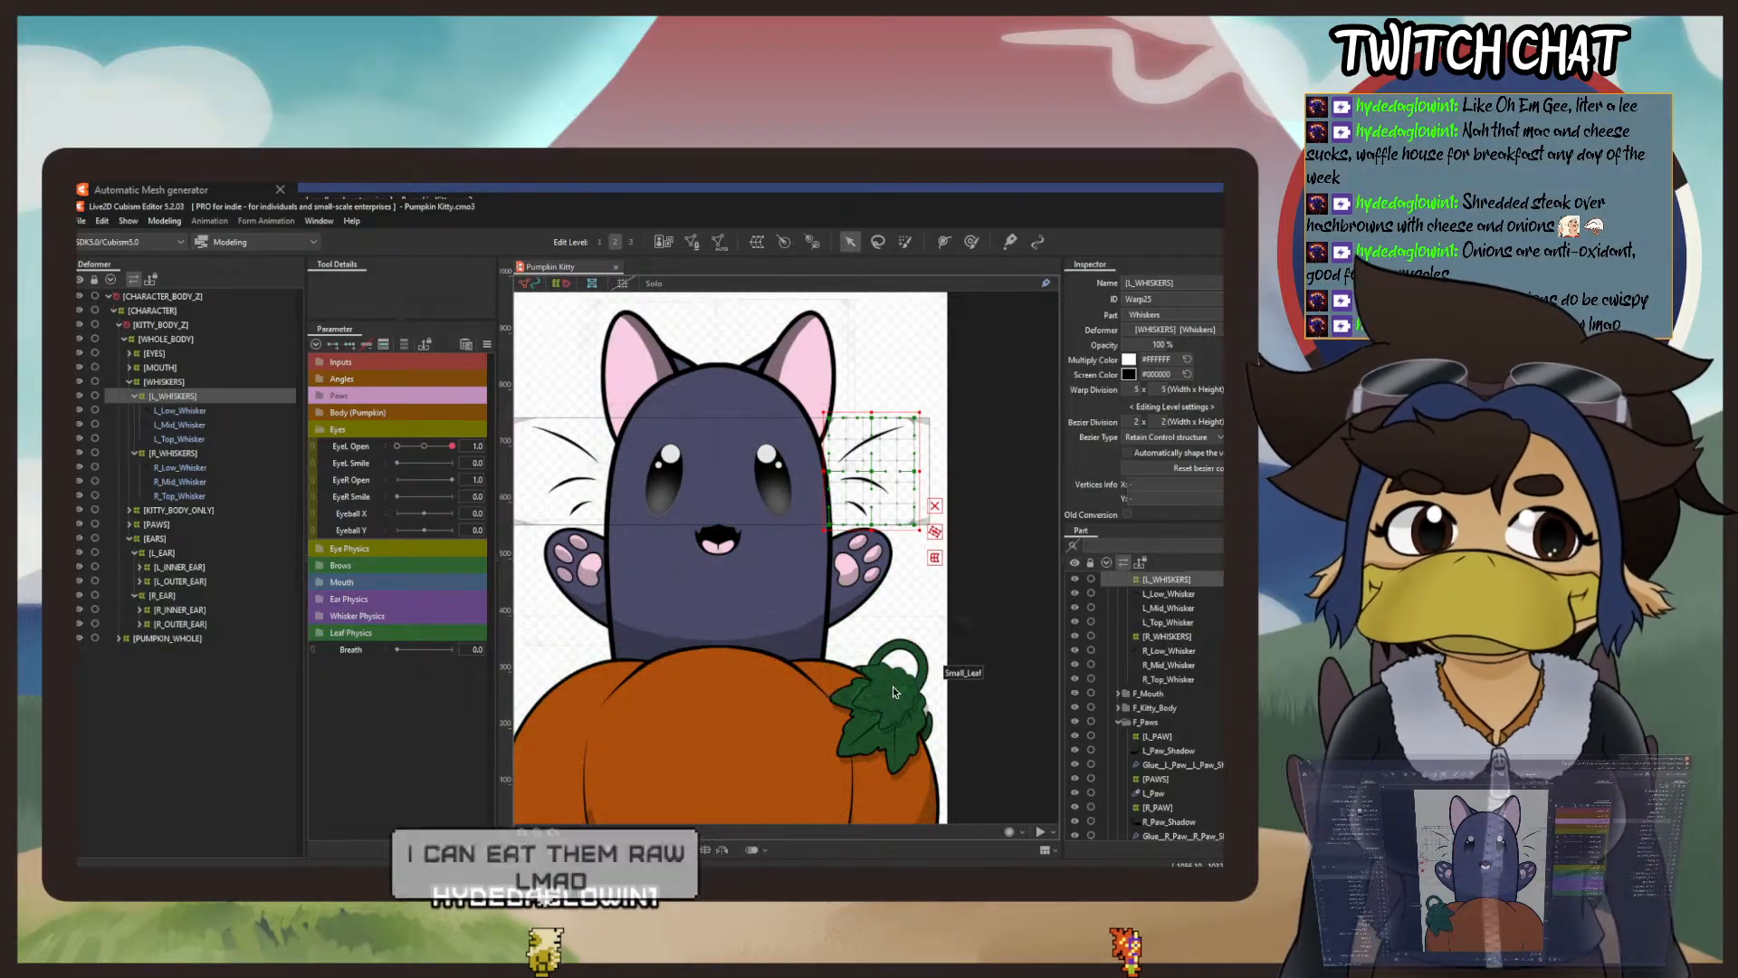
Regenerate the mesh of Body_Shadow with the automatic mesh generator's Standard preset and close the generator.
drag(970, 711, 787, 616)
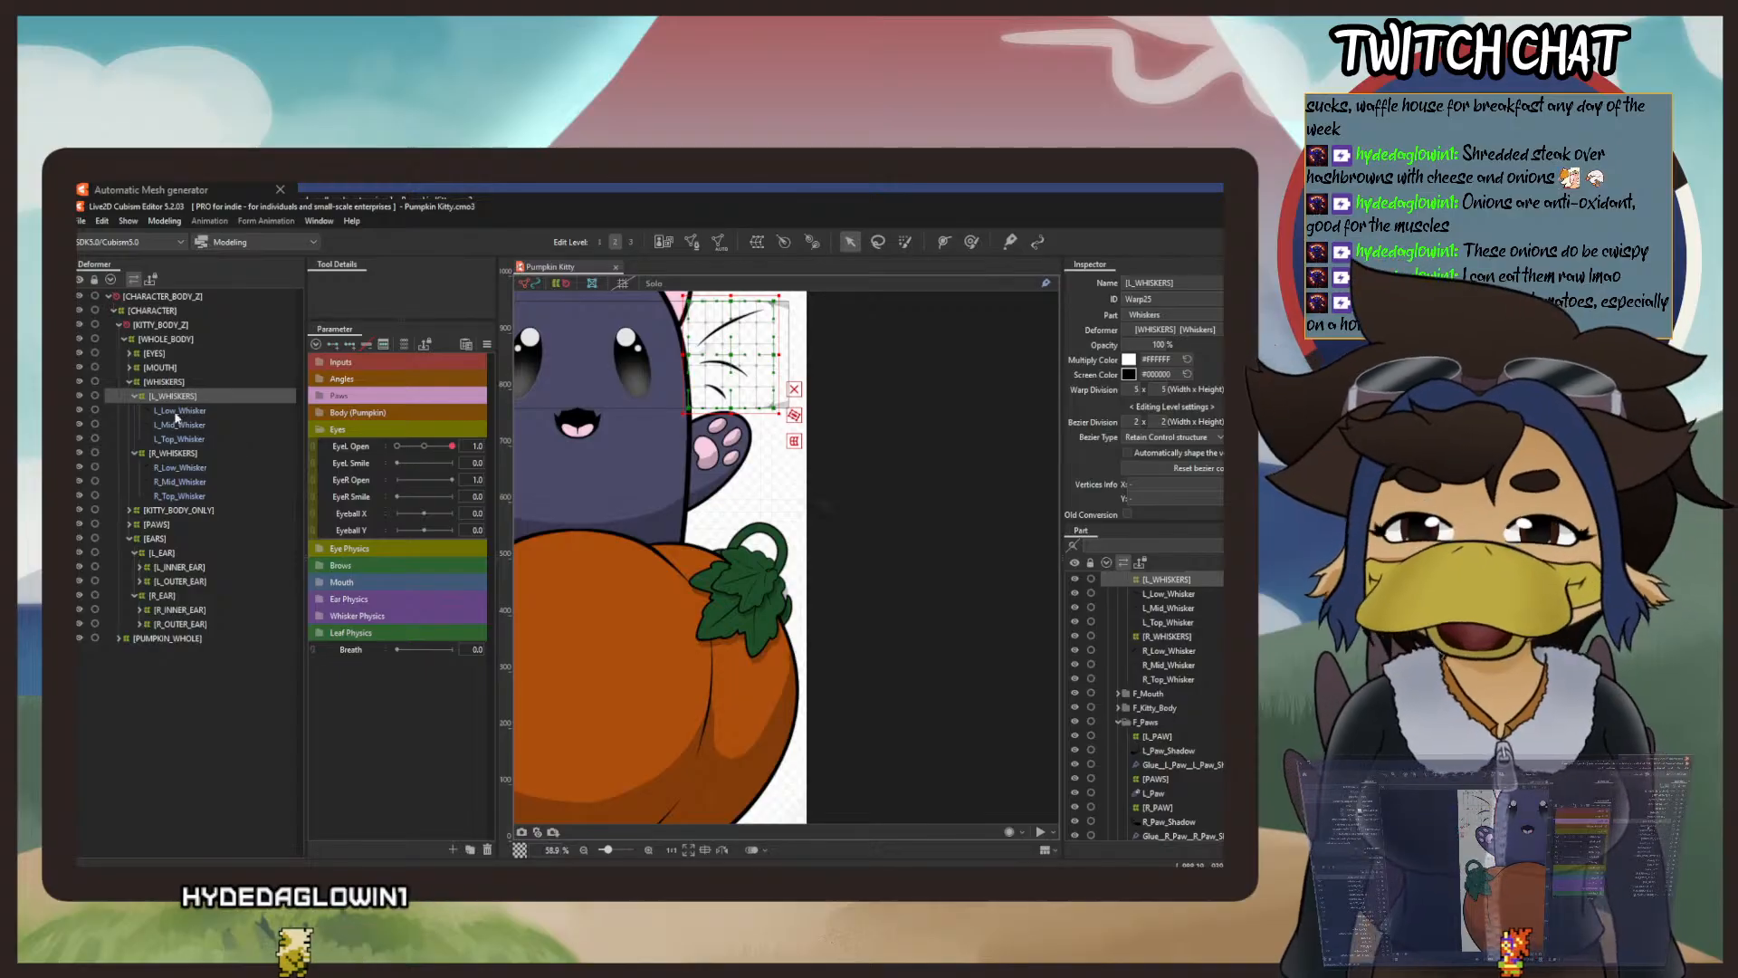
drag(664, 432, 853, 597)
scroll(818, 646, down, 2)
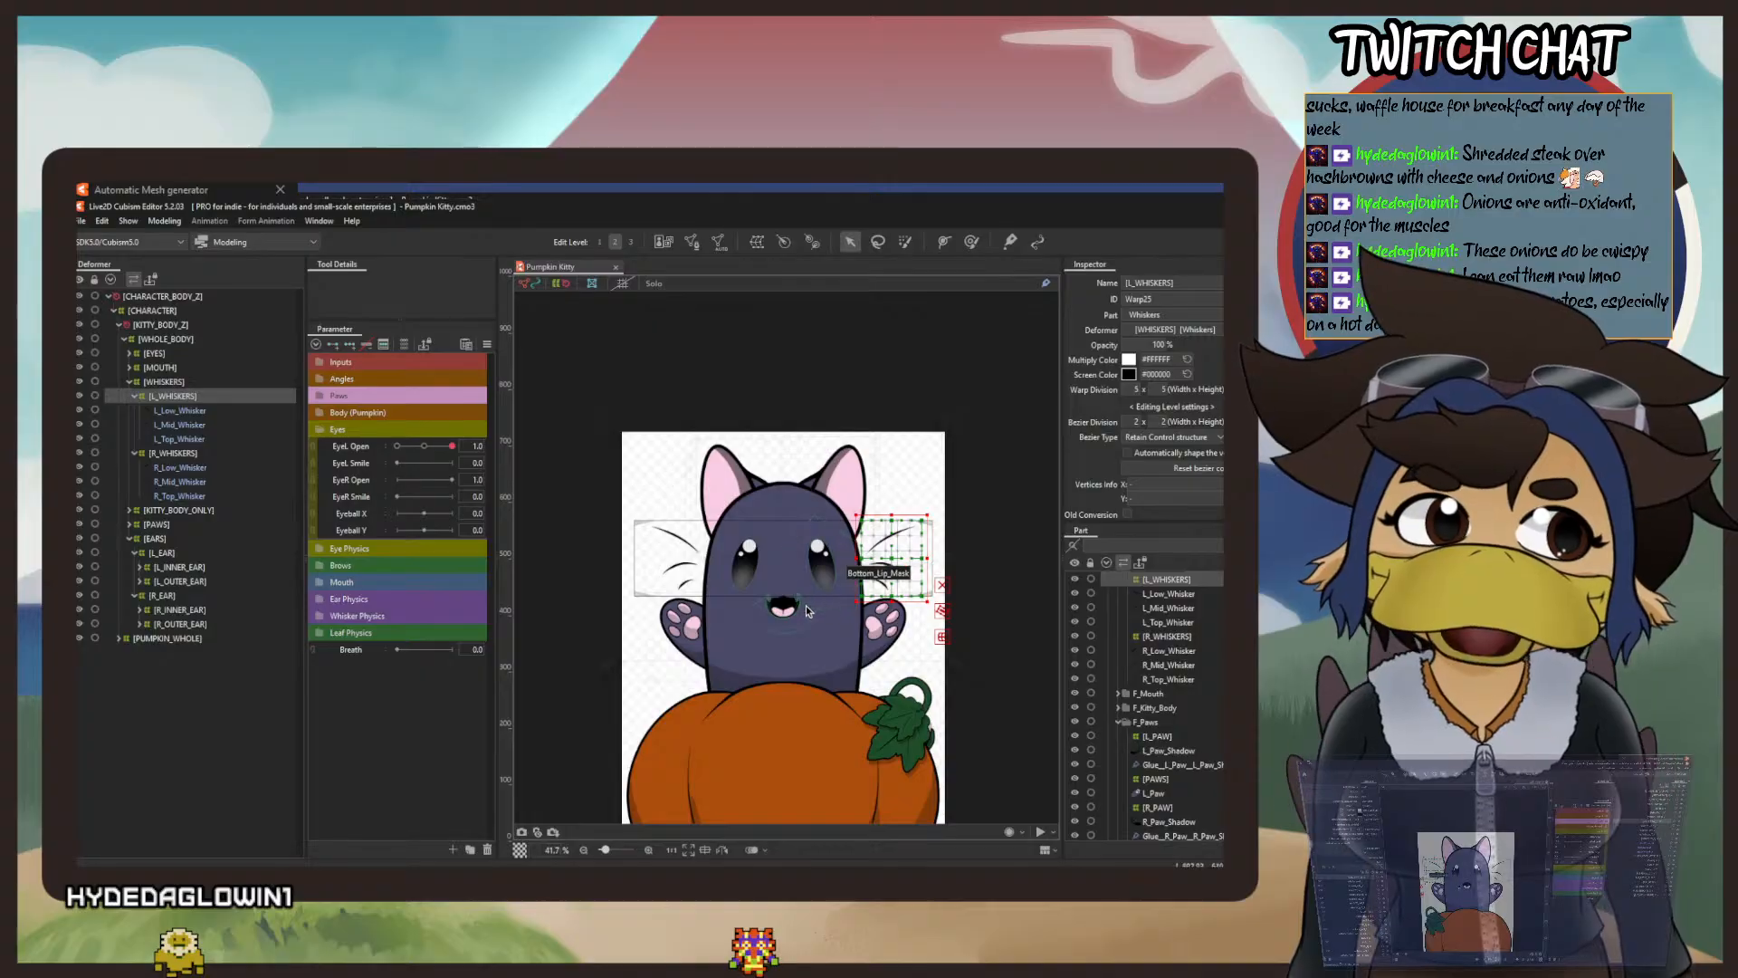
click(780, 681)
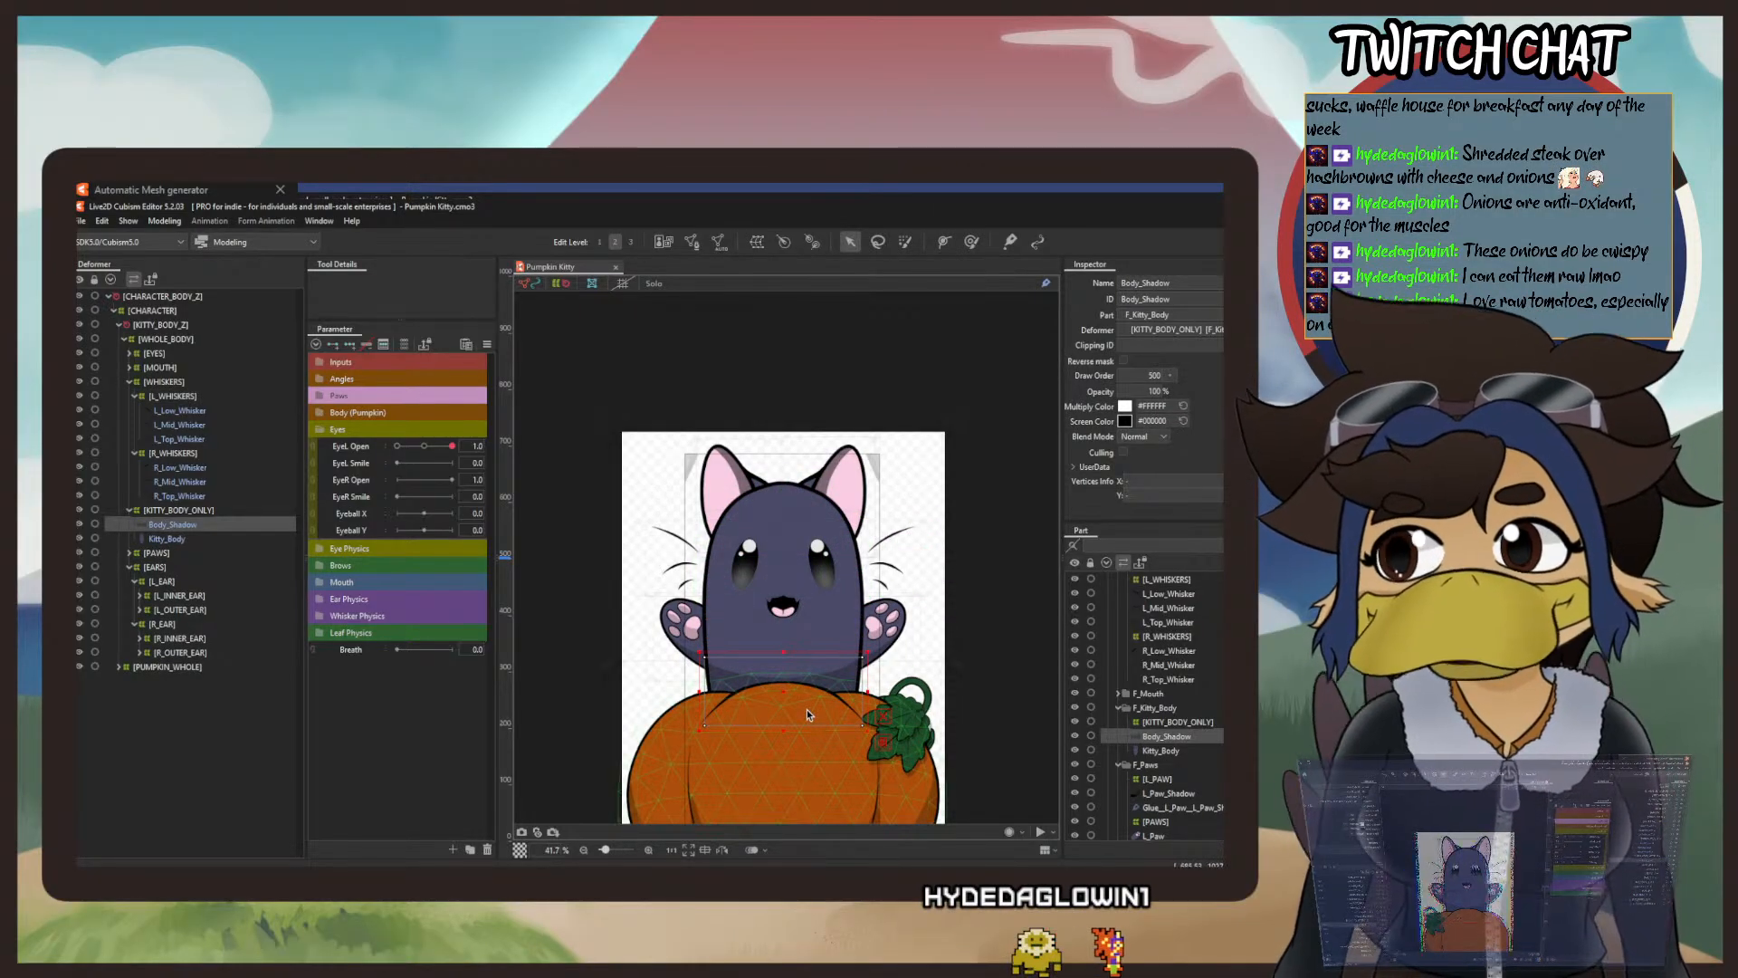
click(719, 241)
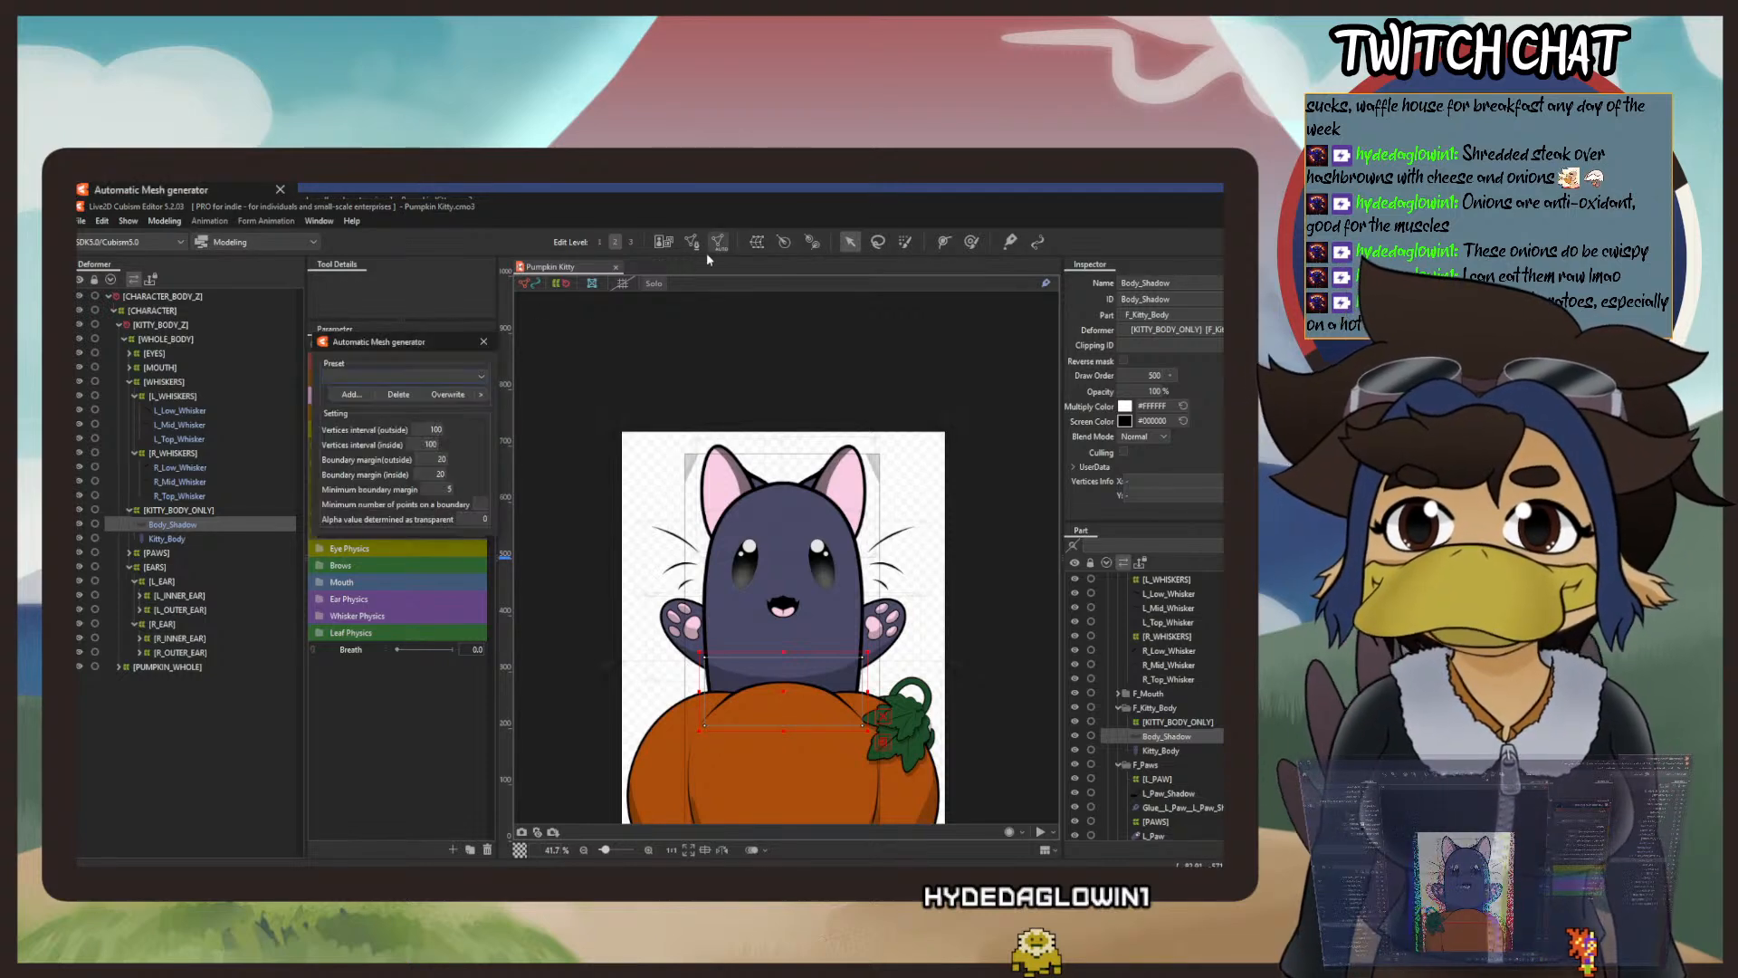
click(372, 376)
click(349, 392)
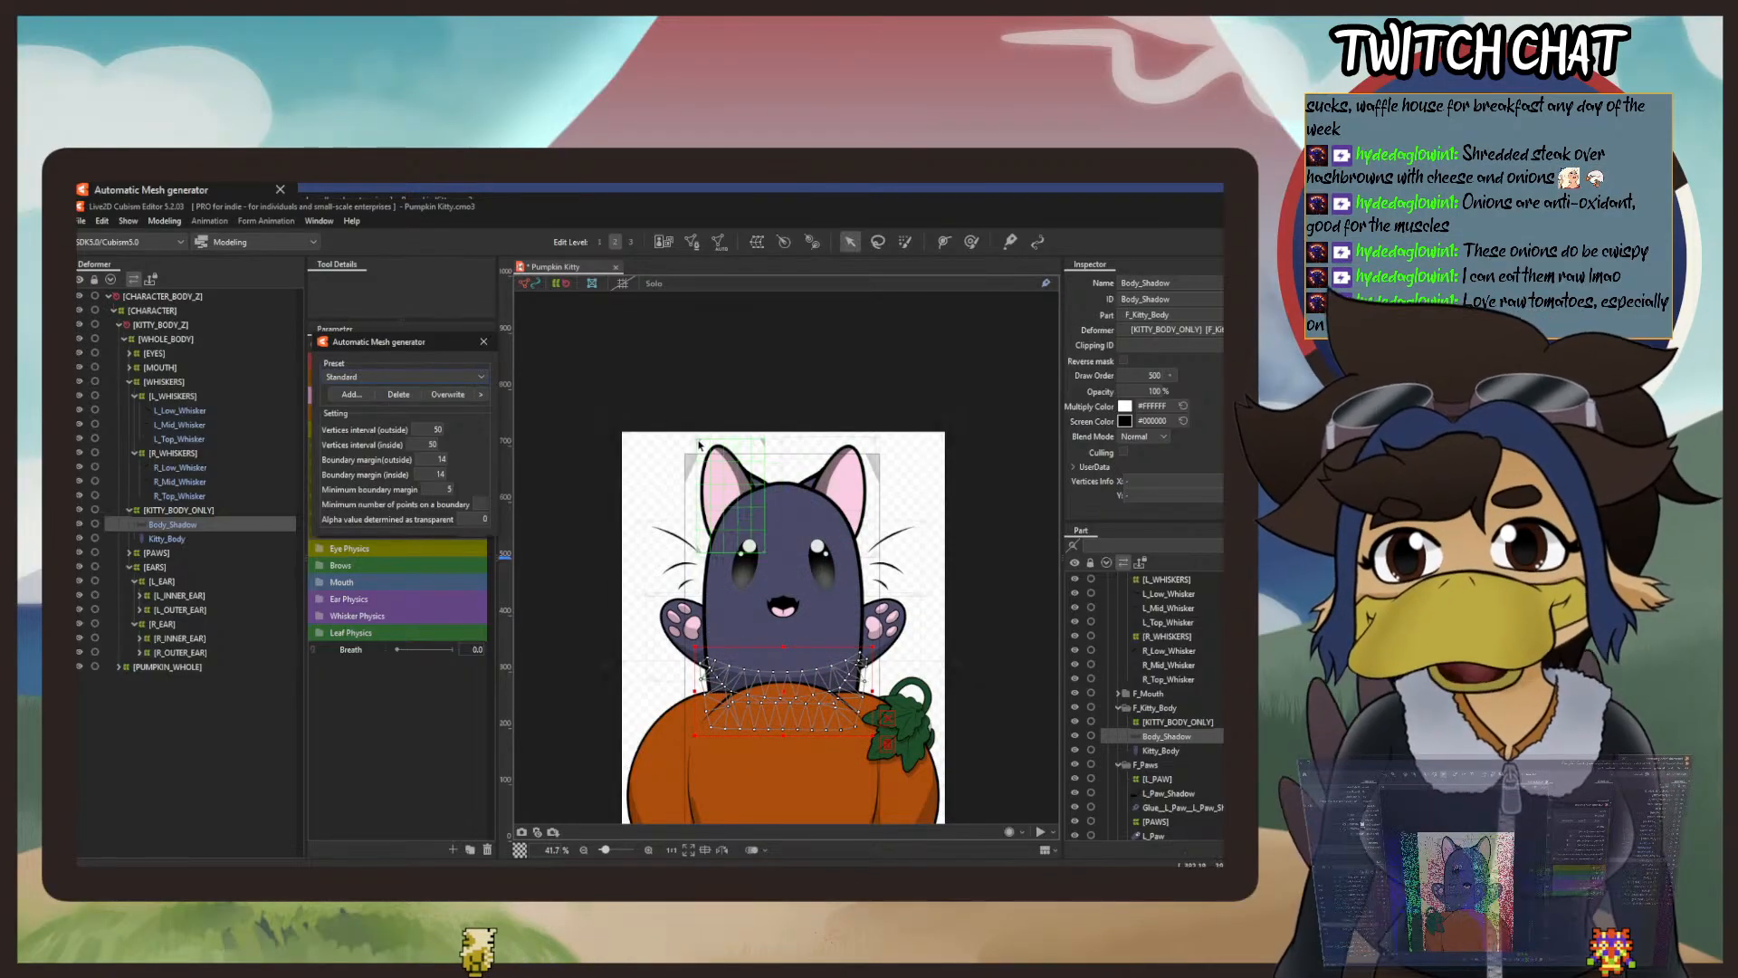
click(548, 385)
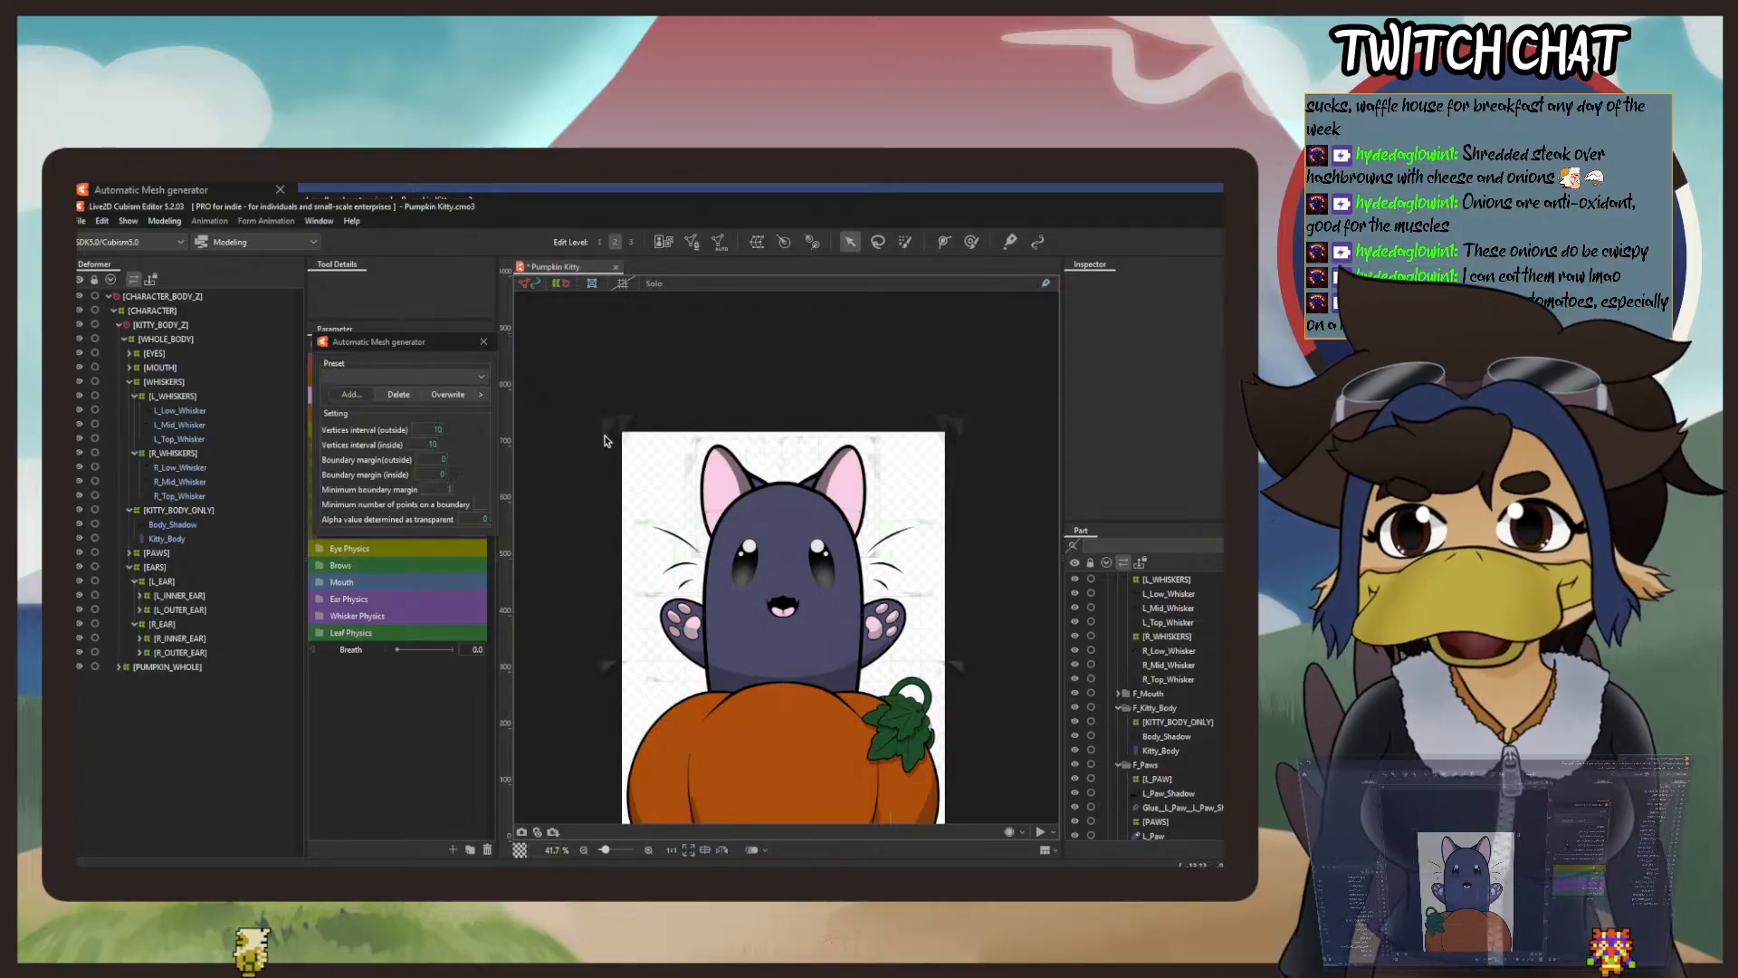
click(281, 190)
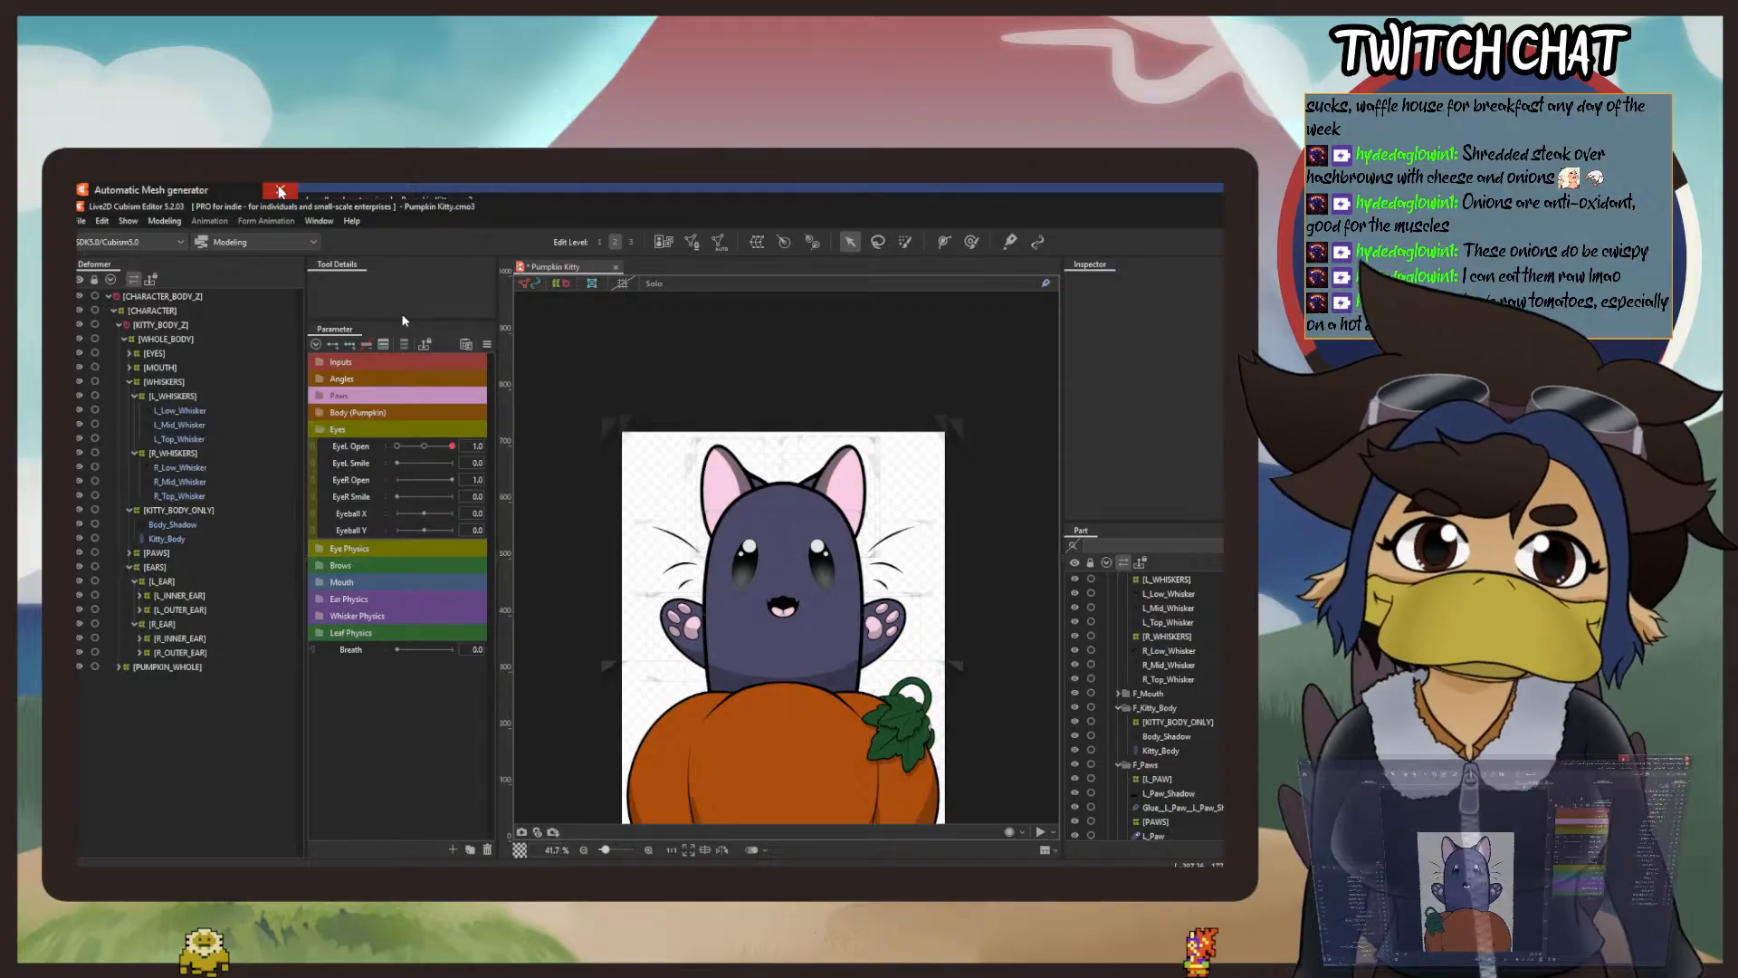
Expand the Body (Pumpkin) parameter group and save the model.
click(318, 413)
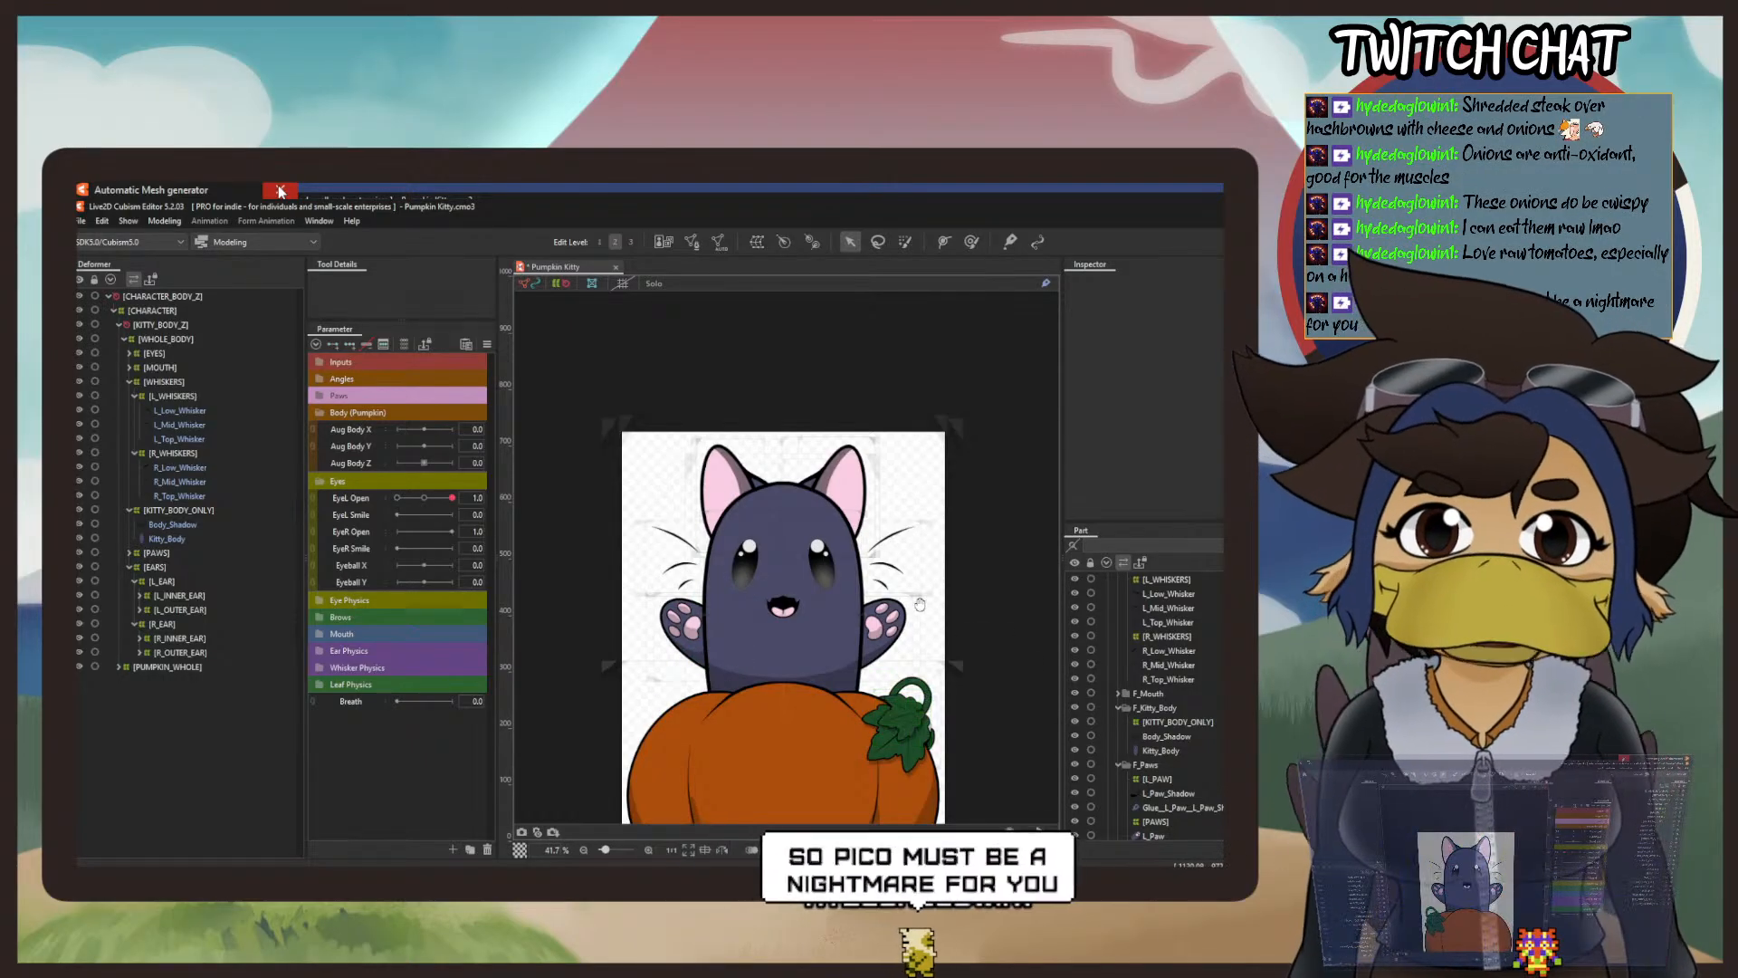
drag(927, 688, 922, 539)
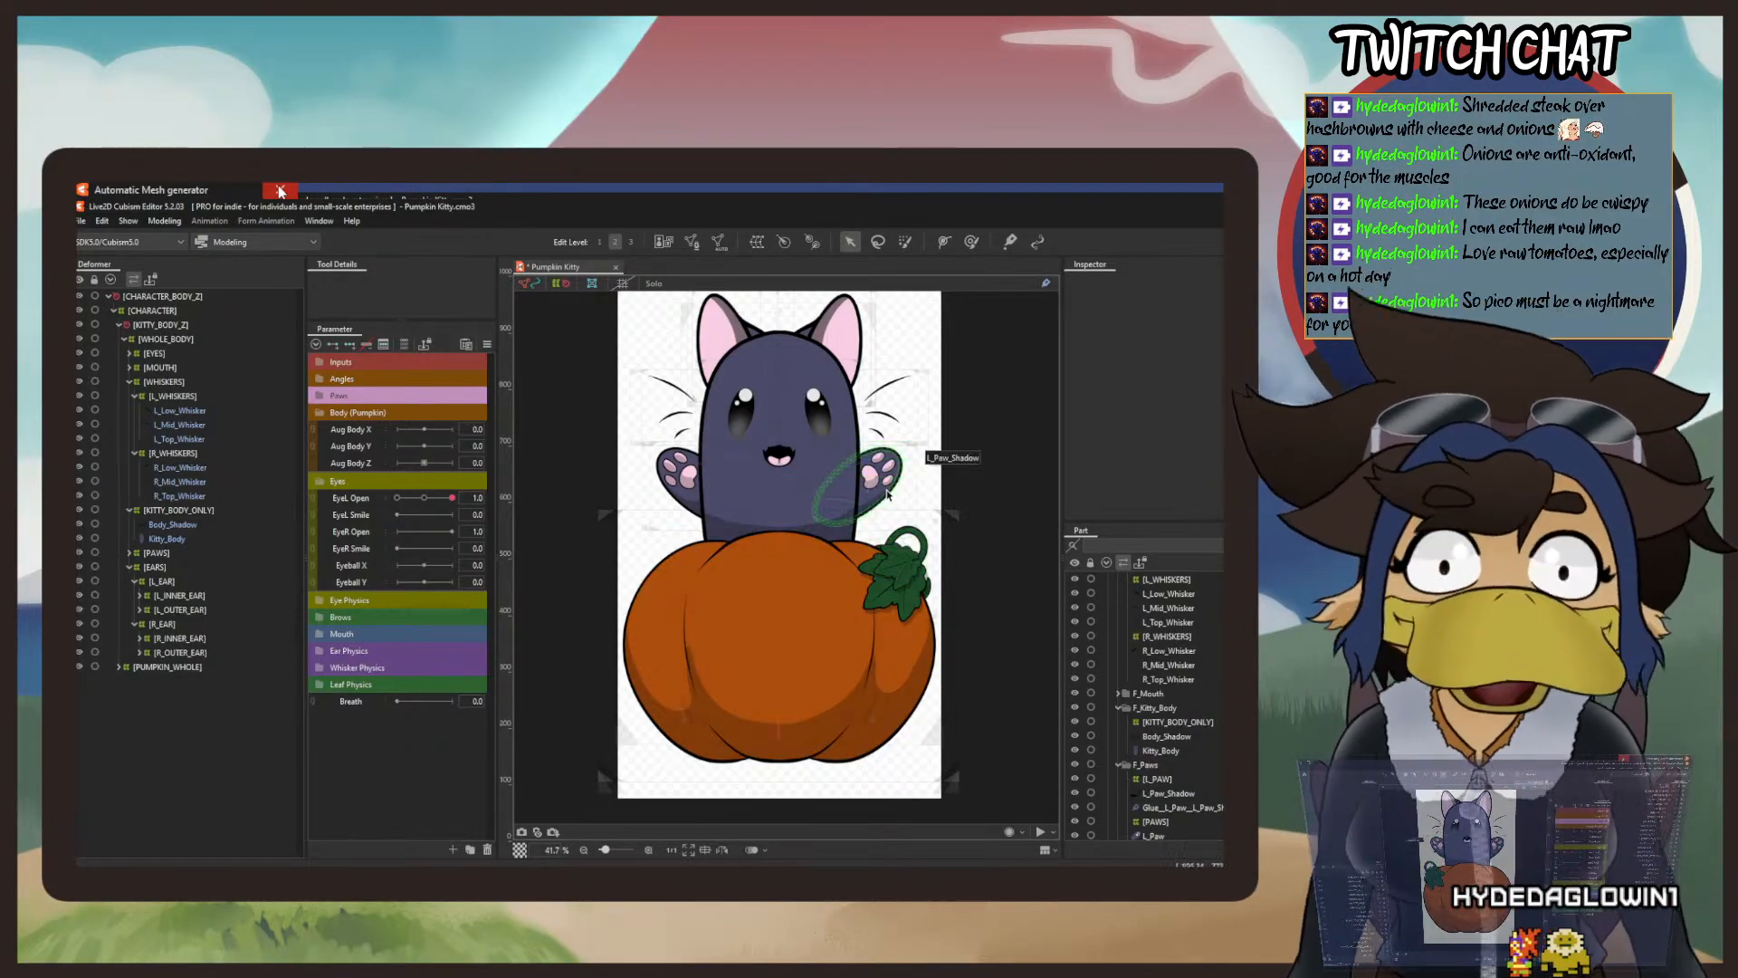
click(84, 224)
click(110, 339)
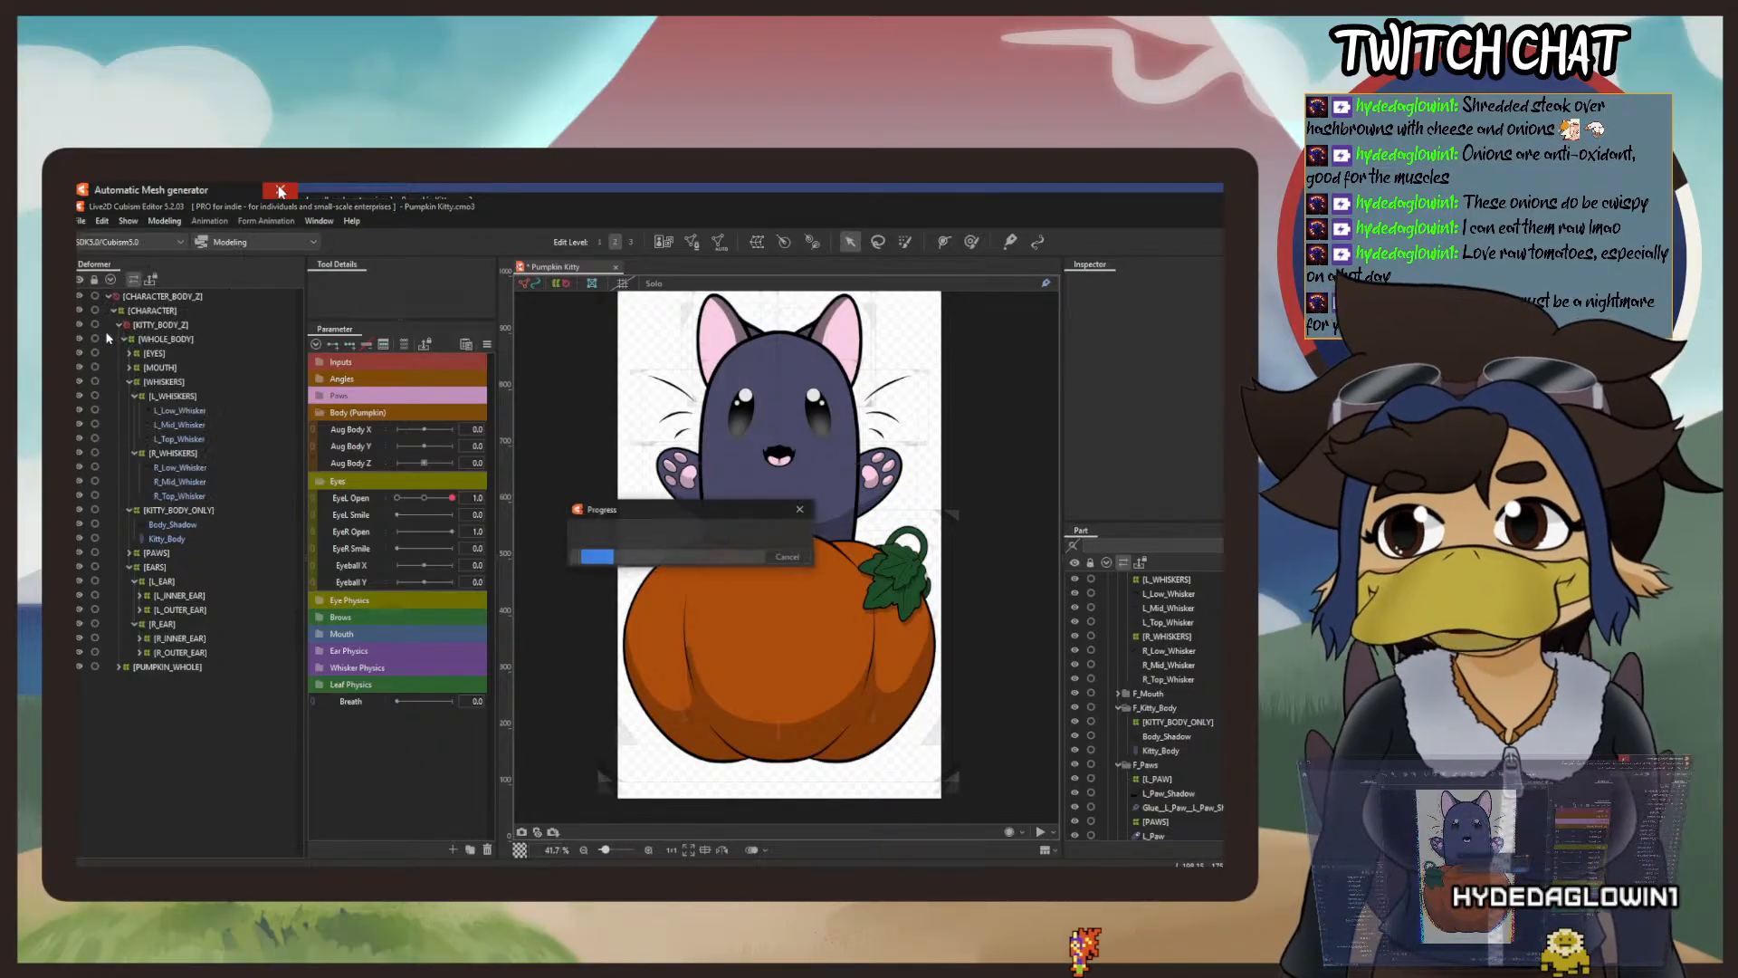